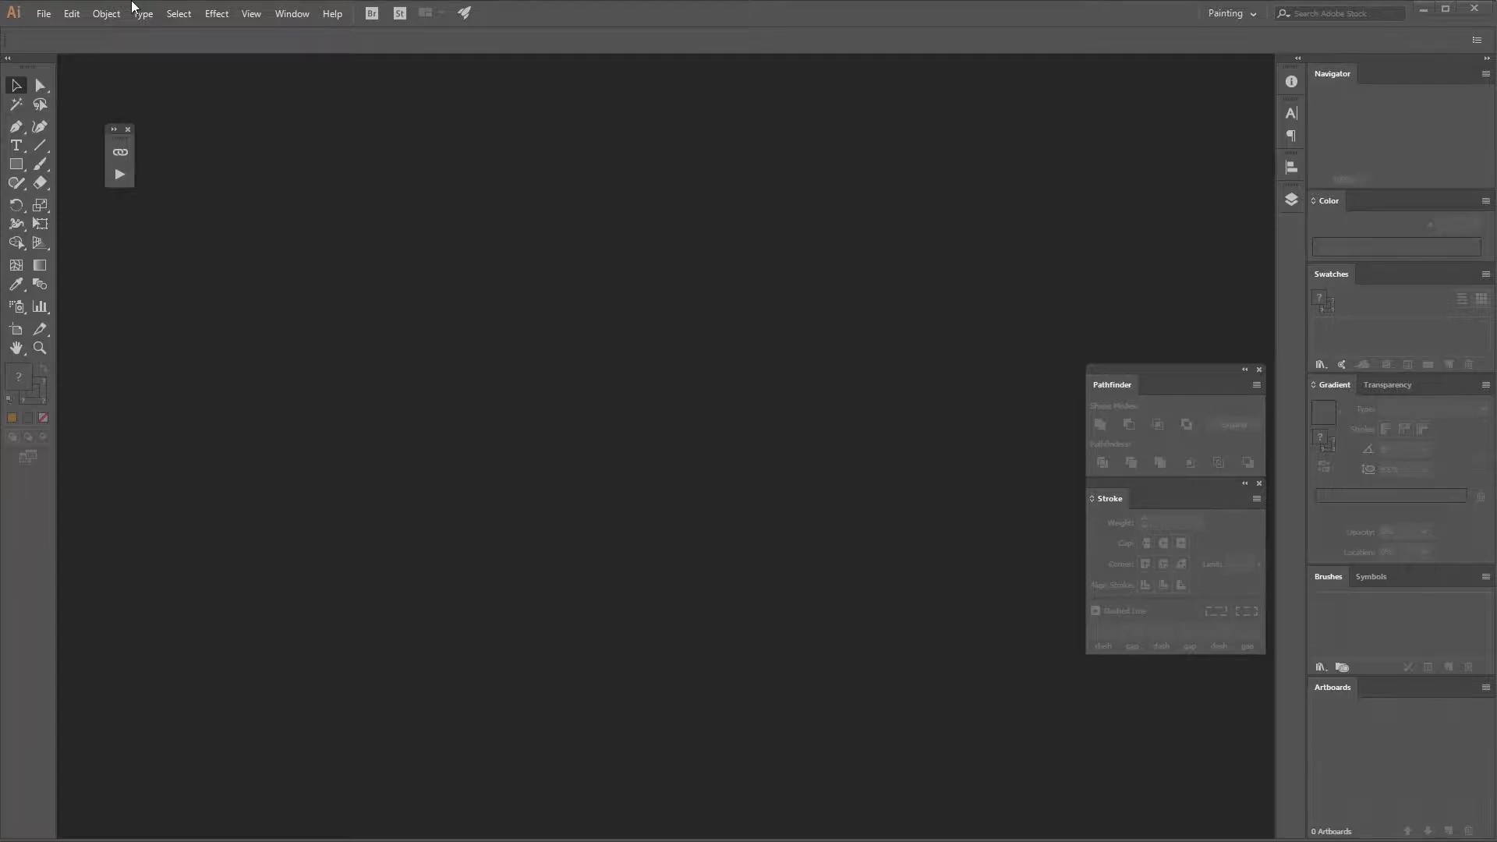
Start a new document and choose the A4 preset in landscape orientation.
click(43, 16)
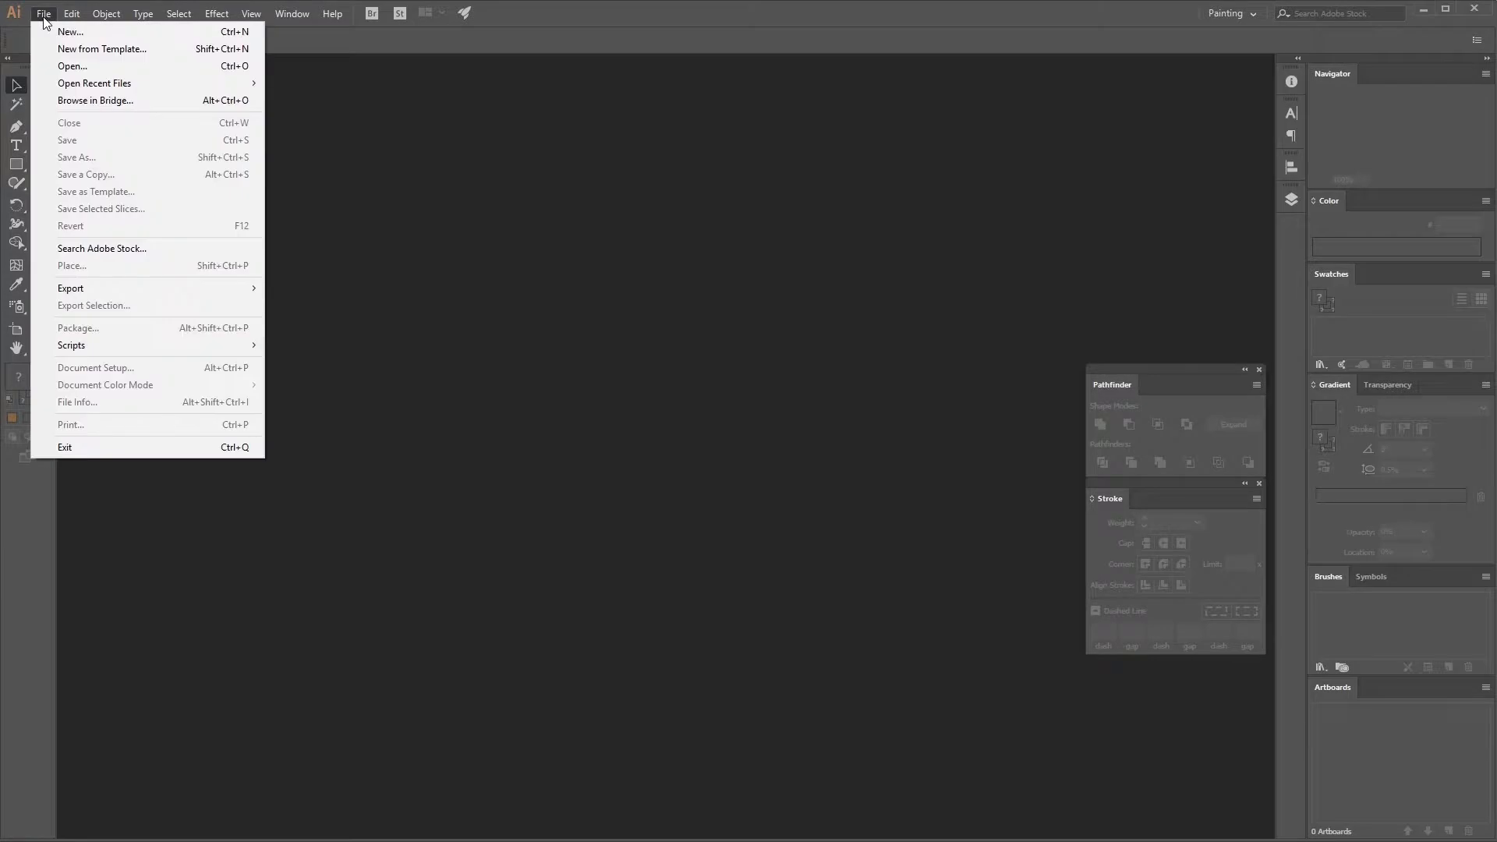
click(49, 31)
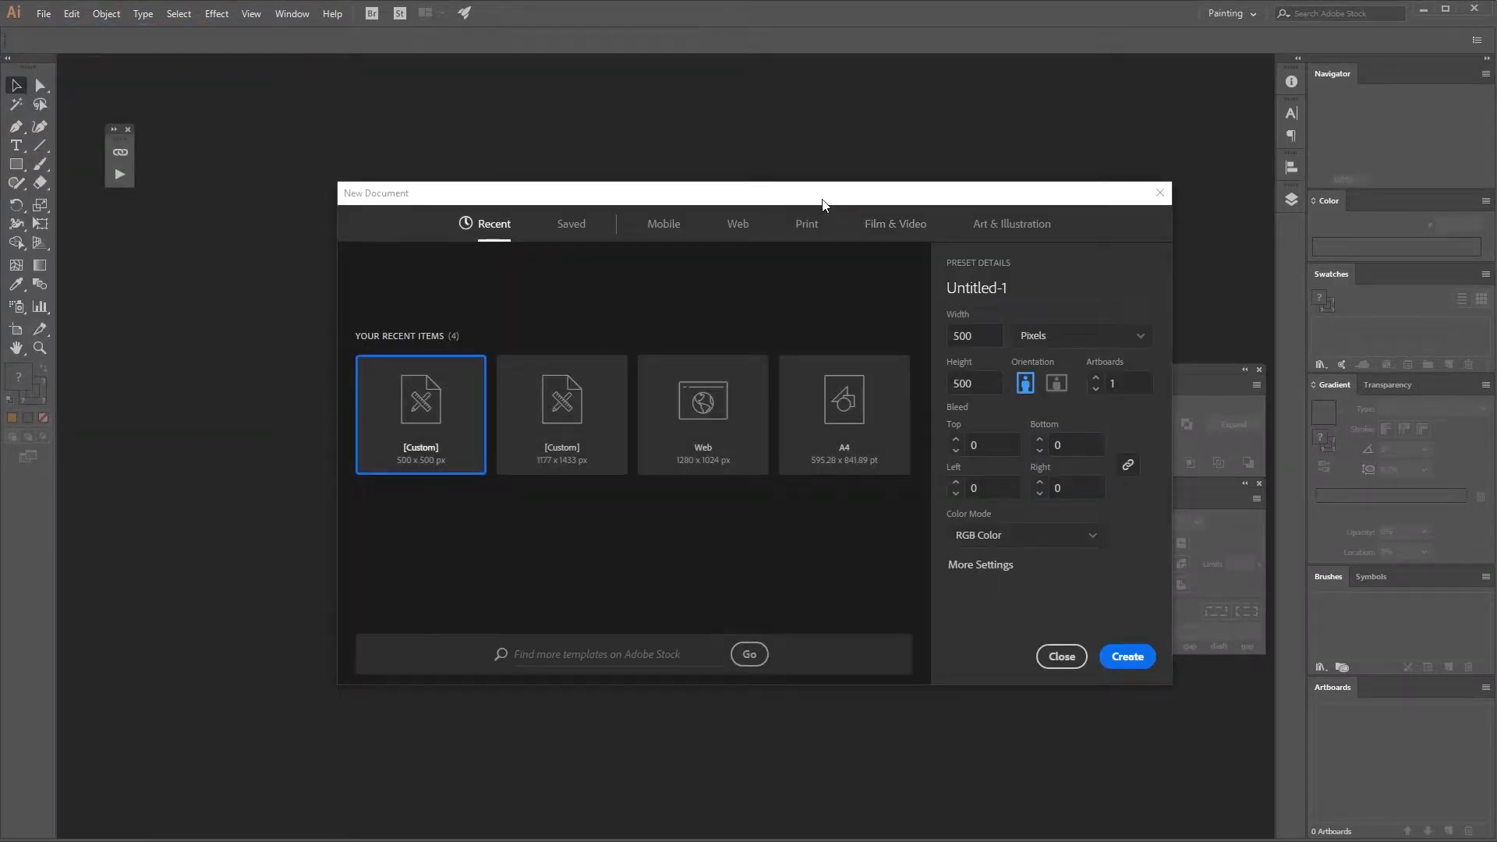
drag(833, 197, 793, 193)
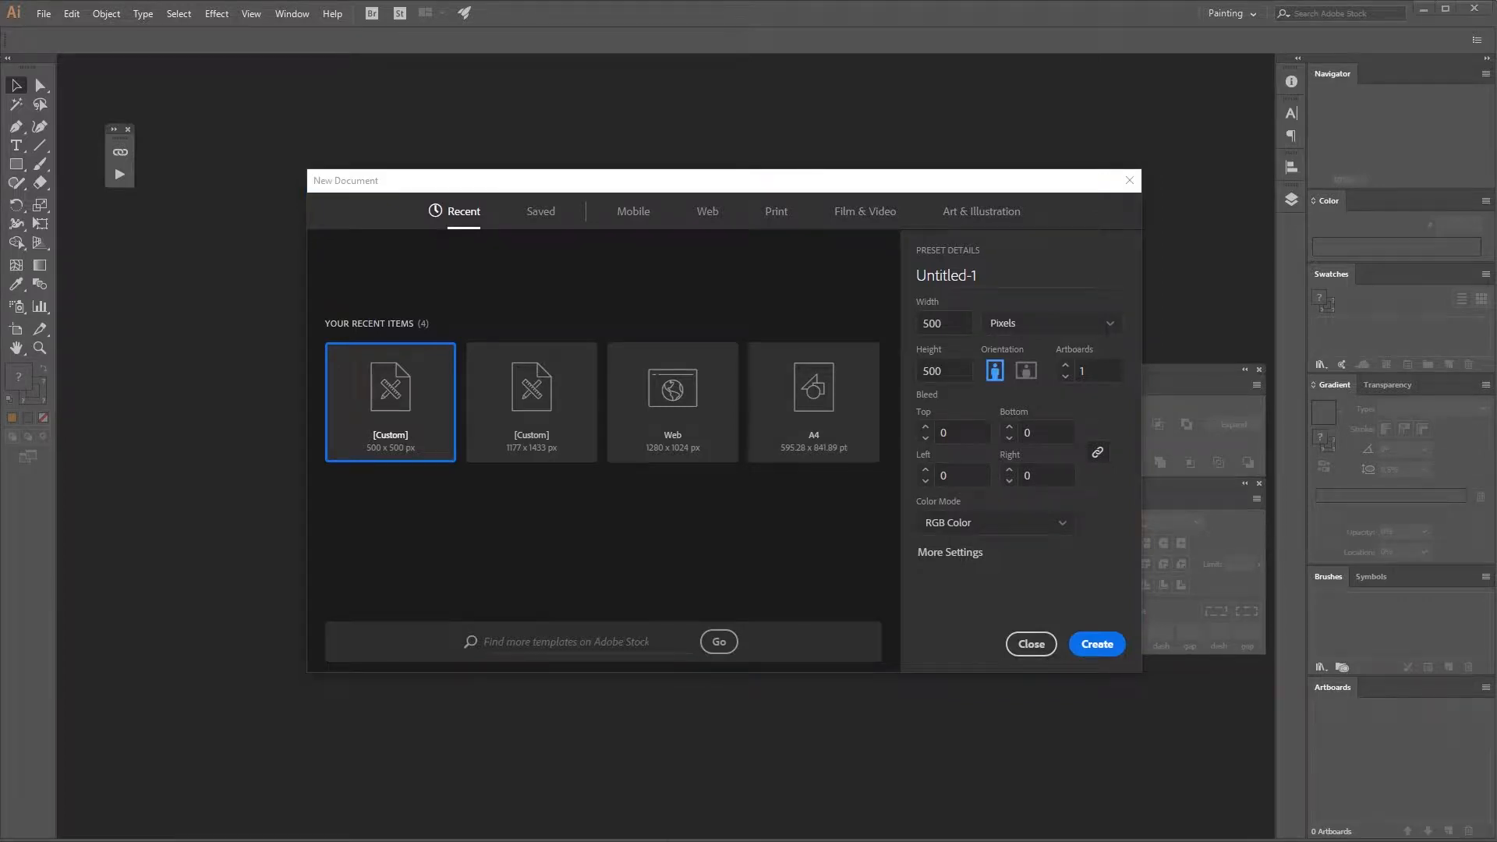
click(935, 538)
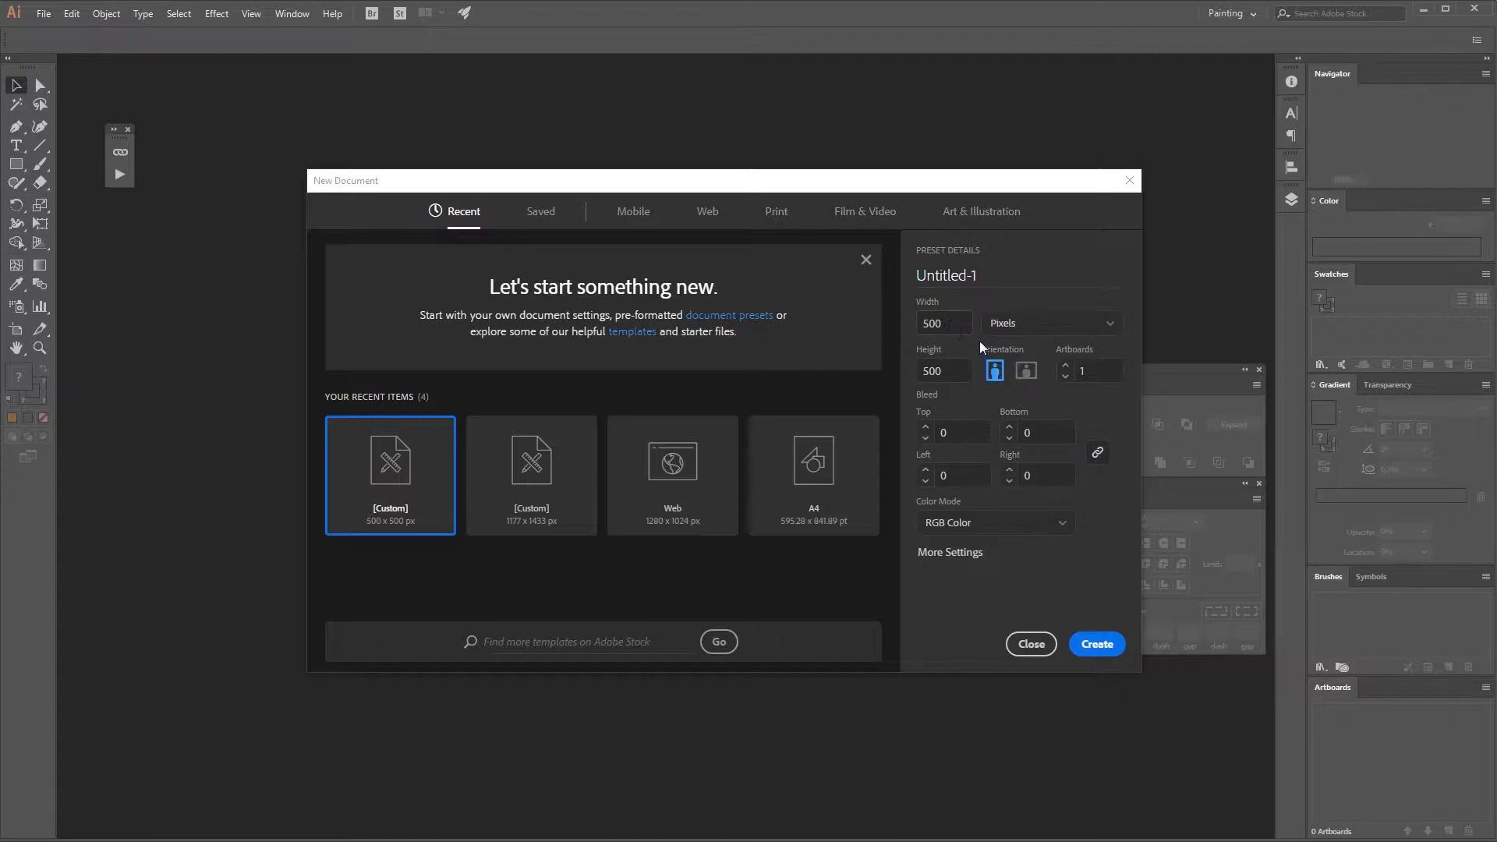
click(805, 467)
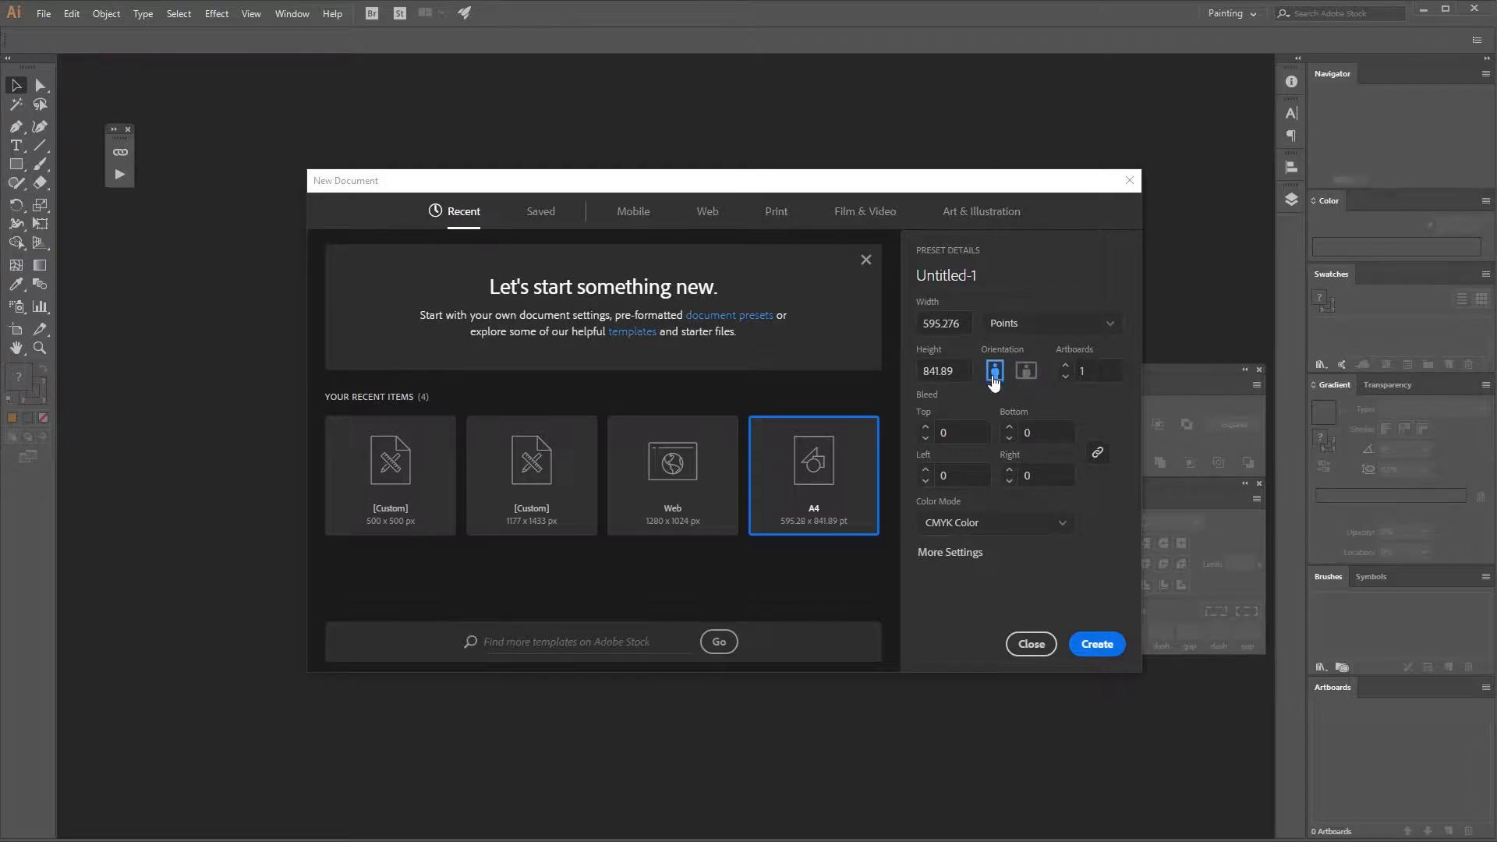
click(1027, 373)
Switch to the web document presets and set the document width to 500 pixels.
click(707, 218)
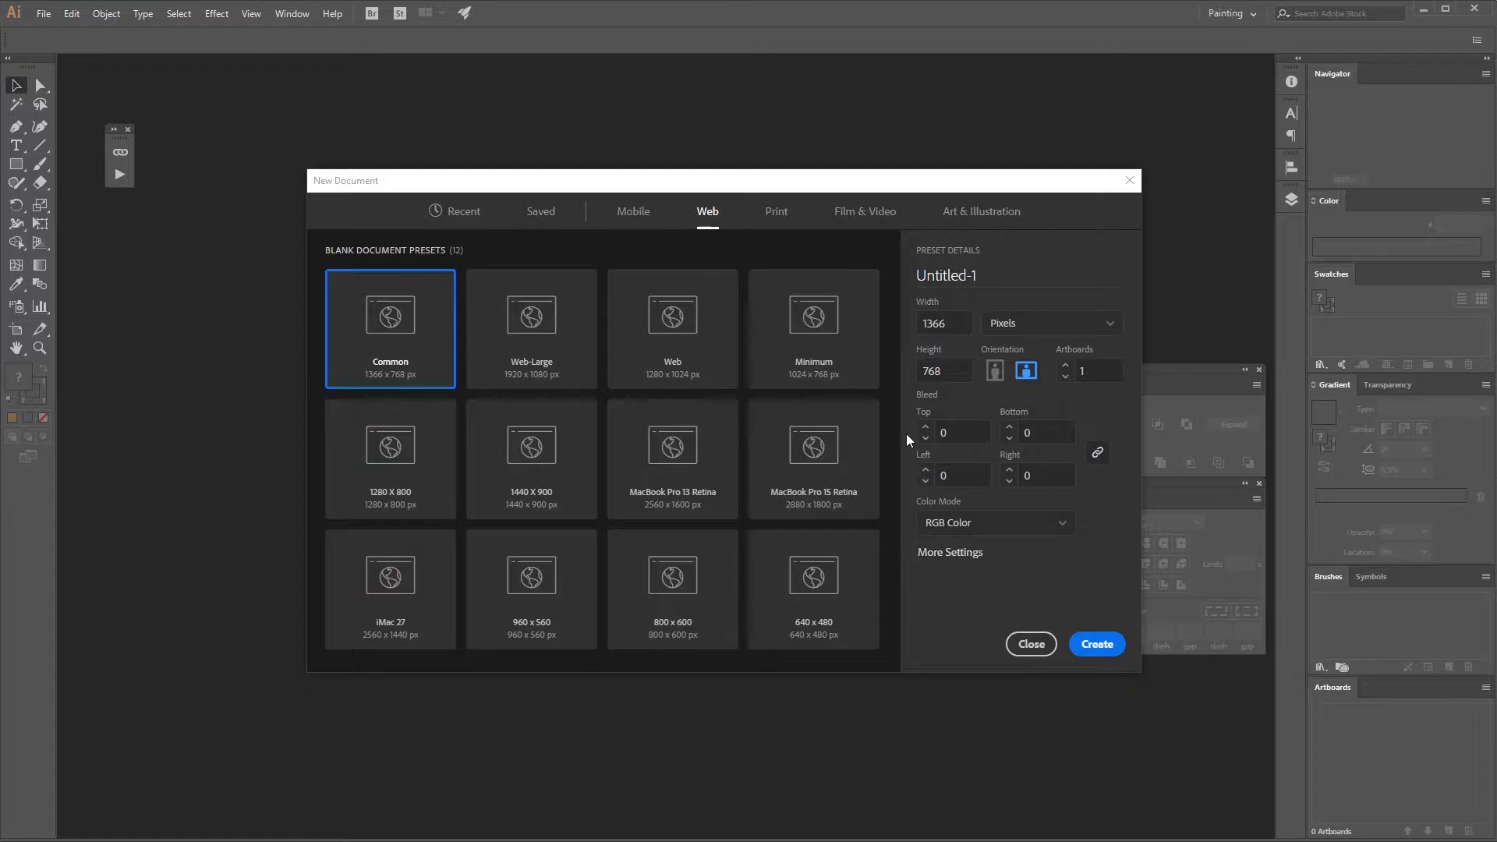
double_click(957, 326)
text(500)
Raise the new document's number of artboards to 6 and return it to 1.
click(1083, 372)
click(1066, 365)
click(1066, 365)
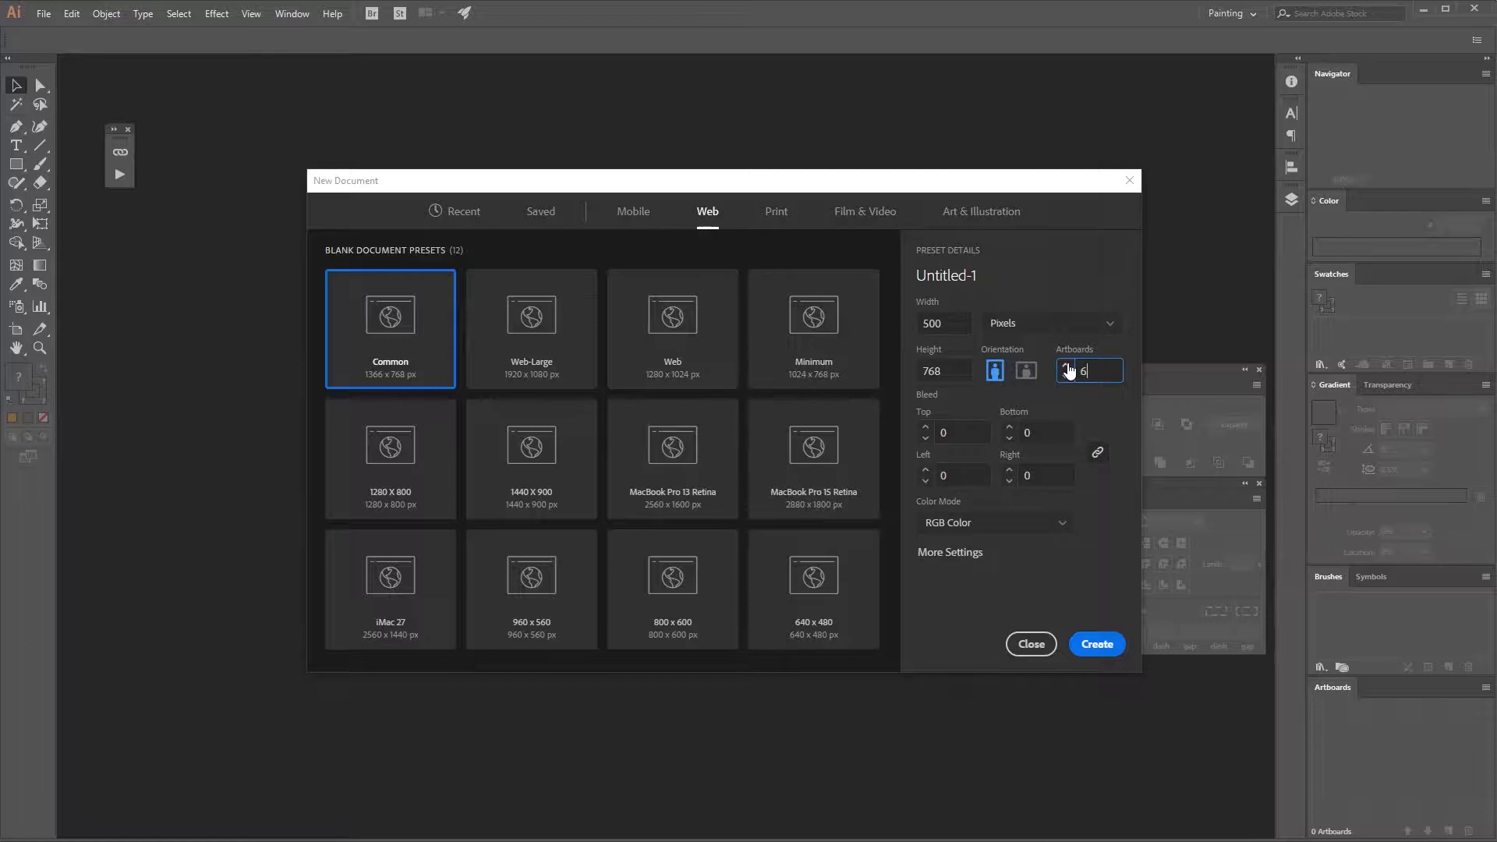
click(1066, 378)
click(1065, 378)
click(1065, 378)
click(1065, 378)
Keep the document units in pixels and set the color mode to CMYK.
click(1062, 331)
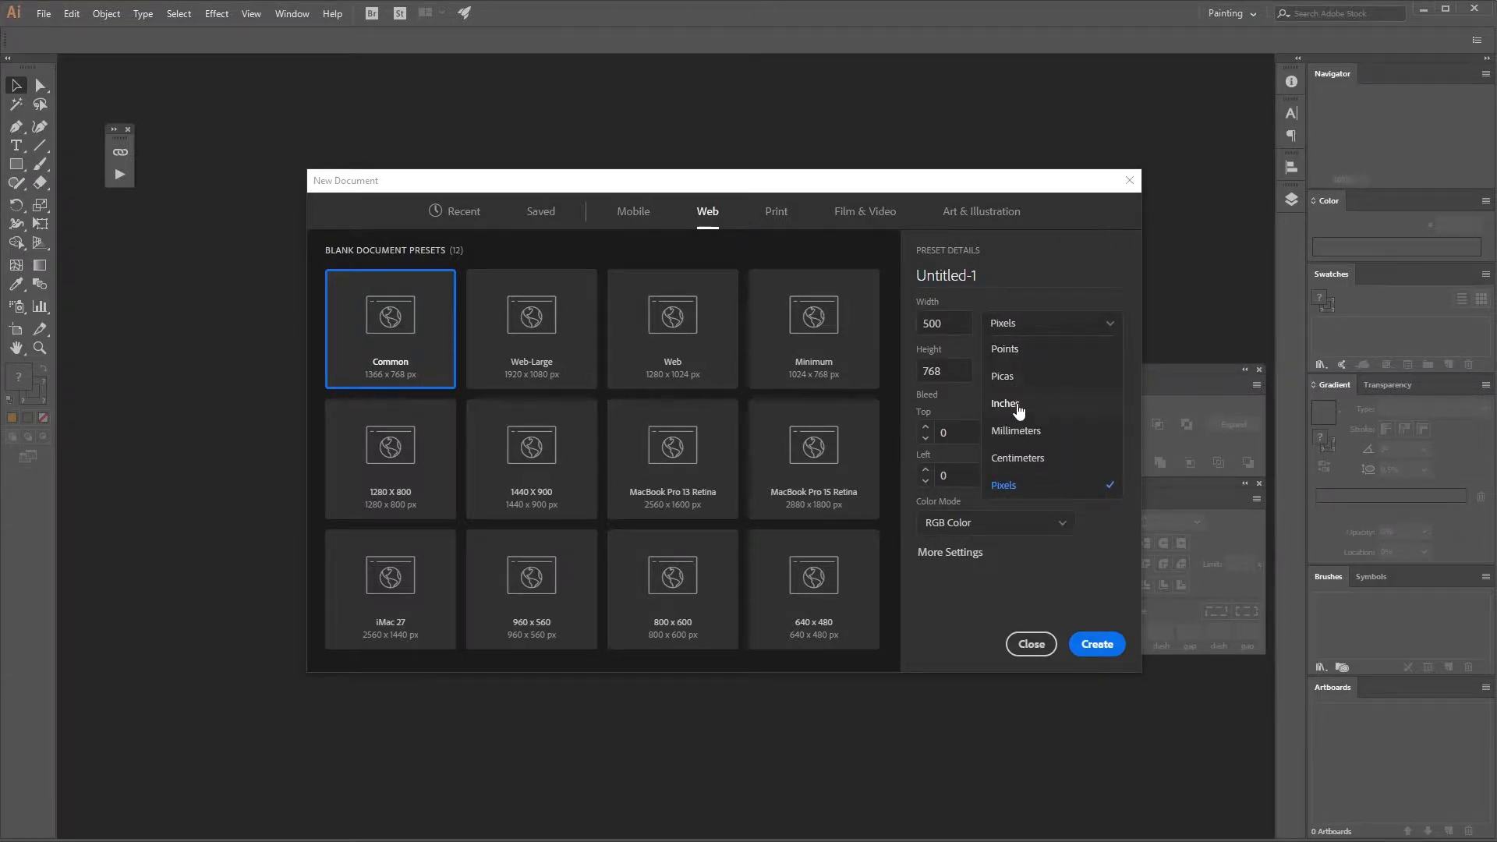
click(1045, 486)
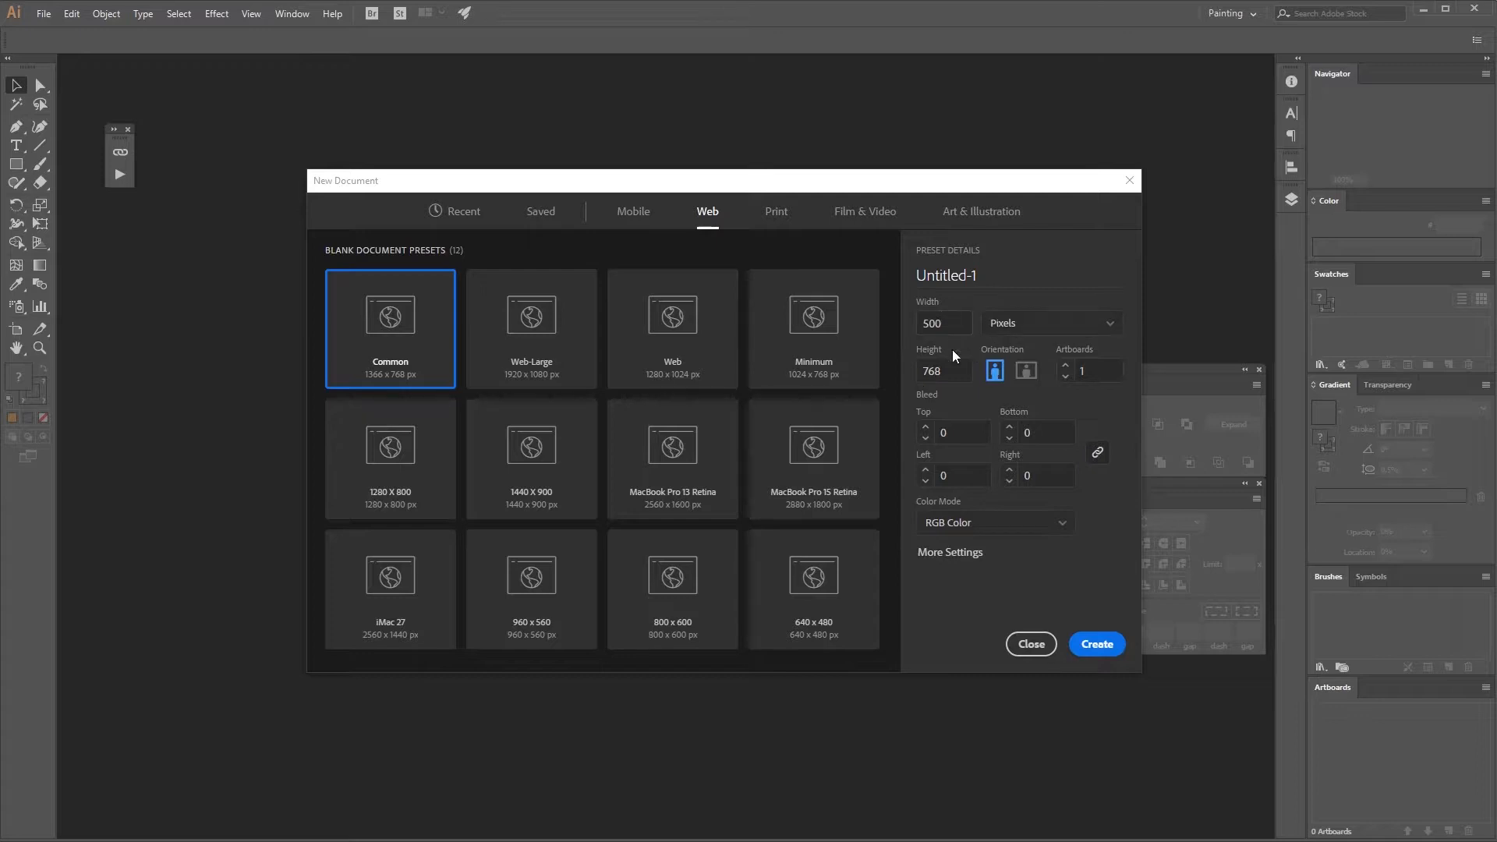
click(959, 524)
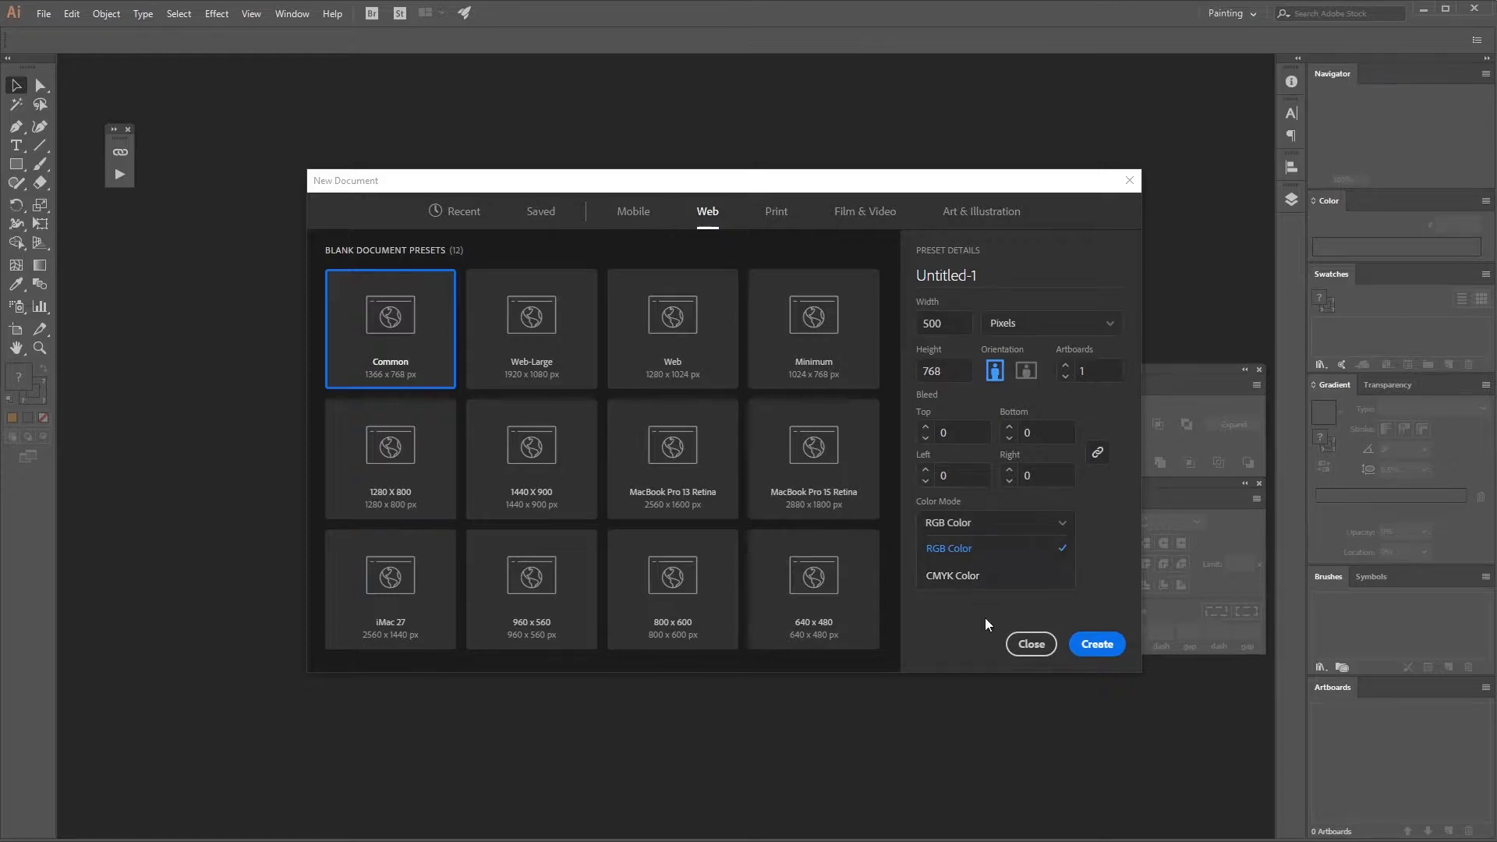
click(953, 577)
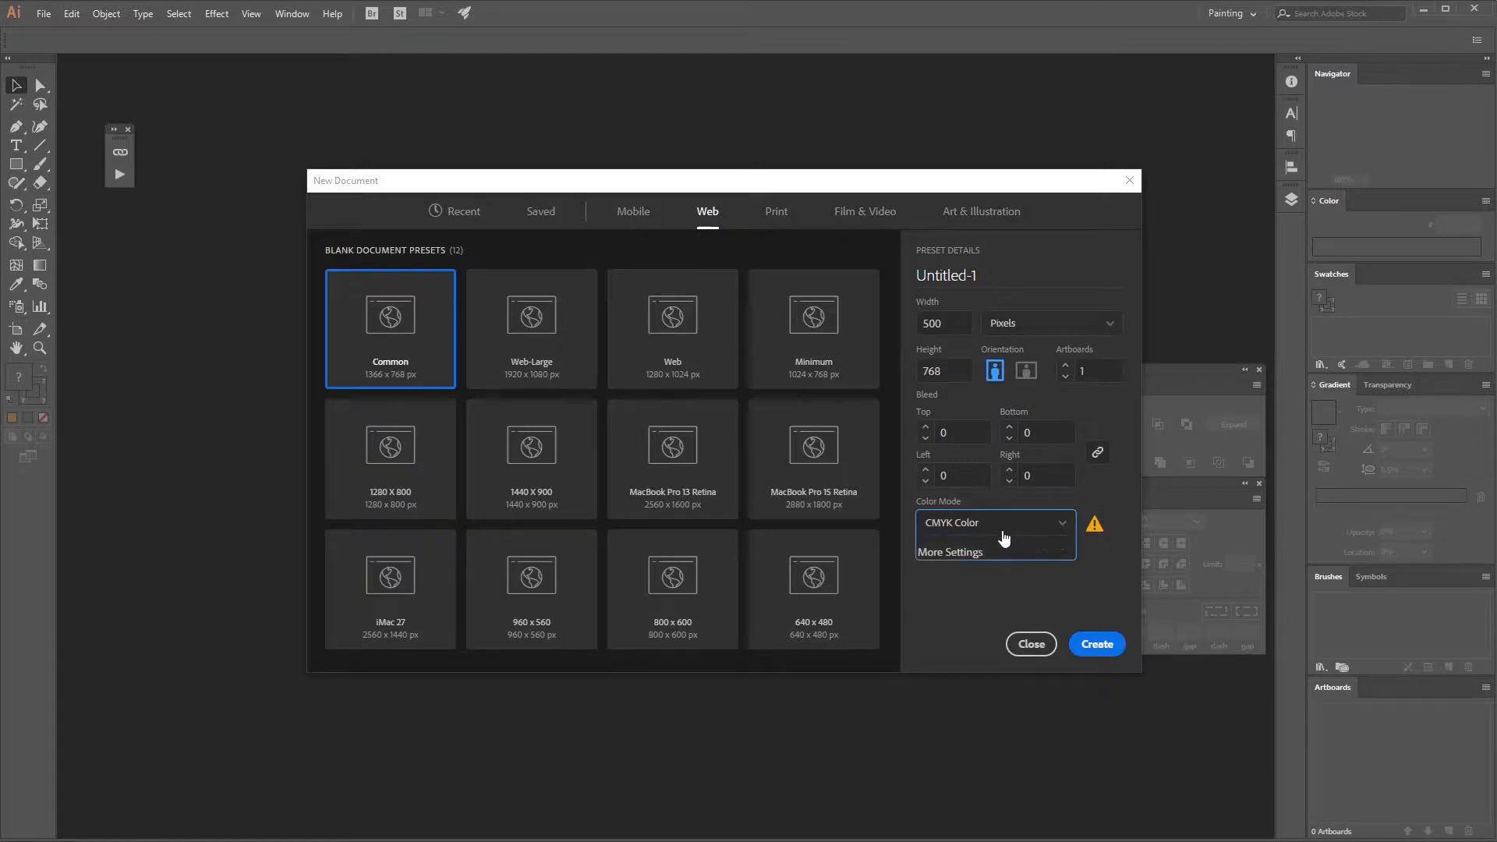
click(987, 531)
click(975, 575)
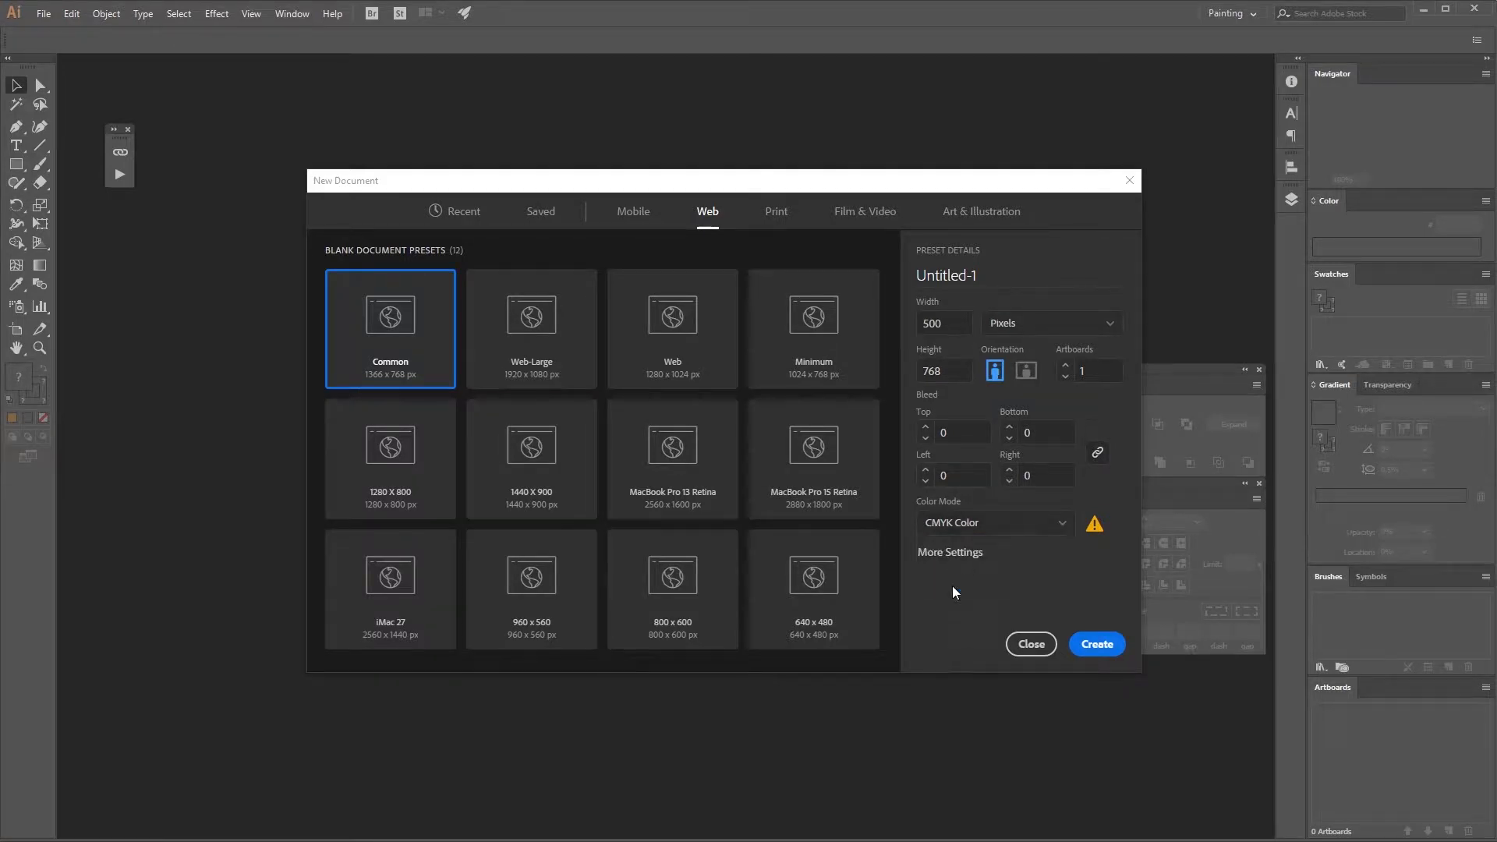
Open the additional document settings, keeping pixels as the units and portrait as the orientation.
click(950, 555)
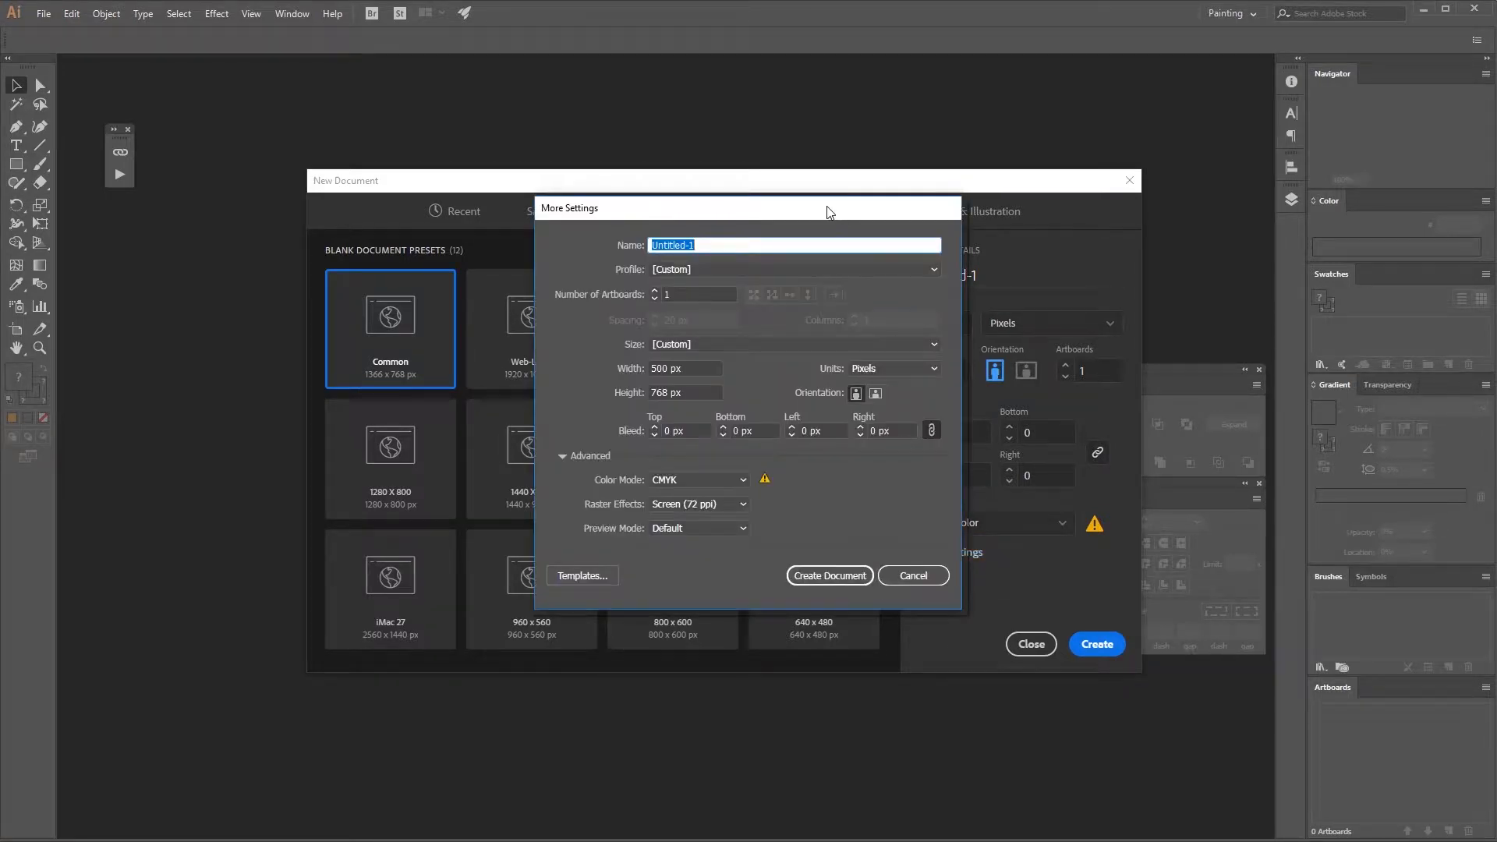
drag(827, 208, 680, 251)
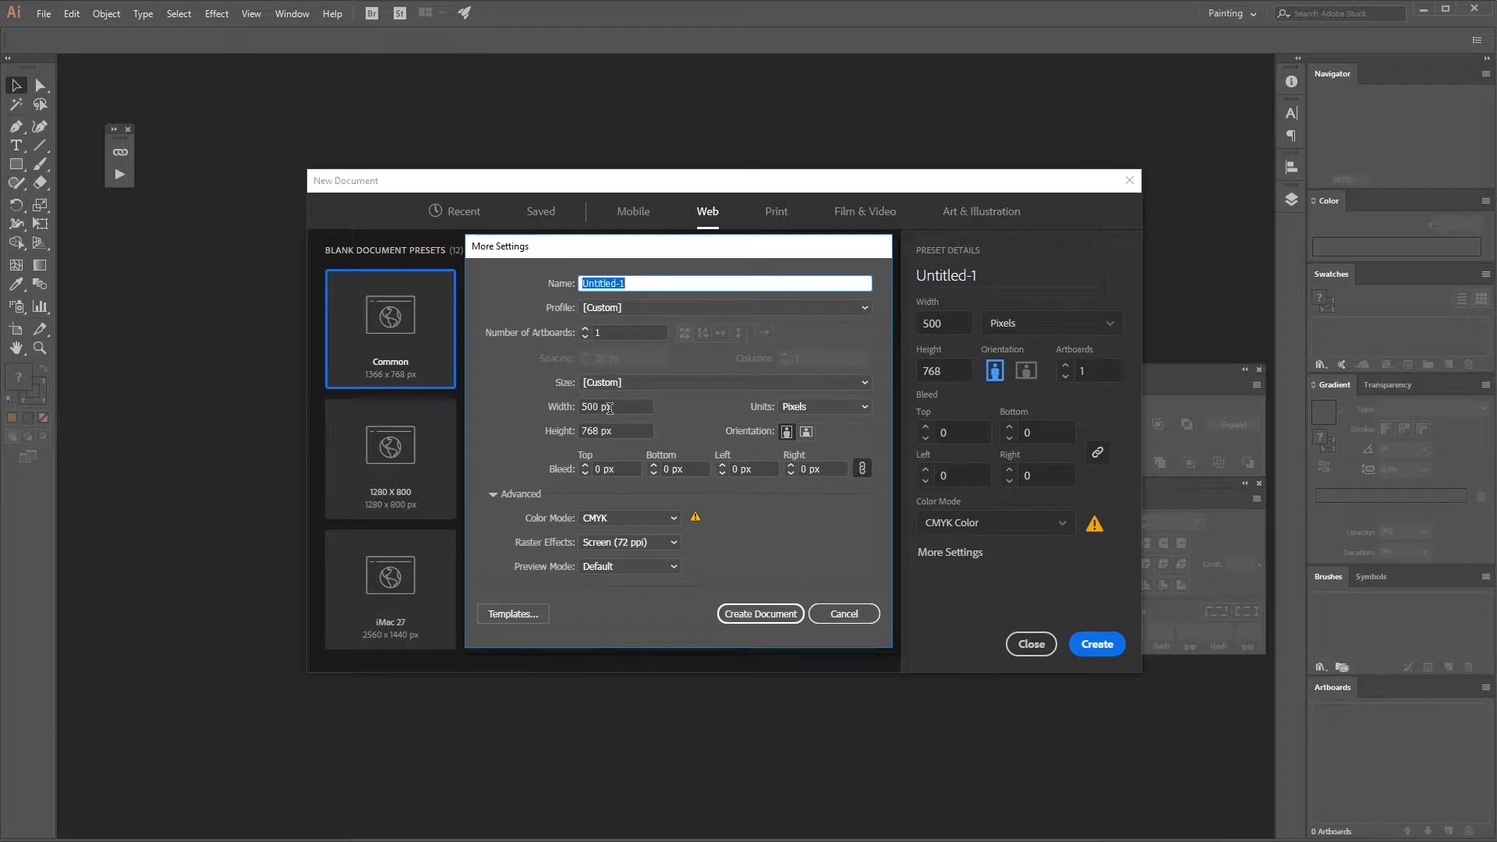
click(826, 407)
click(824, 409)
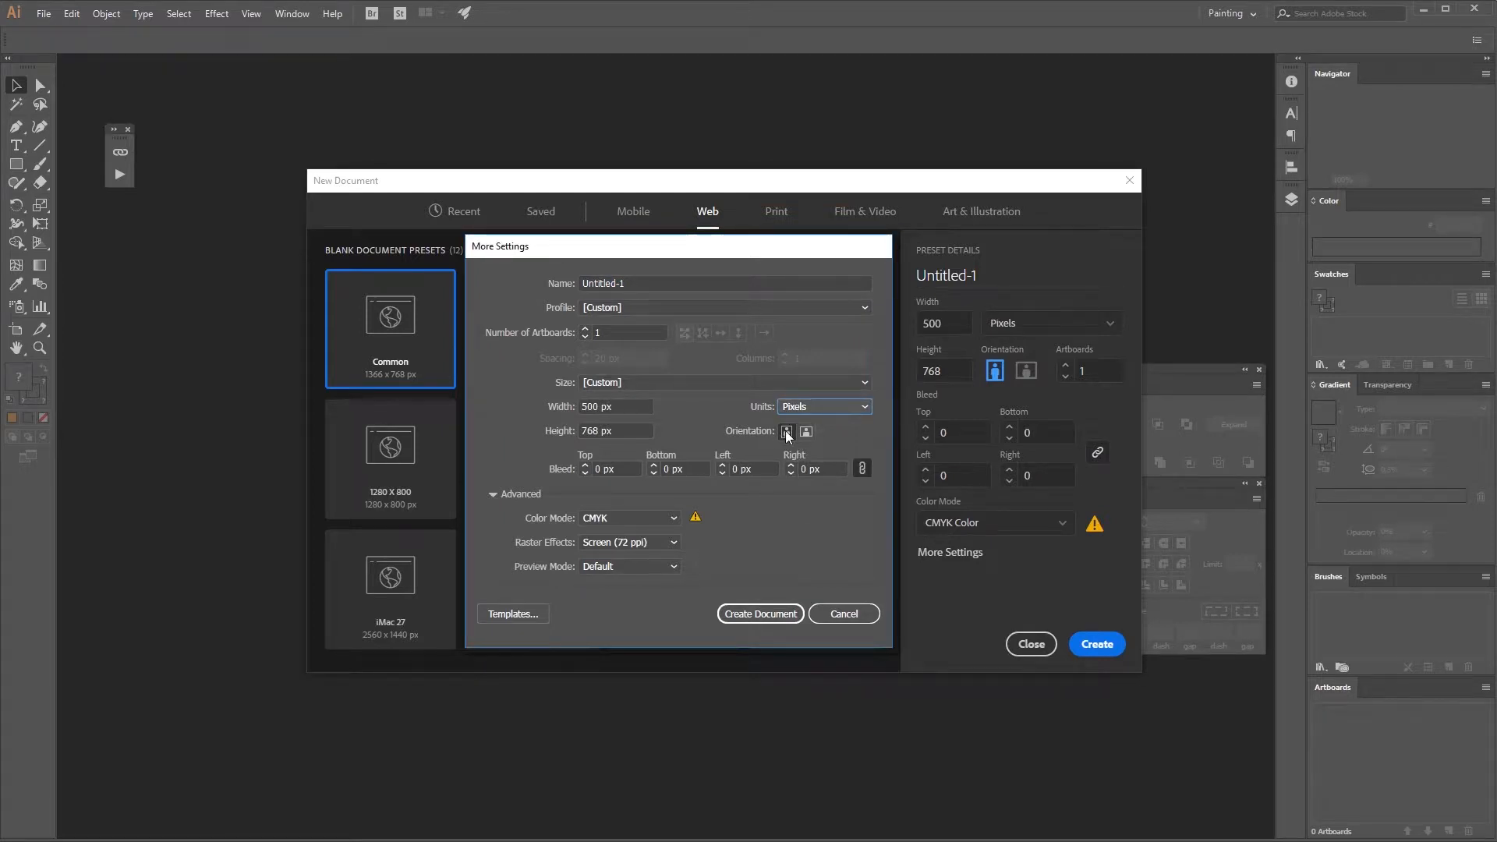
click(787, 432)
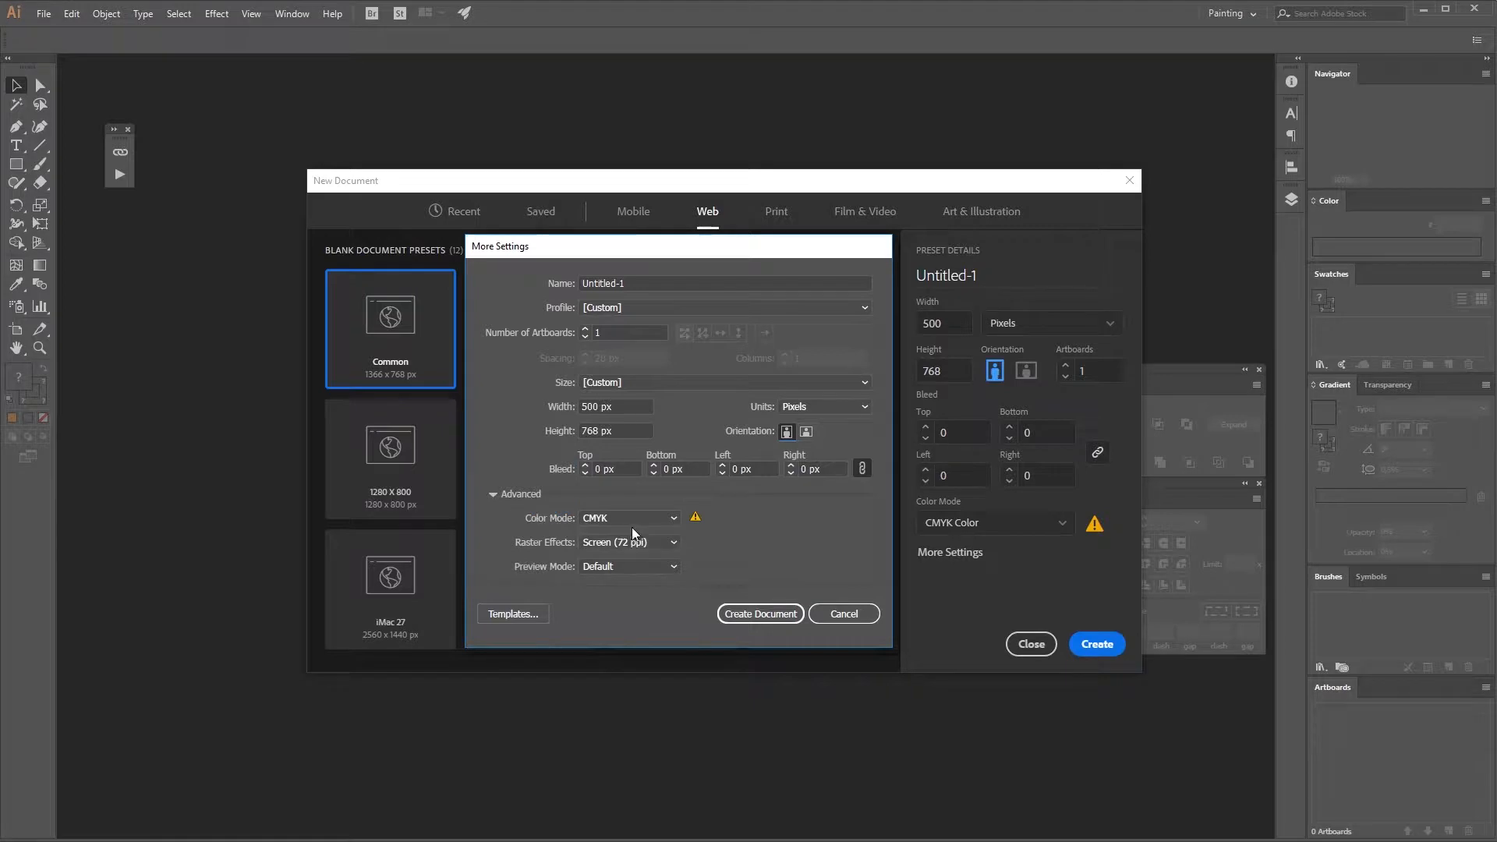
Set the color mode to RGB and keep the raster effects at Screen (72 ppi).
click(681, 518)
click(680, 518)
click(654, 523)
click(638, 545)
click(666, 543)
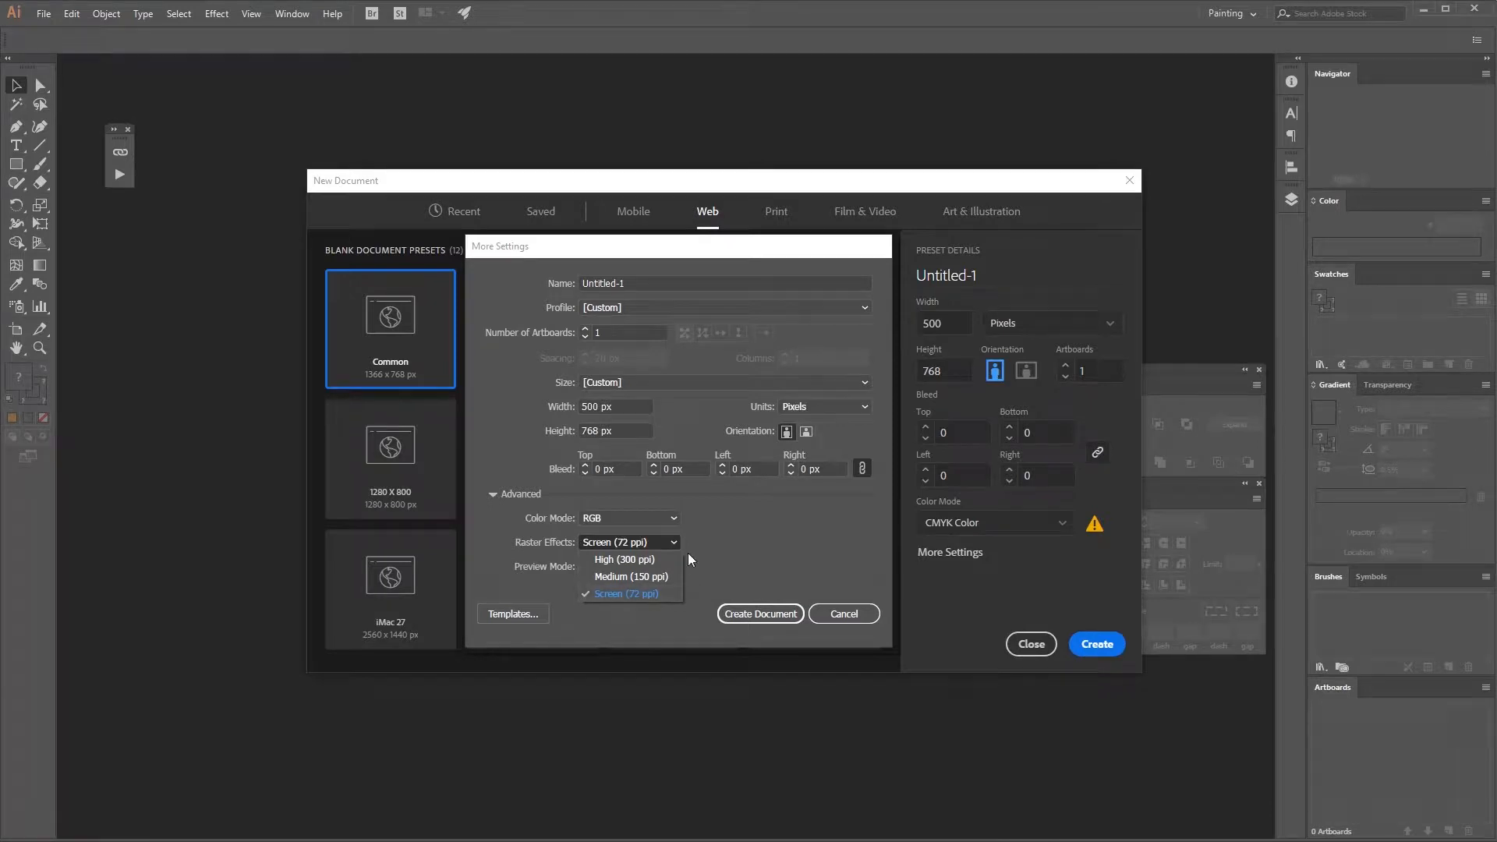
click(631, 597)
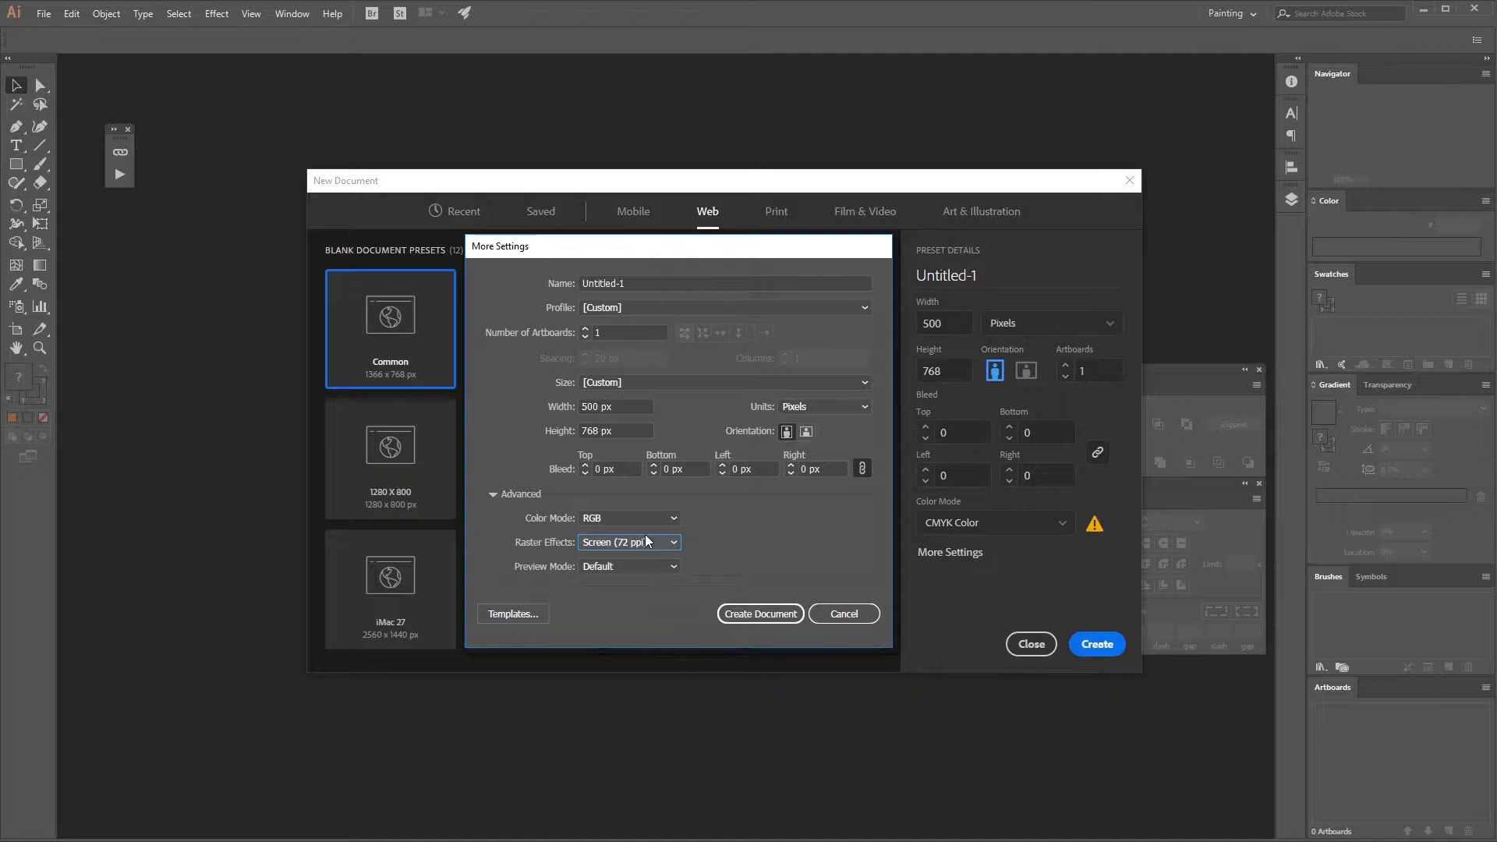
click(665, 519)
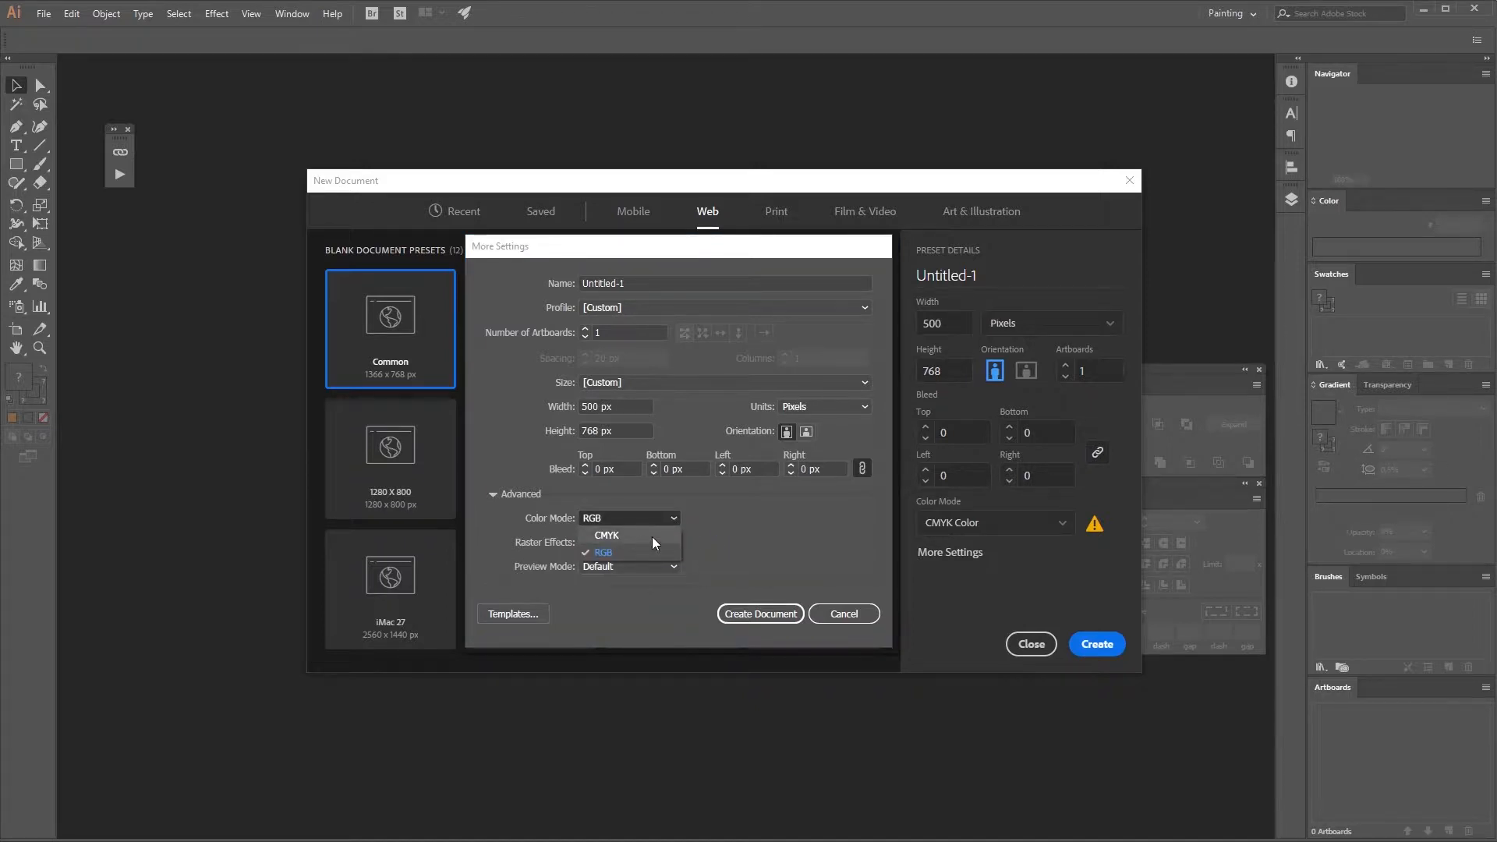
click(741, 537)
click(653, 544)
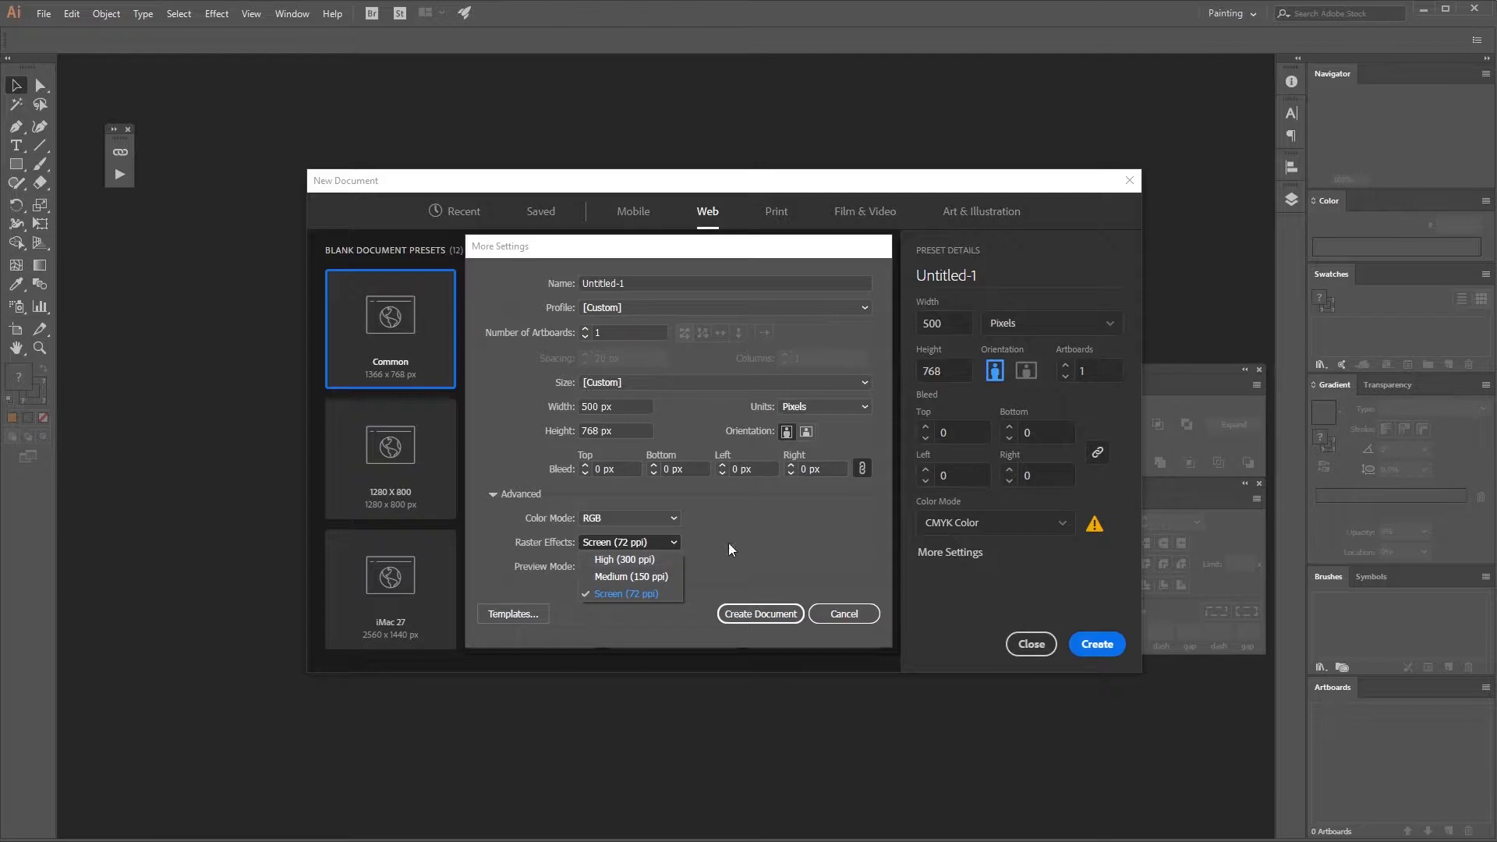
click(724, 572)
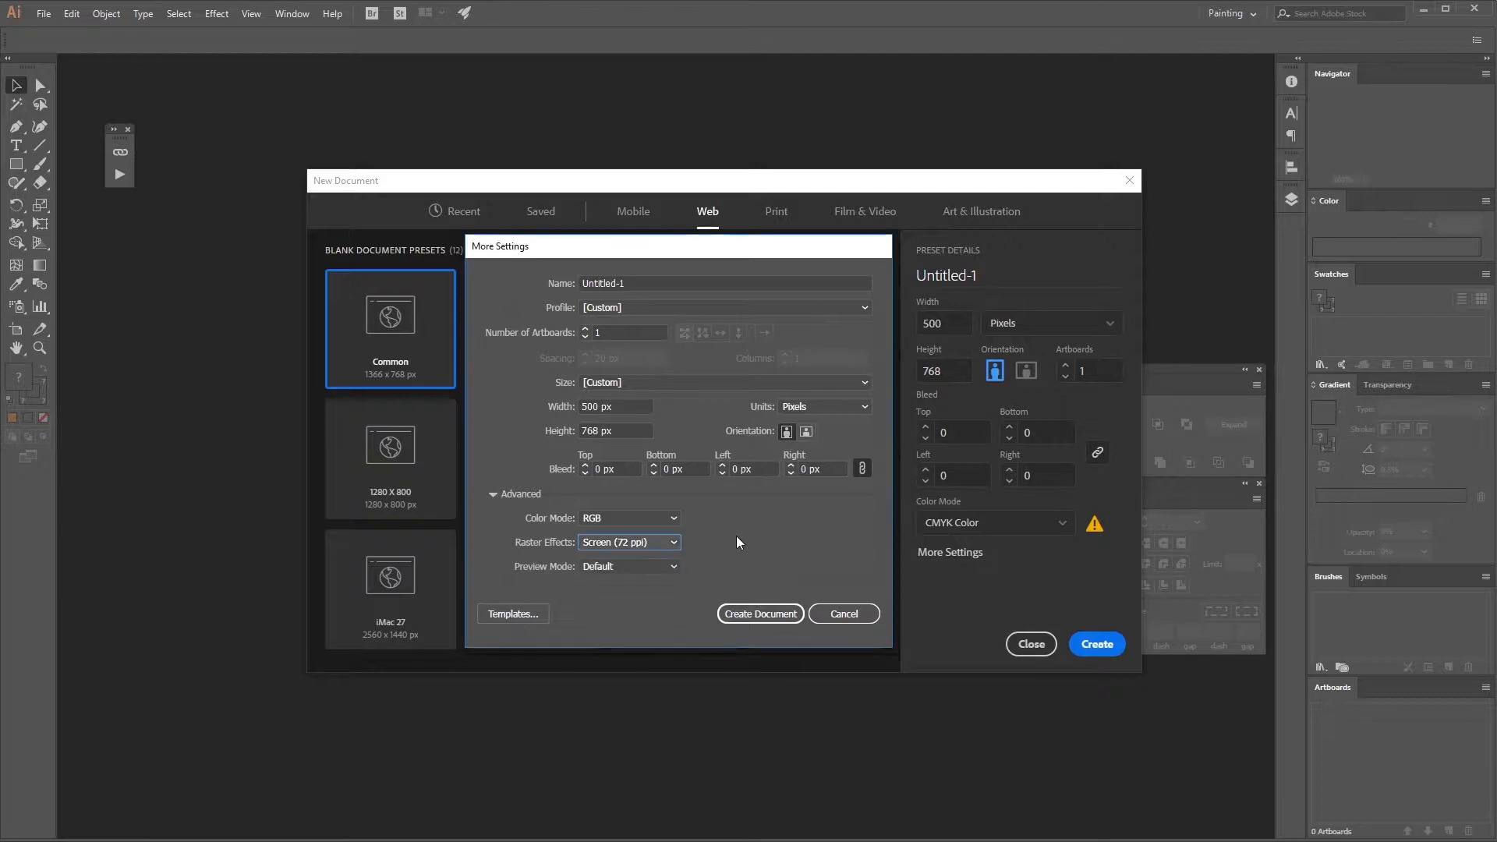
Set the height to 700 px, switch to landscape orientation and create the document.
drag(822, 254, 804, 254)
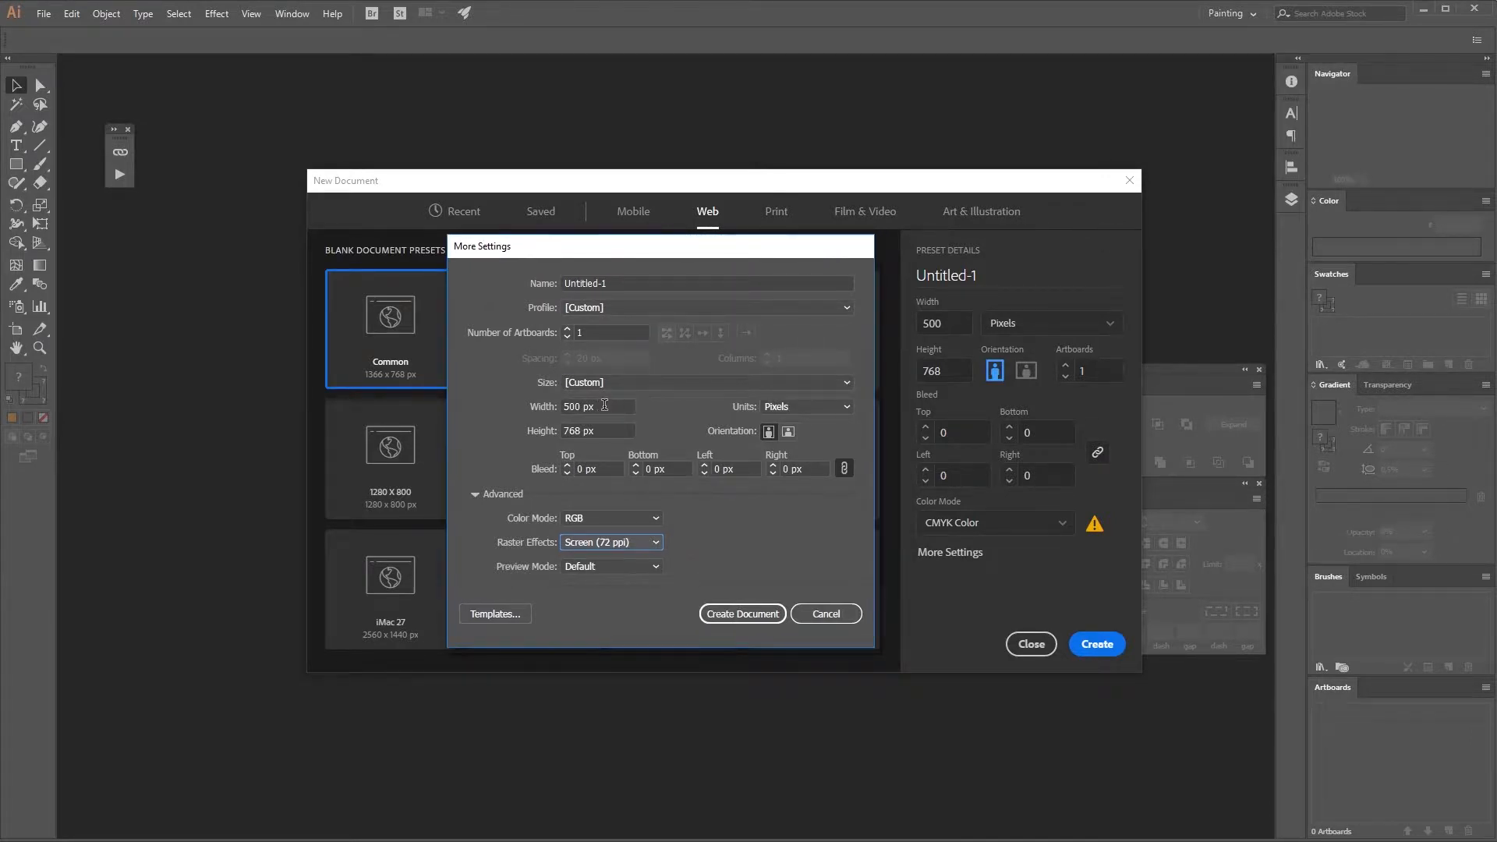
click(578, 431)
drag(578, 431, 570, 432)
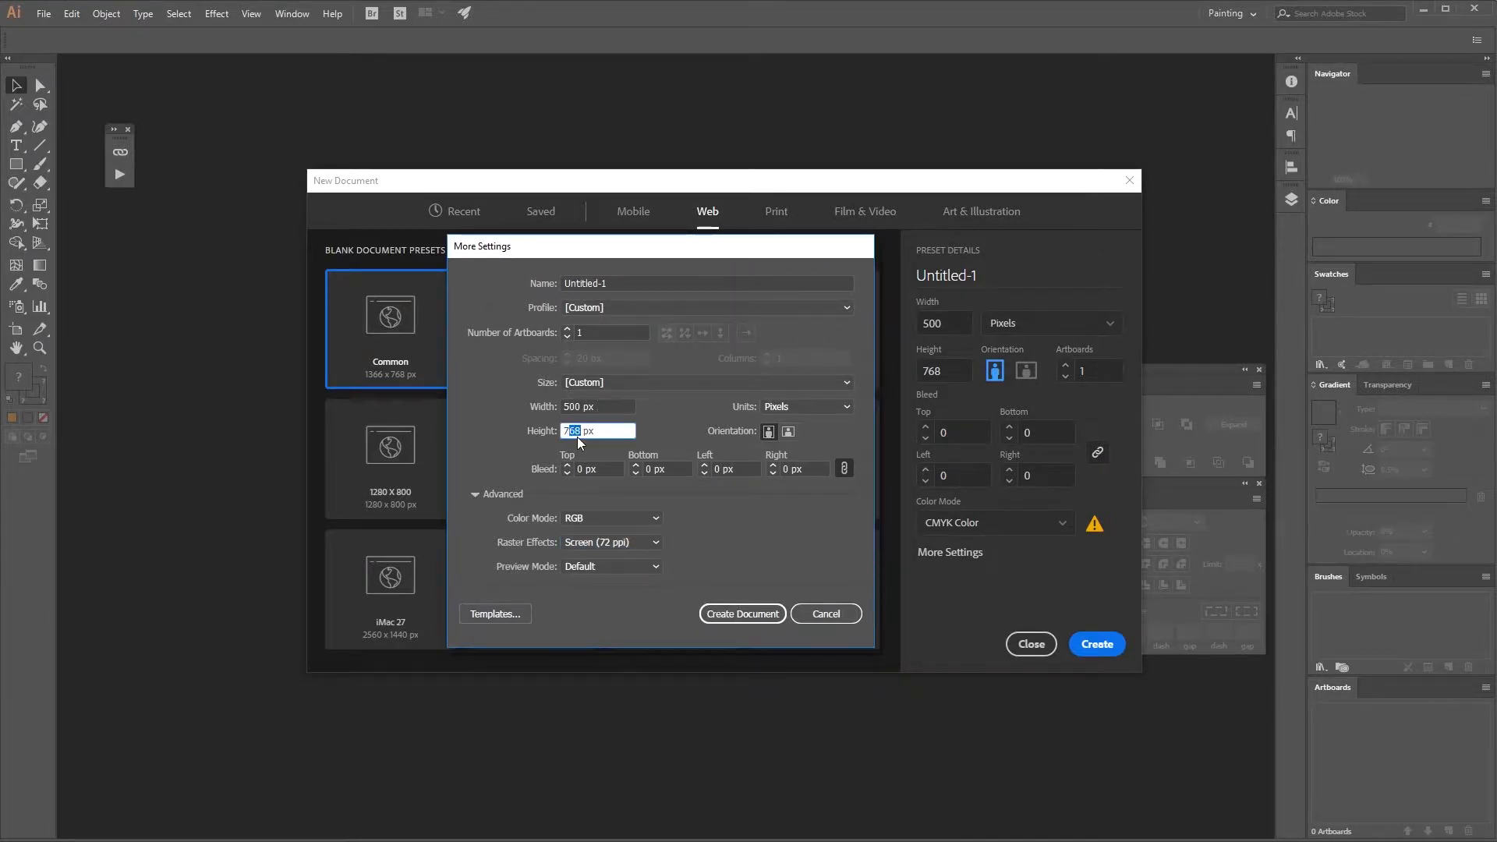
text(00)
click(788, 431)
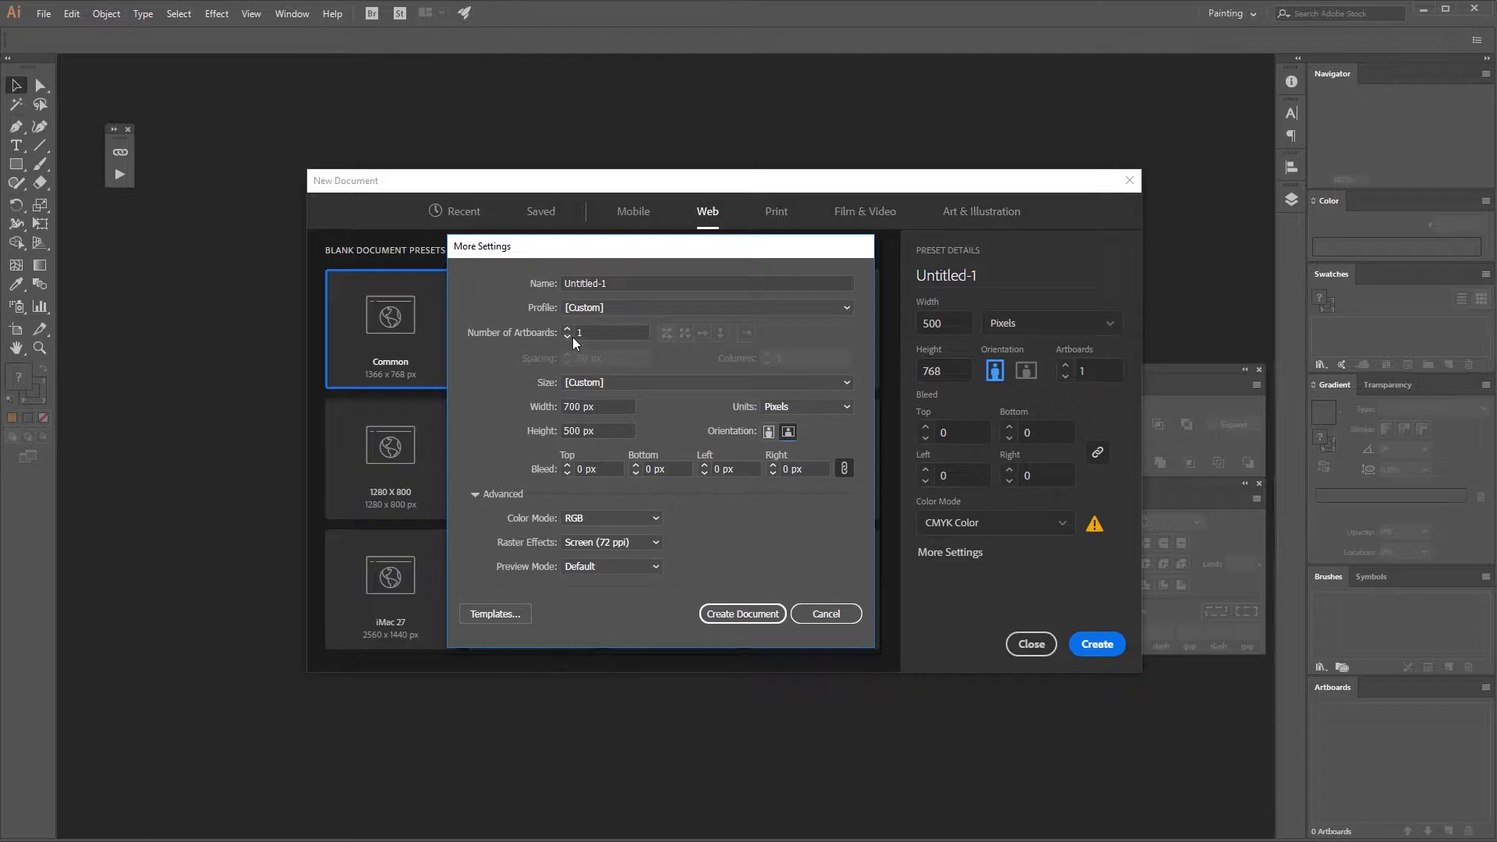
click(752, 611)
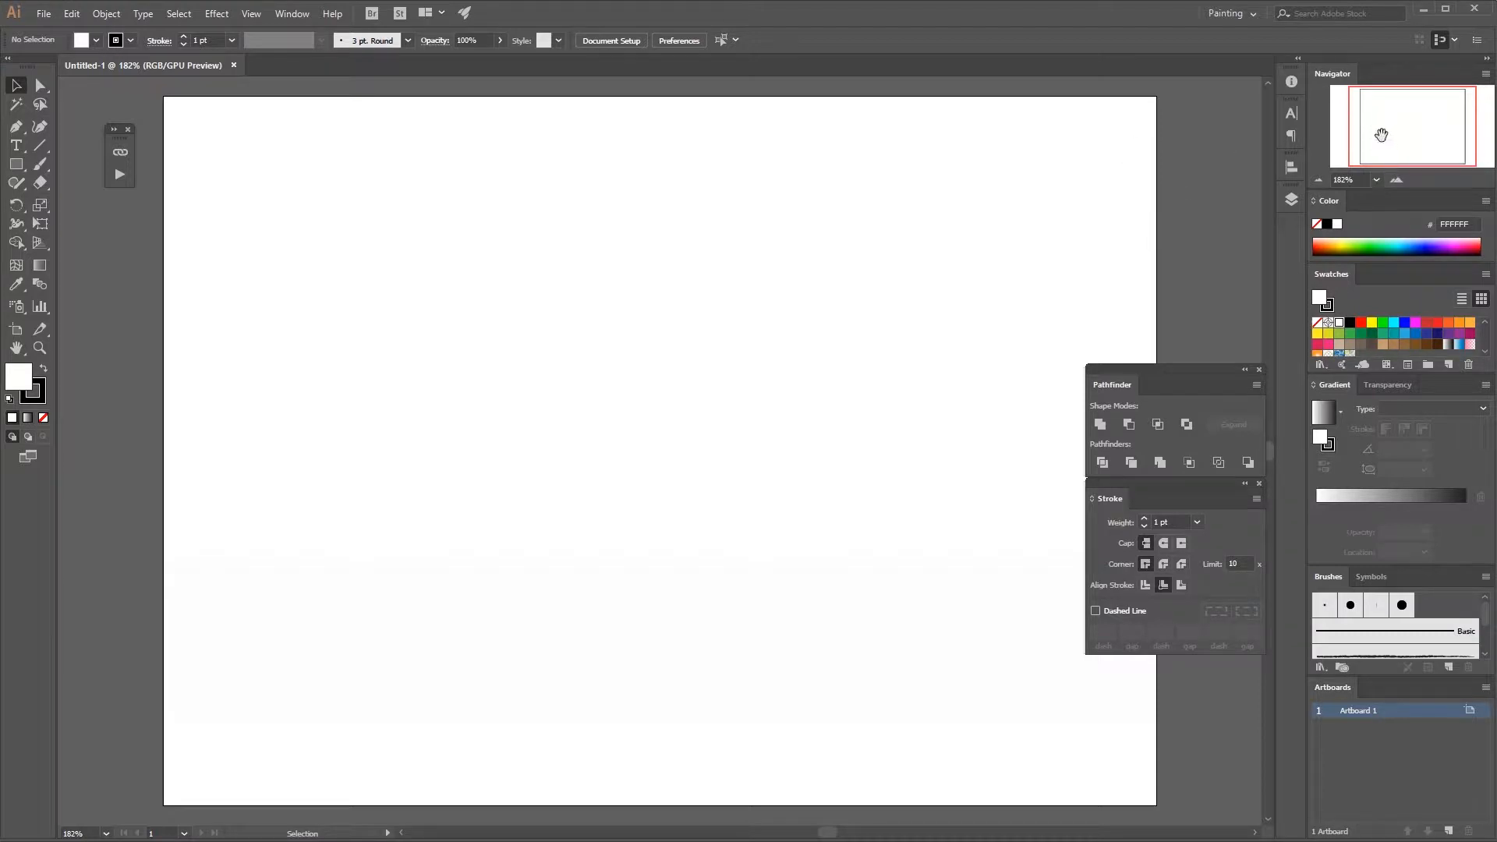
Pan across the blank artboard and zoom in to 600%.
mouse_move(1399, 134)
mouse_down()
mouse_move(1448, 125)
mouse_move(1400, 111)
mouse_move(1395, 130)
mouse_move(1412, 127)
mouse_up()
drag(1412, 127, 1414, 130)
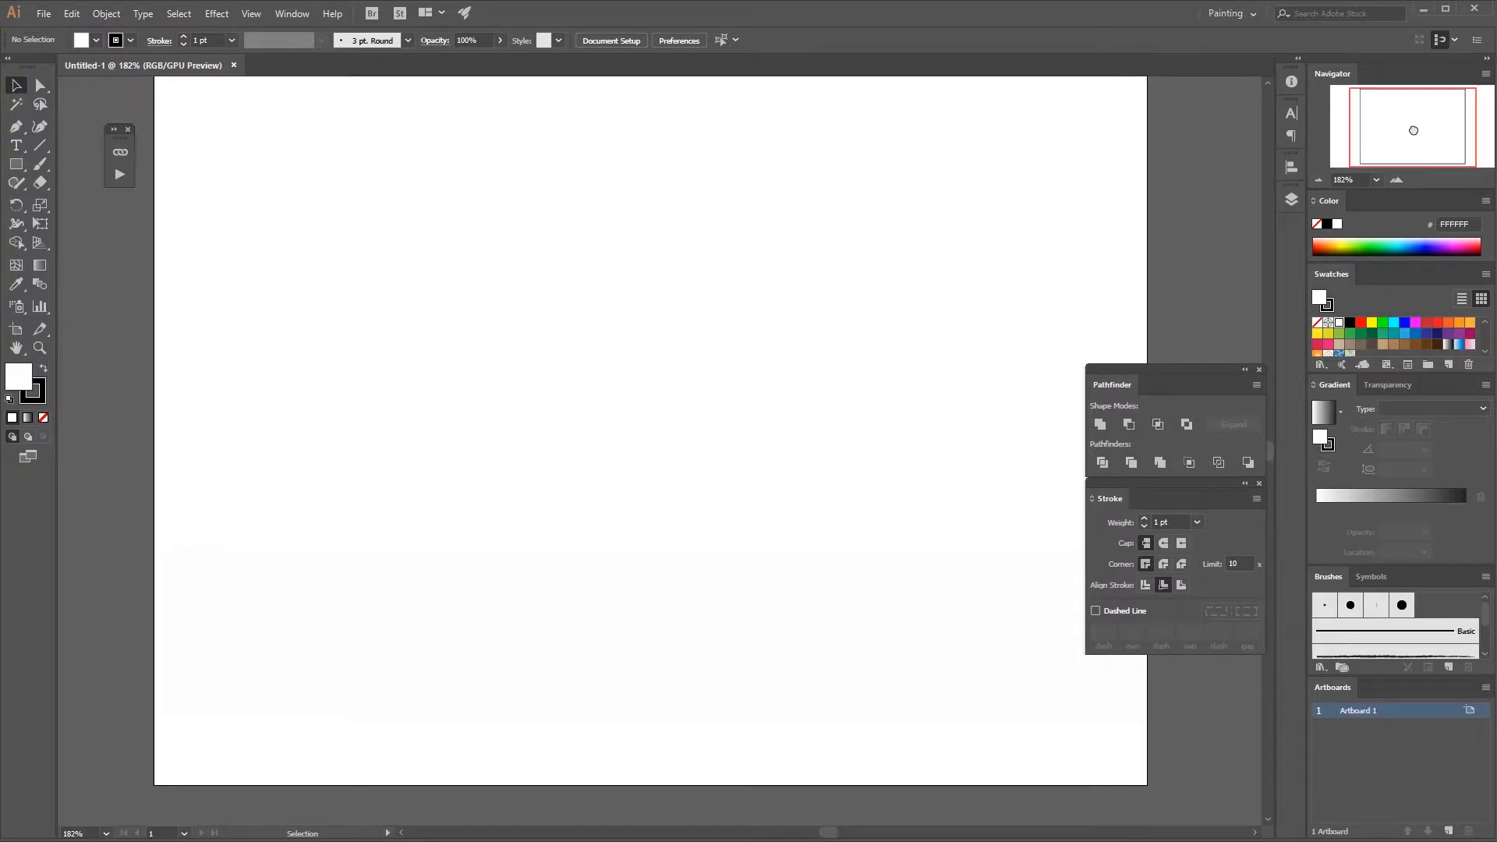
click(1397, 180)
click(1396, 180)
click(1397, 181)
click(1397, 180)
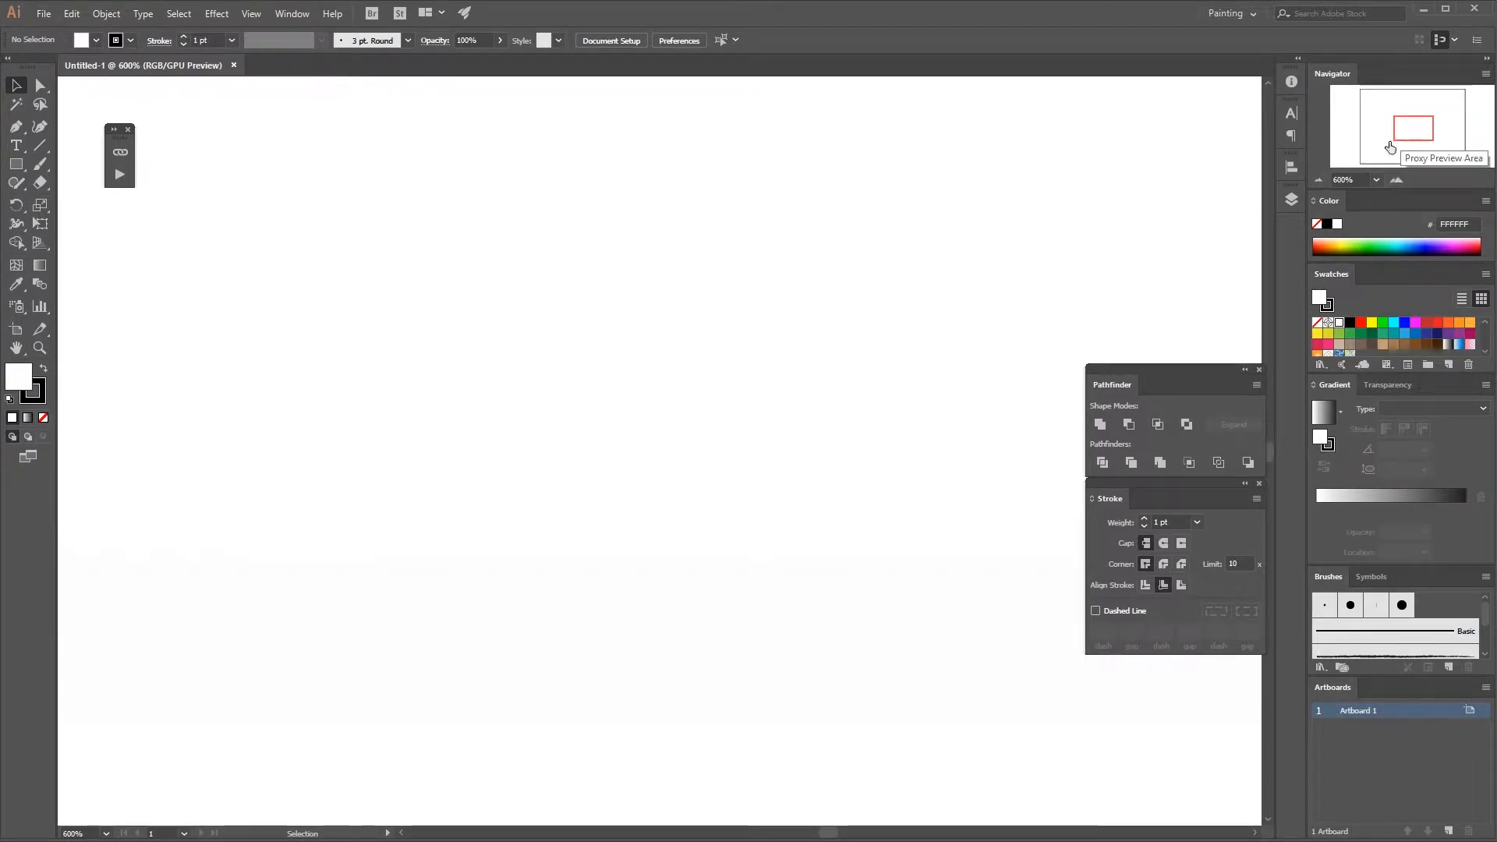
Zoom out from the artboard to 50% and look through the preset zoom levels.
click(1322, 182)
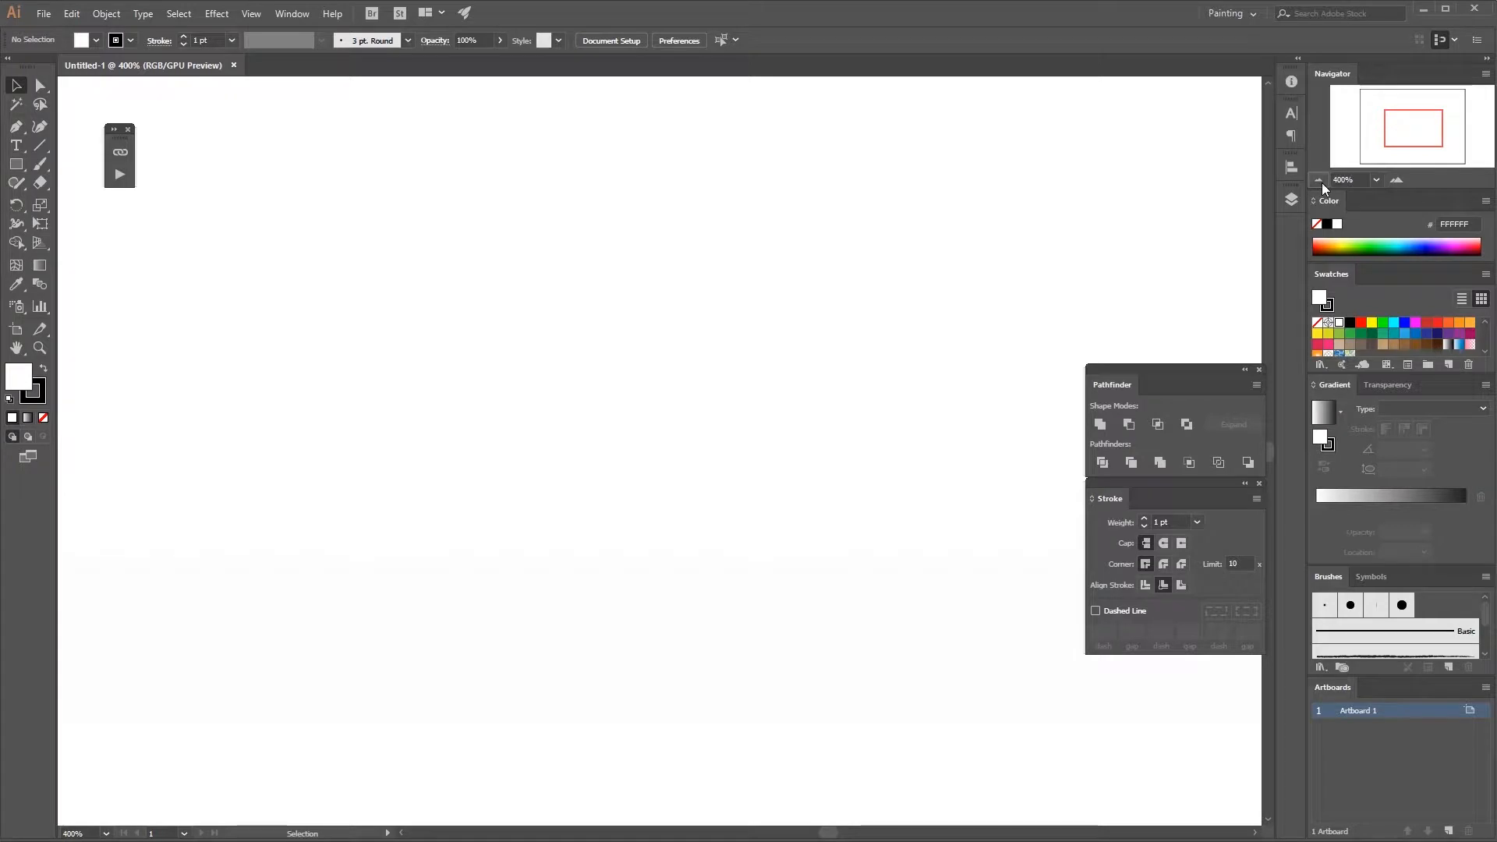
click(1322, 182)
click(1322, 183)
click(1322, 183)
click(1322, 182)
click(1322, 183)
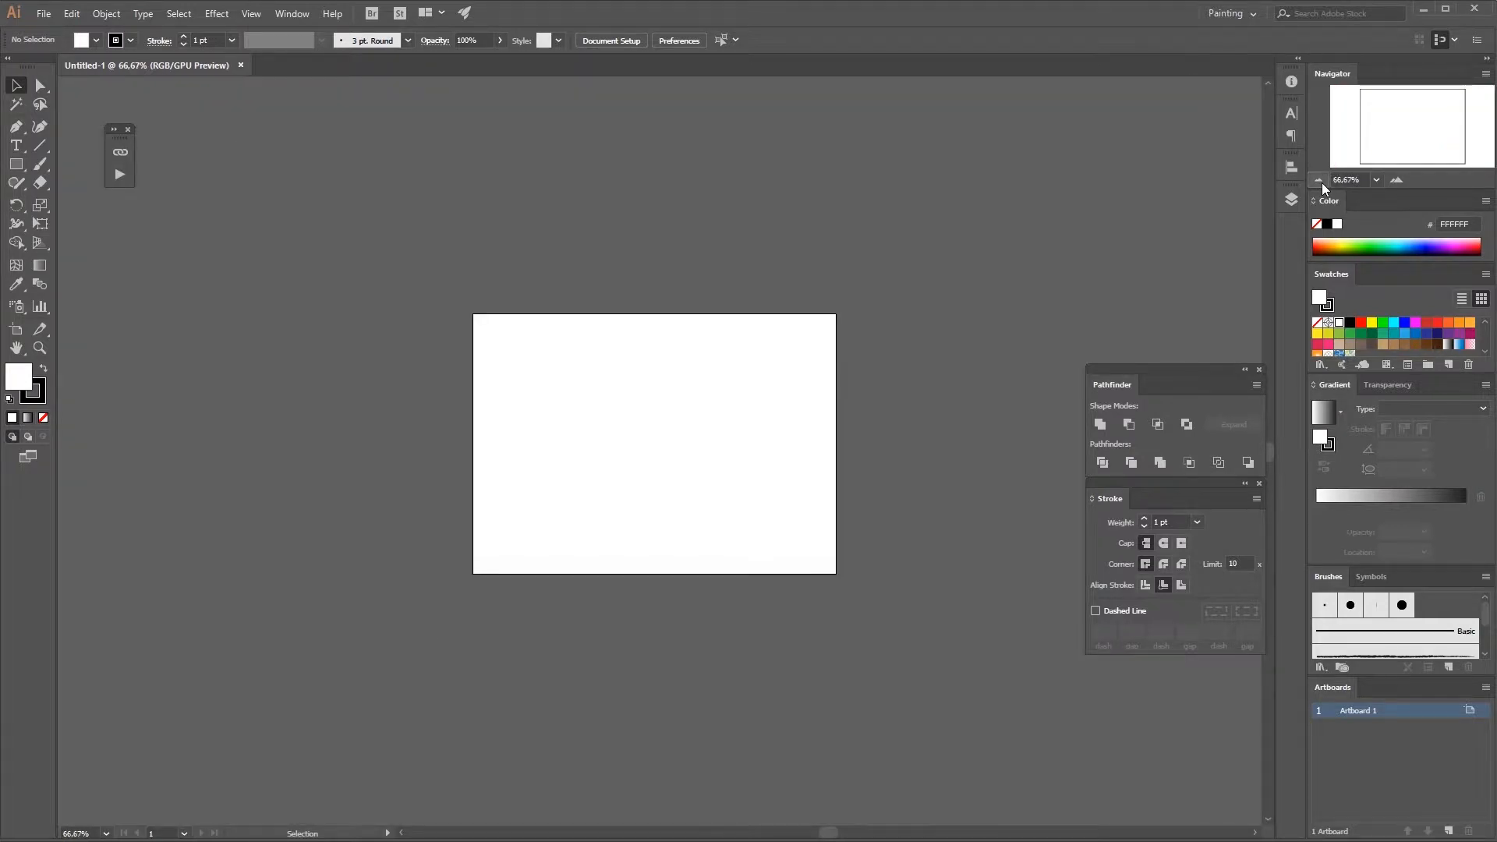
click(1322, 183)
click(1376, 181)
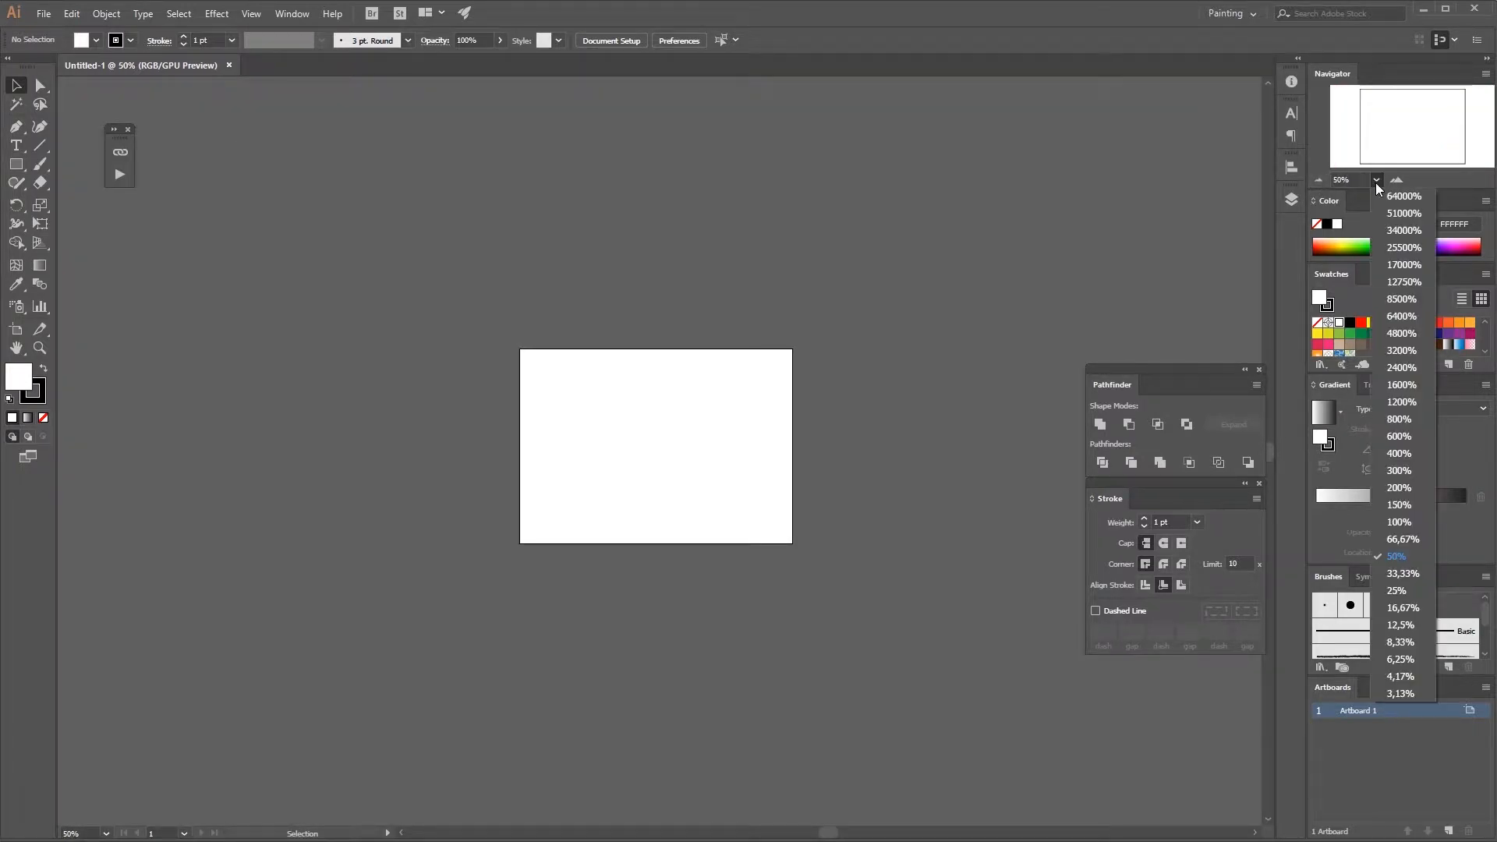
click(1425, 182)
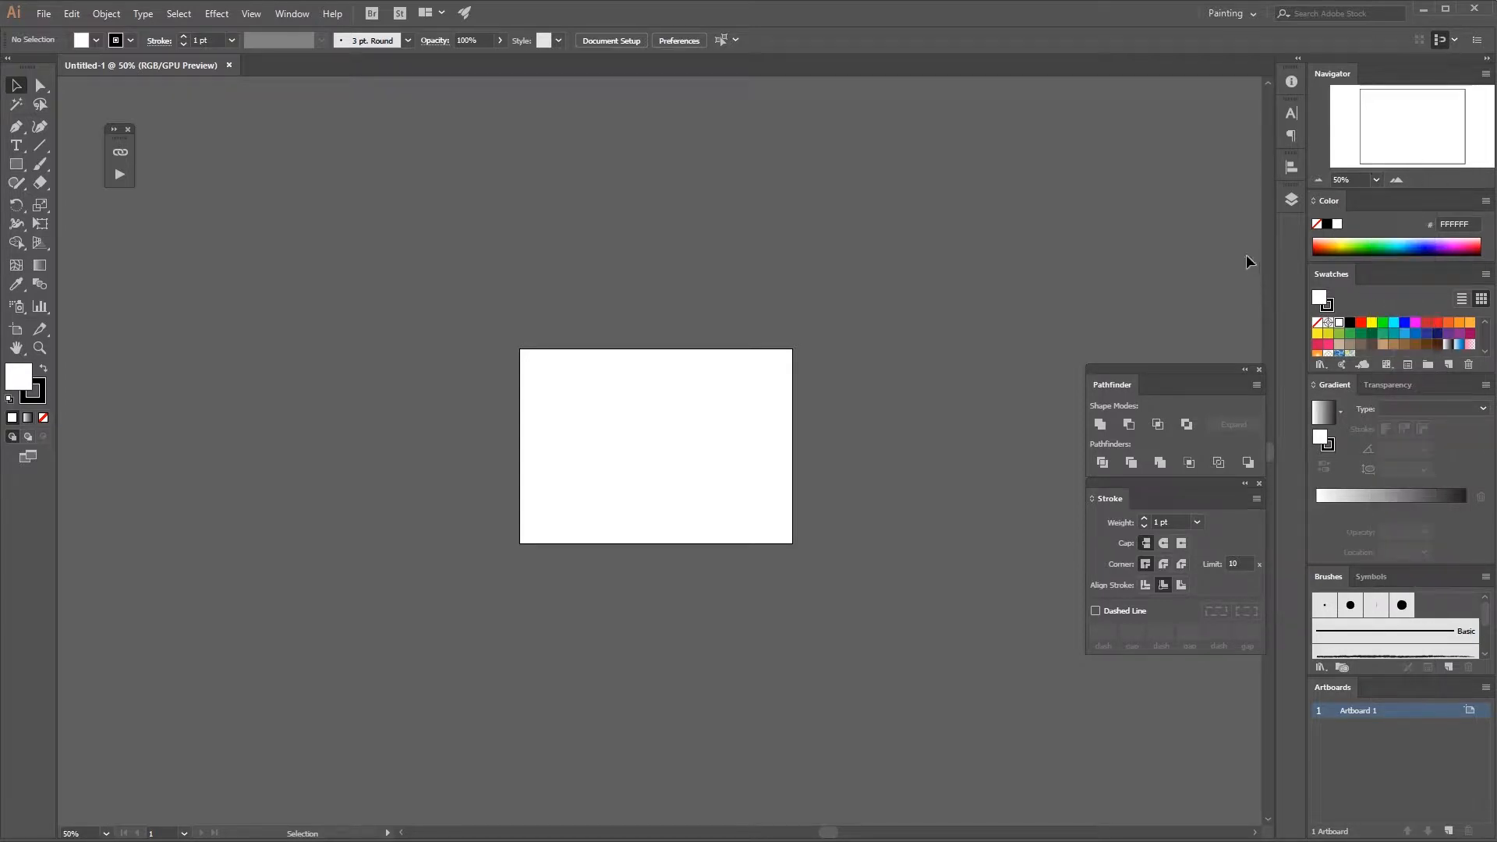
key(ctrl+bracketright)
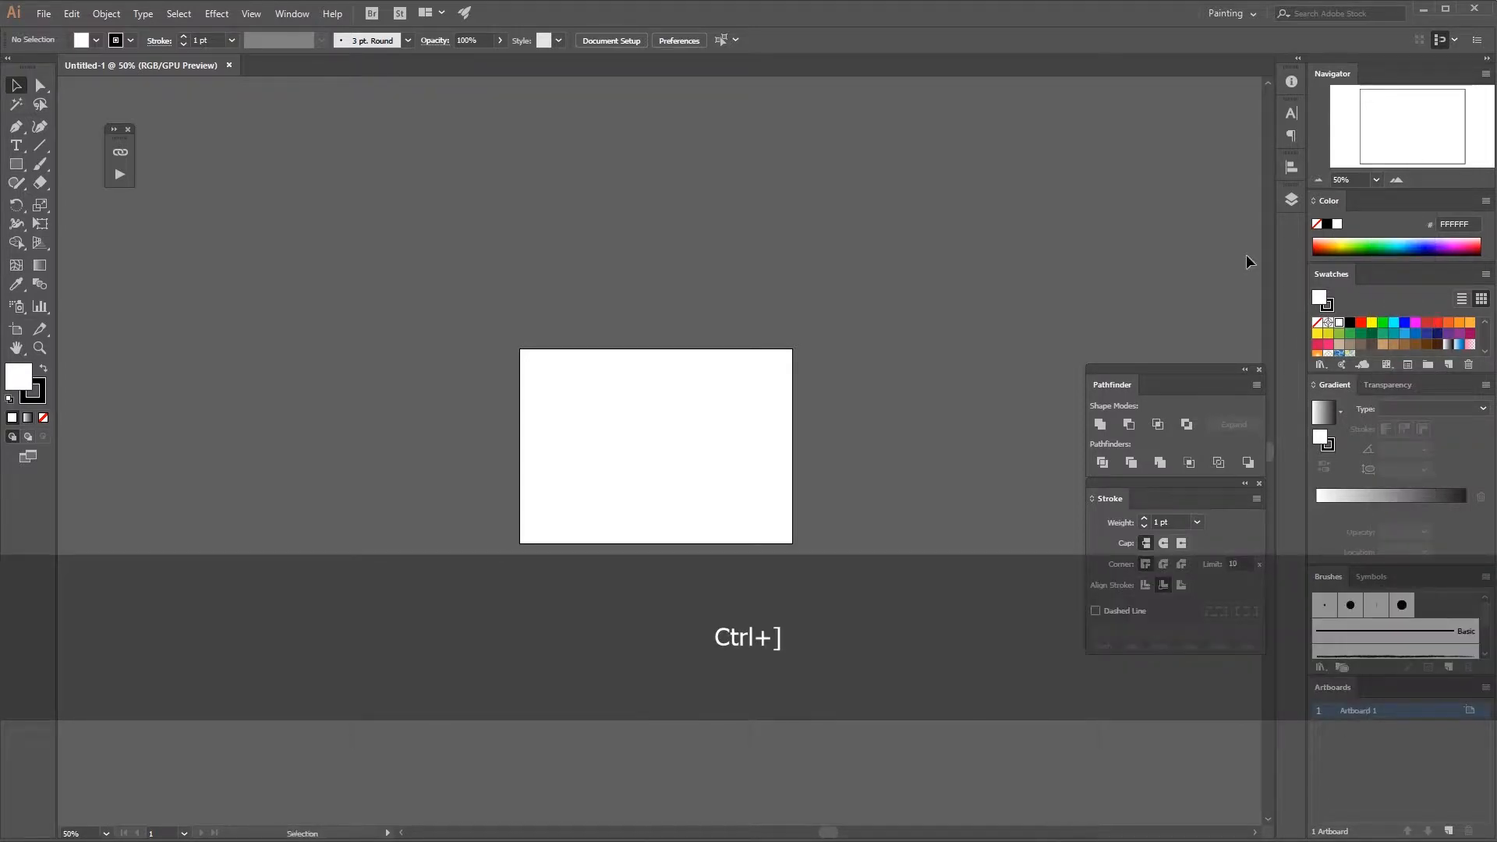
key(ctrl+bracketright)
Fit the whole artboard in the window and adjust the zoom to 150%.
click(23, 355)
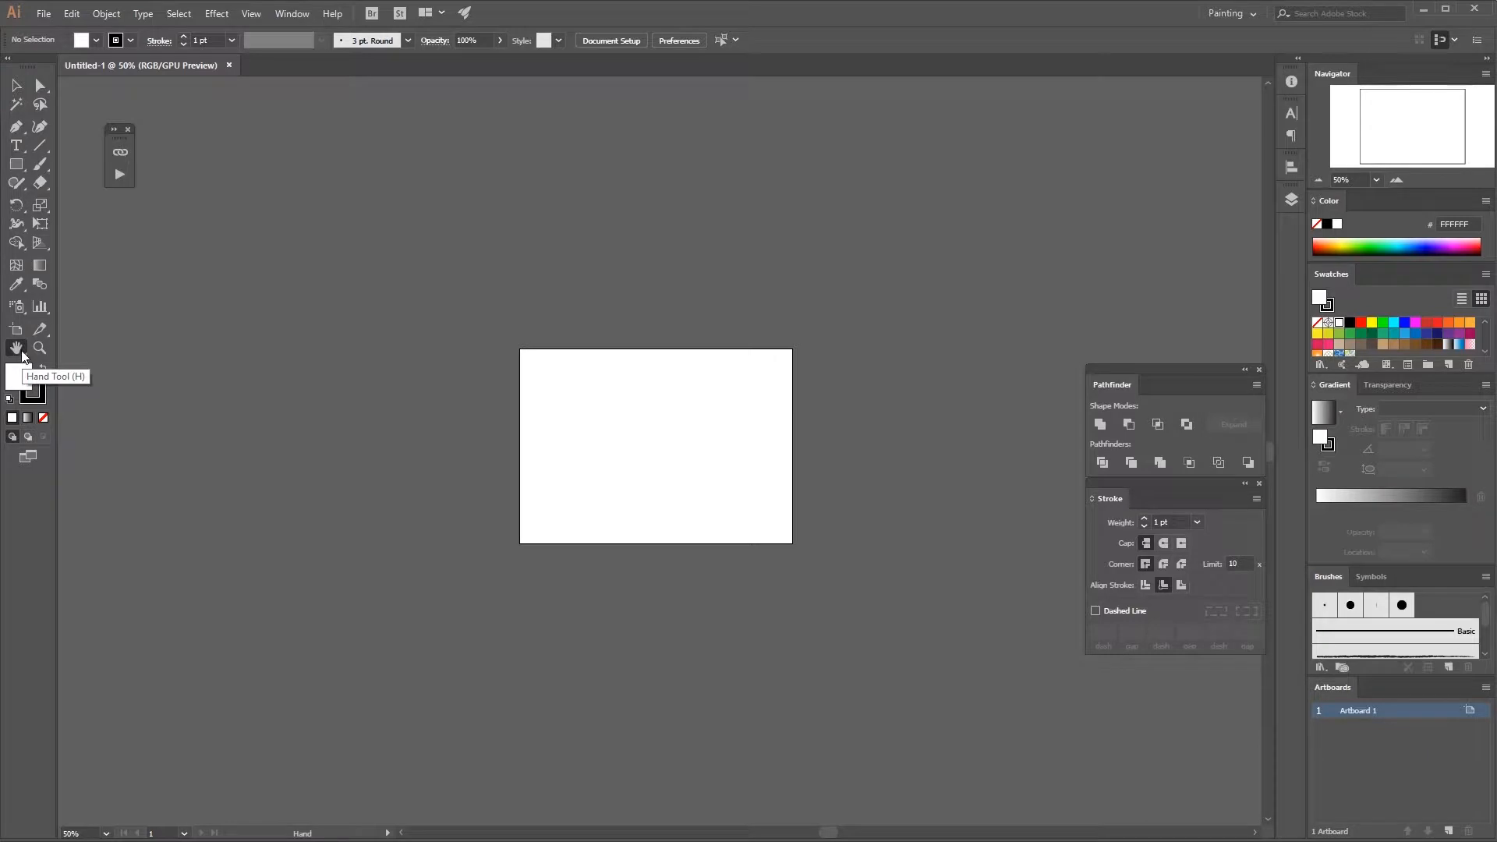
double_click(20, 351)
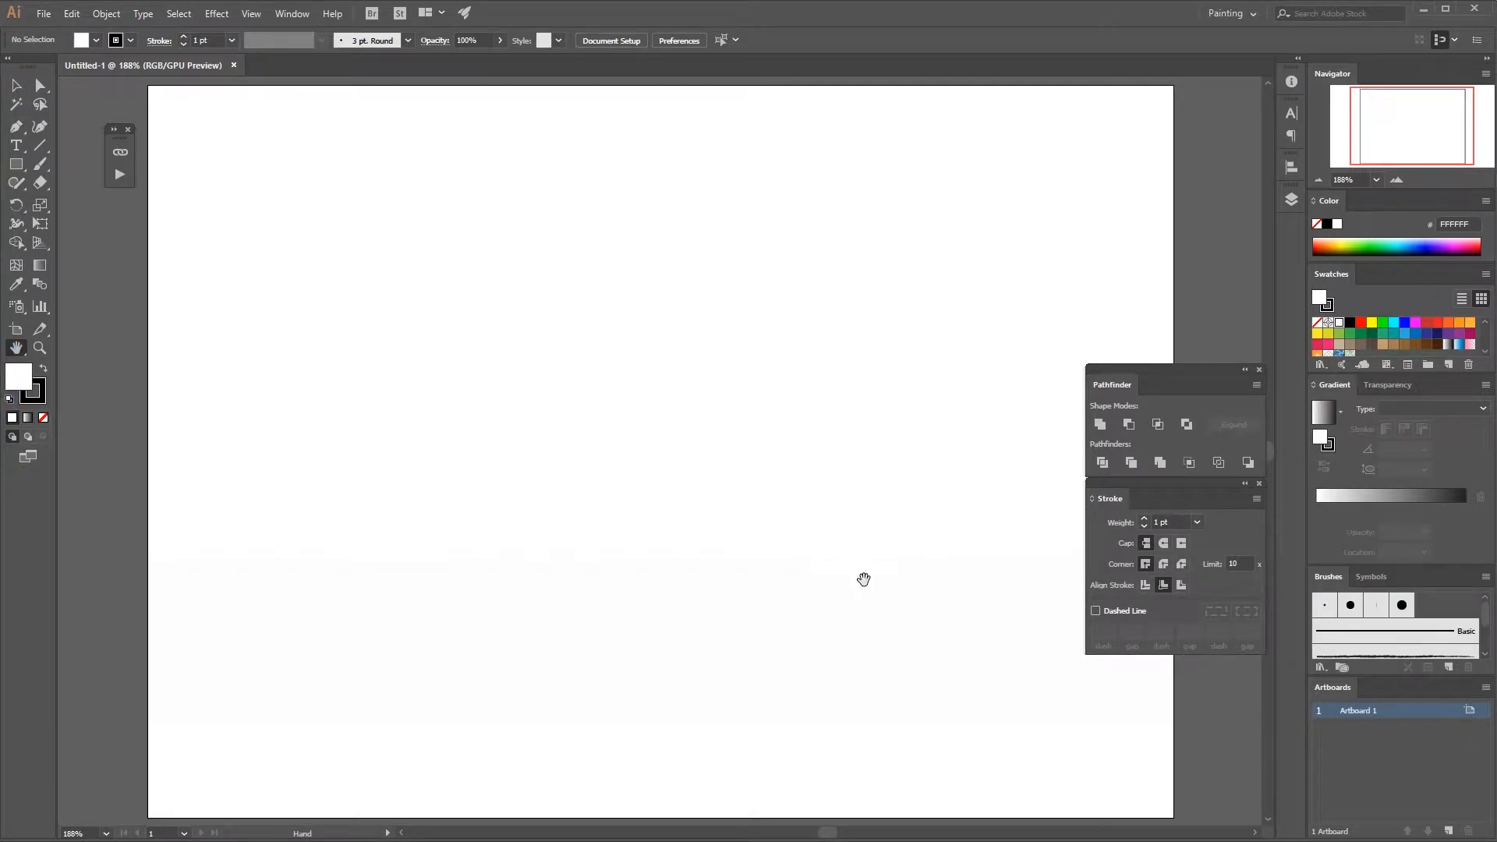
click(1318, 180)
click(1319, 180)
click(1396, 180)
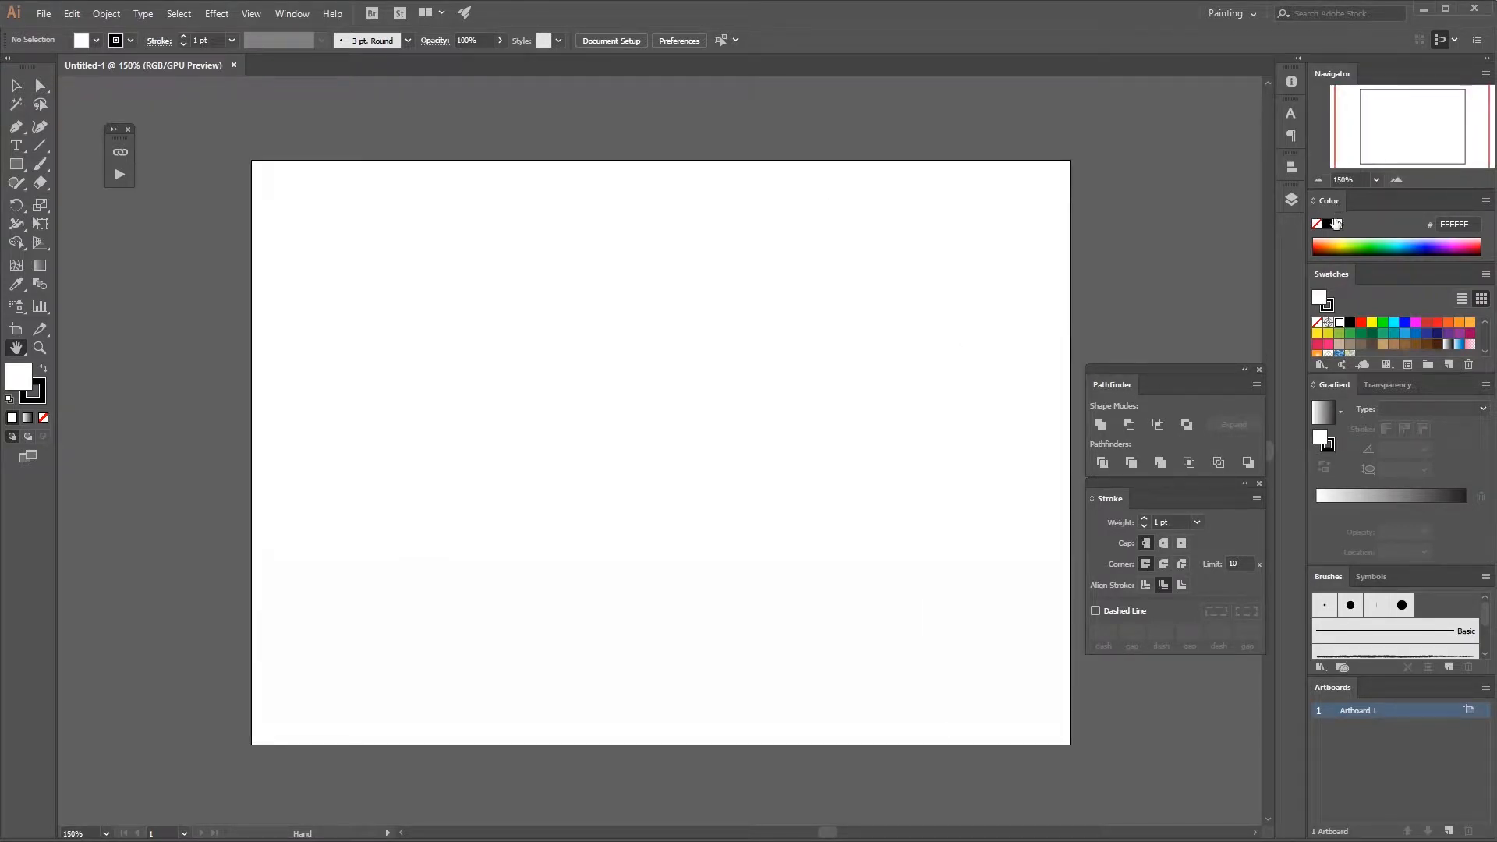
Pick a bright green and a light blue (B1D2FF) for the fill, and a dark green for the stroke.
mouse_move(1363, 262)
mouse_down()
mouse_move(1362, 290)
mouse_move(1357, 259)
mouse_move(1387, 281)
mouse_move(1352, 255)
mouse_move(1492, 257)
mouse_move(1355, 257)
mouse_up()
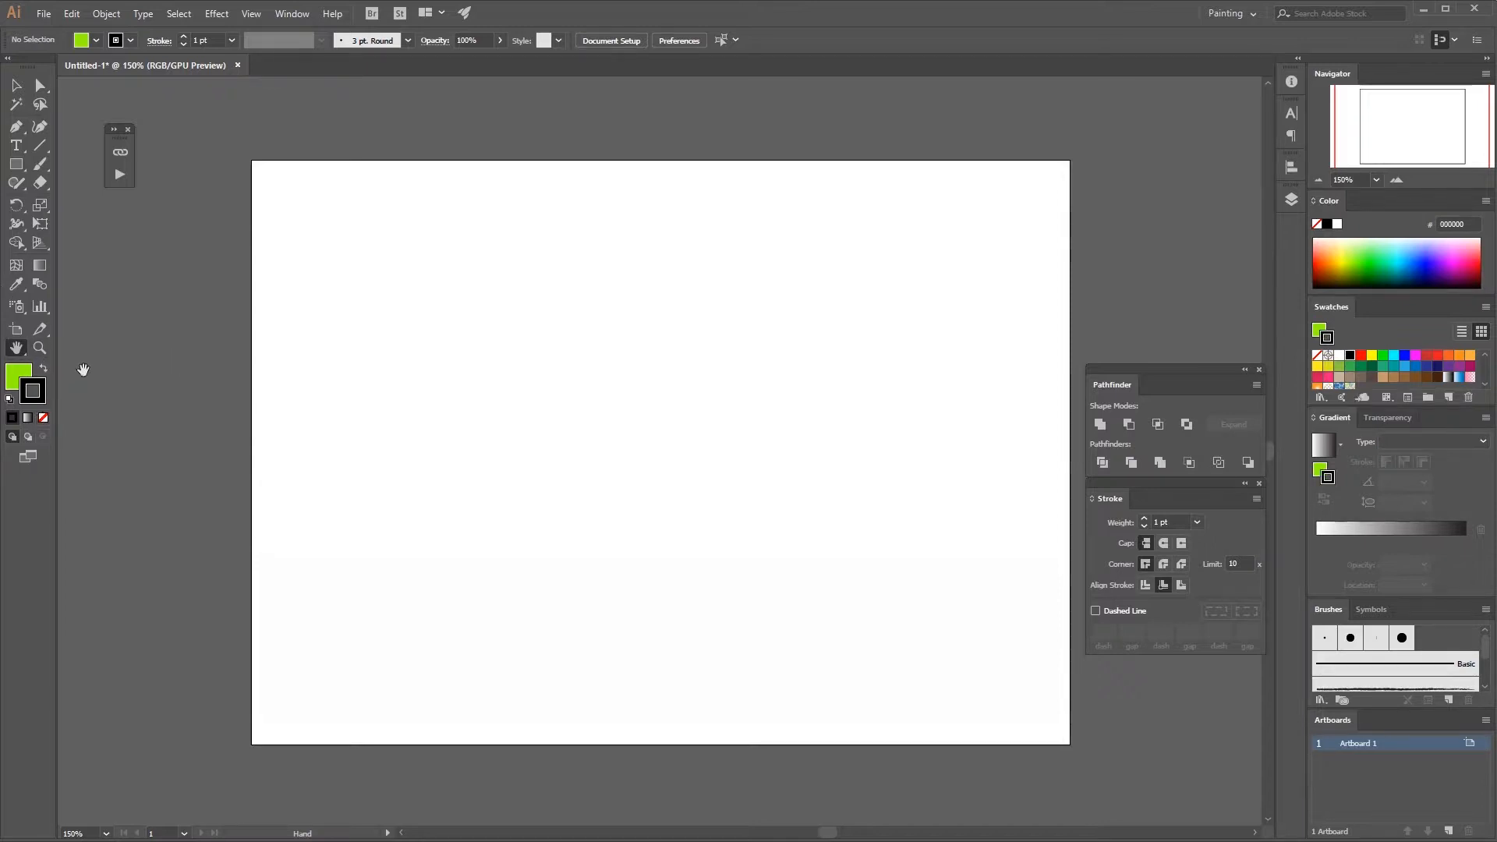
click(36, 399)
click(26, 387)
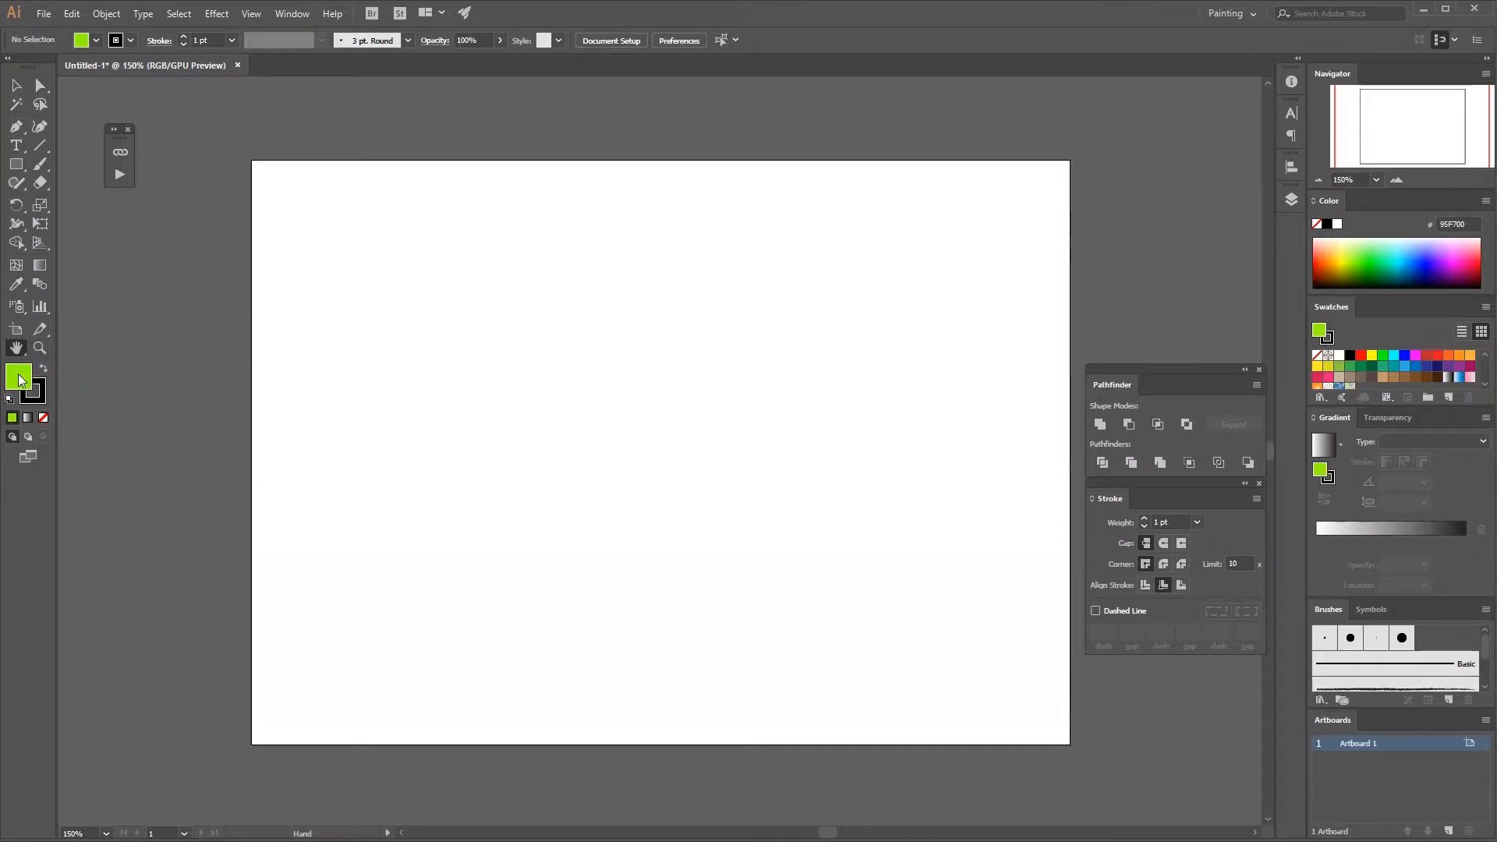
drag(1342, 254, 1417, 235)
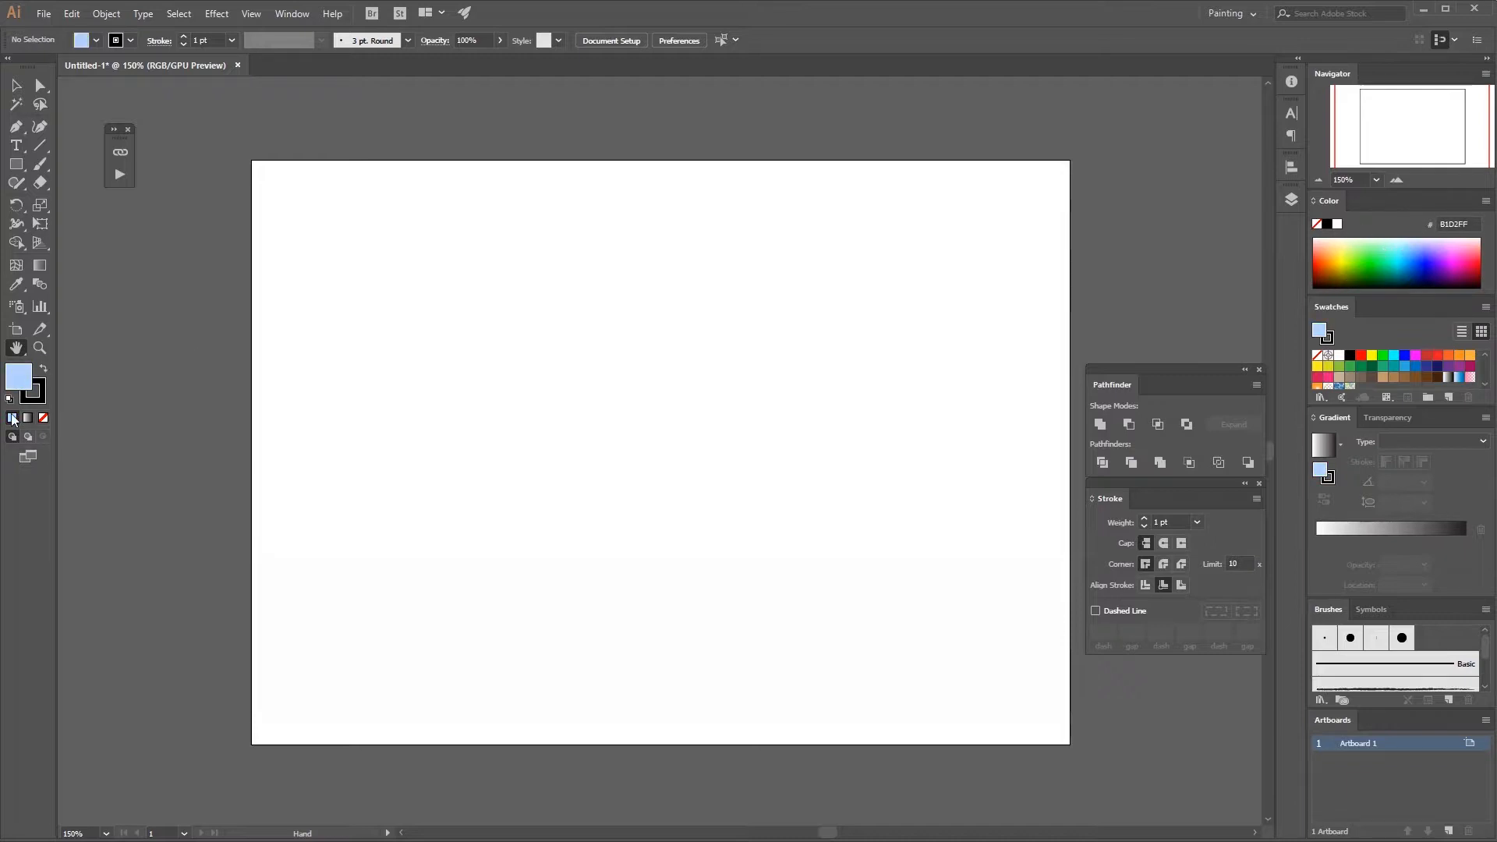
click(39, 398)
click(1384, 278)
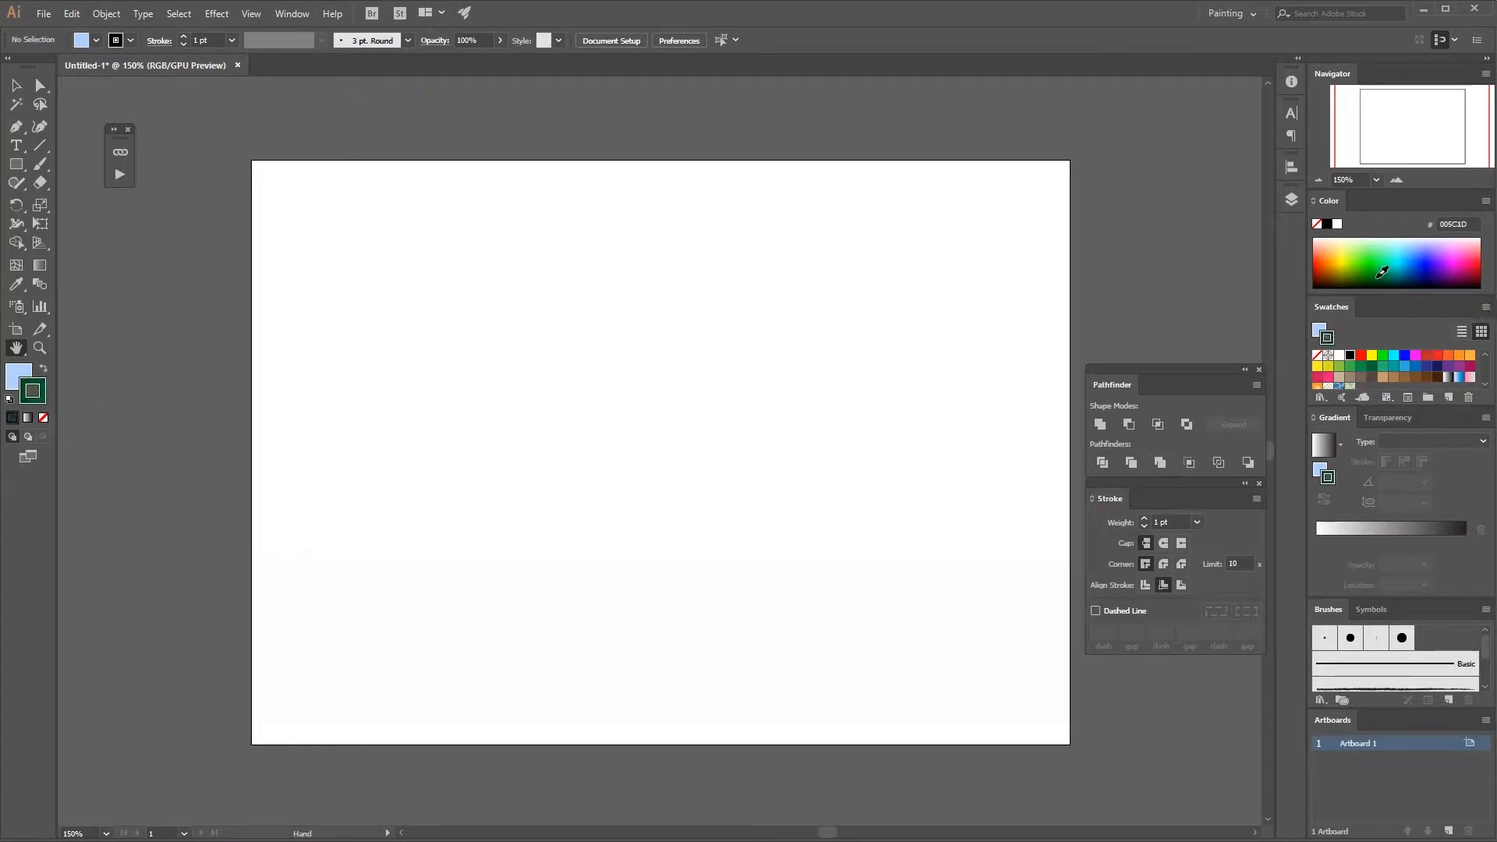
Reset fill and stroke to the default white and black, swap them back and forth, and make the white fill active.
click(9, 399)
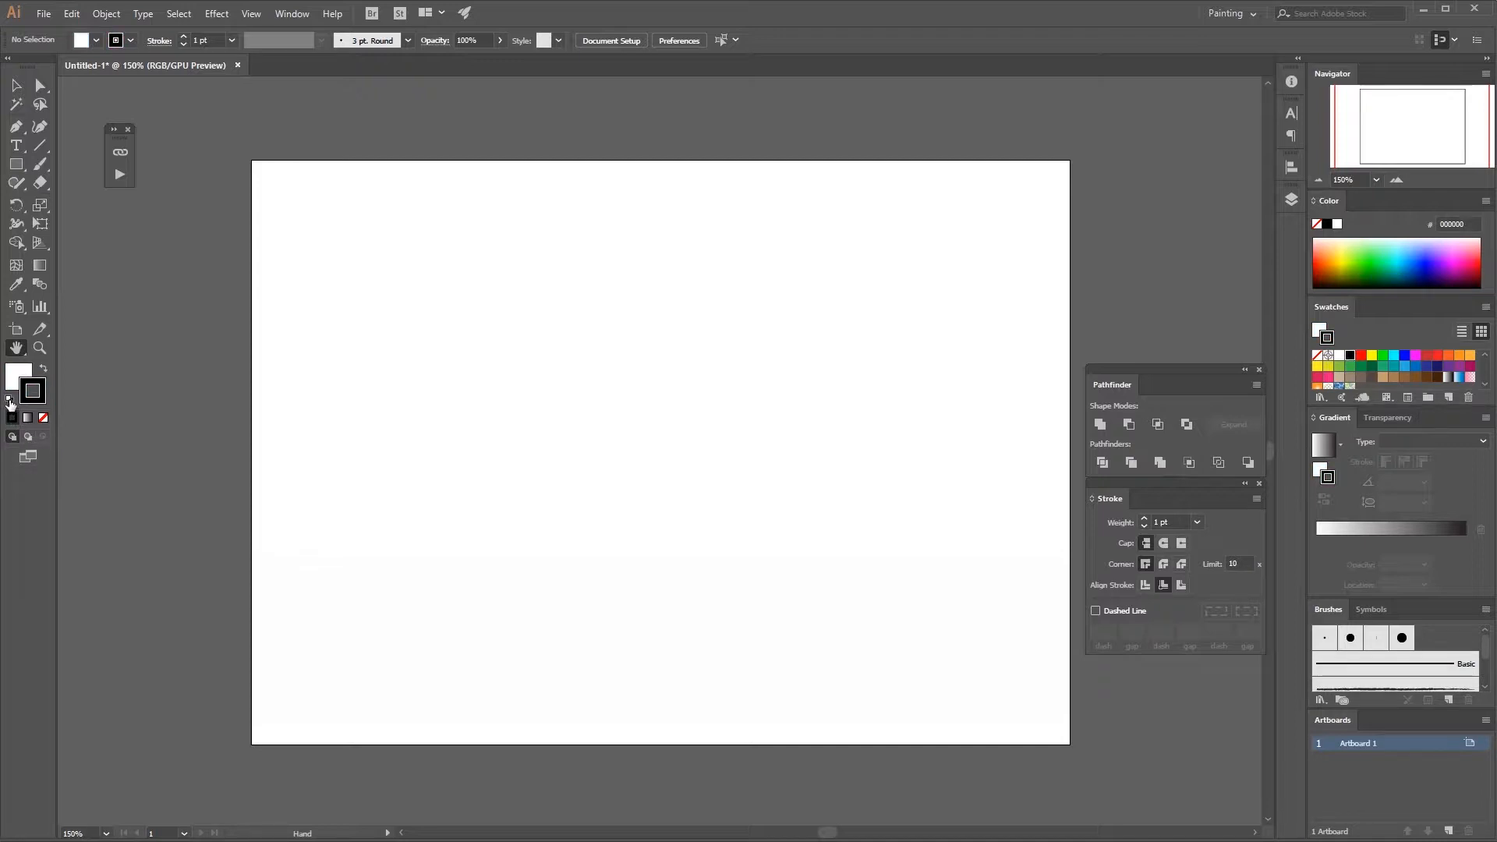
click(44, 372)
click(43, 372)
click(44, 372)
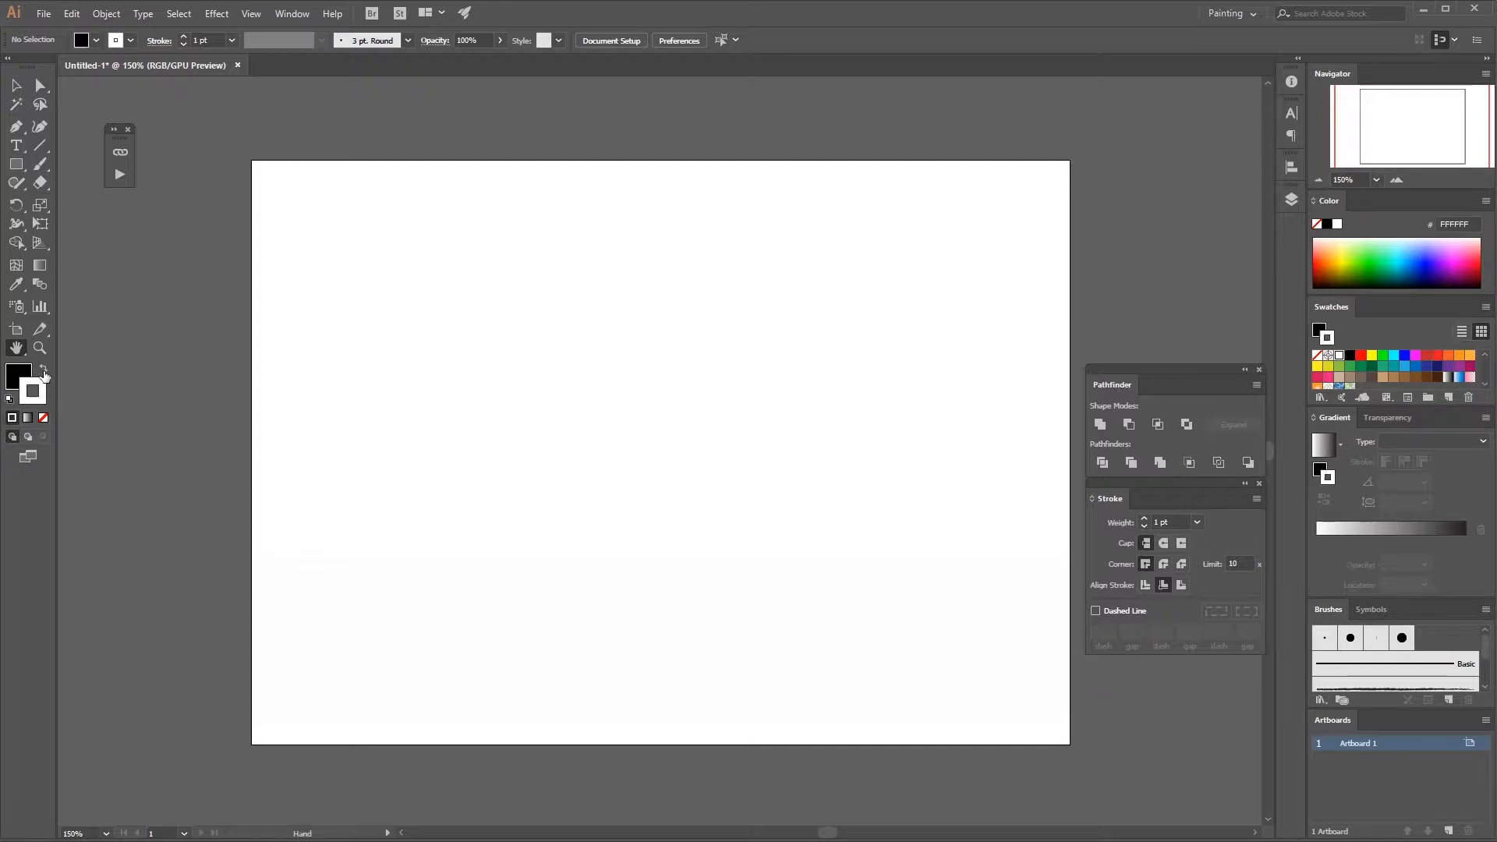
click(43, 372)
click(17, 377)
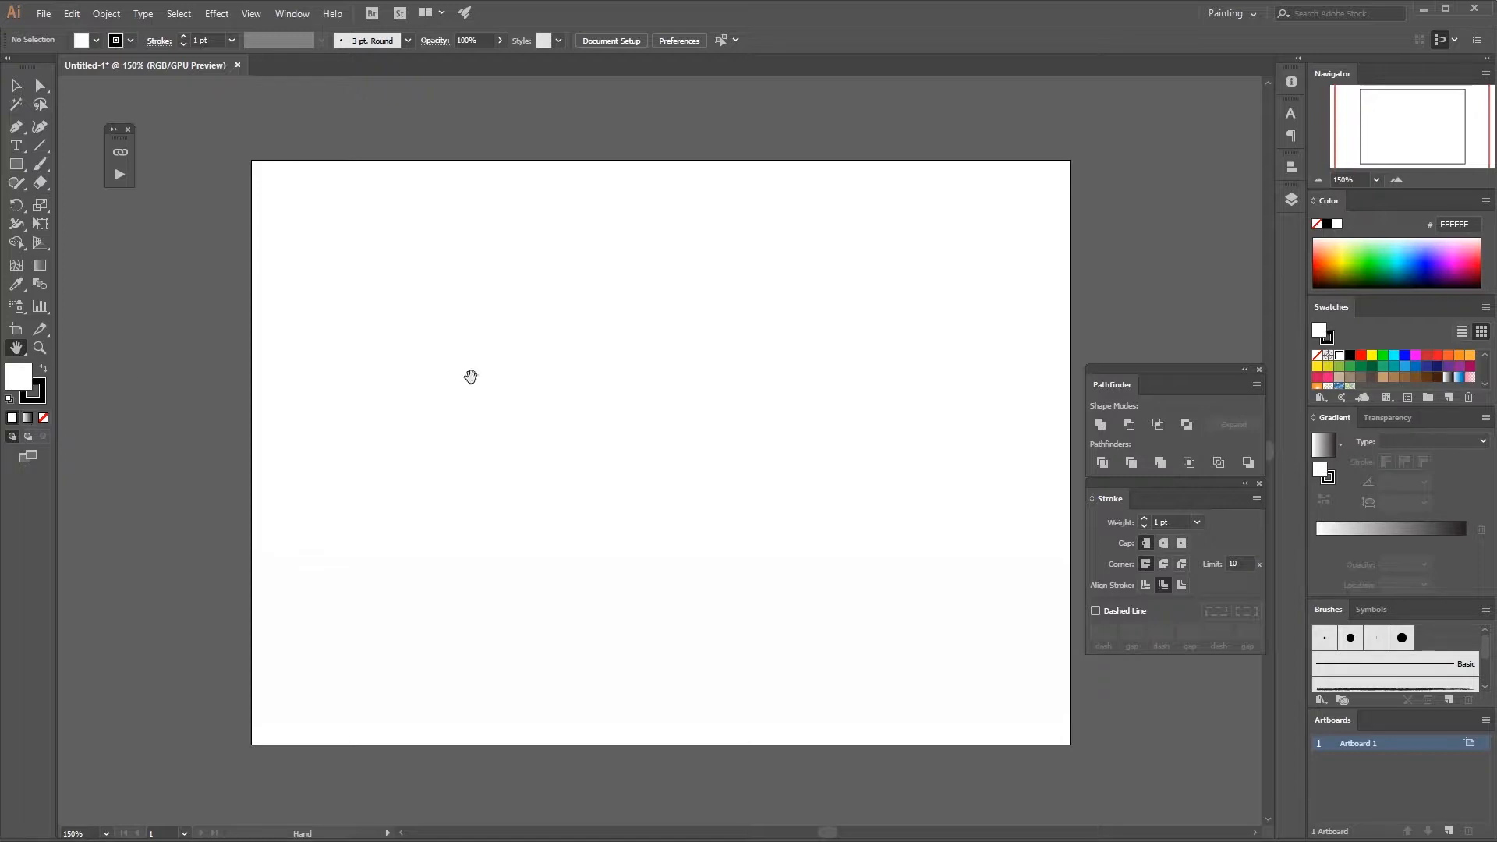
Set the fill to an orange-yellow (FFBF3E) in the Color Picker.
double_click(19, 381)
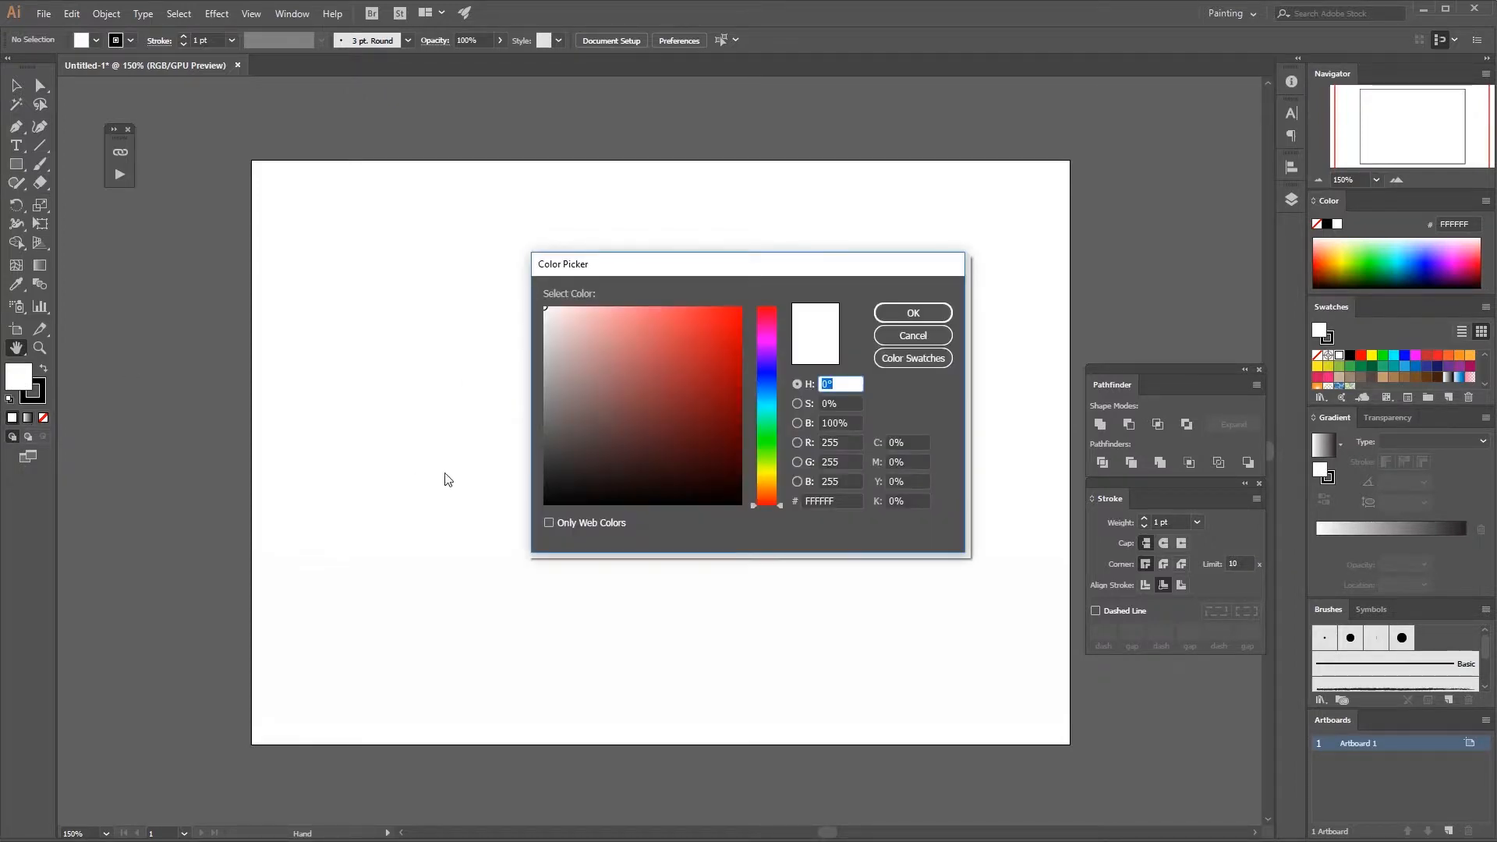
mouse_move(577, 334)
mouse_down()
mouse_move(605, 378)
mouse_move(665, 405)
mouse_move(702, 388)
mouse_move(729, 345)
mouse_move(653, 320)
mouse_up()
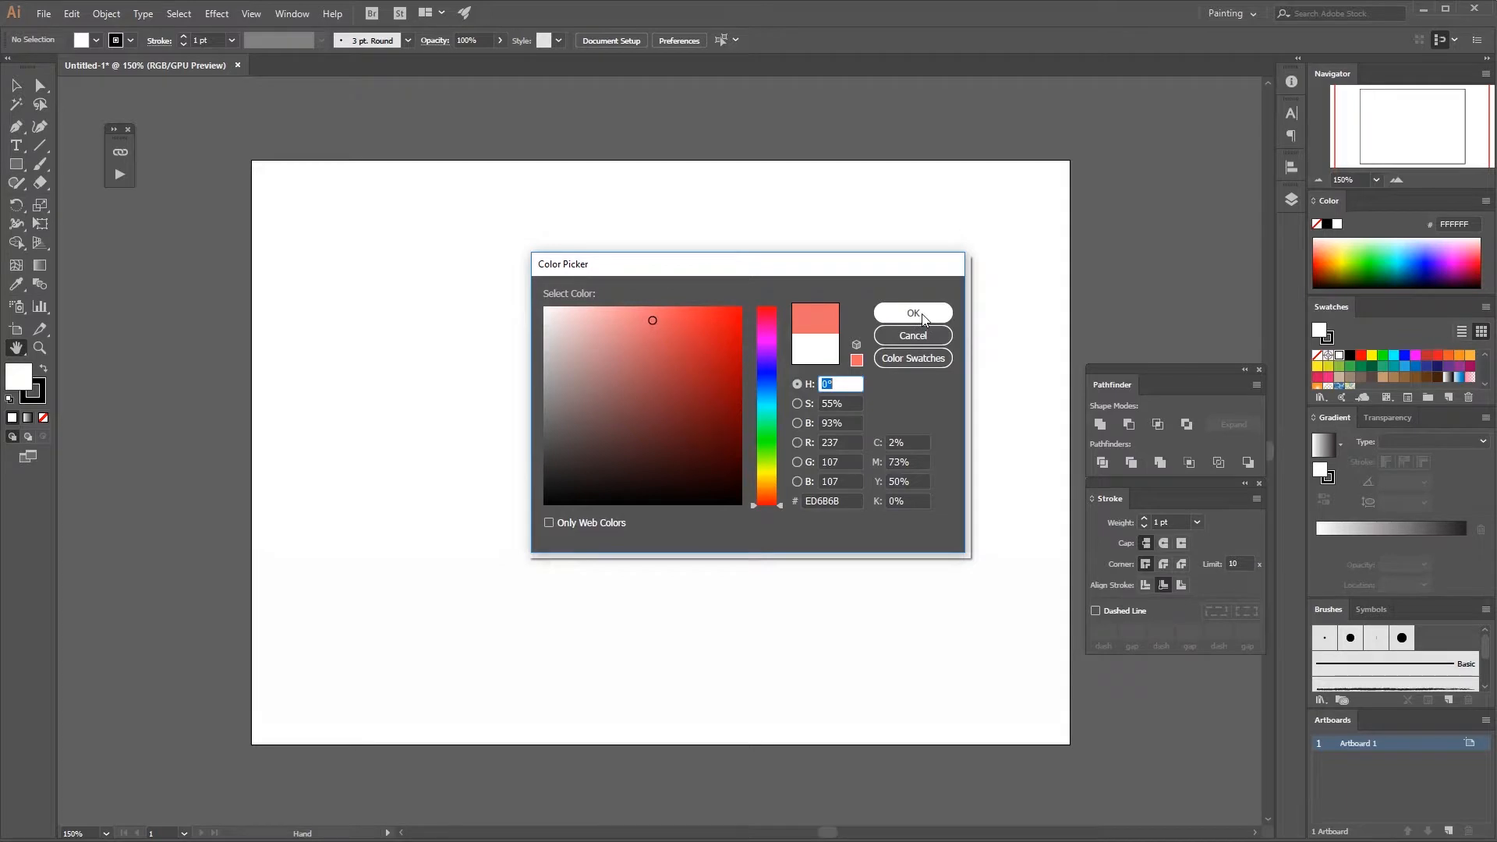
mouse_move(597, 398)
mouse_down()
mouse_move(663, 374)
mouse_move(731, 312)
mouse_move(629, 286)
mouse_move(695, 337)
mouse_move(694, 285)
mouse_up()
click(772, 487)
click(911, 314)
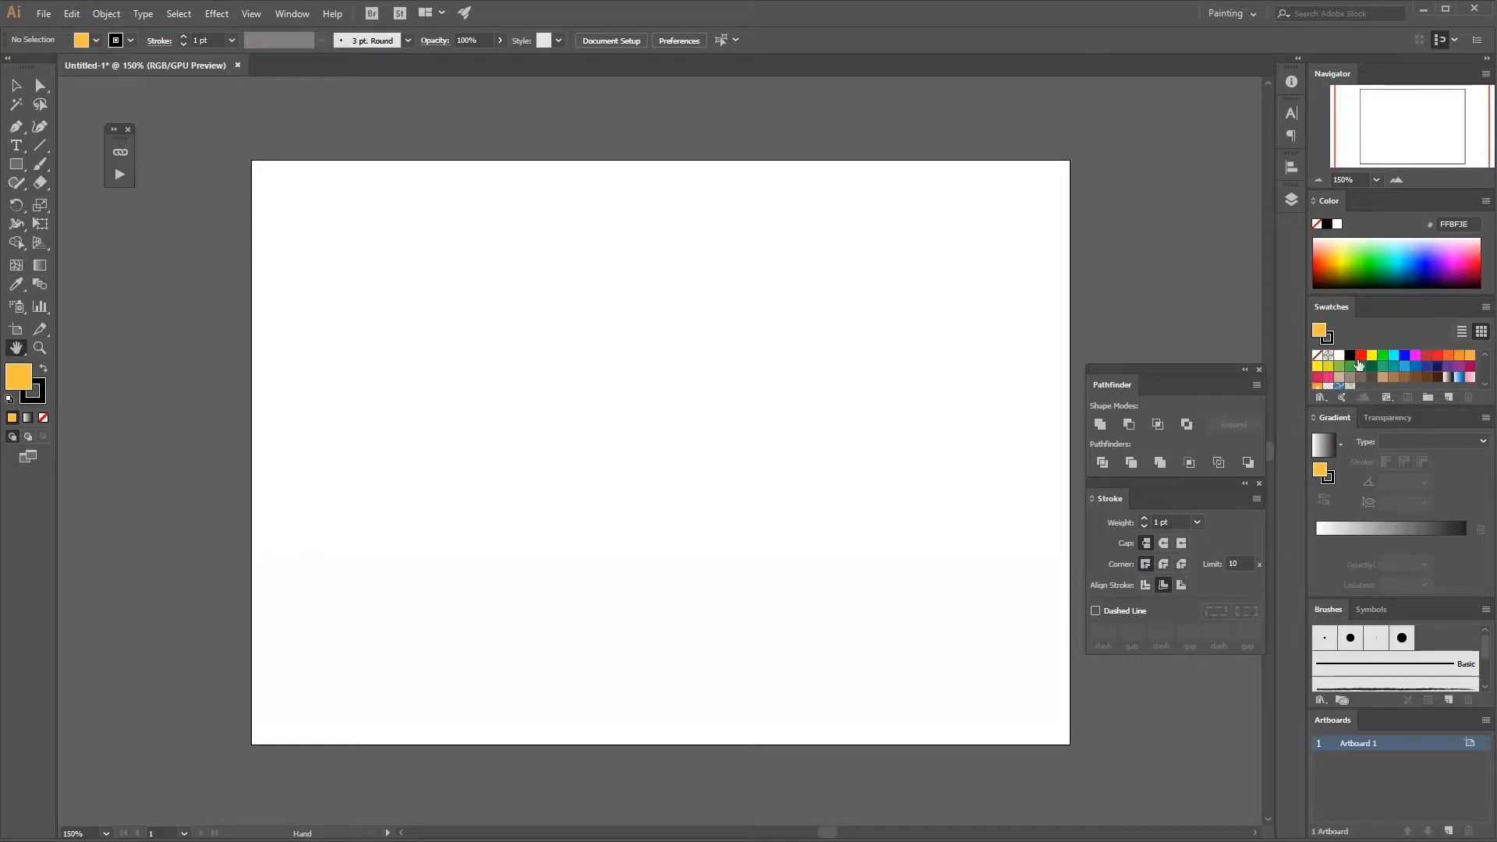
Browse the available colour swatches and enlarge the Swatches panel to show more rows.
scroll(1370, 379, down, 3)
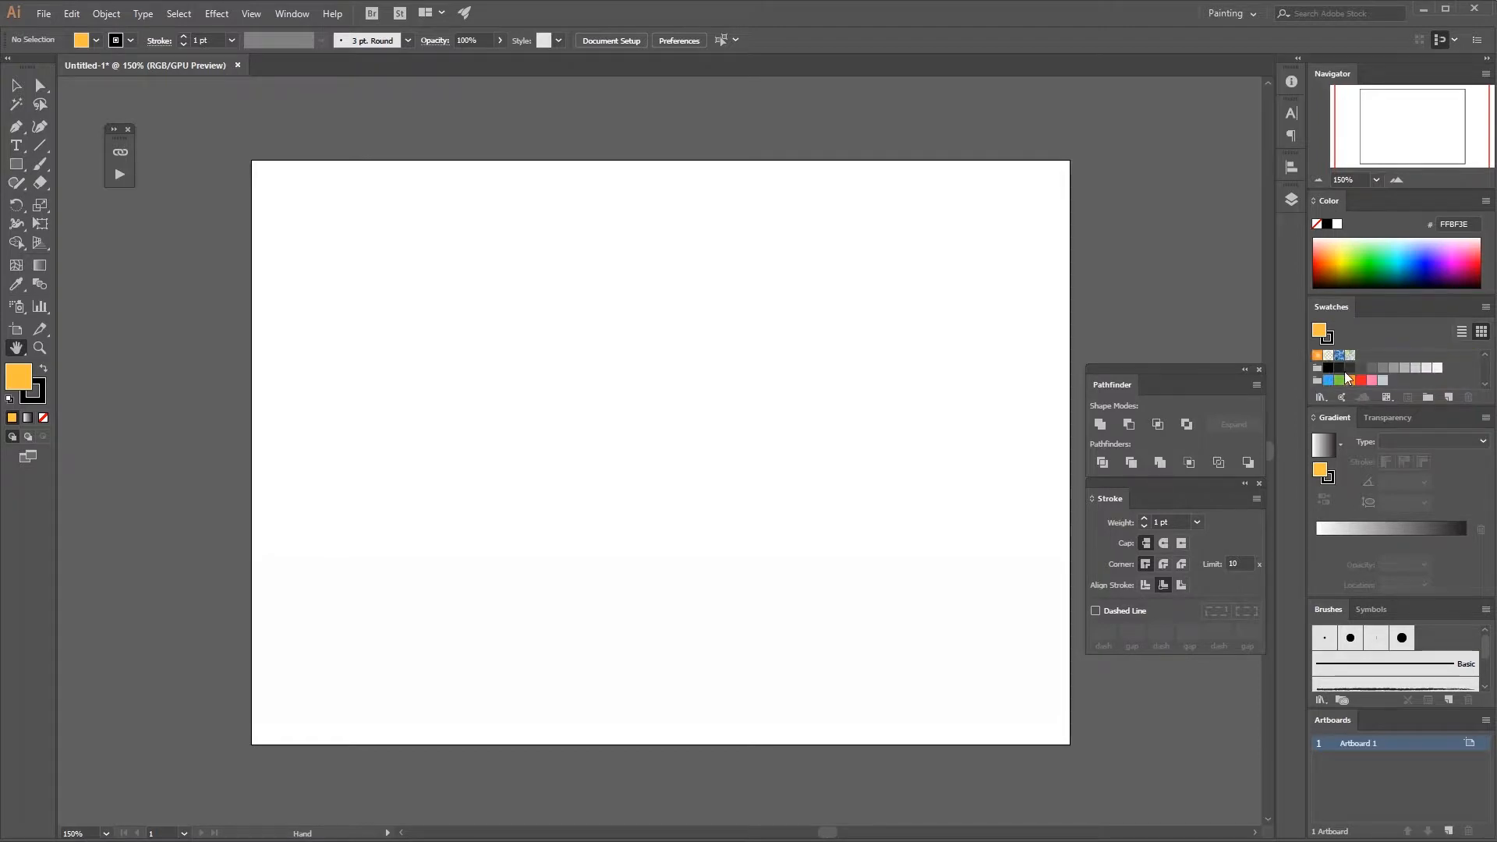
scroll(1353, 371, up, 3)
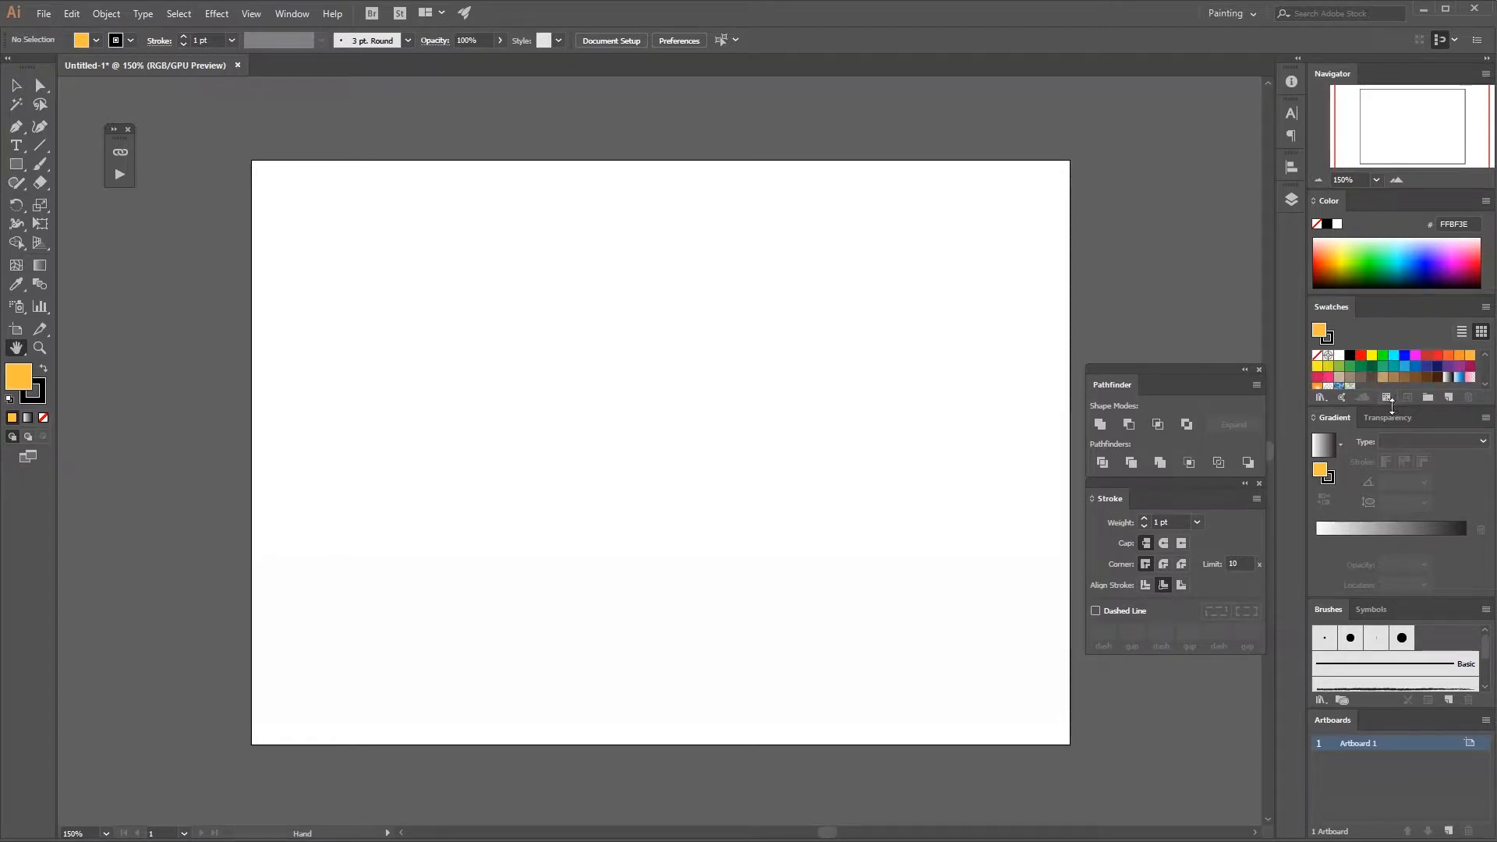
drag(1393, 406, 1393, 444)
scroll(1373, 390, down, 1)
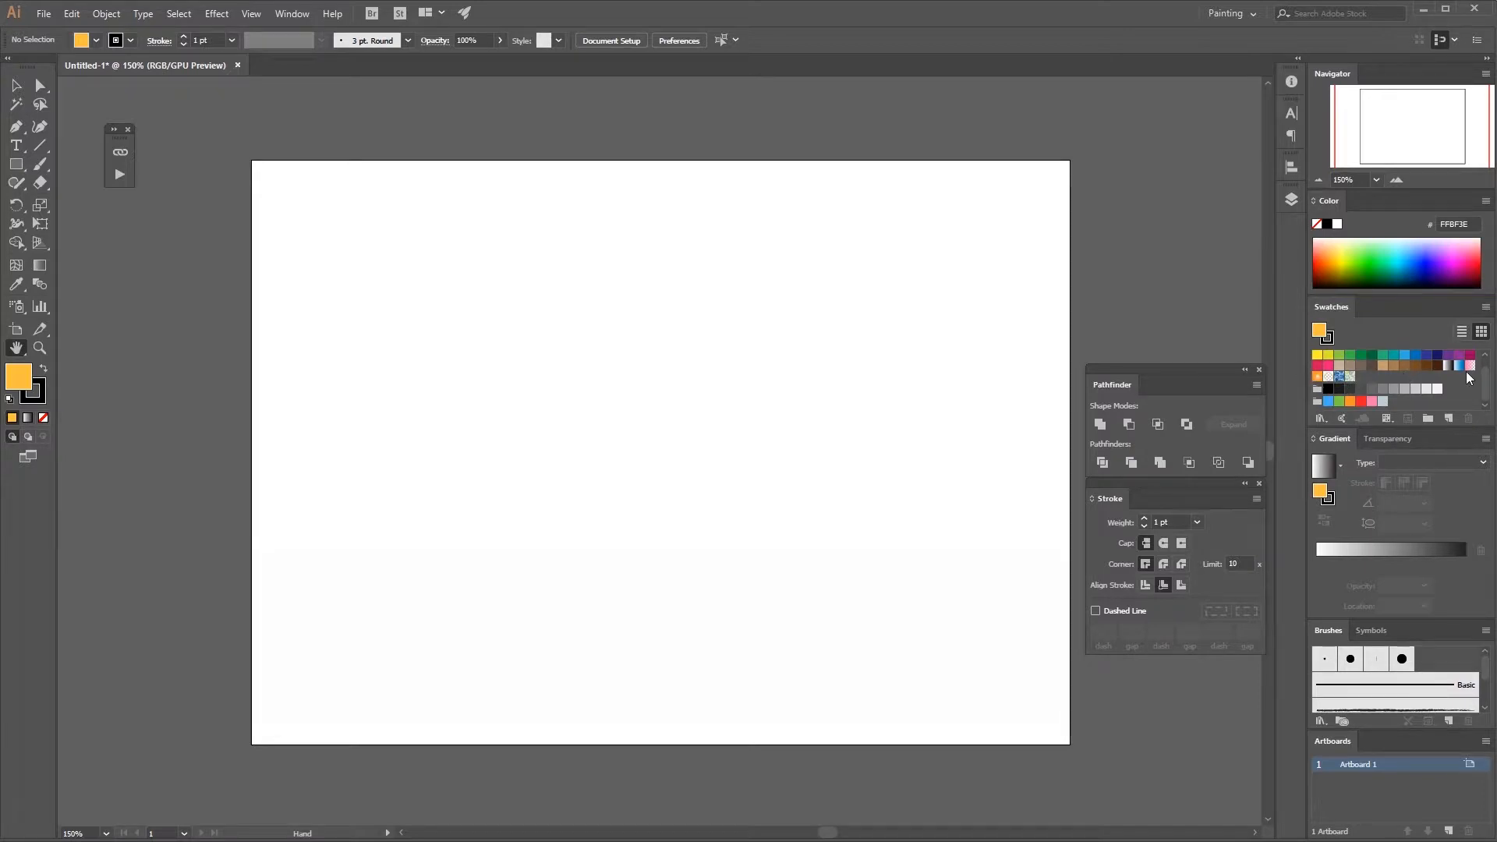
drag(1486, 387, 1486, 371)
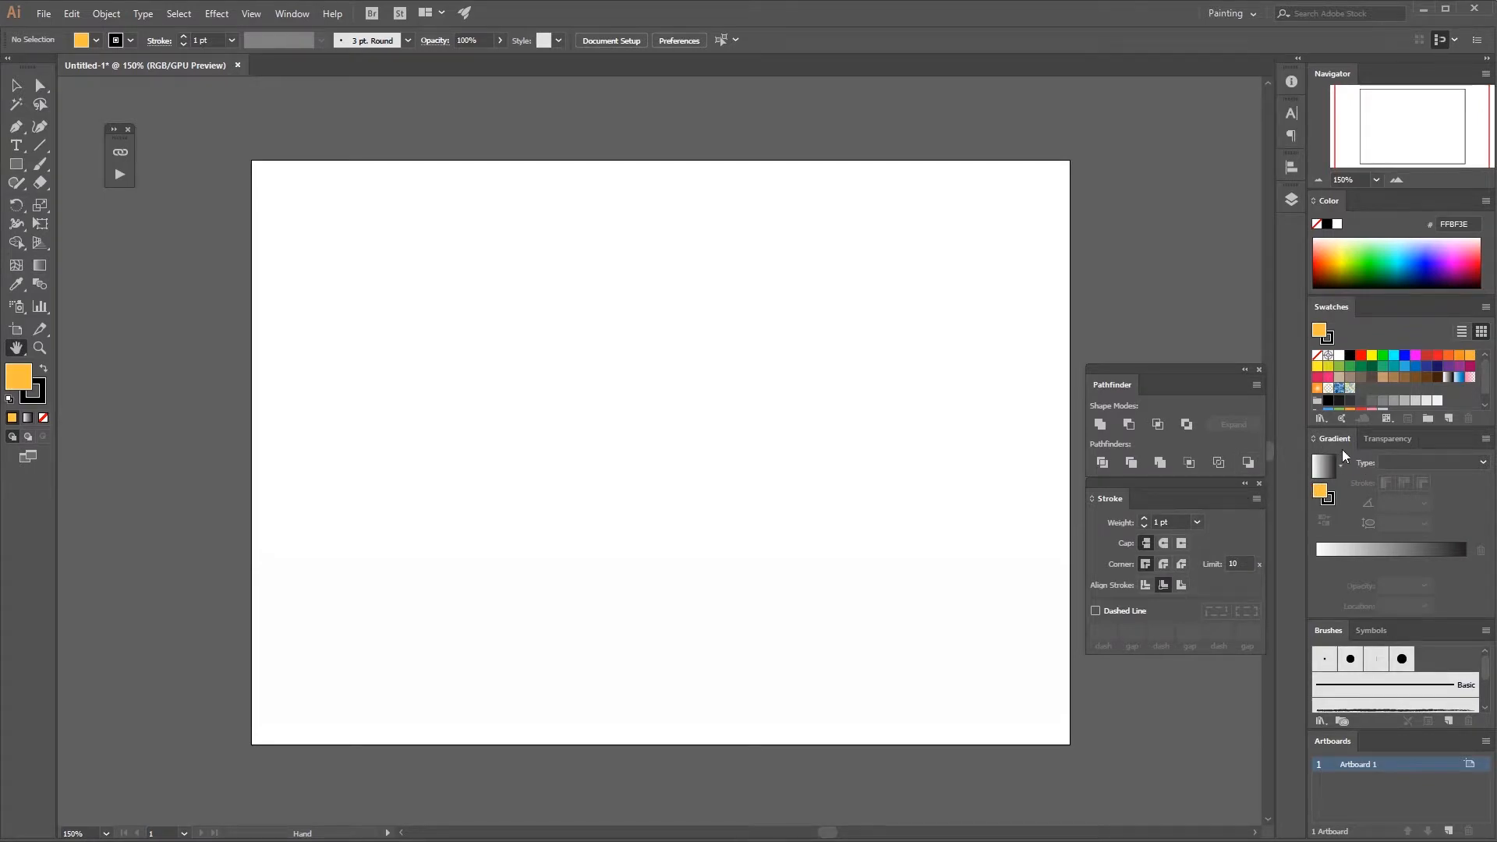
Show the transparency settings and look through the list of blending modes, leaving it on Normal.
click(1391, 443)
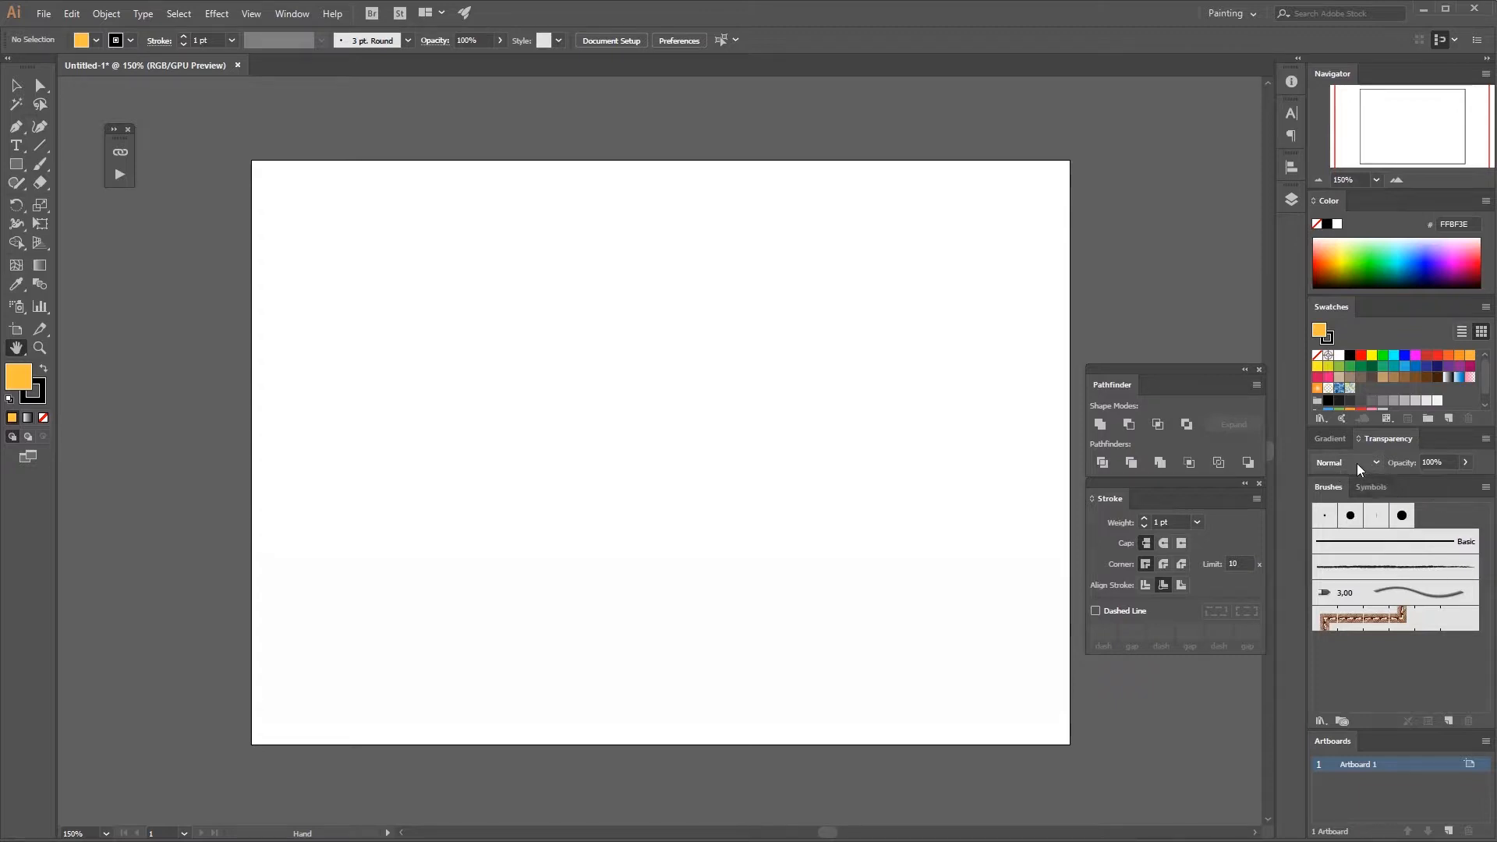
click(1357, 464)
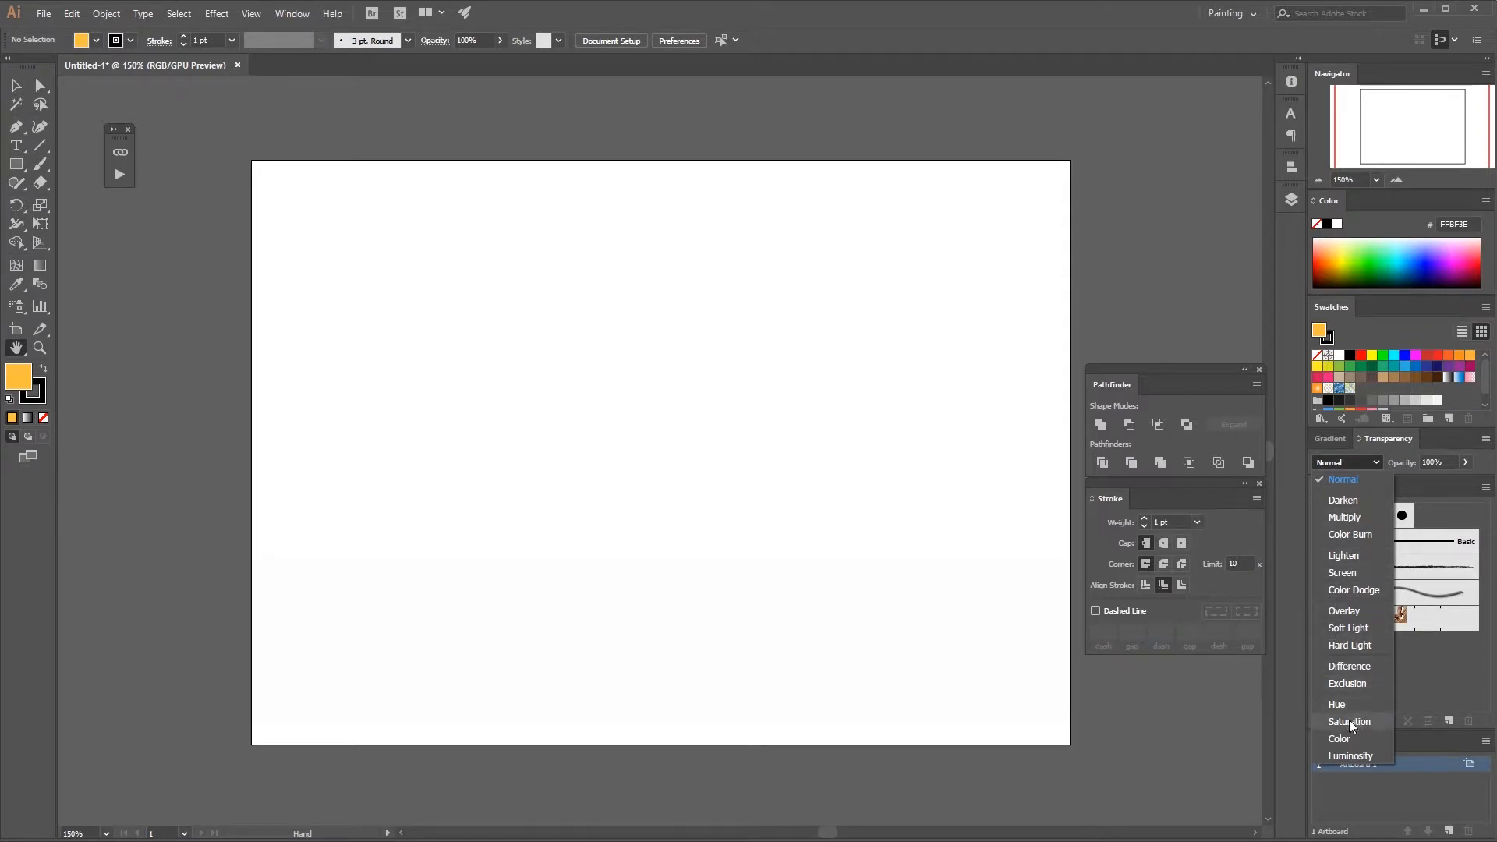
click(1348, 462)
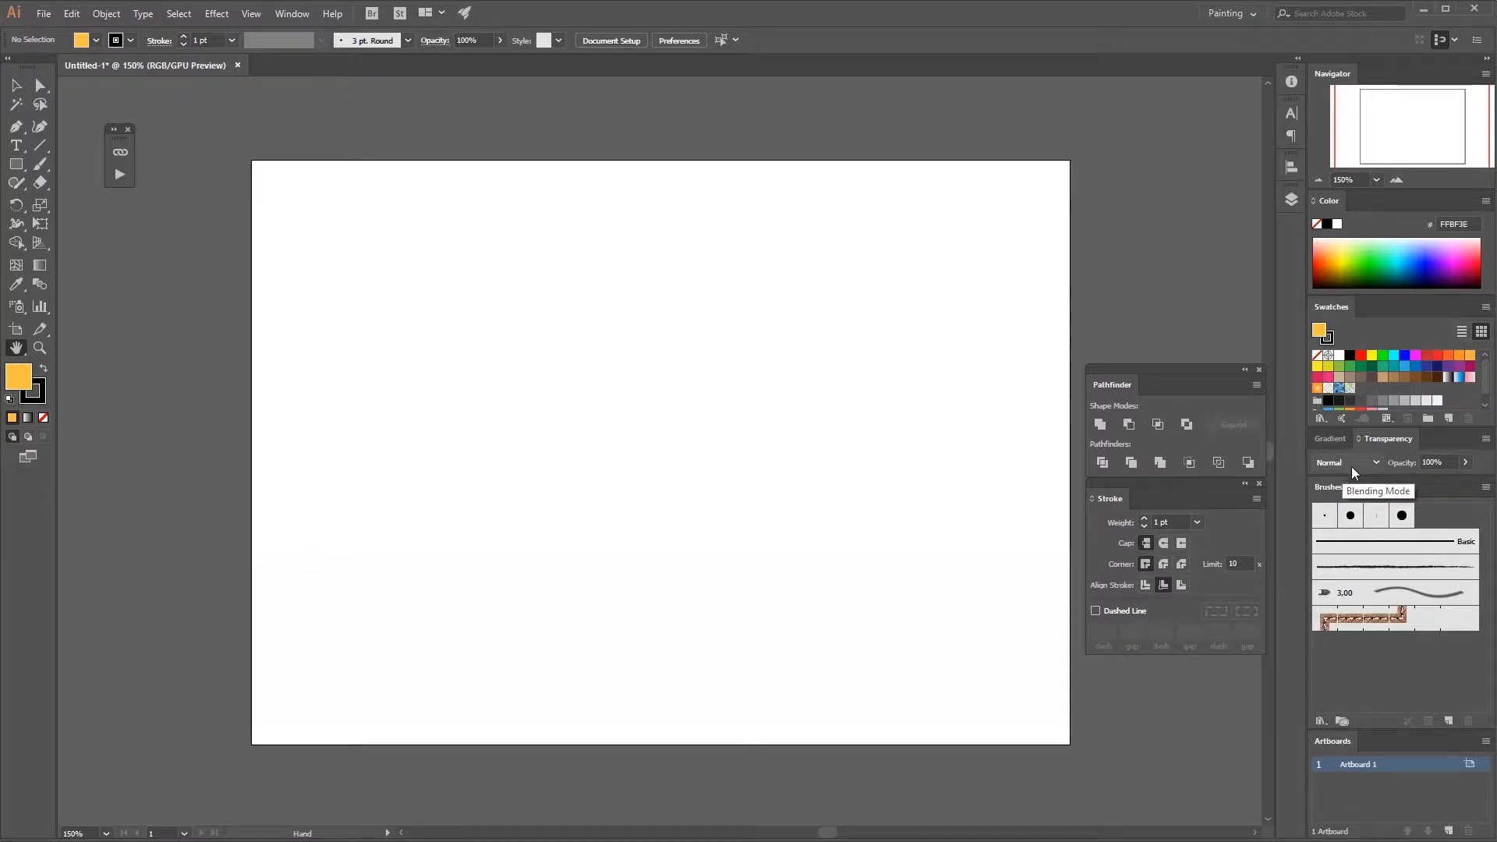
click(1365, 462)
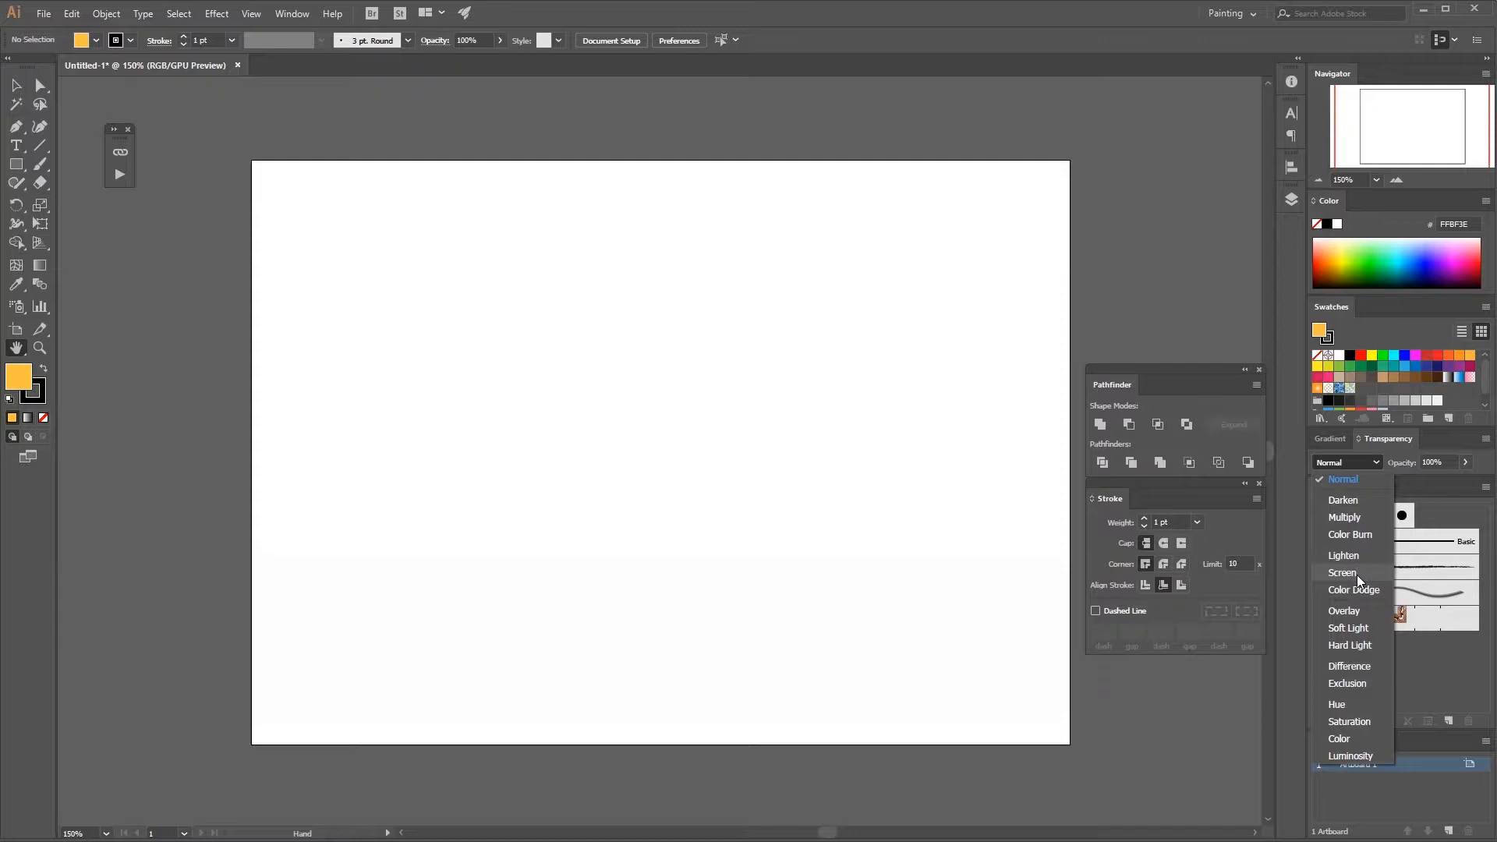
click(1353, 459)
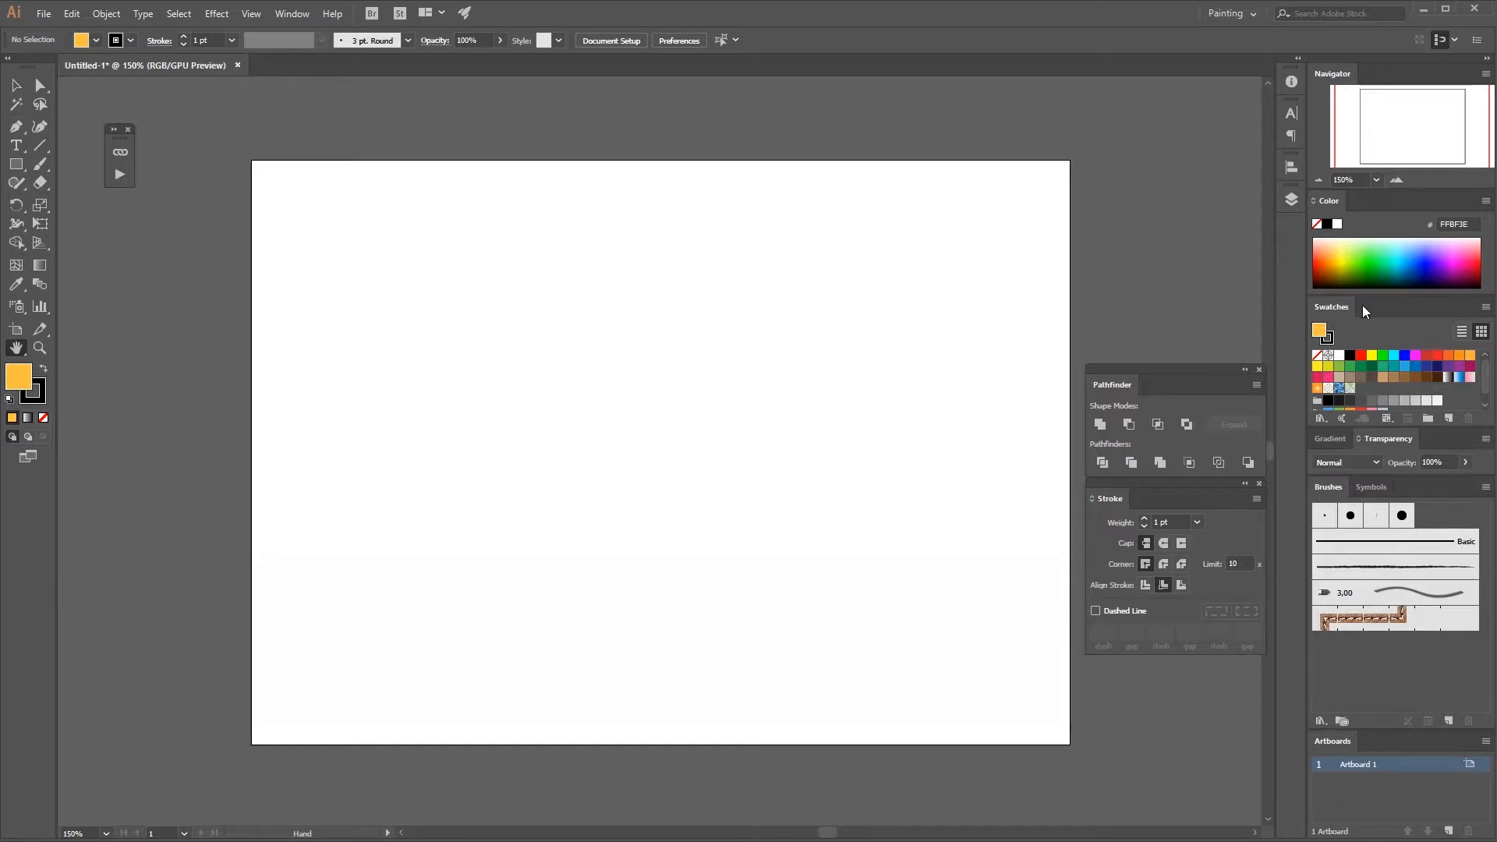
Draw a rectangle about 90 × 88 px near the middle of the artboard and select it.
click(16, 163)
drag(675, 368, 780, 472)
click(16, 84)
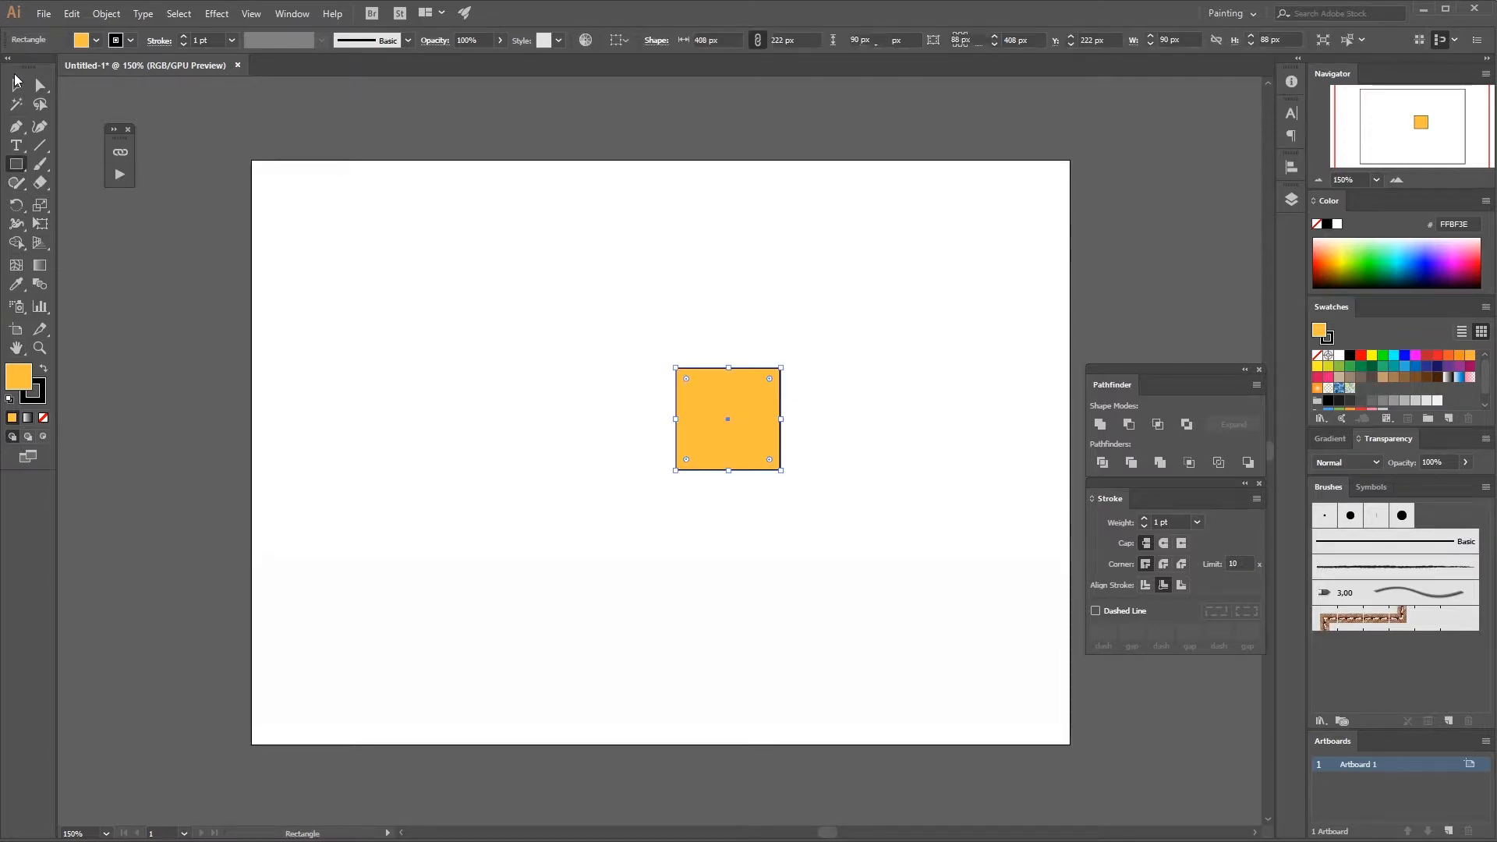
click(193, 141)
drag(4, 58, 1, 94)
click(768, 378)
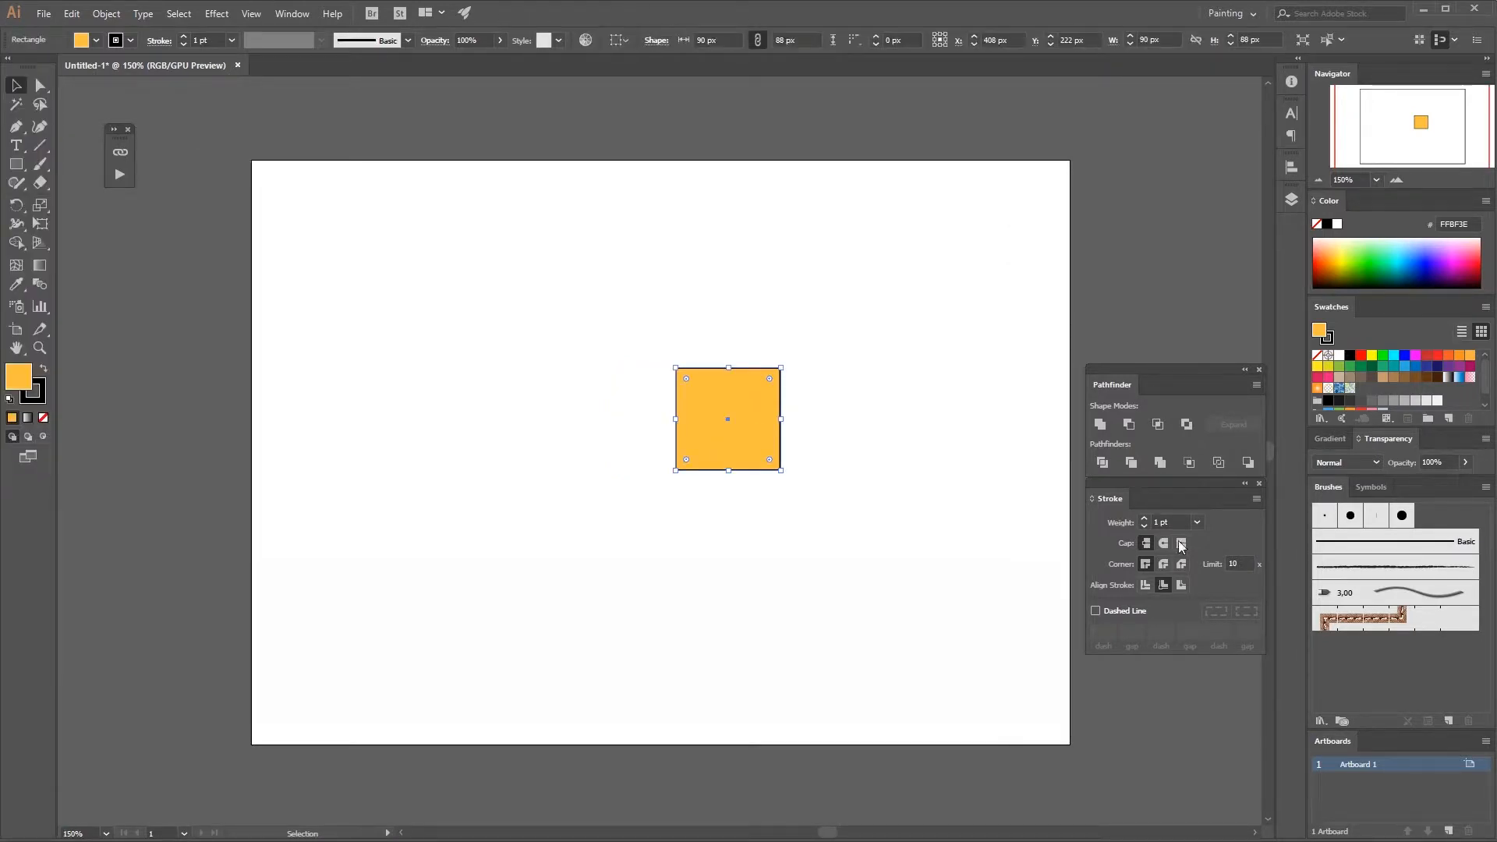
Lower the selected rectangle's opacity to 29% and deselect it.
click(1466, 462)
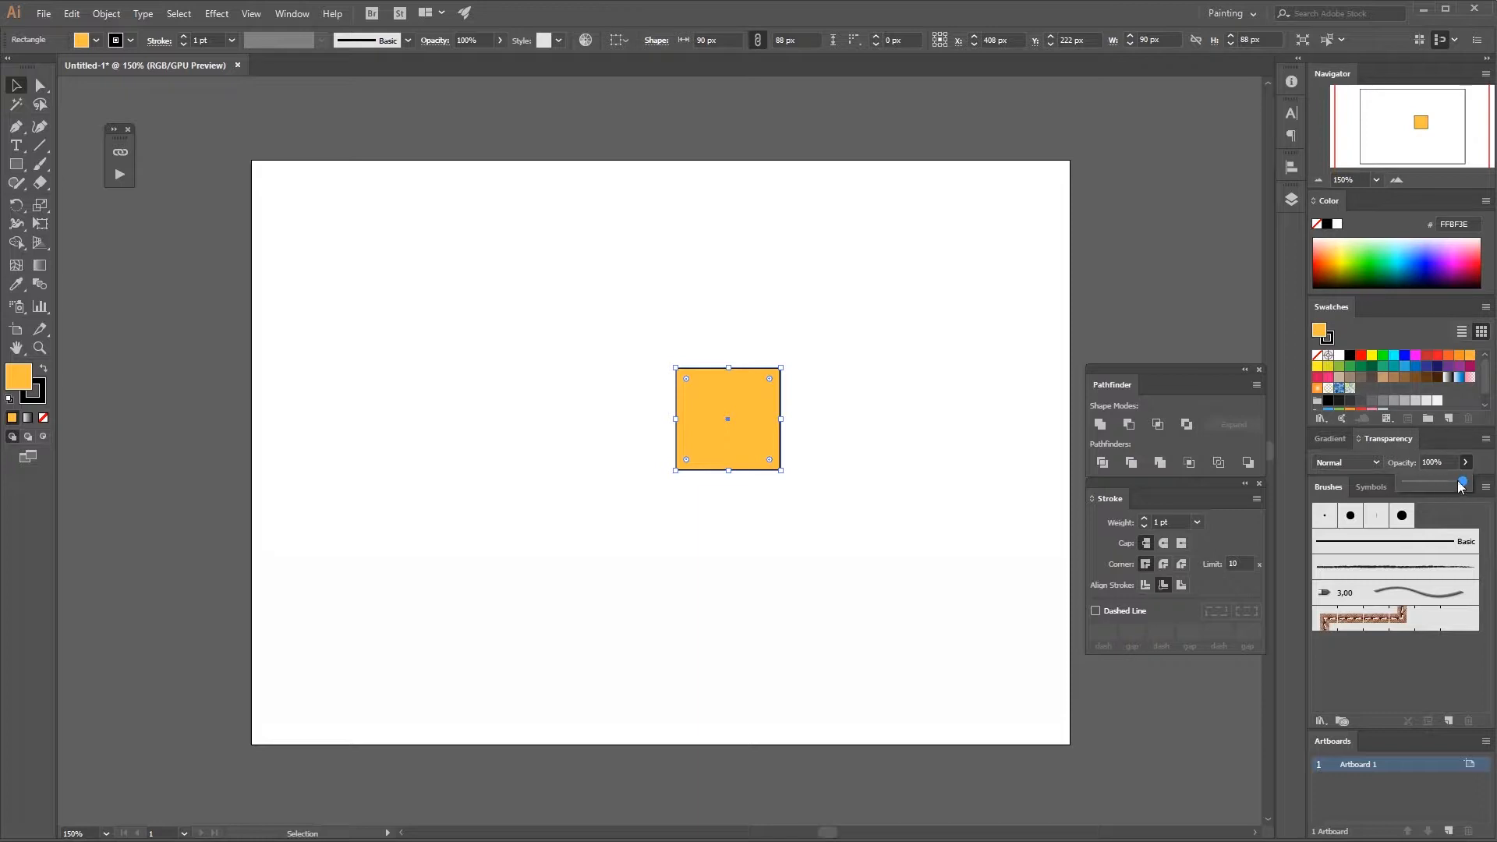
drag(1463, 486, 1419, 488)
click(787, 486)
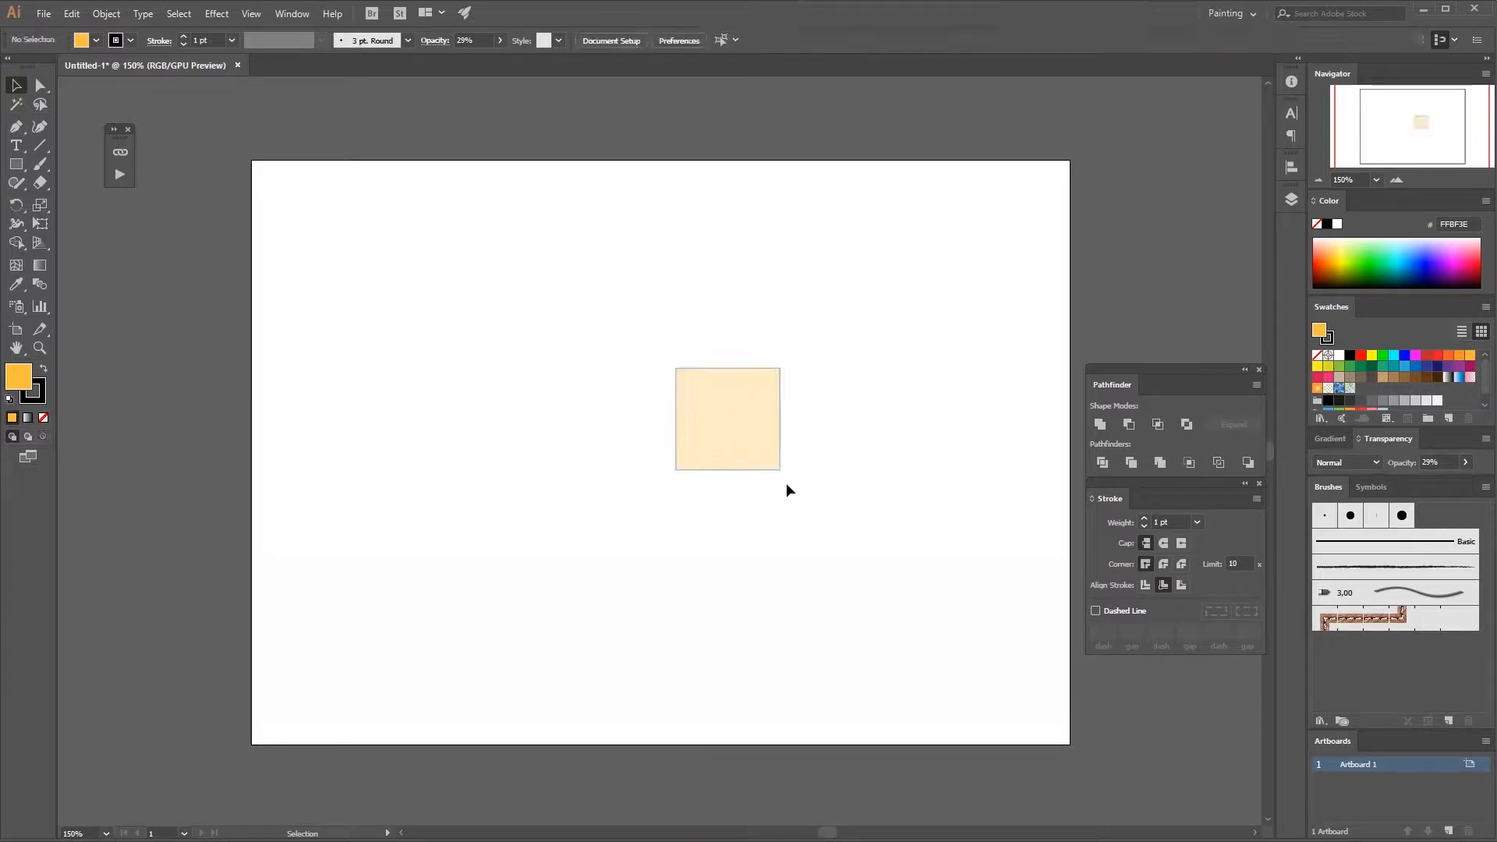
Draw a second rectangle about 82 × 70 px overlapping the upper-left corner of the faded one.
click(15, 164)
drag(640, 336, 737, 415)
click(733, 446)
key(Escape)
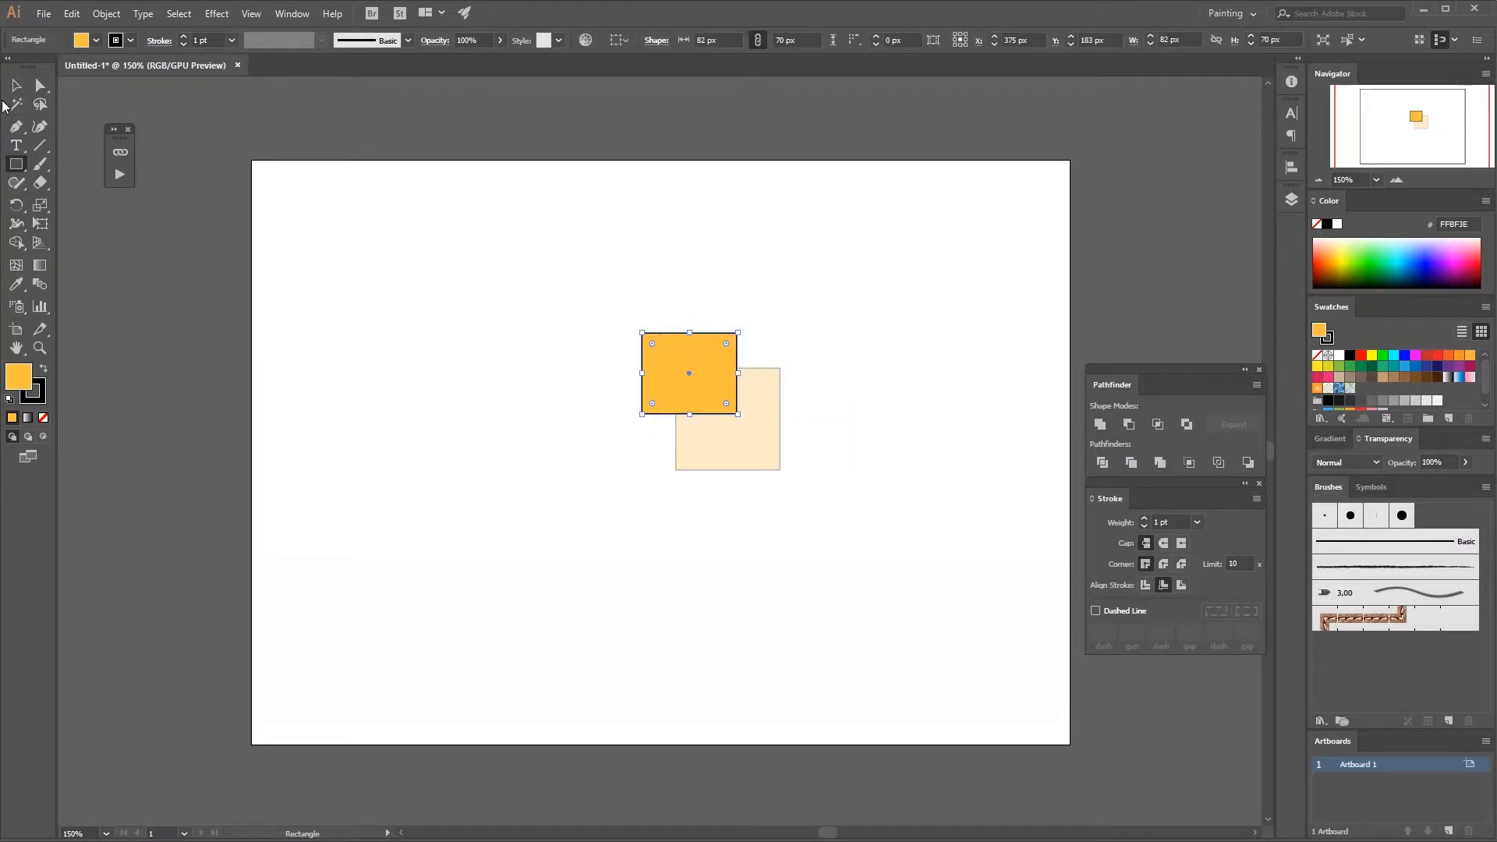
Bring the semi-transparent rectangle to the front of the opaque one and deselect it.
key(v)
click(740, 455)
right_click(739, 455)
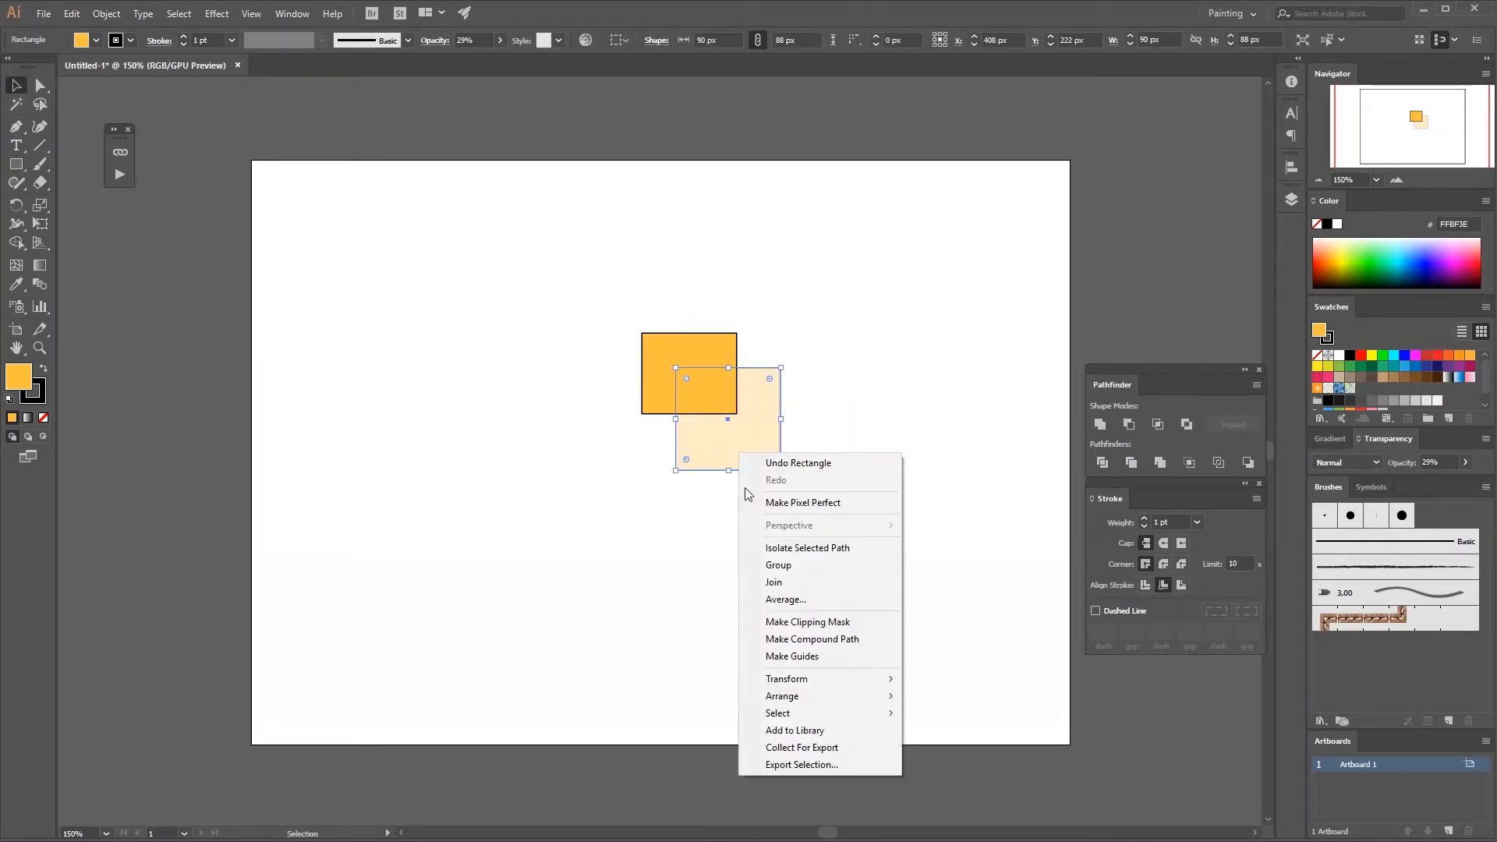
mouse_move(816, 696)
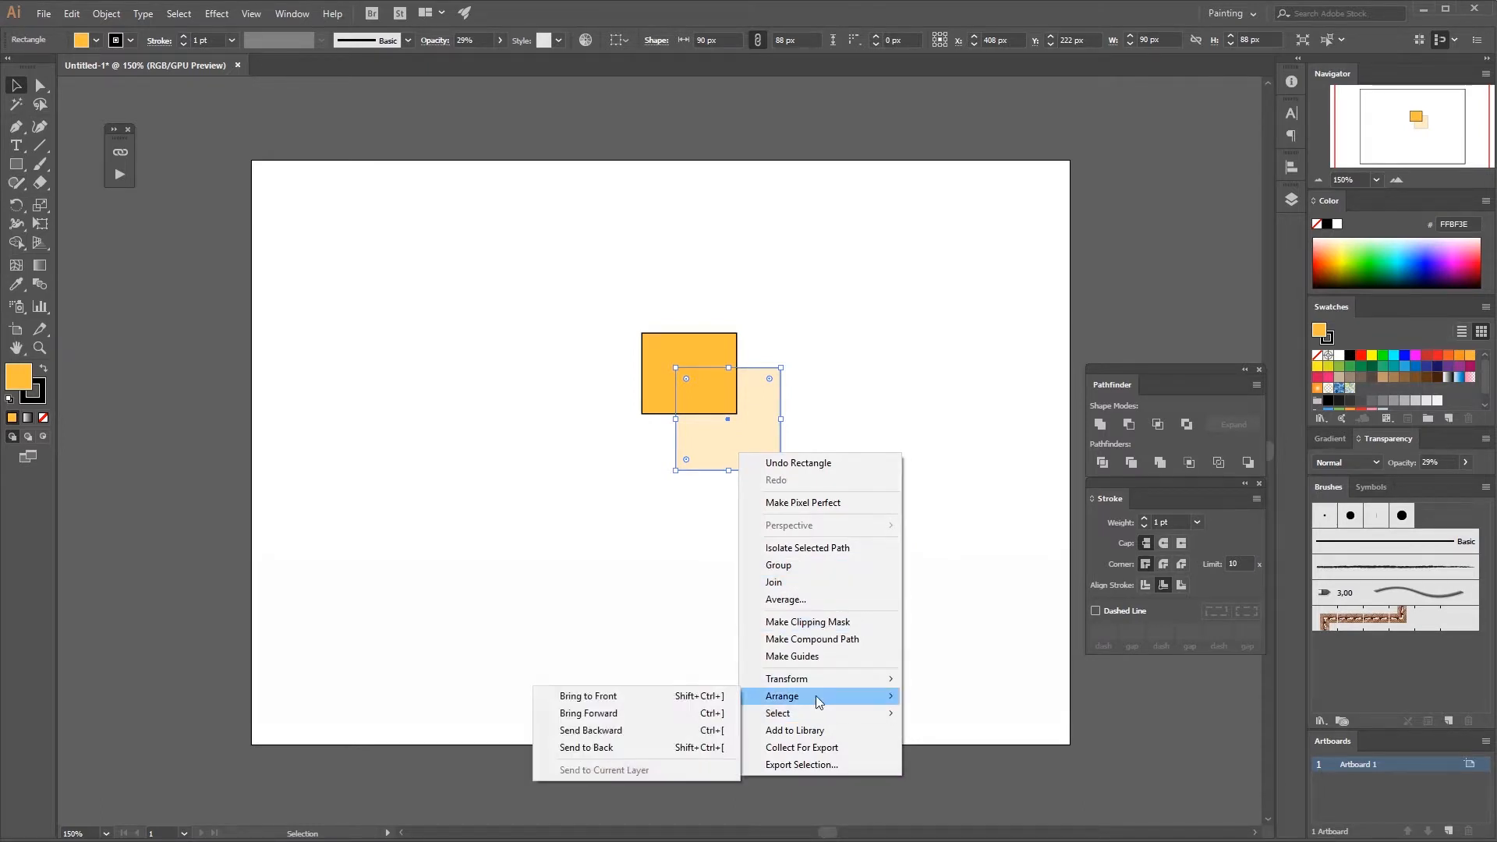
click(682, 697)
click(753, 563)
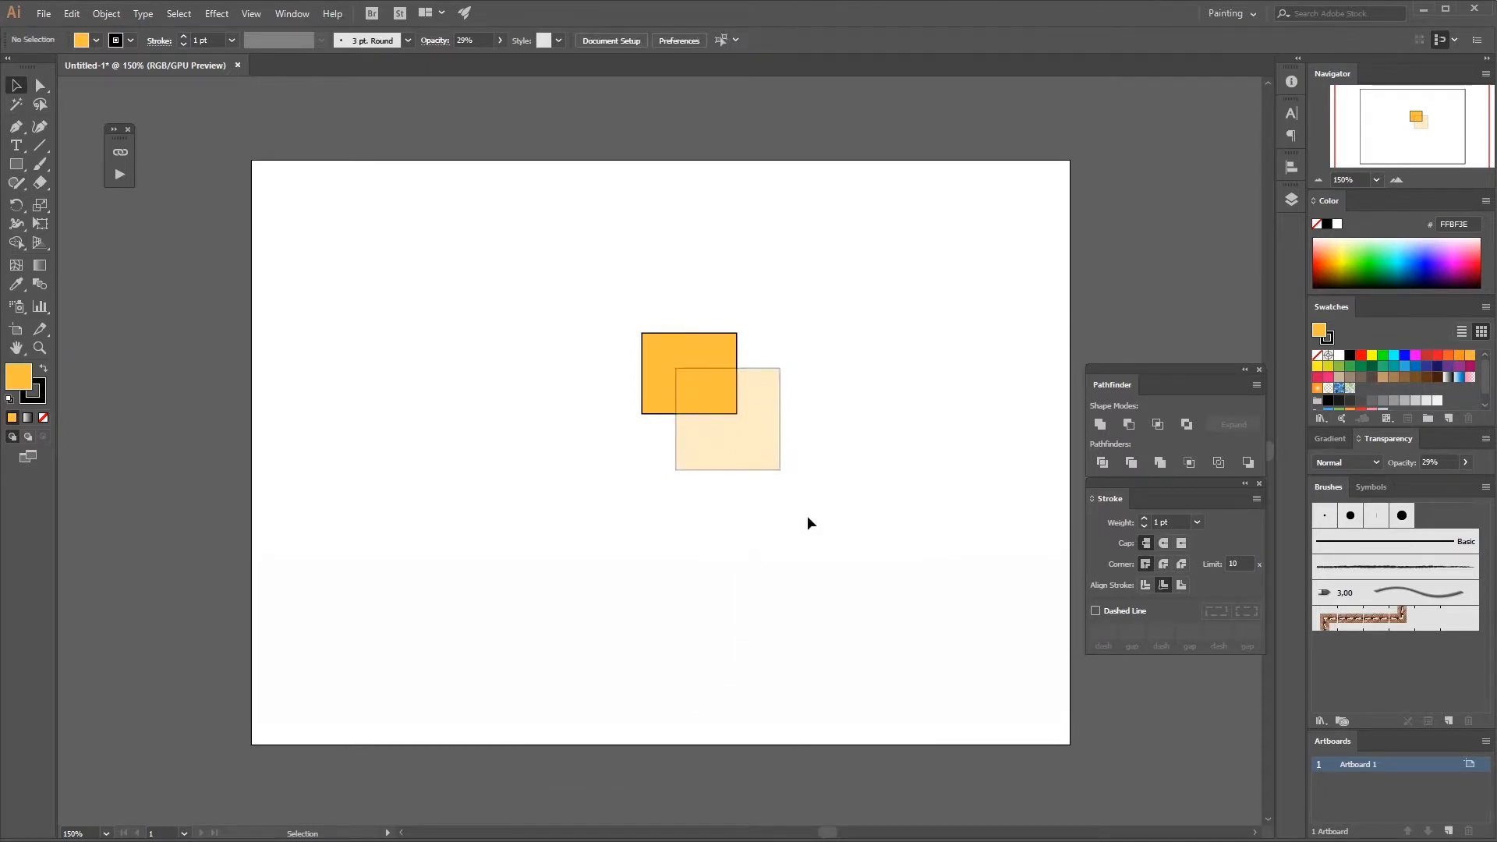
Delete the semi-transparent rectangle from the artboard.
click(748, 468)
drag(733, 454, 889, 471)
click(767, 557)
key(Delete)
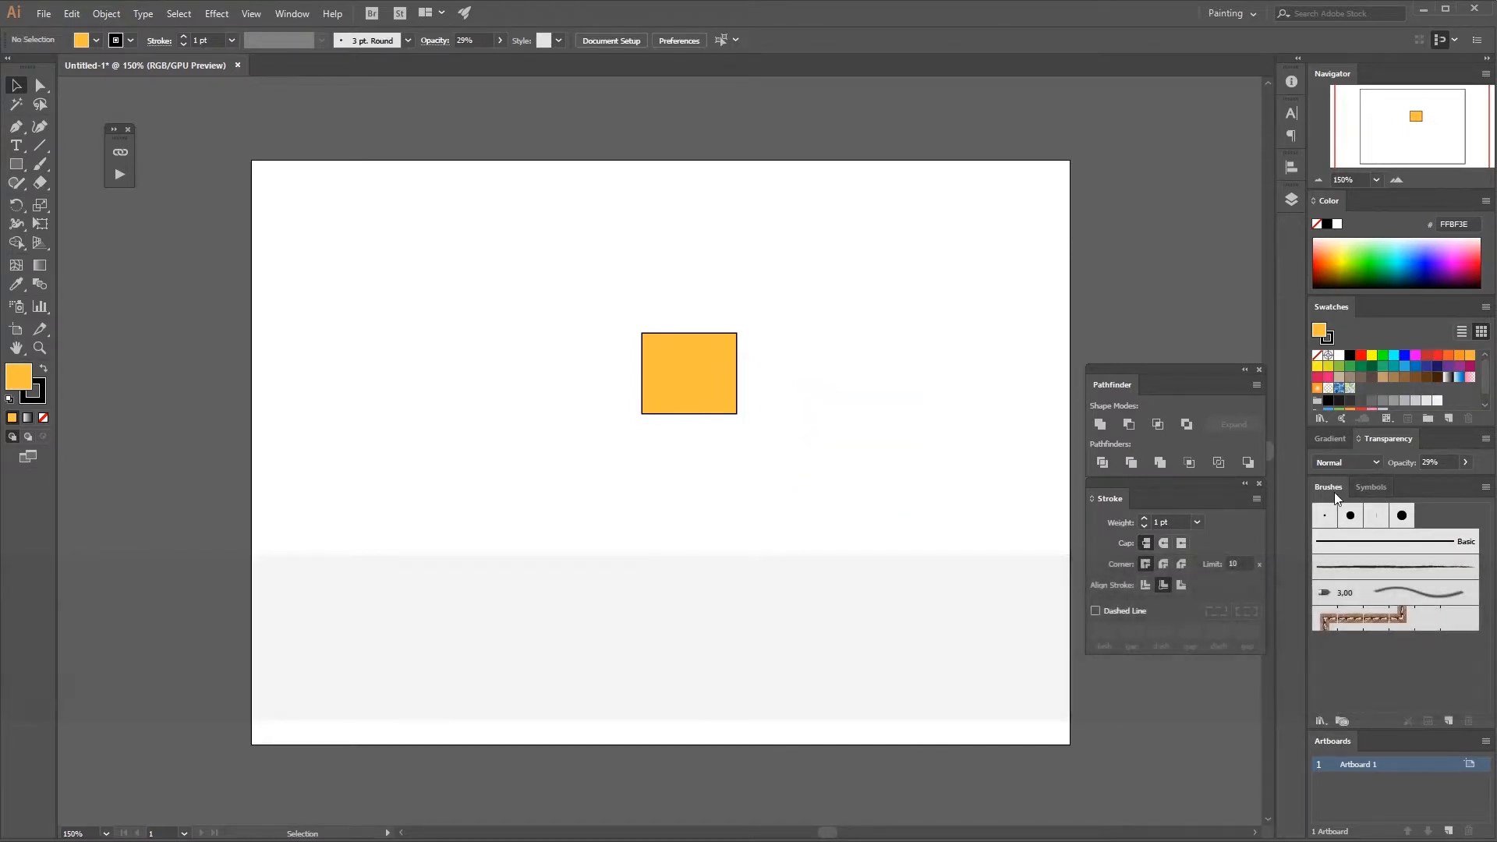
Set the opacity to 100% with nothing selected.
click(1466, 465)
drag(1421, 481, 1464, 481)
click(1483, 460)
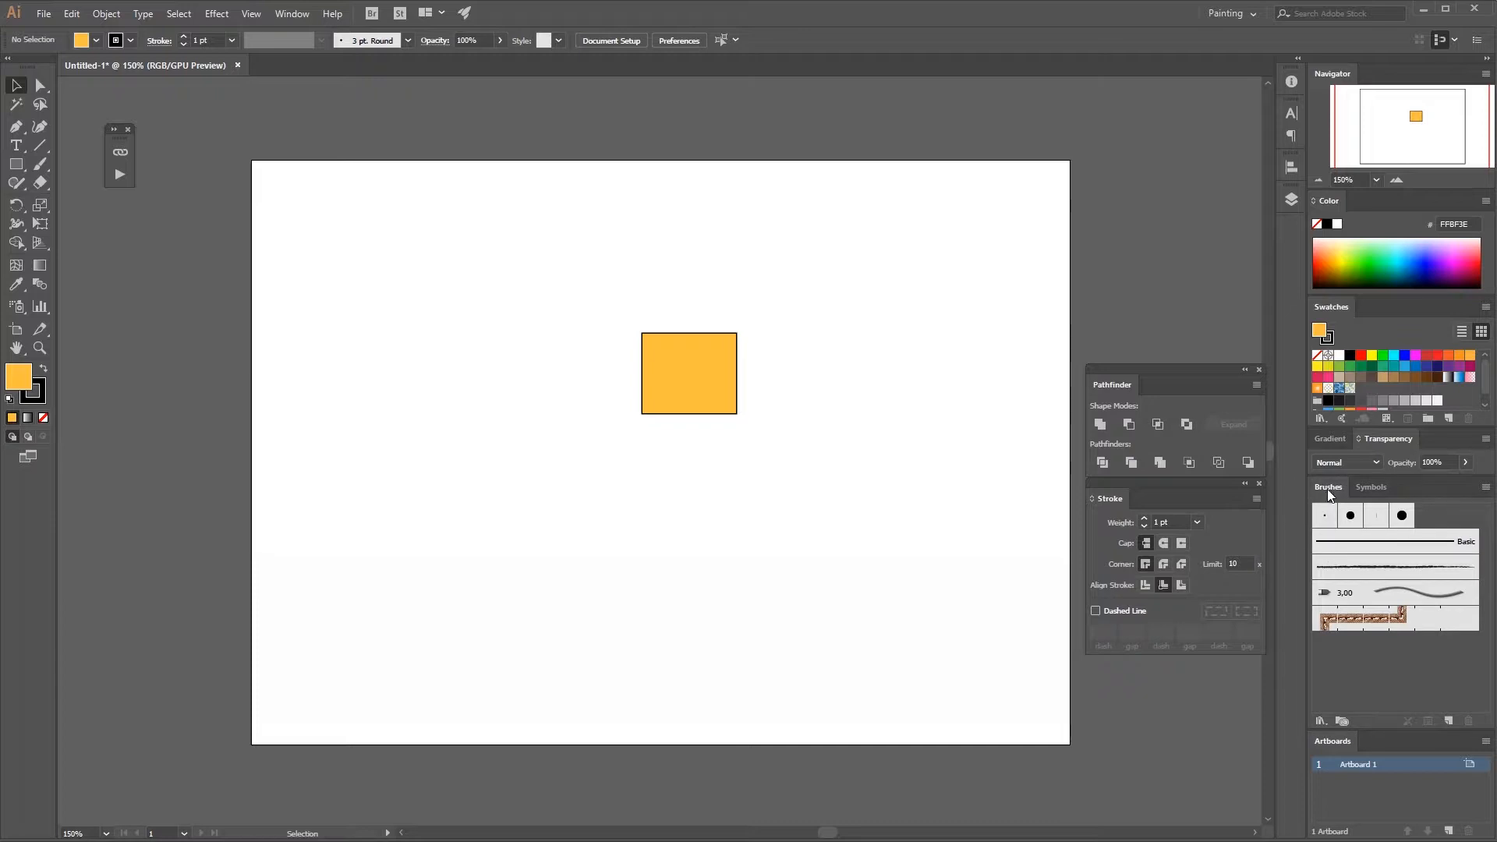
Paint a wavy freehand stroke below the orange rectangle with the Paintbrush tool.
click(40, 164)
mouse_move(697, 473)
mouse_down()
mouse_move(703, 503)
mouse_move(738, 479)
mouse_move(755, 505)
mouse_move(769, 472)
mouse_move(806, 493)
mouse_move(838, 460)
mouse_move(835, 509)
mouse_move(864, 485)
mouse_move(893, 509)
mouse_up()
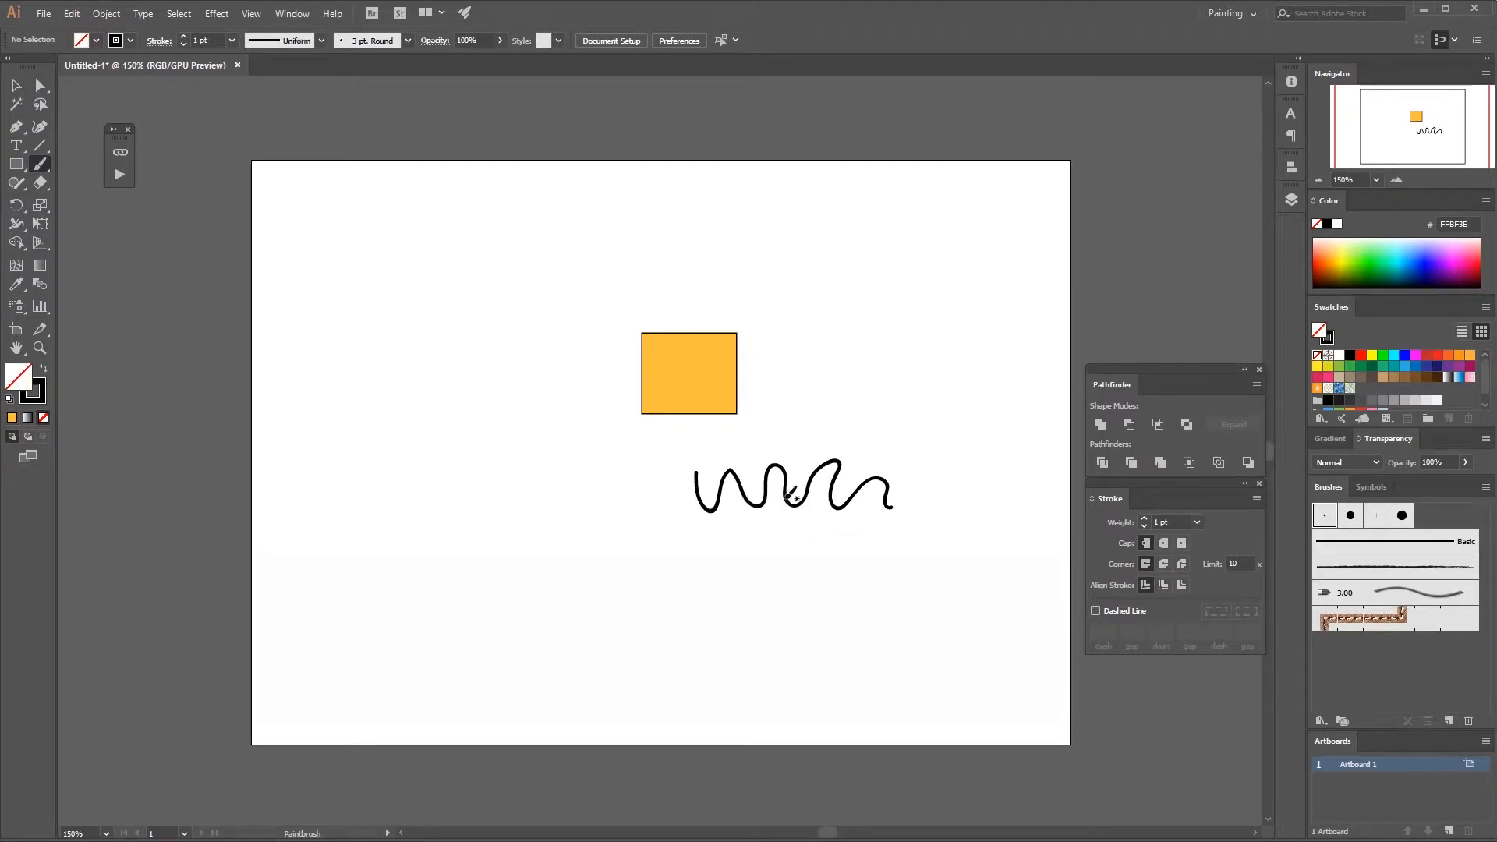
Paint a short zigzag scribble below the wavy stroke and undo it.
drag(707, 544, 794, 570)
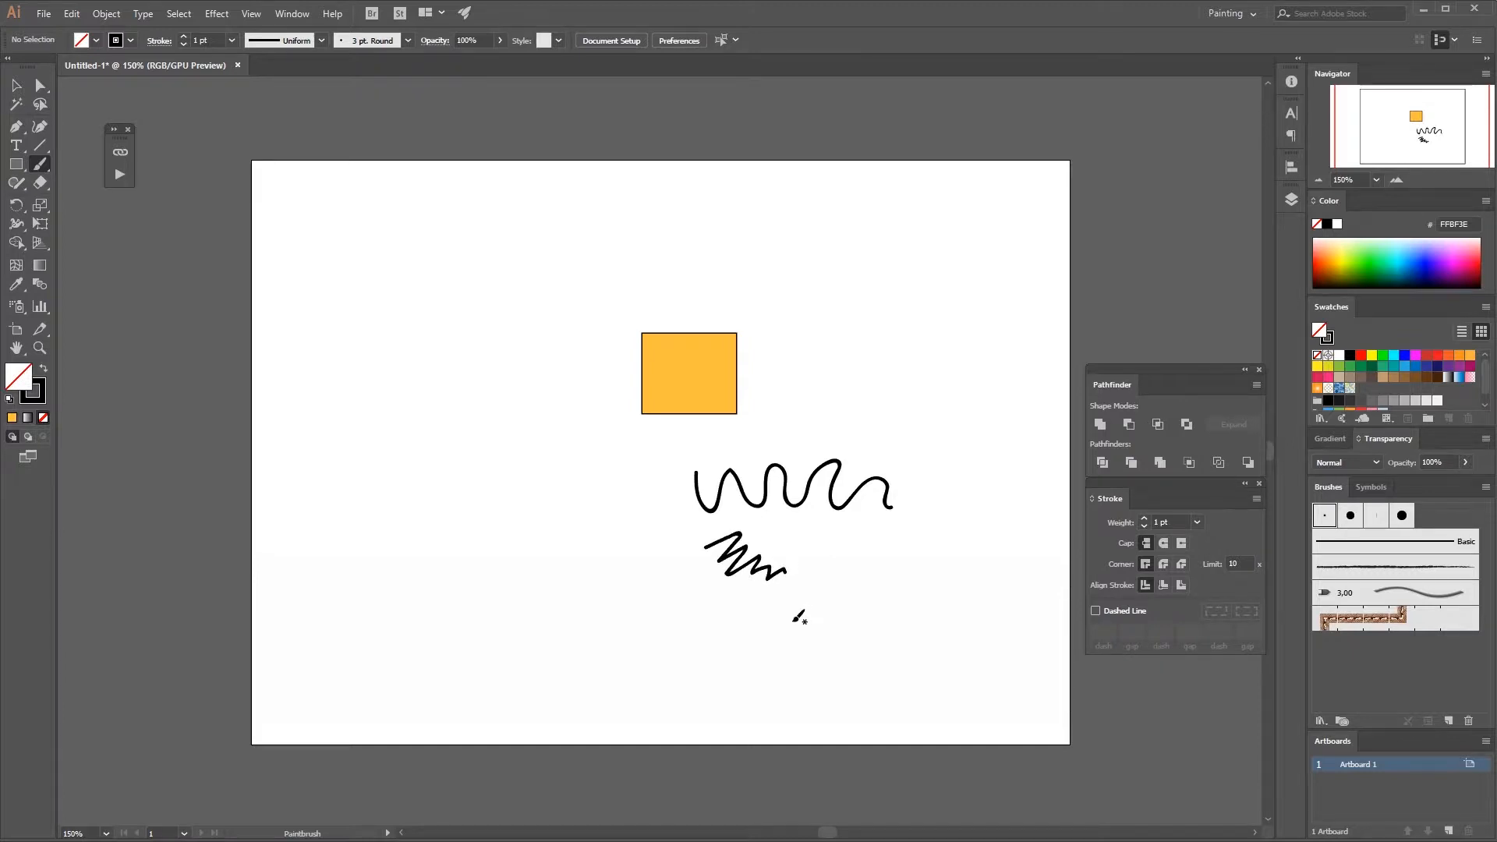
key(ctrl)
key(ctrl+z)
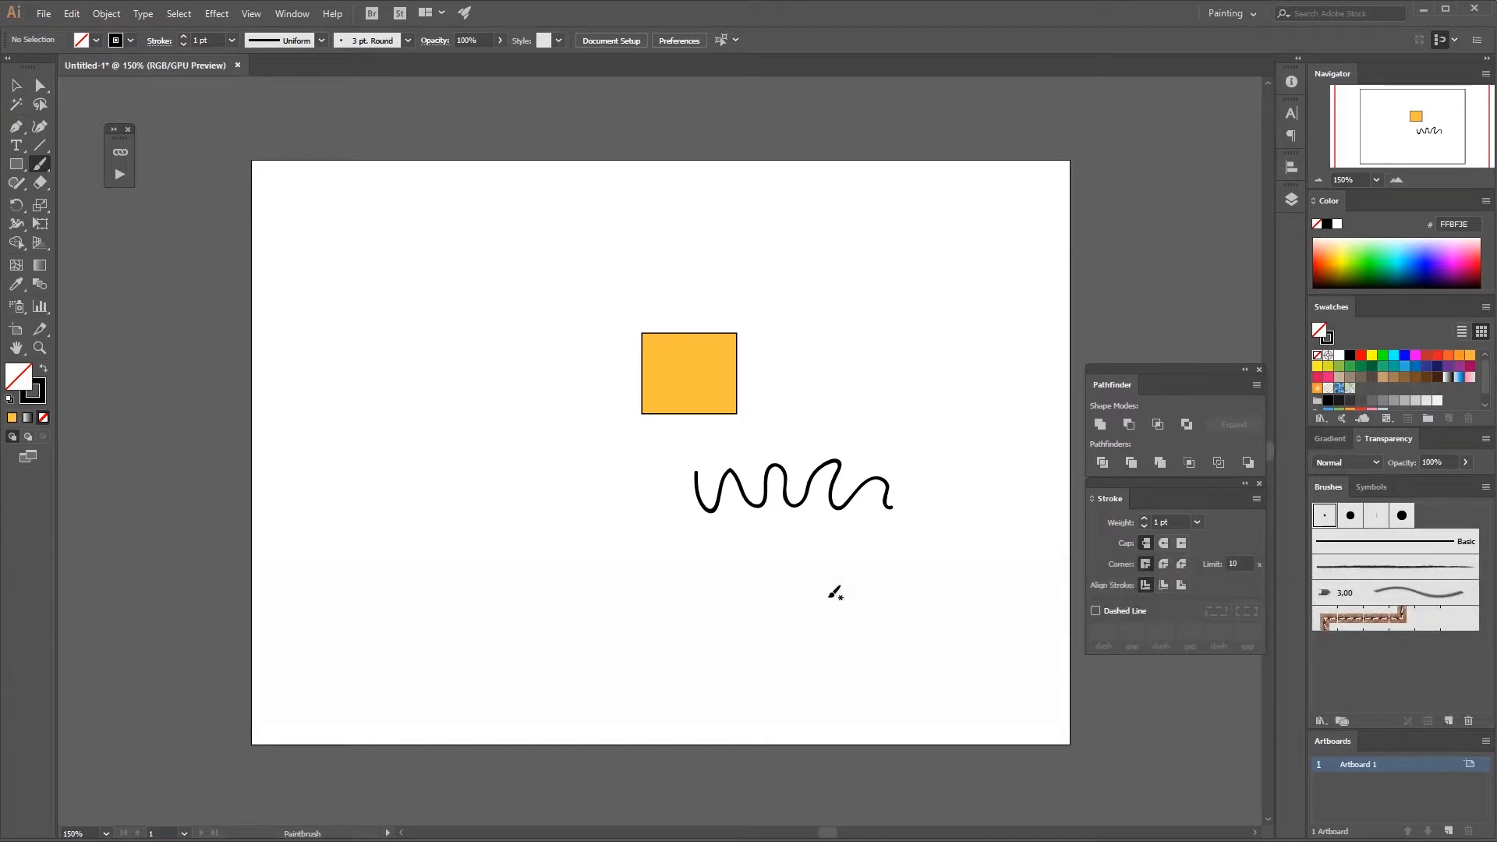
Edit the 3 pt. Round calligraphic brush, setting its angle to 180° and keeping roundness at 100%.
double_click(16, 349)
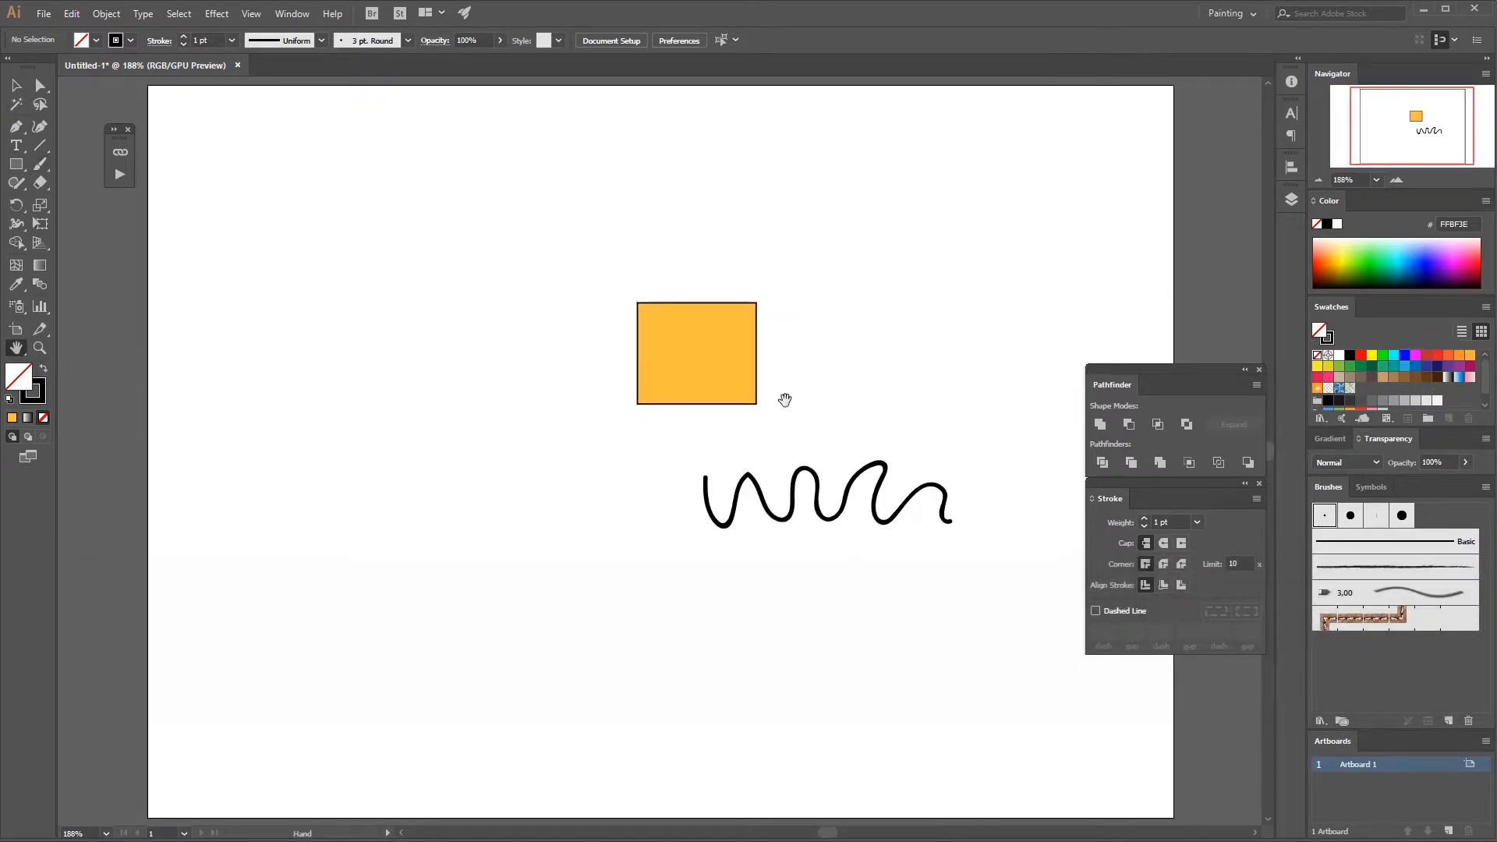
key(space)
drag(853, 462, 749, 436)
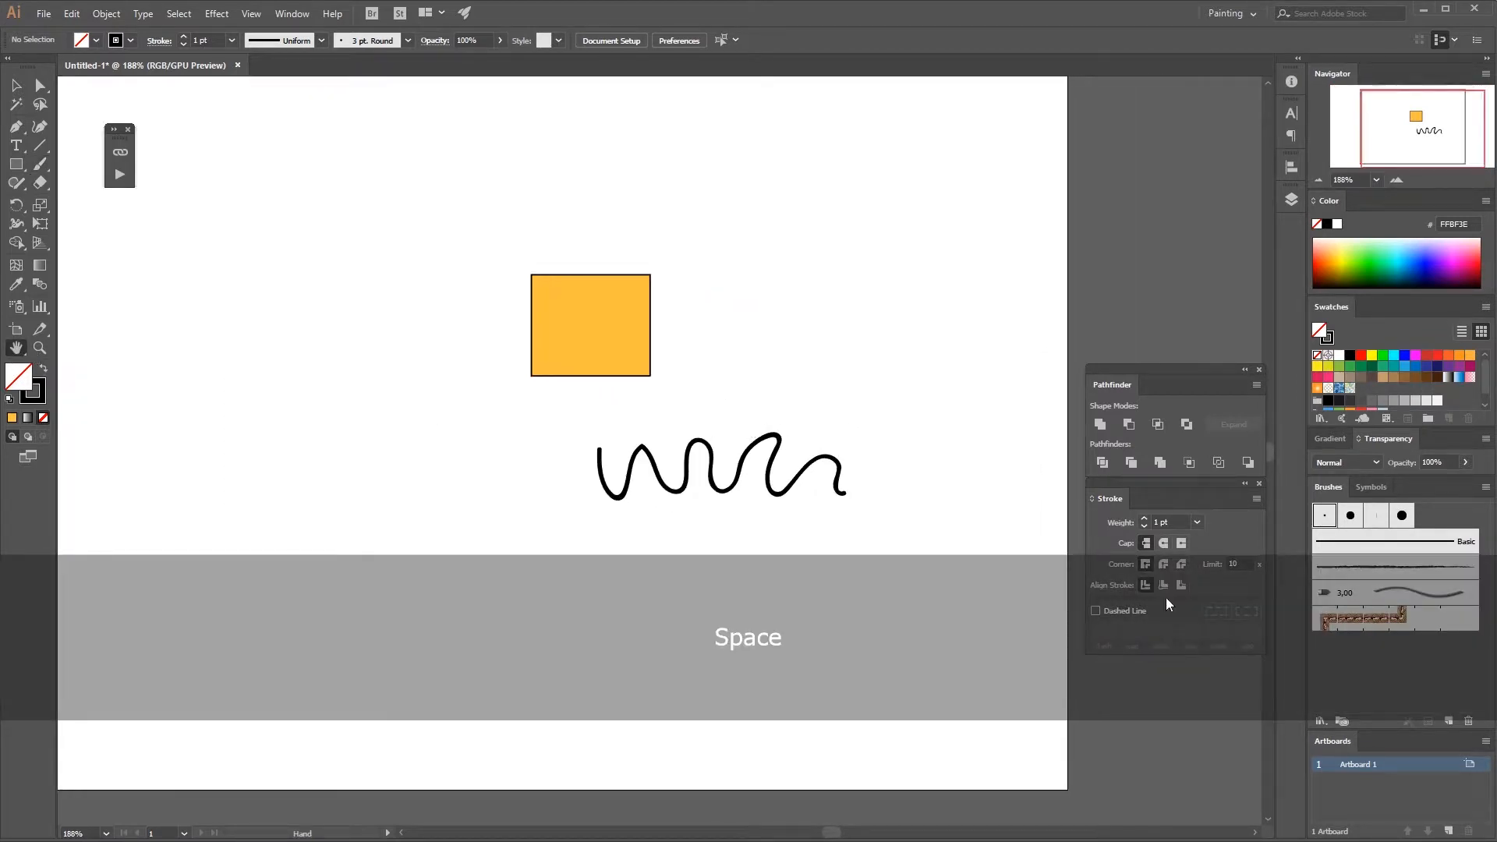
double_click(1324, 518)
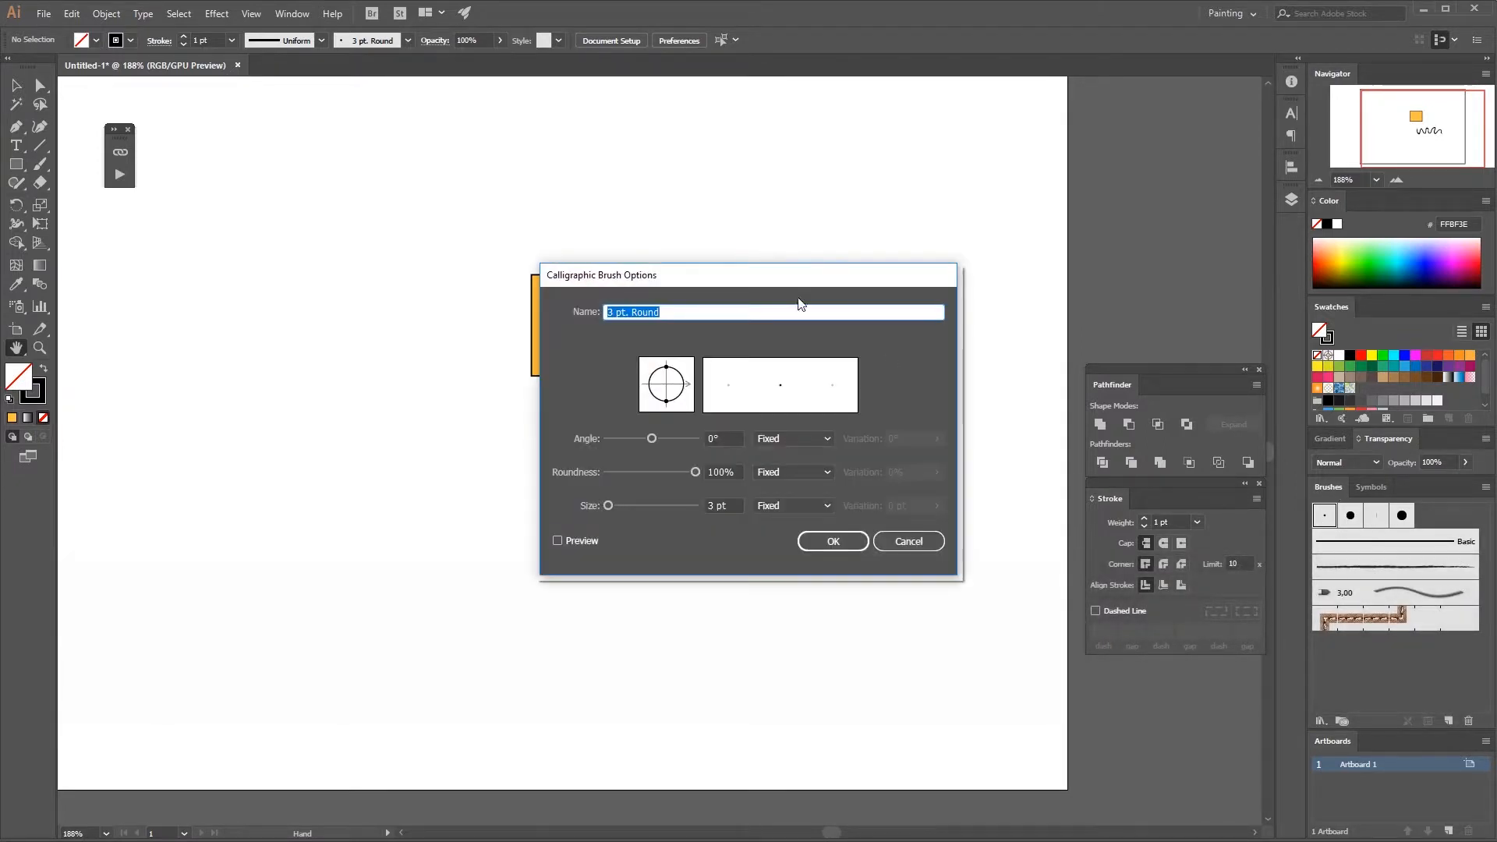
mouse_move(735, 281)
mouse_down()
mouse_move(860, 257)
mouse_move(899, 204)
mouse_move(881, 231)
mouse_up()
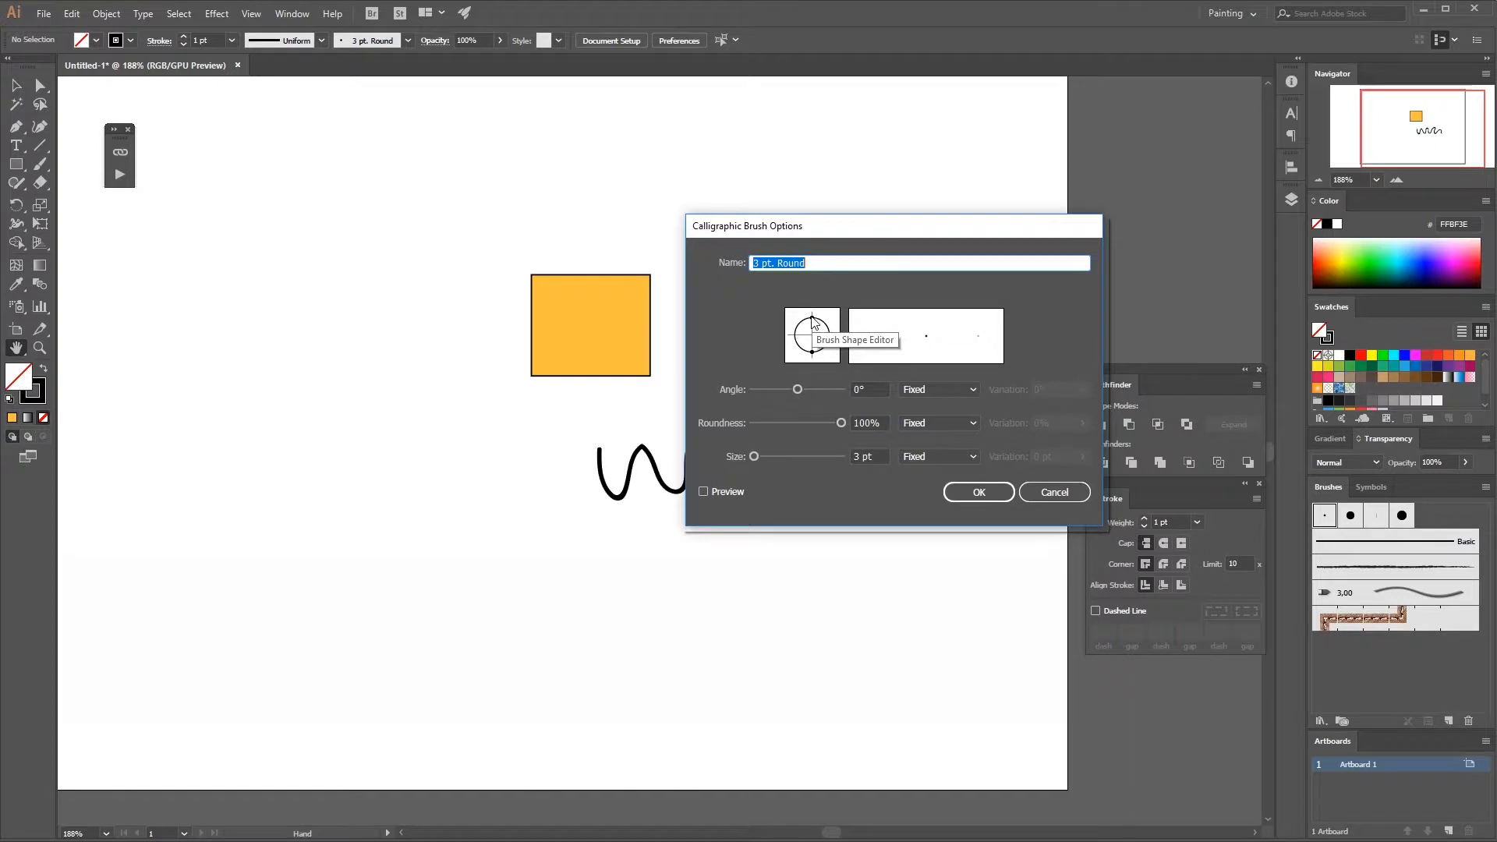
mouse_move(812, 316)
mouse_down()
mouse_move(832, 350)
mouse_move(825, 315)
mouse_move(834, 327)
mouse_move(835, 360)
mouse_up()
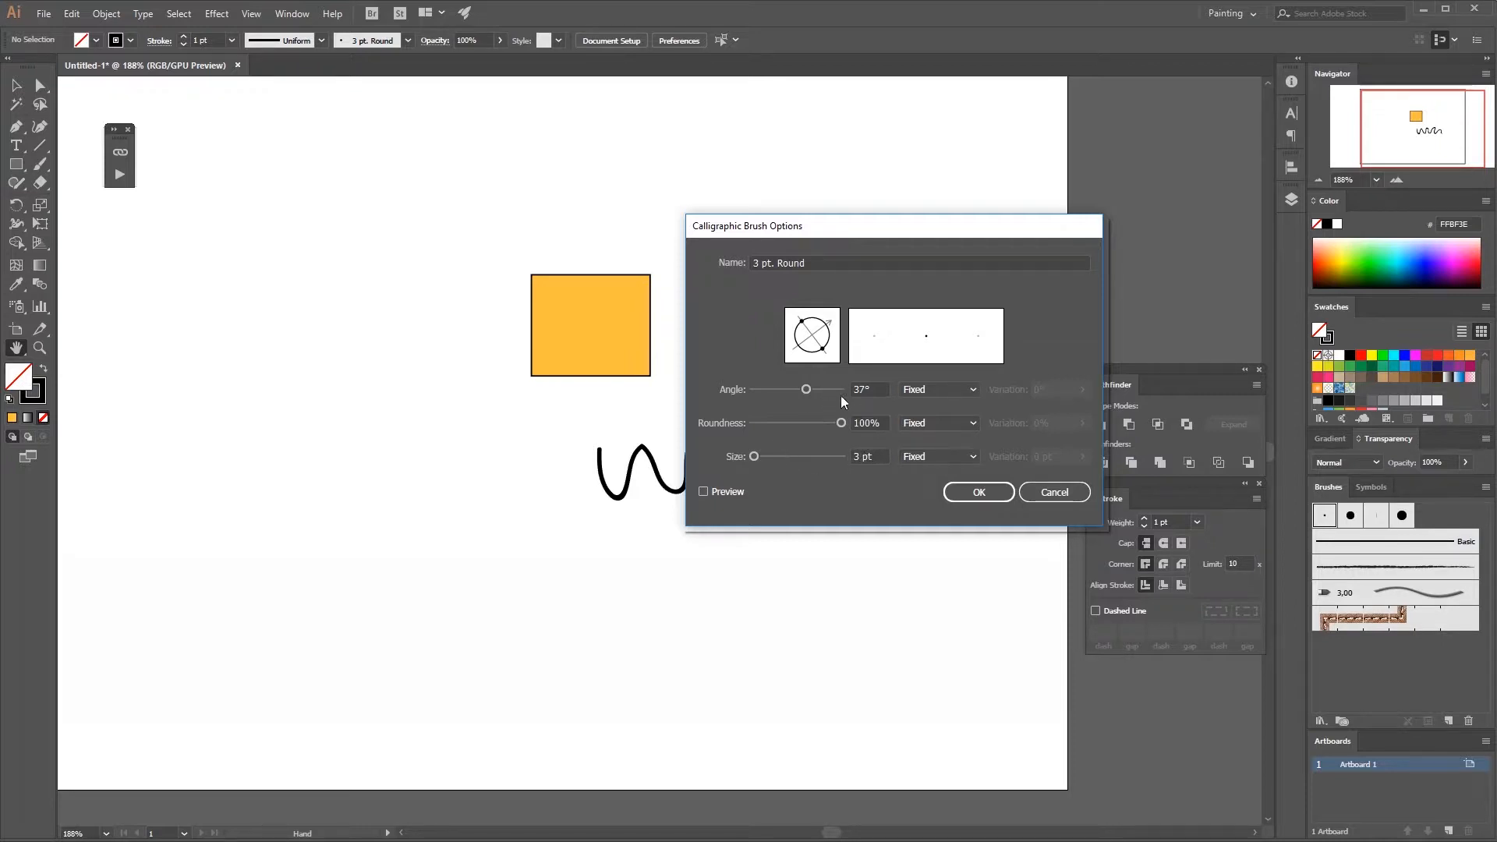
drag(824, 327, 821, 321)
mouse_move(813, 387)
mouse_down()
mouse_move(842, 389)
mouse_move(780, 424)
mouse_move(833, 433)
mouse_move(758, 431)
mouse_move(865, 443)
mouse_up()
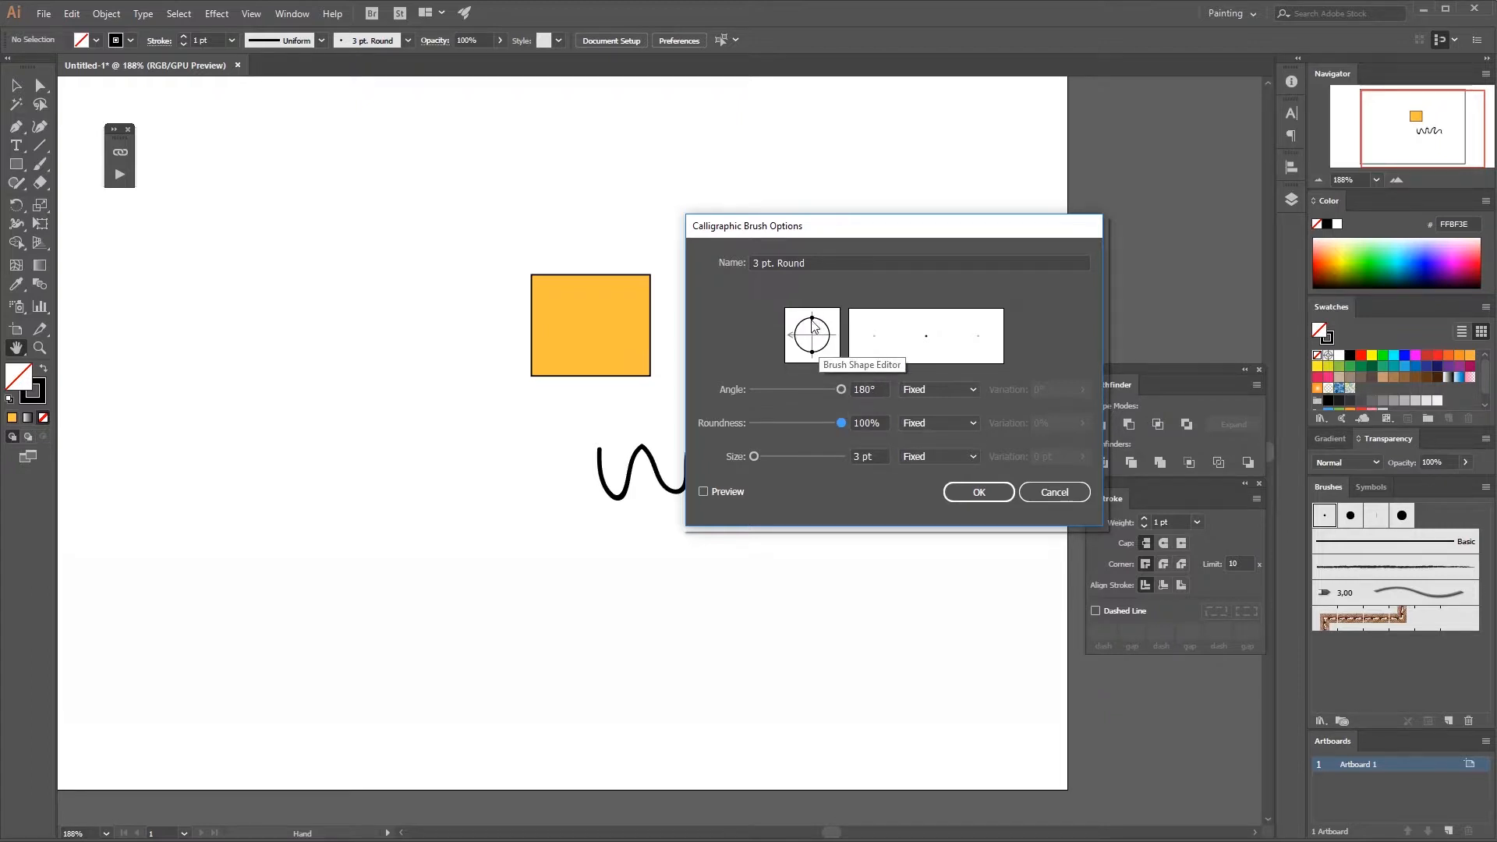
mouse_move(813, 320)
mouse_down()
mouse_move(815, 347)
mouse_move(818, 298)
mouse_up()
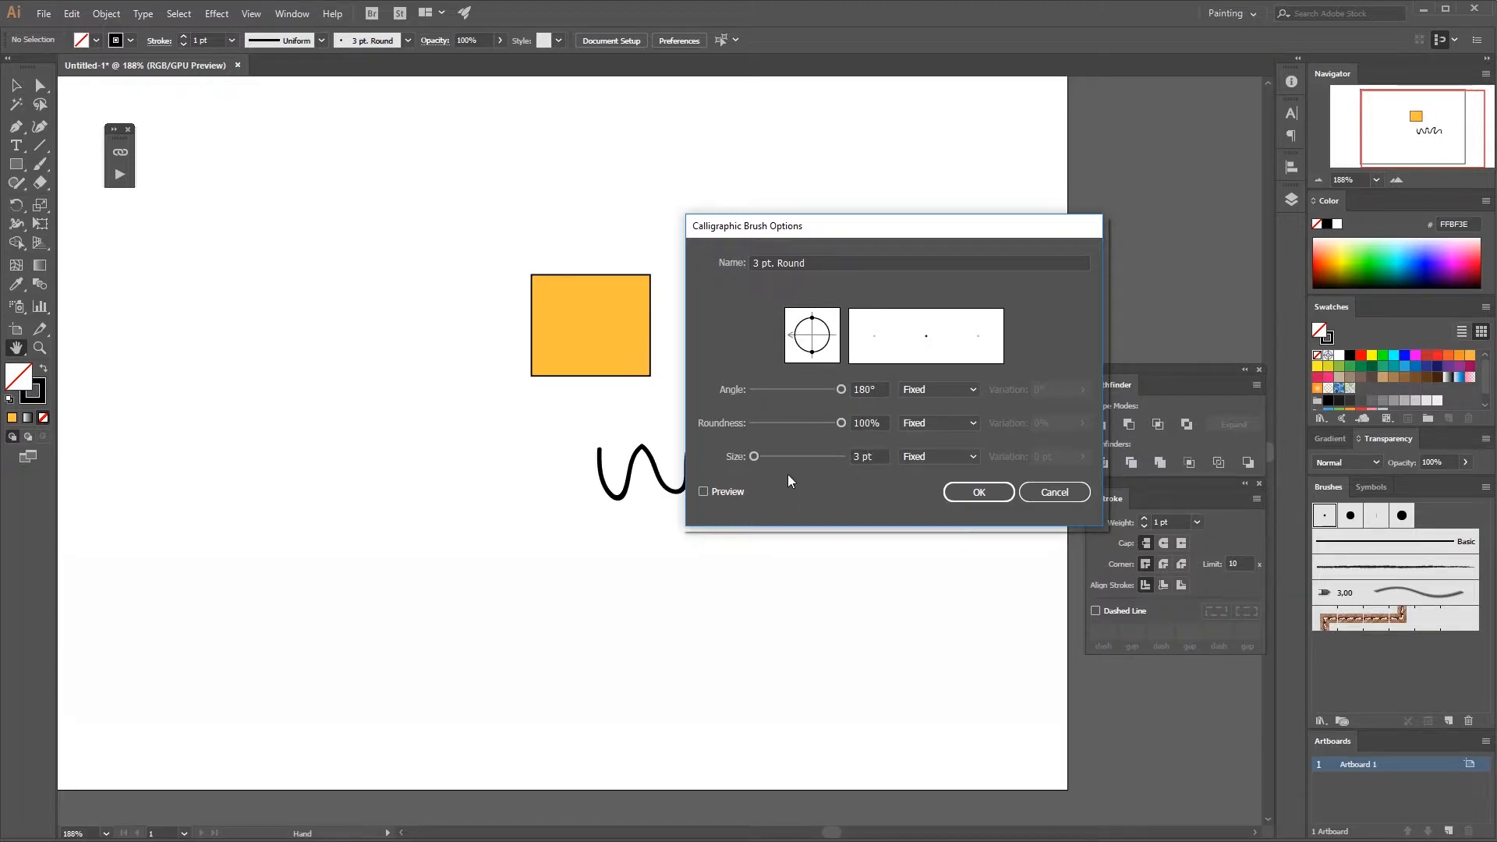
Set the brush size to 5 pt with Pressure control and 4 pt variation, applying the change with Leave Strokes.
mouse_move(755, 456)
mouse_down()
mouse_move(825, 456)
mouse_move(754, 460)
mouse_up()
click(943, 459)
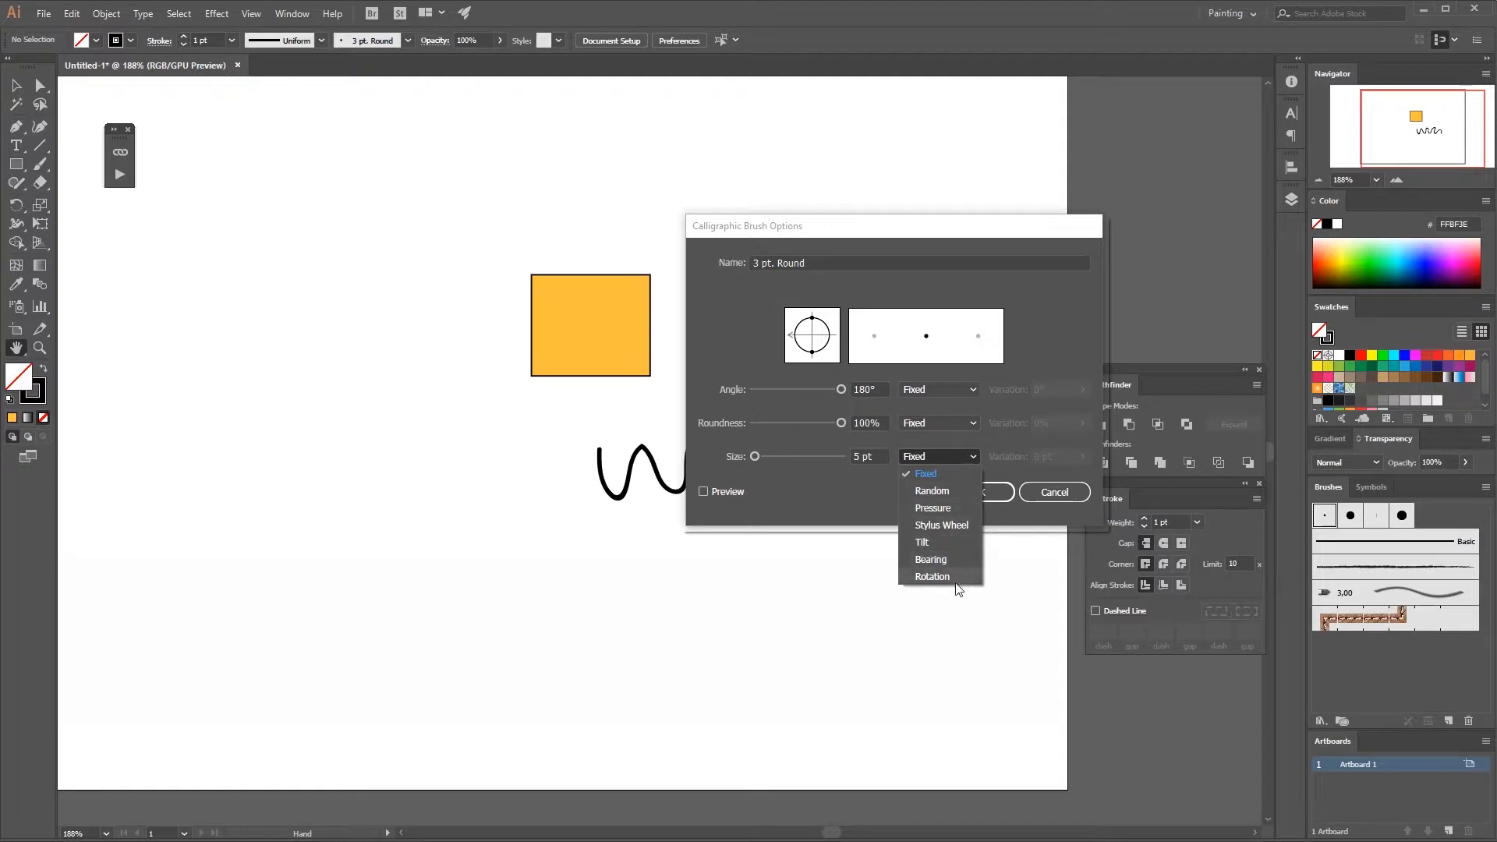
click(920, 507)
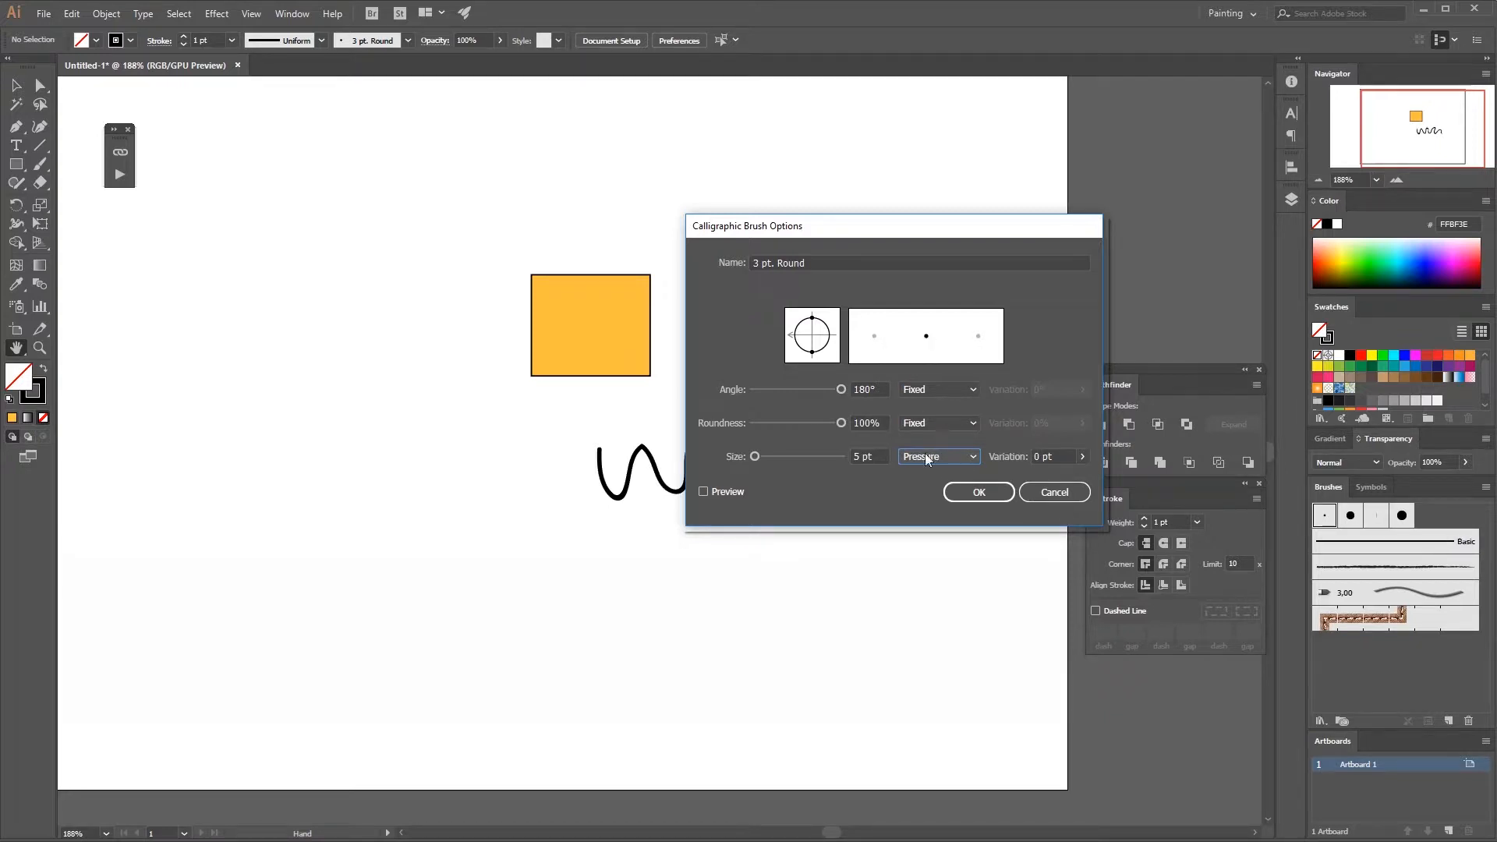
click(1082, 458)
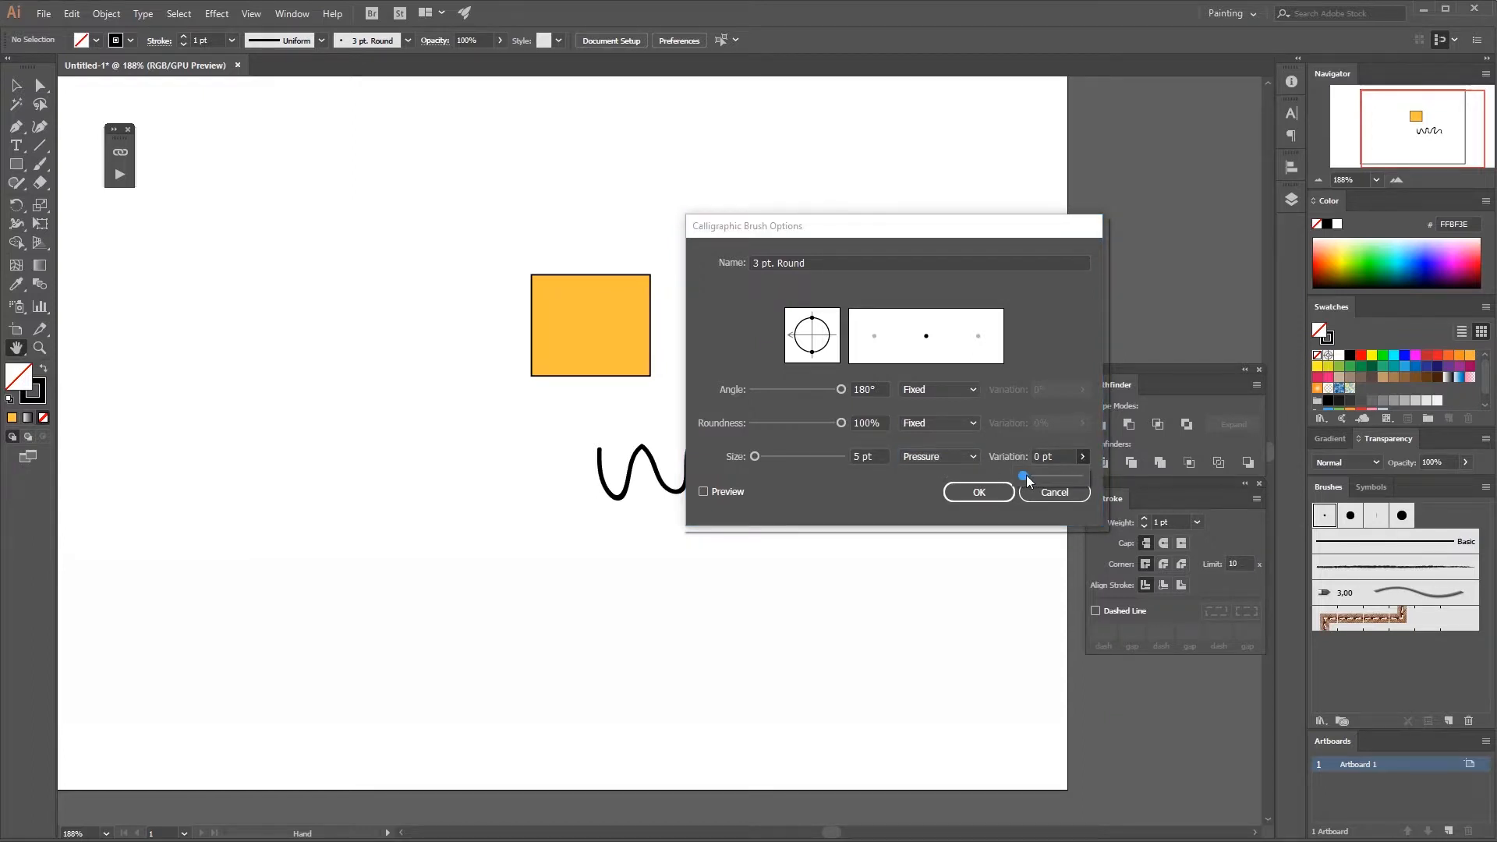
drag(1025, 478, 1082, 478)
drag(1041, 472, 1091, 477)
click(979, 494)
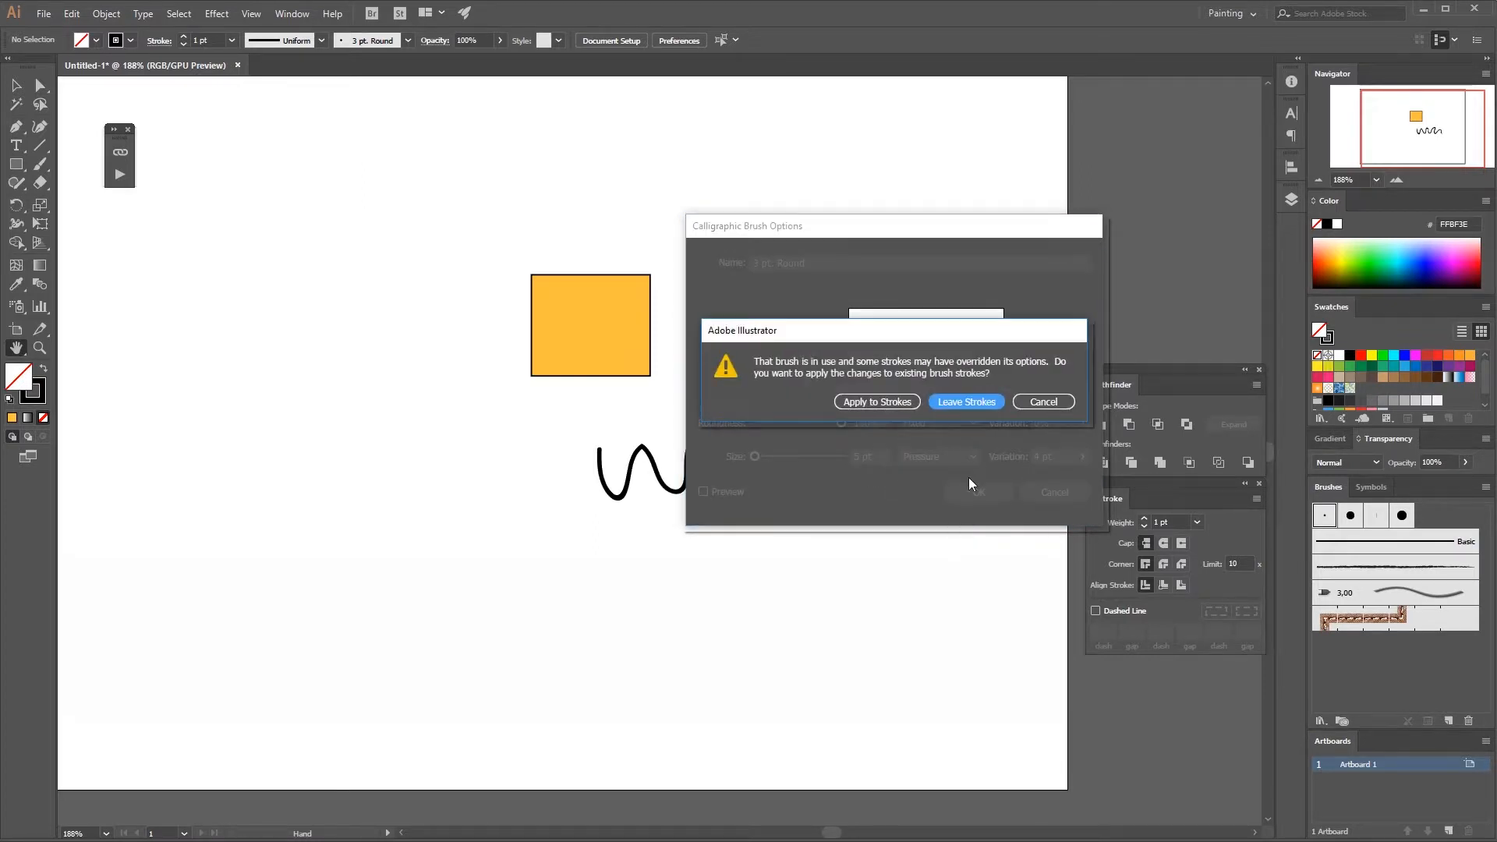
click(957, 403)
Check the edited brush's options and paint a larger wavy Paintbrush stroke below the existing wavy line.
key(b)
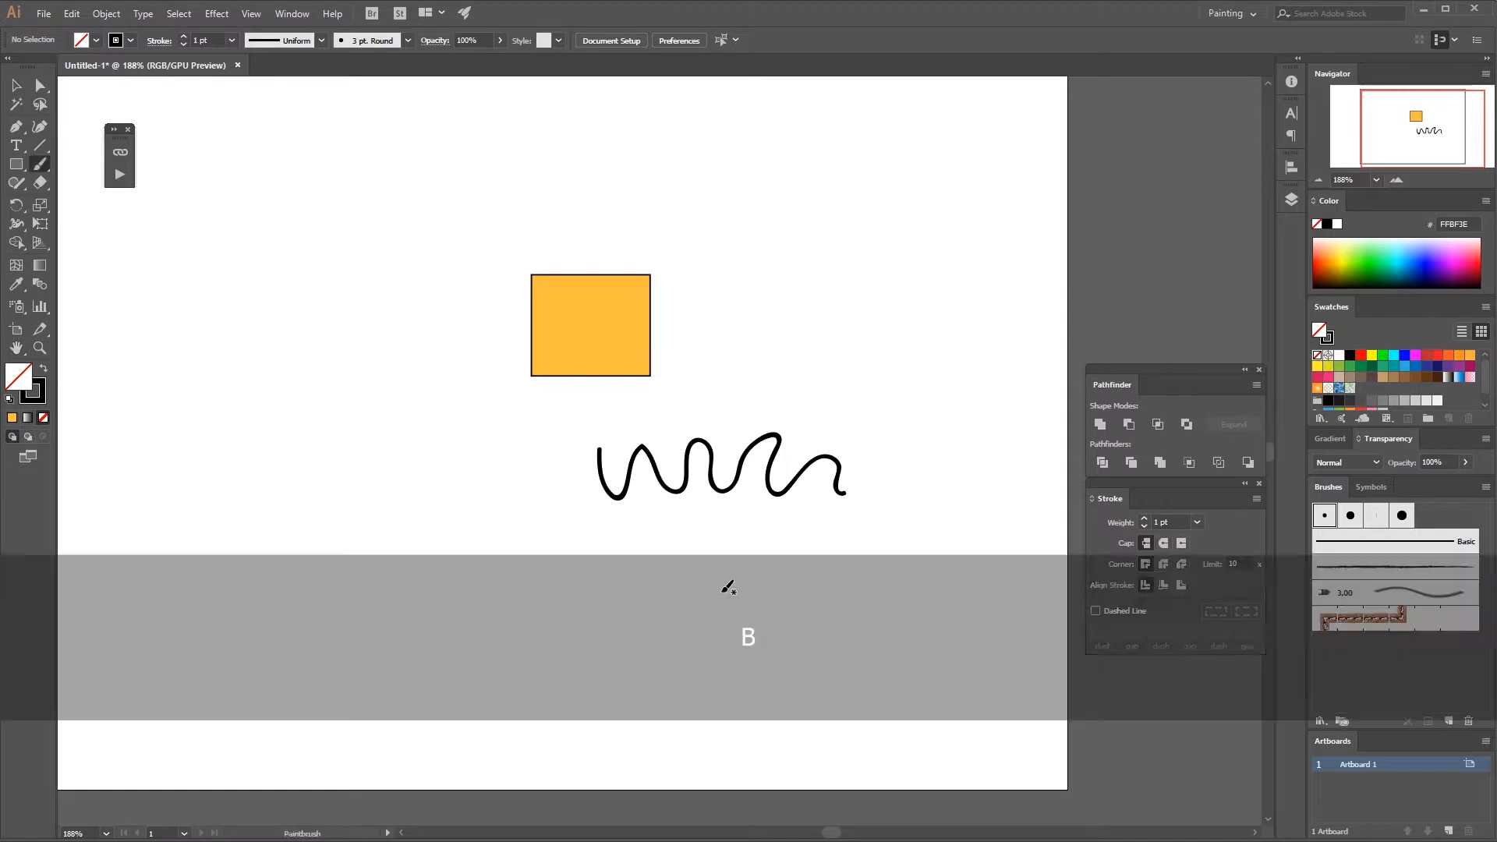
double_click(1326, 517)
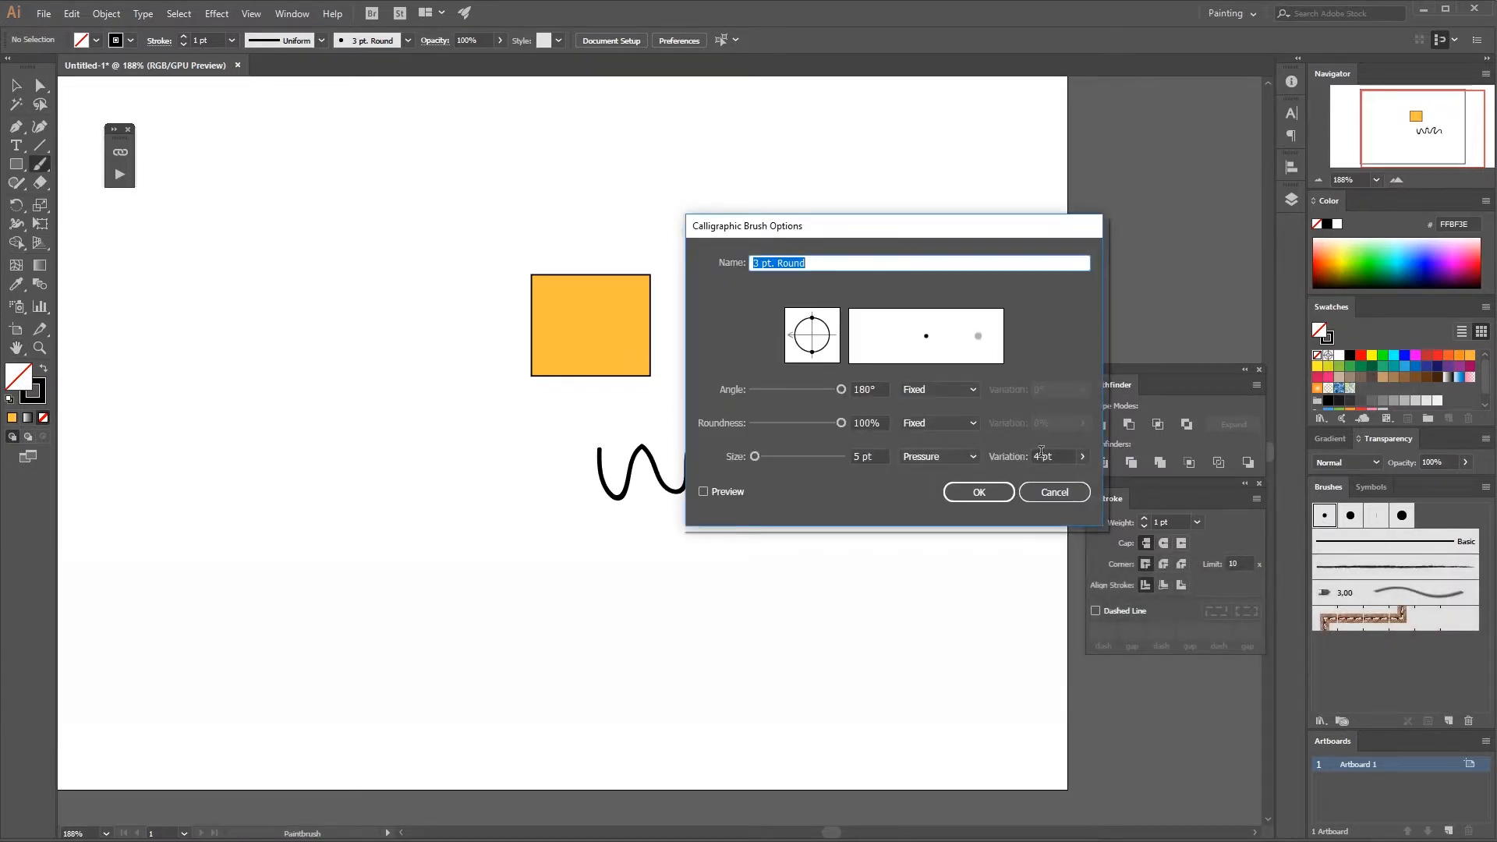
click(979, 492)
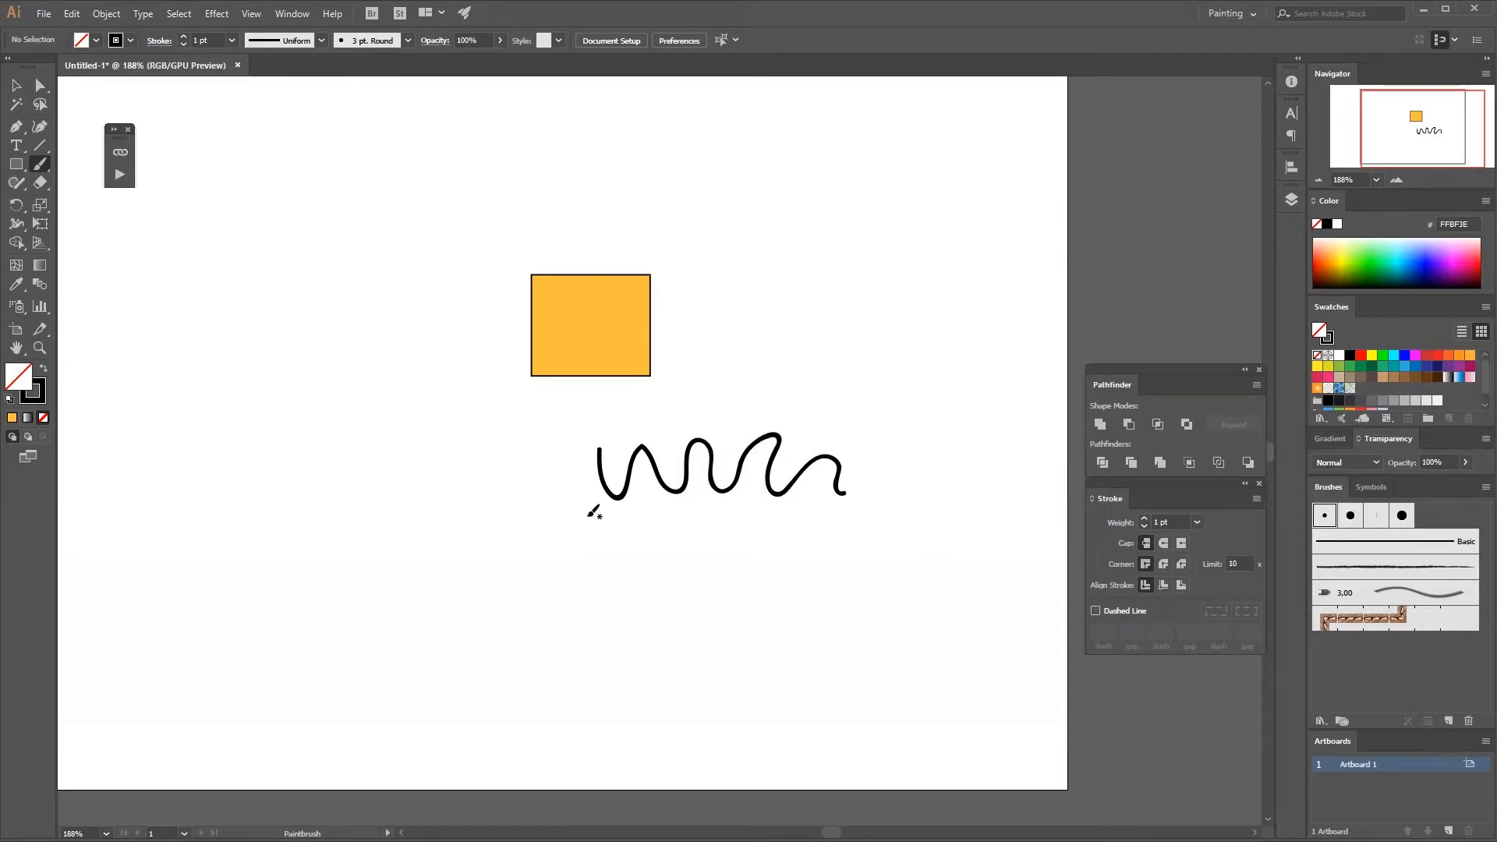
mouse_move(587, 515)
mouse_down()
mouse_move(621, 577)
mouse_move(696, 527)
mouse_move(737, 599)
mouse_move(807, 532)
mouse_move(846, 612)
mouse_move(911, 526)
mouse_move(932, 544)
mouse_move(943, 626)
mouse_up()
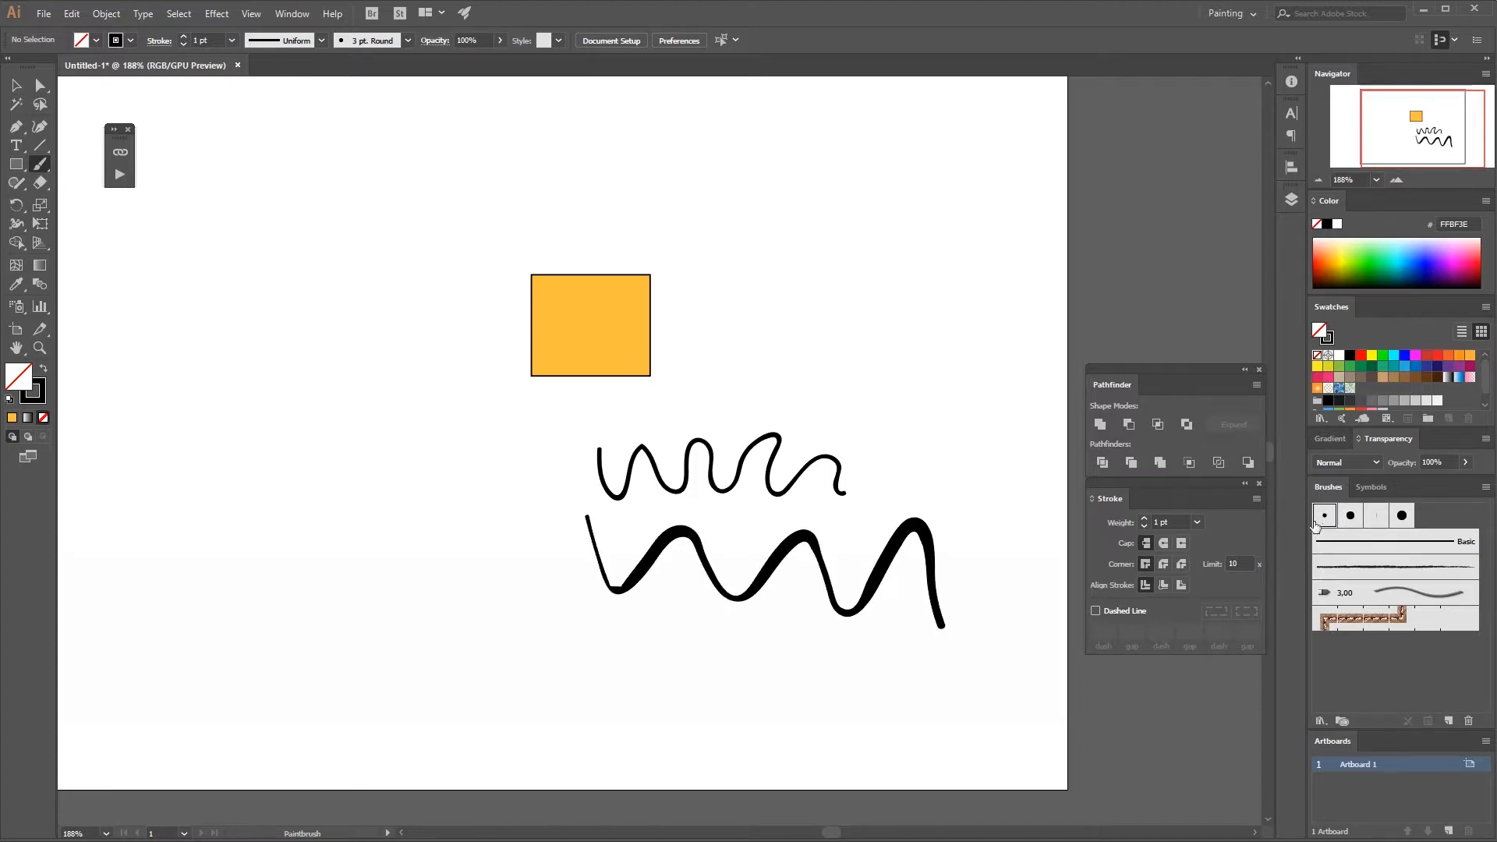
Paint three curved strokes beside the orange rectangle using the larger round brush, the 5 pt. Flat brush and the Touch Calligraphic brush.
click(1364, 527)
mouse_move(737, 370)
mouse_down()
mouse_move(825, 331)
mouse_move(914, 338)
mouse_up()
click(1375, 517)
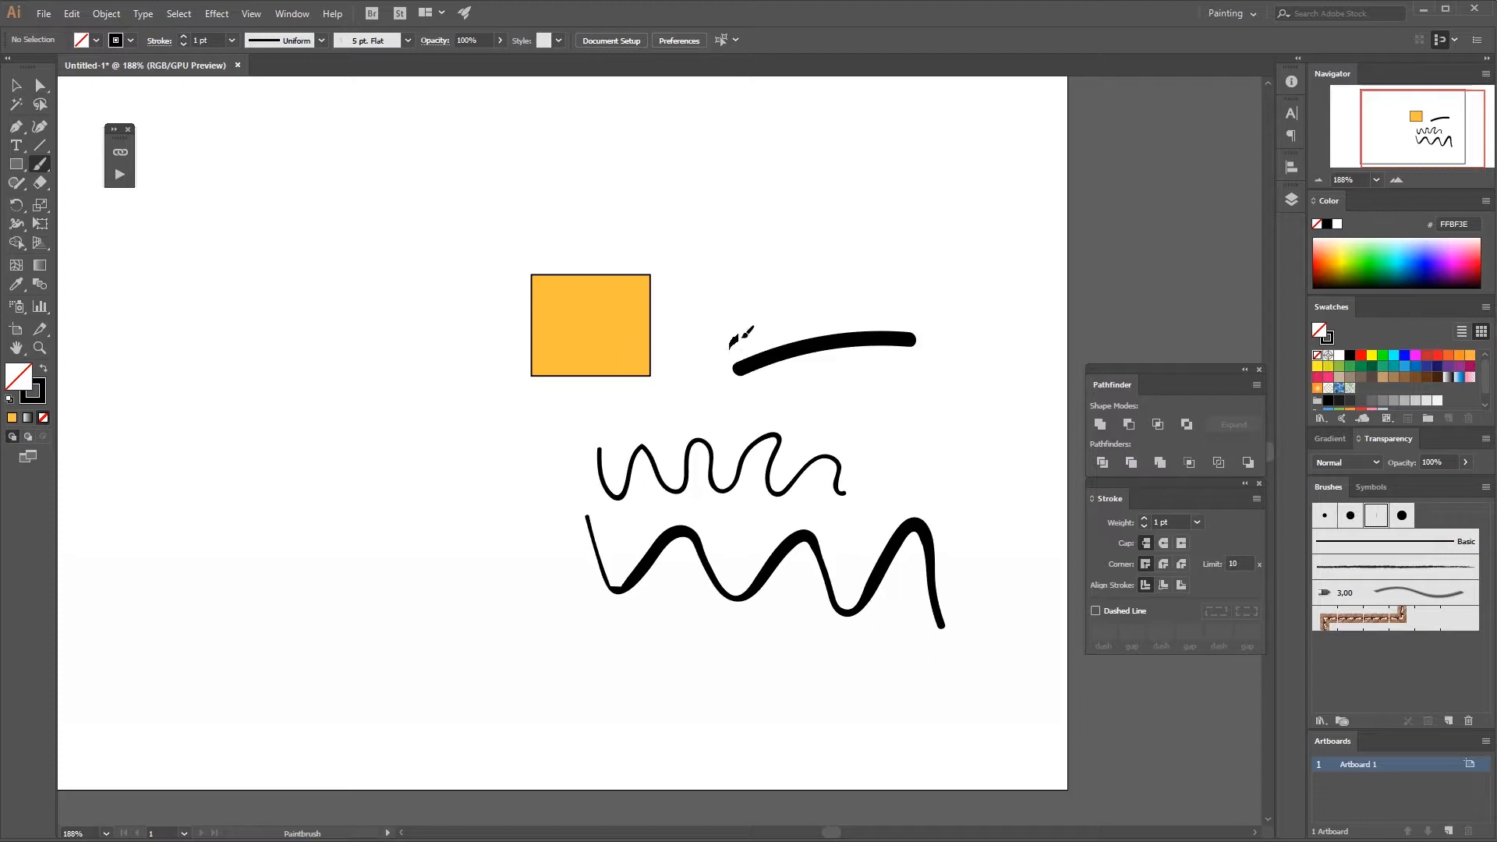
mouse_move(731, 343)
mouse_down()
mouse_move(822, 307)
mouse_move(902, 307)
mouse_up()
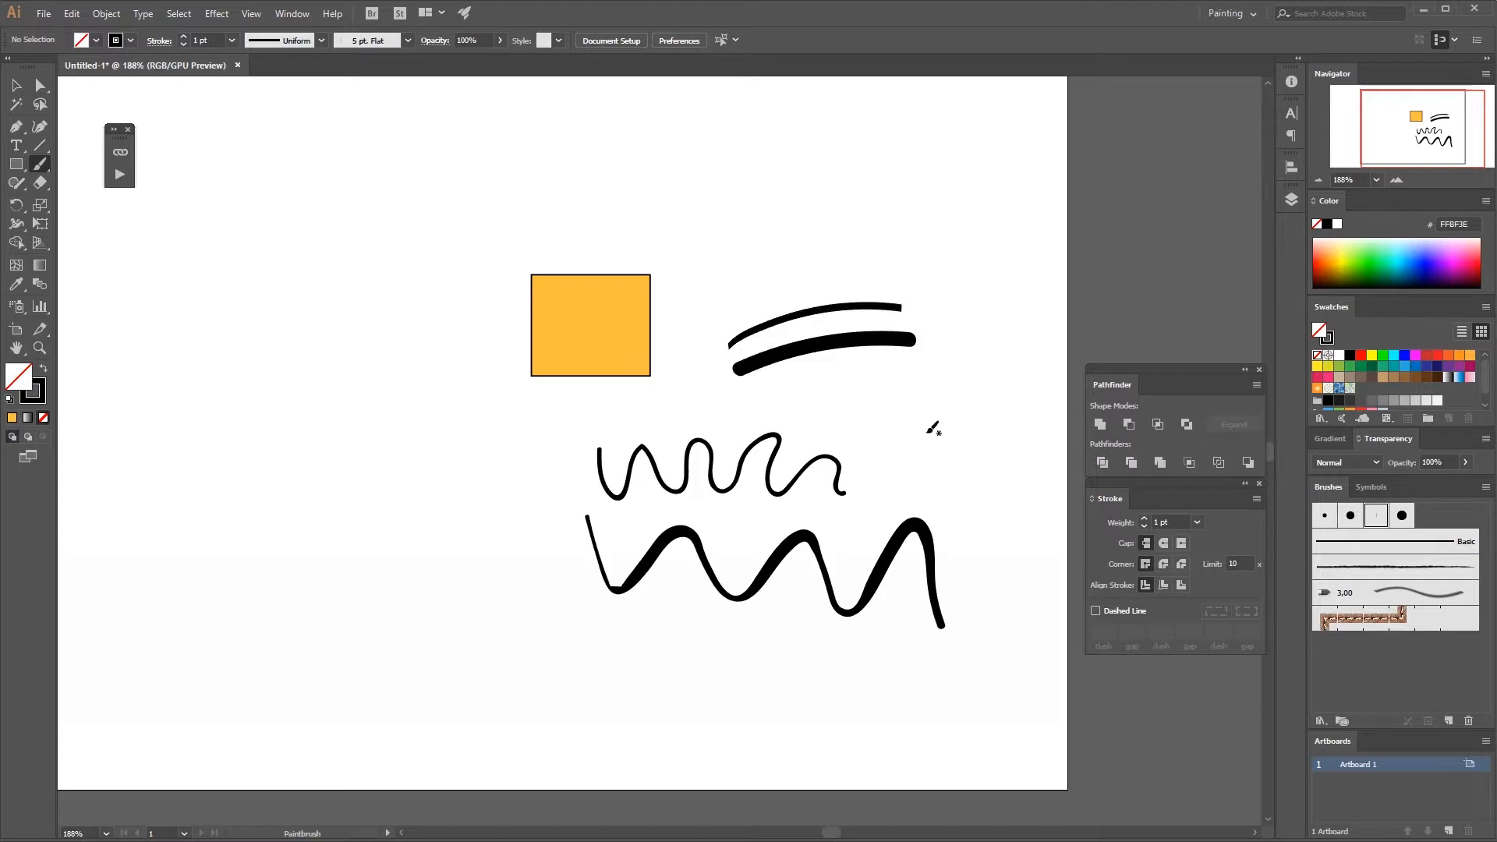
click(1402, 515)
drag(756, 398, 928, 382)
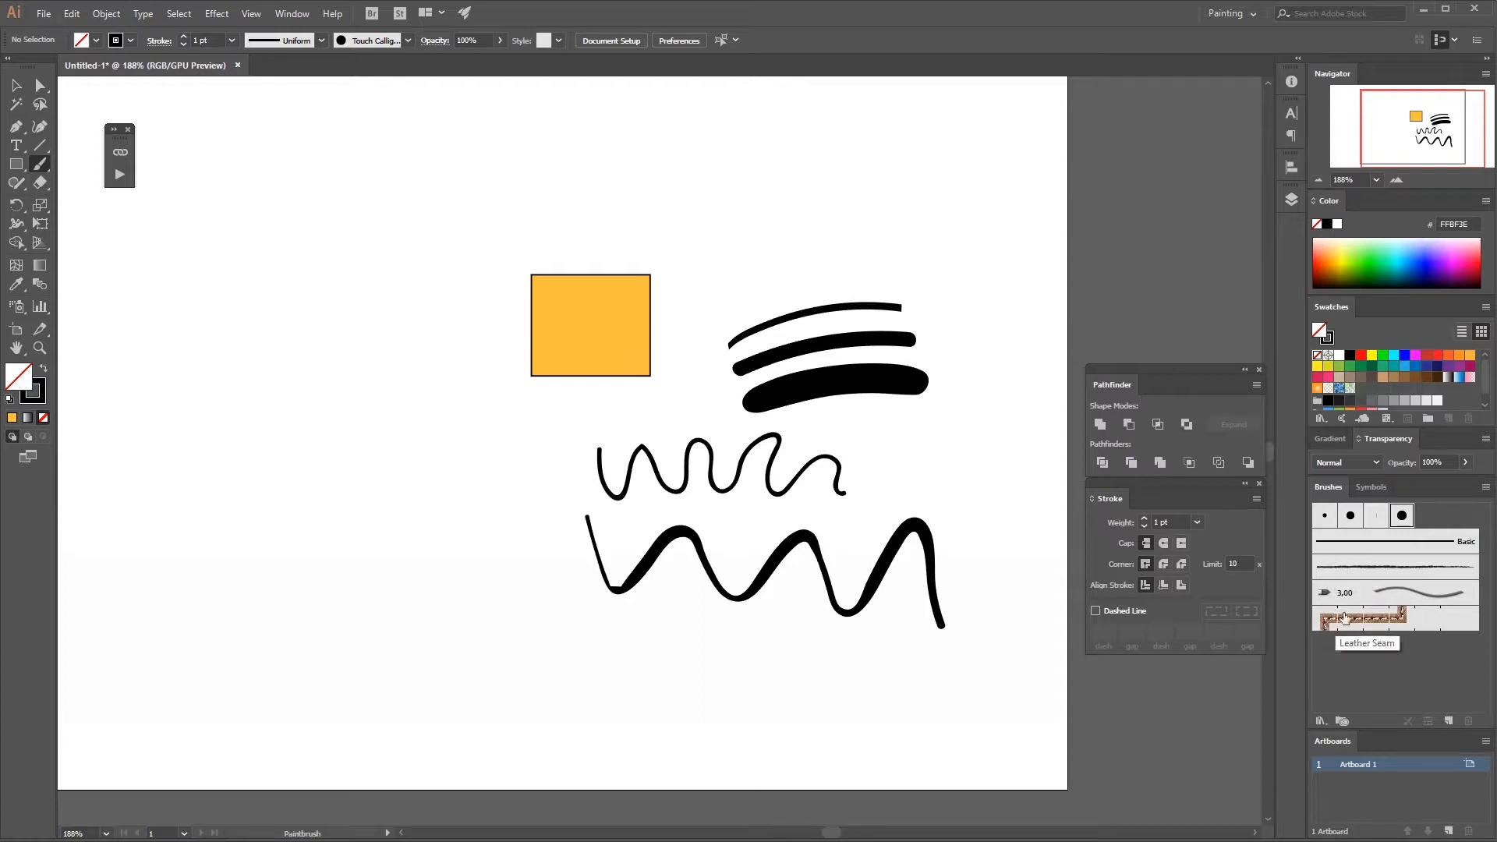
Using the rough-textured art brush, paint an L shape, a 2 and two 3s above the arcs, plus short grass-like strokes beside the upper wavy line.
click(1339, 576)
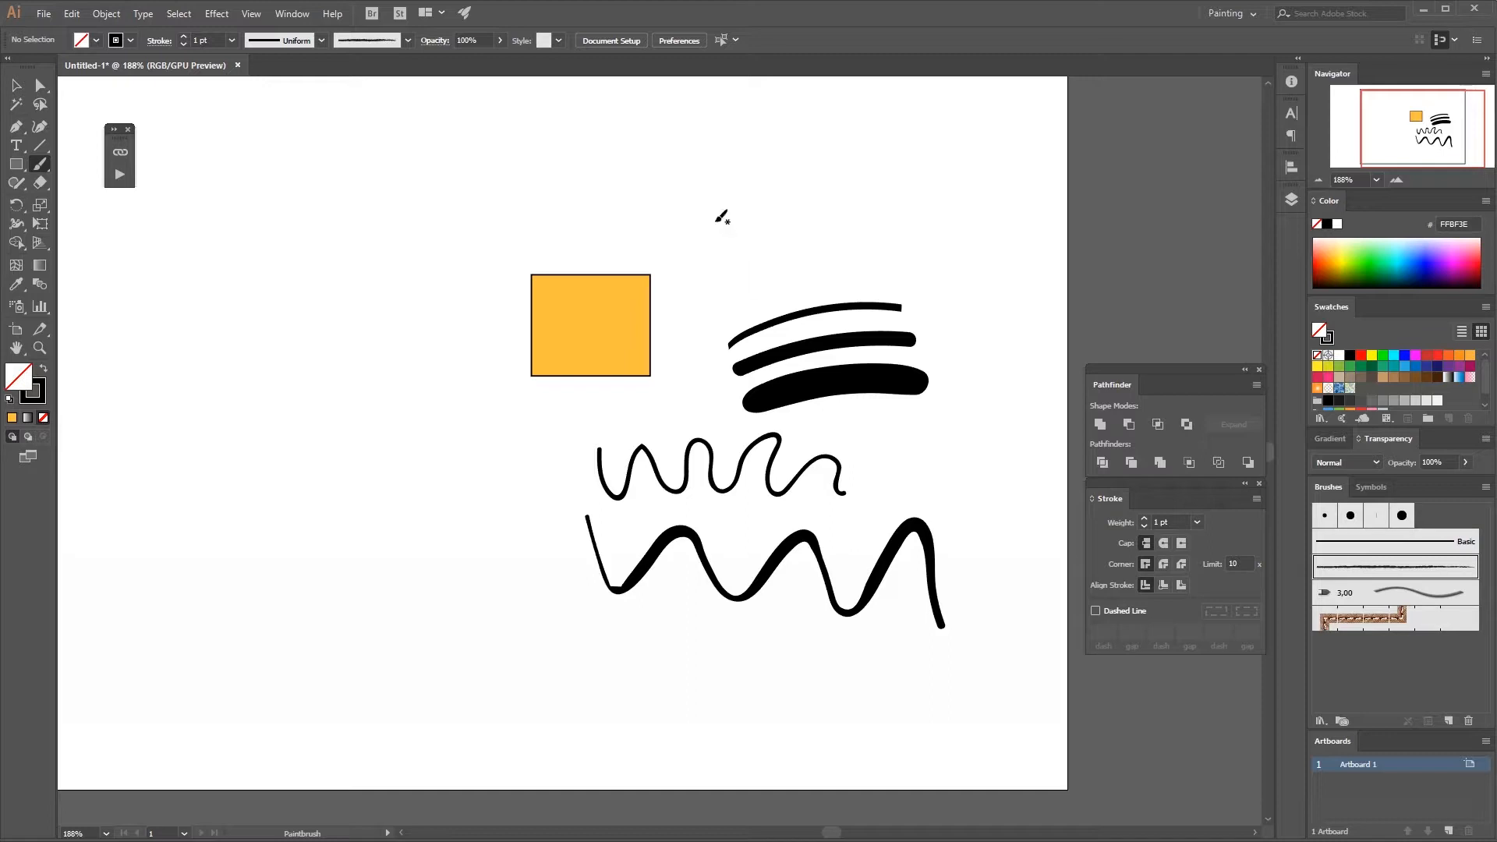
drag(717, 221, 732, 289)
drag(825, 272, 880, 263)
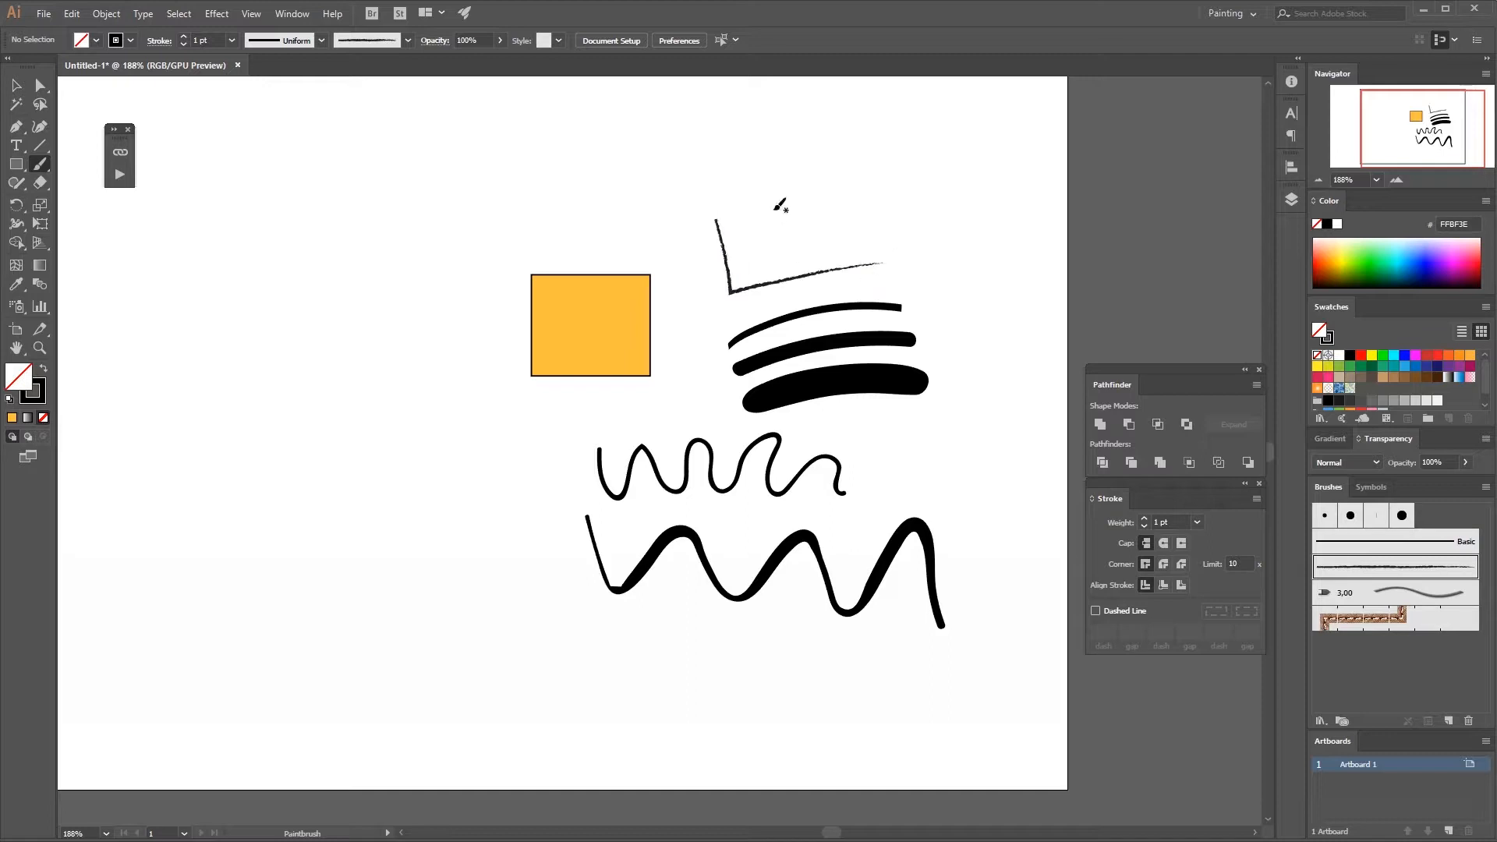
mouse_move(784, 187)
mouse_down()
mouse_move(805, 248)
mouse_move(862, 251)
mouse_up()
drag(871, 176, 924, 297)
mouse_move(918, 182)
mouse_down()
mouse_move(966, 279)
mouse_move(948, 299)
mouse_up()
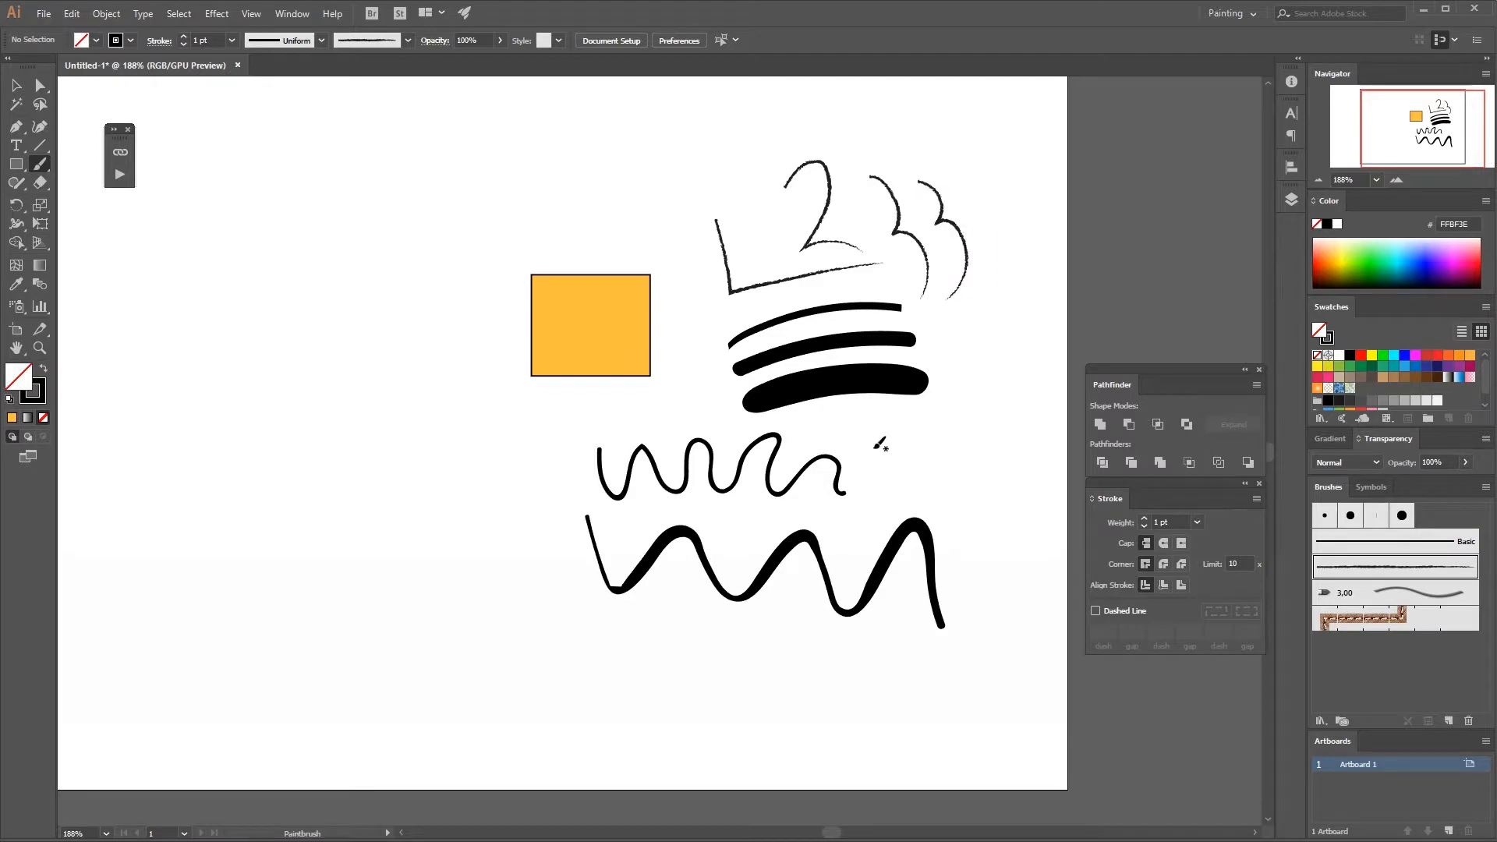
mouse_move(869, 421)
mouse_down()
mouse_move(881, 499)
mouse_move(911, 488)
mouse_up()
mouse_move(931, 458)
mouse_down()
mouse_move(920, 487)
mouse_move(933, 500)
mouse_up()
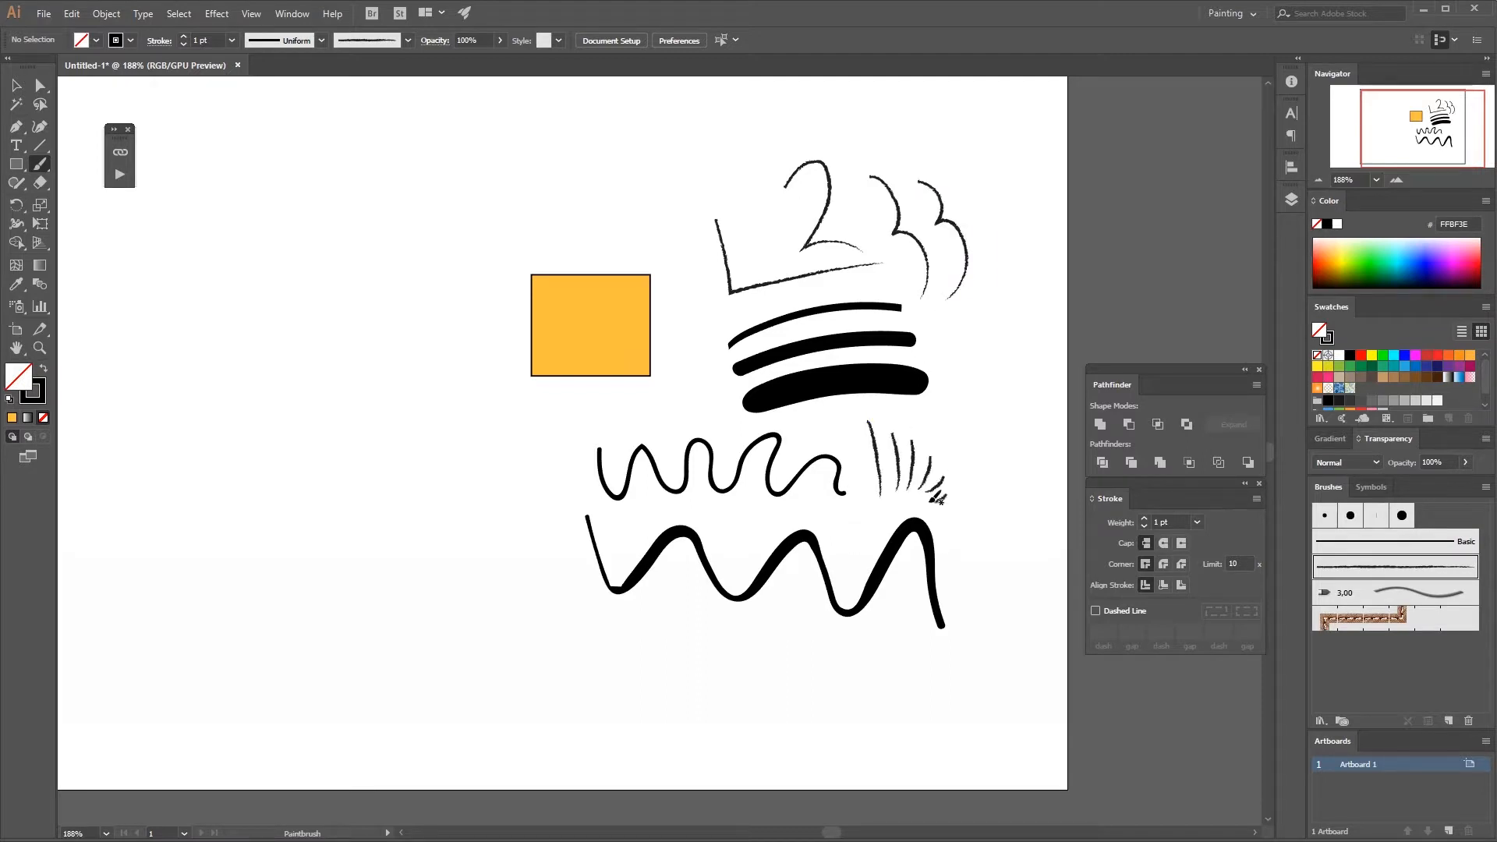
Open the Artistic_Watercolor brush library, lengthen it to show all its brushes and move it off the painted strokes.
click(1322, 719)
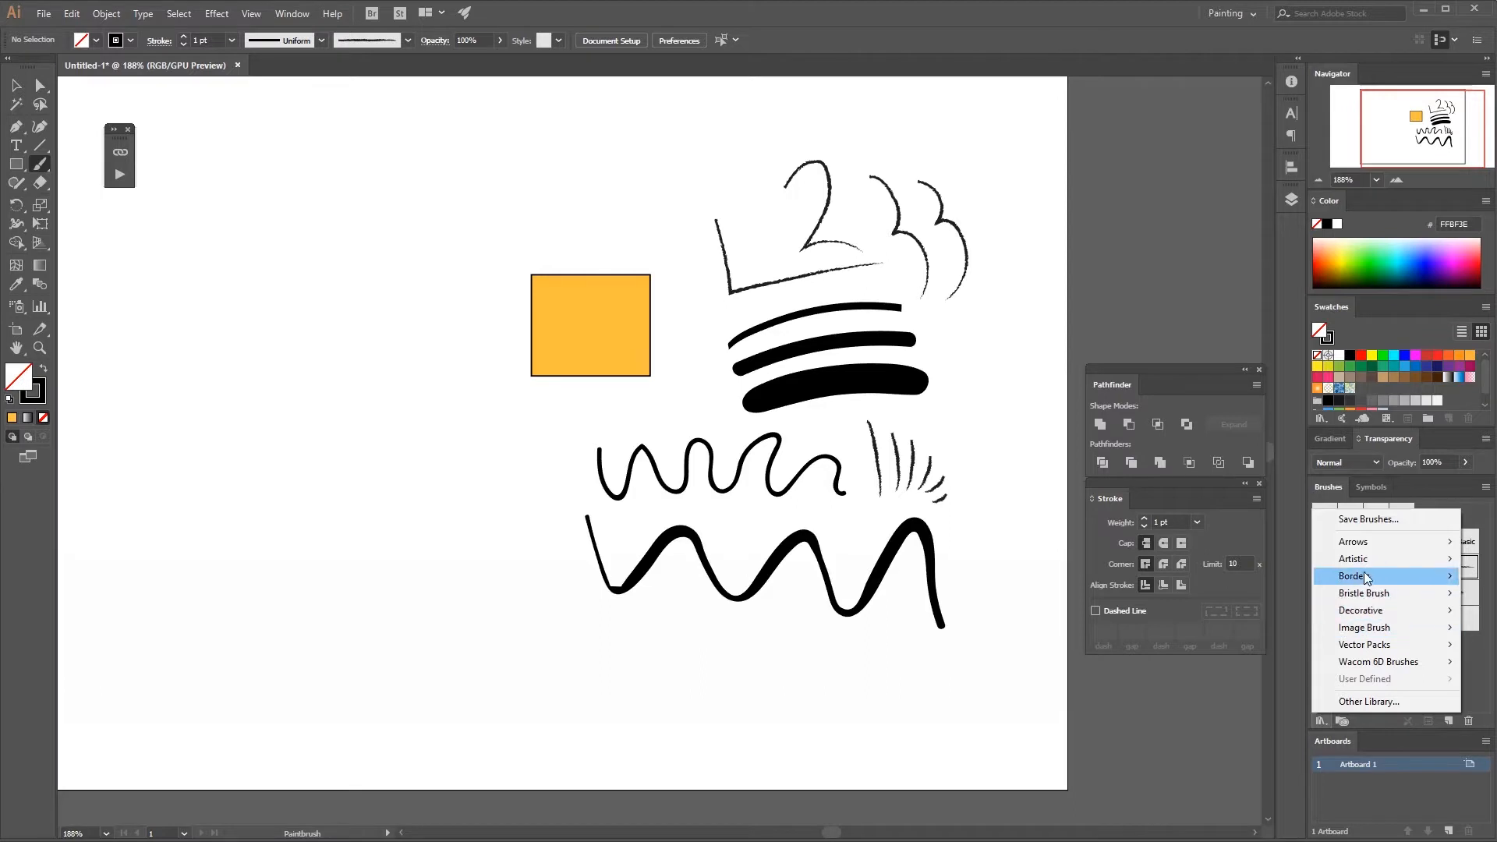
mouse_move(1357, 583)
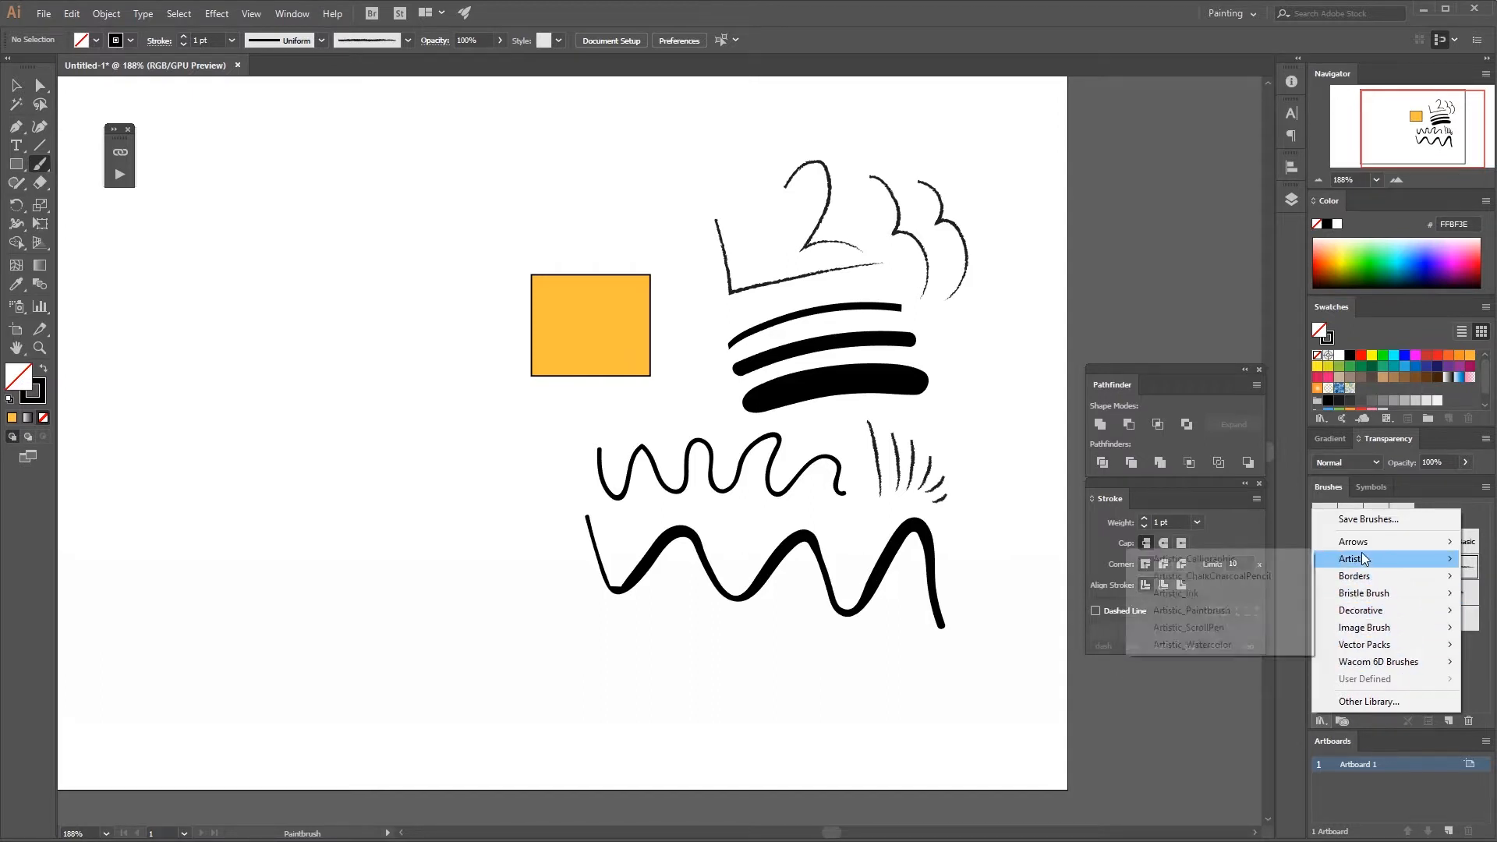
click(1222, 648)
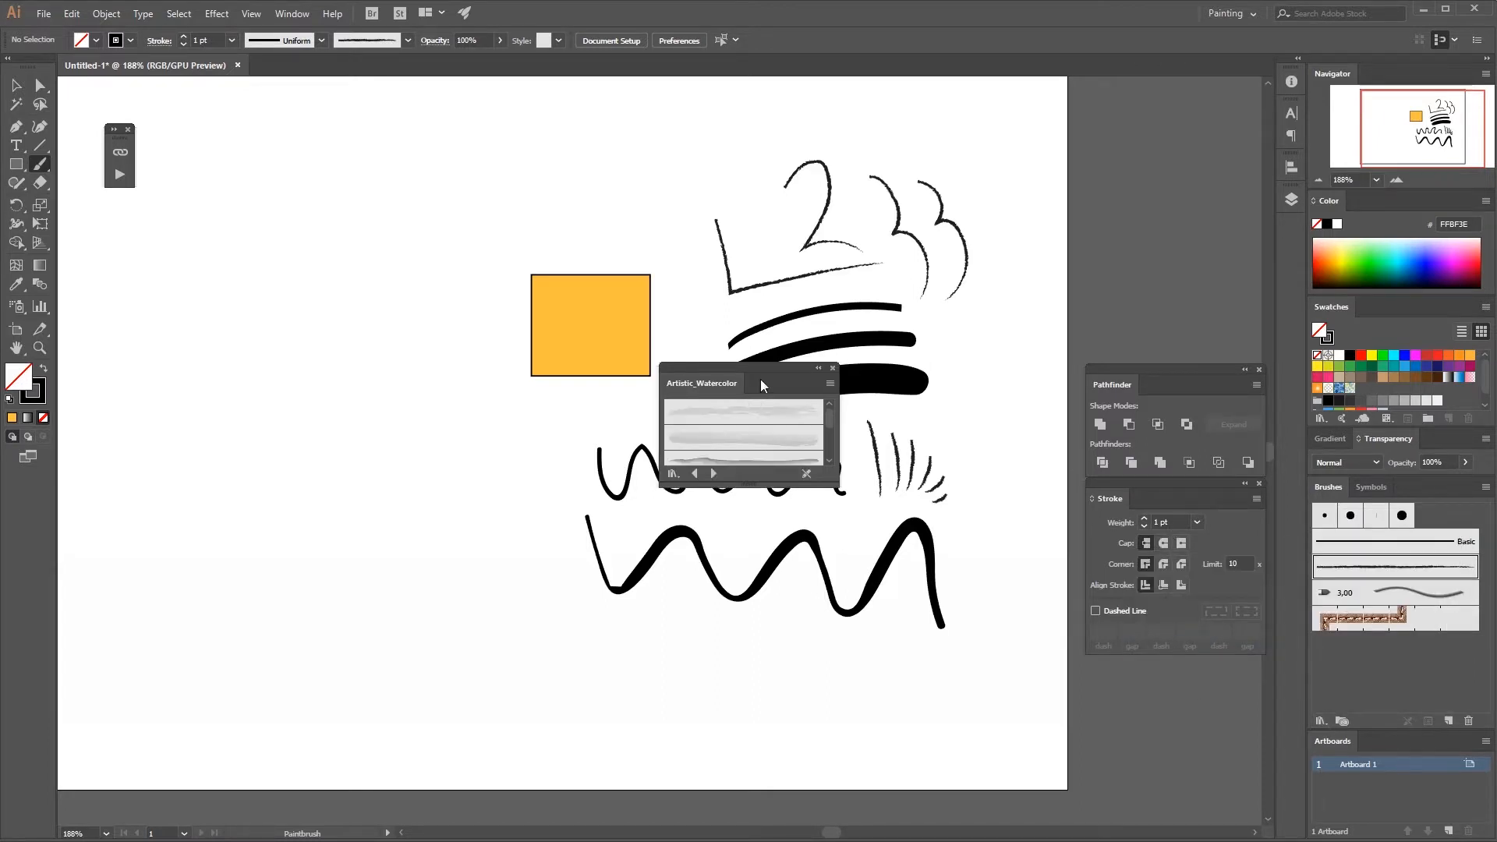
drag(762, 385, 1036, 314)
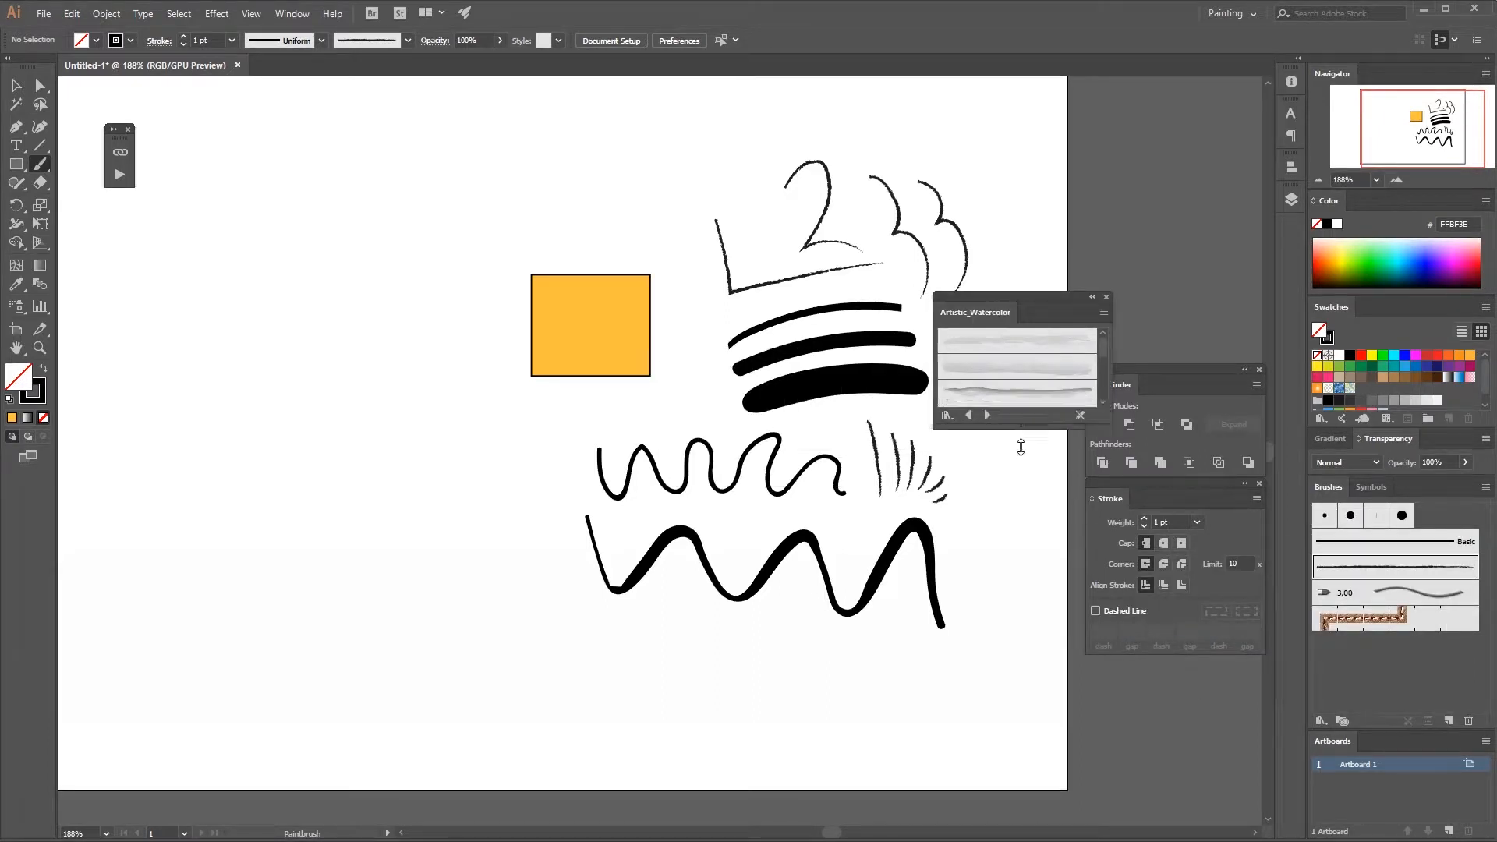
mouse_move(1021, 447)
mouse_down()
mouse_move(1028, 706)
mouse_move(1029, 671)
mouse_up()
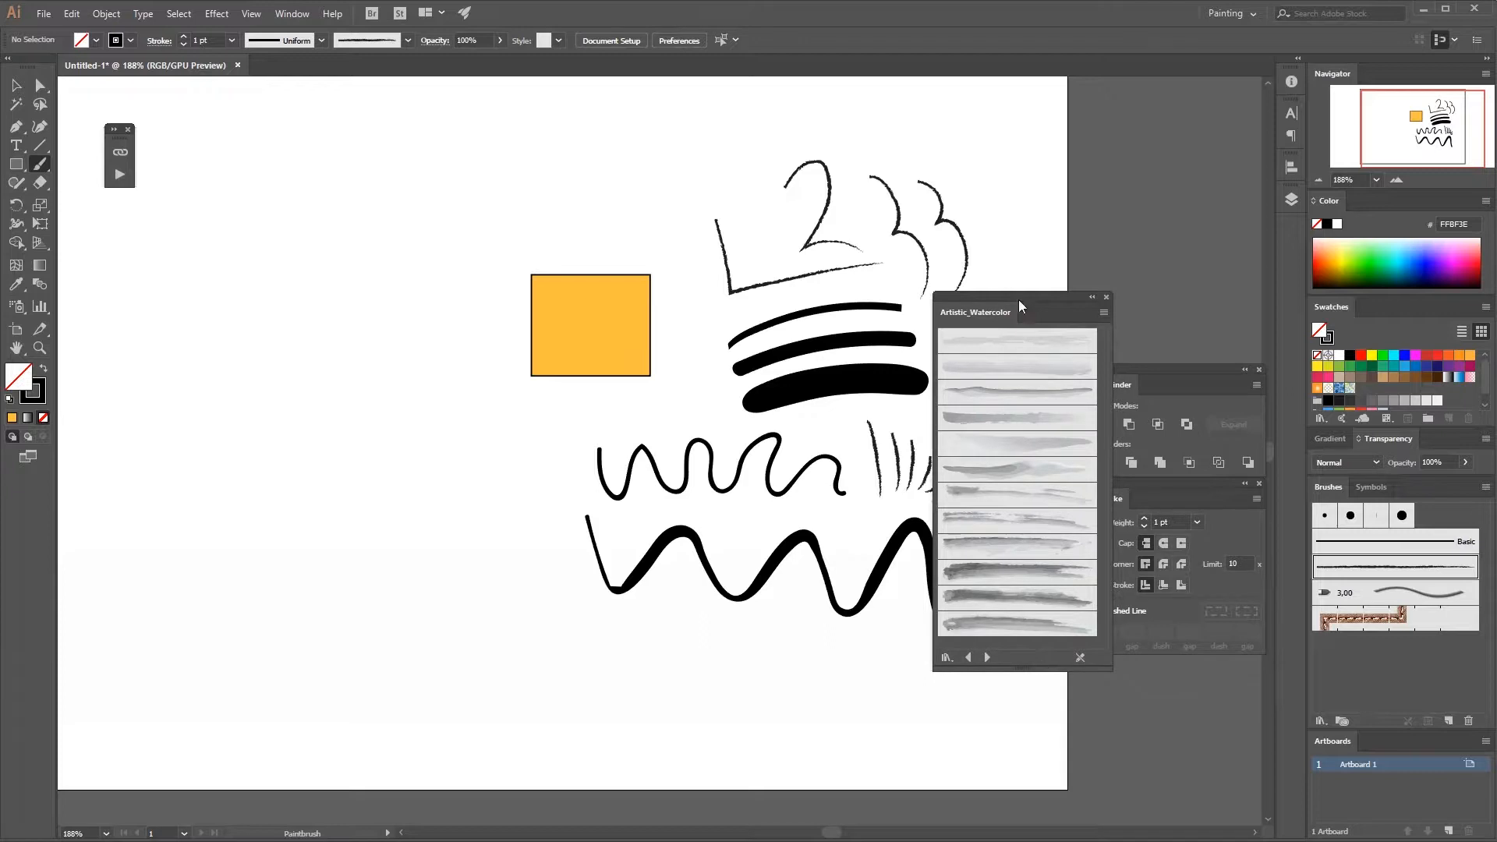
mouse_move(1019, 300)
mouse_down()
mouse_move(1135, 255)
mouse_move(1152, 218)
mouse_move(1129, 201)
mouse_up()
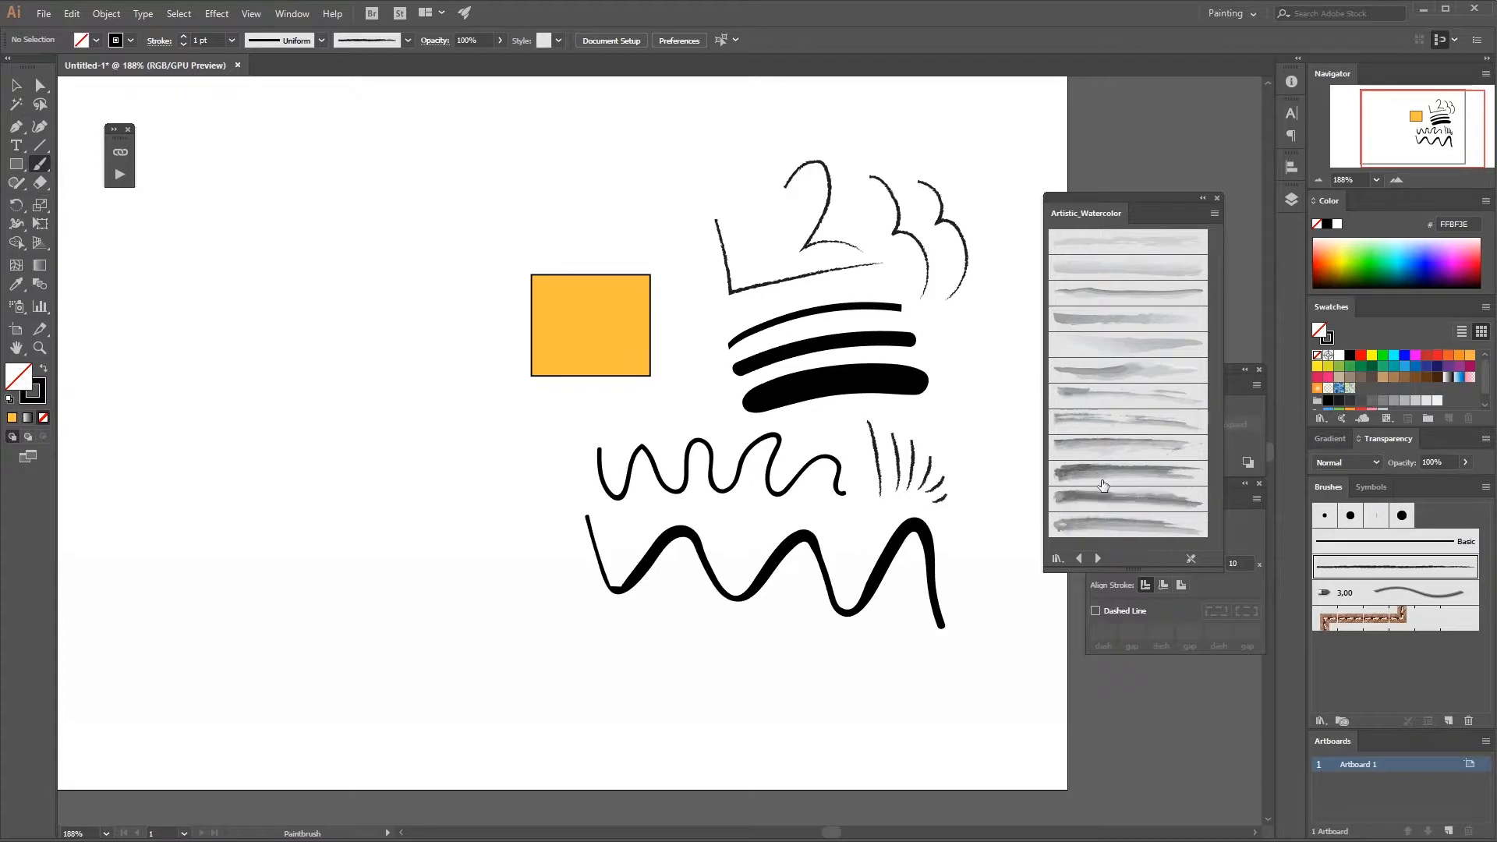
Set the stroke colour to light blue 9AD0FF and paint a short stroke below the thick wavy line with the fourth watercolor brush.
click(1089, 320)
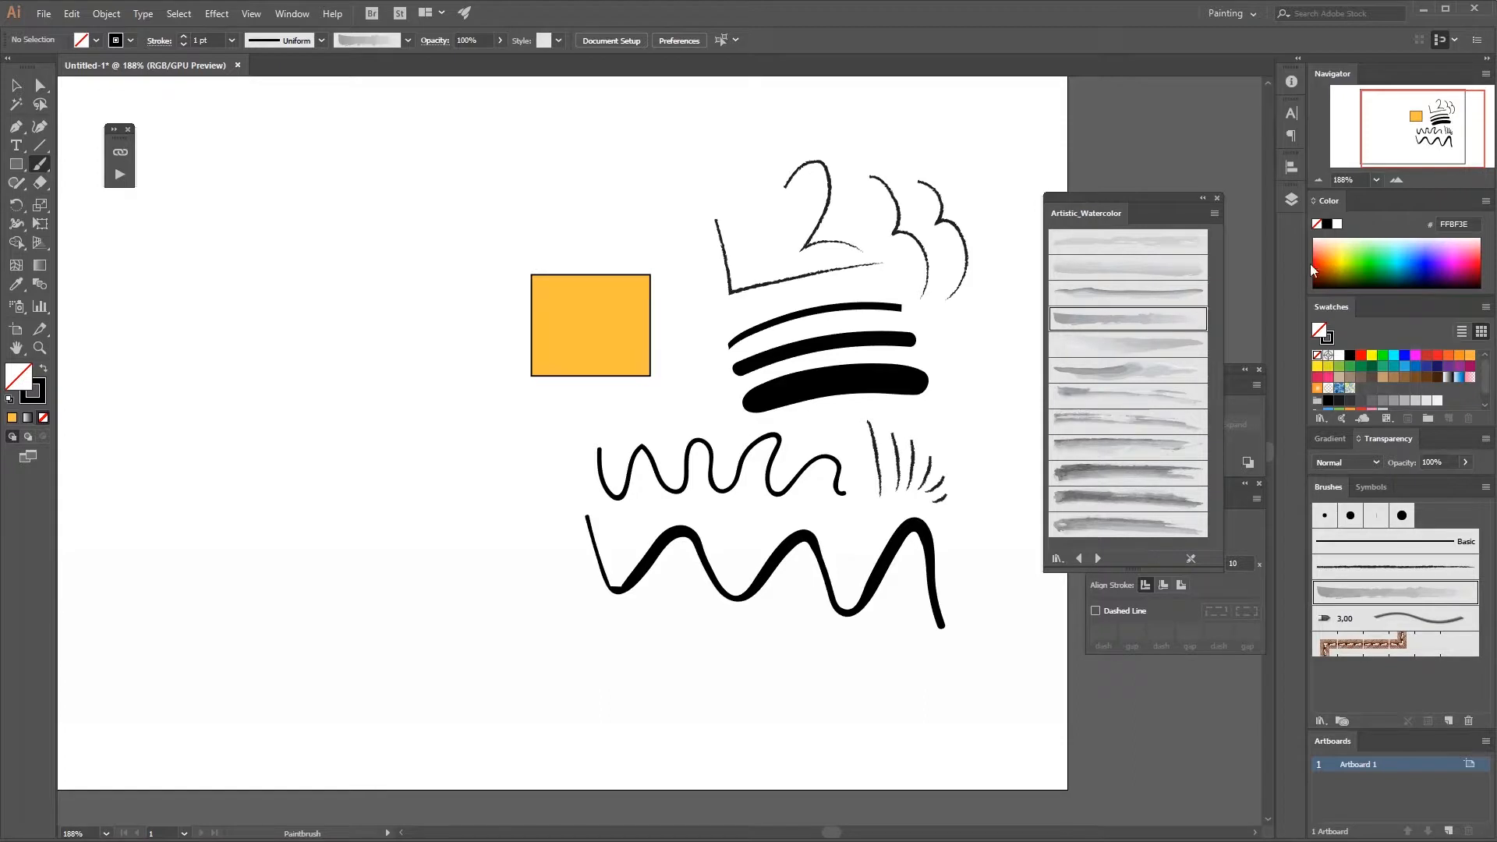
click(39, 399)
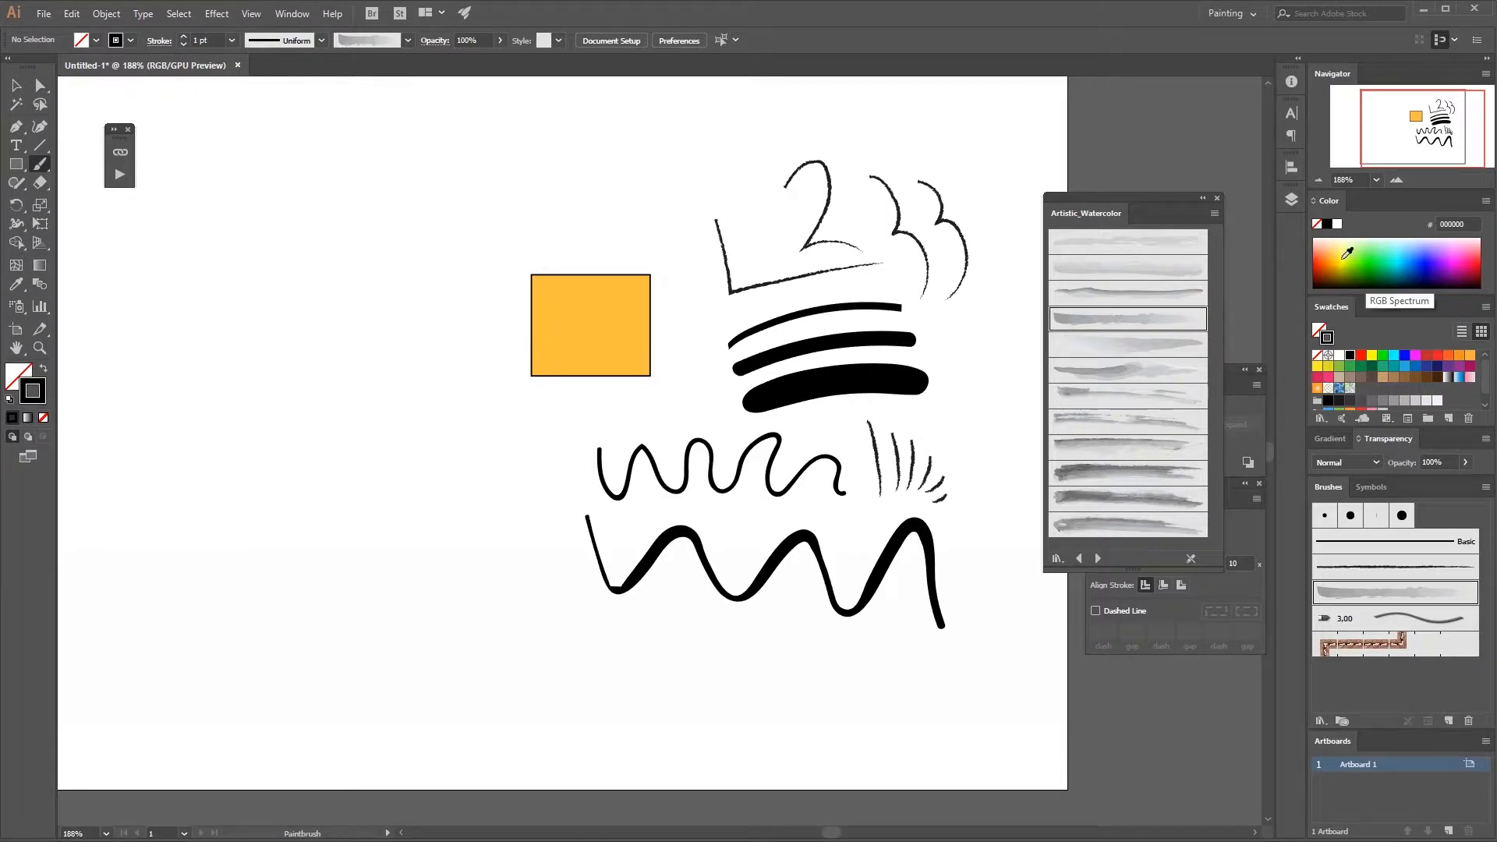
drag(1413, 241, 1413, 241)
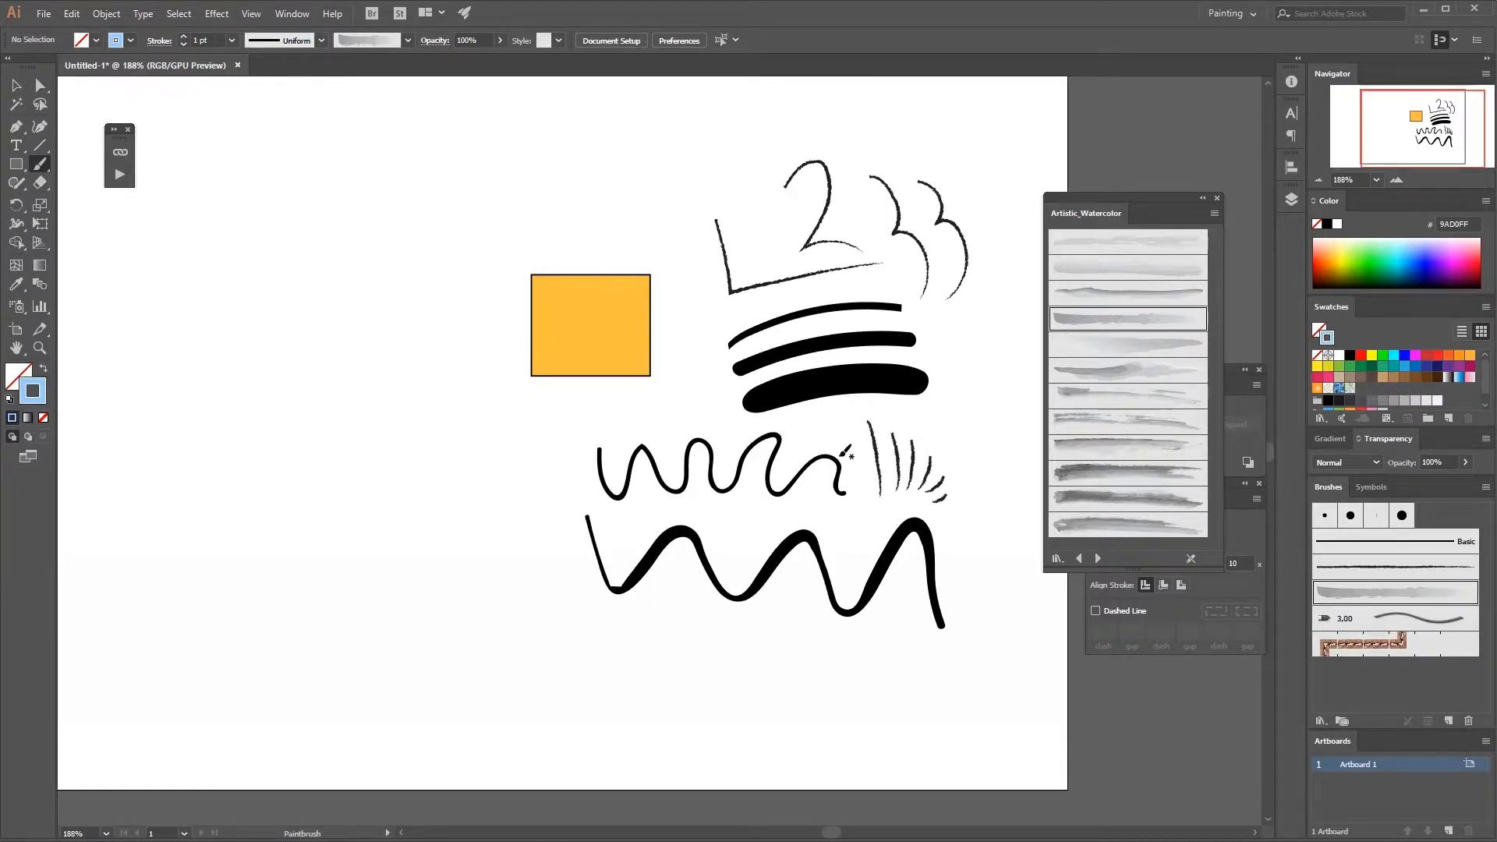
drag(686, 670, 830, 684)
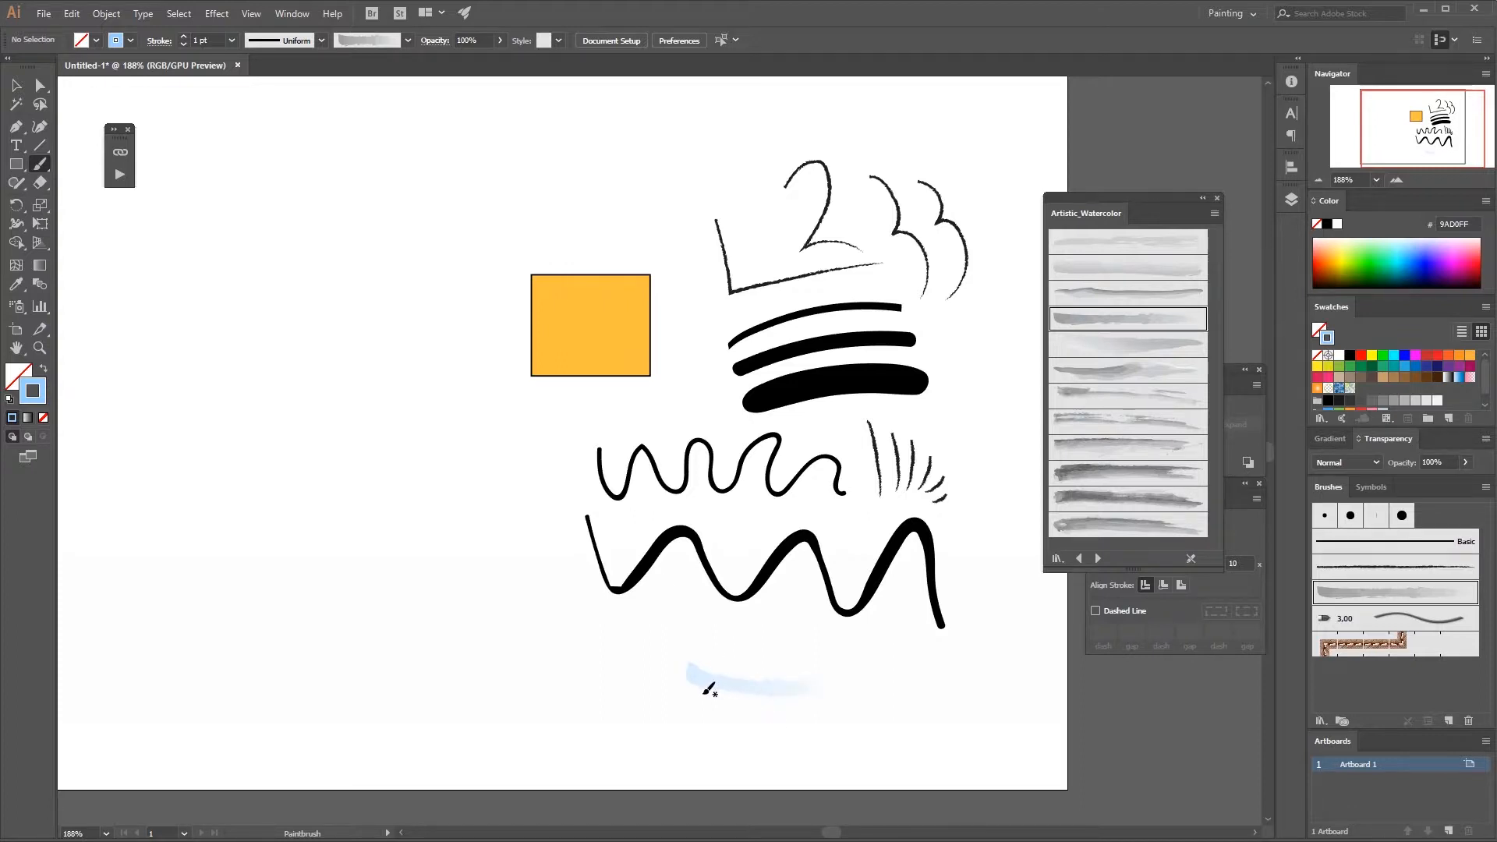
Paint two more light blue strokes, one below and one above the first, with the darker third-from-last watercolor brush.
click(1078, 476)
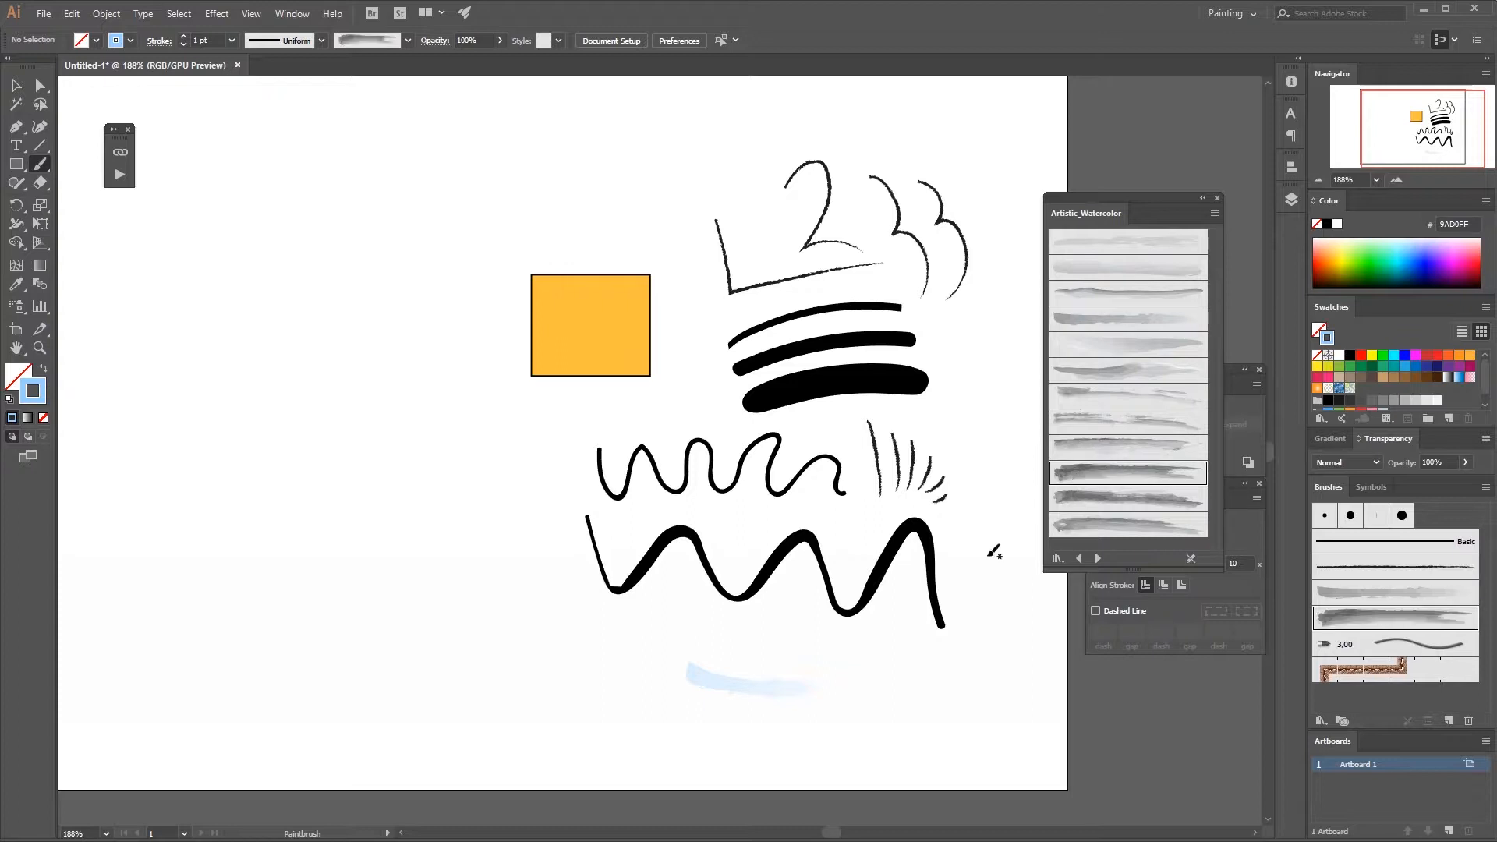
mouse_move(674, 702)
mouse_down()
mouse_move(807, 726)
mouse_move(897, 695)
mouse_up()
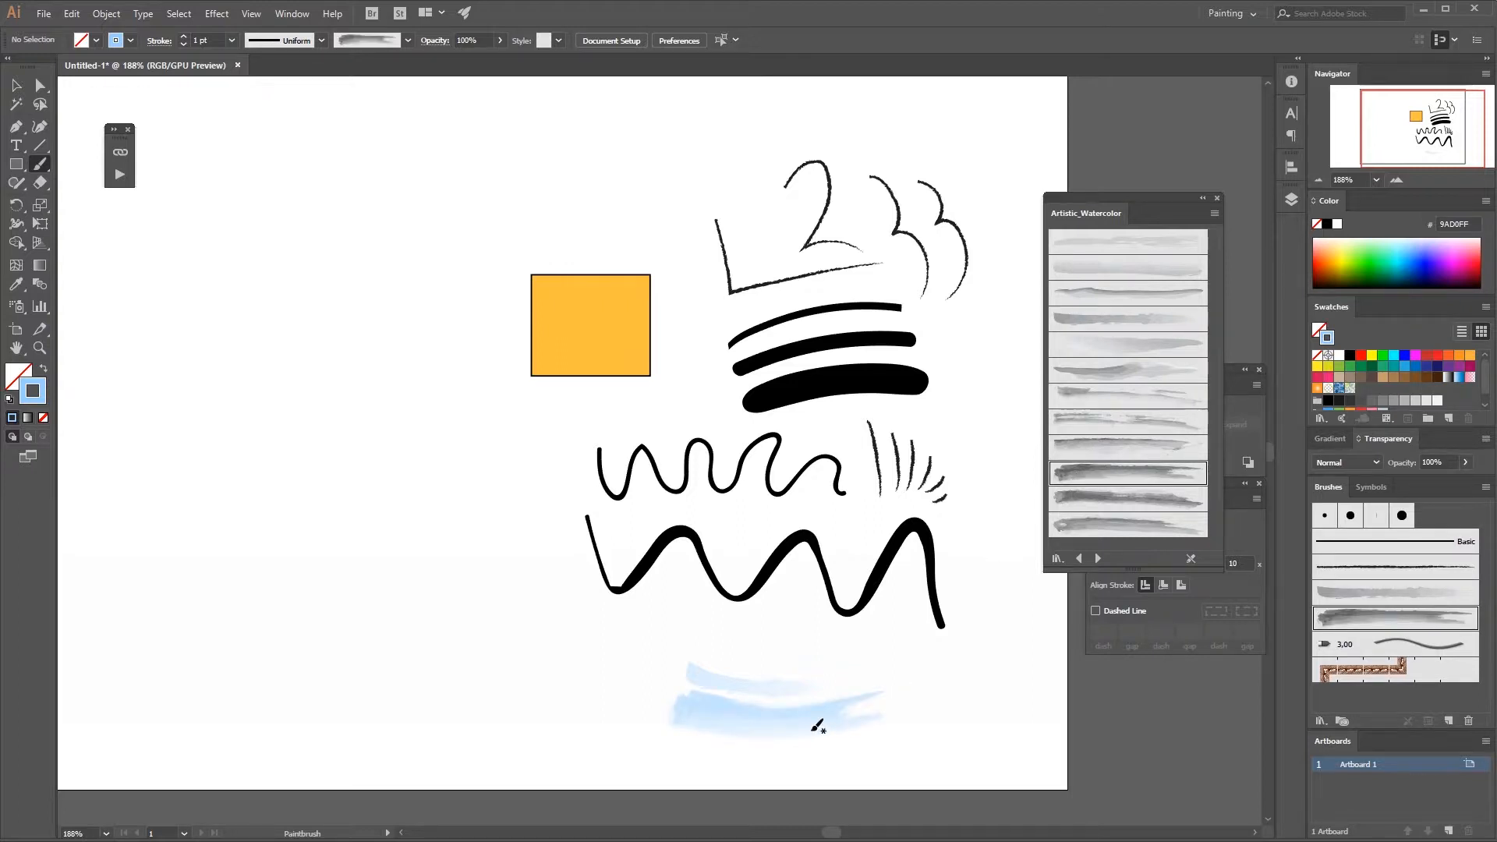
drag(720, 633, 873, 635)
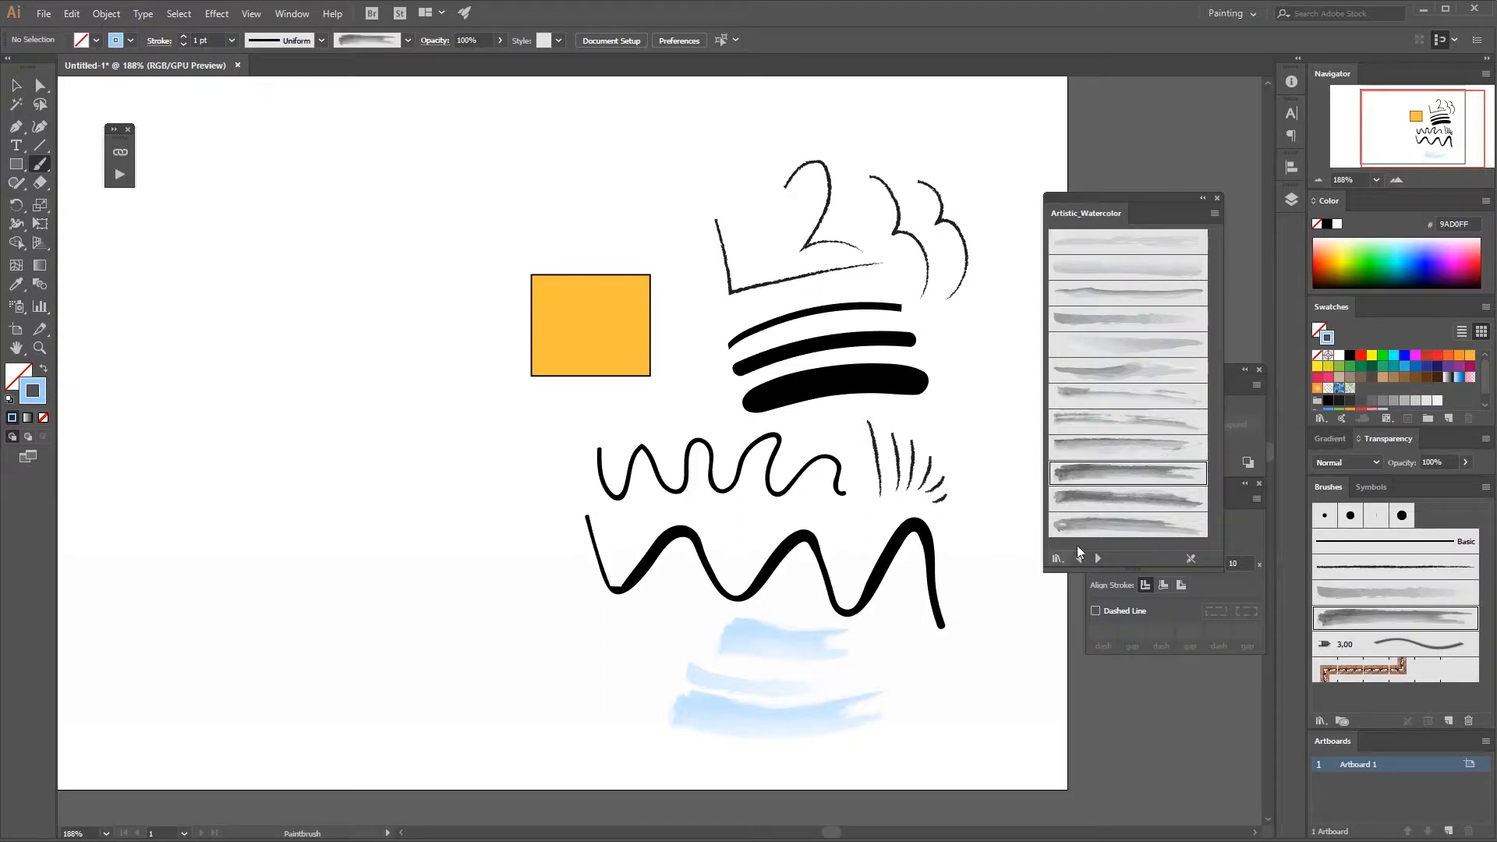
Try scribbling light blue strokes beside the existing watercolor strokes with the second-to-last watercolor brush, and undo them.
click(1102, 507)
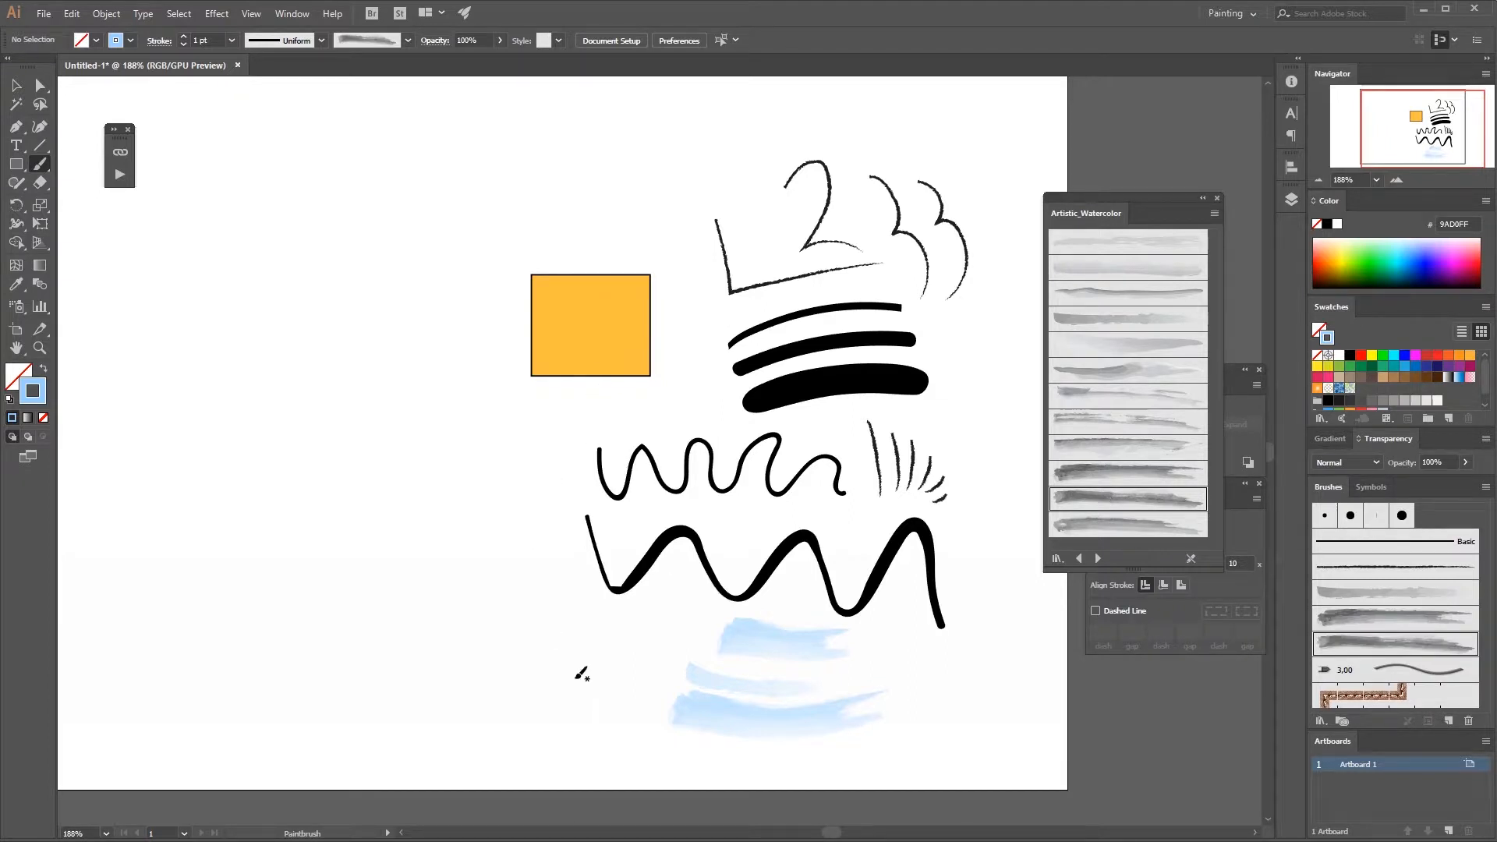
mouse_move(550, 654)
mouse_down()
mouse_move(579, 700)
mouse_move(559, 654)
mouse_move(607, 698)
mouse_move(584, 640)
mouse_move(591, 621)
mouse_move(625, 673)
mouse_move(609, 615)
mouse_move(641, 649)
mouse_move(631, 604)
mouse_move(658, 646)
mouse_up()
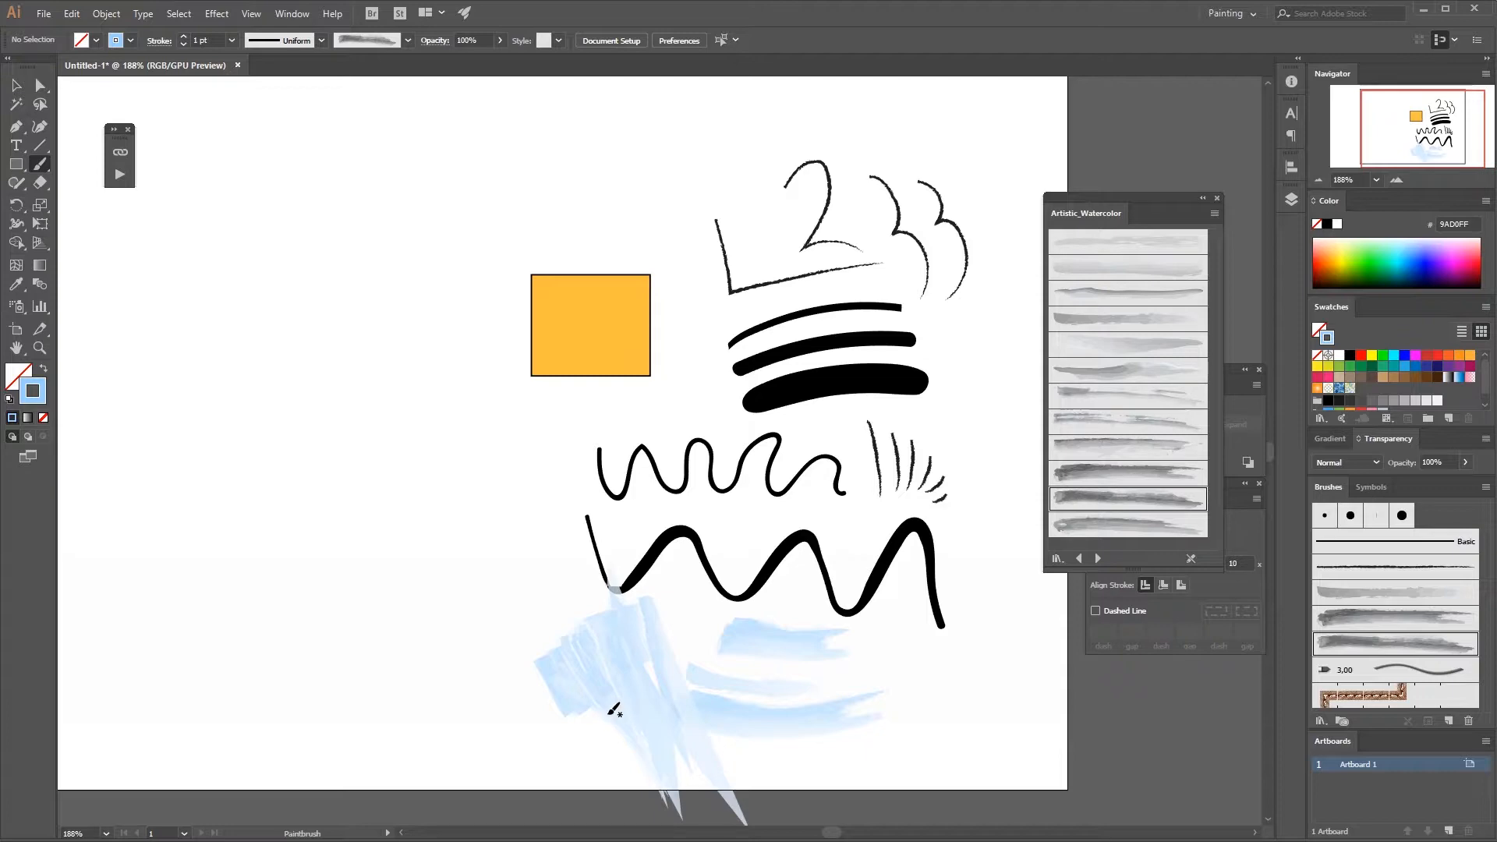
key(ctrl+z)
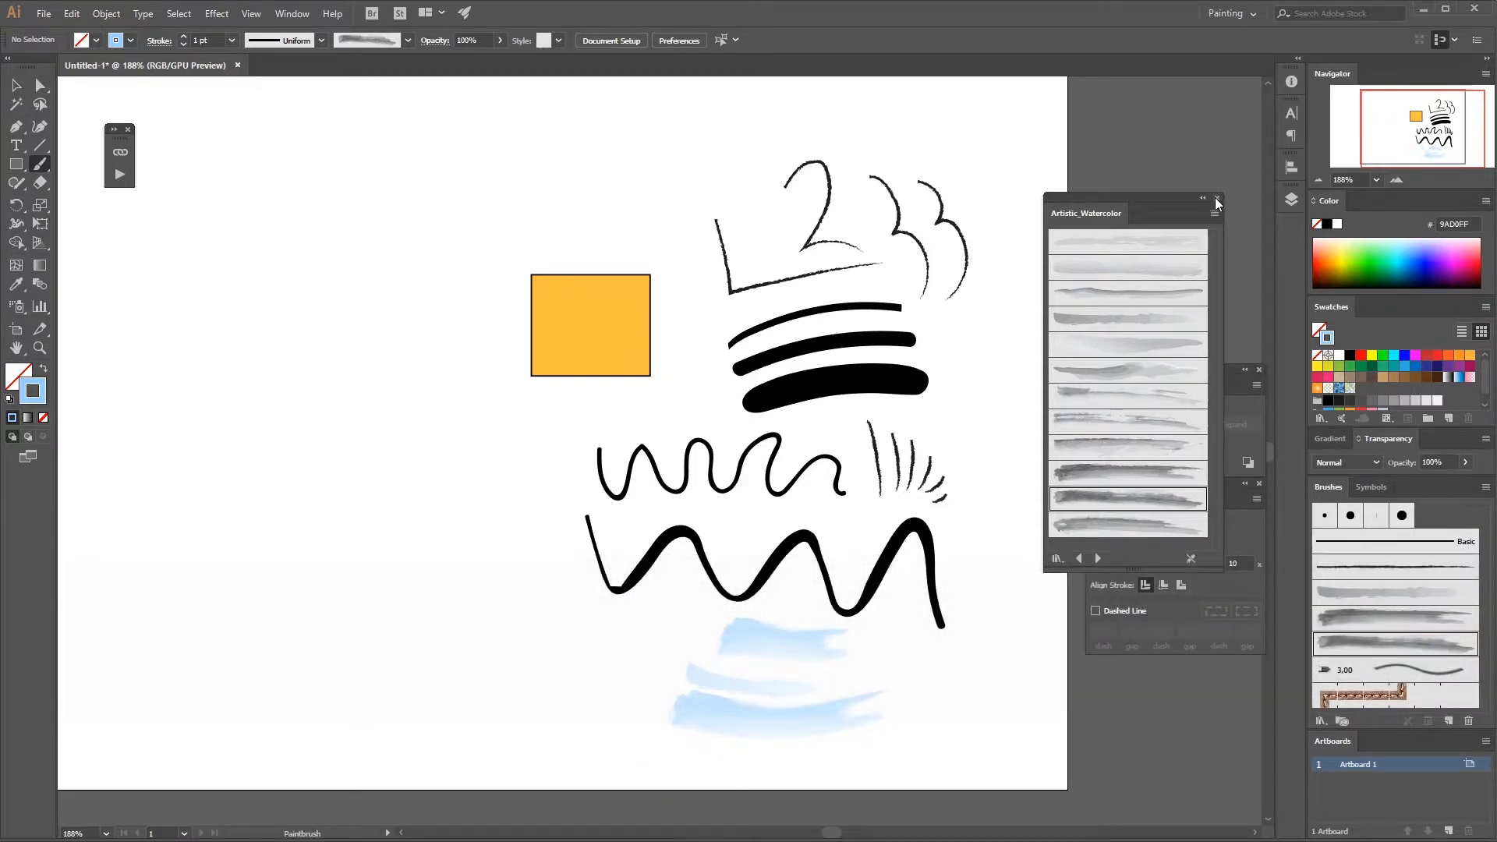
Close the watercolor brush library and set the 3 pt. Round calligraphic brush's size to 3 pt, leaving existing strokes as they are.
click(1216, 198)
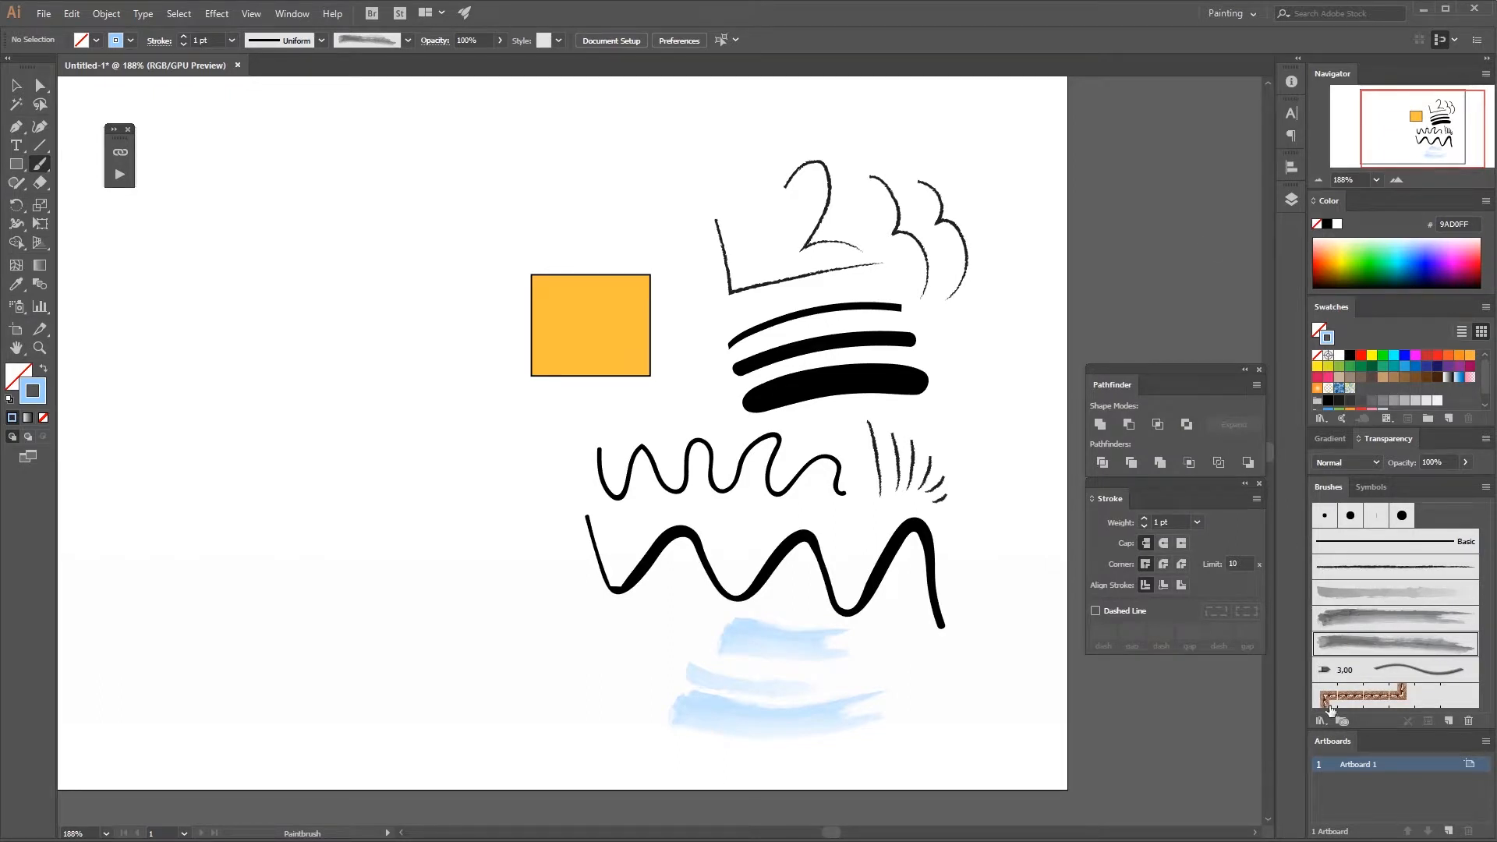
click(1359, 546)
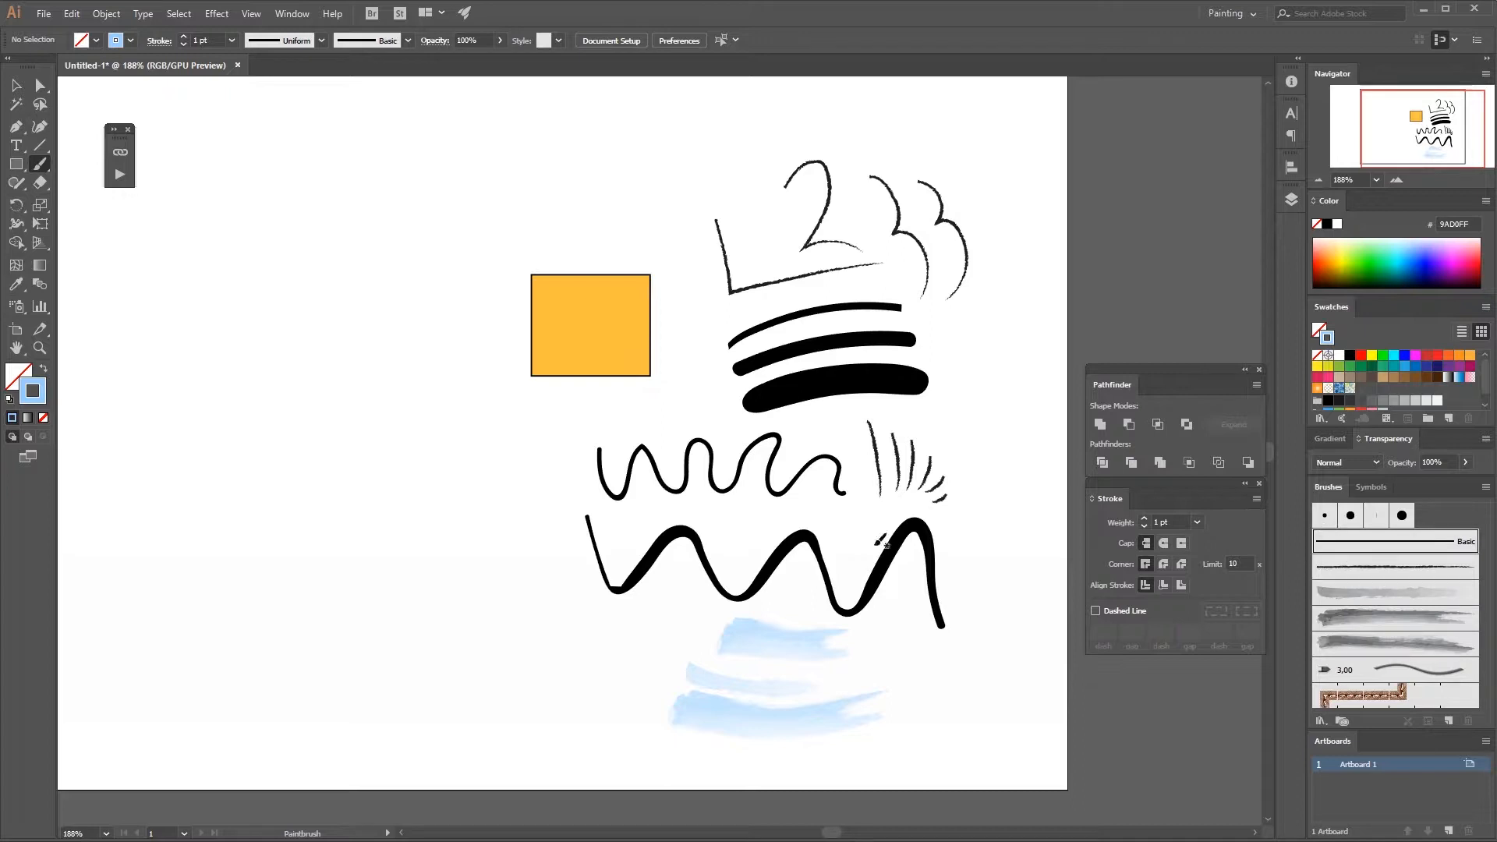
click(1325, 517)
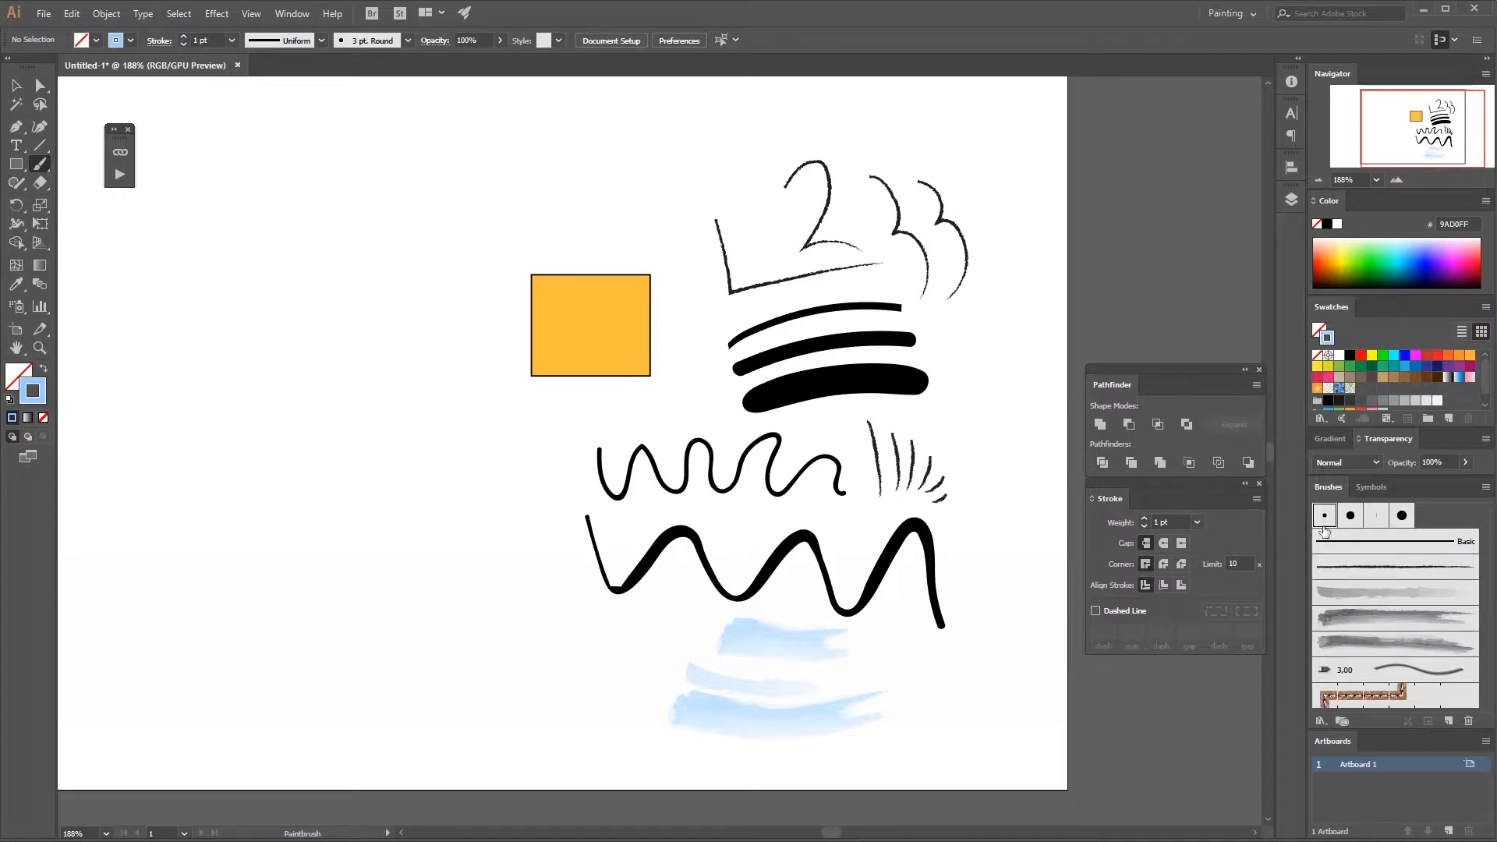
double_click(1325, 517)
double_click(849, 457)
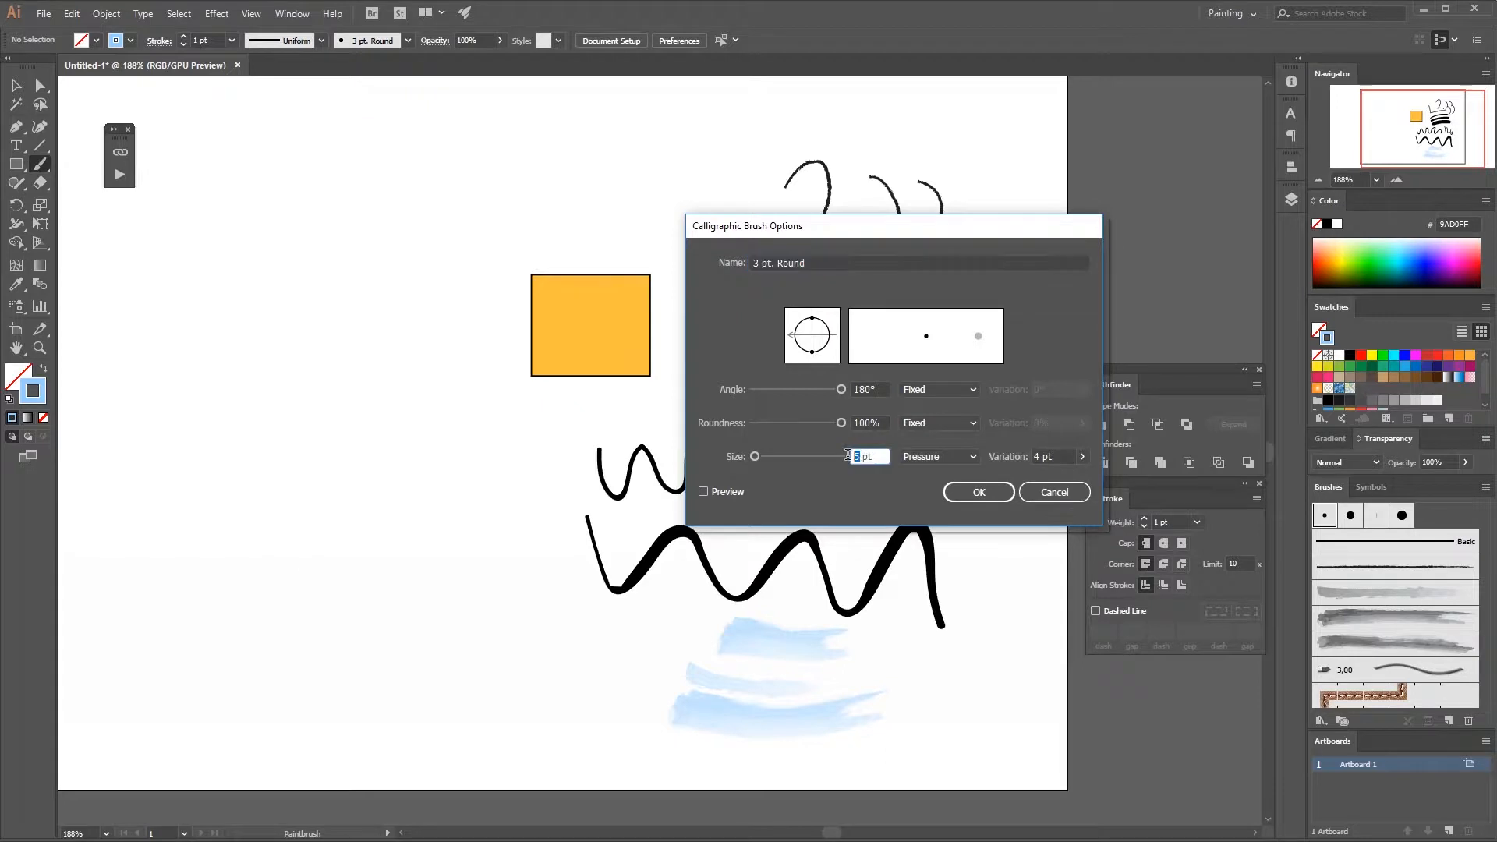
text(3)
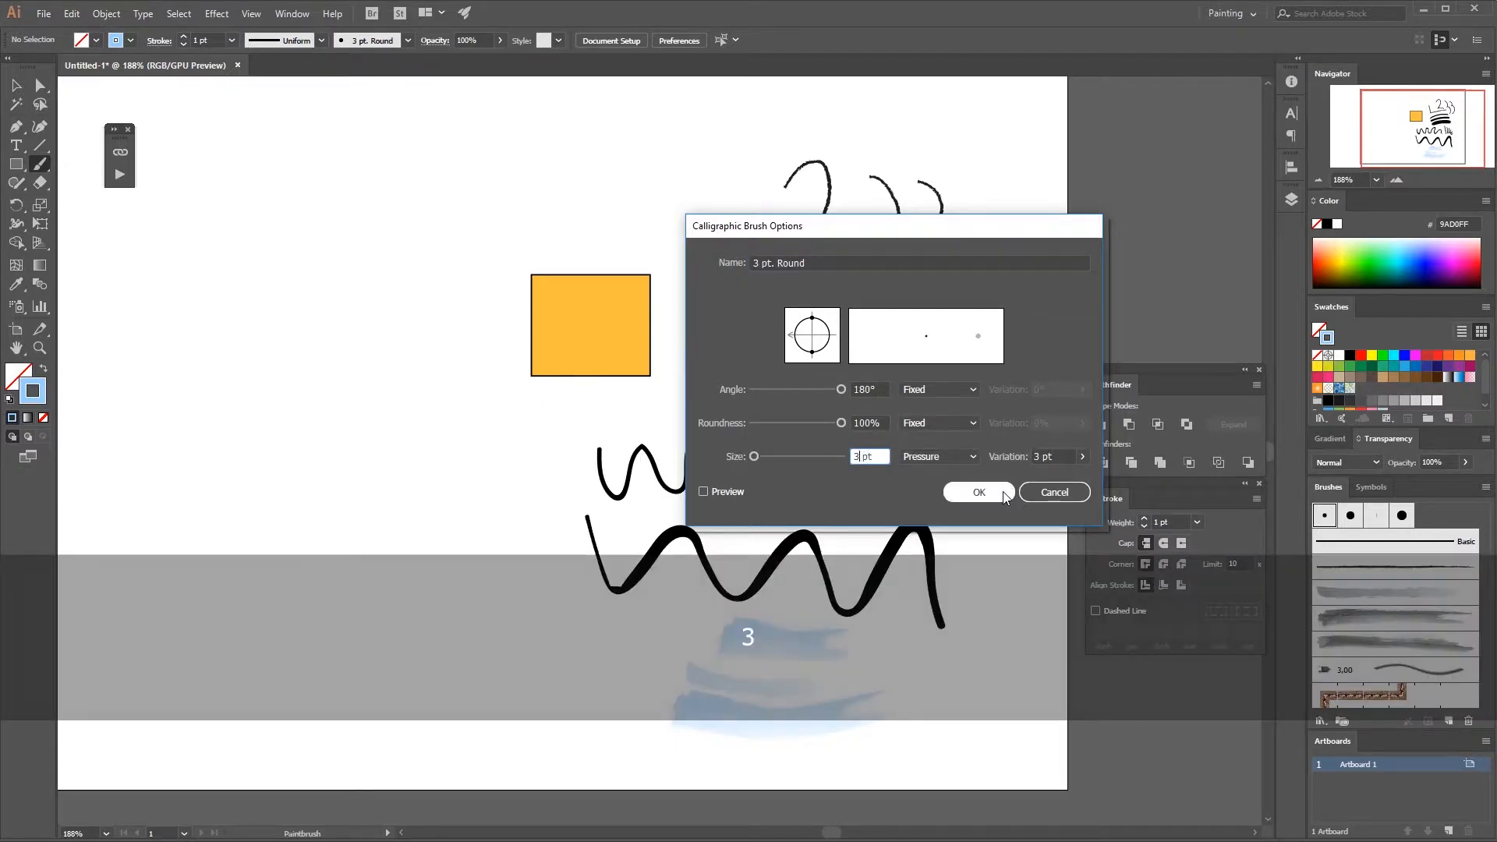
click(979, 492)
click(967, 399)
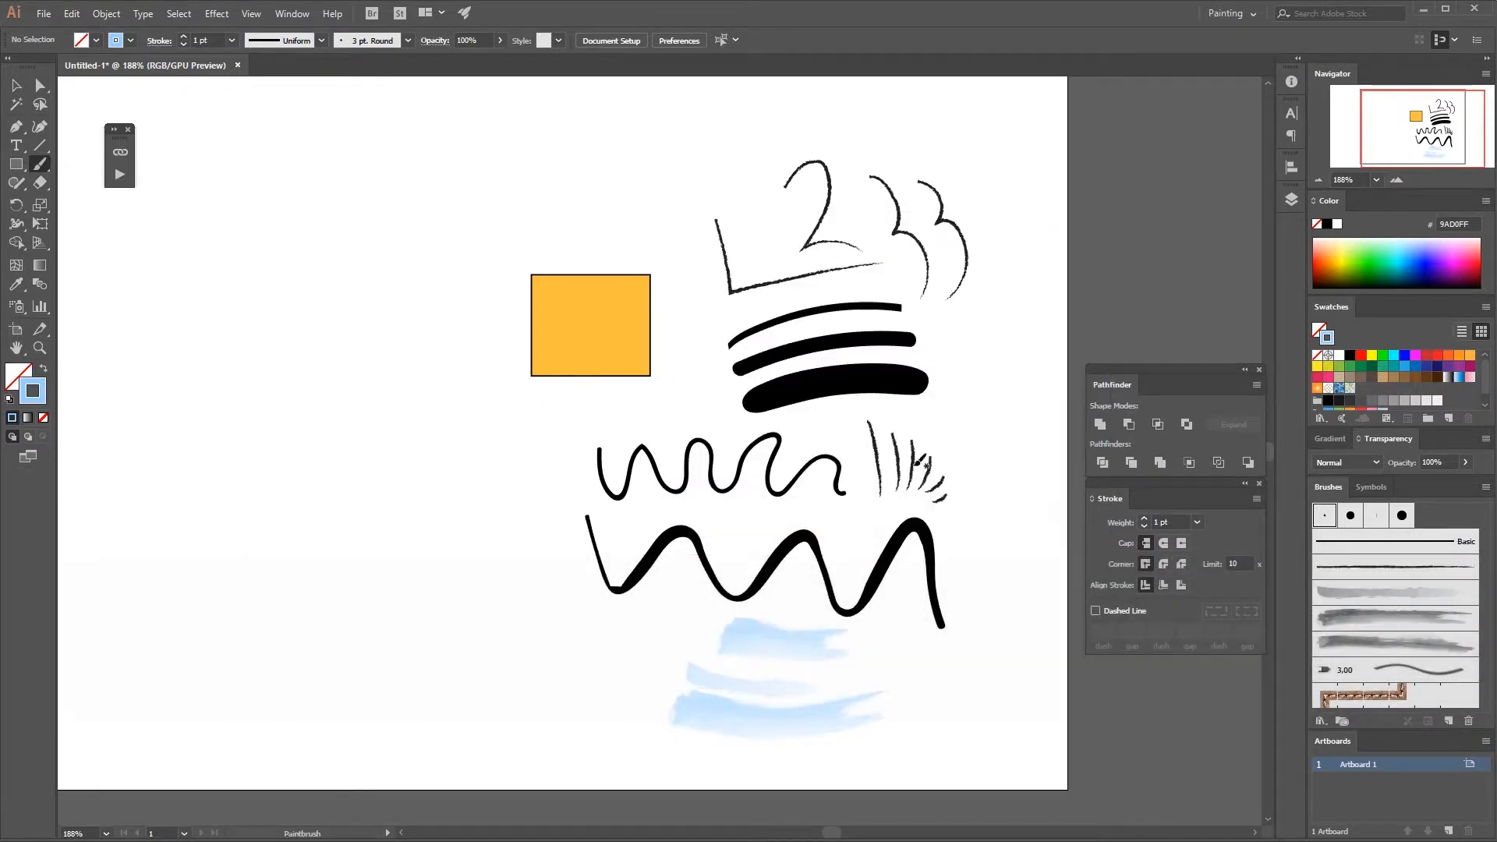
Set the stroke to black, paint two curved vertical strokes beside the three thick arcs, and check their paths in Outline view.
click(1326, 225)
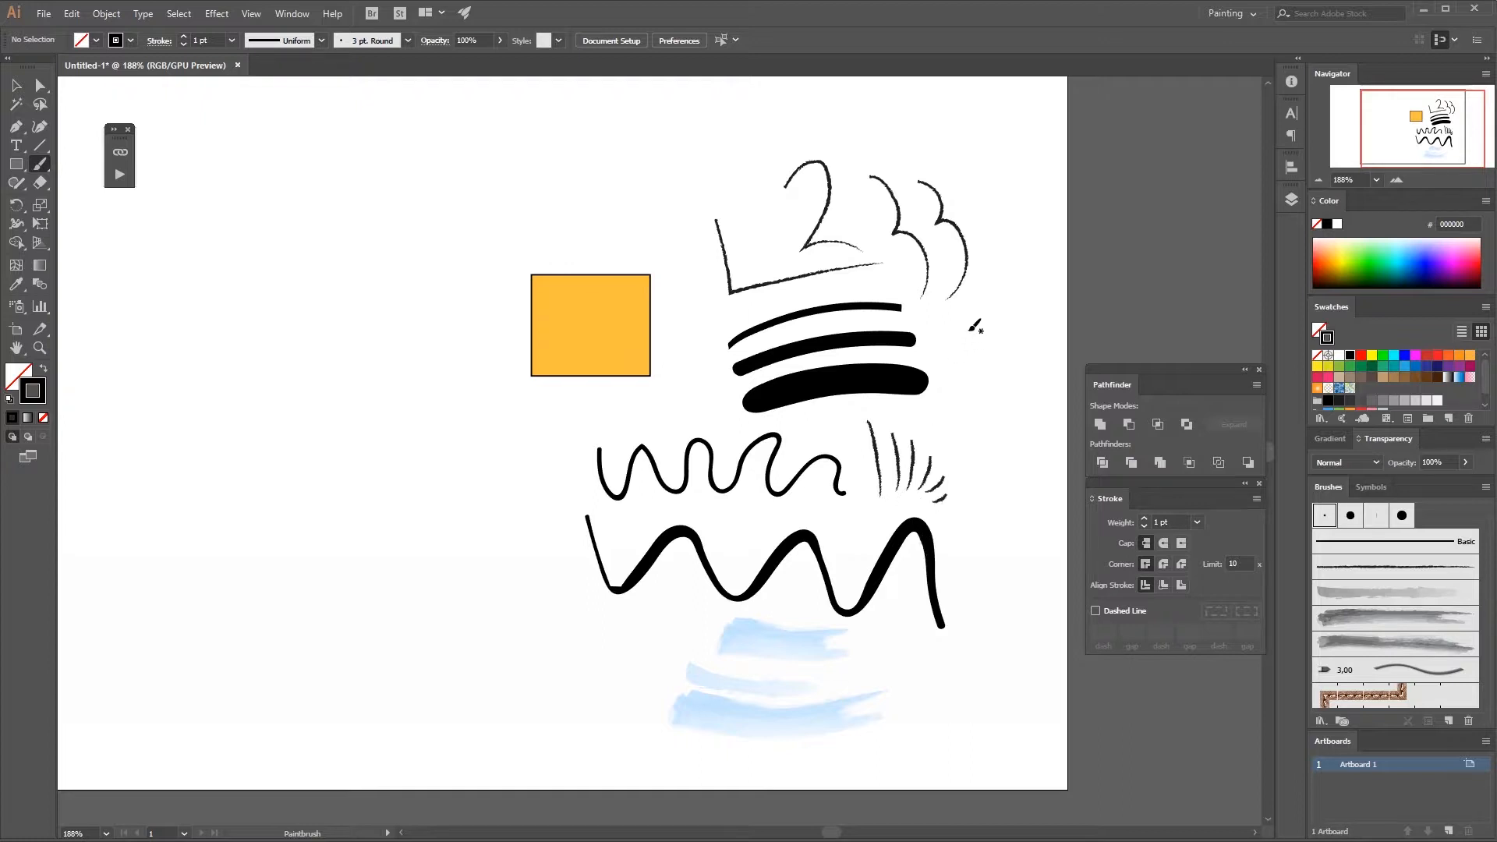
mouse_move(967, 328)
mouse_down()
mouse_move(974, 443)
mouse_move(1005, 425)
mouse_move(988, 472)
mouse_up()
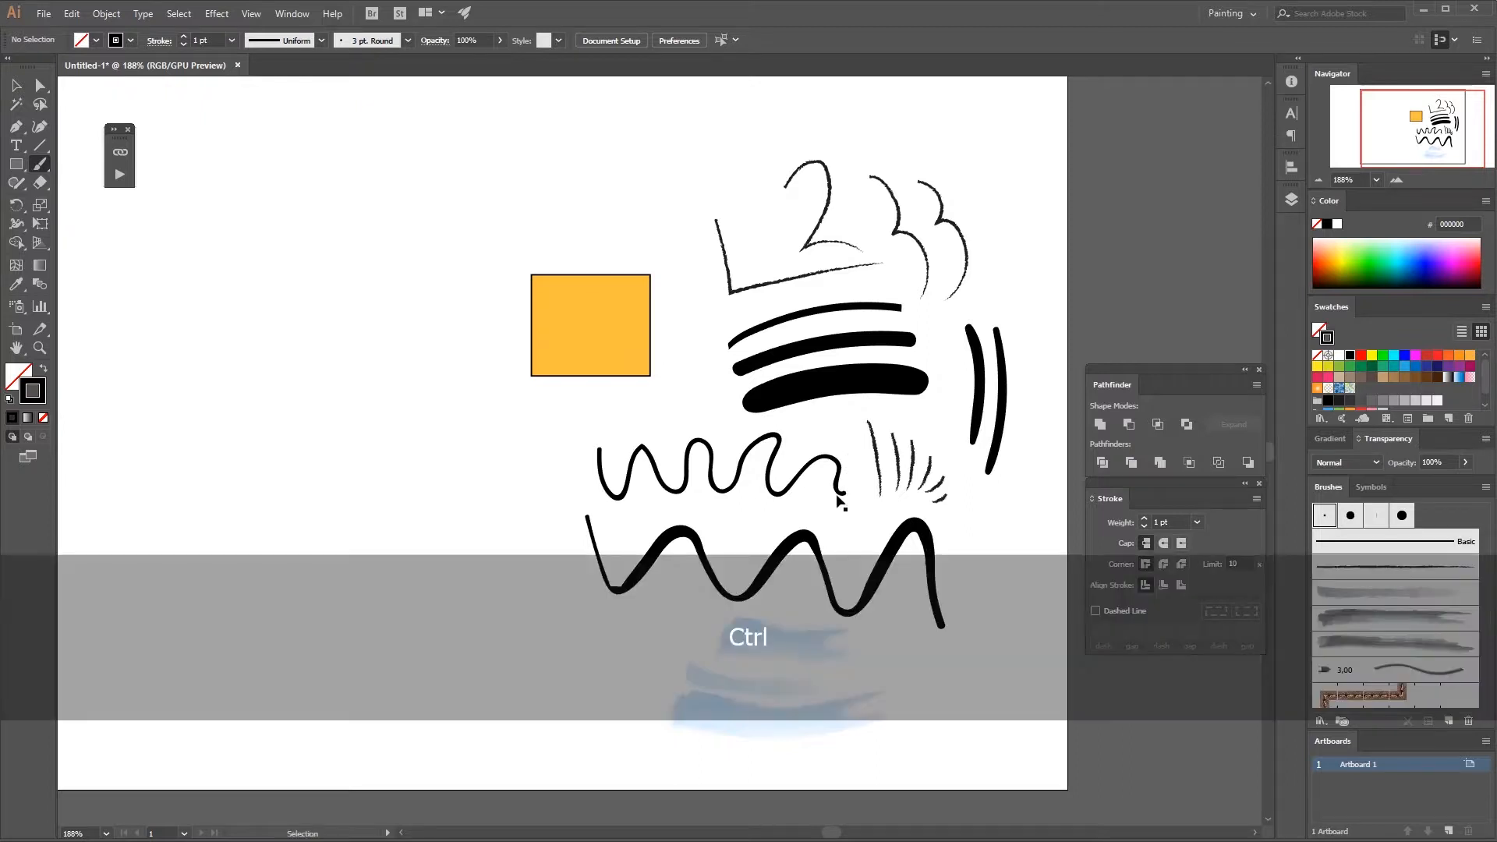
key(ctrl+y)
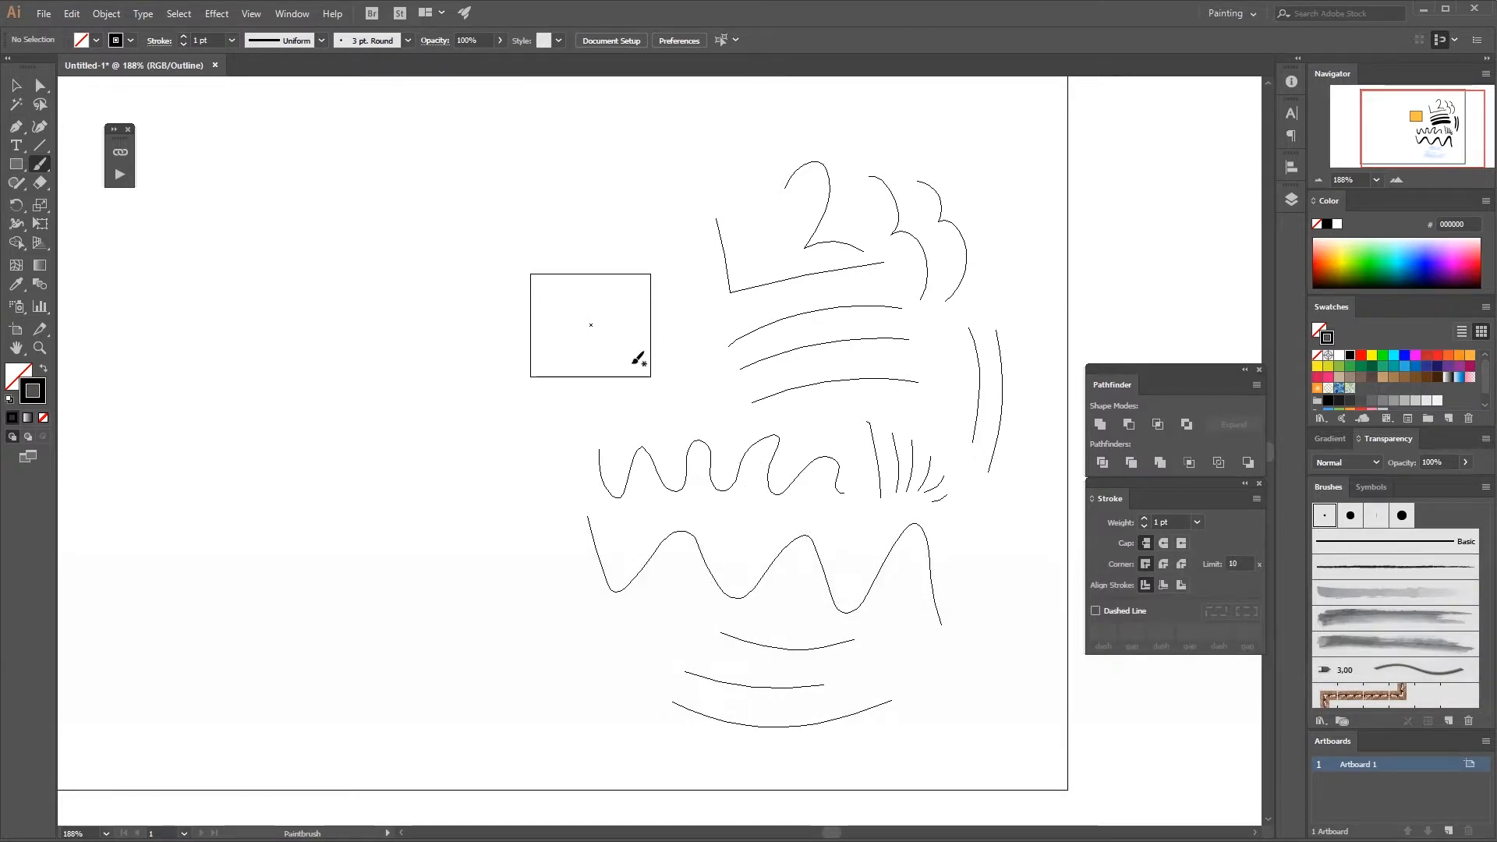
key(ctrl+y)
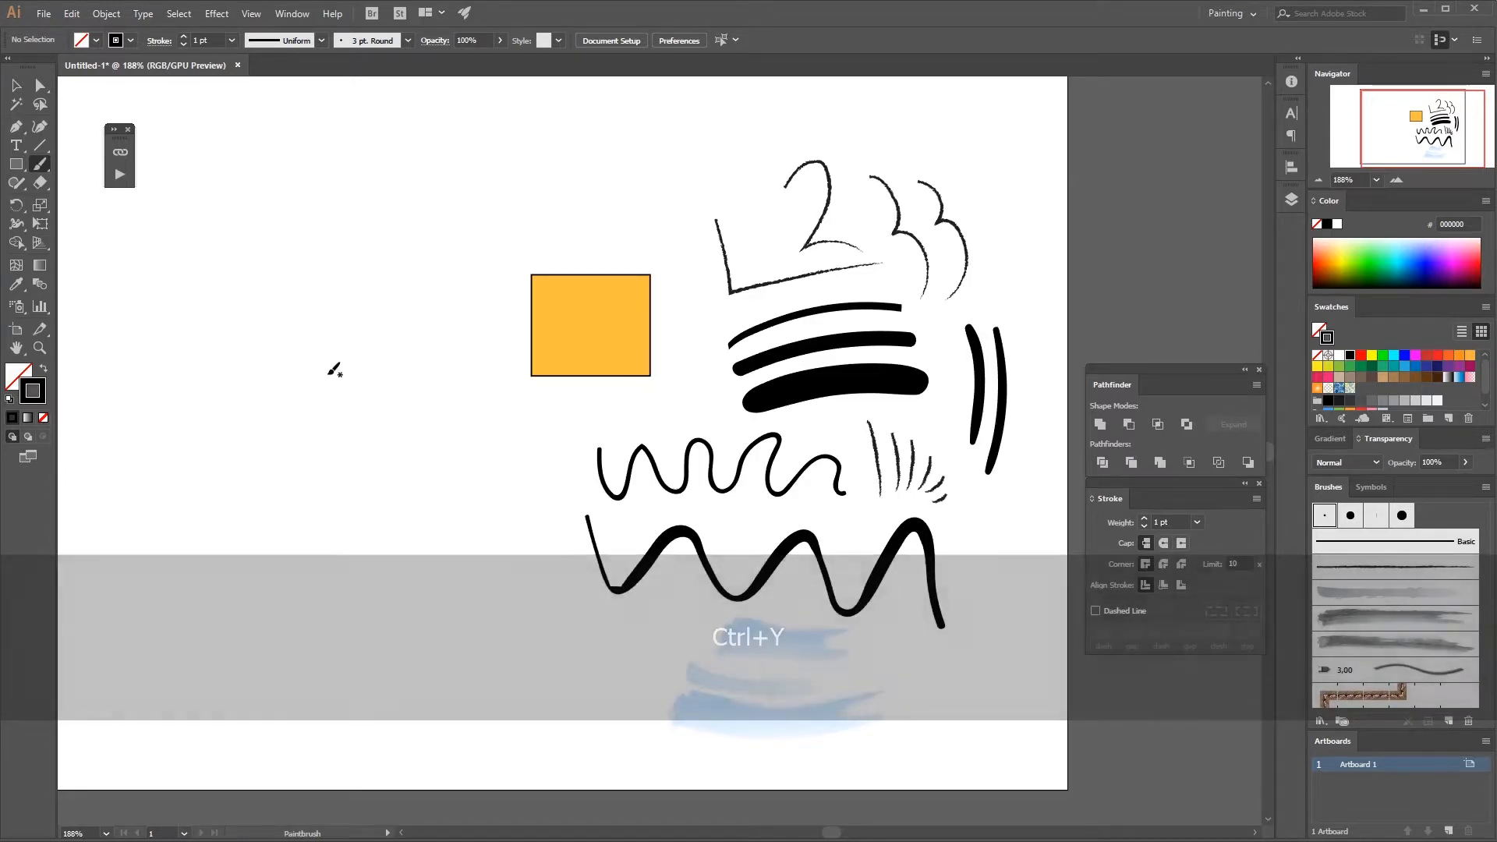
Paint a solid black oval below the orange rectangle with the Blob Brush tool.
key(alt)
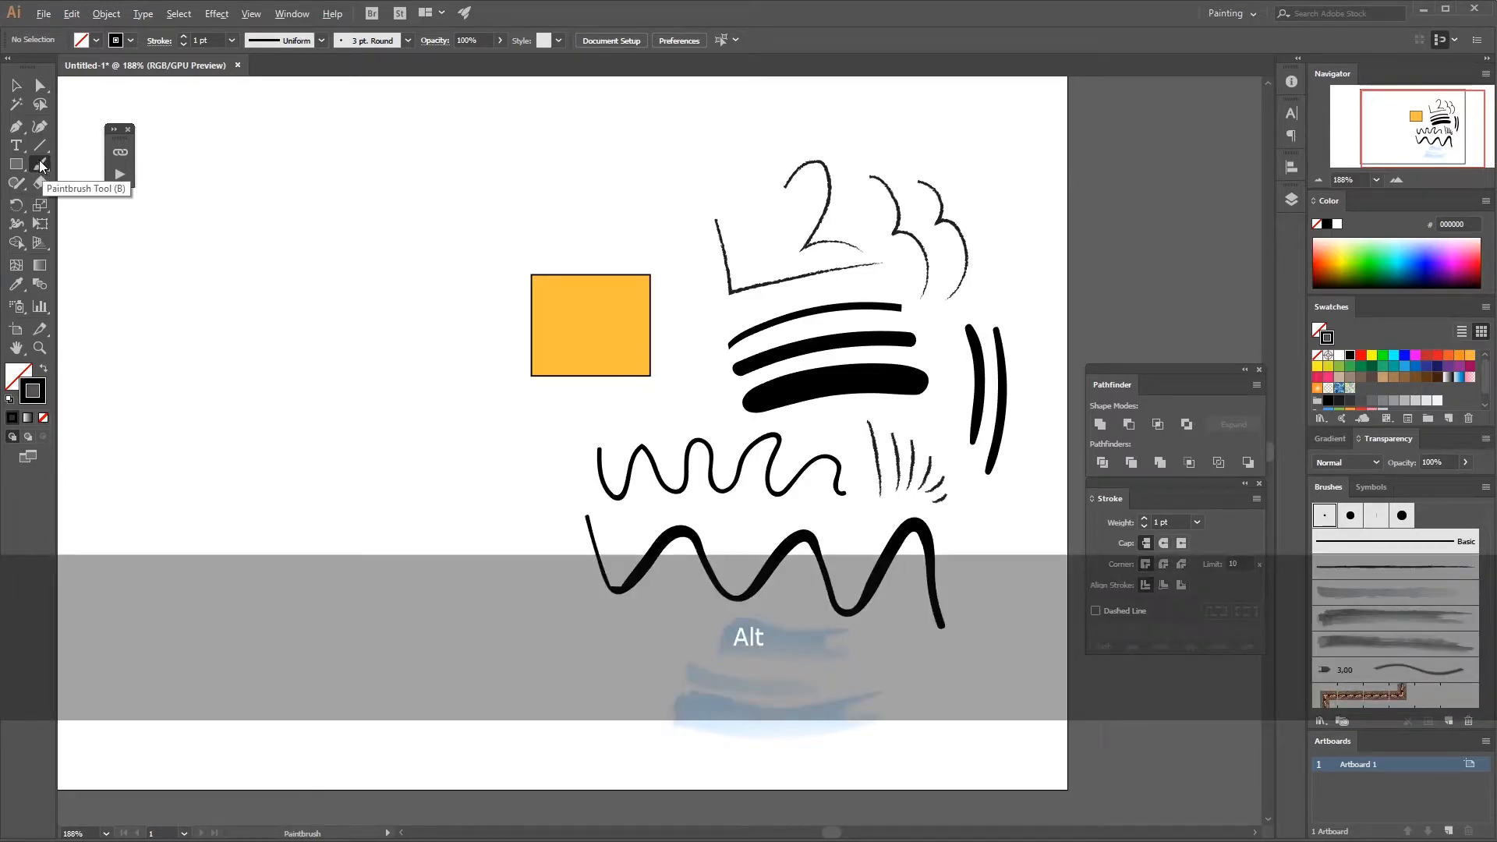
alt+click(41, 167)
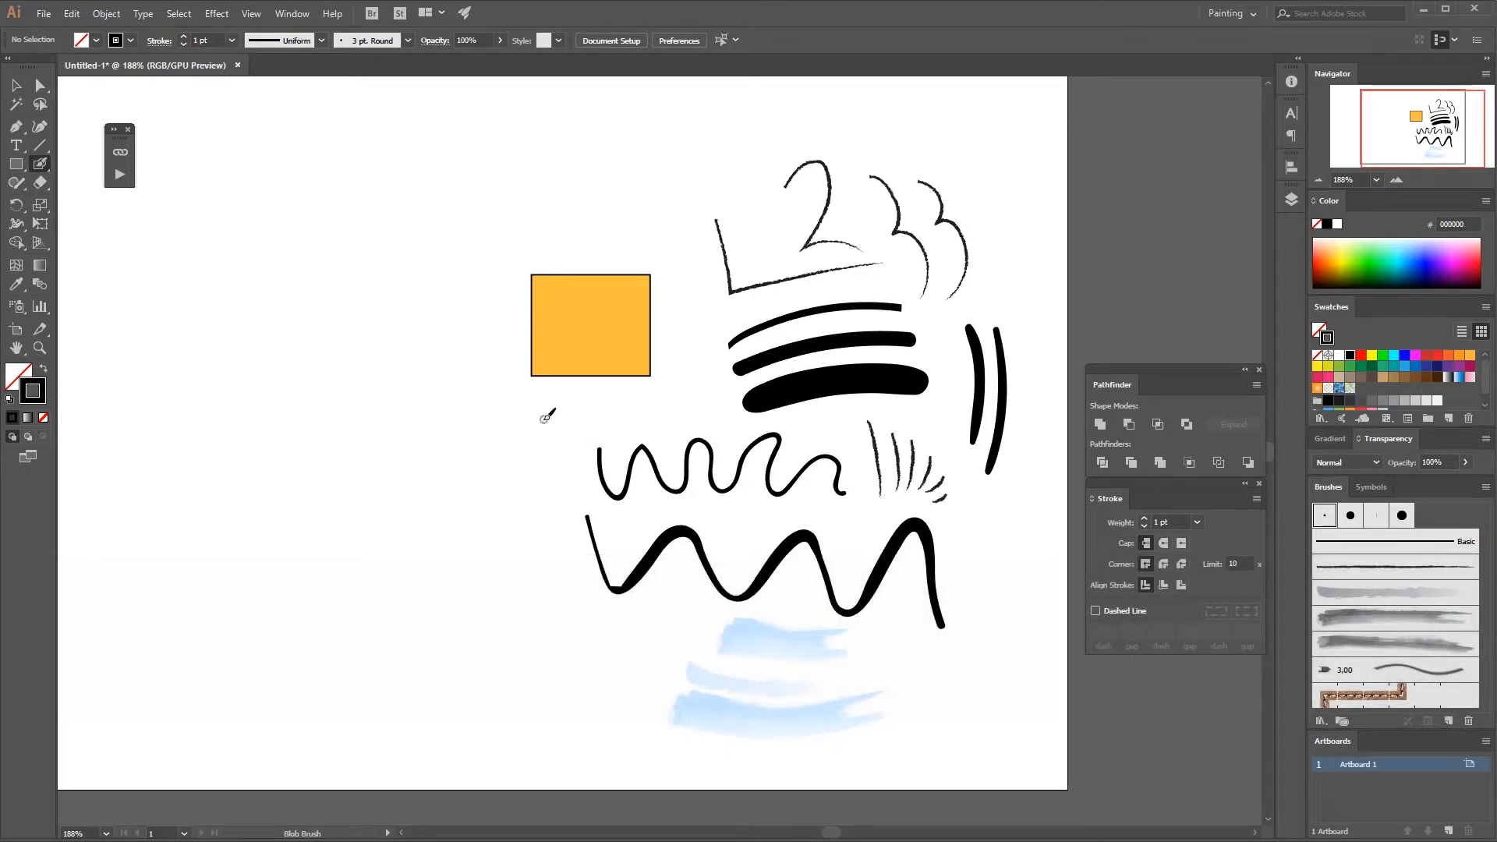
mouse_move(546, 419)
mouse_down()
mouse_move(530, 437)
mouse_move(548, 425)
mouse_move(538, 465)
mouse_move(558, 437)
mouse_move(546, 475)
mouse_move(524, 460)
mouse_move(555, 471)
mouse_move(568, 422)
mouse_move(531, 439)
mouse_move(526, 474)
mouse_move(556, 472)
mouse_up()
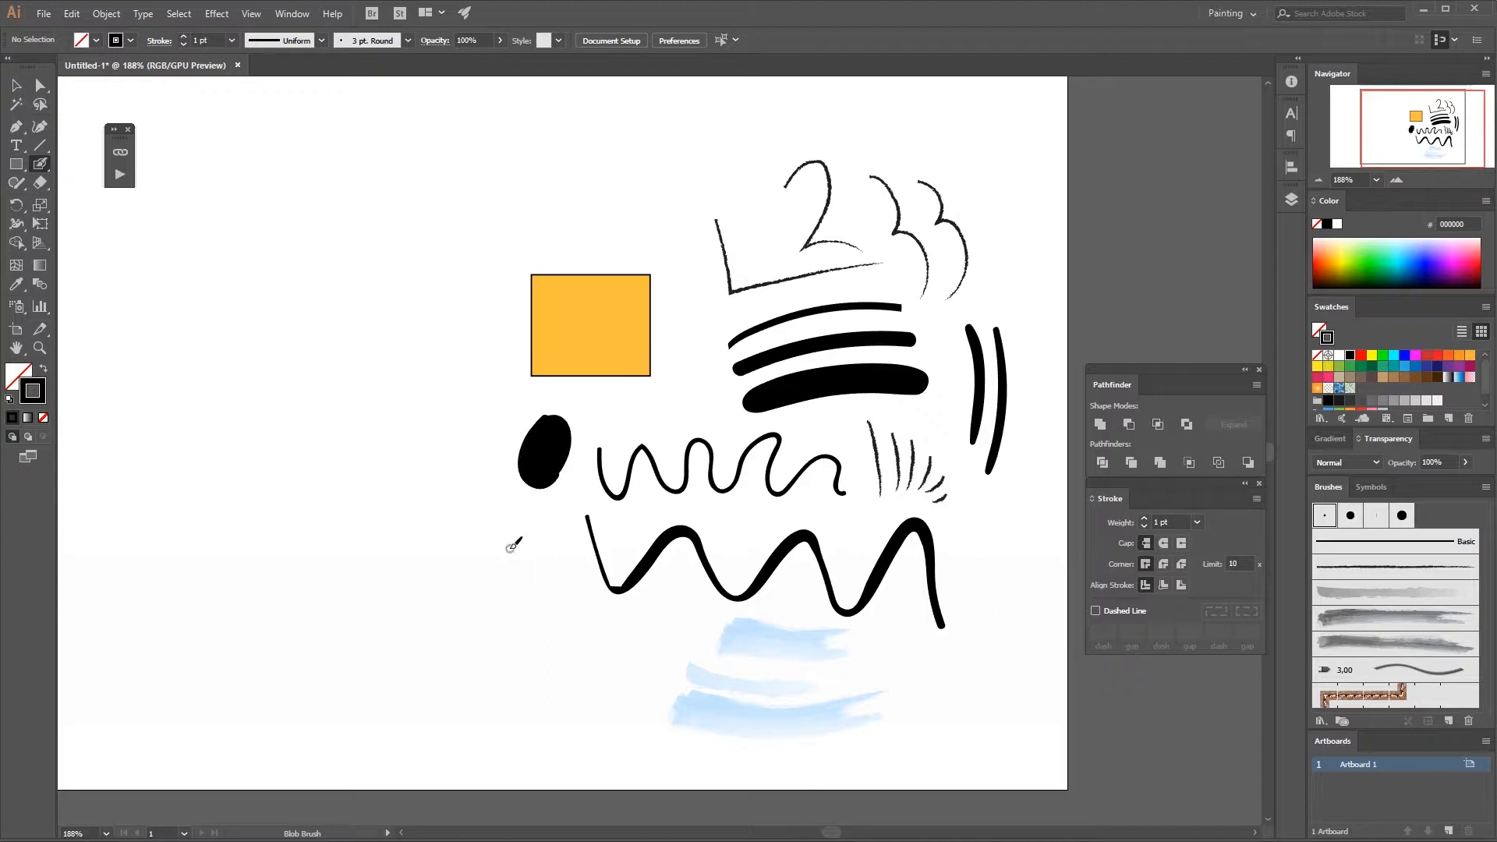
Paint a similar black oval below the first with the Paintbrush tool and compare both ovals' paths in Outline view.
key(b)
mouse_move(513, 544)
mouse_down()
mouse_move(525, 517)
mouse_move(507, 555)
mouse_move(535, 517)
mouse_move(500, 550)
mouse_move(546, 546)
mouse_move(507, 507)
mouse_move(530, 502)
mouse_up()
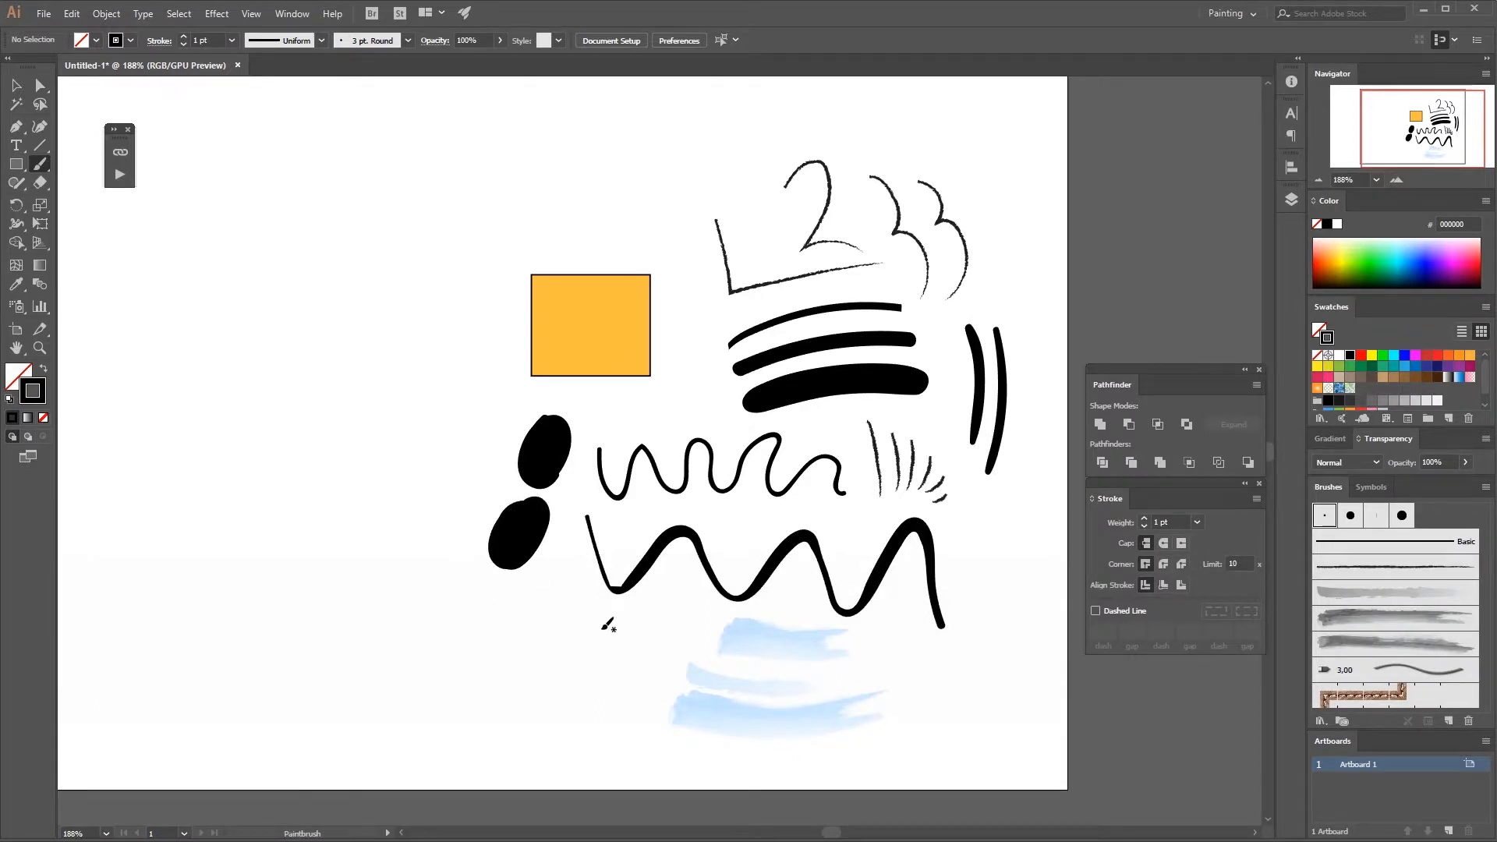
key(ctrl+y)
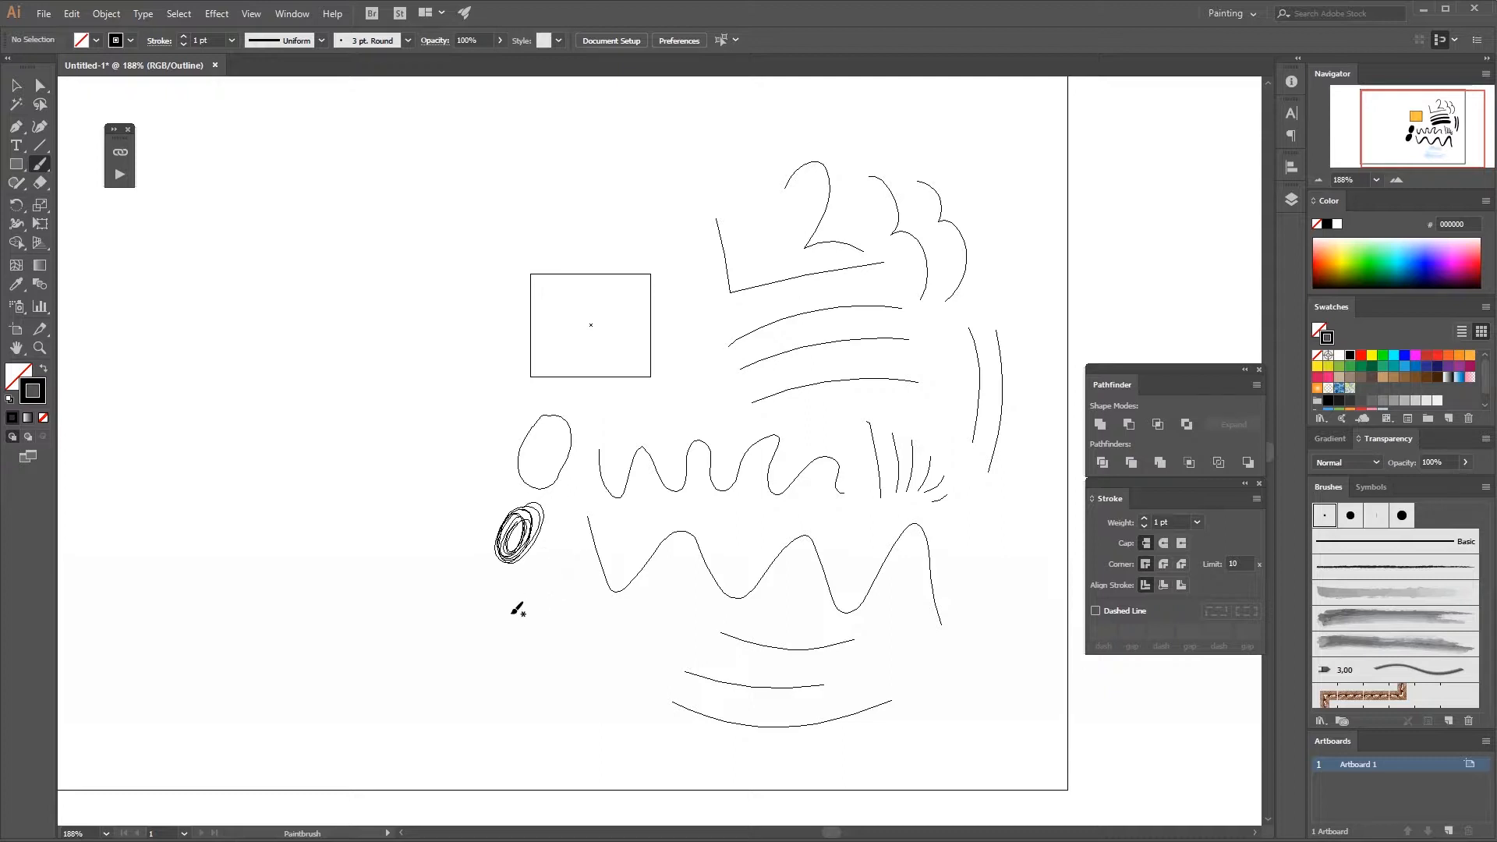
key(ctrl)
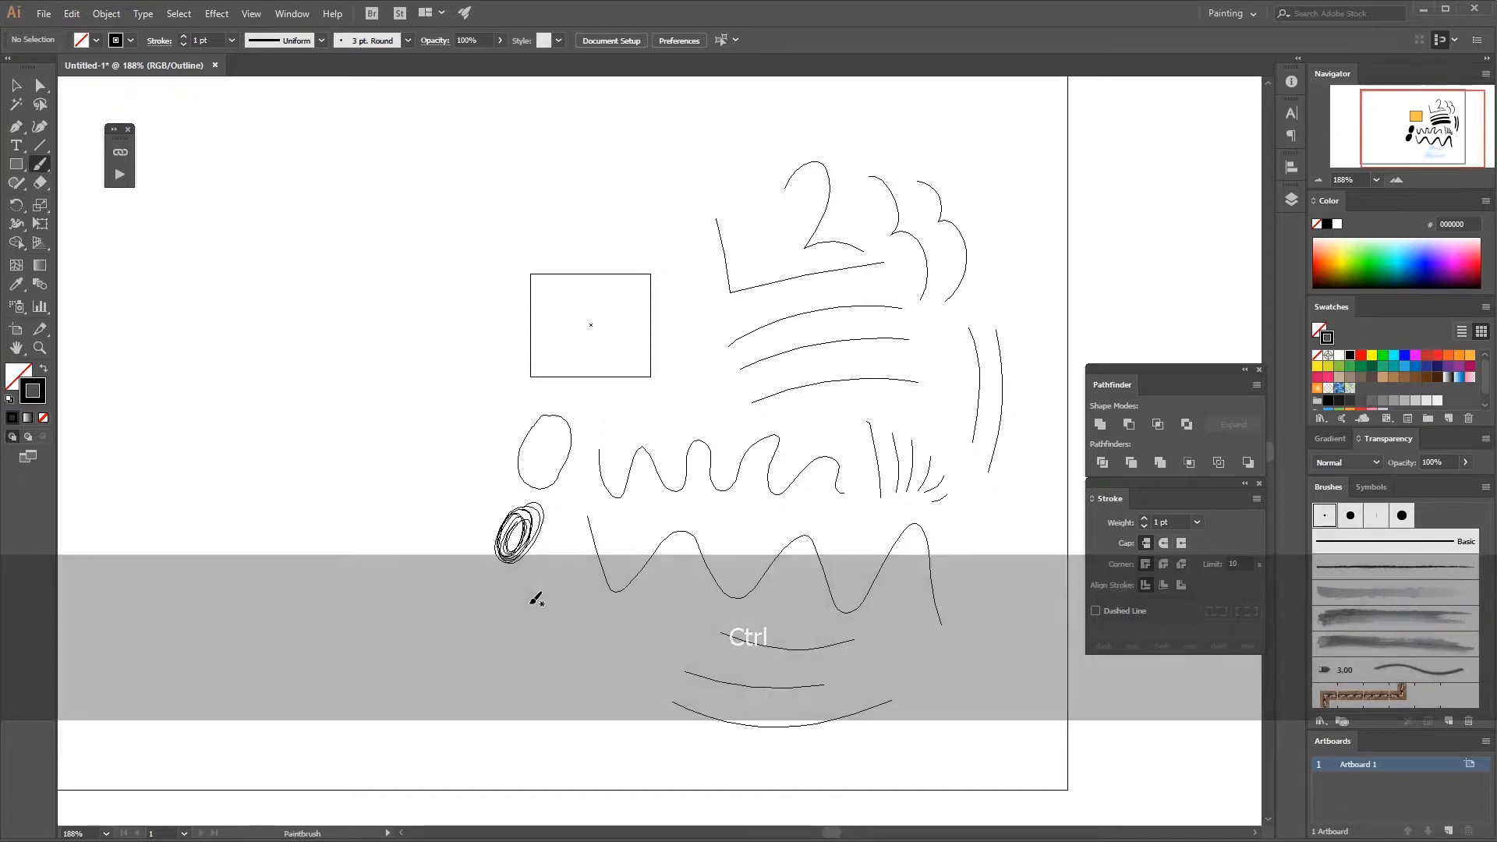
key(ctrl+y)
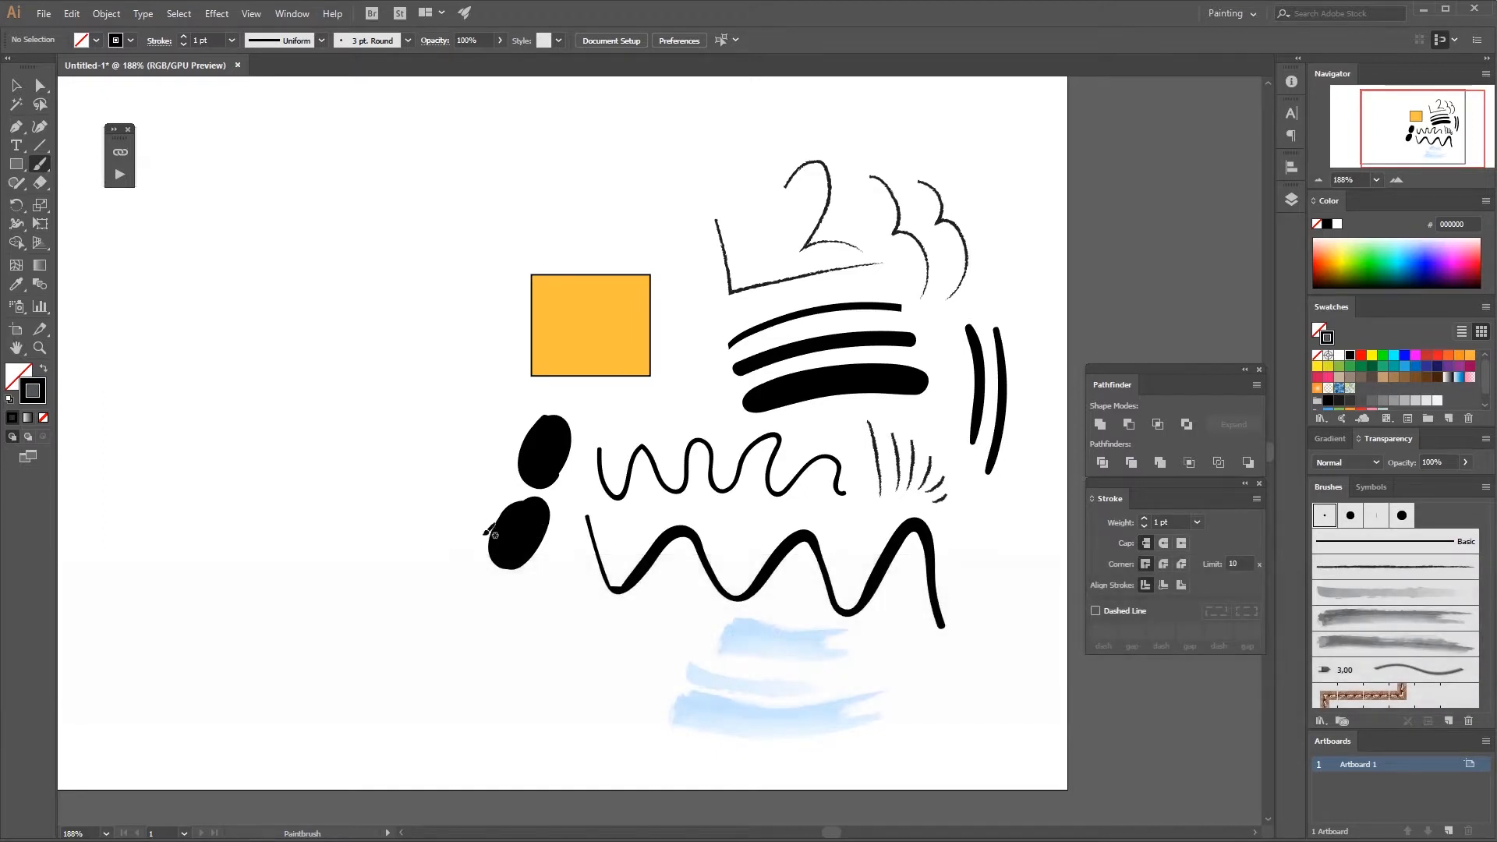
Switch to the Rectangle tool and add a dark 231F20 fill.
click(15, 165)
key(ctrl+slash)
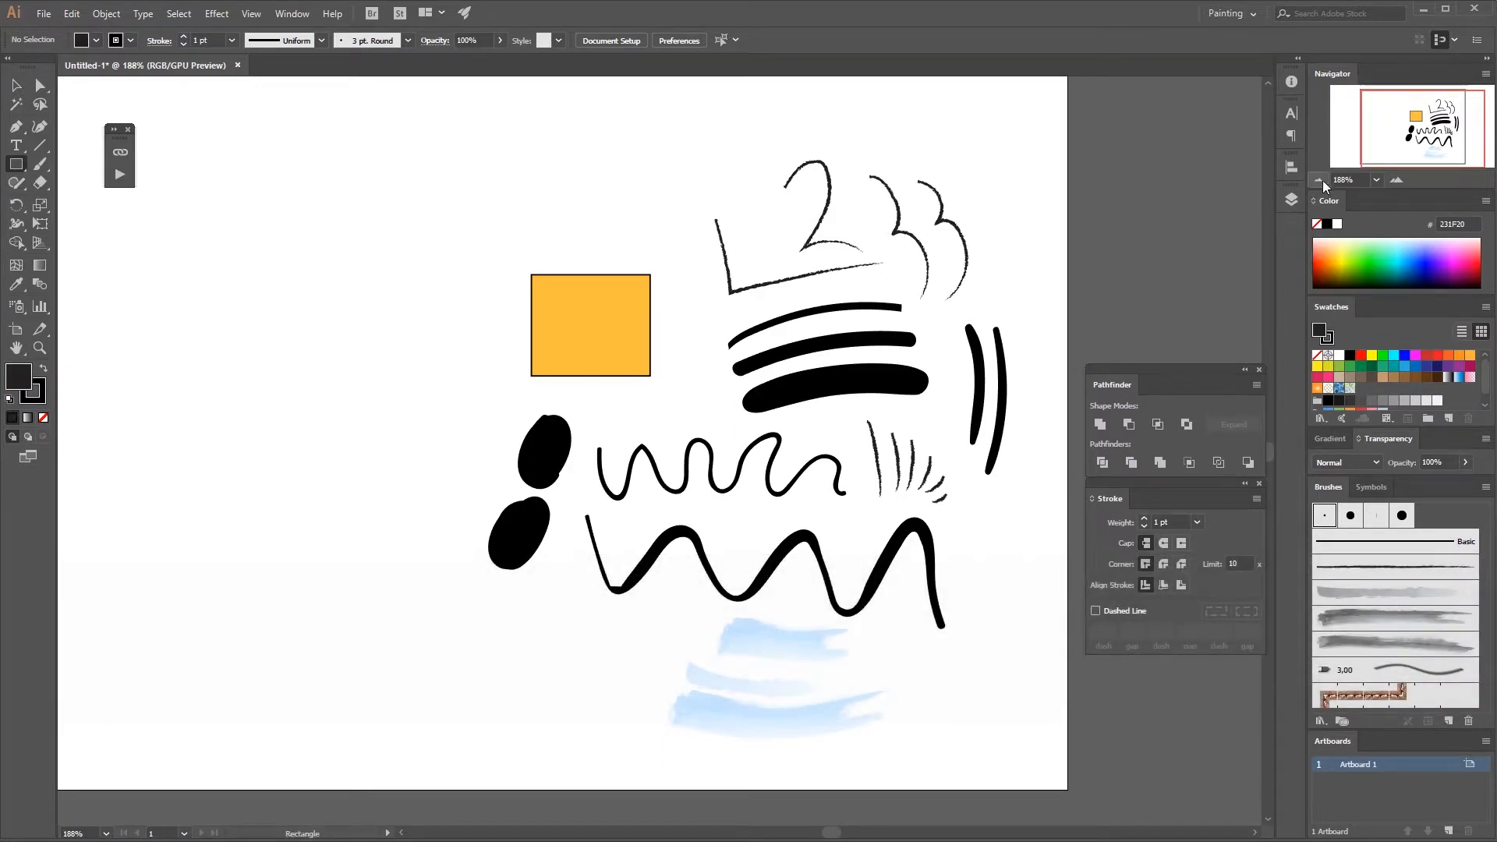
Add five new artboards beside Artboard 1.
click(1318, 180)
click(1318, 180)
click(1318, 181)
click(1317, 181)
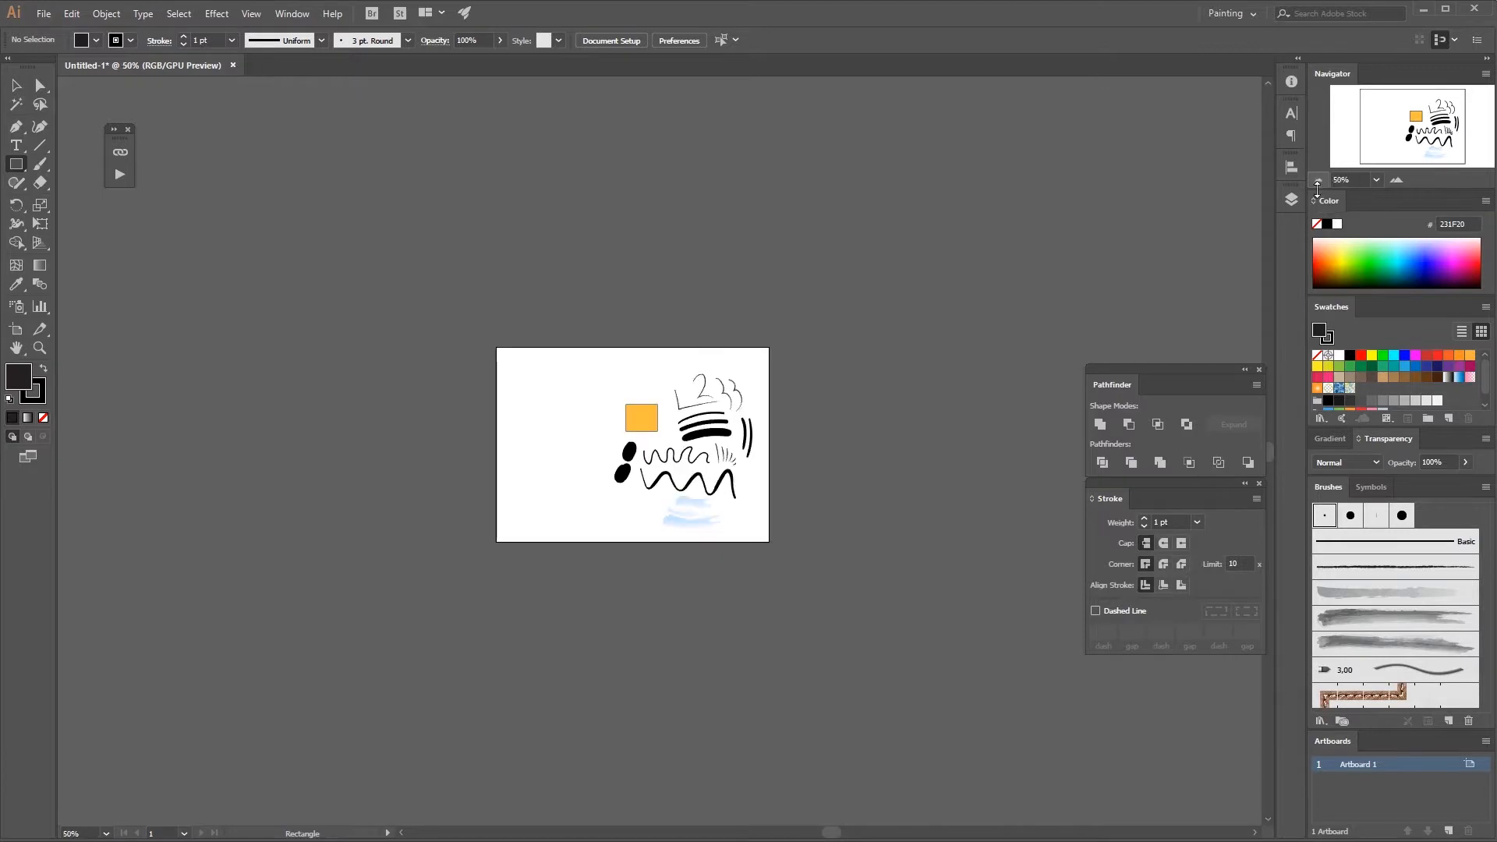
key(space)
drag(832, 582, 832, 478)
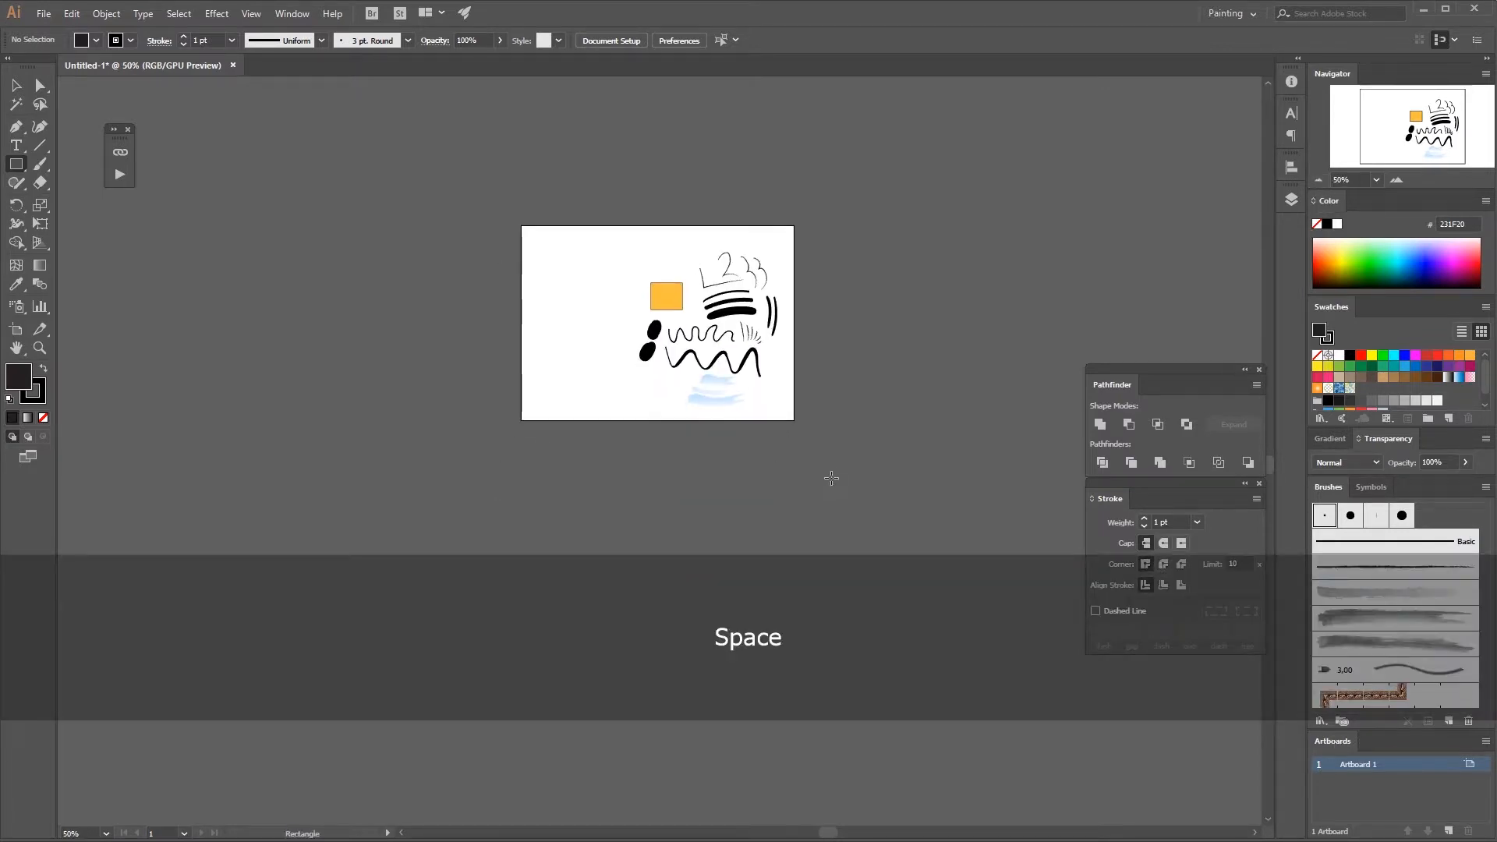
click(1449, 832)
click(1449, 832)
click(1450, 832)
click(1450, 832)
click(1449, 832)
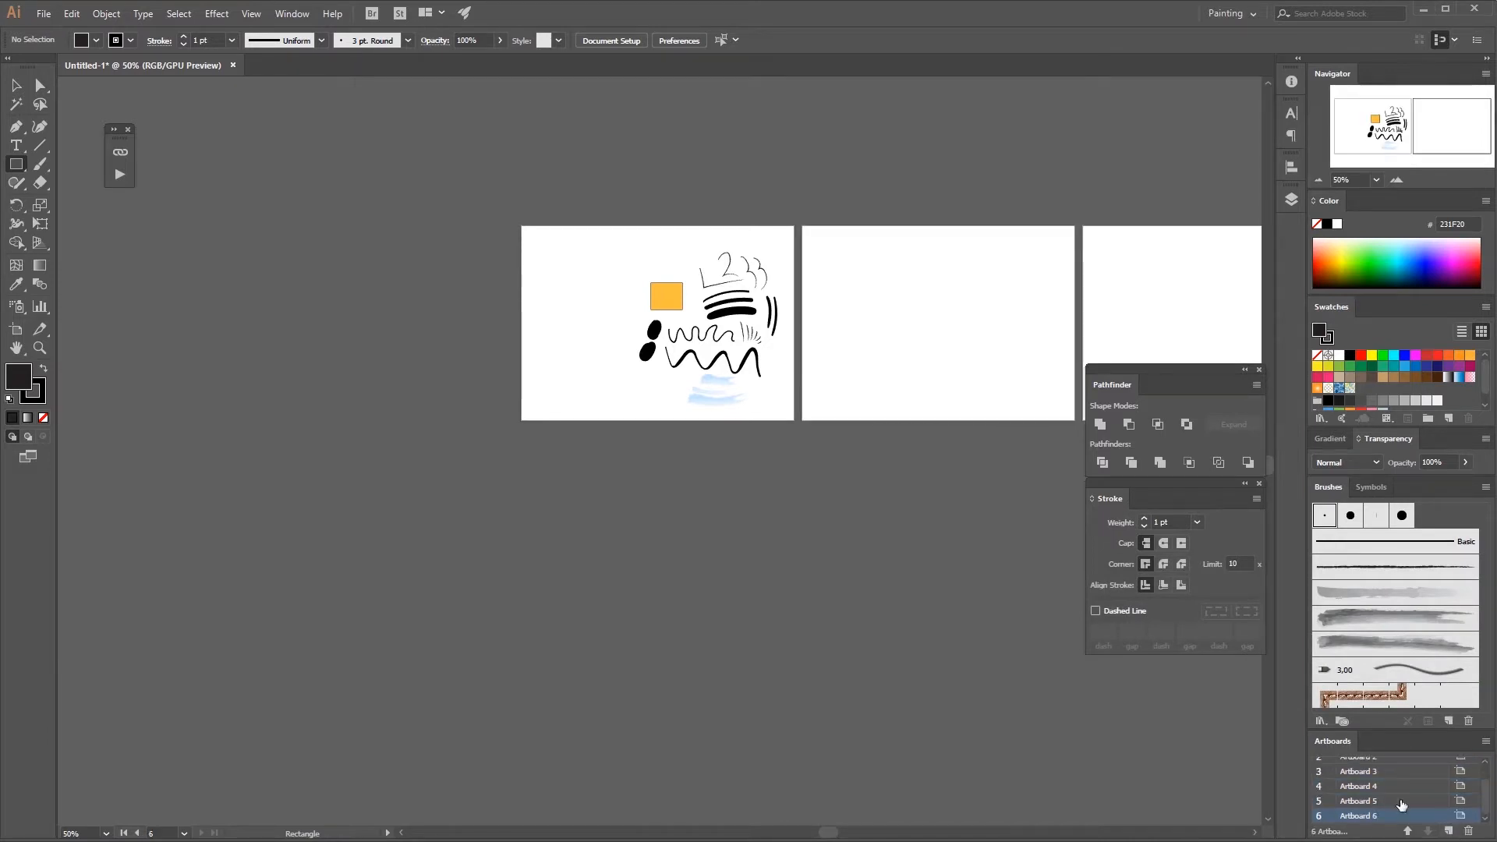
Delete Artboards 2 to 6, keeping only Artboard 1.
key(space)
drag(856, 634, 499, 623)
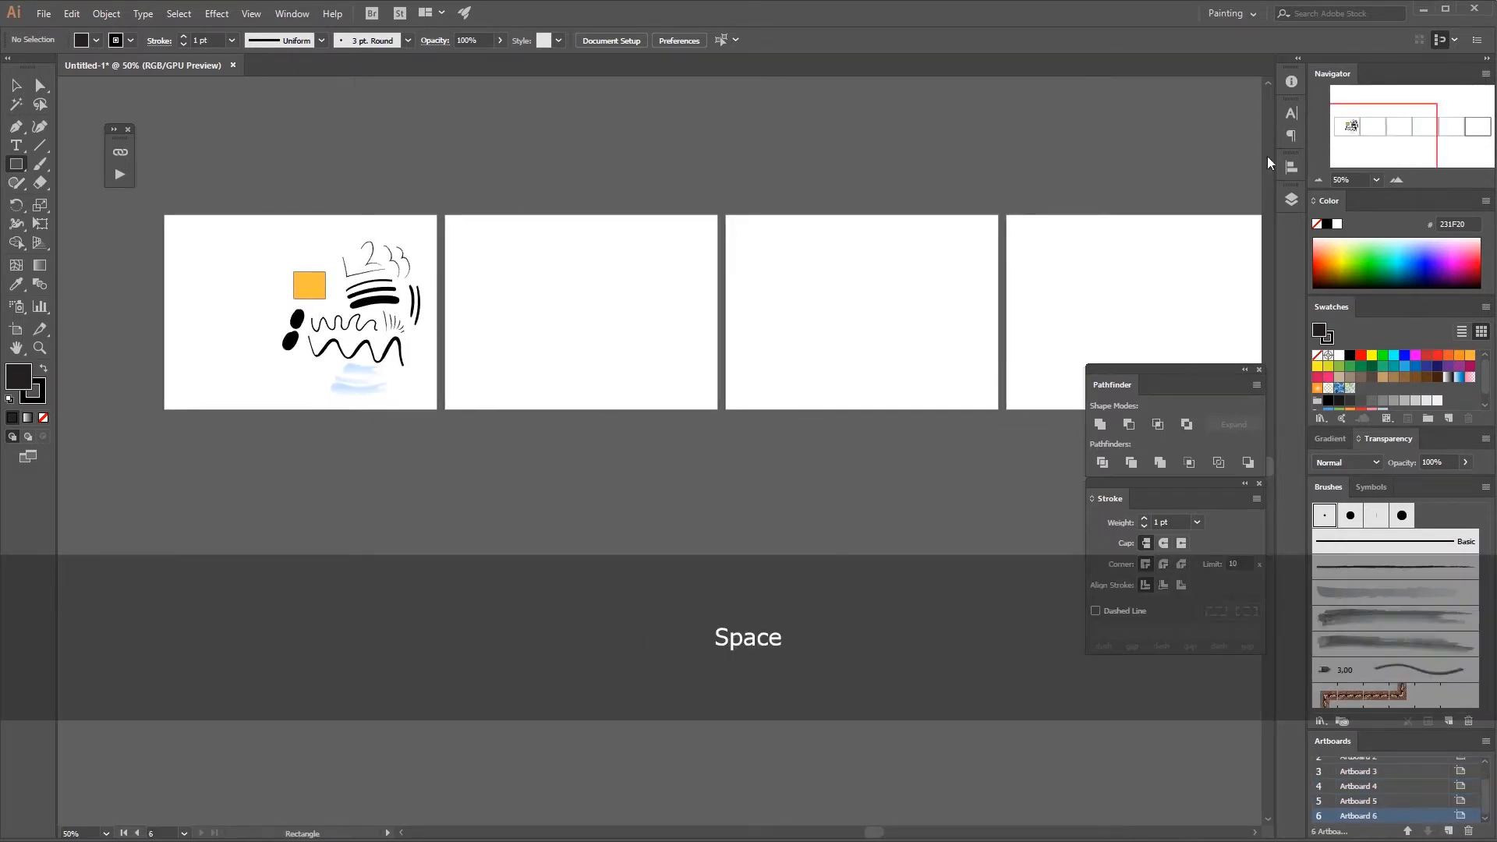
click(1319, 180)
click(1319, 179)
click(1318, 179)
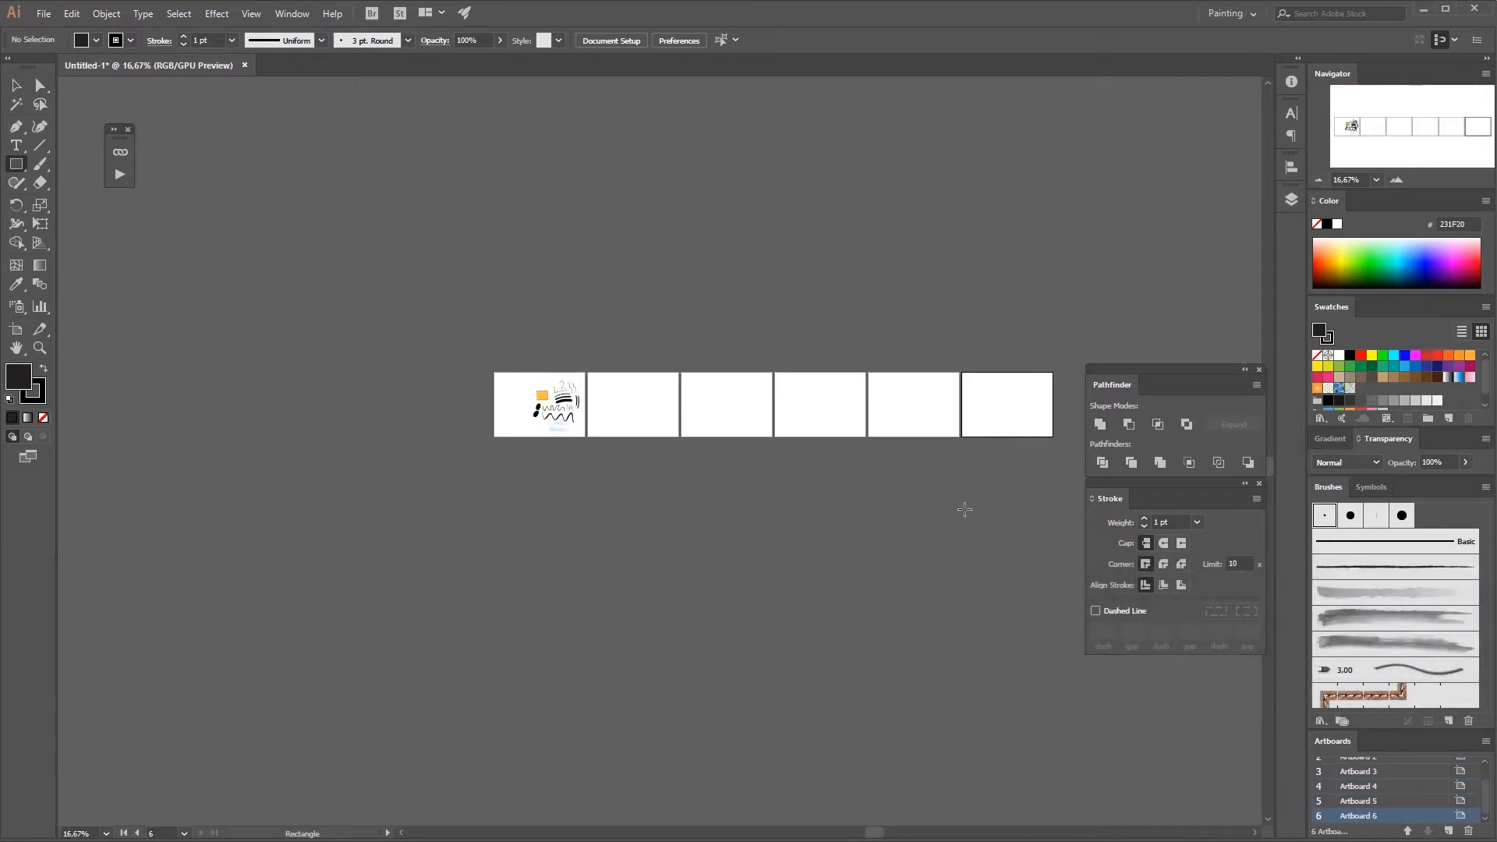
scroll(1478, 797, up, 2)
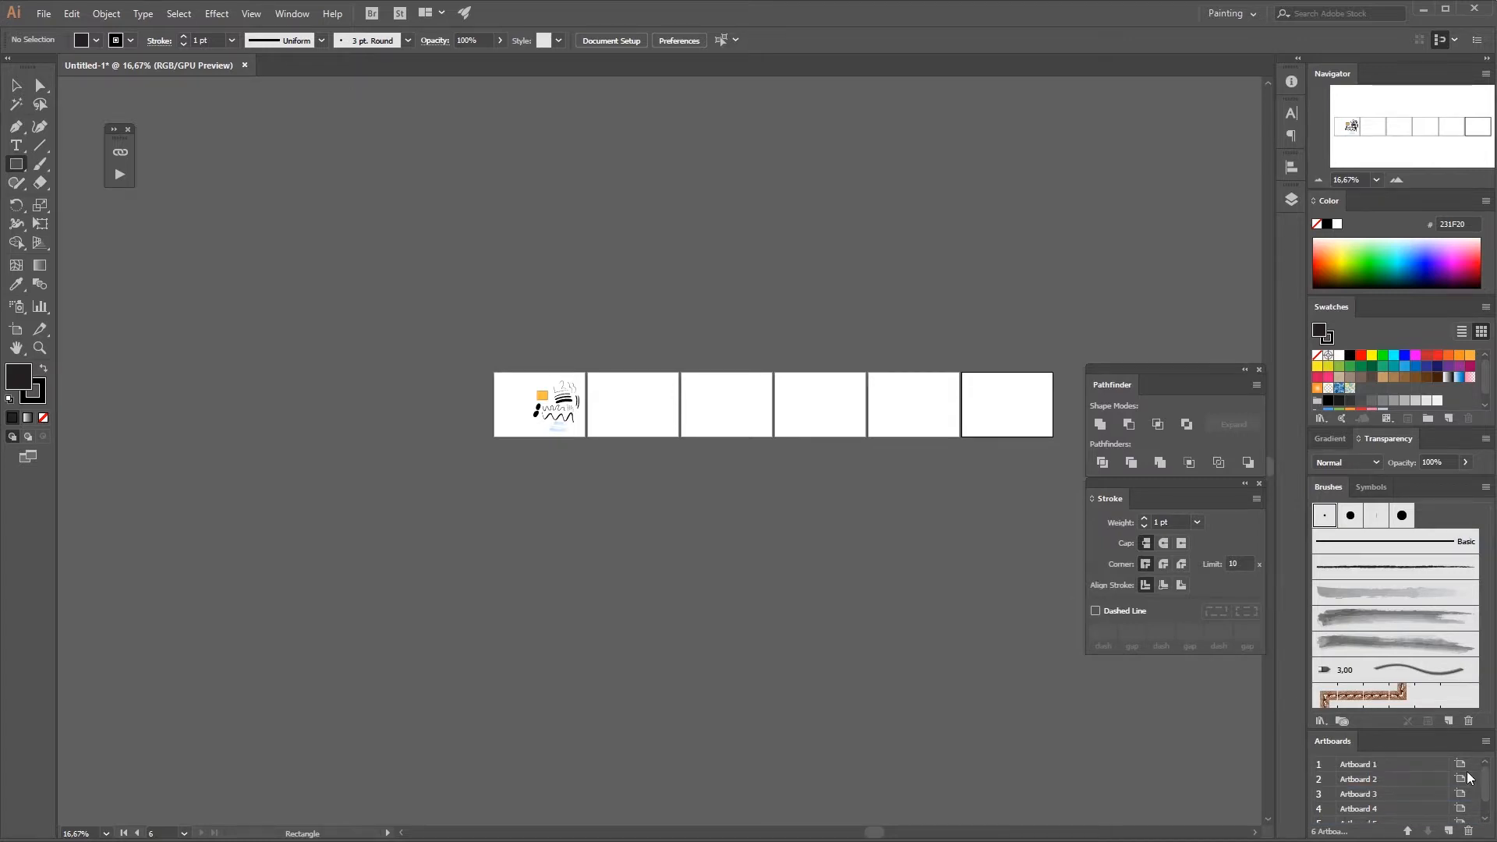
shift+click(1476, 779)
click(1468, 832)
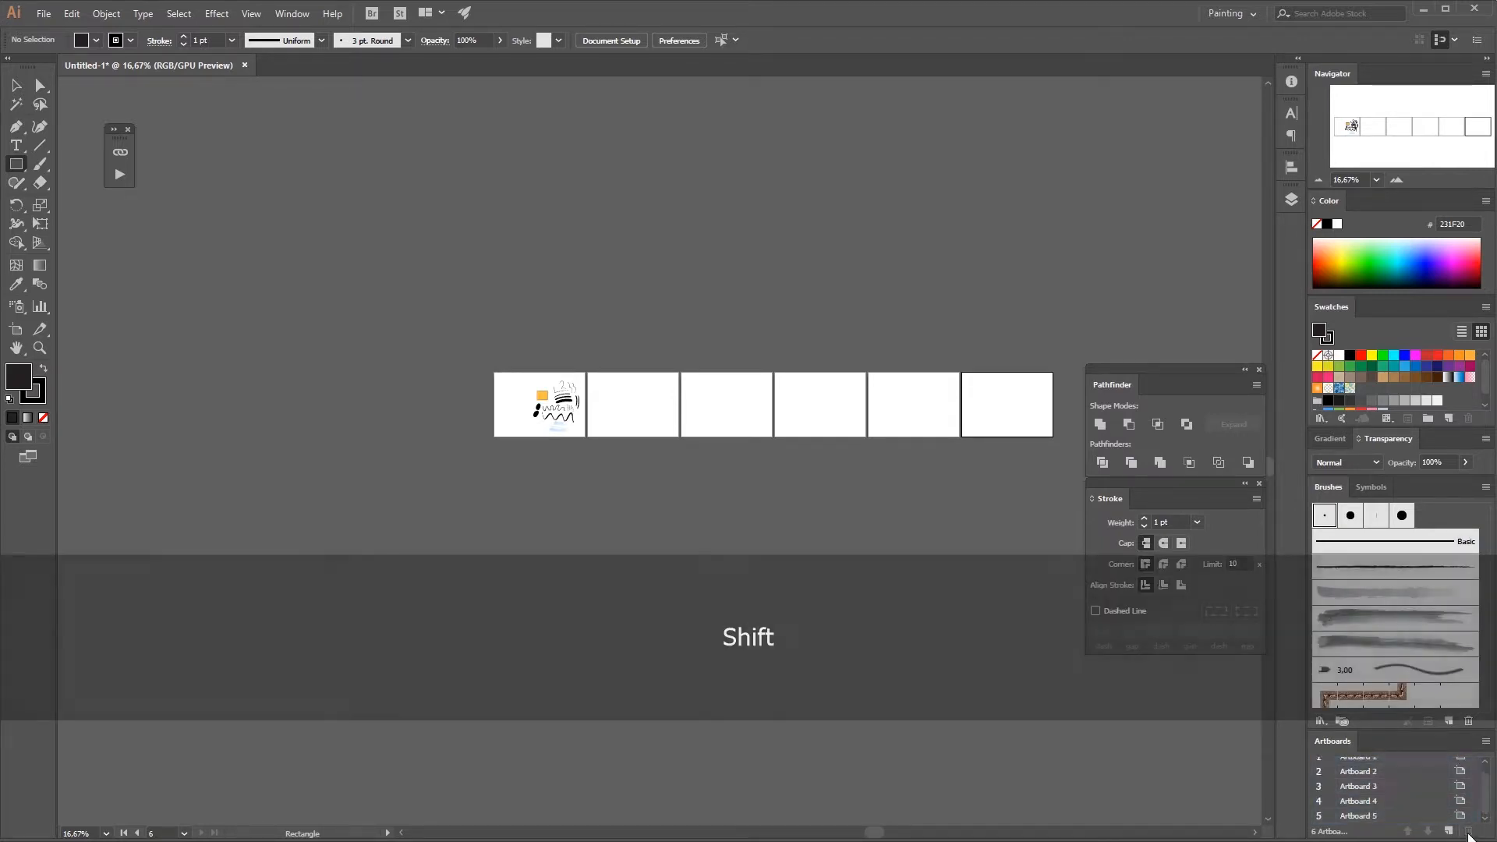
Duplicate Artboard 1 with its artwork directly below the original using the Artboard tool, and undo the duplication.
double_click(19, 350)
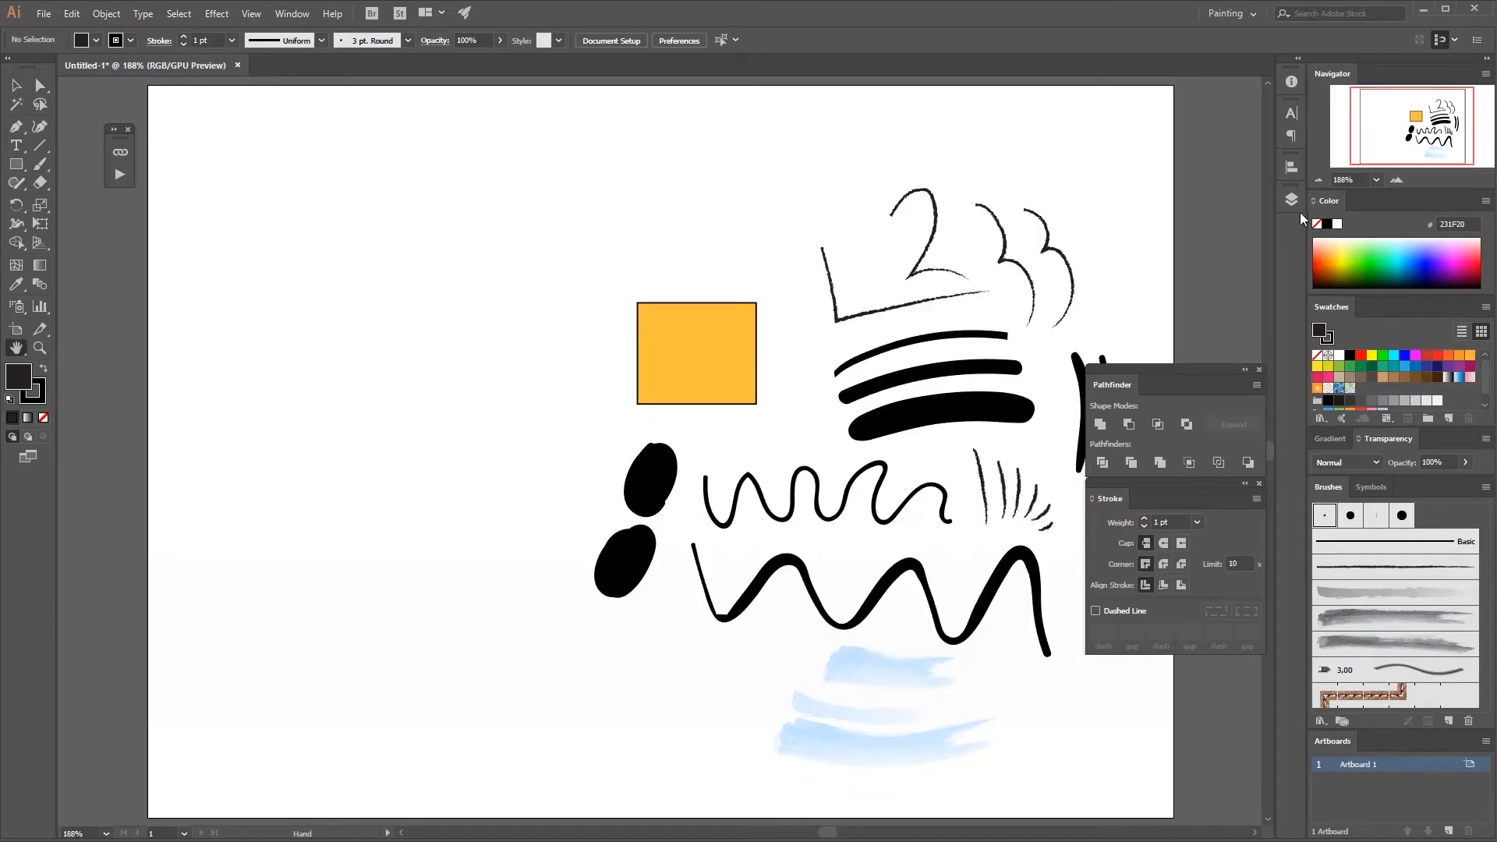
click(1318, 177)
click(1318, 178)
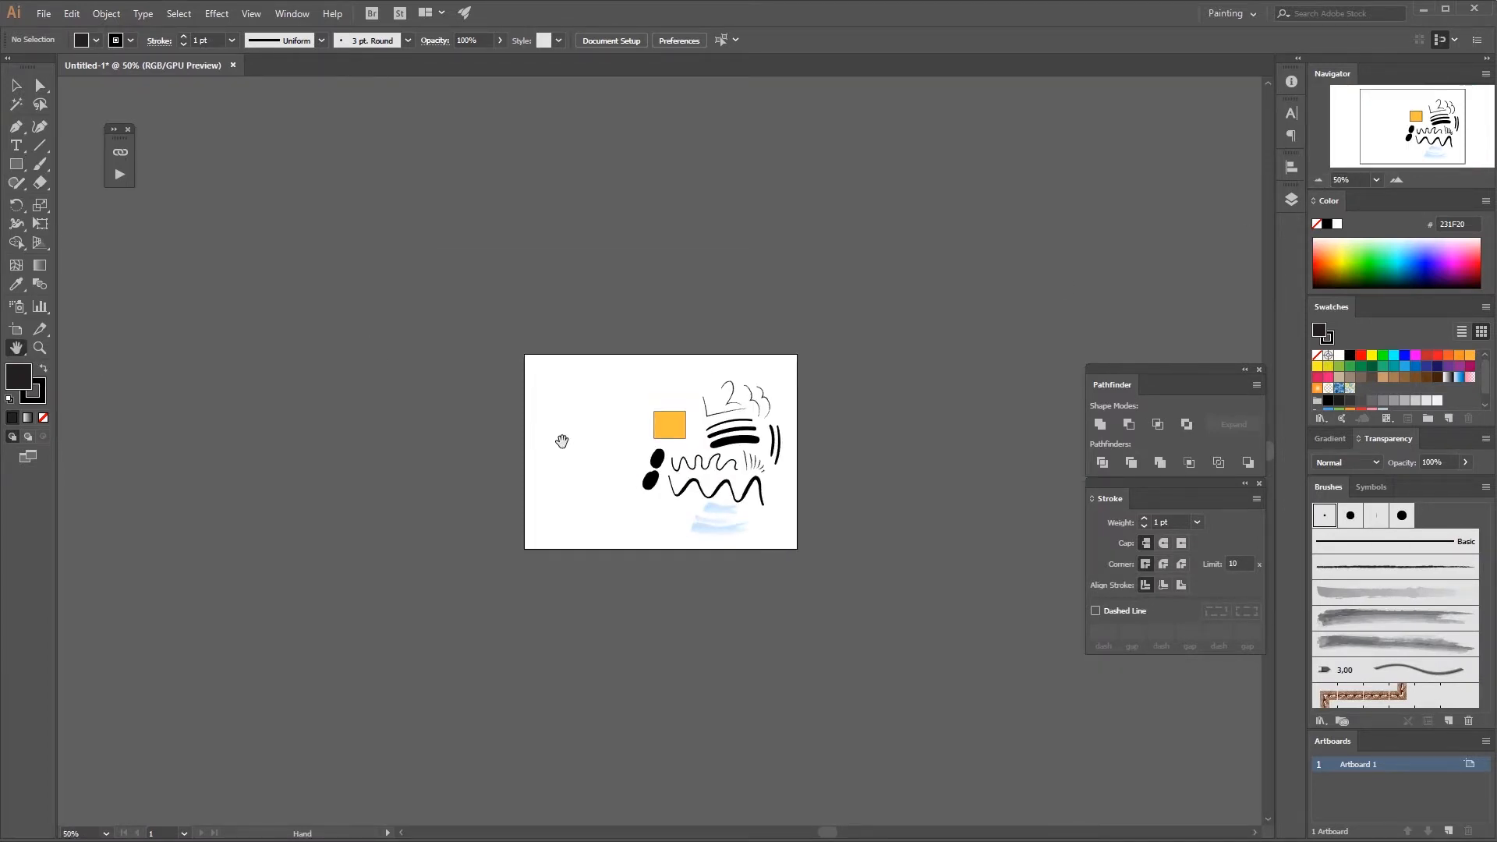
key(space)
drag(783, 476, 769, 449)
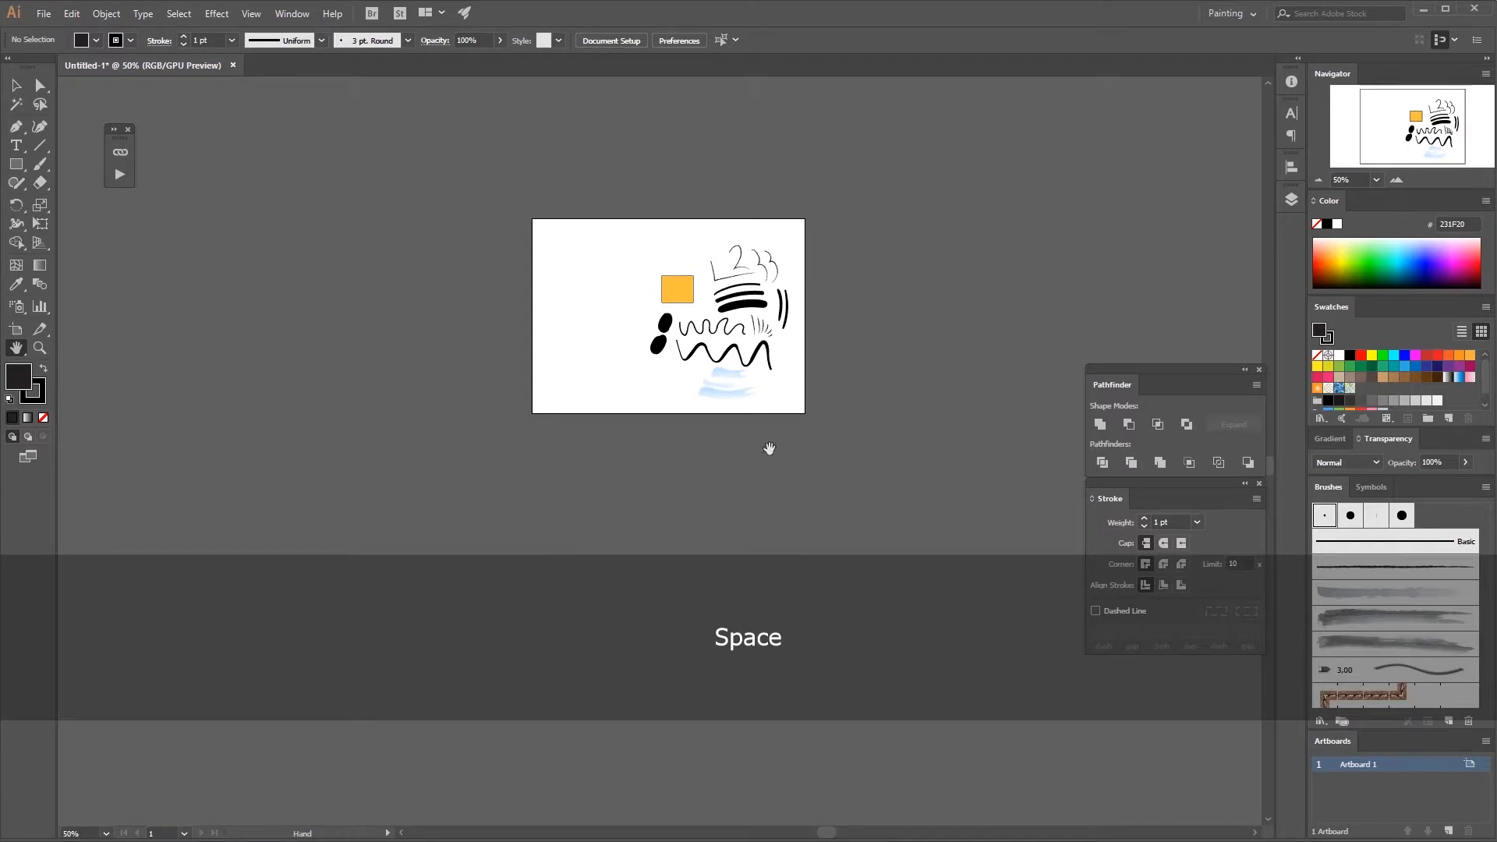
click(17, 331)
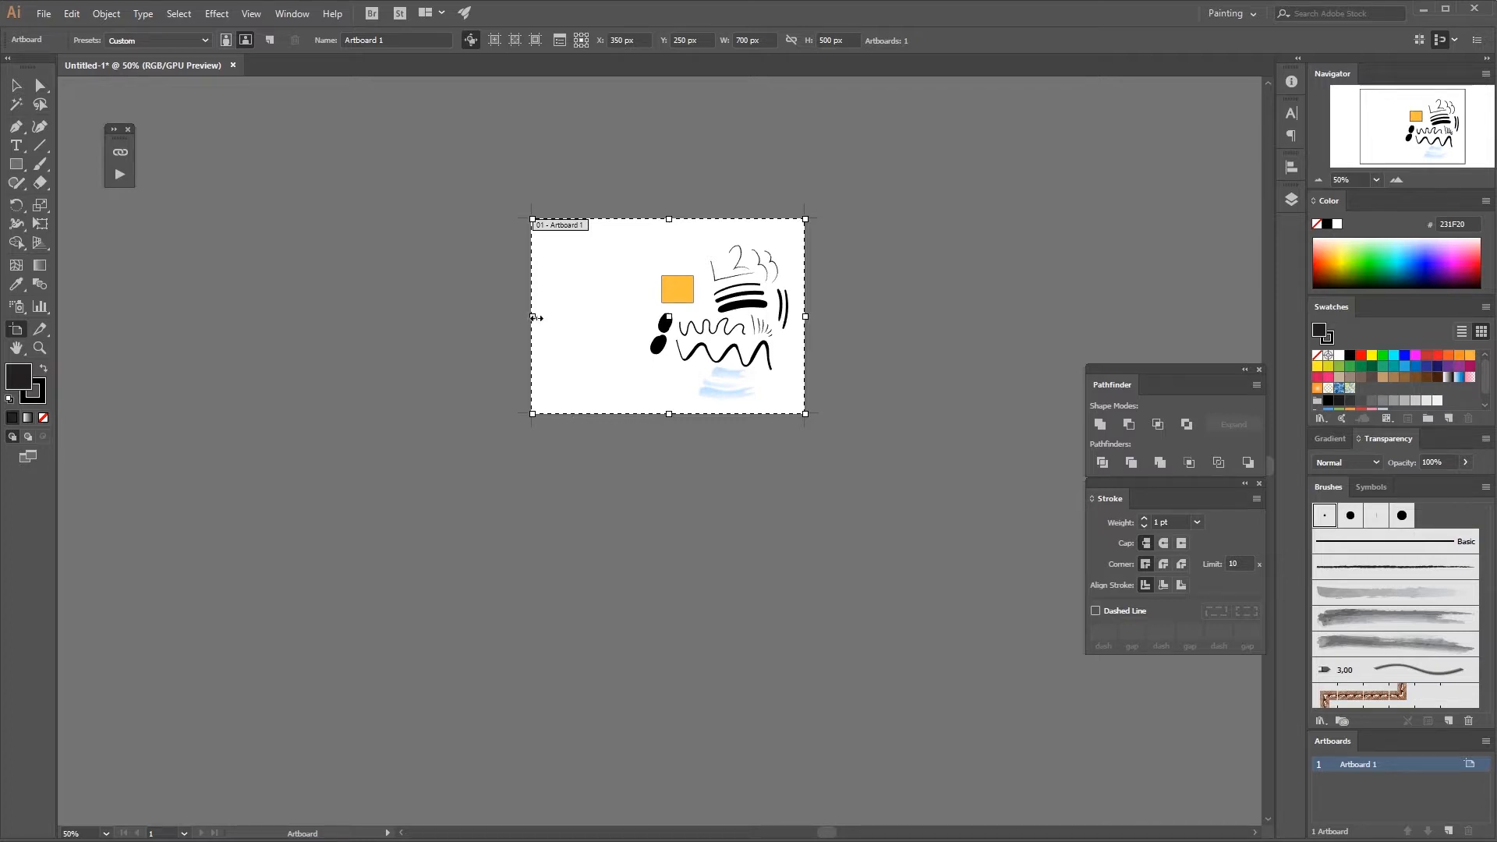
key(alt)
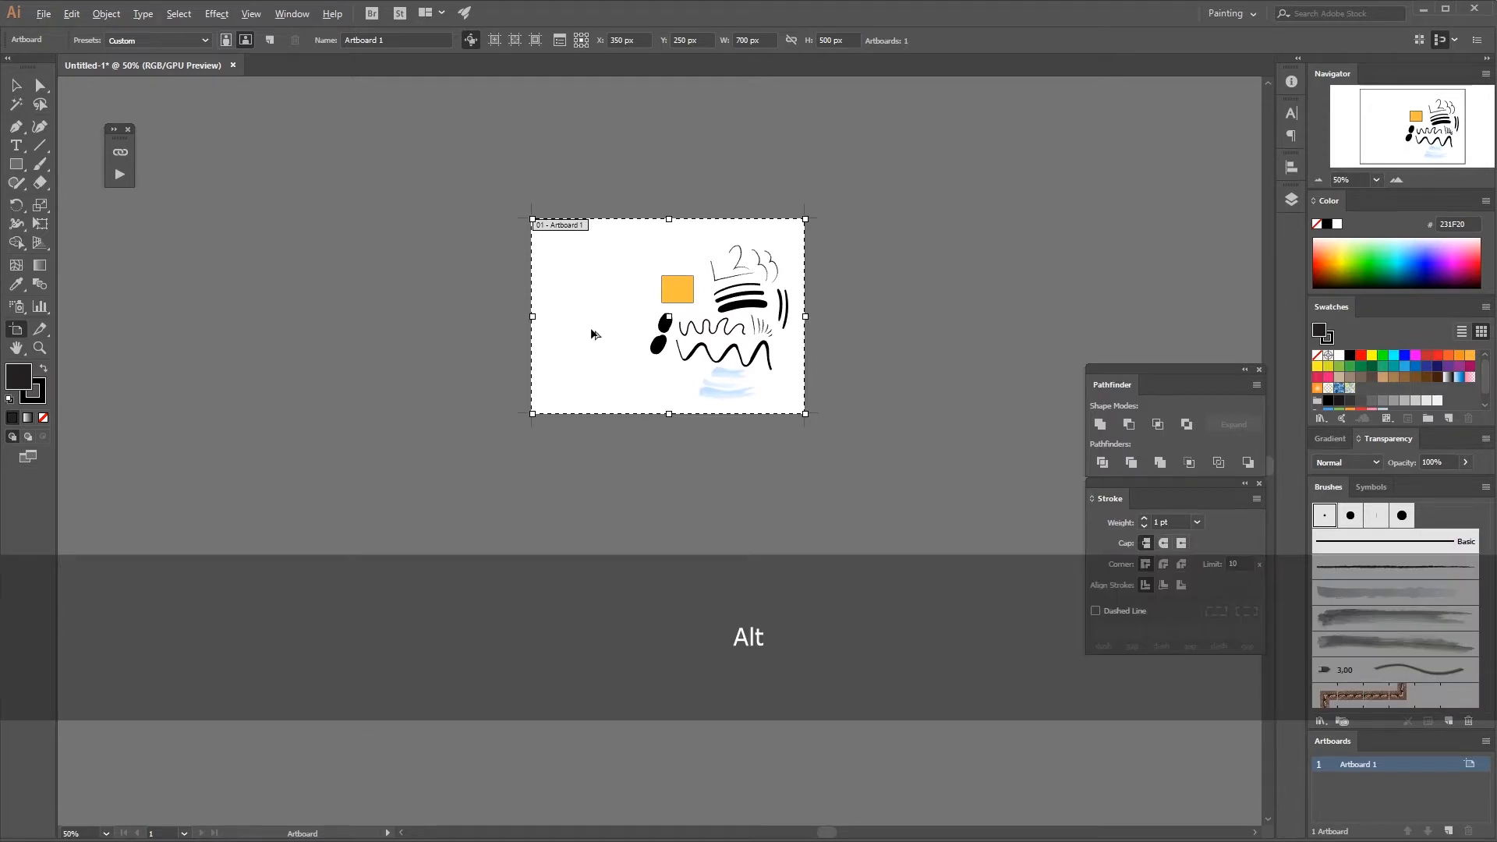
drag(578, 341, 582, 539)
key(shift)
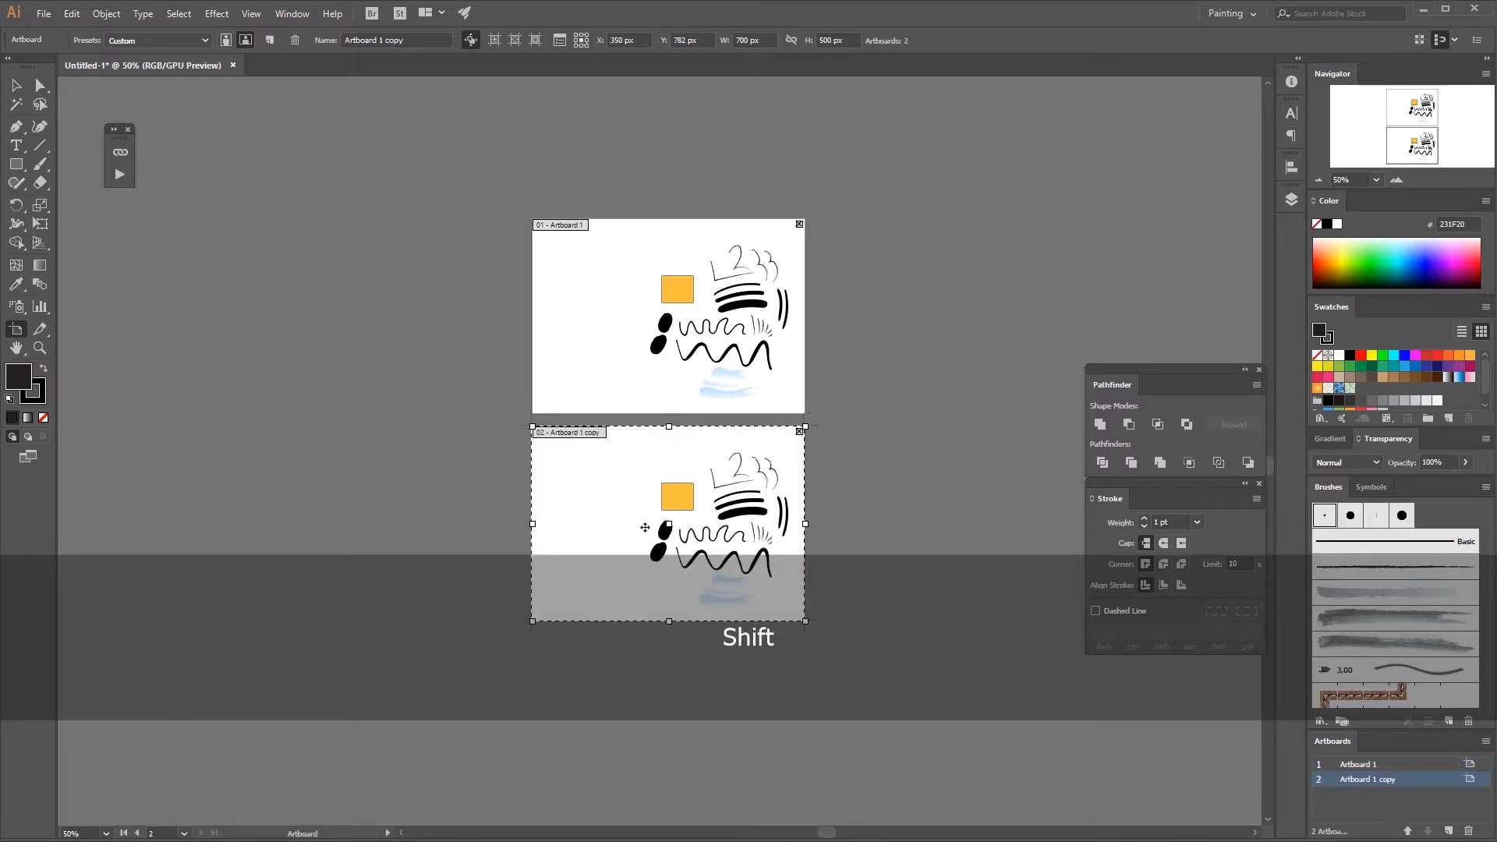
key(ctrl+z)
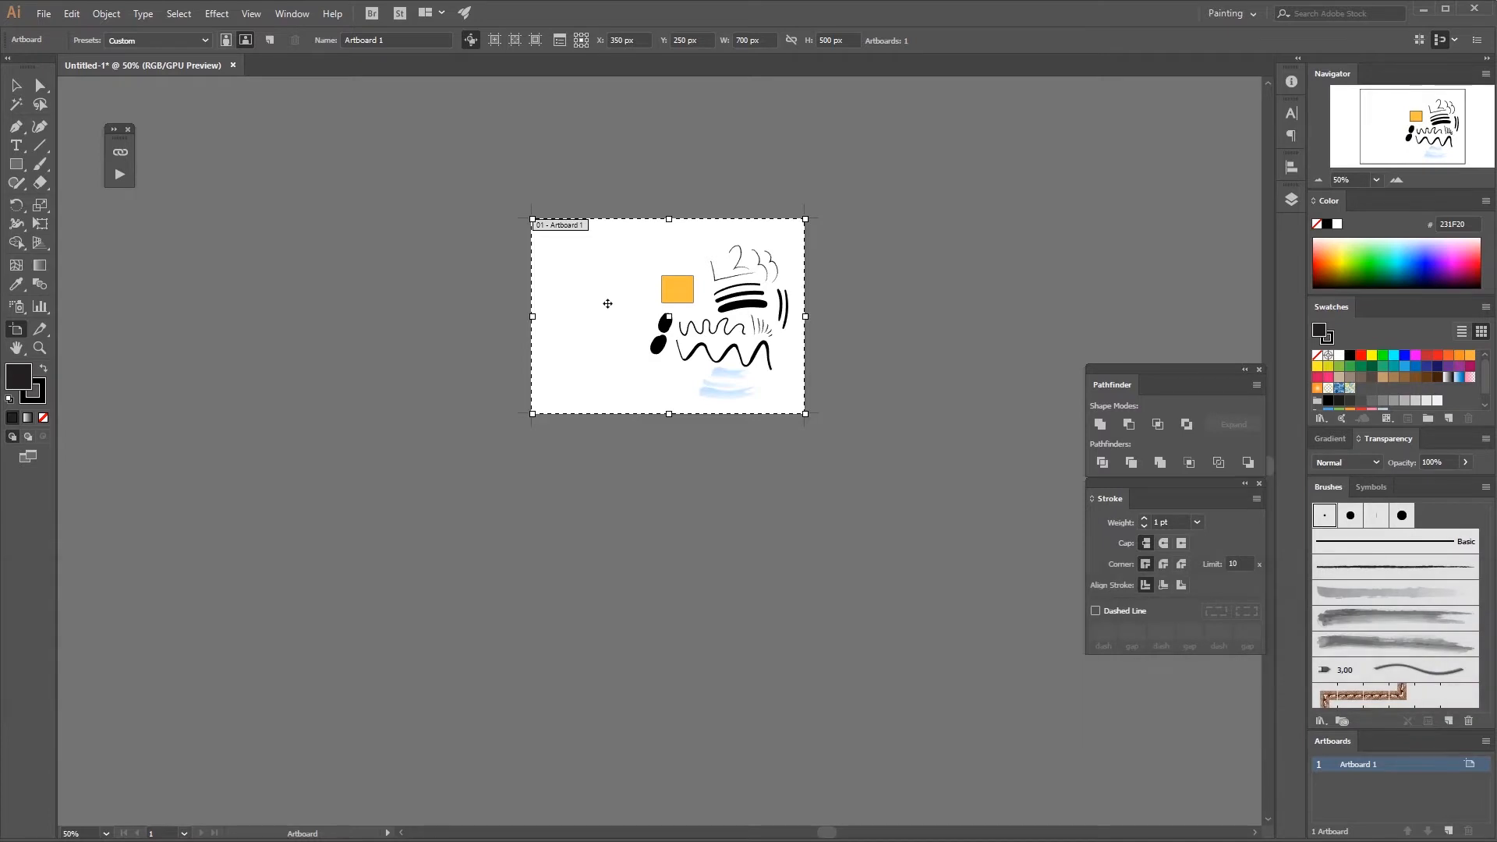
Move Artboard 1 with its artwork down and slightly left, and resize the artboard to about 715 × 459 px.
drag(610, 296, 579, 411)
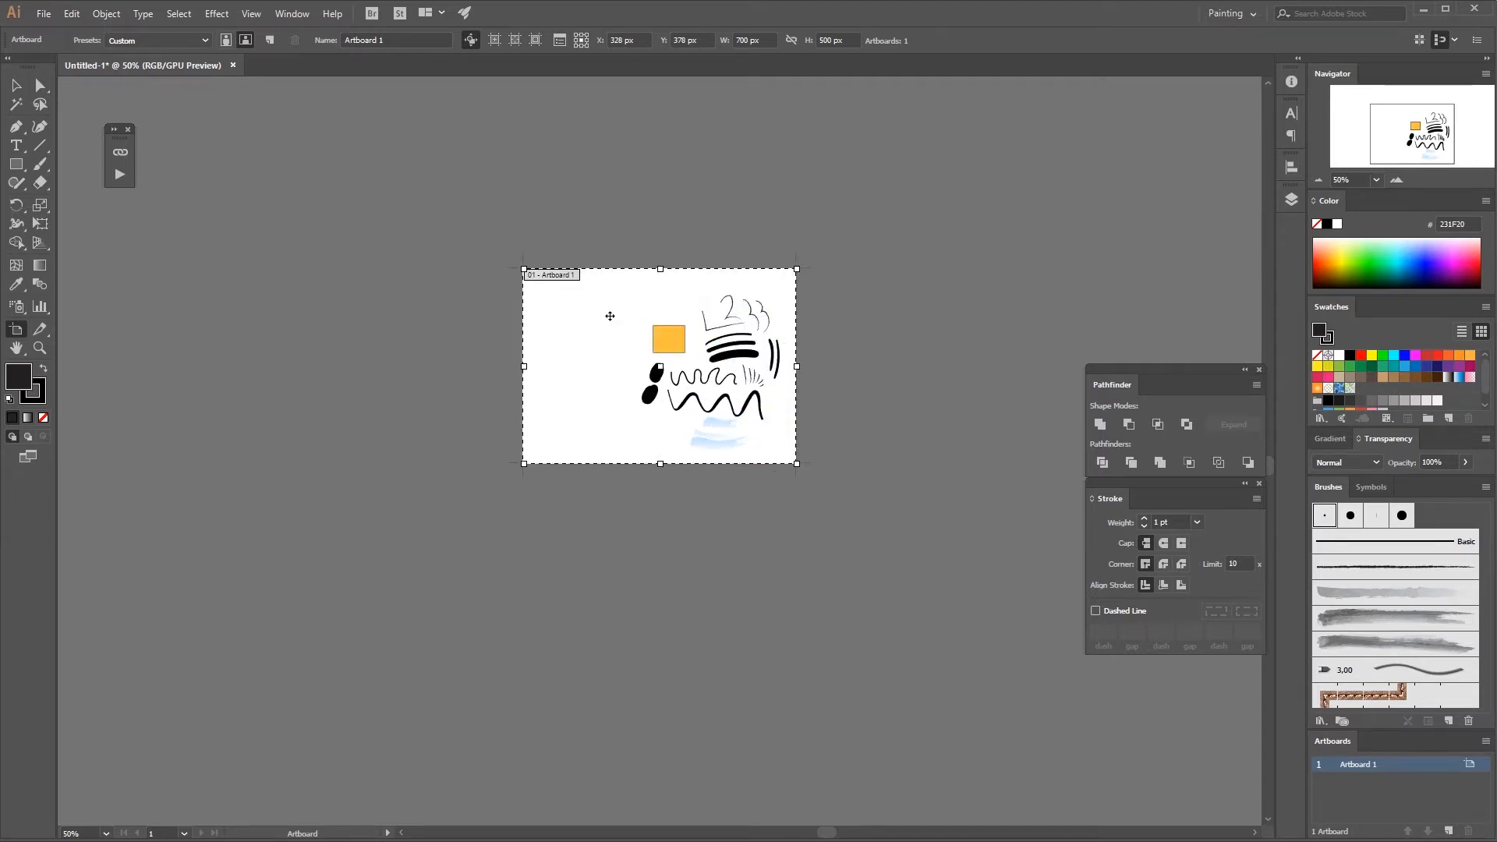
mouse_move(661, 266)
mouse_down()
mouse_move(658, 231)
mouse_move(660, 285)
mouse_up()
drag(524, 375, 554, 374)
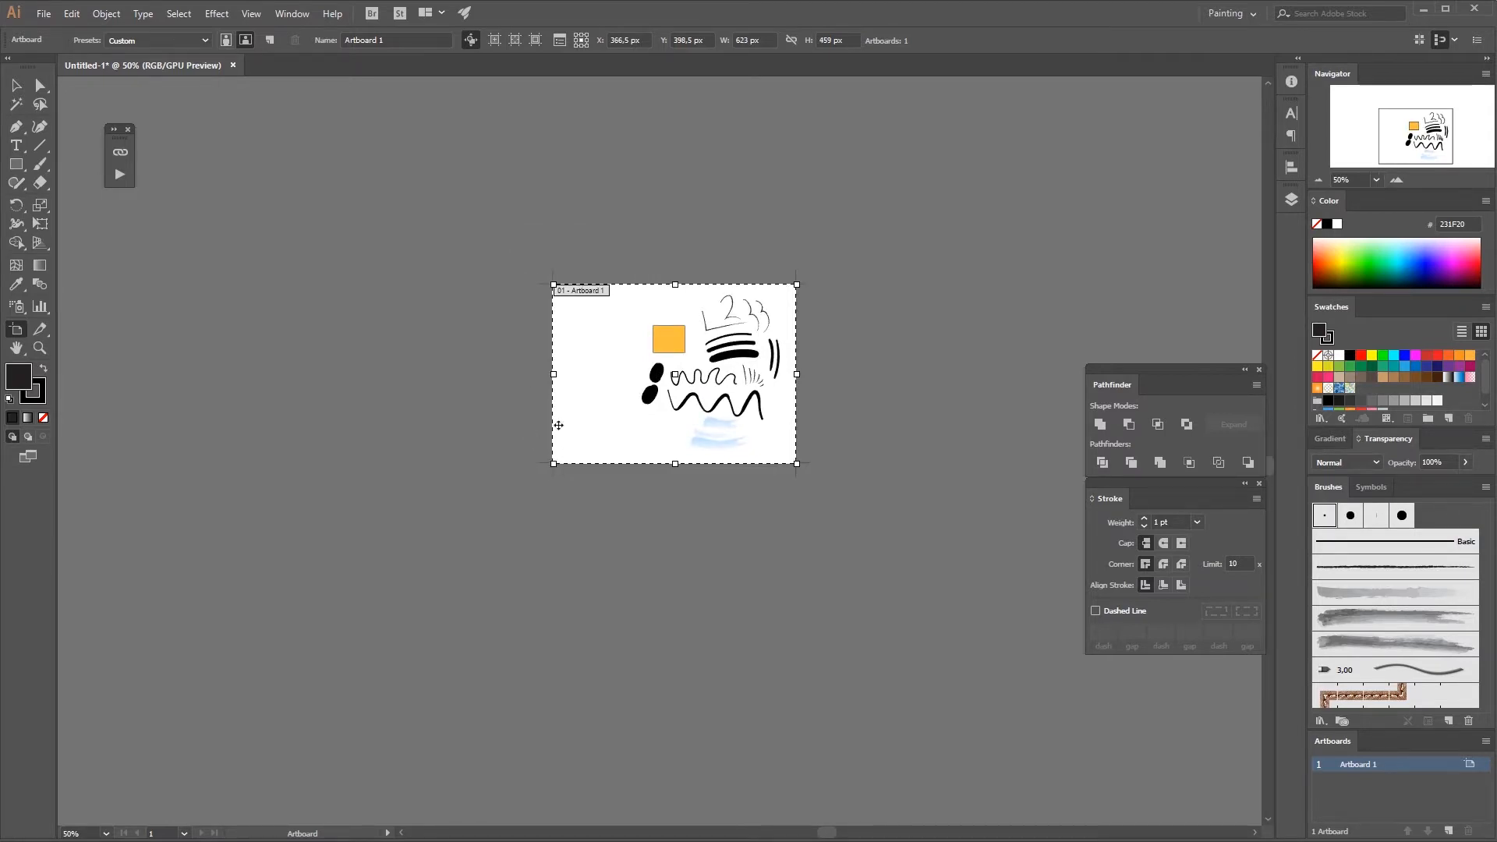
drag(555, 375, 518, 374)
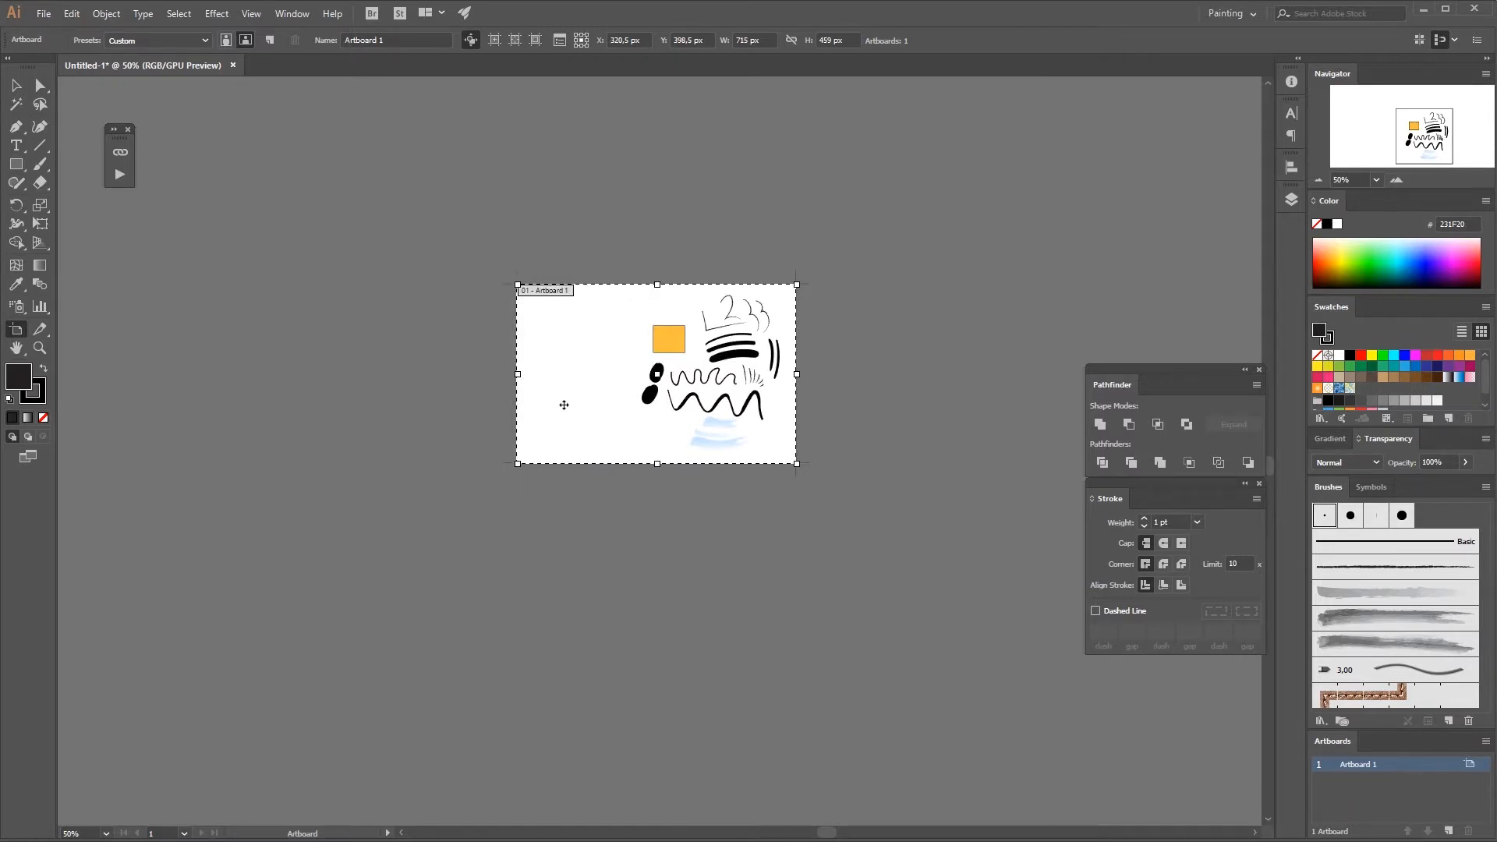
Review the Artboard Options of Artboard 1, including its size, display and global settings, and accept them.
click(1487, 743)
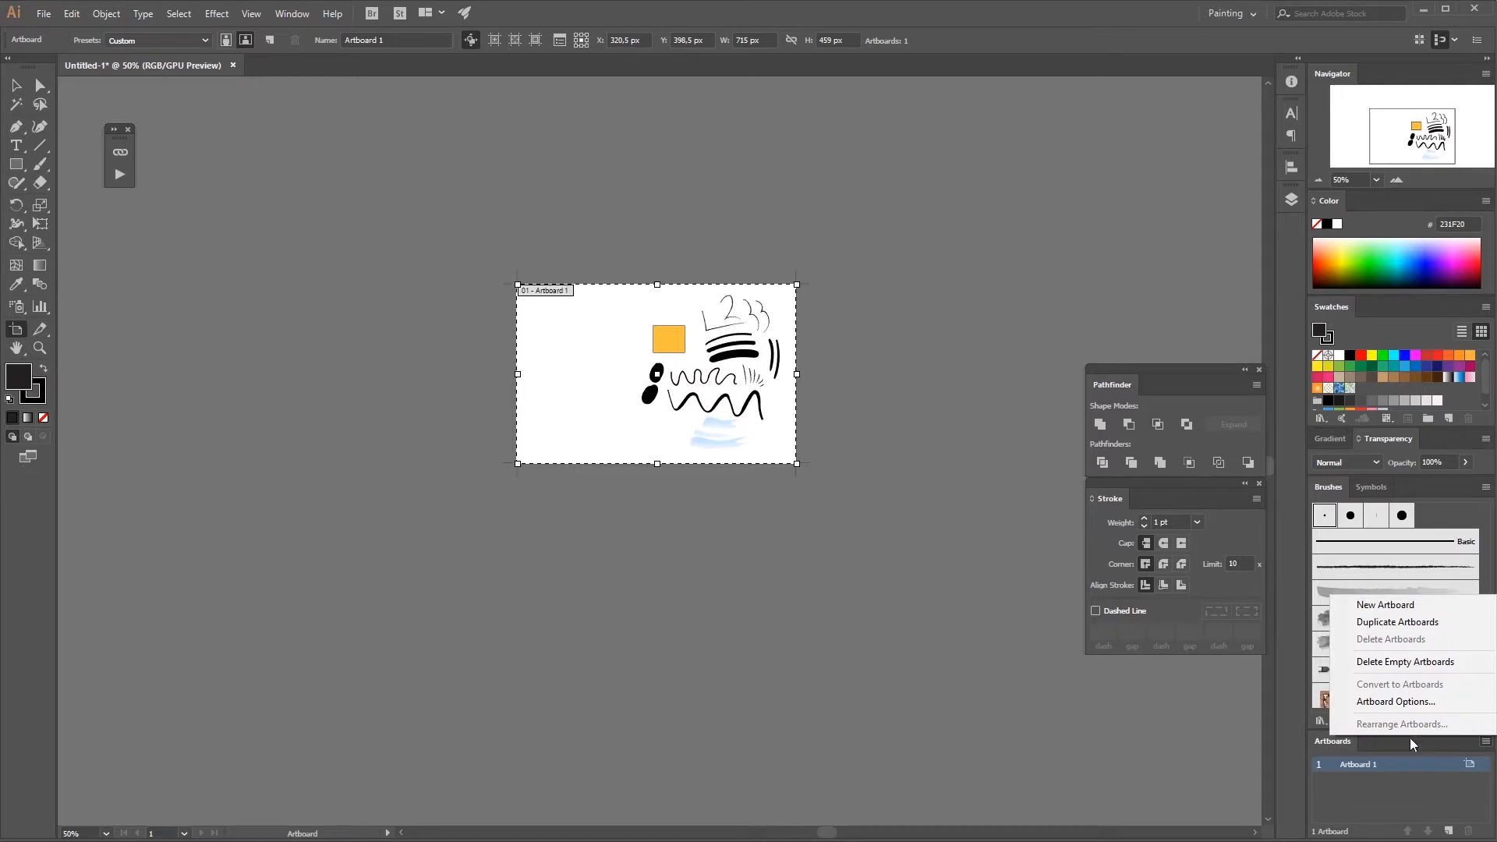
click(1382, 703)
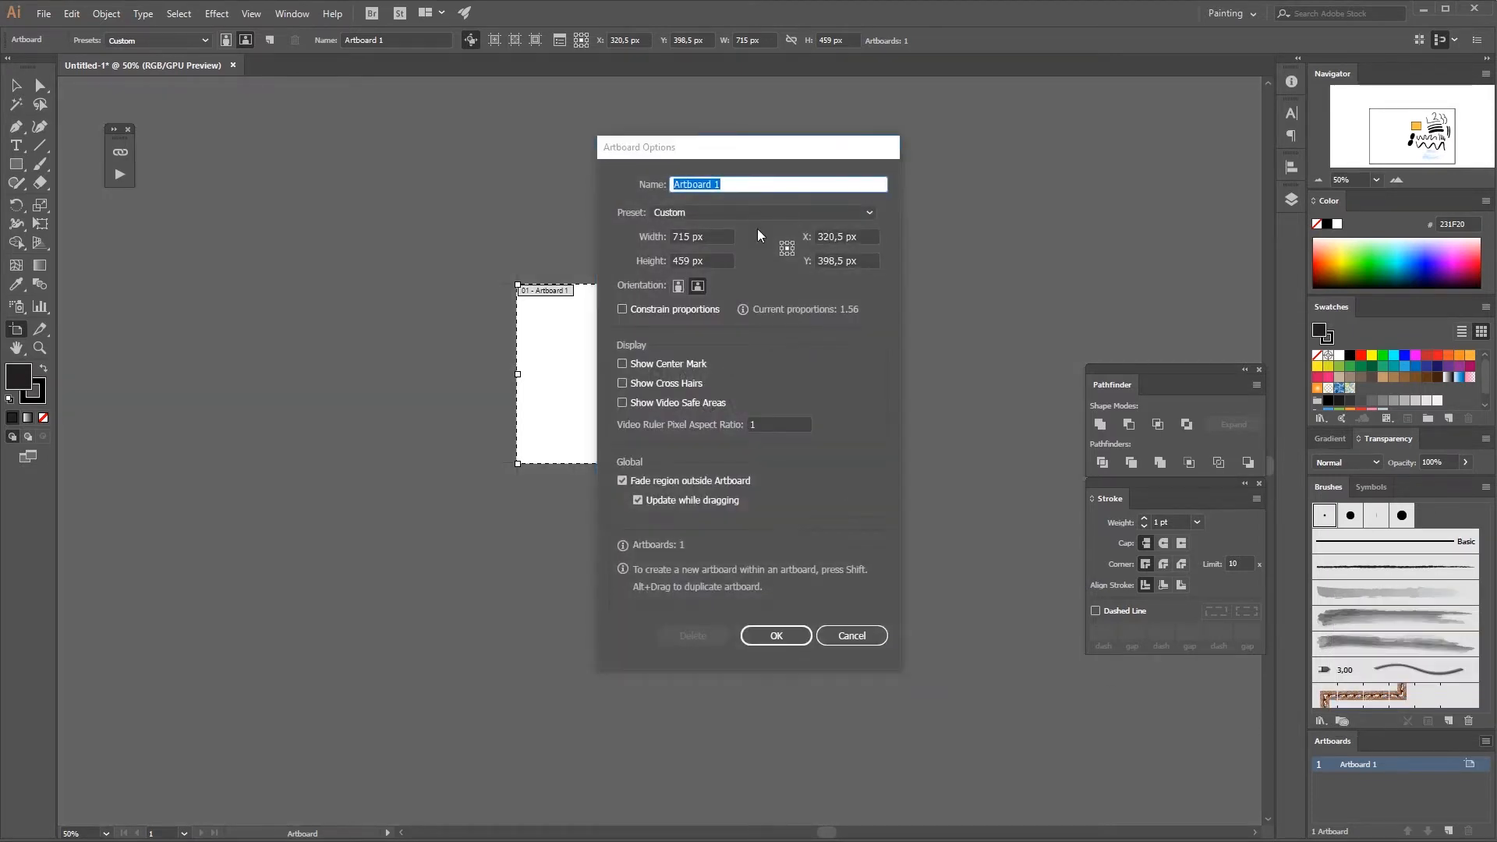
drag(735, 148, 949, 181)
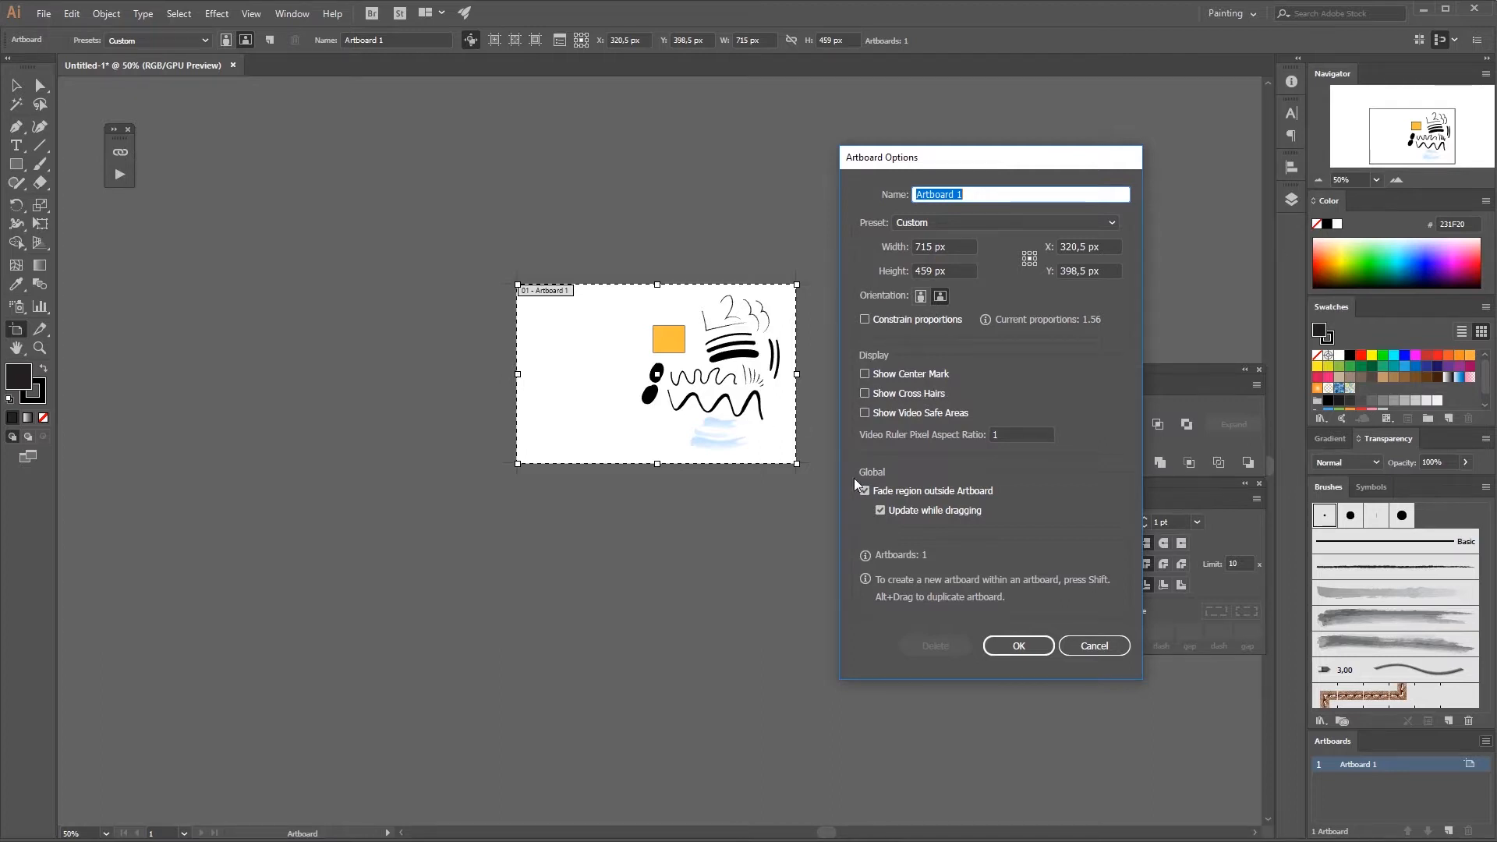
click(1019, 646)
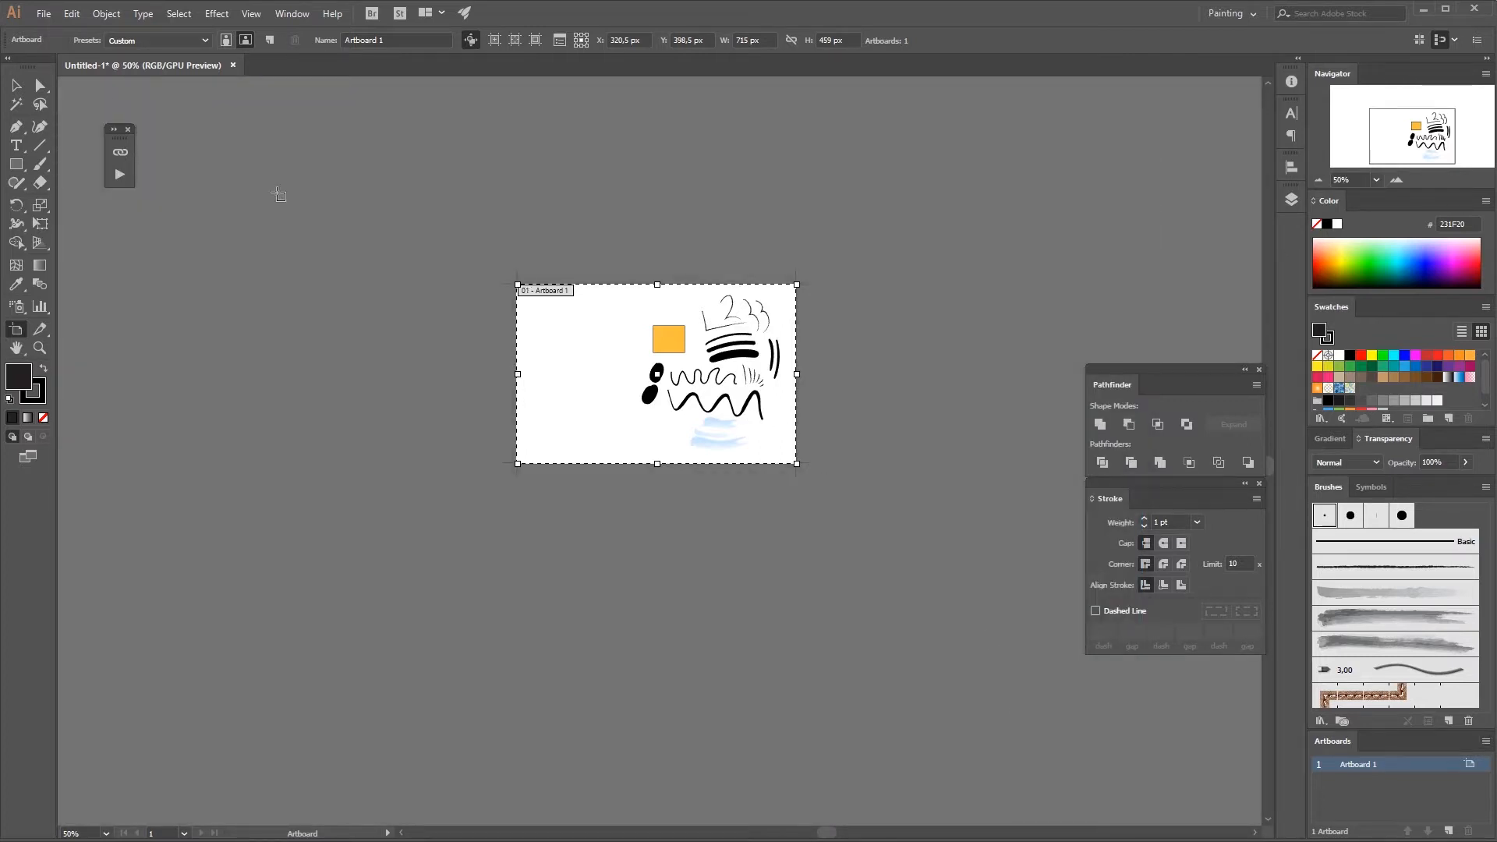
Delete all the brush strokes and blobs from the artboard, keeping only the orange rectangle.
click(17, 85)
drag(462, 412, 514, 424)
key(ctrl+bracketright)
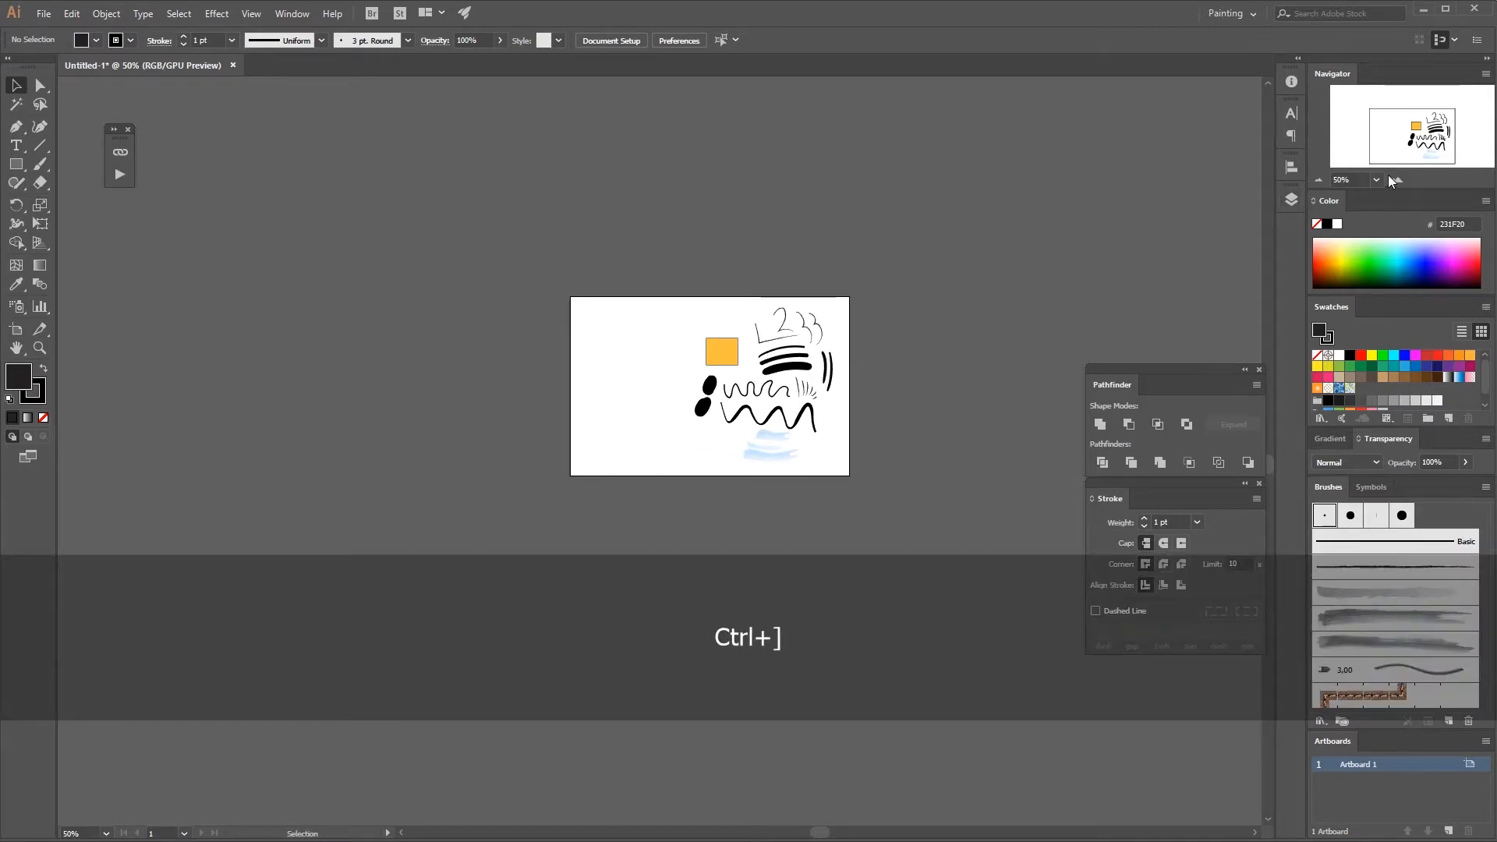
click(1394, 180)
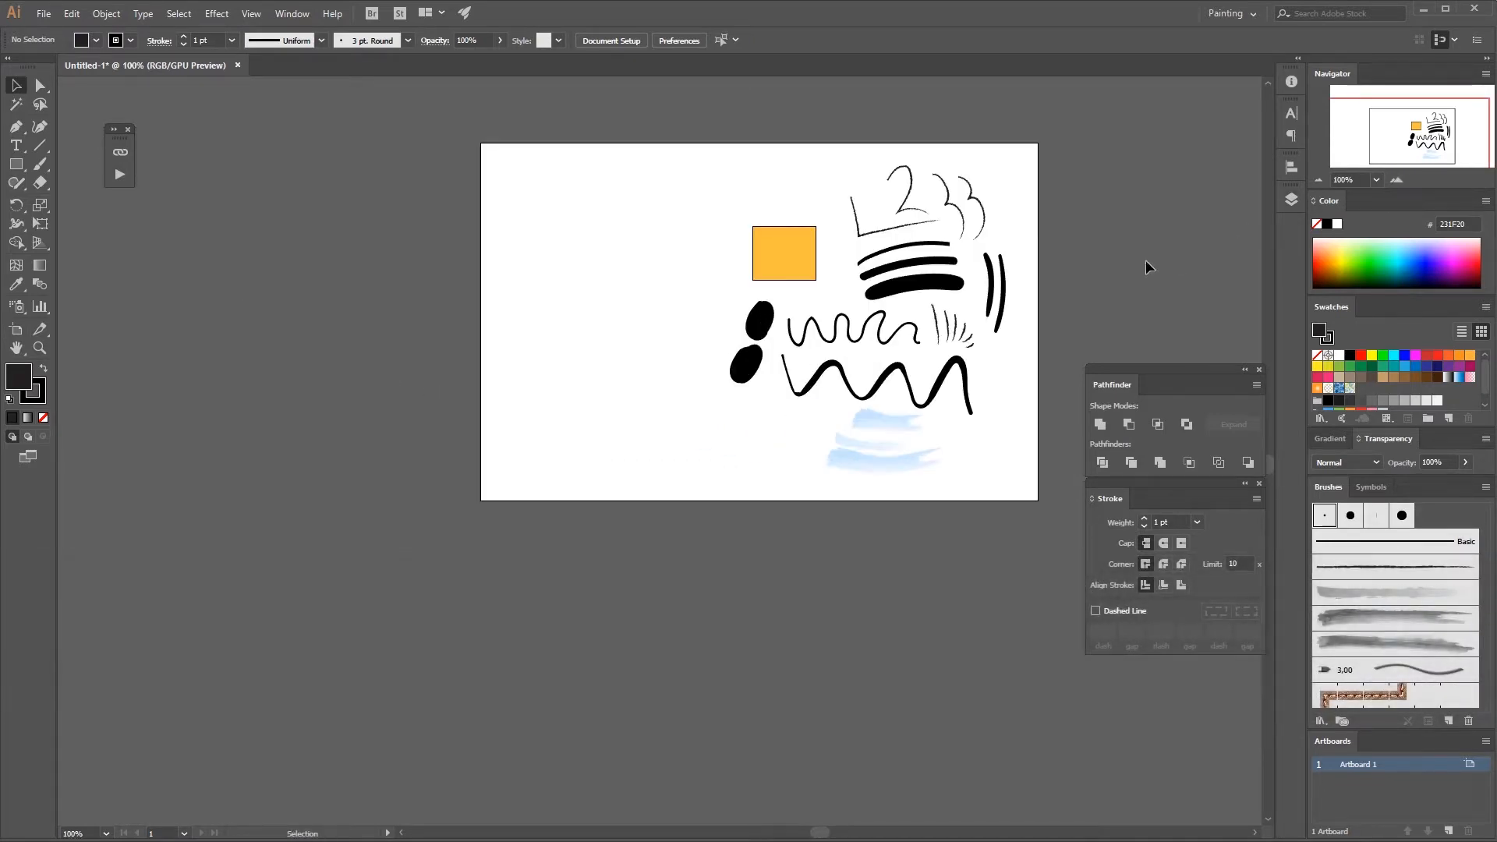
drag(662, 344, 602, 404)
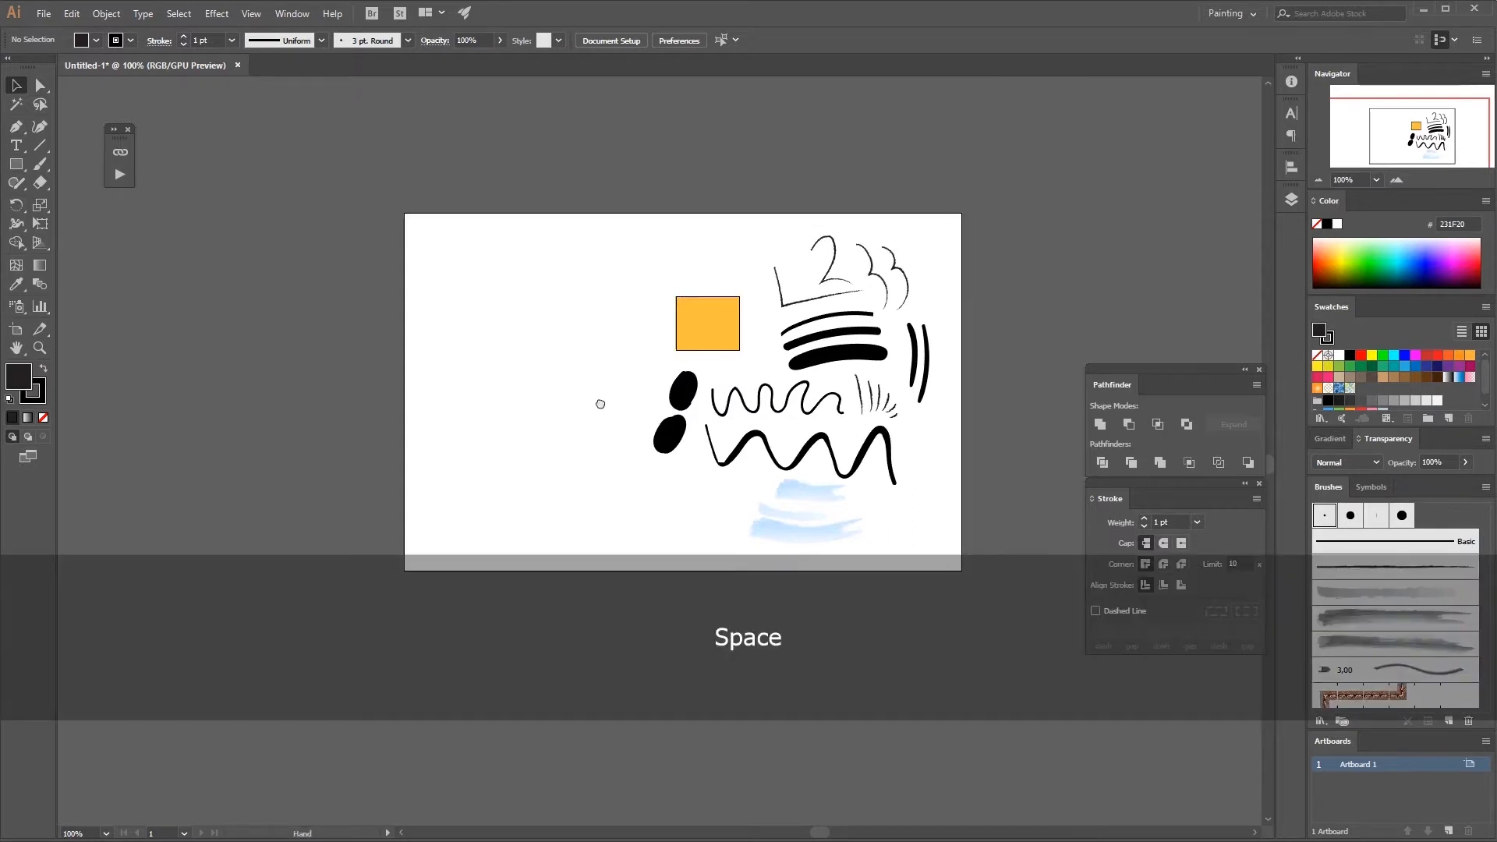
double_click(16, 347)
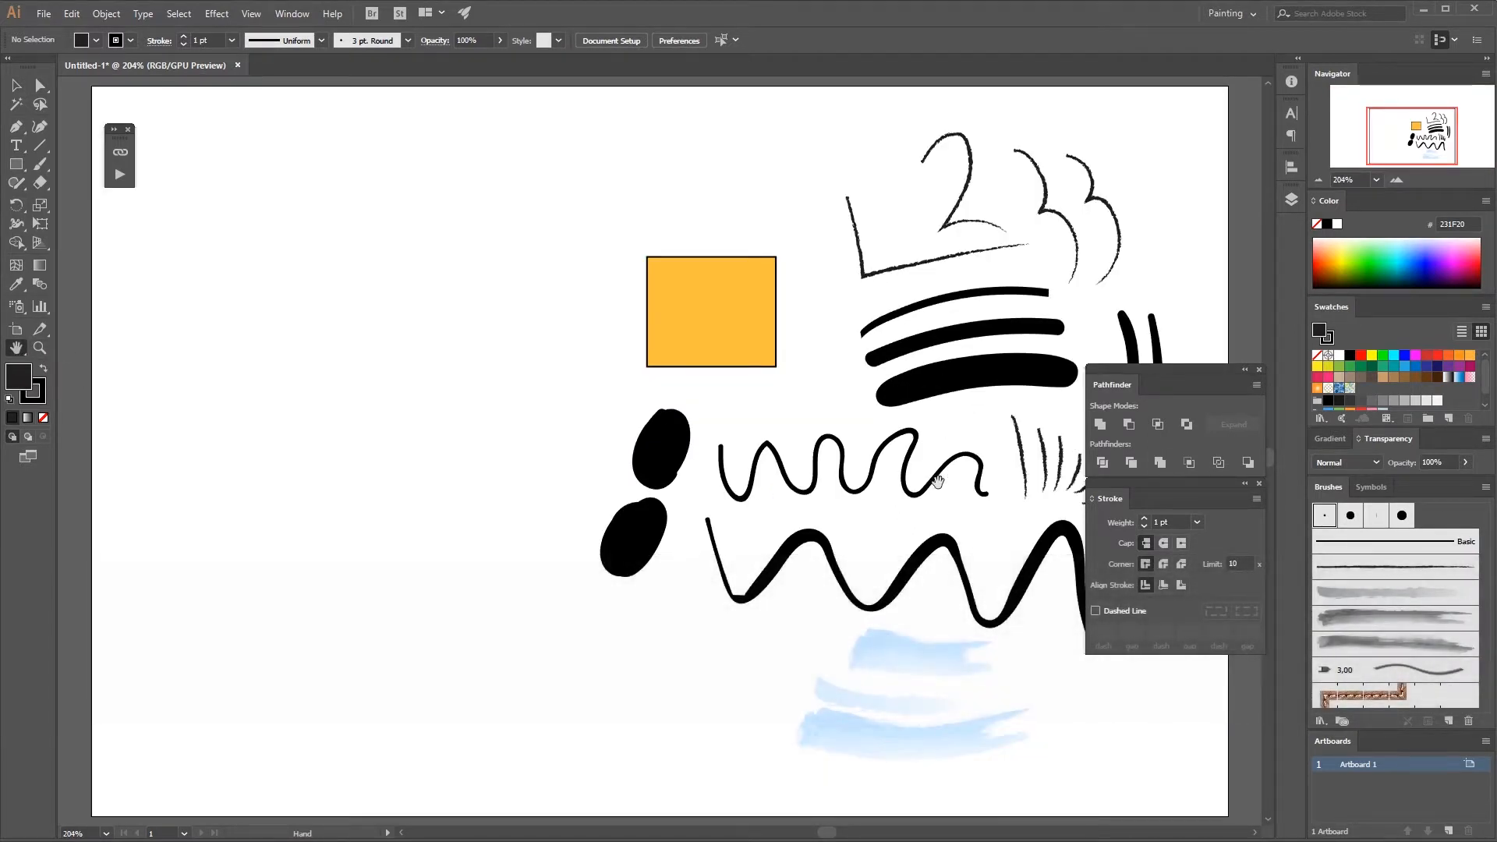
drag(868, 481, 823, 448)
click(1320, 181)
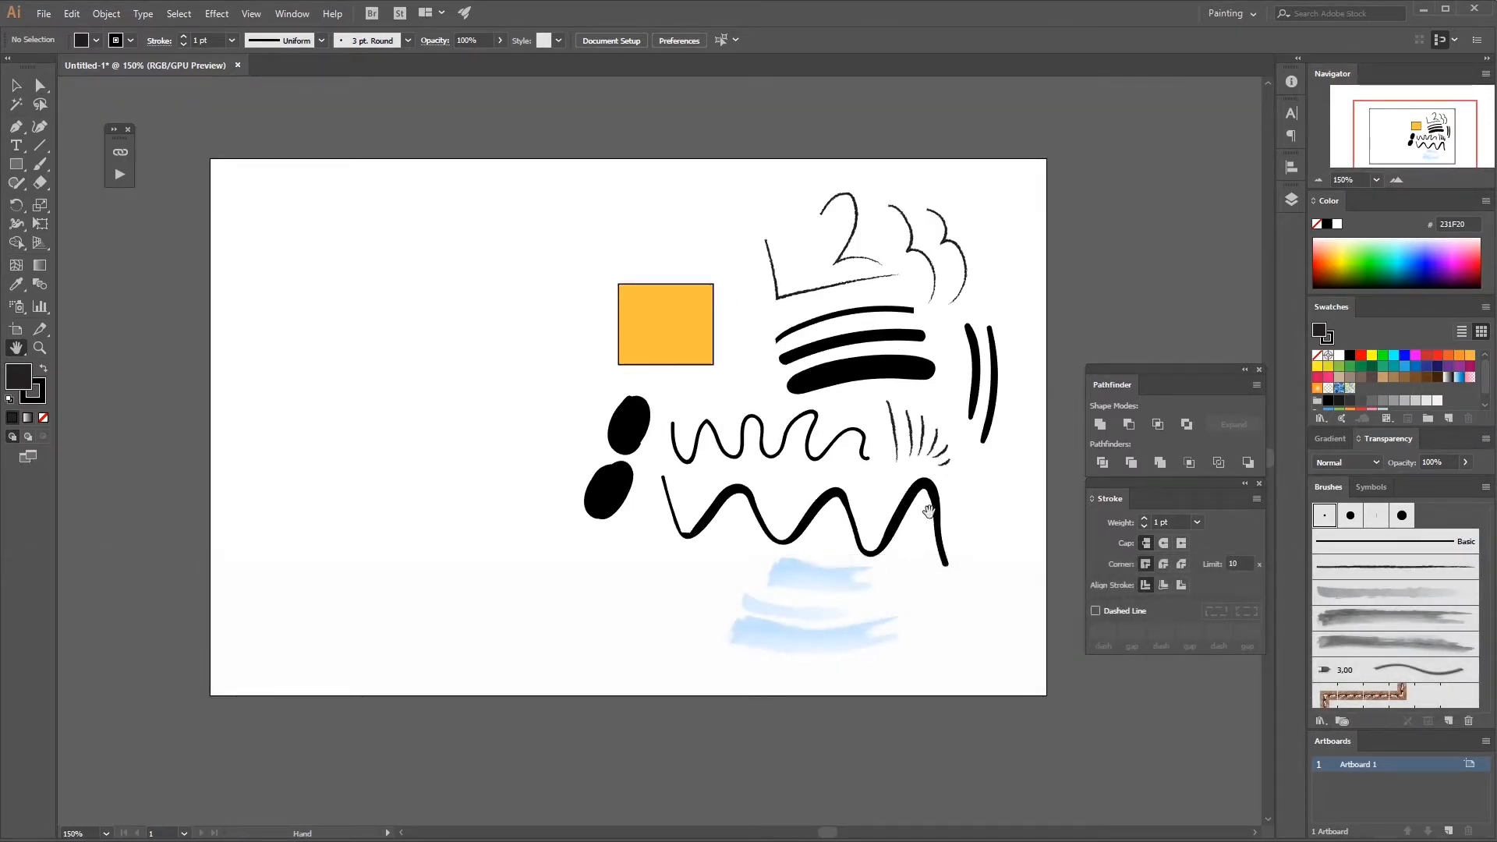
key(v)
drag(907, 563, 807, 542)
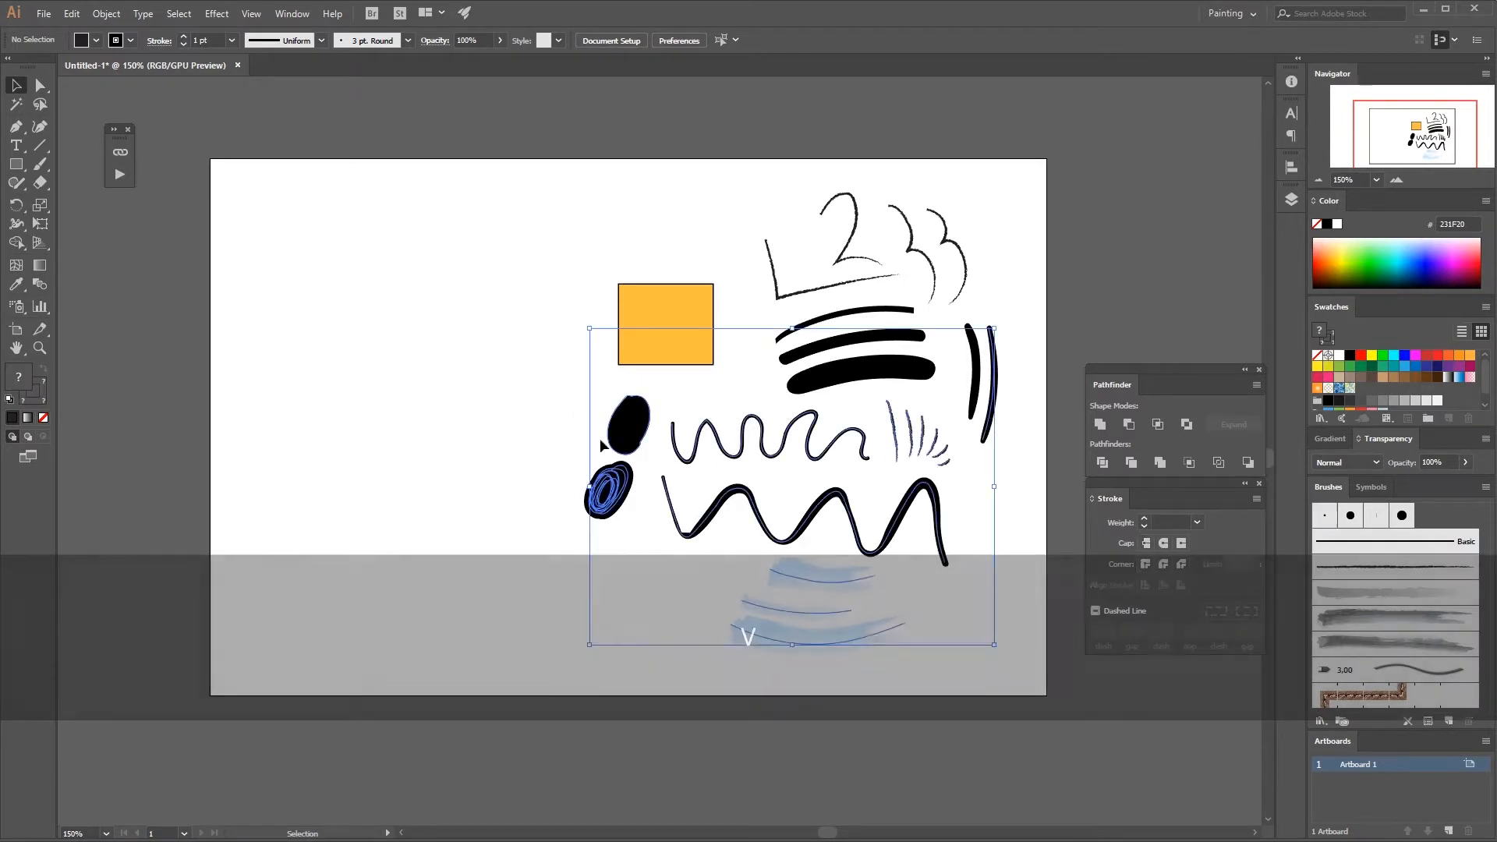
key(Delete)
drag(900, 254, 836, 218)
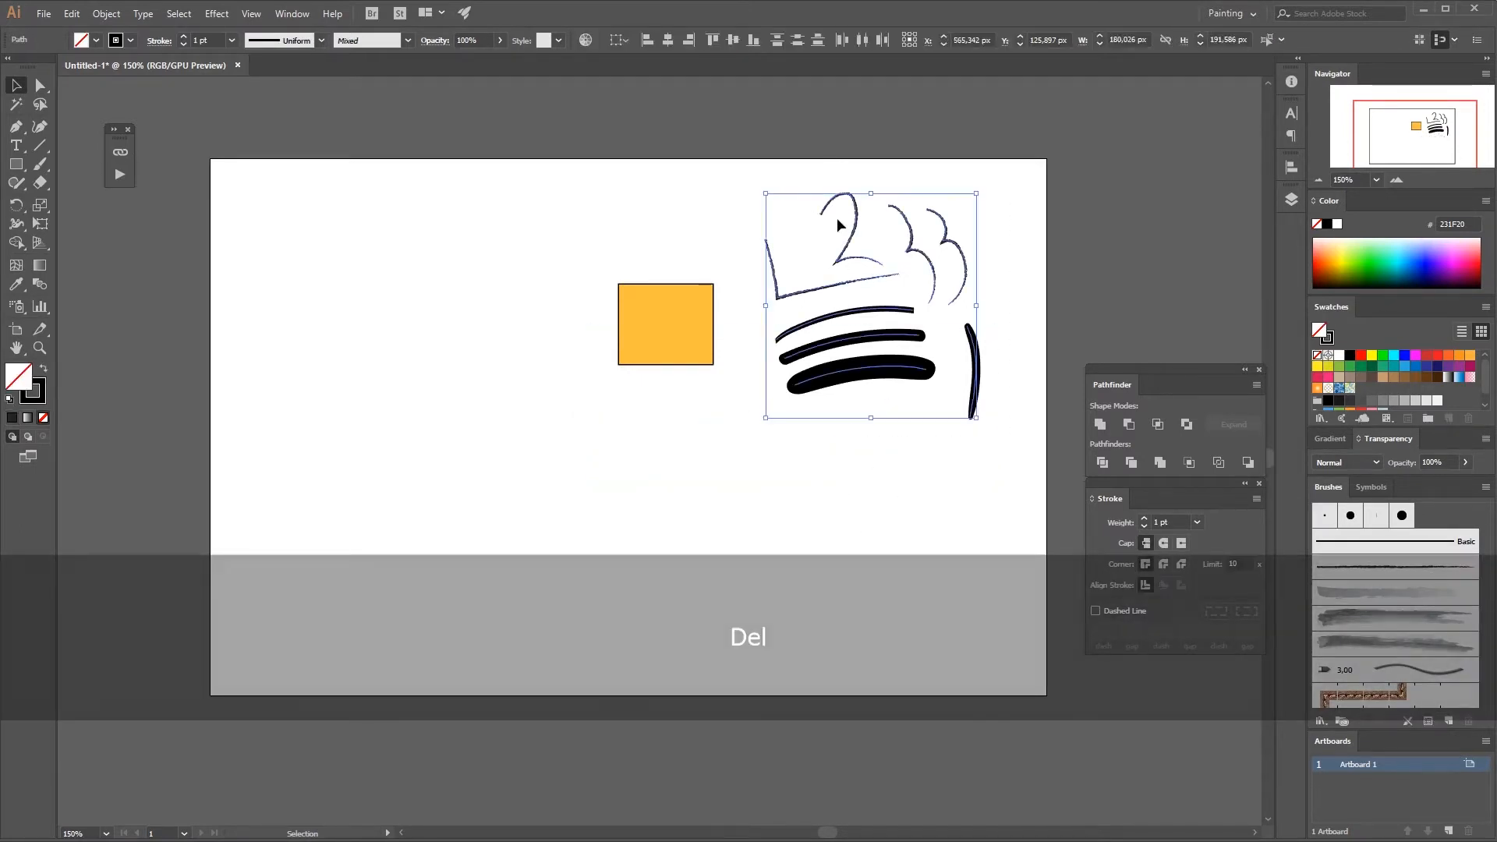
key(Delete)
Move the orange rectangle nearer the middle of the artboard and enlarge it to about 105 × 104 px.
drag(689, 338, 779, 373)
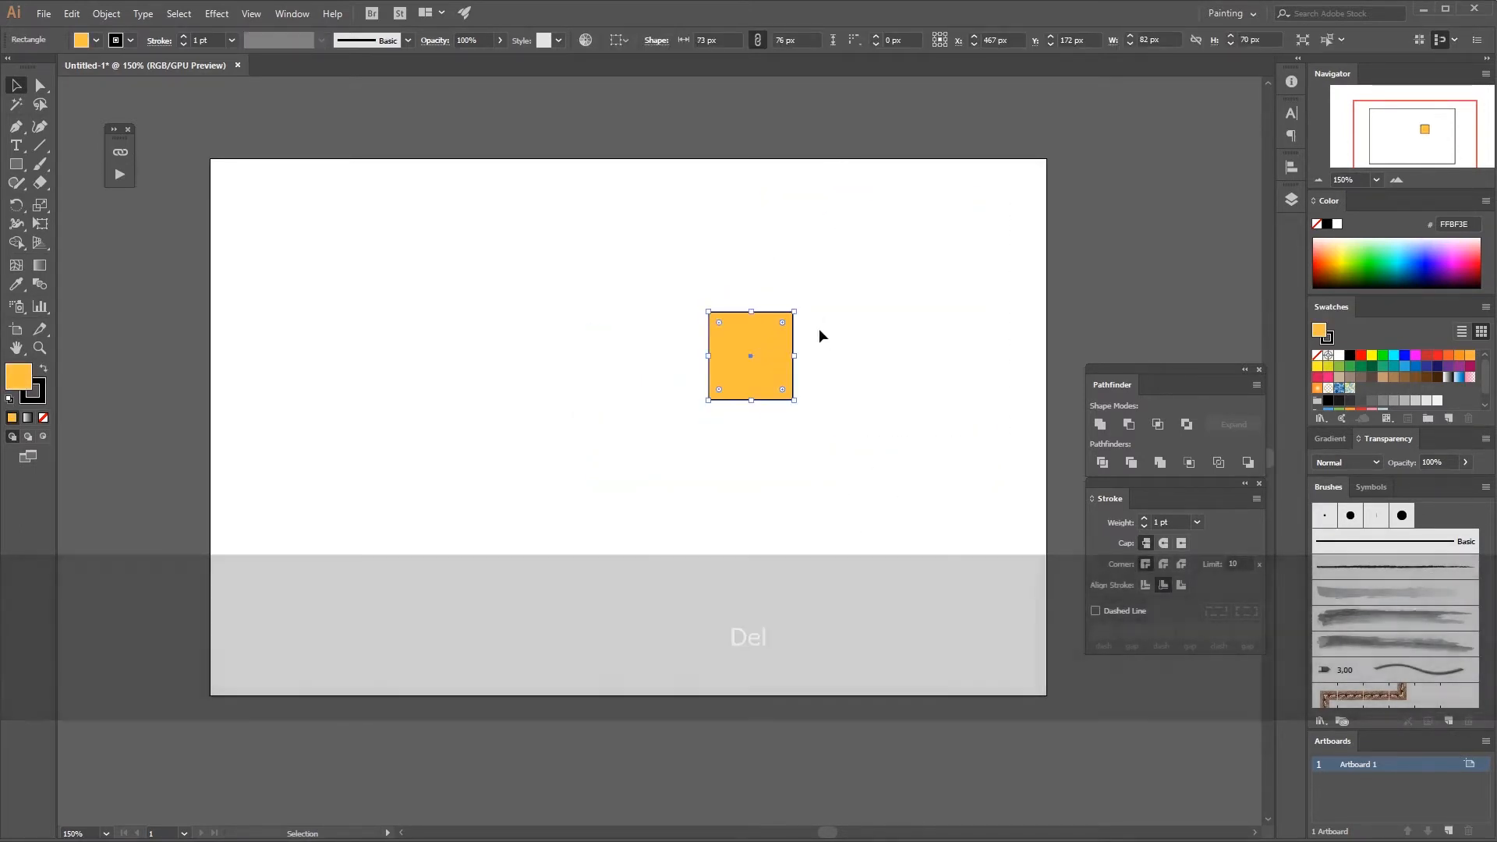
drag(803, 319, 838, 351)
click(819, 335)
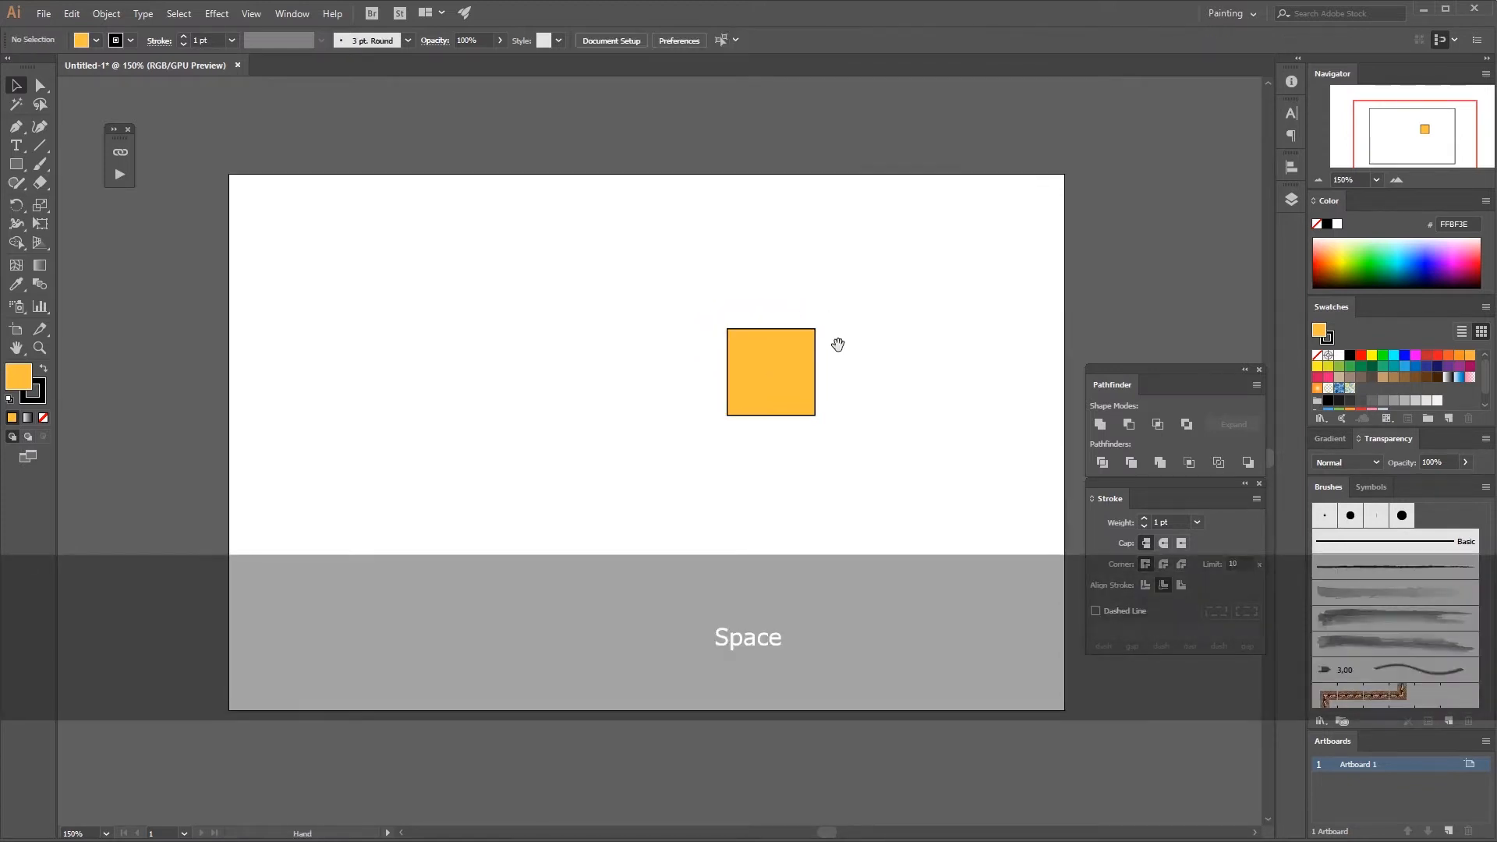
key(ctrl)
key(ctrl+plus)
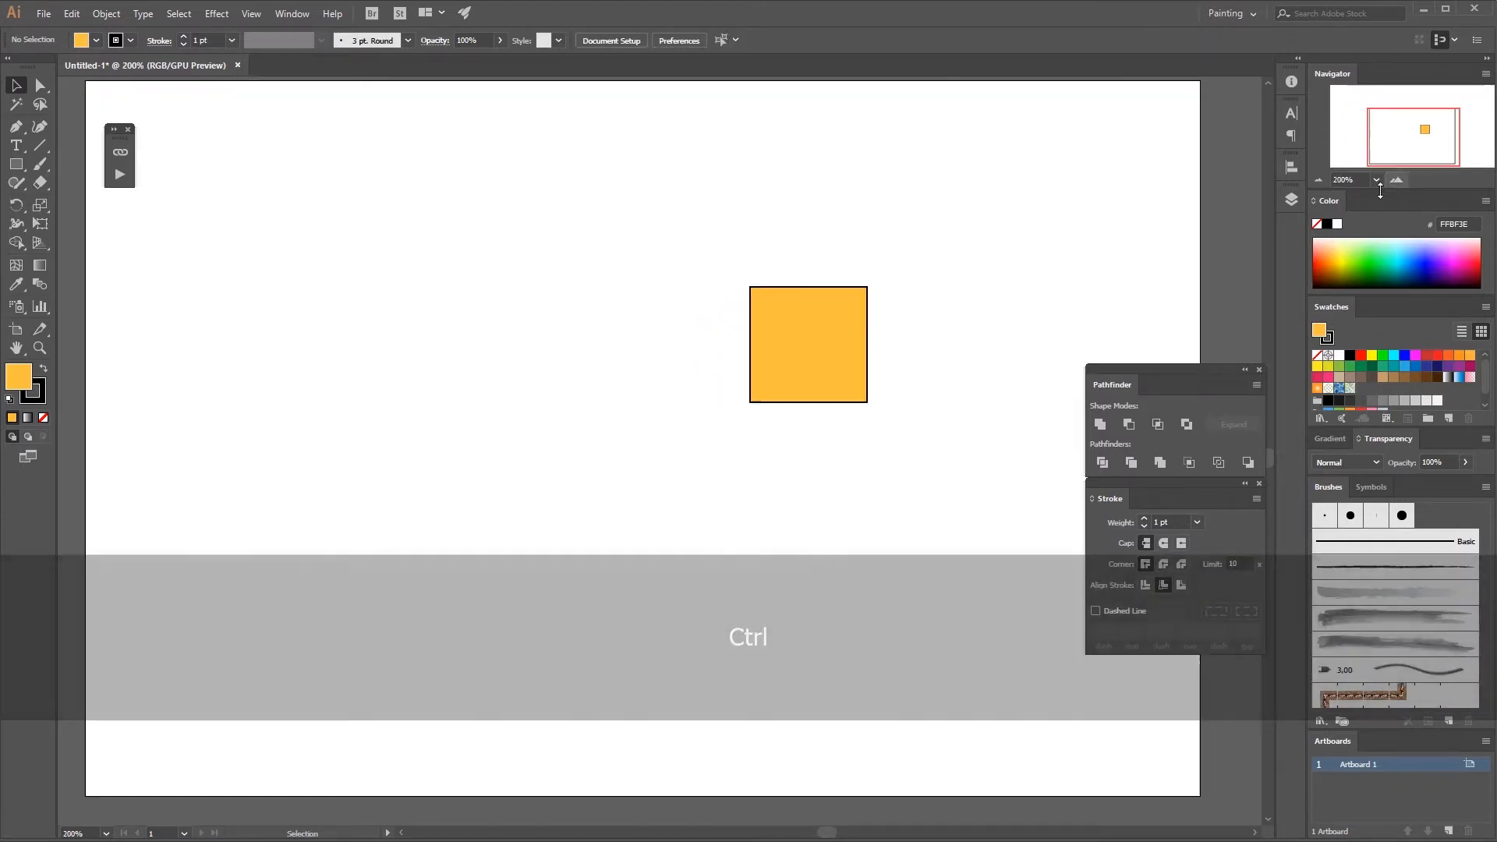
drag(814, 357, 767, 397)
click(851, 391)
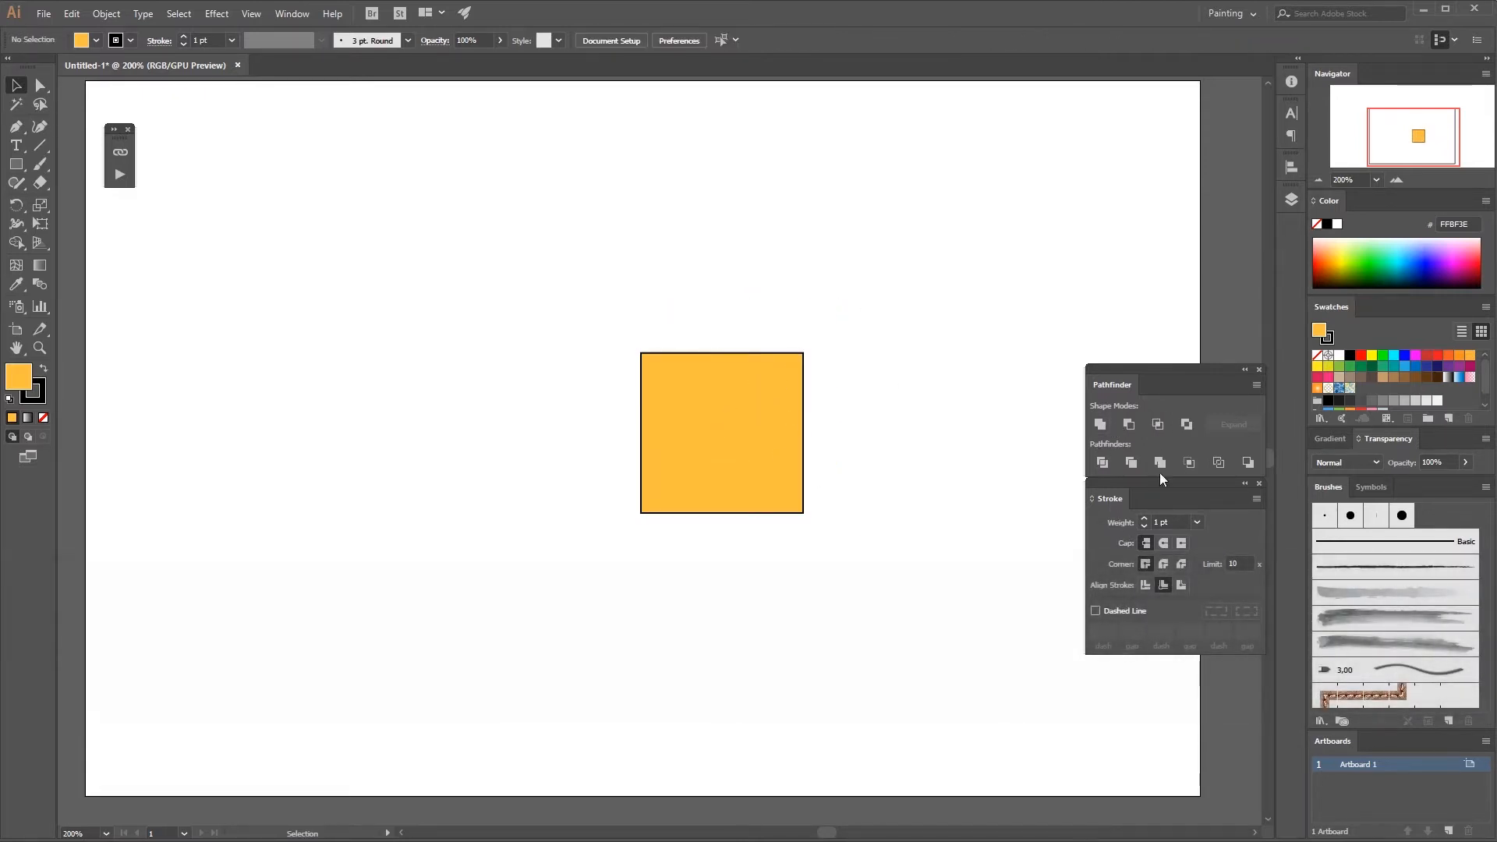
Show the Info panel and set the orange rectangle's height to 103 px.
click(1292, 86)
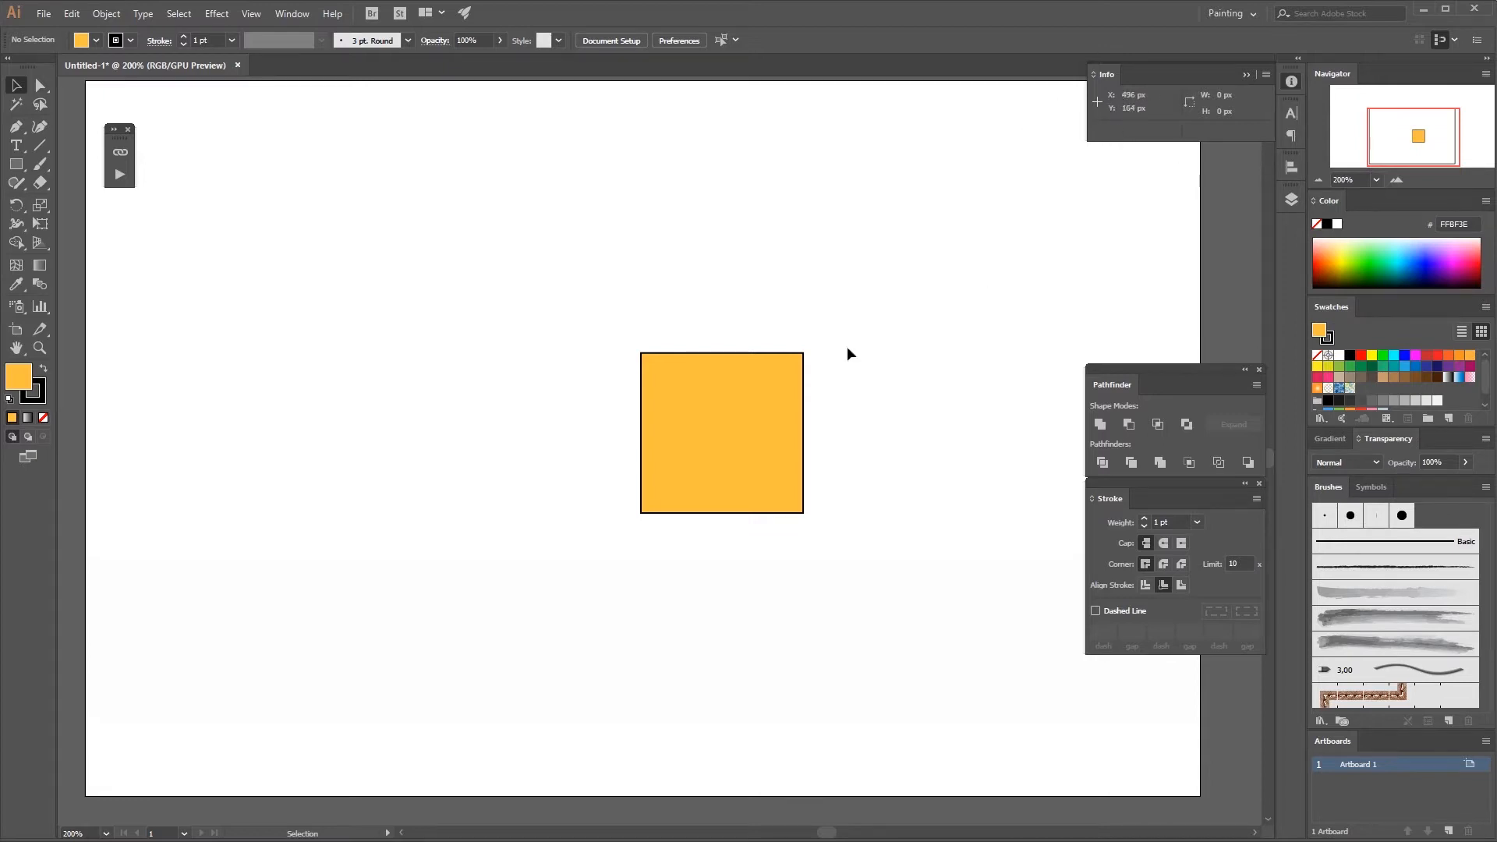
click(733, 429)
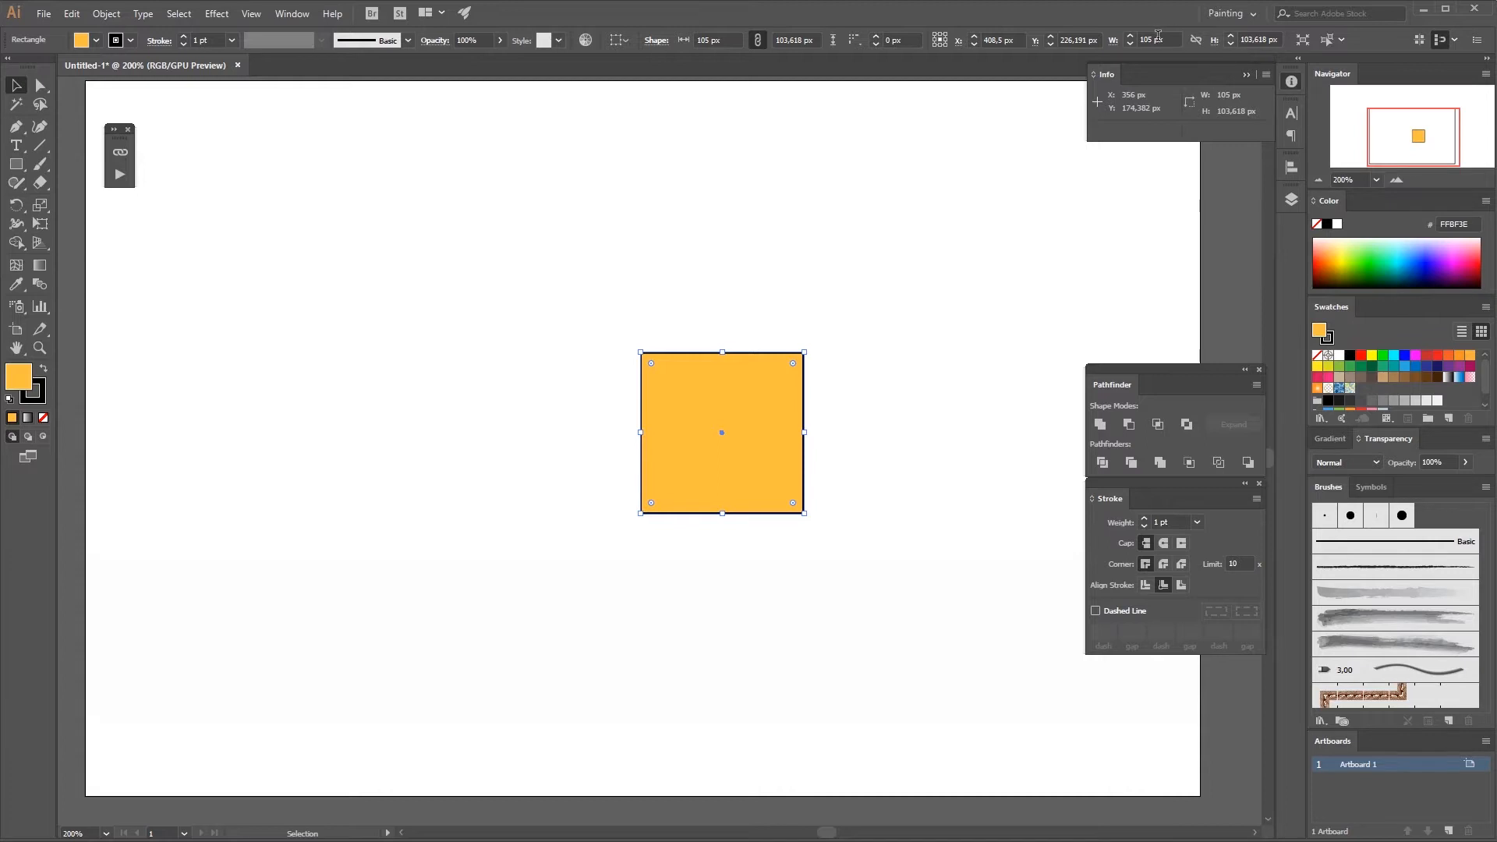
click(1231, 45)
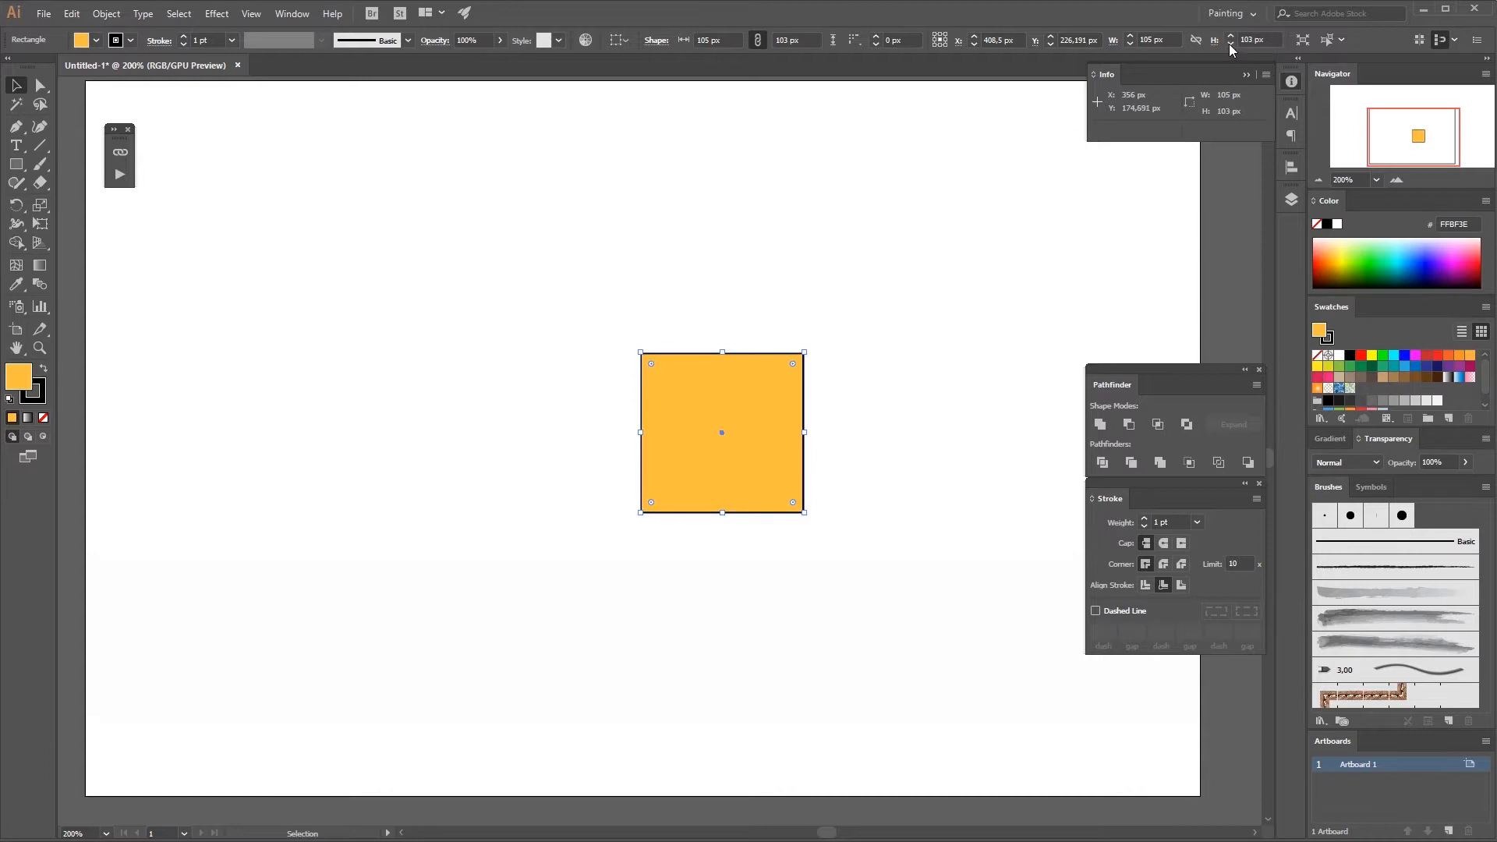
Reduce the rectangle's width to 101 px in 1 px increments, and bring it back to 105 px.
click(1129, 44)
click(1128, 43)
click(1129, 44)
click(1130, 43)
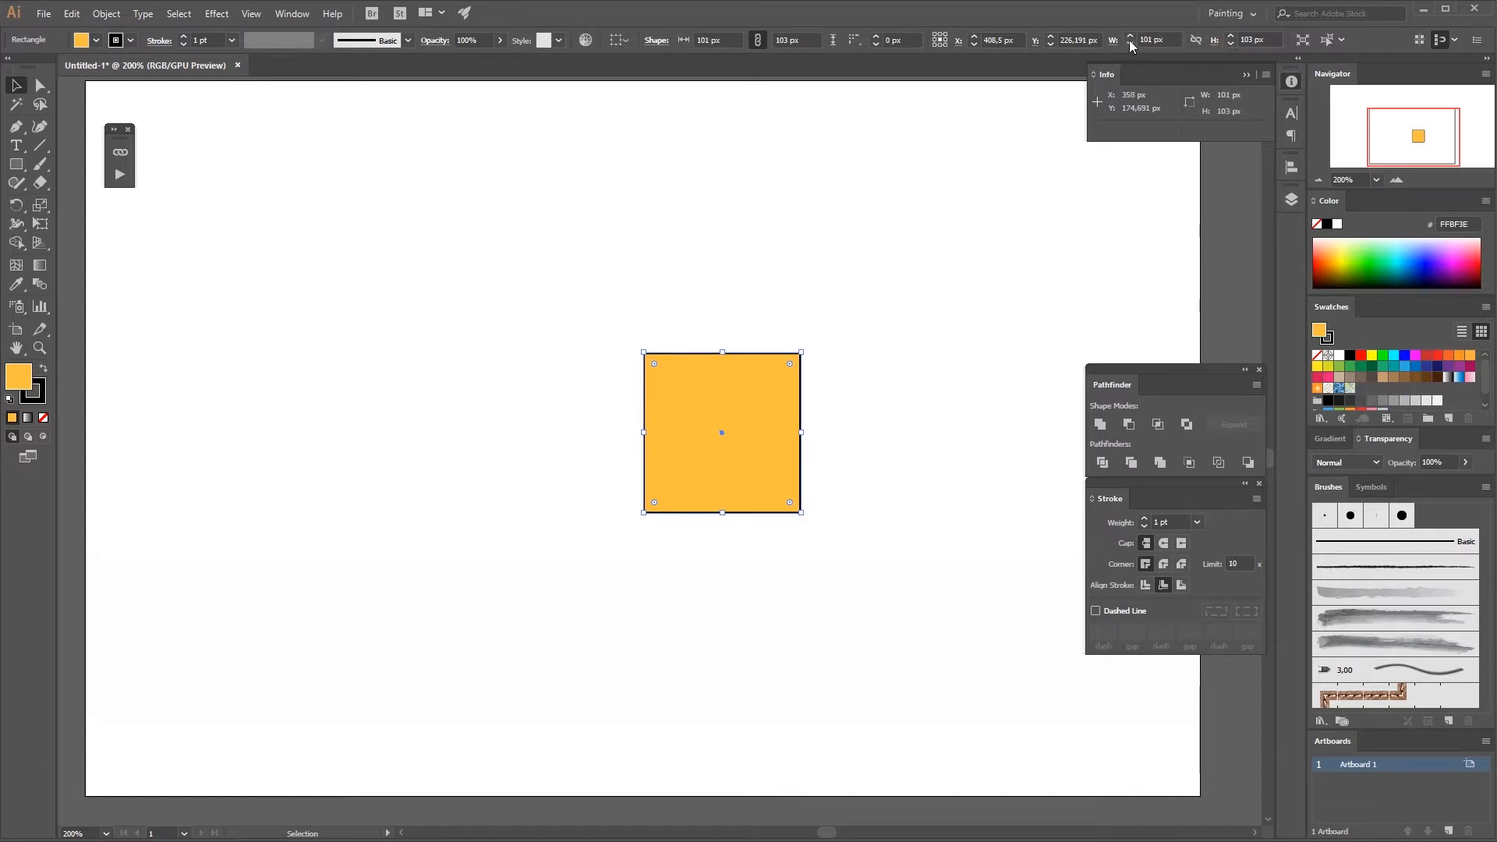
click(1130, 36)
click(1130, 36)
click(1130, 36)
click(1130, 36)
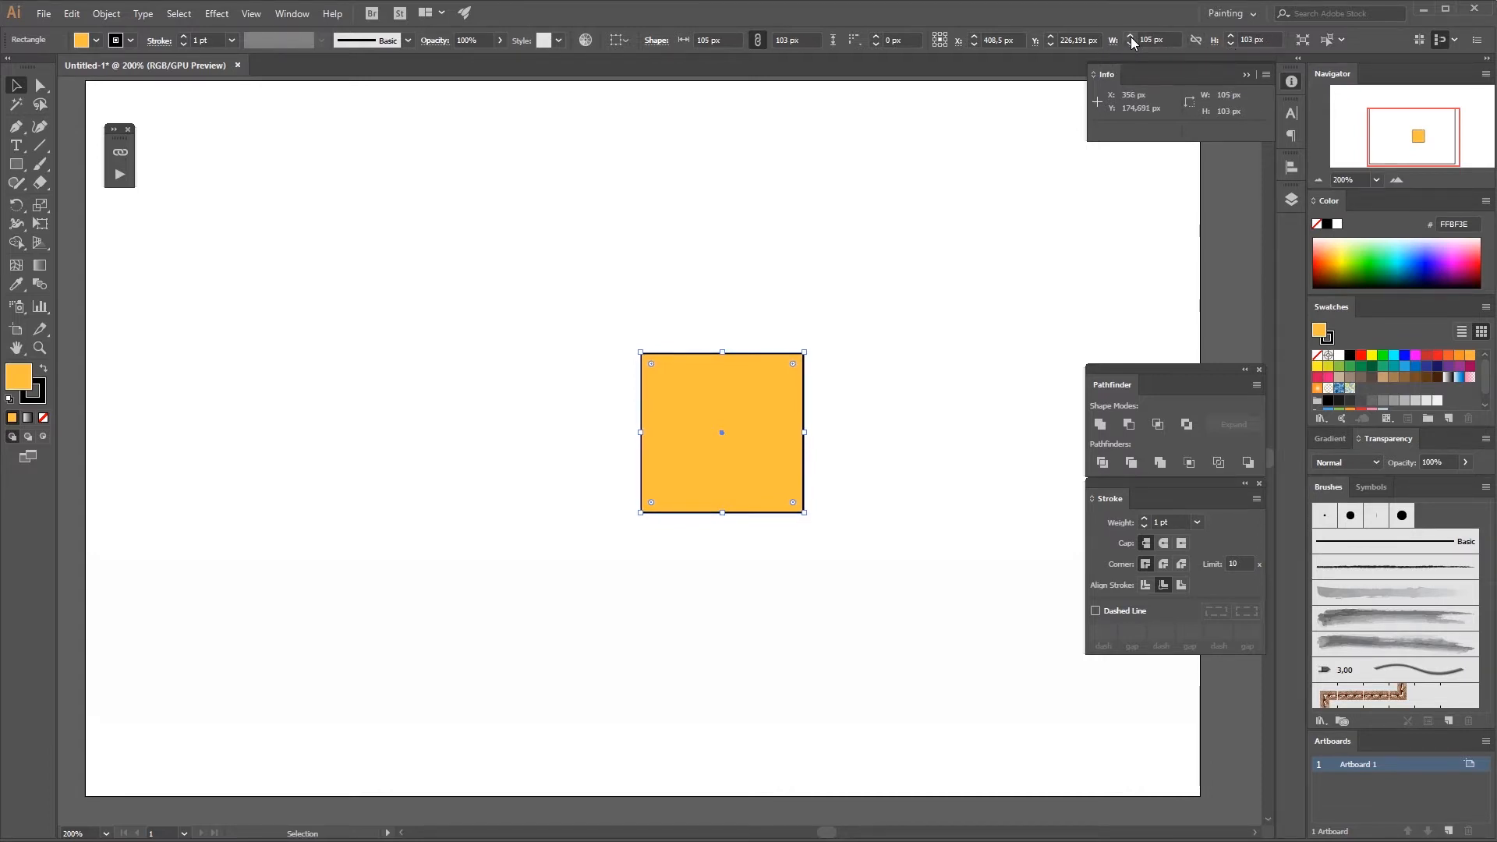
Set the rectangle's height to 105 px, and scale it proportionally to 123 × 123 px with width and height linked.
click(1231, 36)
click(1231, 36)
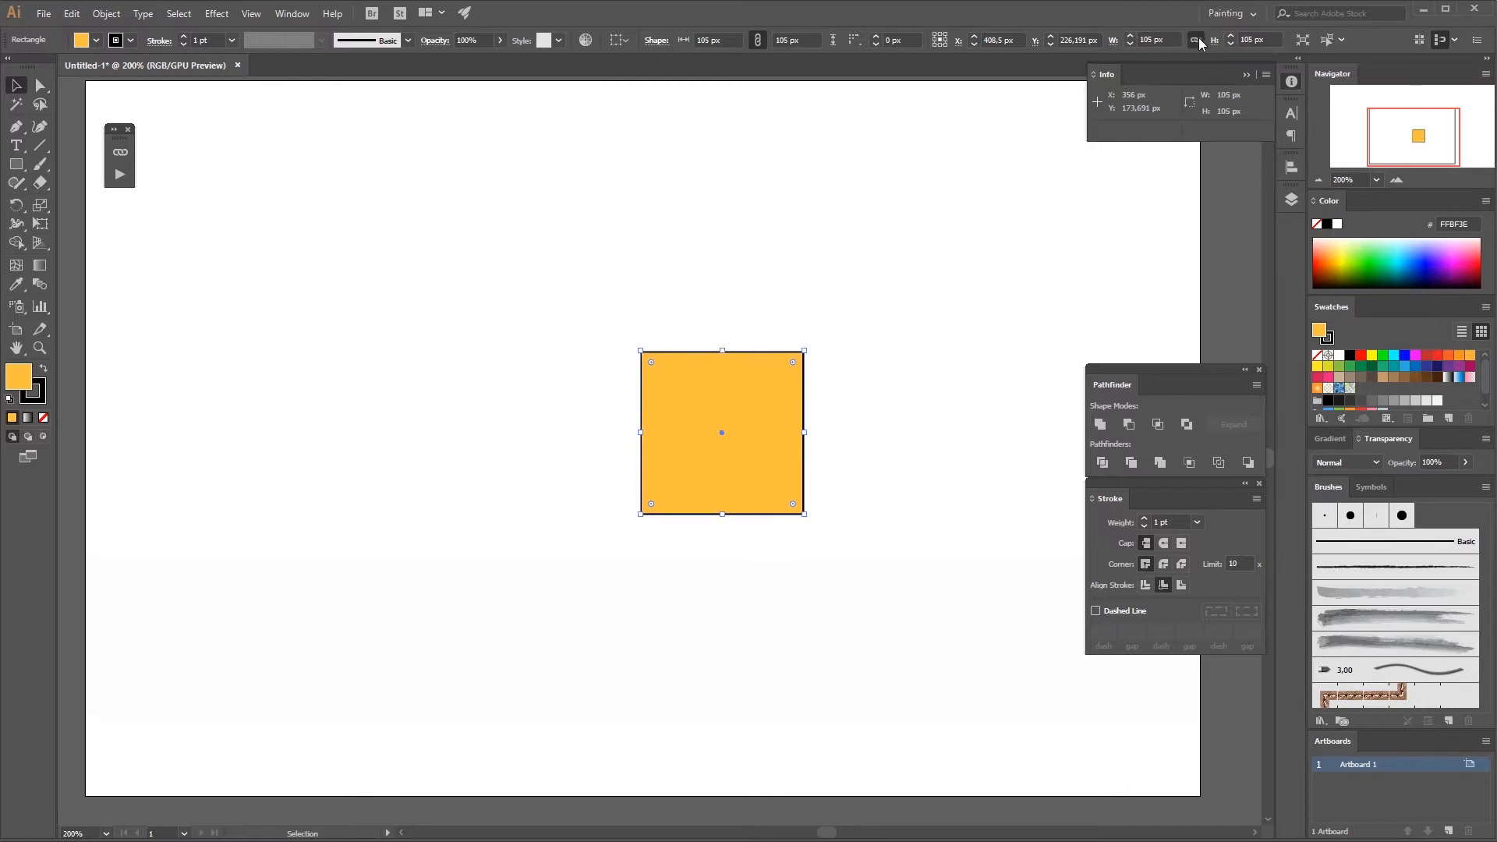
click(1197, 43)
click(1230, 36)
click(1230, 36)
drag(1230, 36, 1230, 36)
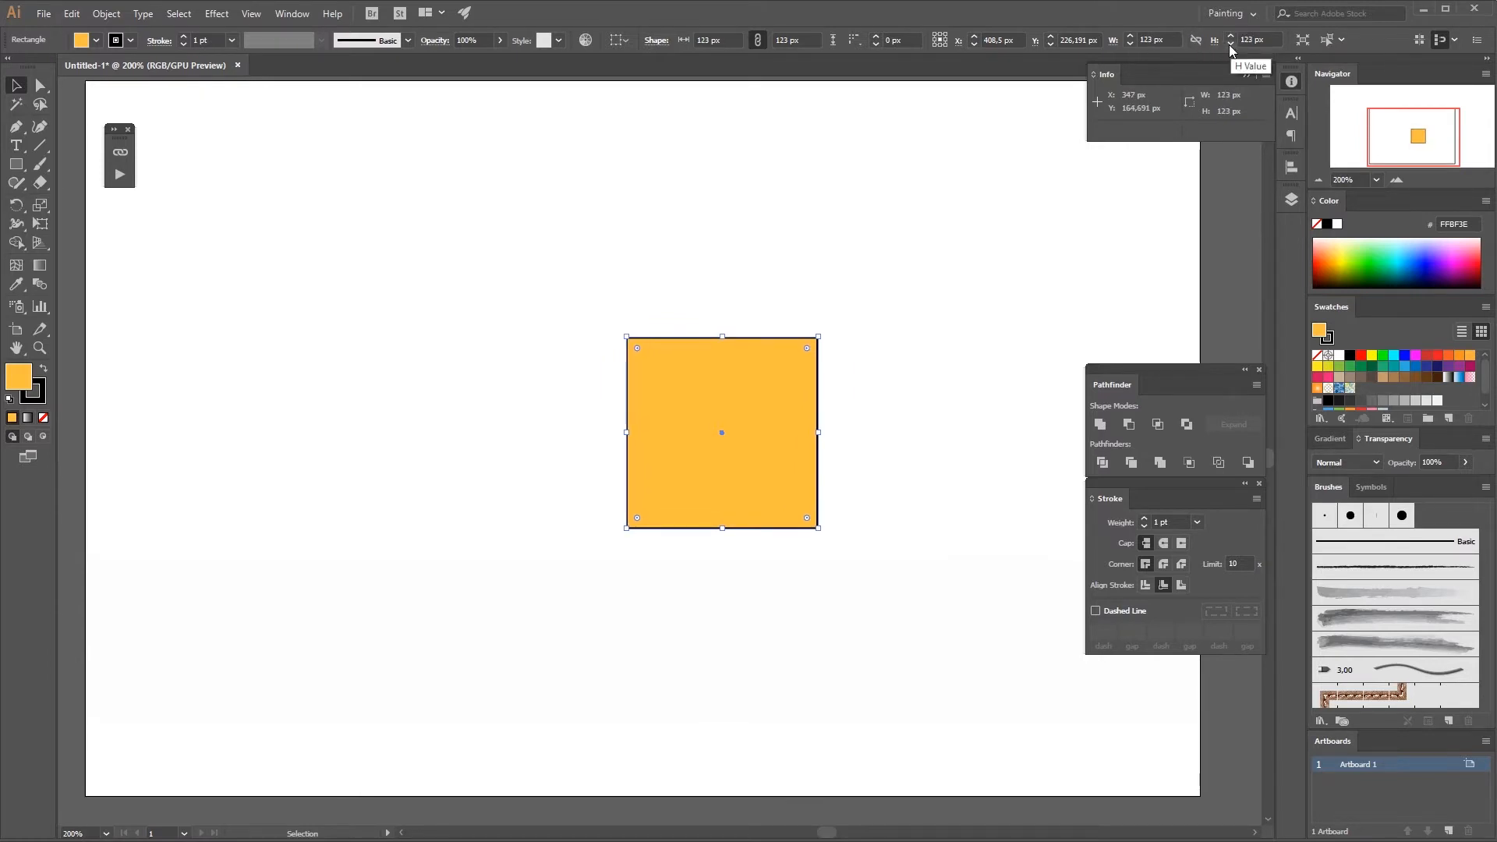
Set only the rectangle's height to 107 px and move the rectangle up and right to X 431.5, Y 155.5 px.
drag(1229, 43, 1229, 44)
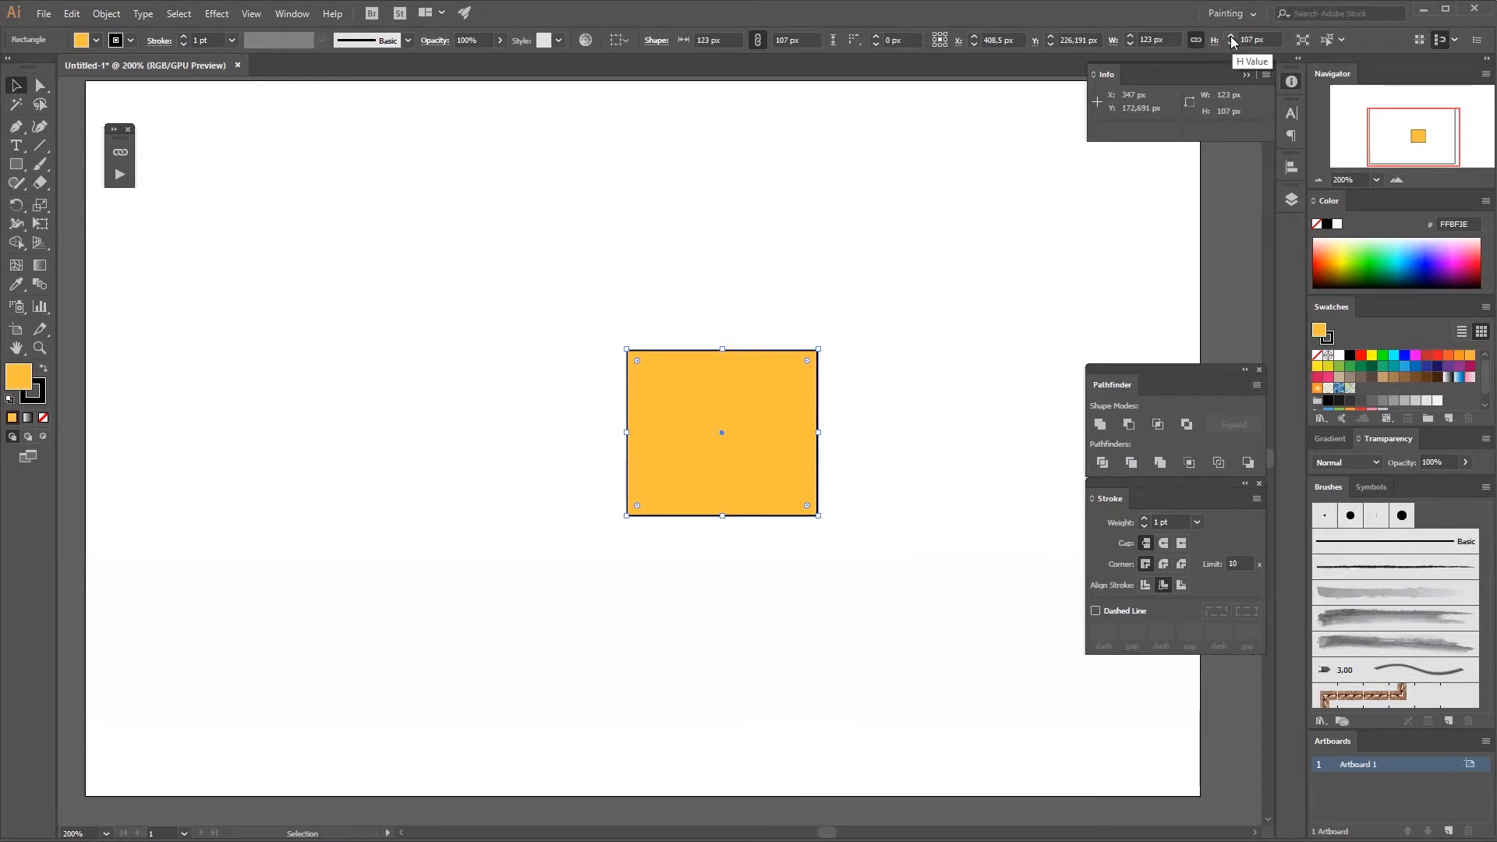
click(844, 275)
click(792, 428)
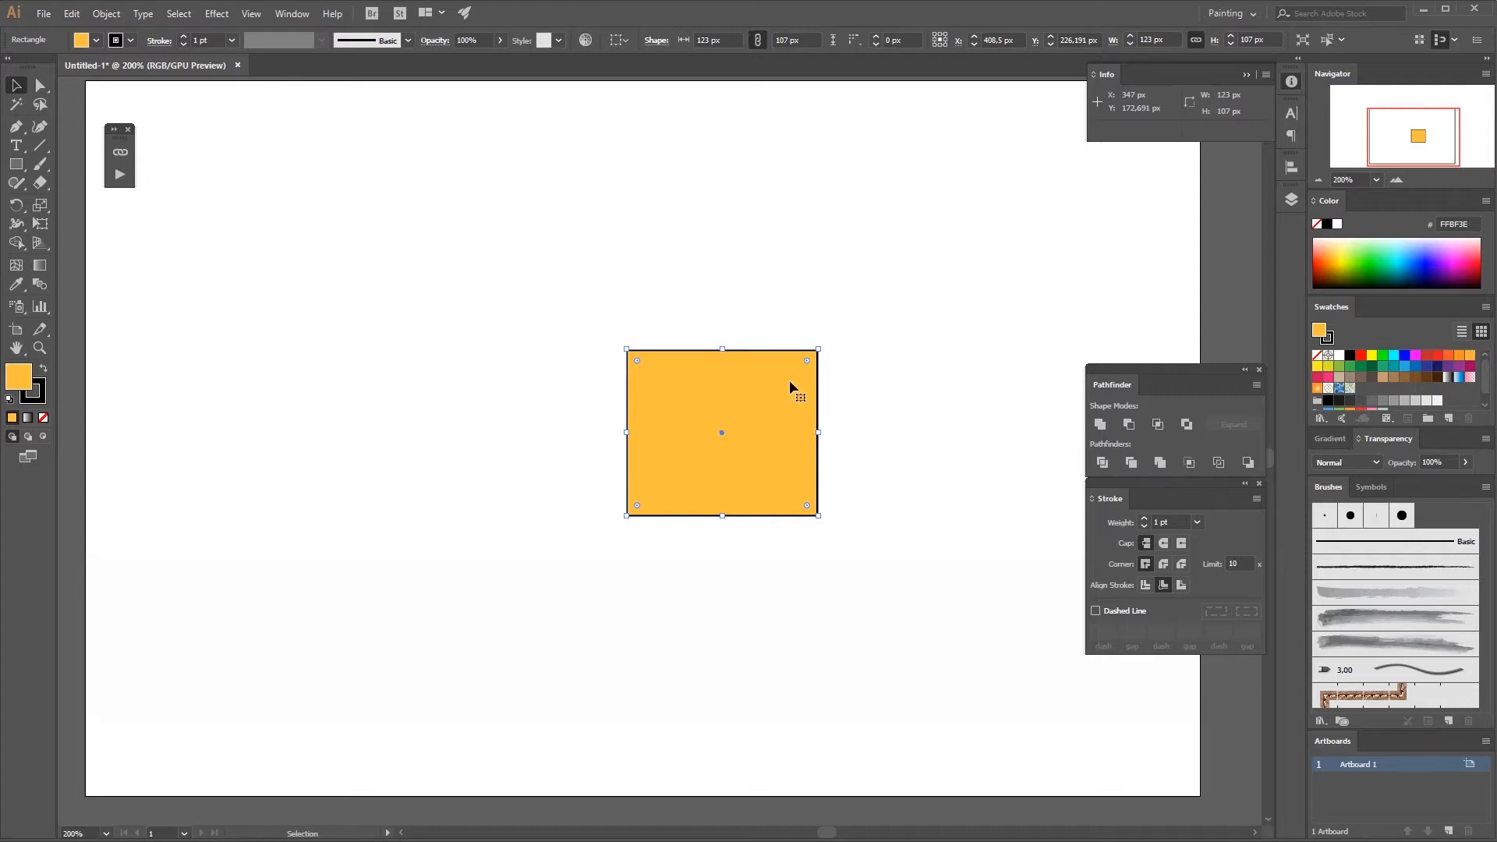
drag(734, 400, 771, 290)
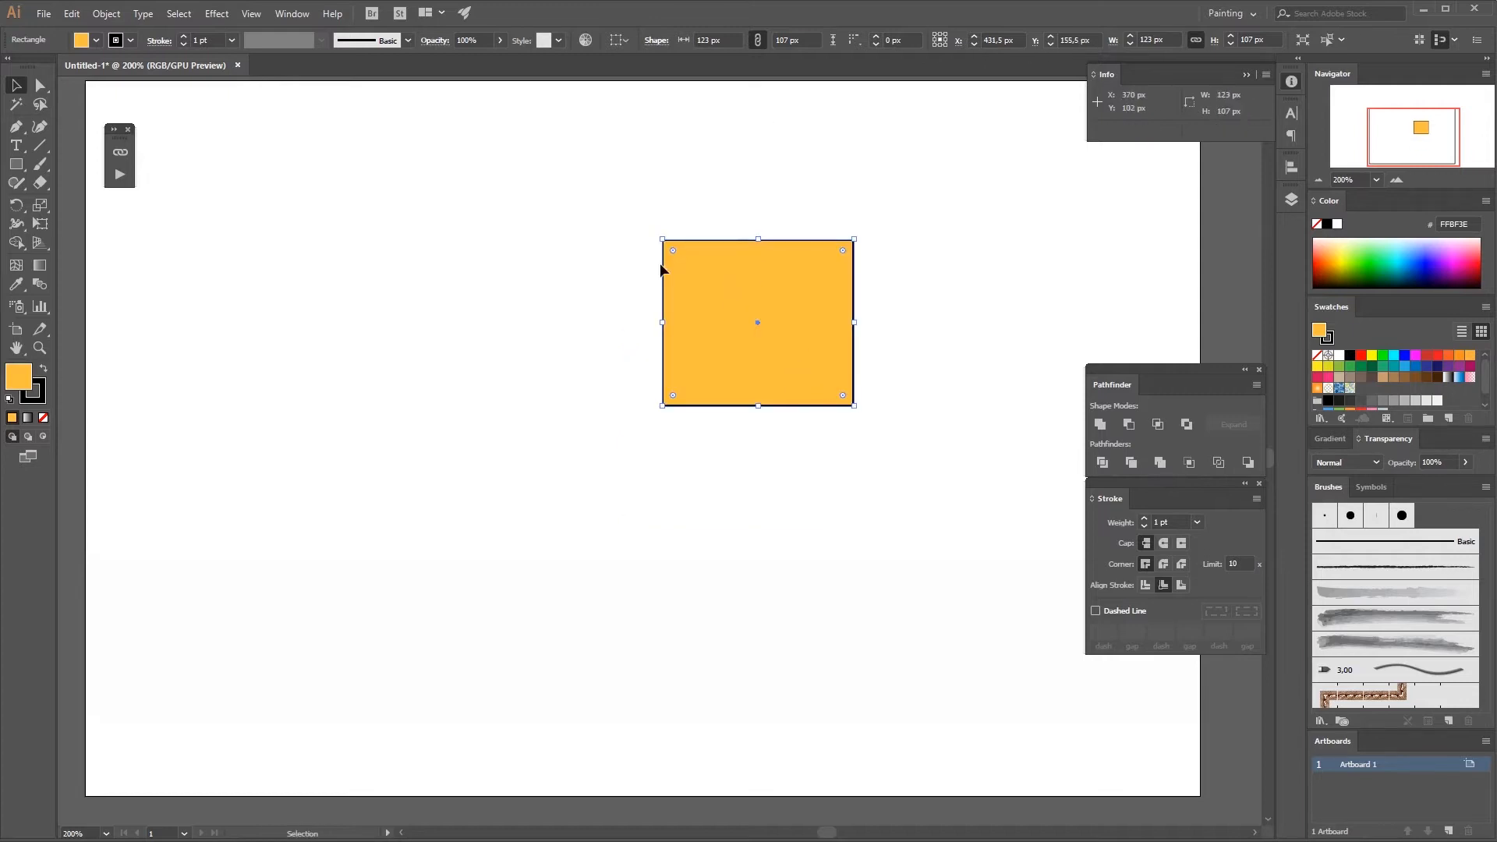
Recolor the rectangle's artwork with the preservation of White and Black turned off in the Color Reduction Options.
click(586, 40)
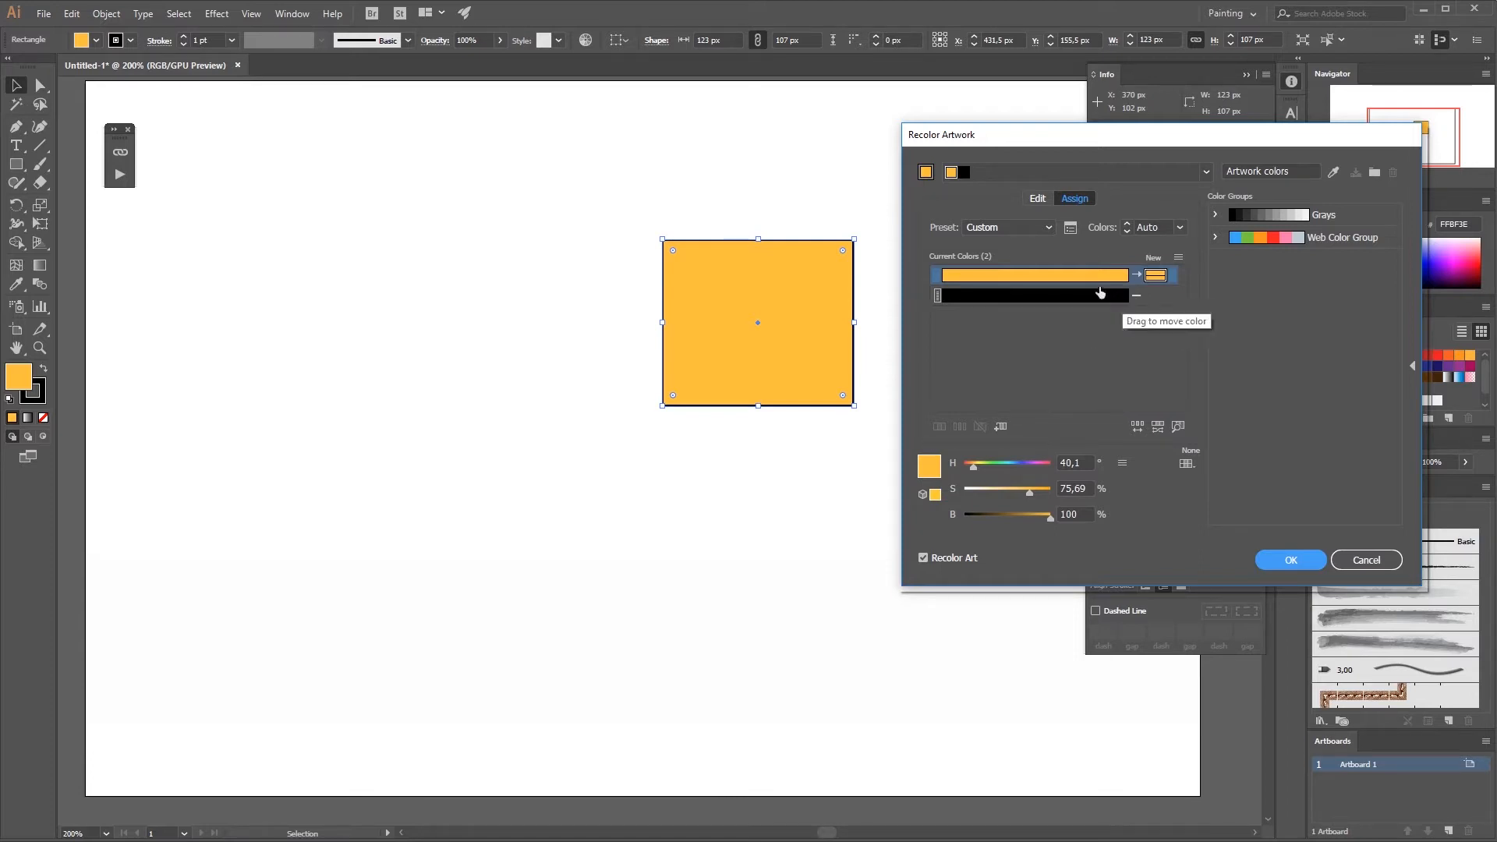
click(1073, 230)
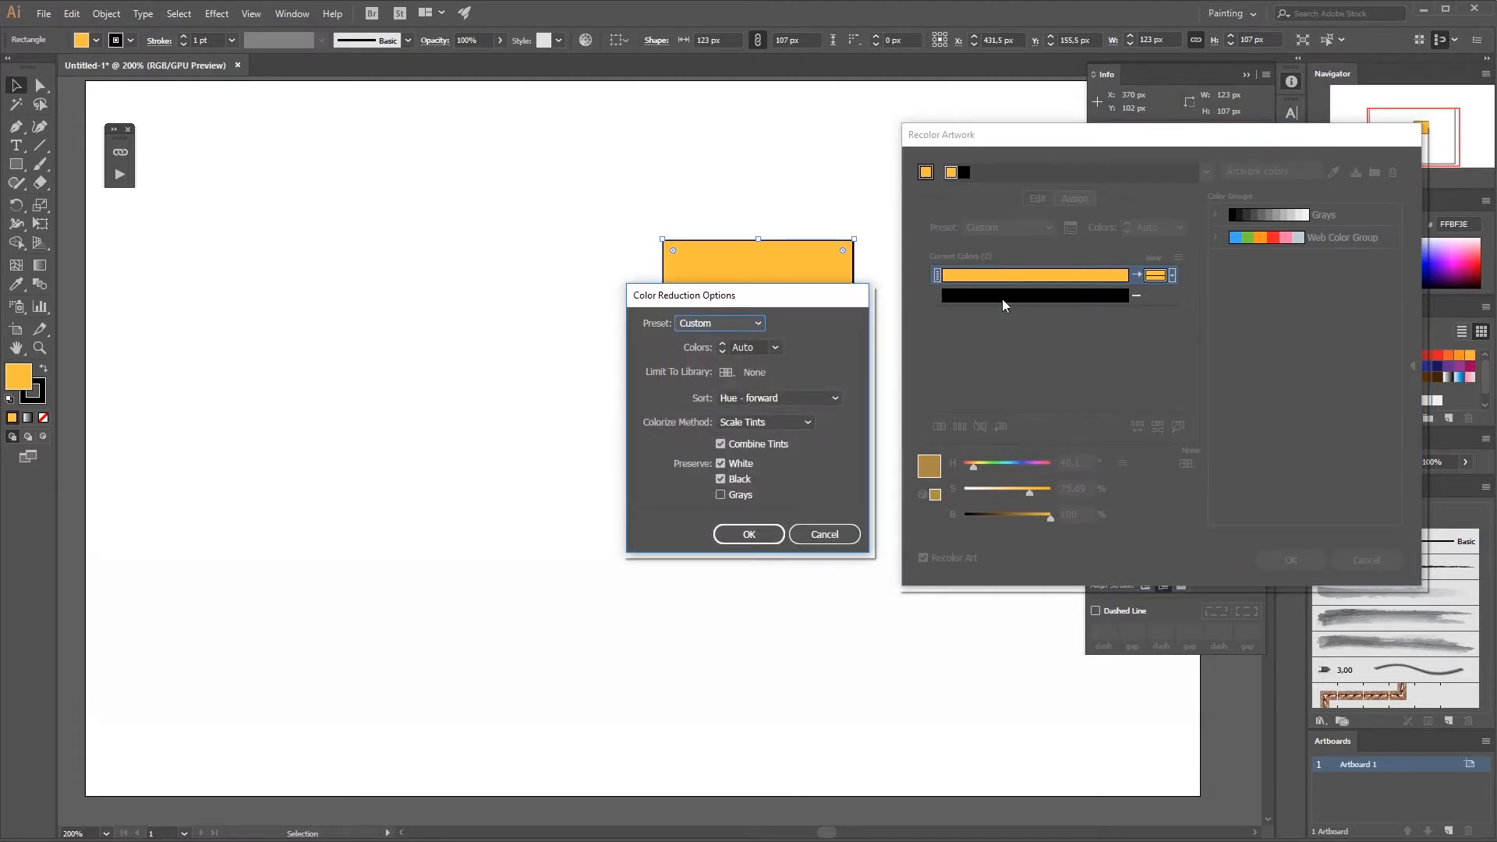
click(737, 465)
click(740, 481)
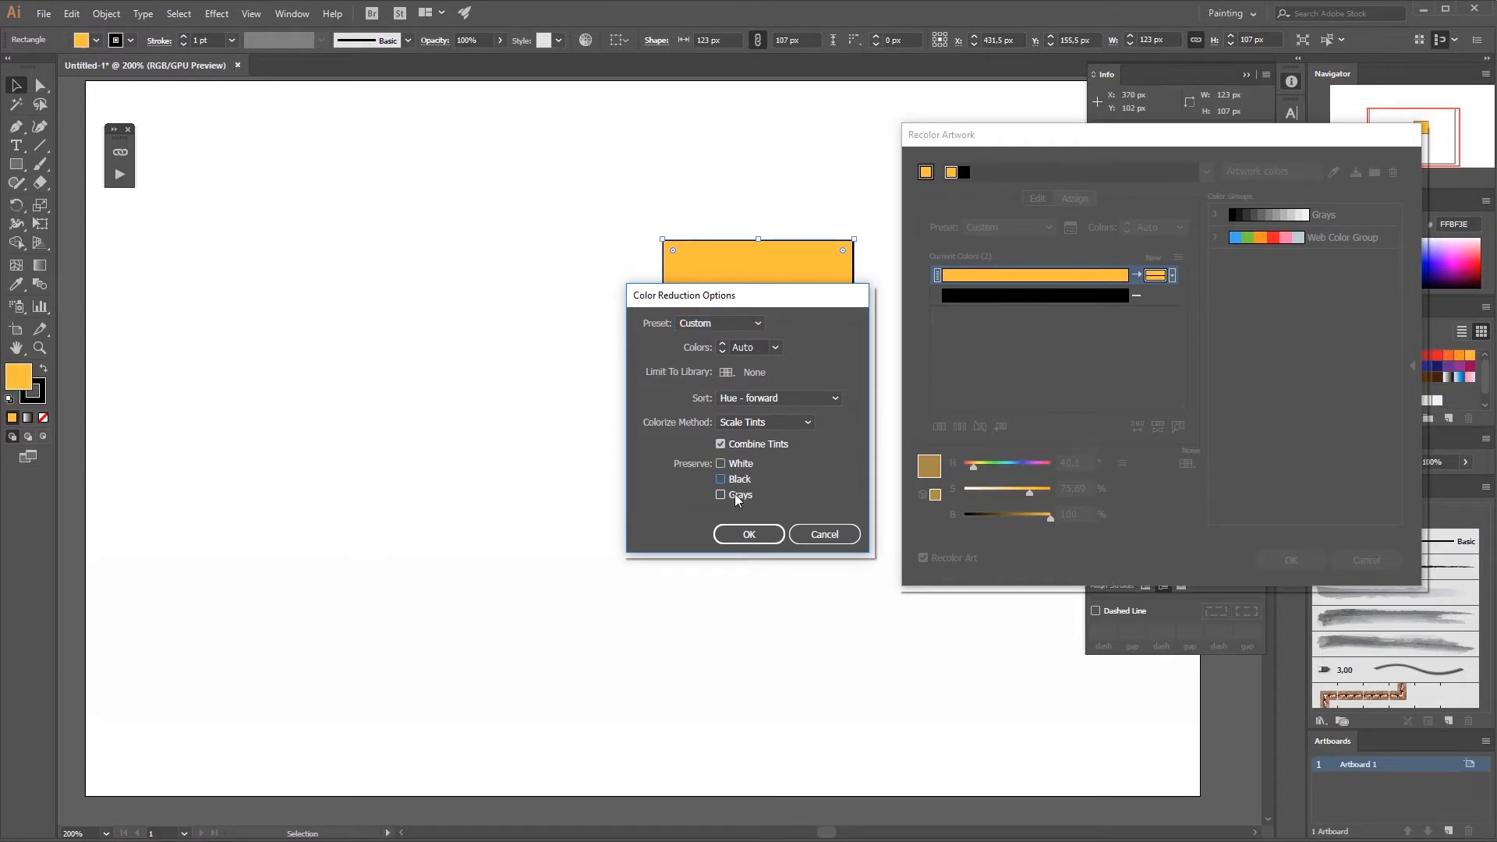
click(749, 535)
click(1291, 560)
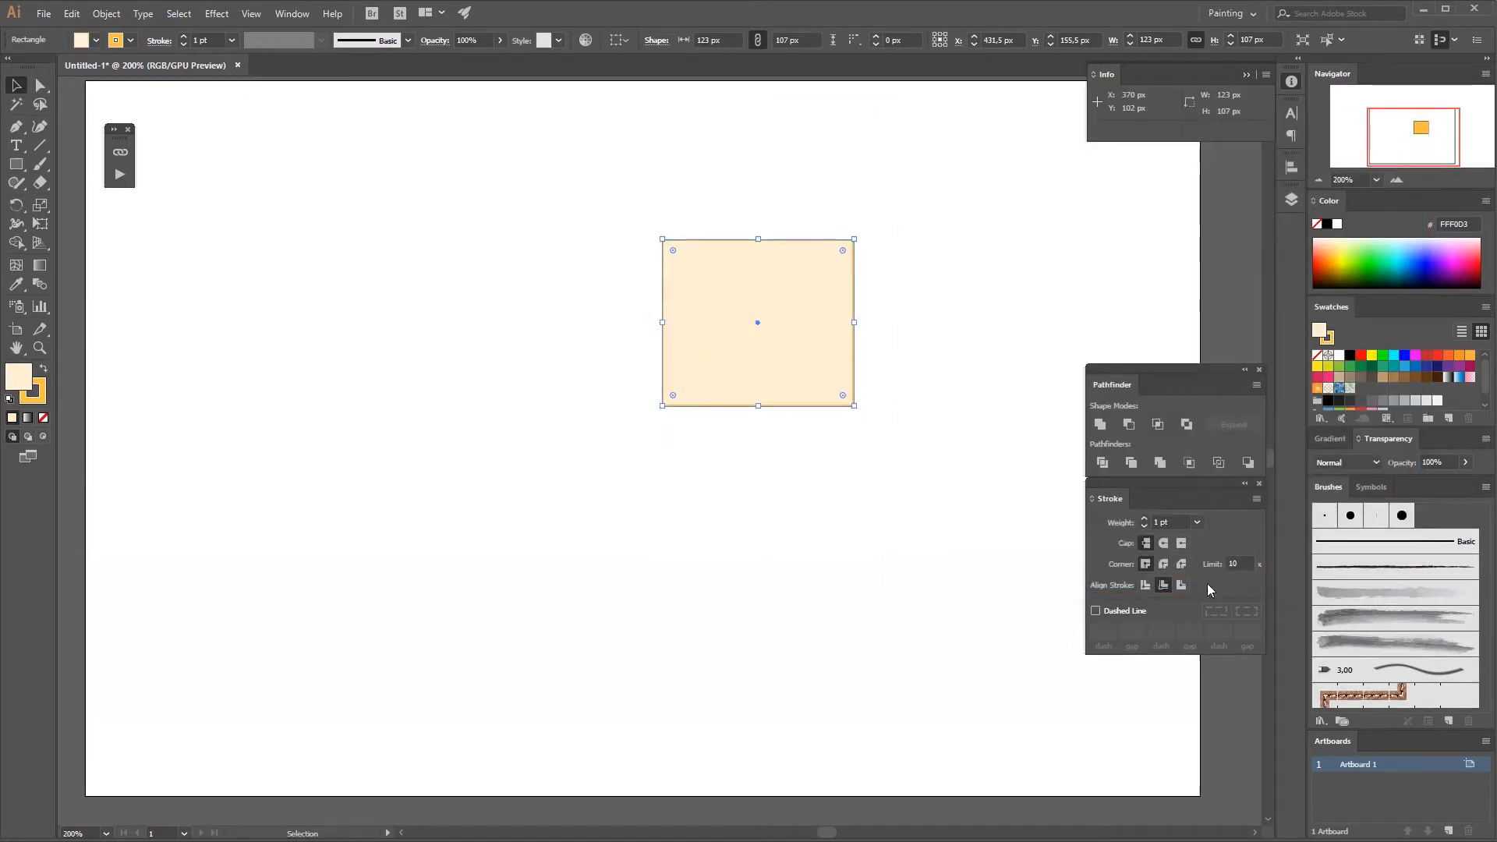
Recolor the rectangle's artwork, changing its cream fill to yellow (FFD452) and its orange outline to black.
click(586, 43)
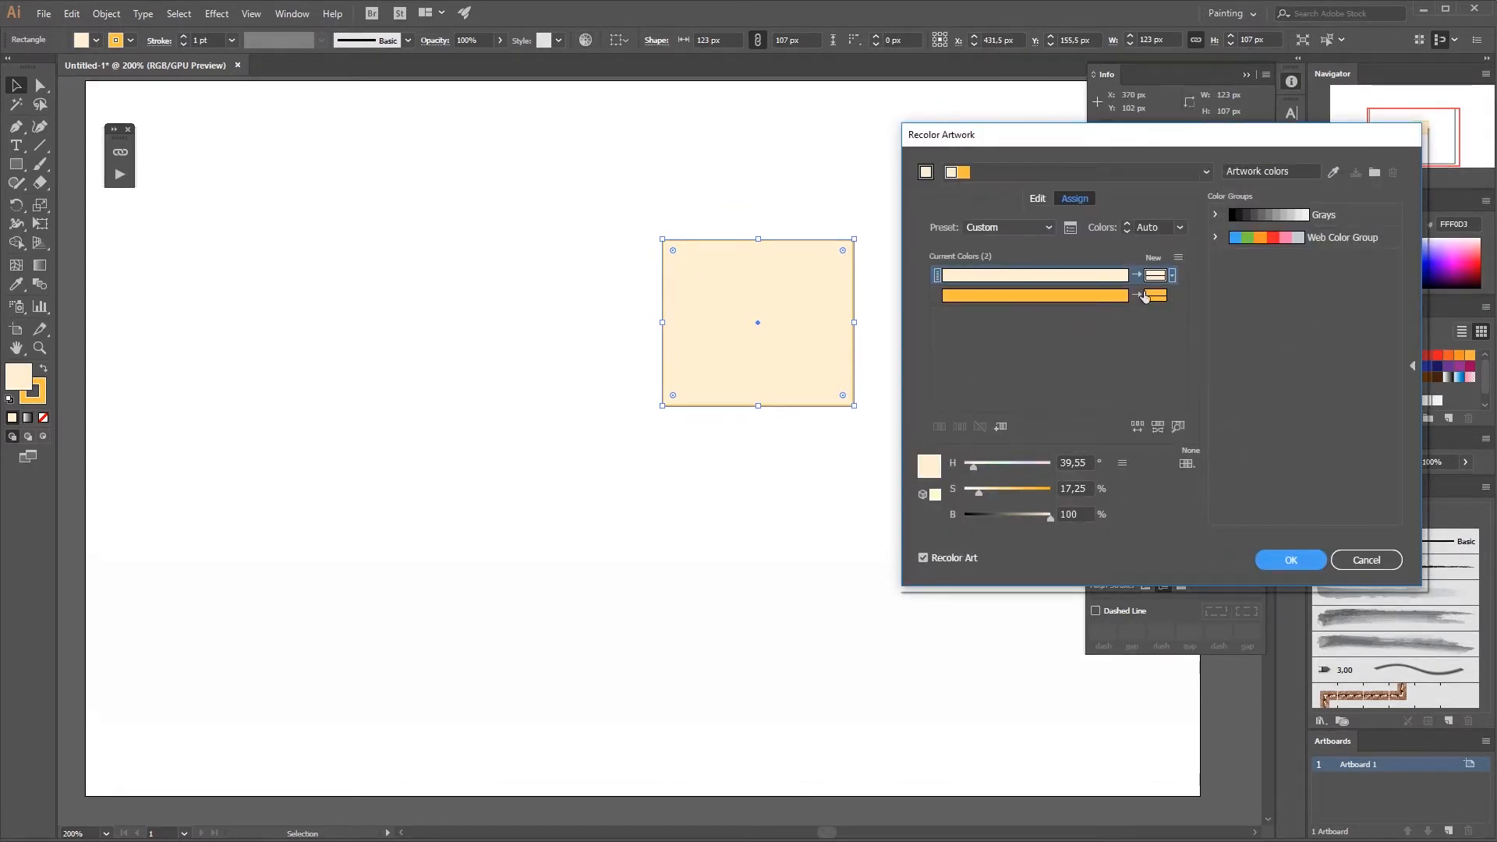
drag(1009, 517, 889, 524)
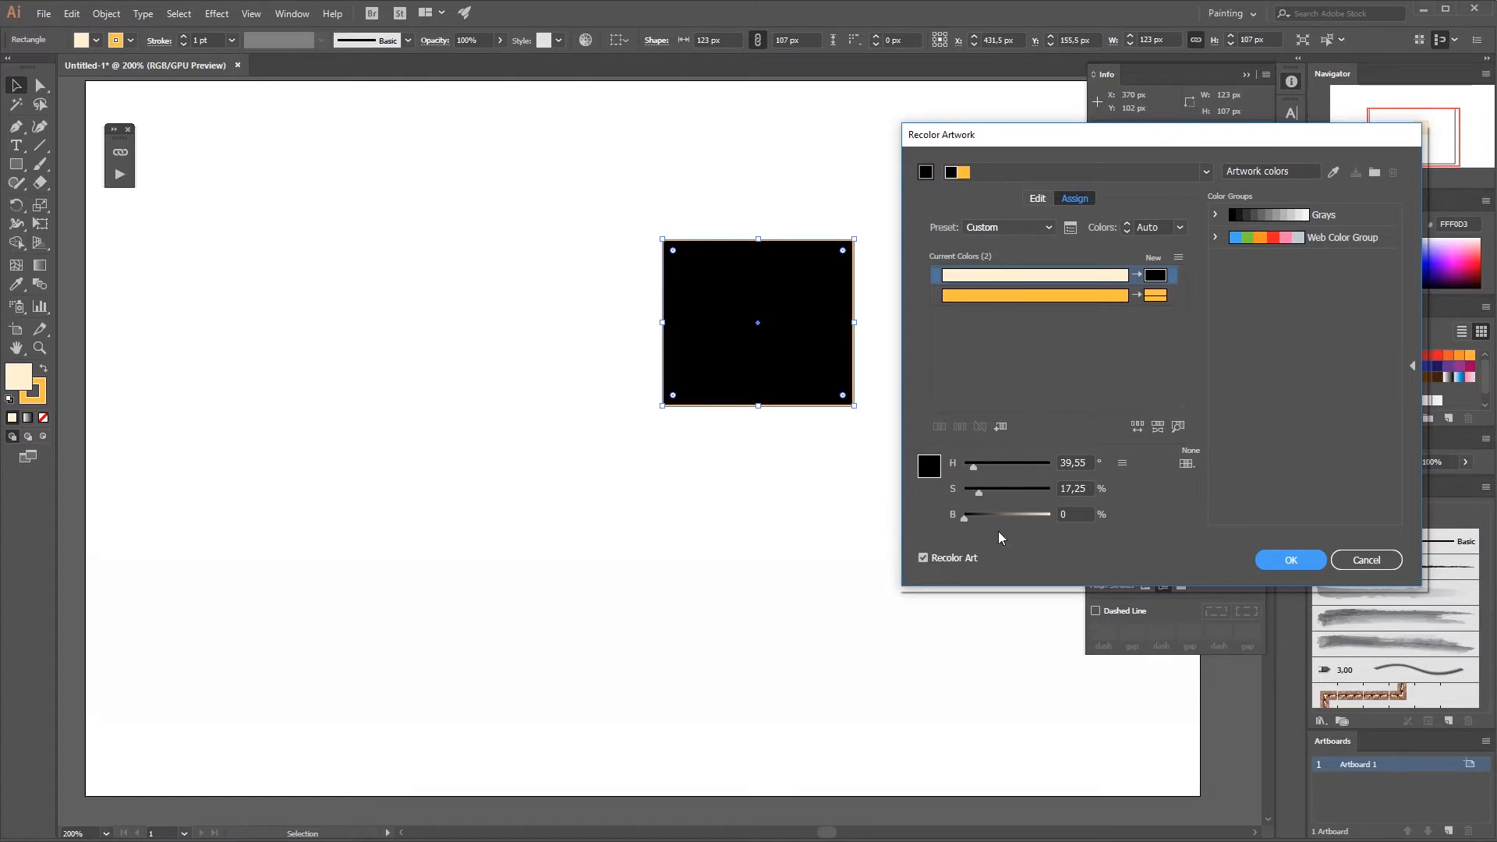
drag(1002, 517, 1024, 491)
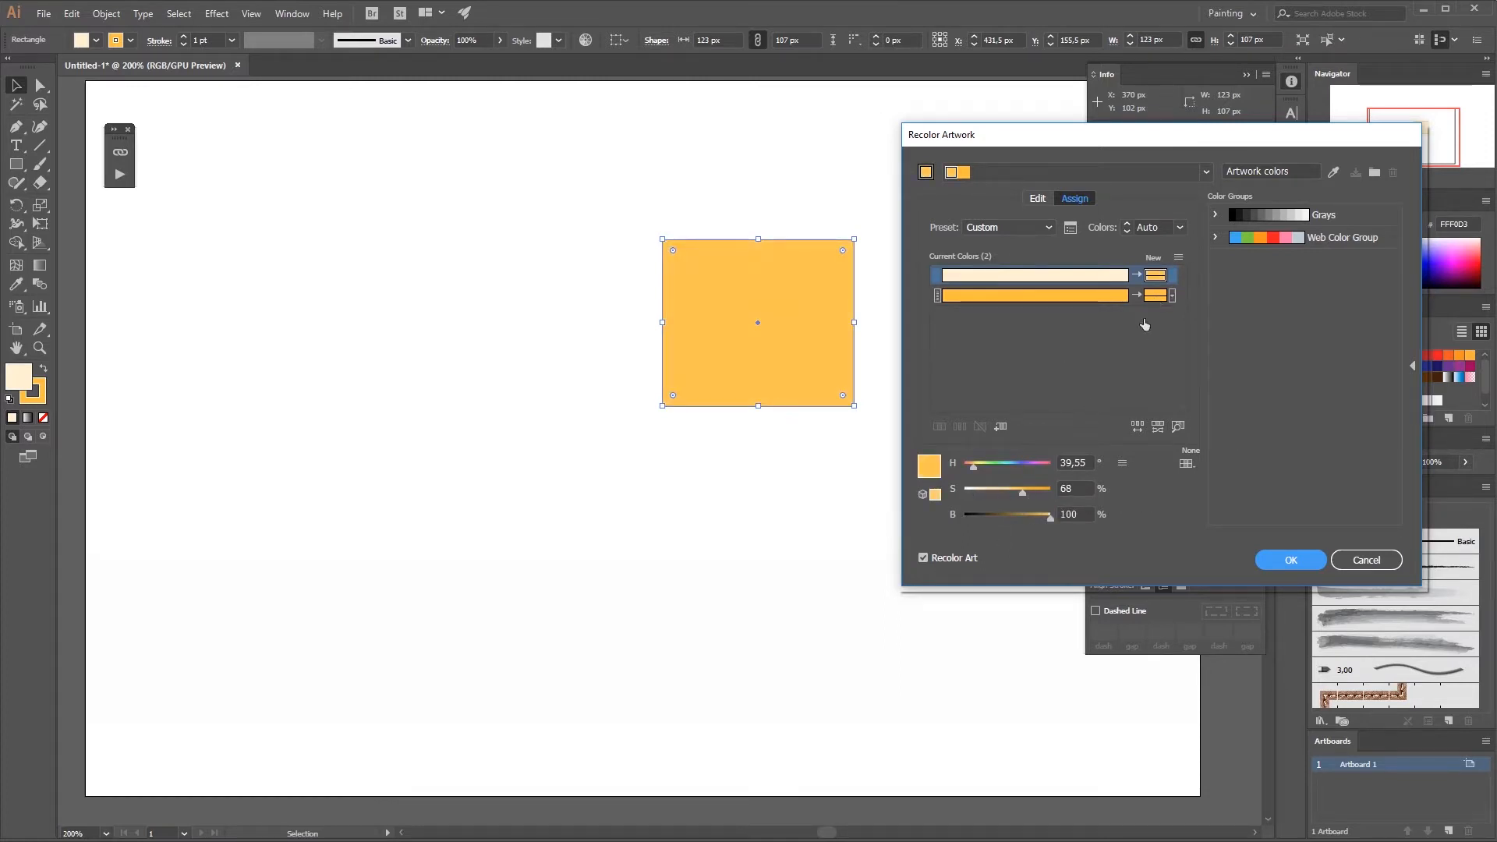
click(1154, 296)
click(1009, 465)
mouse_move(1009, 466)
mouse_down()
mouse_move(994, 470)
mouse_move(1018, 474)
mouse_move(992, 465)
mouse_move(1037, 464)
mouse_move(981, 466)
mouse_up()
click(1161, 277)
drag(979, 467, 902, 527)
click(1155, 293)
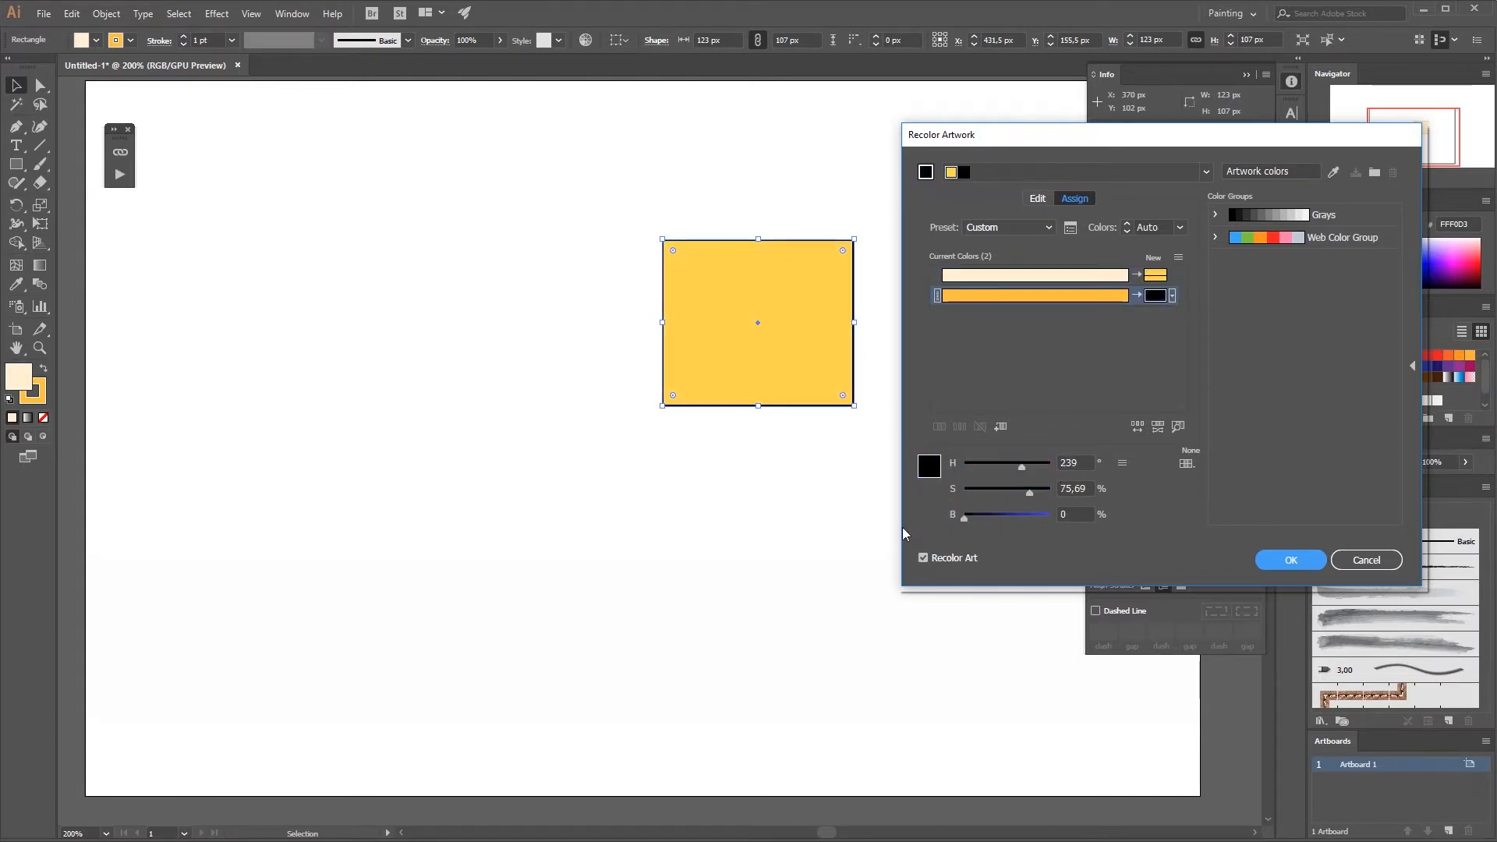
click(1291, 560)
click(821, 512)
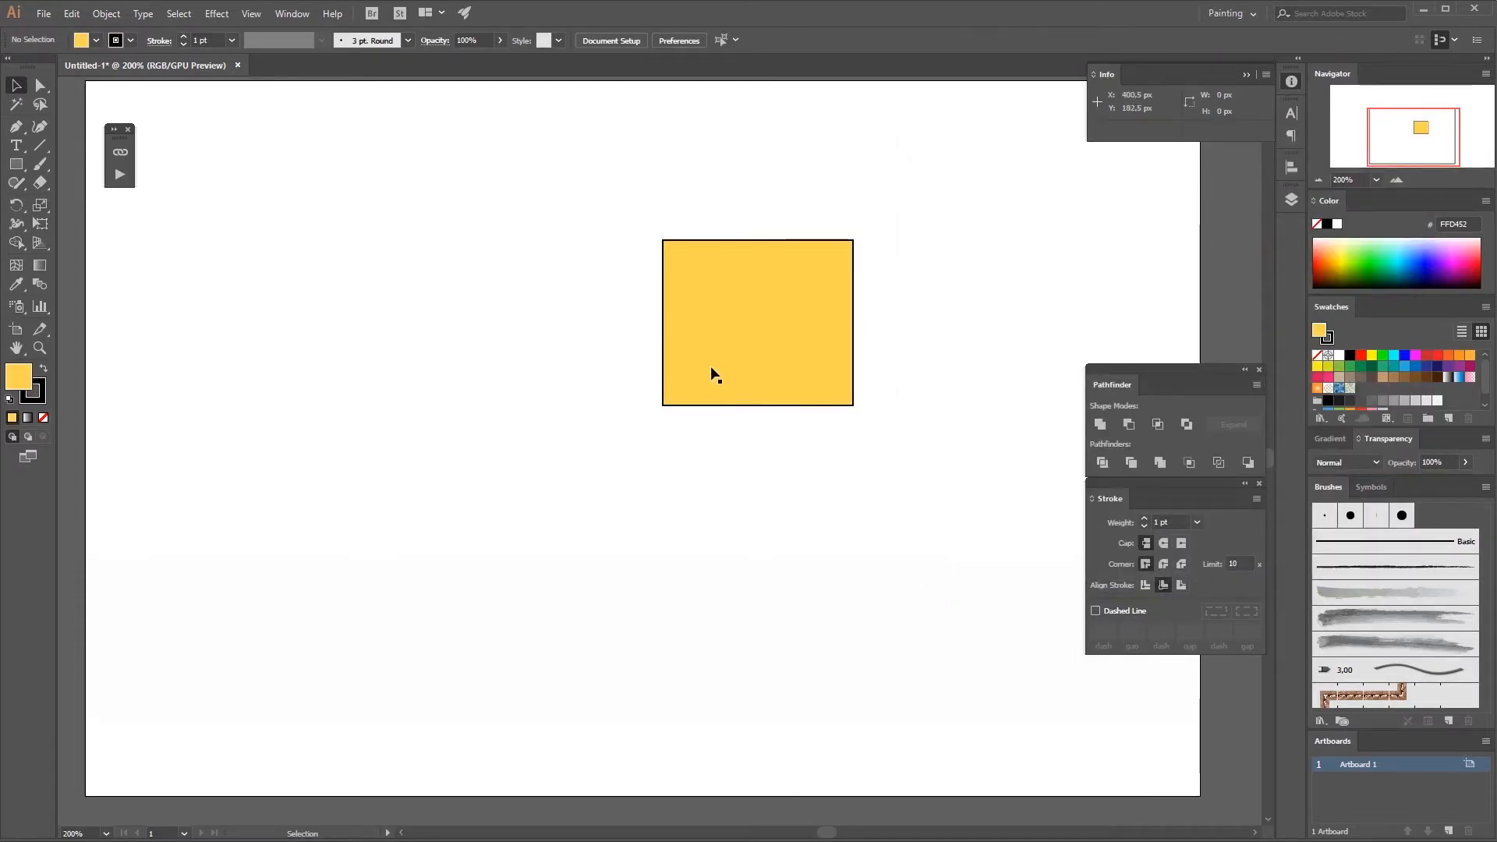
Duplicate the yellow rectangle and place the copy over the original's lower-right corner, at X 495.5, Y 205.5 px.
click(770, 355)
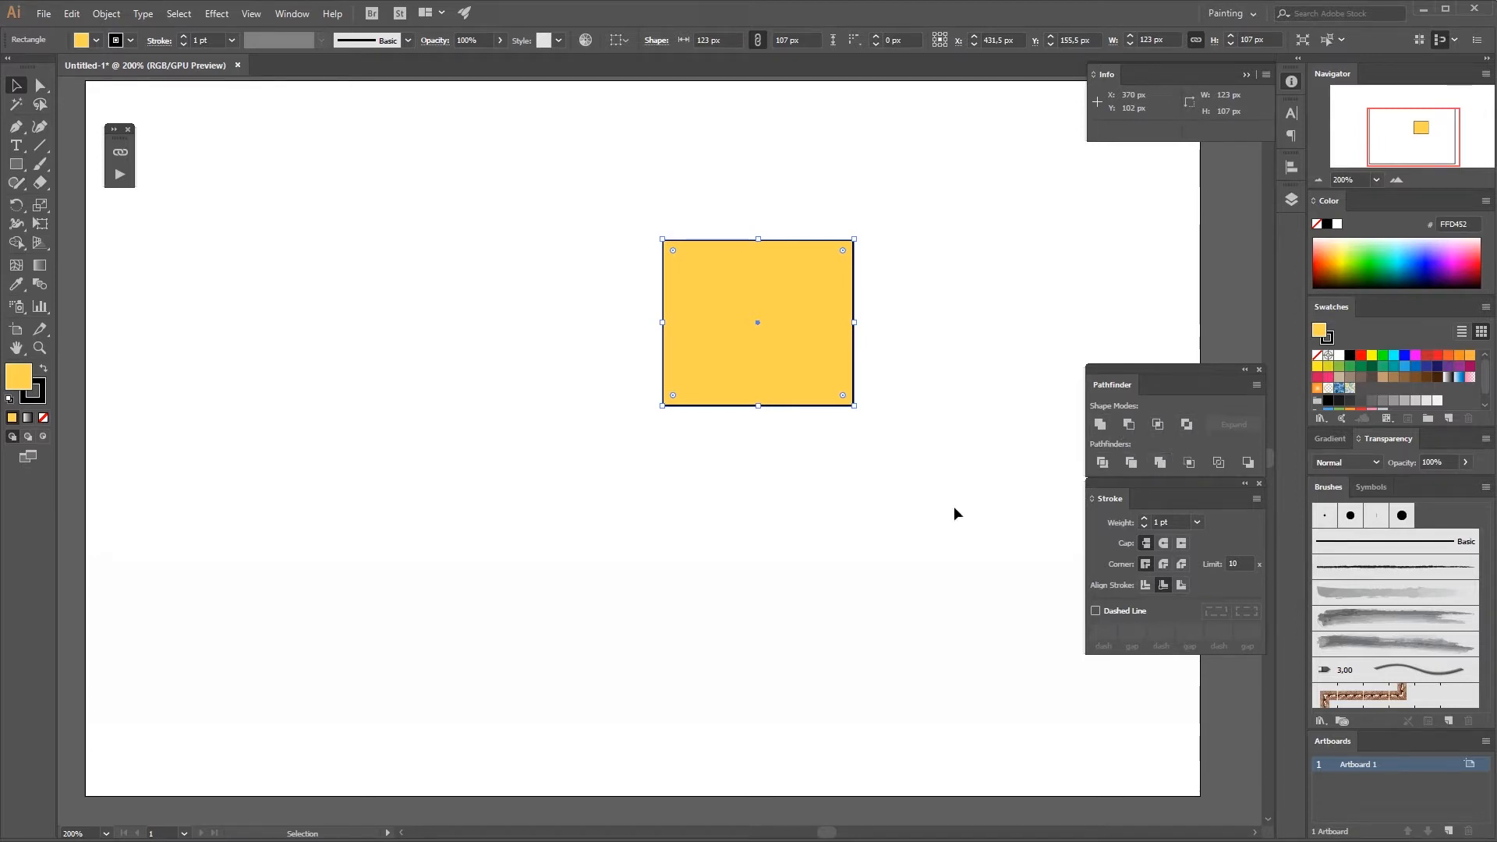
click(1017, 508)
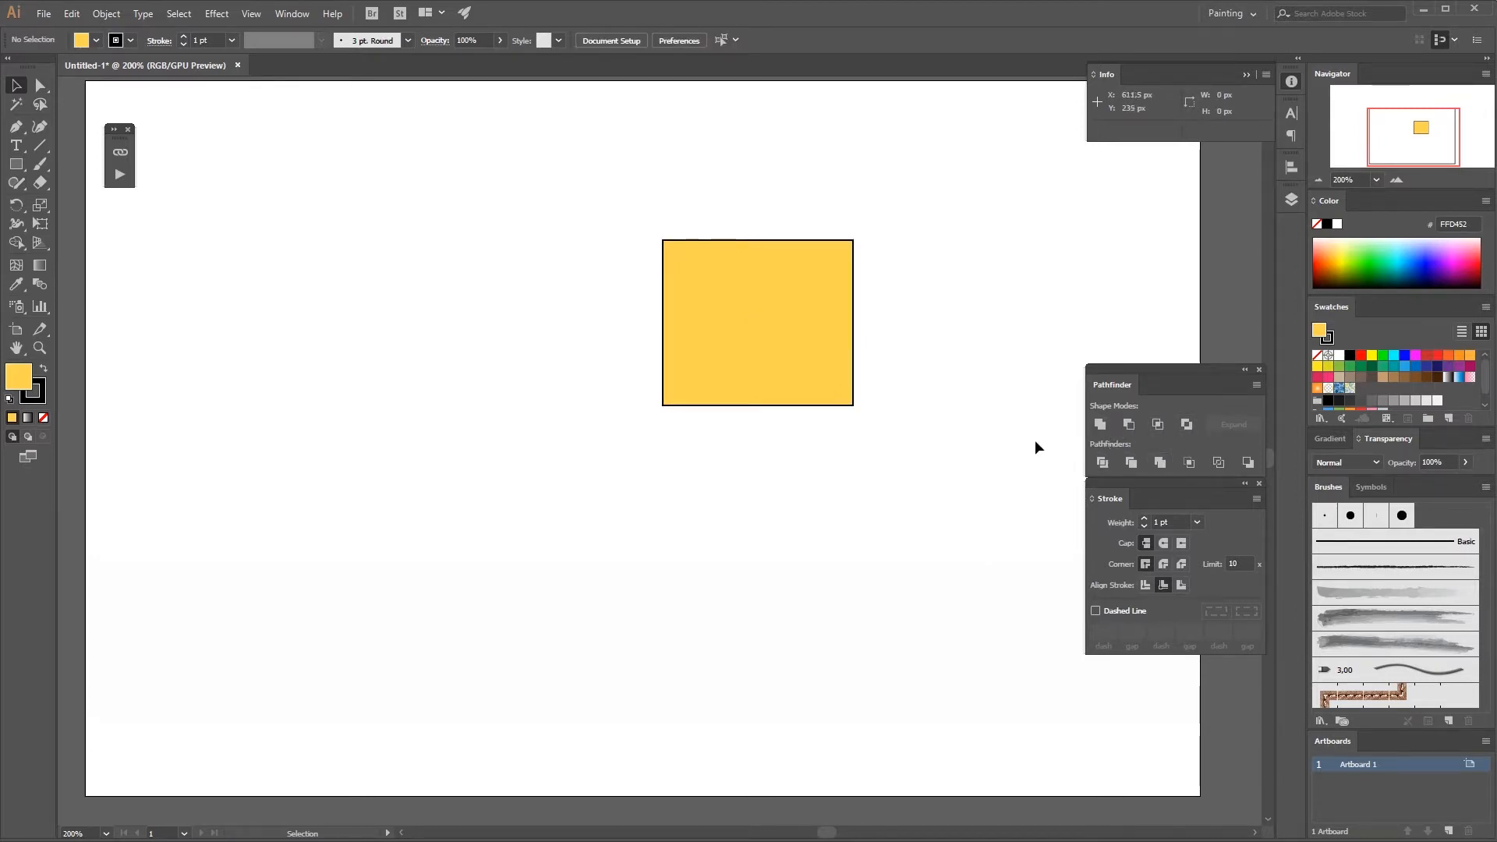
drag(780, 350, 989, 325)
click(960, 468)
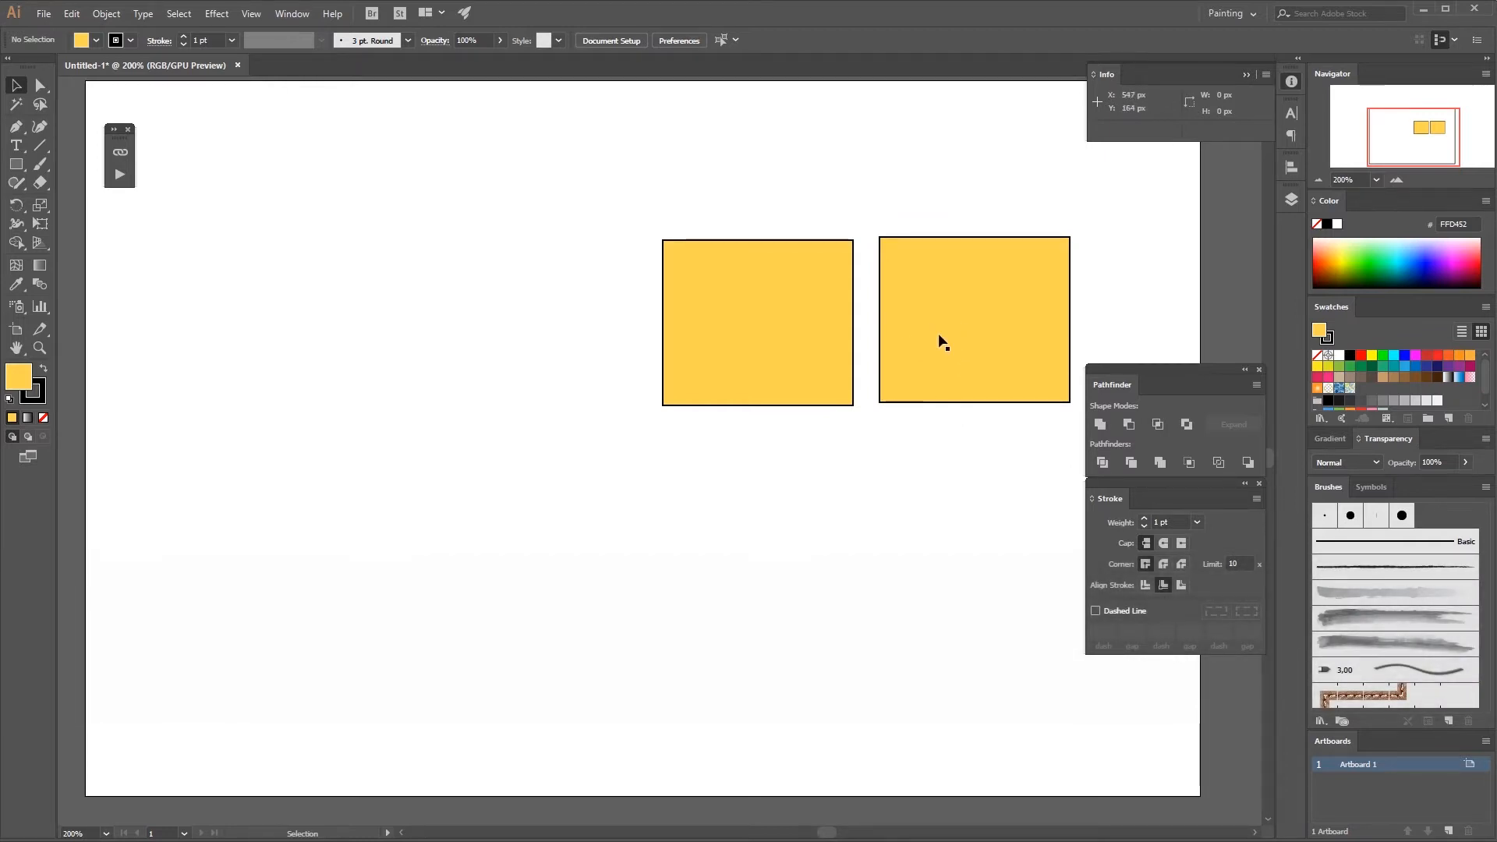
drag(963, 344, 836, 414)
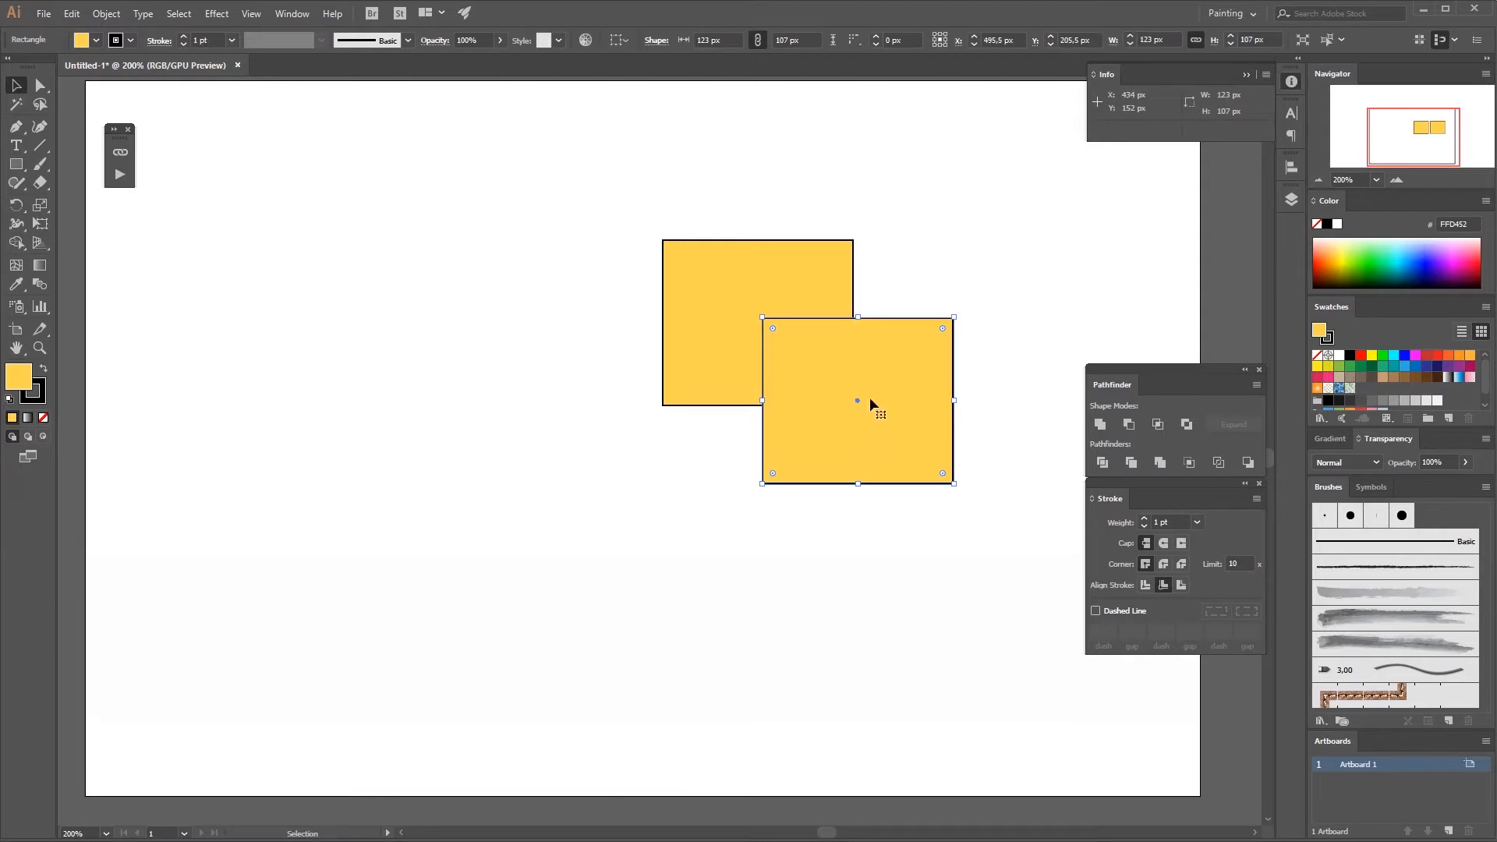
click(957, 518)
Trace the combined outline around the two overlapping rectangles with the Paintbrush, and undo the brush strokes.
key(b)
mouse_move(741, 442)
mouse_down()
mouse_move(737, 513)
mouse_move(936, 512)
mouse_up()
mouse_move(889, 284)
mouse_down()
mouse_move(970, 294)
mouse_move(959, 521)
mouse_up()
mouse_move(708, 429)
mouse_down()
mouse_move(633, 435)
mouse_move(655, 207)
mouse_move(782, 221)
mouse_up()
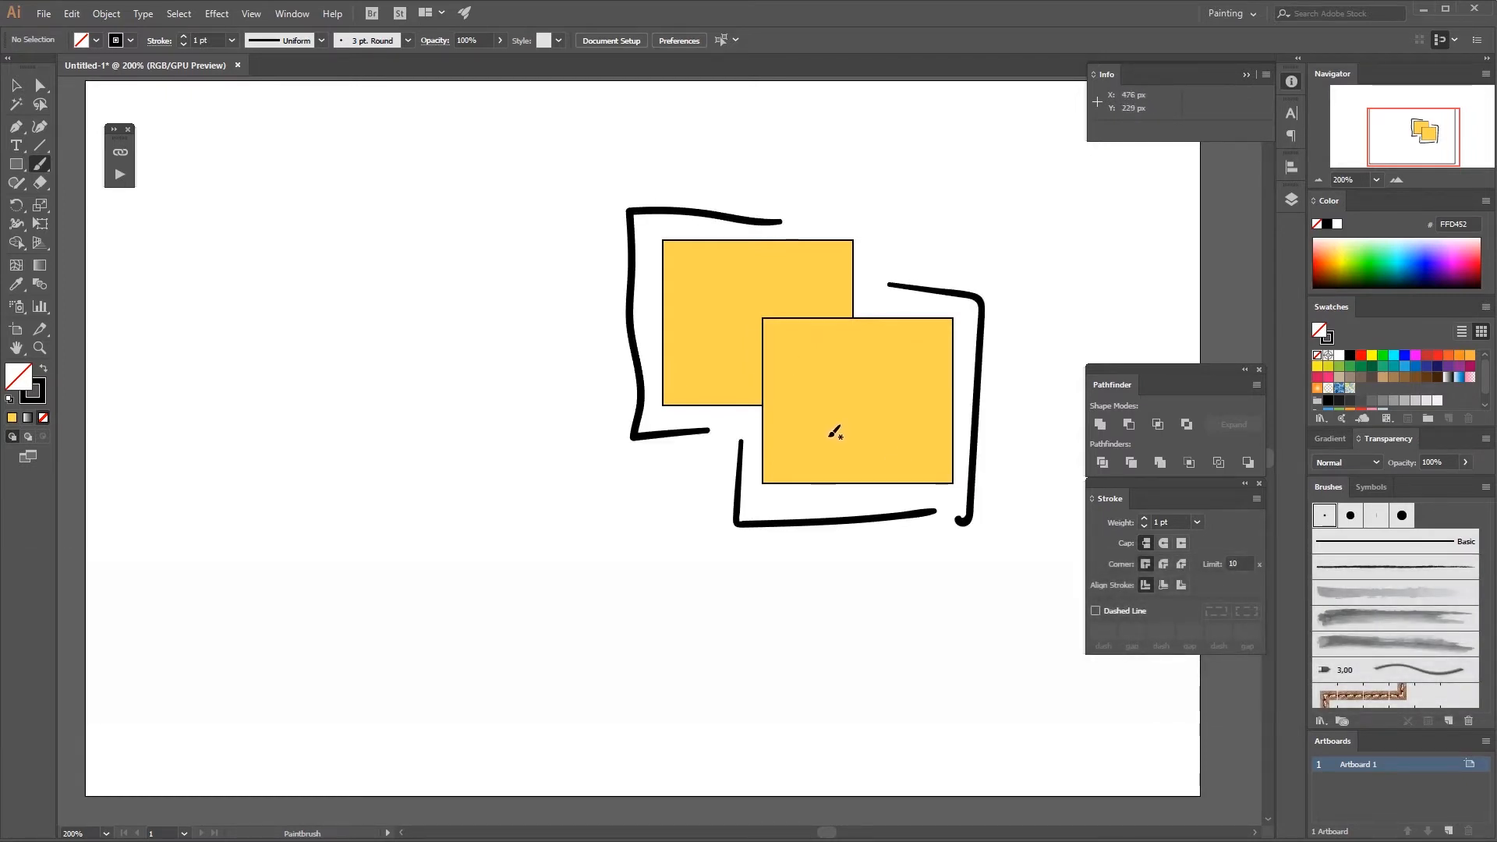
key(ctrl+z)
key(ctrl+z)
key(ctrl+z)
key(v)
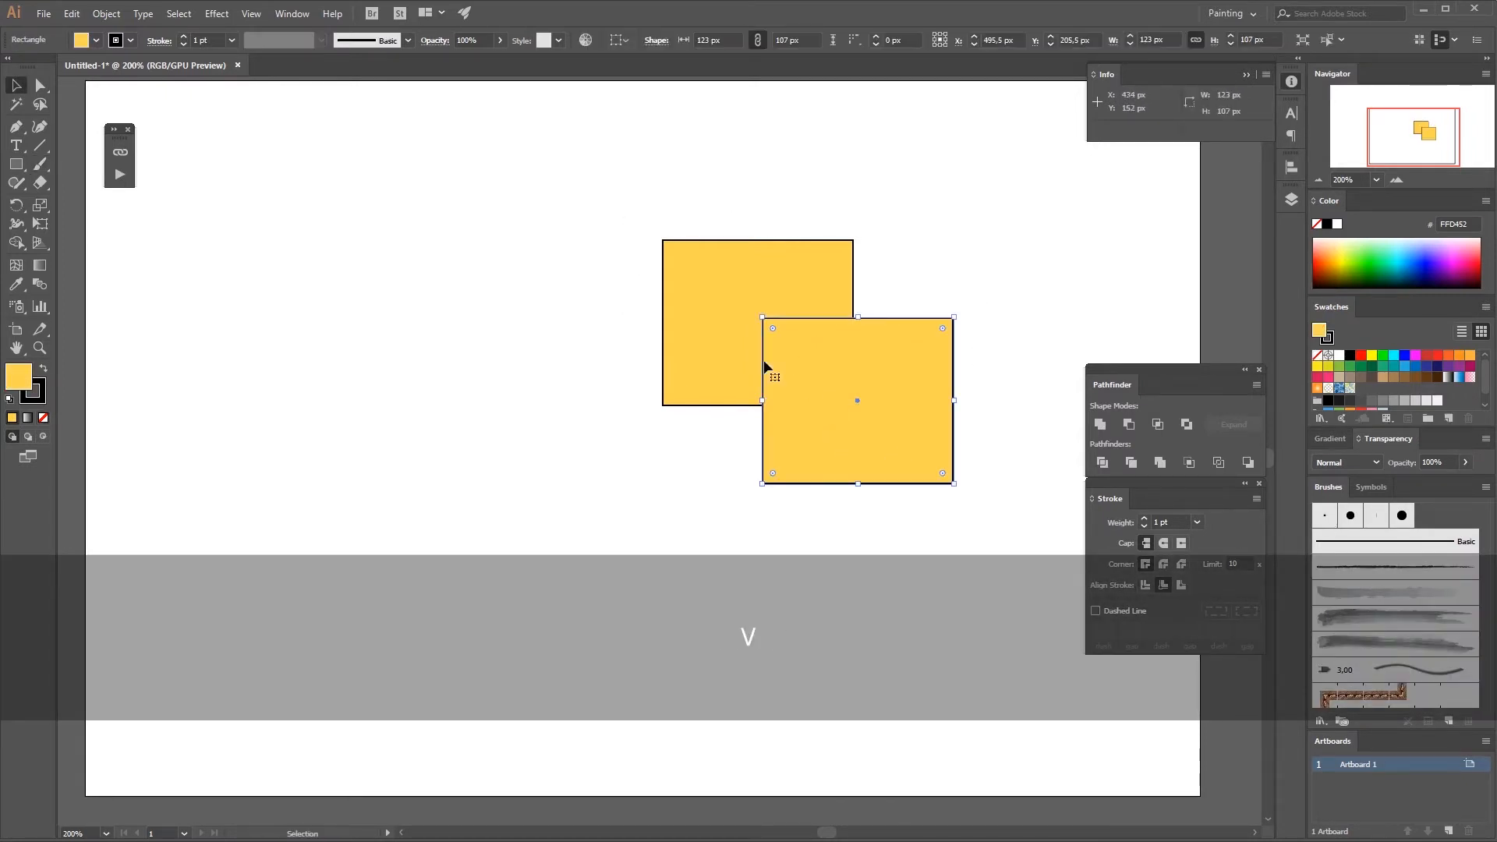
Unite the two overlapping rectangles into one shape with Pathfinder and rotate it to a diagonal angle.
shift+click(729, 363)
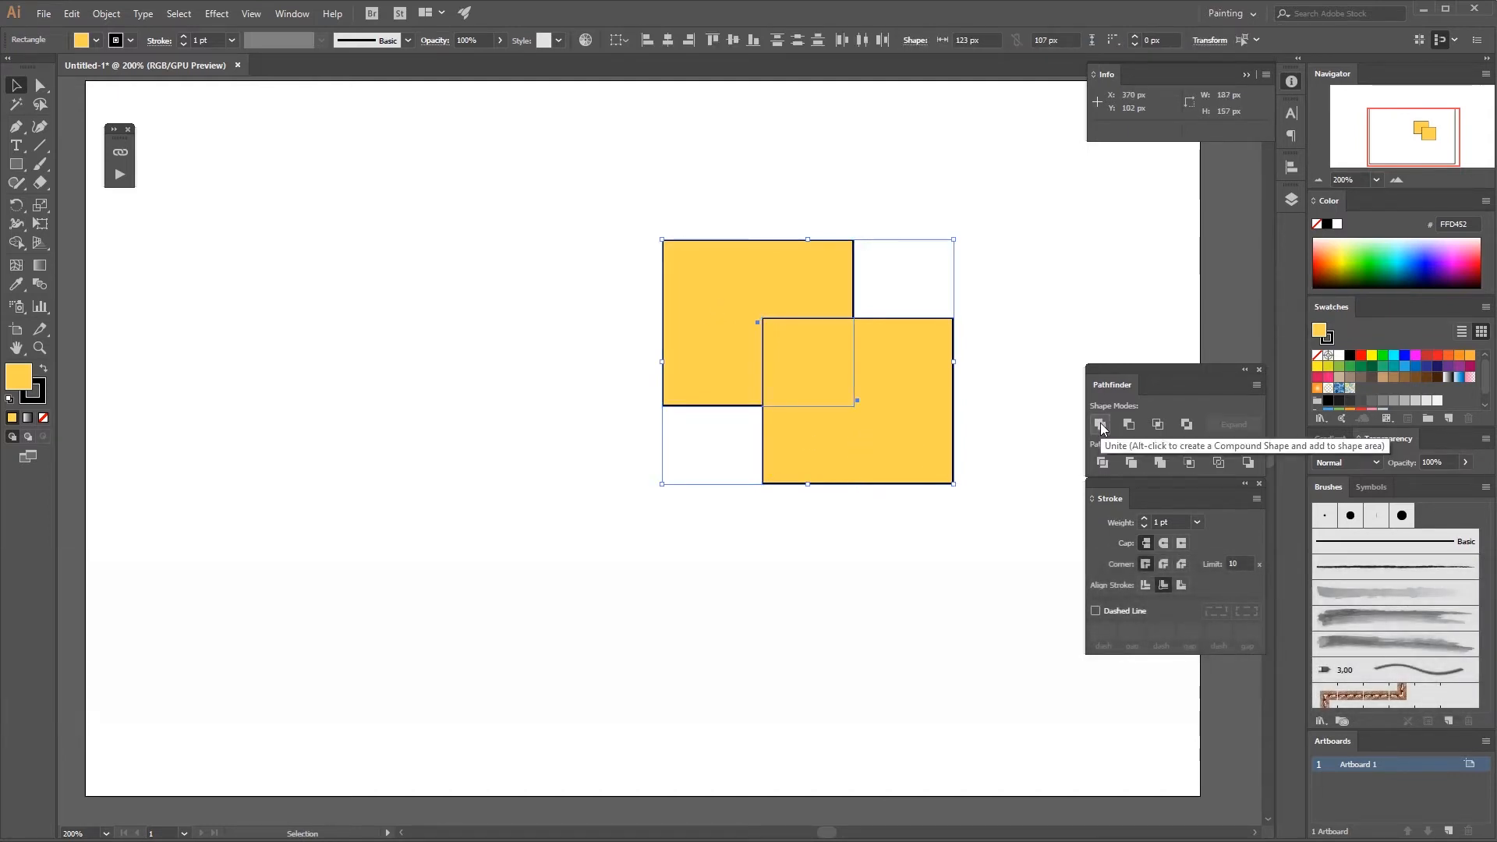
click(1101, 425)
click(980, 528)
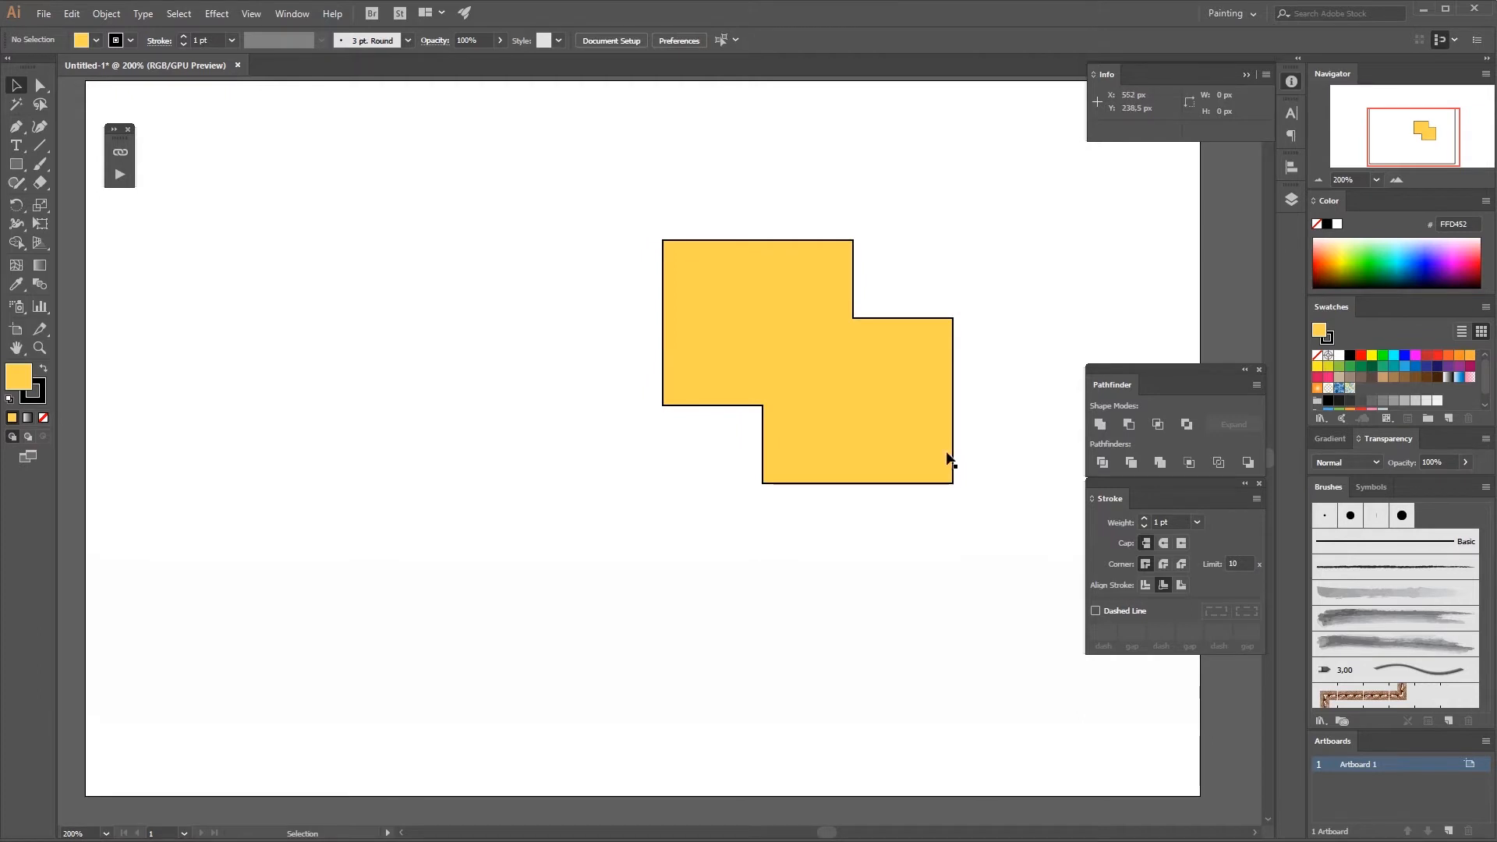
drag(949, 458, 989, 447)
click(920, 473)
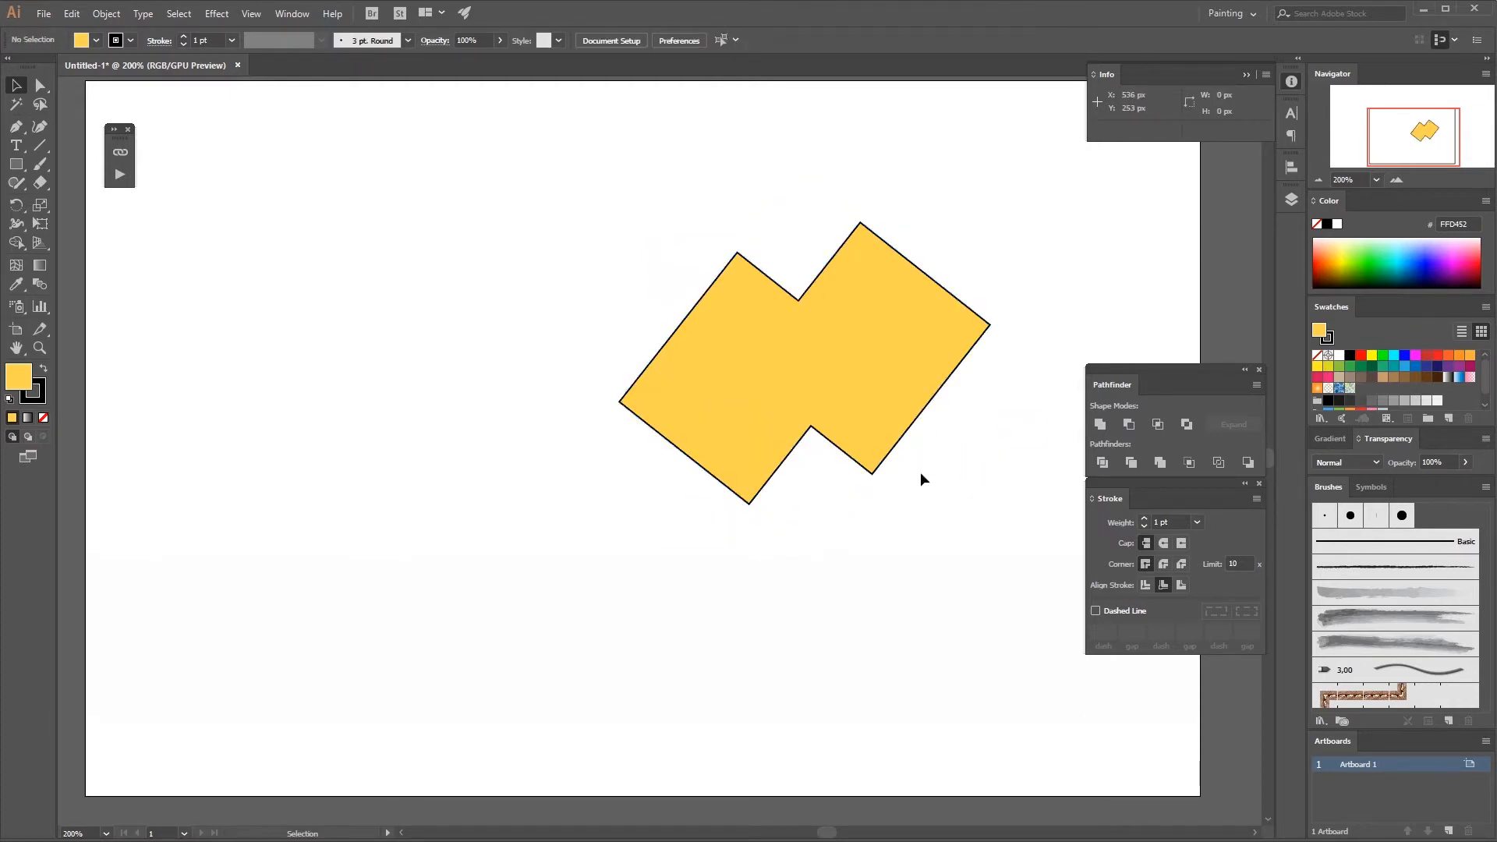
Check the united shape in Outline view, return to Preview, and move the shape slightly up and left.
key(ctrl+y)
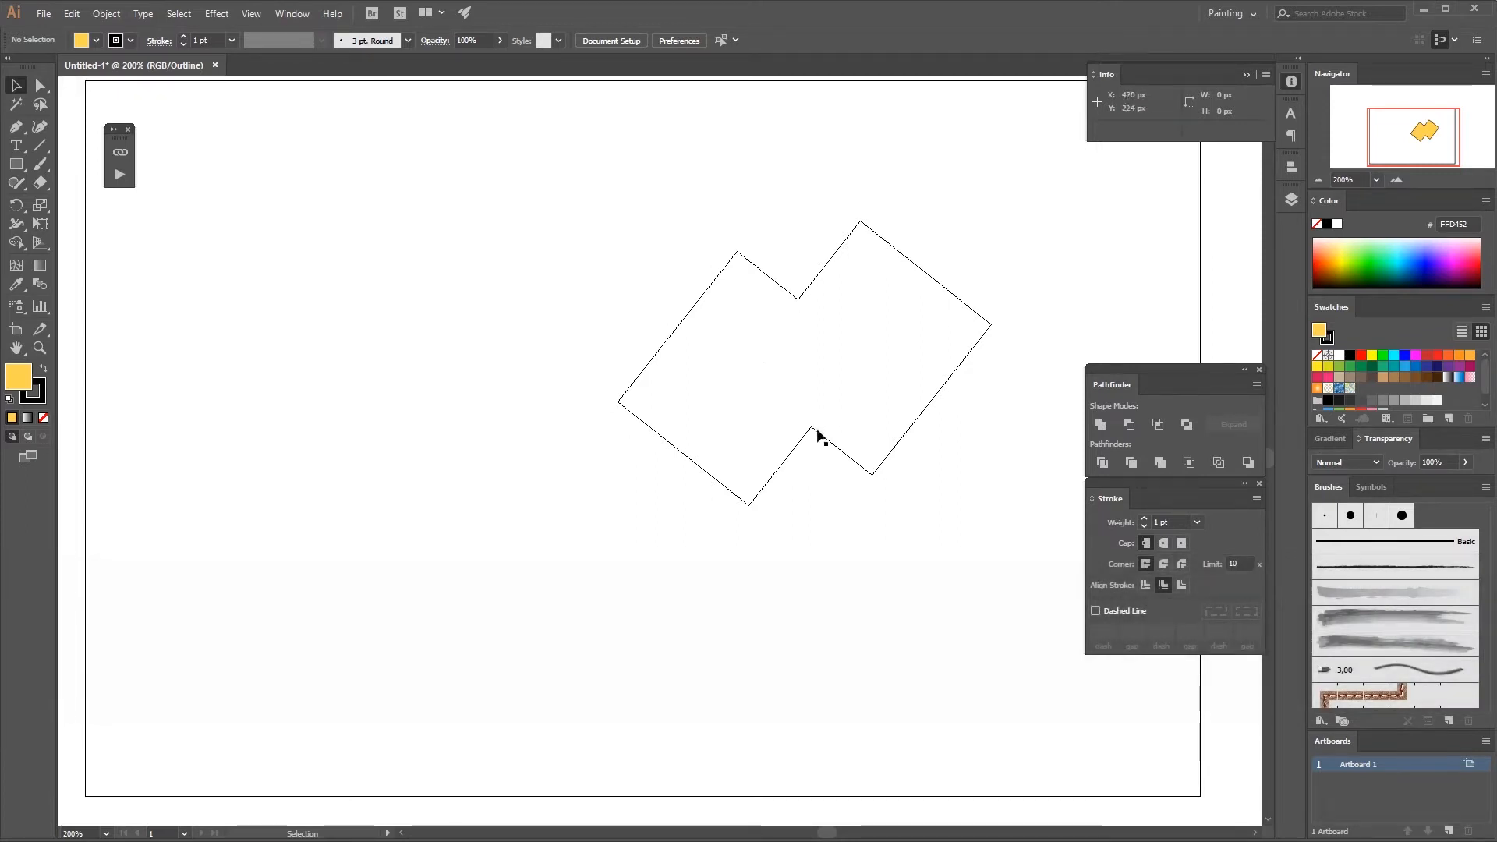
key(ctrl+y)
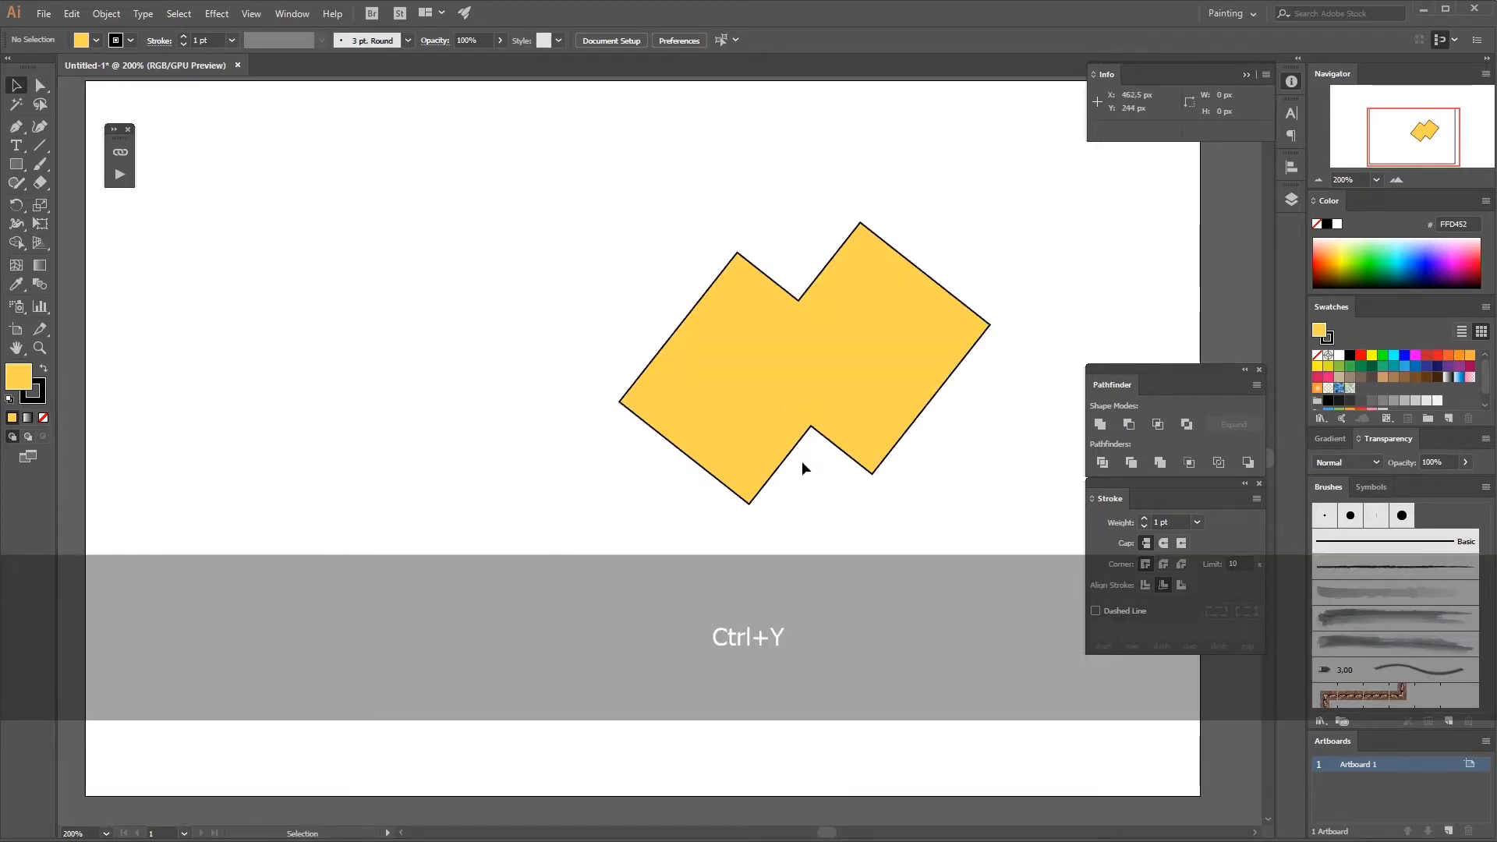
drag(780, 421, 755, 401)
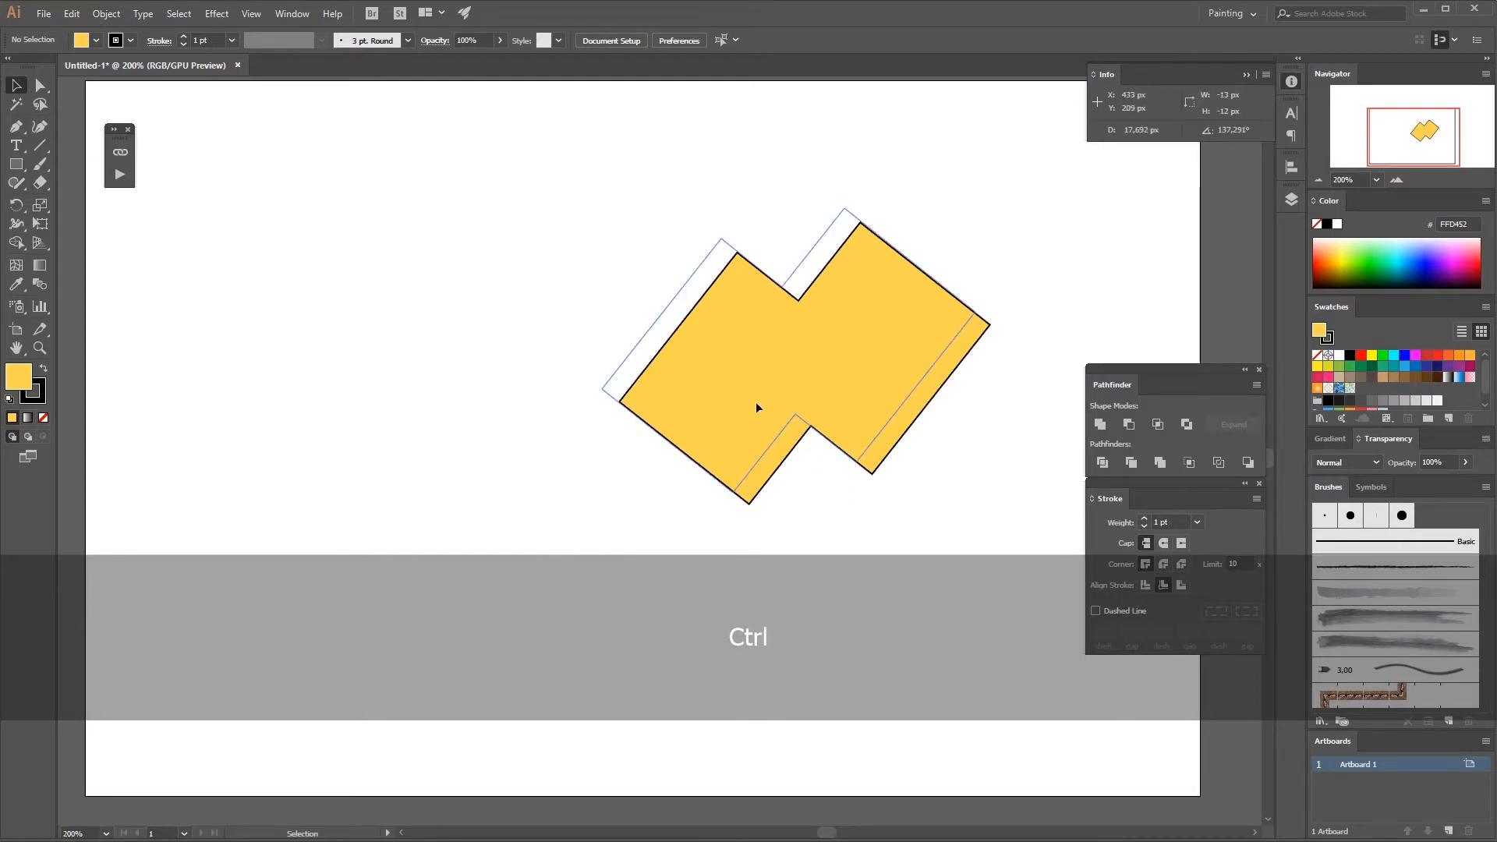
click(942, 482)
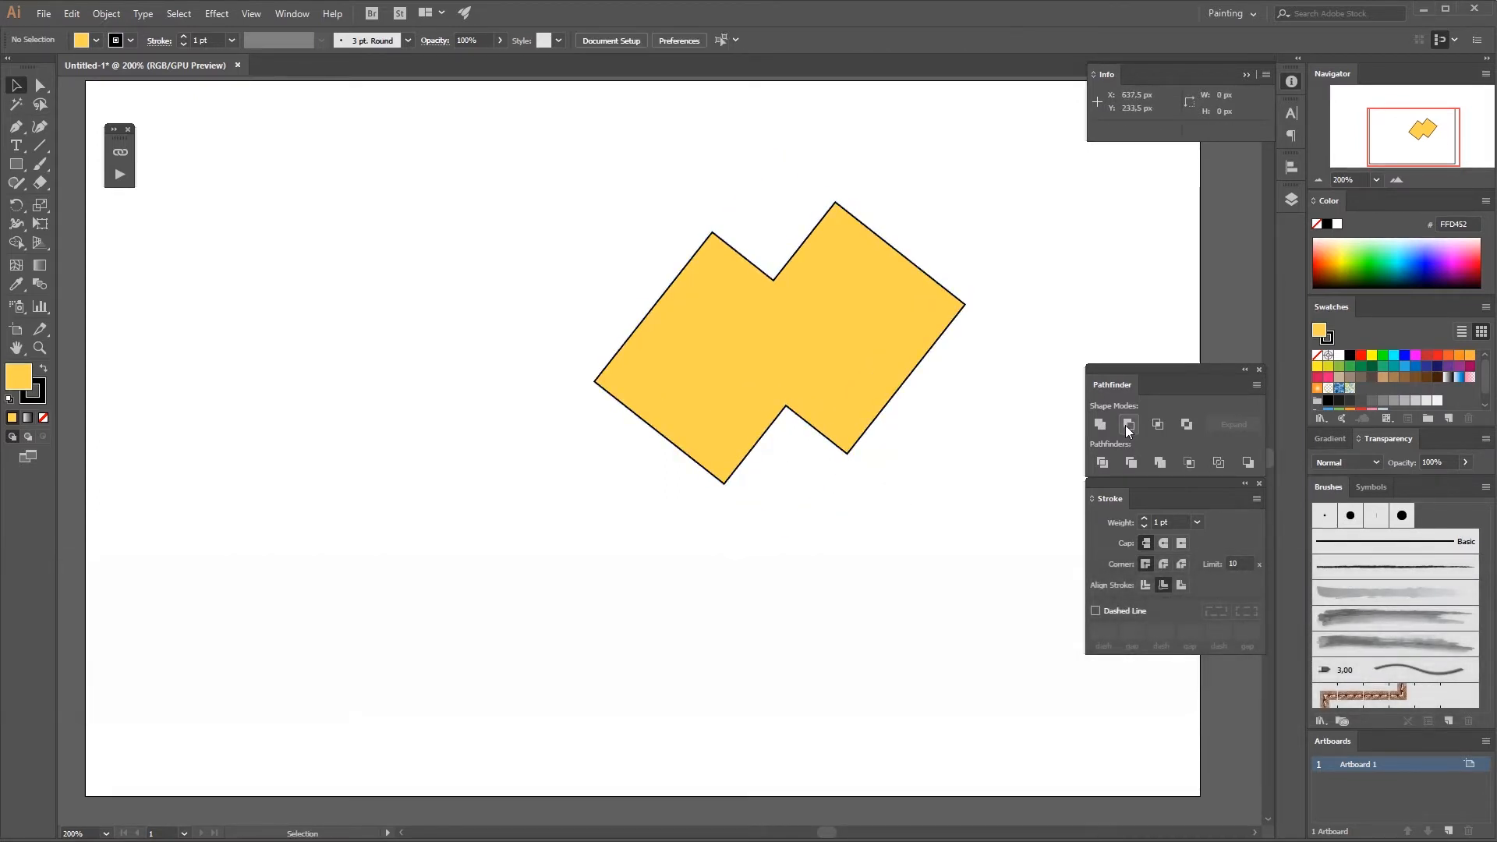
Draw a small yellow square with a black outline just below the united shape.
mouse_move(855, 360)
mouse_down()
mouse_move(846, 434)
mouse_move(902, 461)
mouse_move(793, 348)
mouse_move(808, 462)
mouse_move(893, 537)
mouse_up()
key(Delete)
key(m)
key(v)
click(915, 462)
click(923, 487)
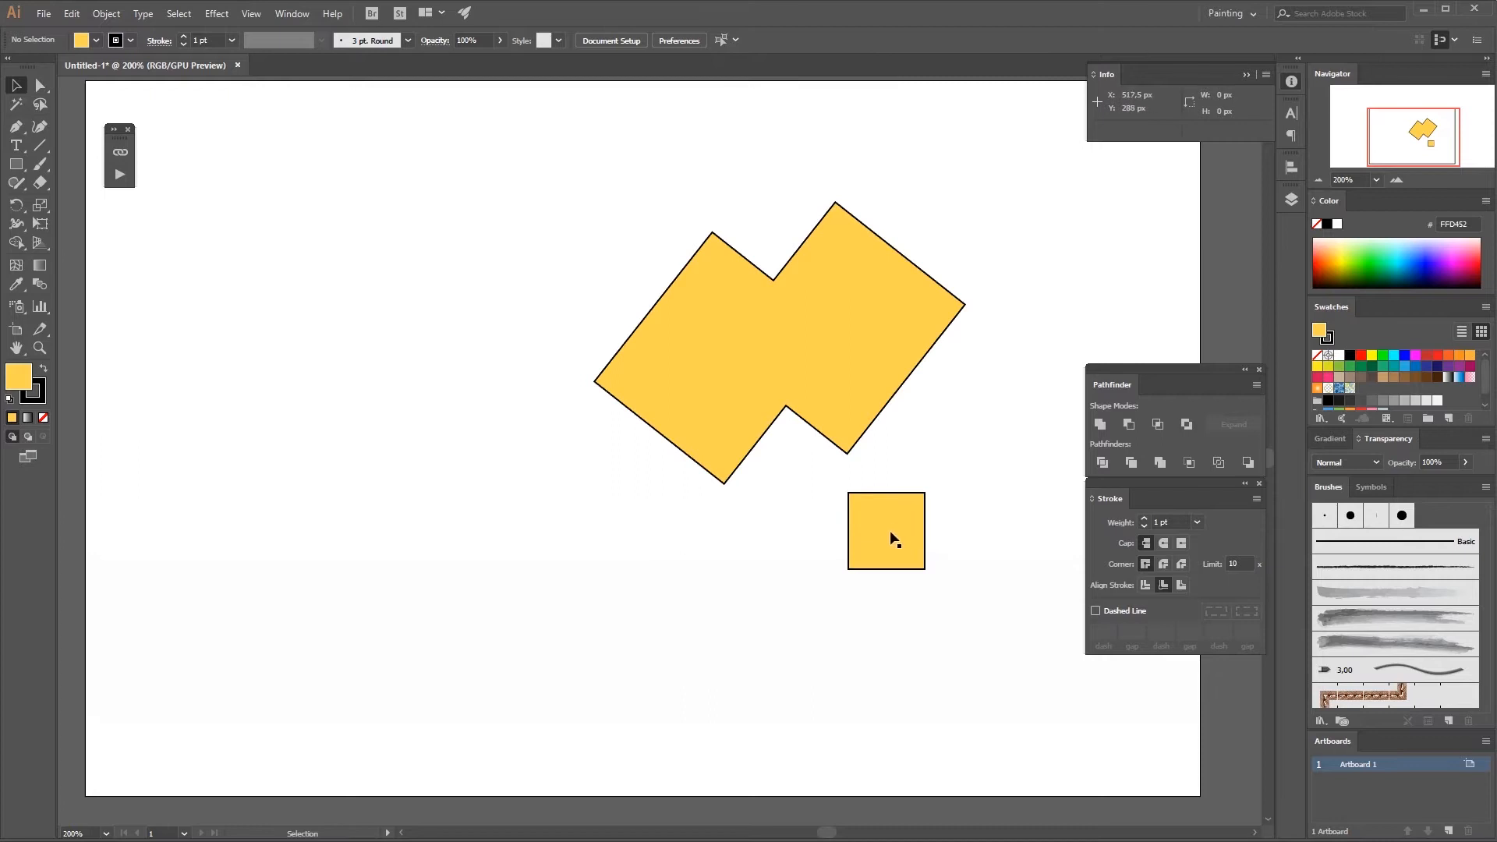
Move the small square onto the center of the united shape and cut it out with Minus Front.
drag(890, 535, 779, 353)
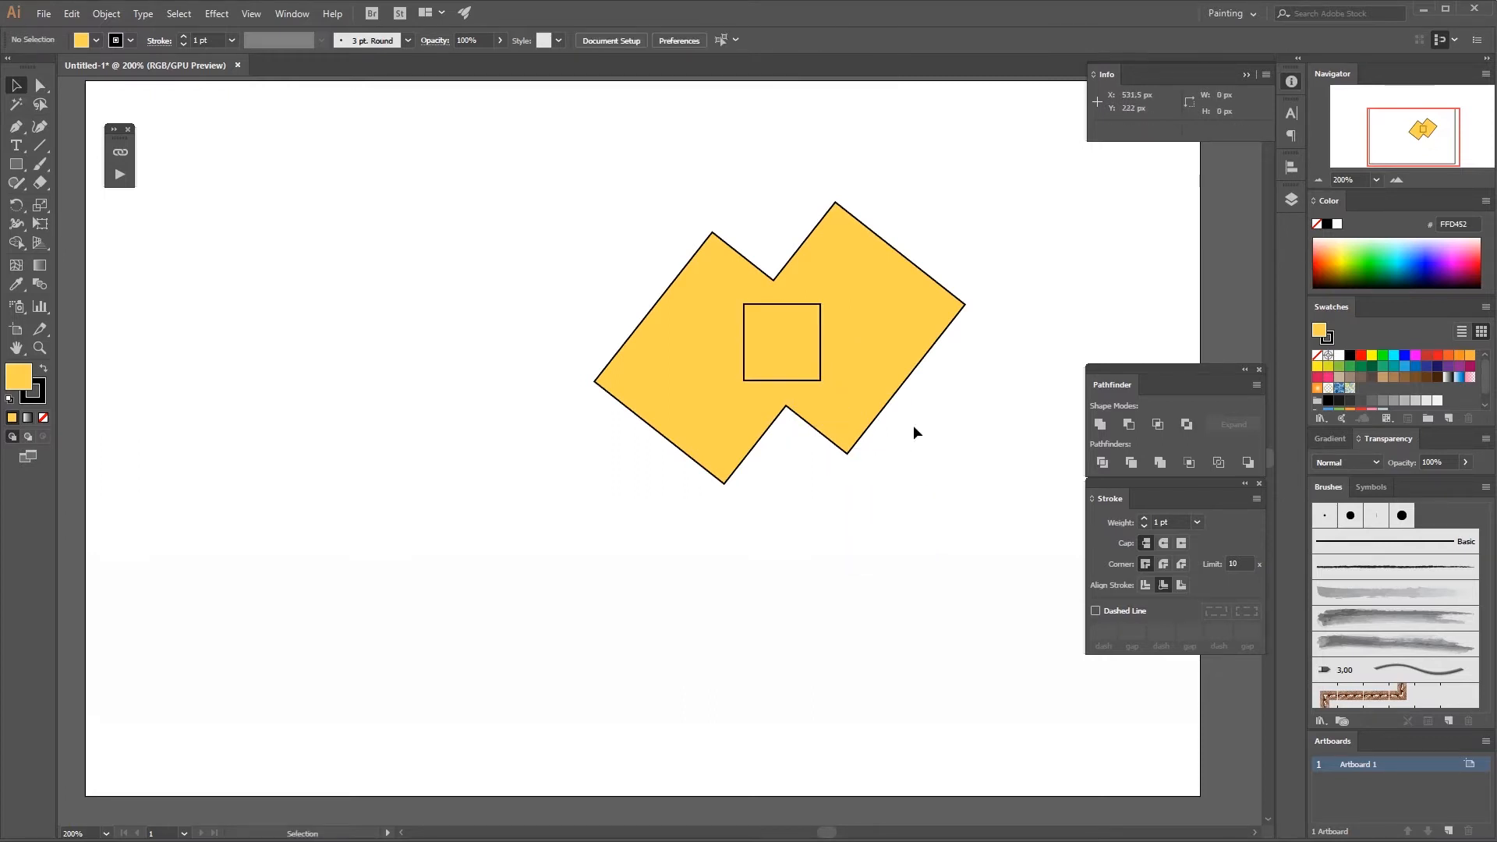
click(767, 378)
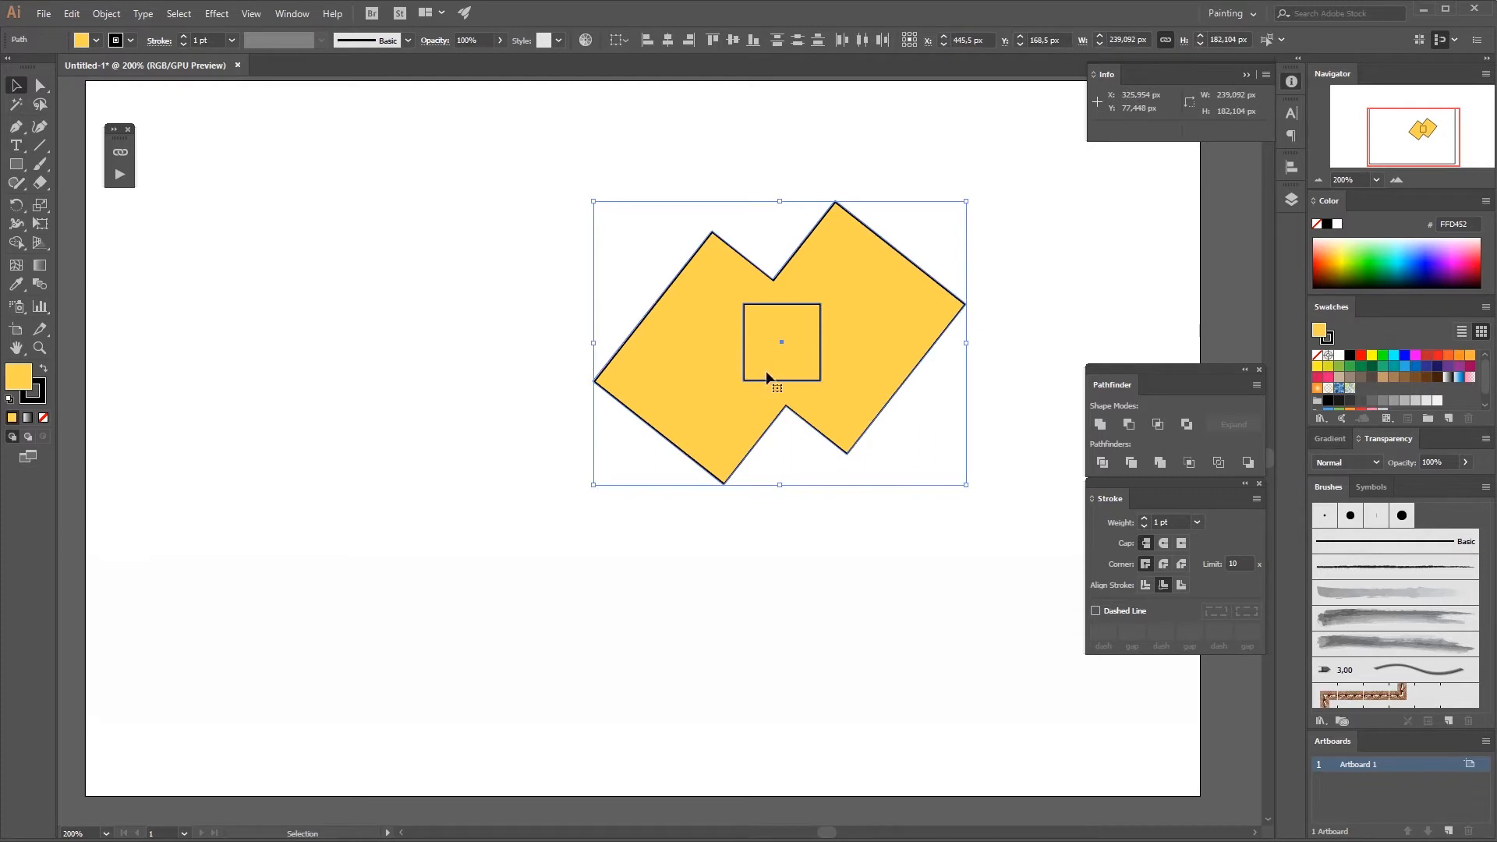
click(1130, 428)
click(817, 341)
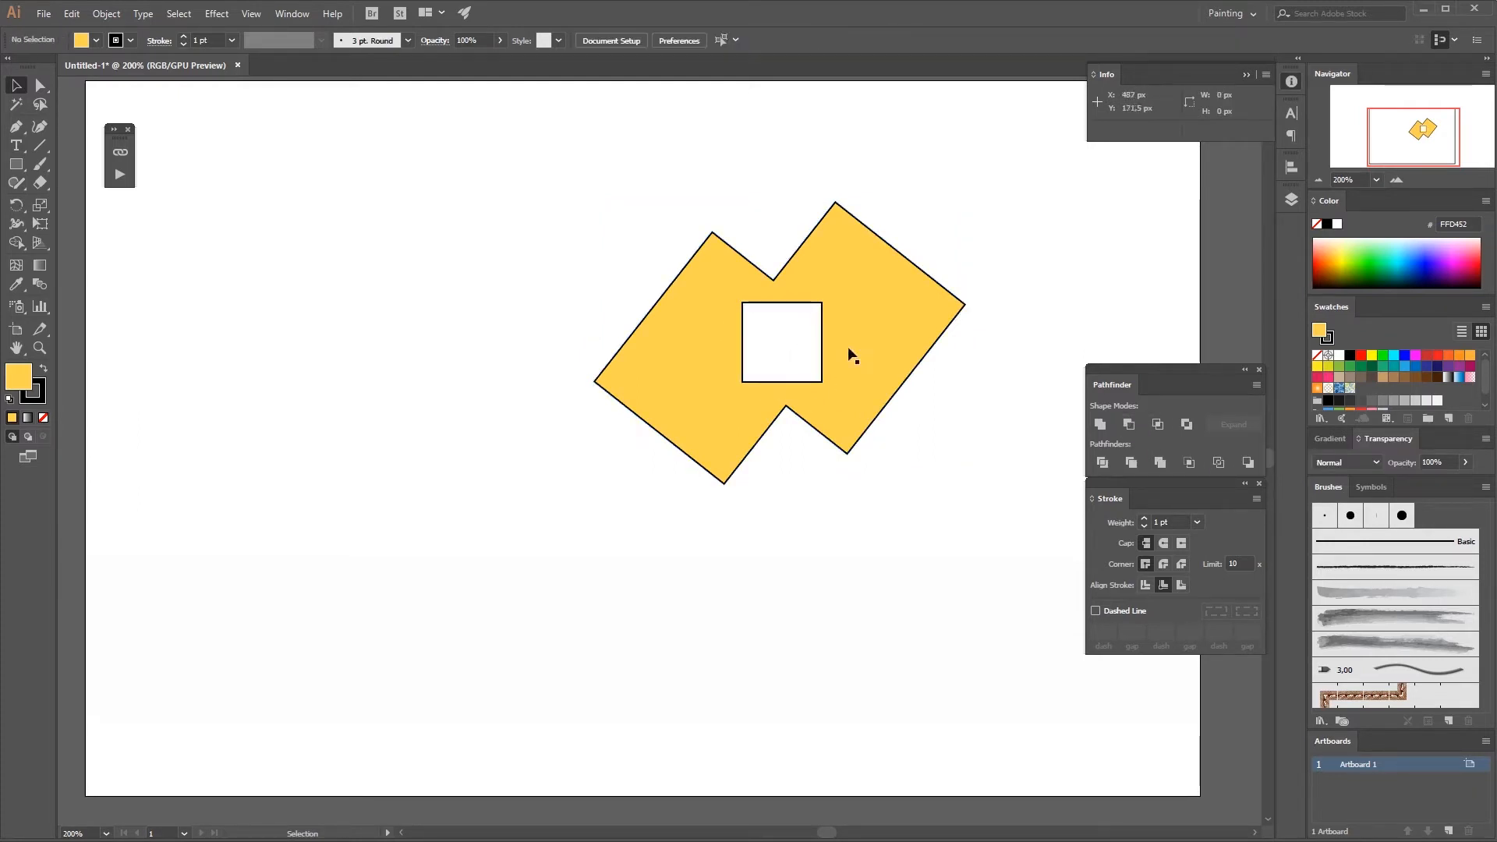
Draw a rectangle of about 76 × 69 px below the yellow shape and fill it with green (43FF07).
key(m)
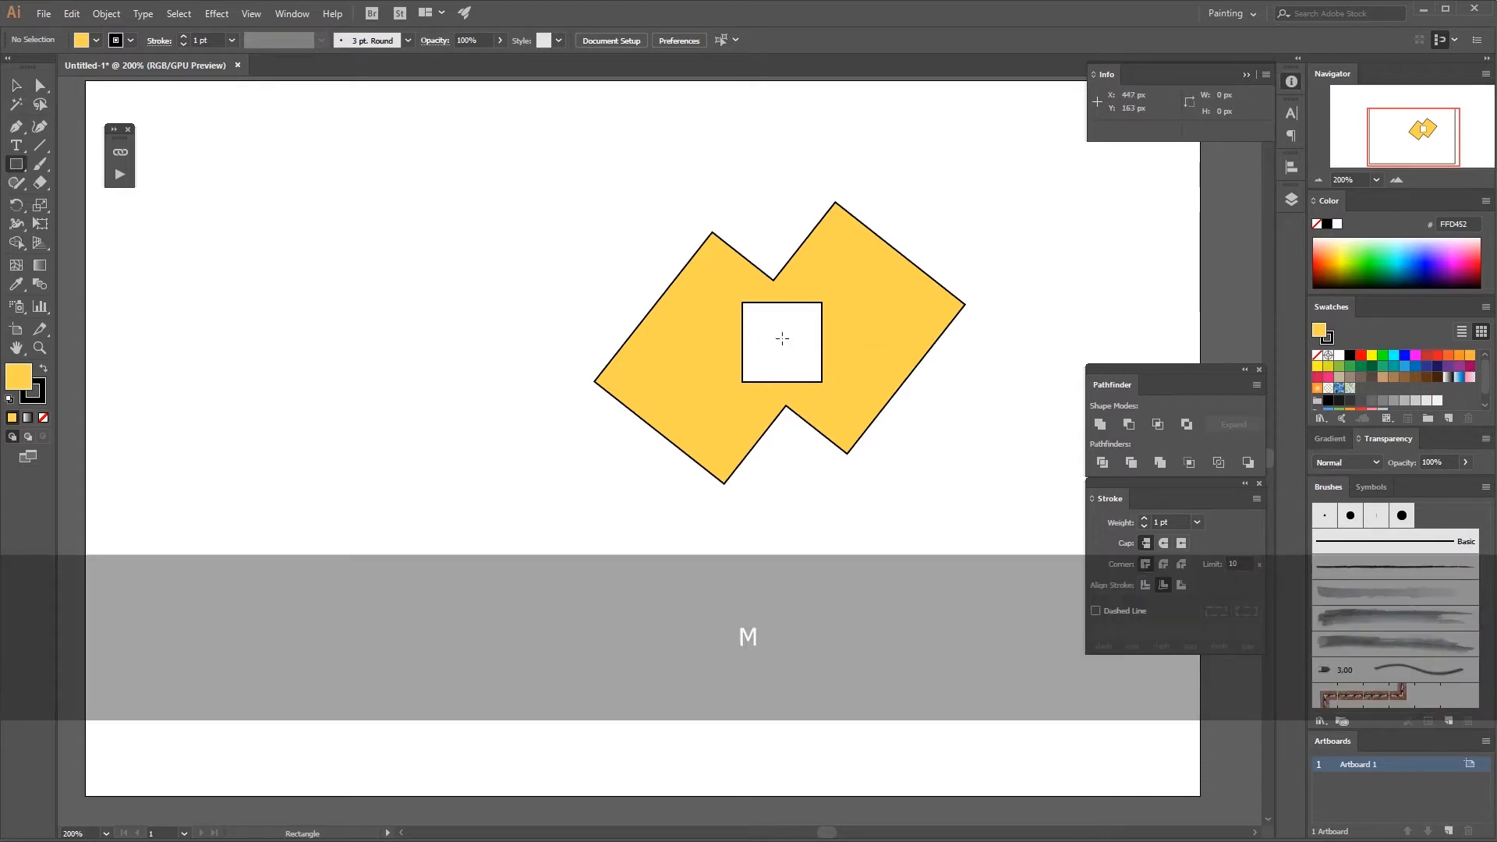
drag(769, 450, 886, 557)
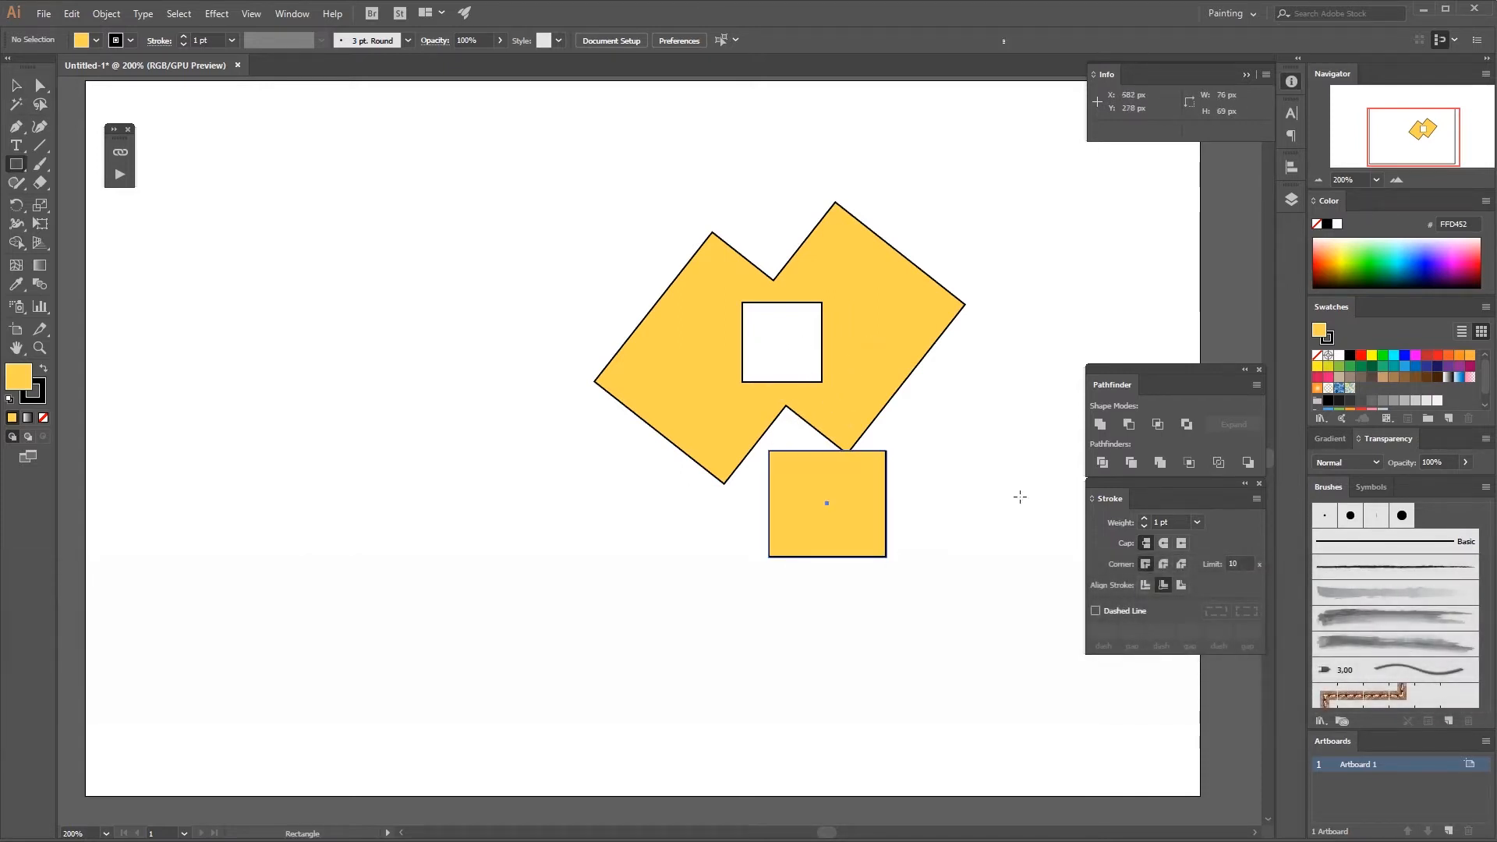
click(1365, 261)
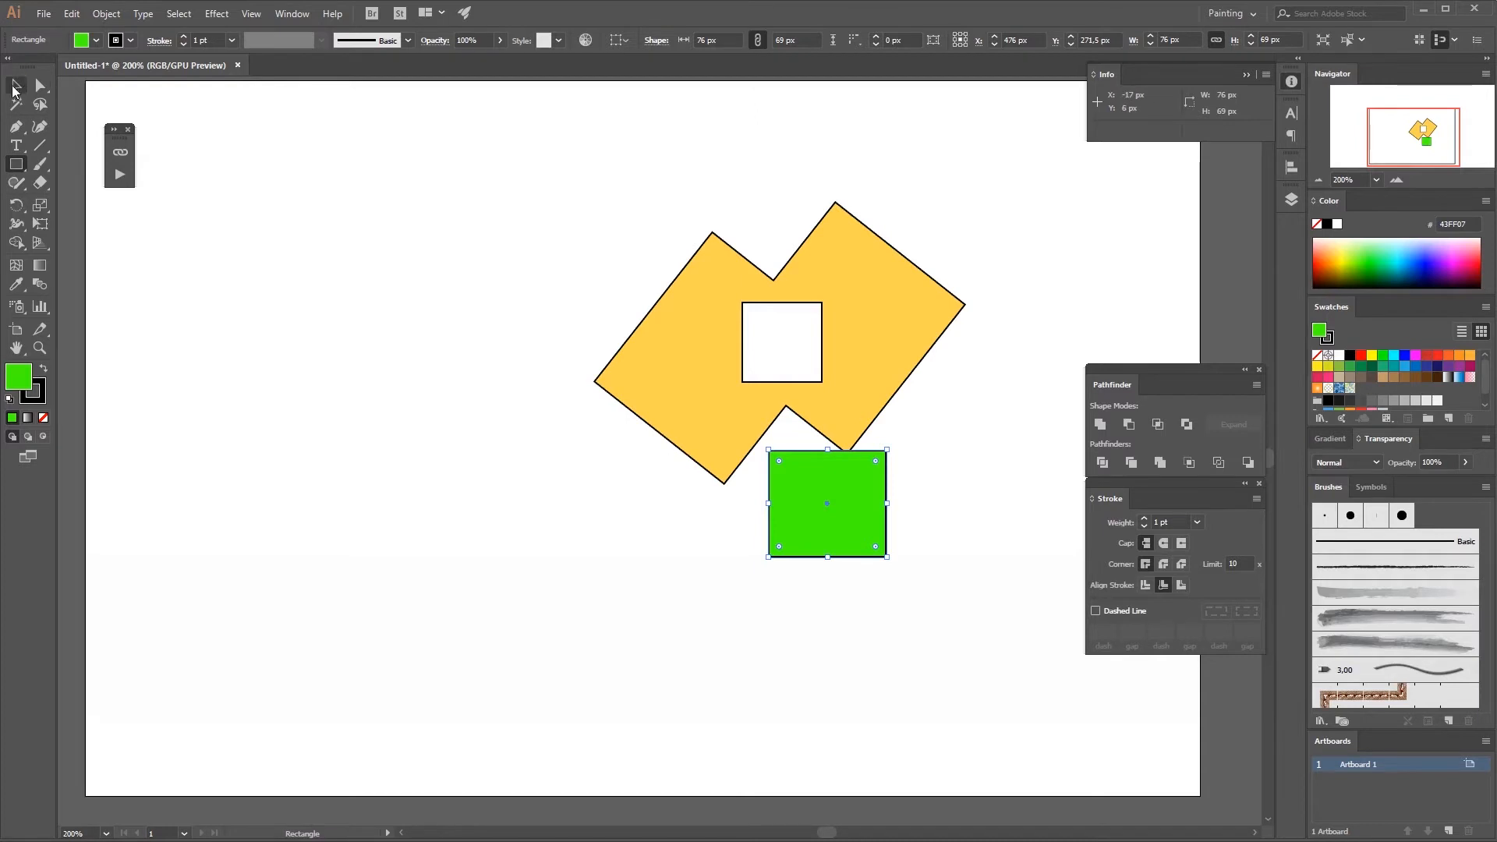
Bring the yellow compound shape in front of the green rectangle.
click(16, 86)
click(396, 322)
click(680, 415)
key(ctrl+shift+v)
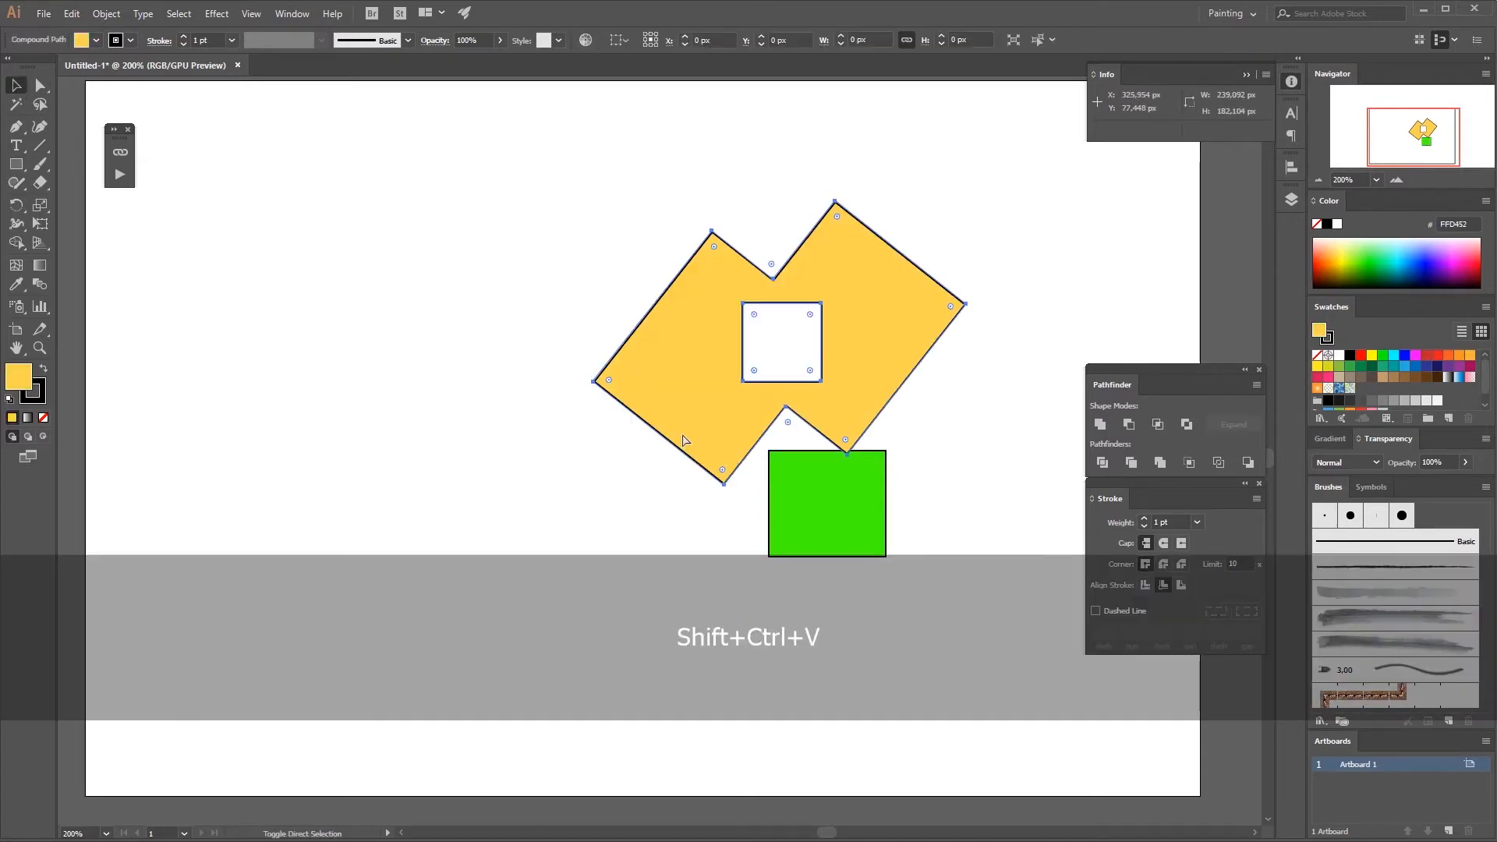
click(645, 478)
Move the green rectangle behind the yellow shape's square hole to test its transparency, and delete the rectangle.
drag(829, 525, 812, 404)
click(791, 497)
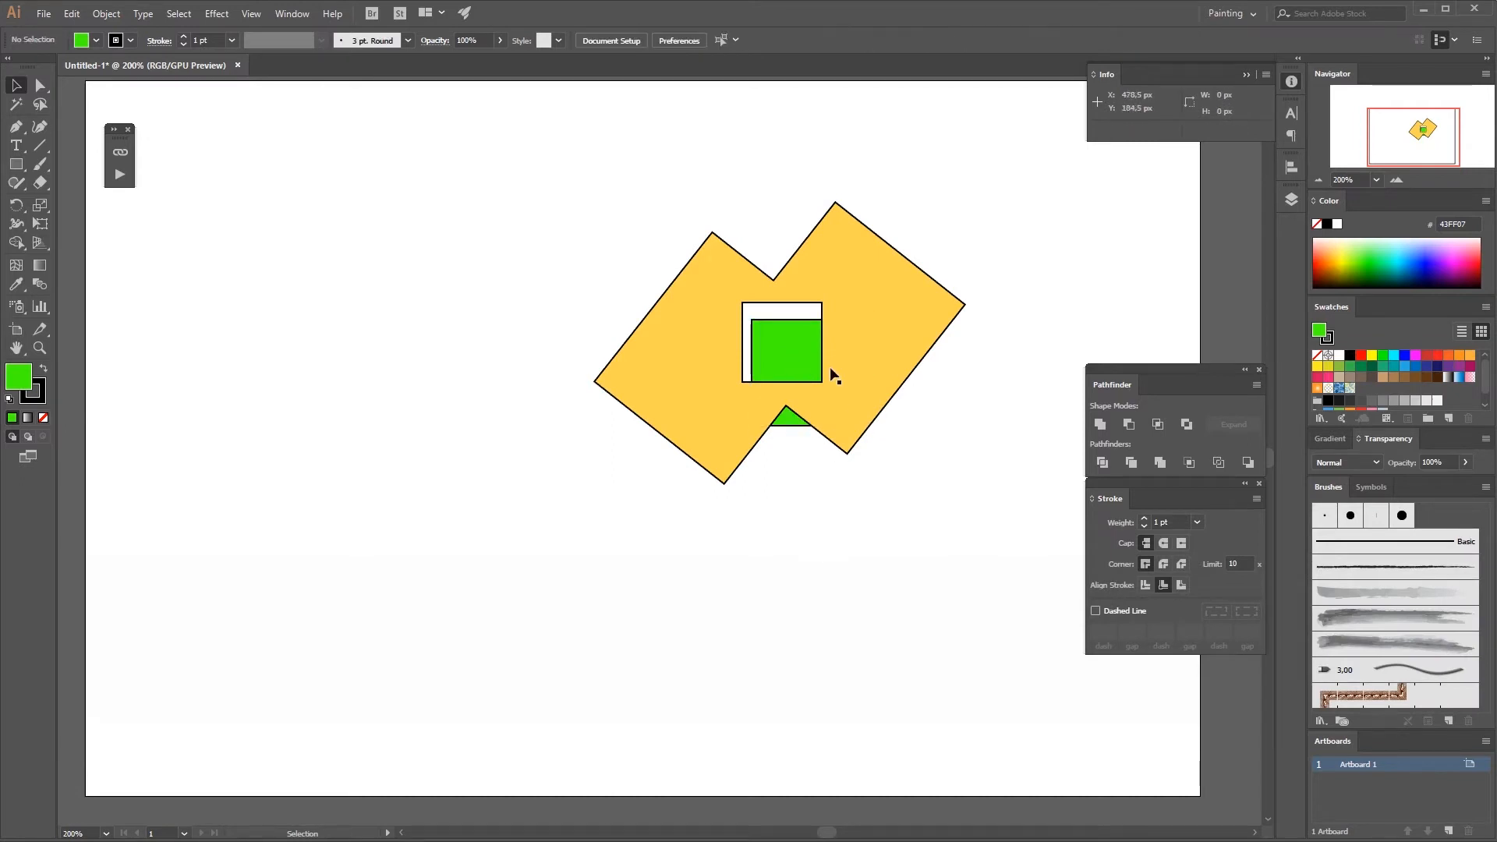
click(789, 354)
key(Delete)
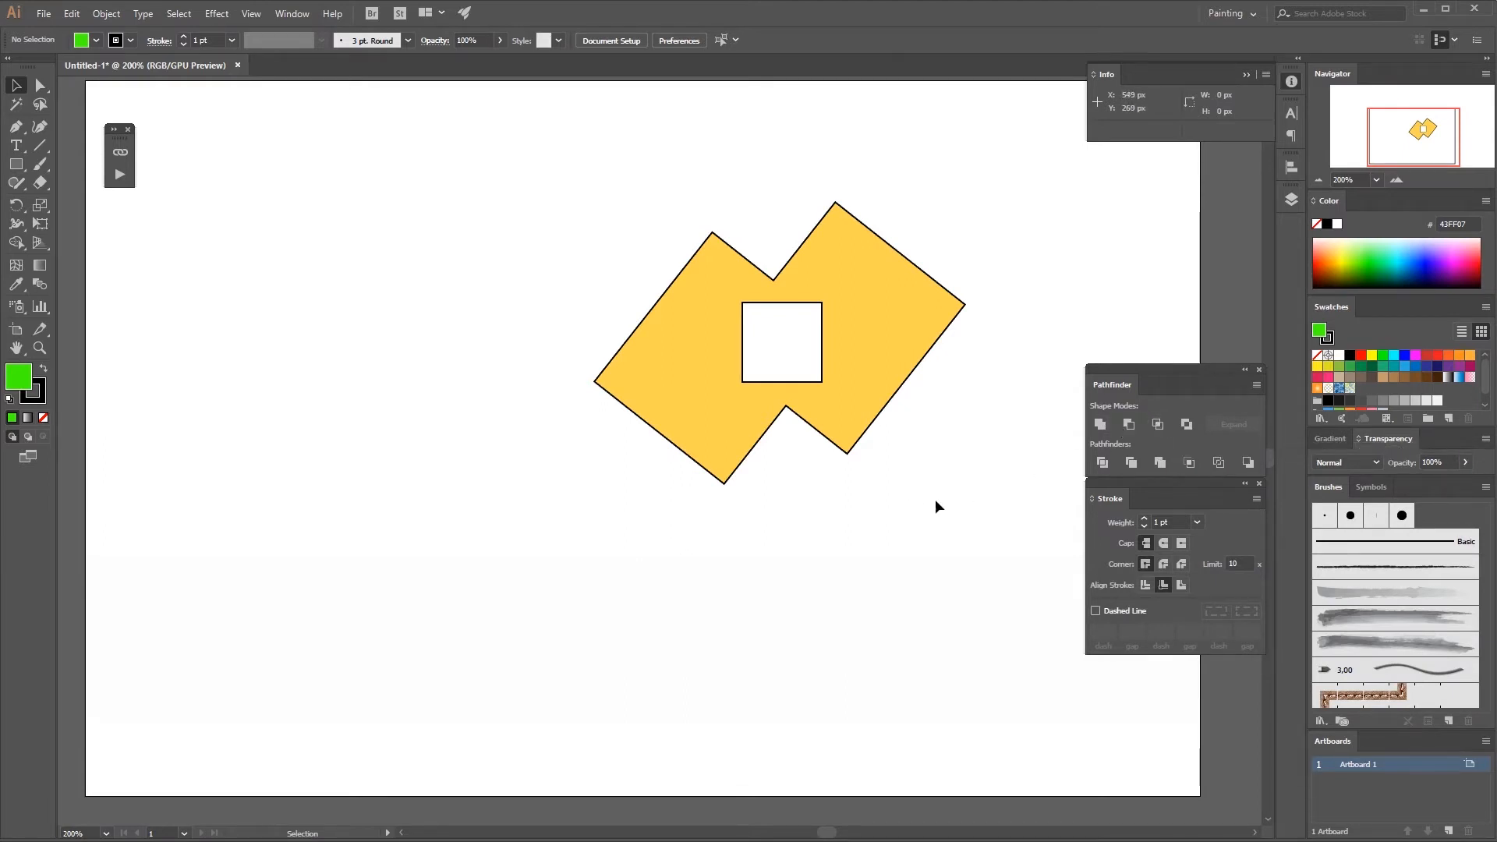
Draw a green 55 × 55 px square below the yellow shape and place a copy overlapping its right part.
key(m)
key(space)
drag(785, 512, 784, 427)
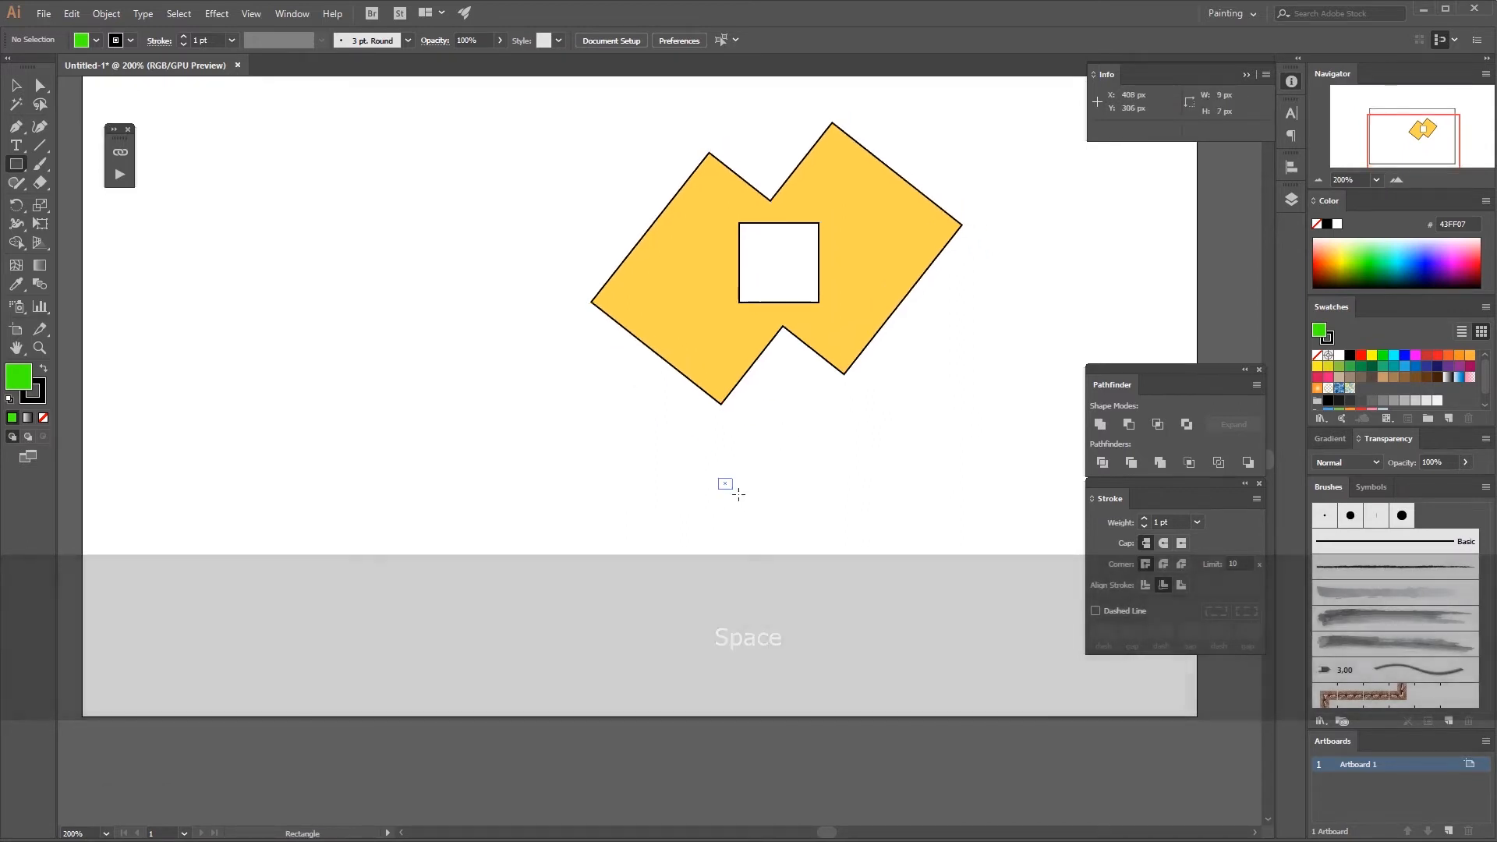
mouse_move(718, 477)
mouse_down()
mouse_move(804, 562)
mouse_move(886, 531)
mouse_move(882, 501)
mouse_move(738, 485)
mouse_move(731, 501)
mouse_up()
key(v)
click(932, 526)
key(space)
click(778, 499)
click(739, 541)
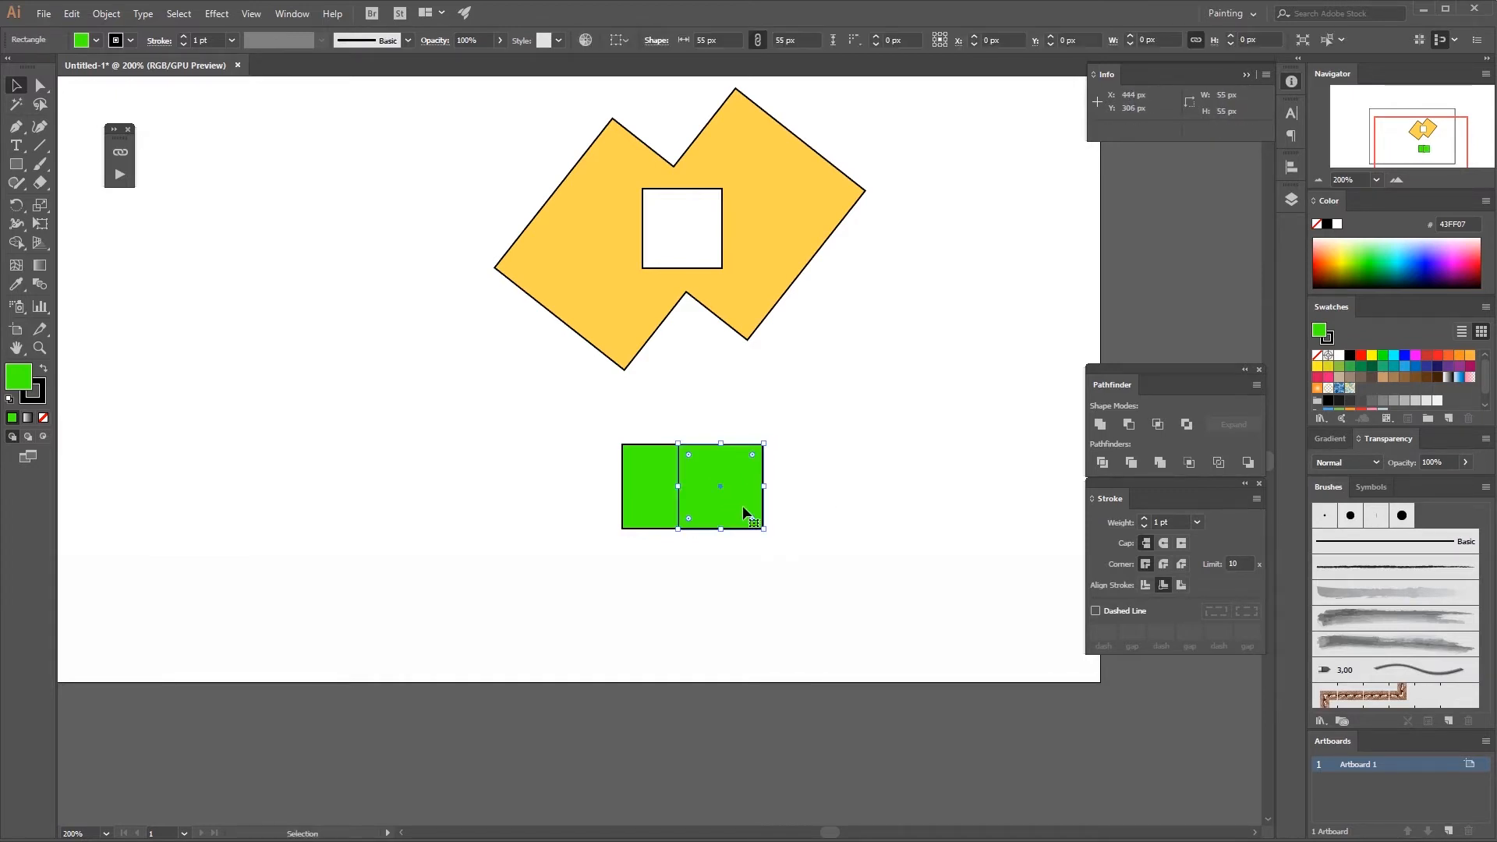
click(764, 540)
Check the green squares' overlap in Outline view, reduce them to it with Intersect, and move the resulting strip up and right.
key(ctrl+y)
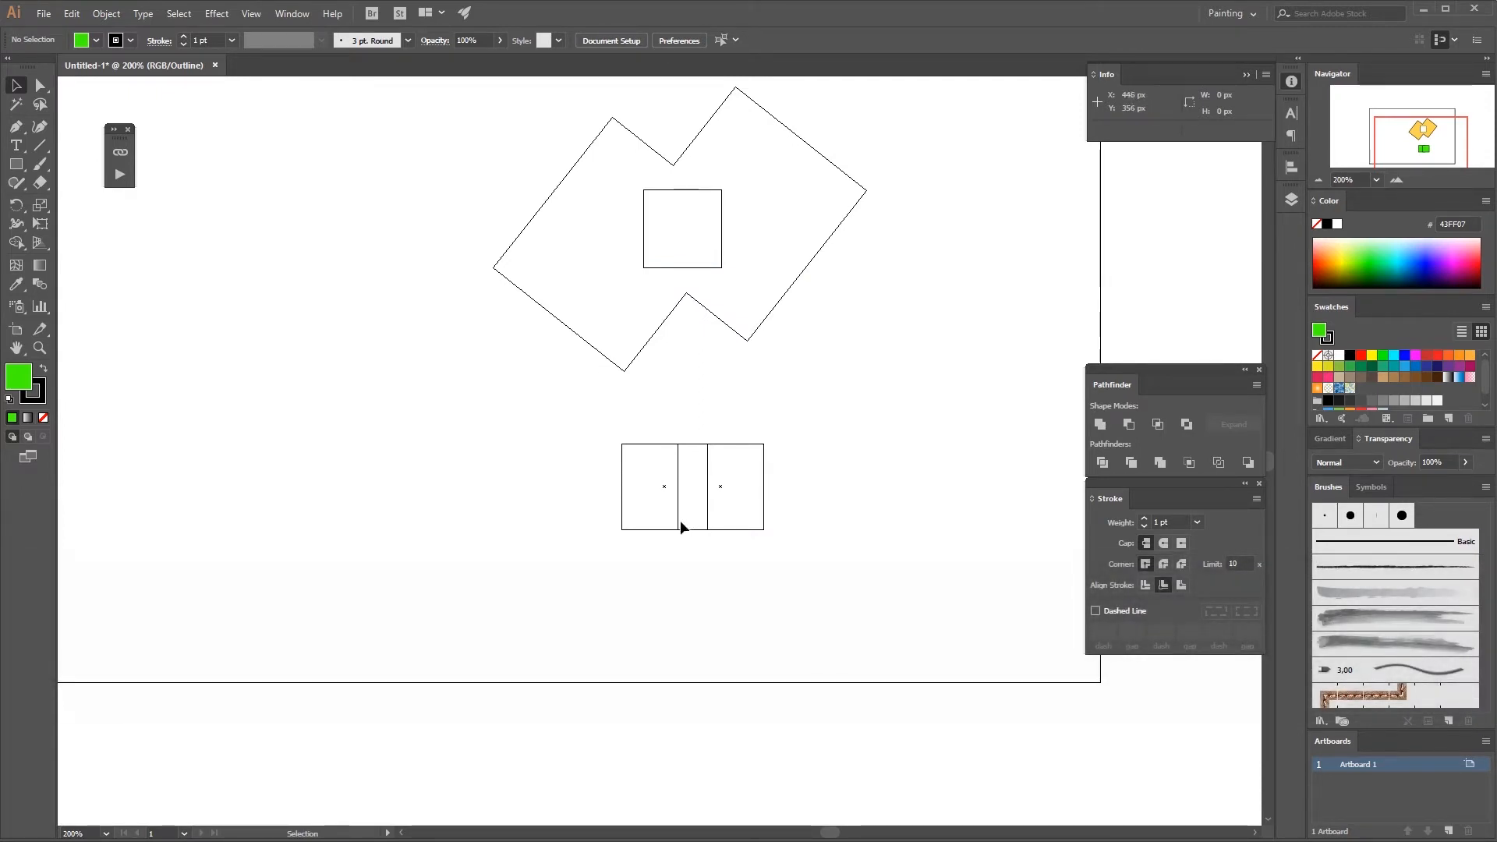
key(ctrl+y)
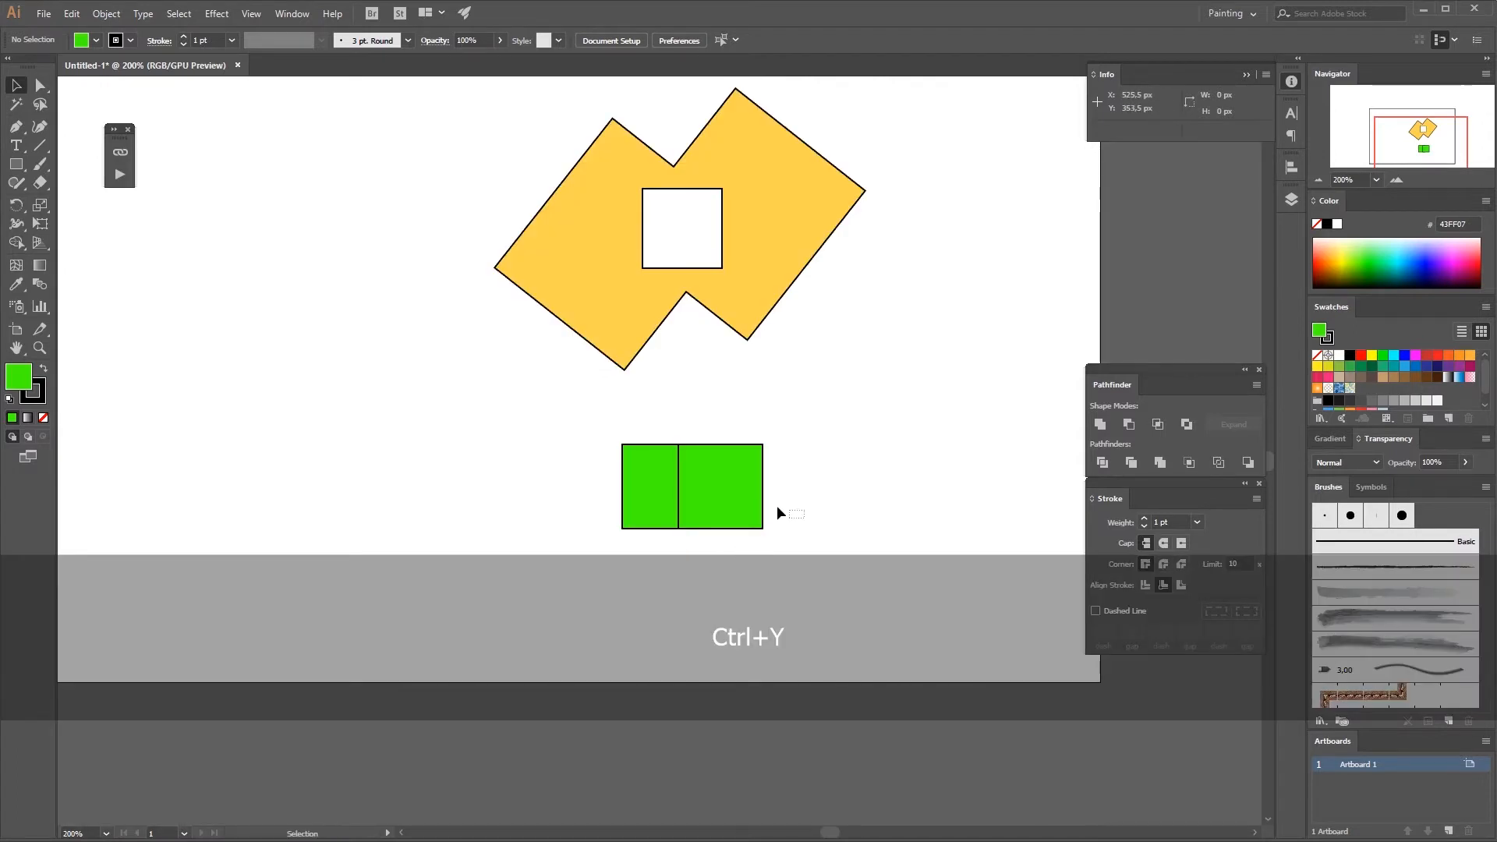
drag(616, 513, 671, 539)
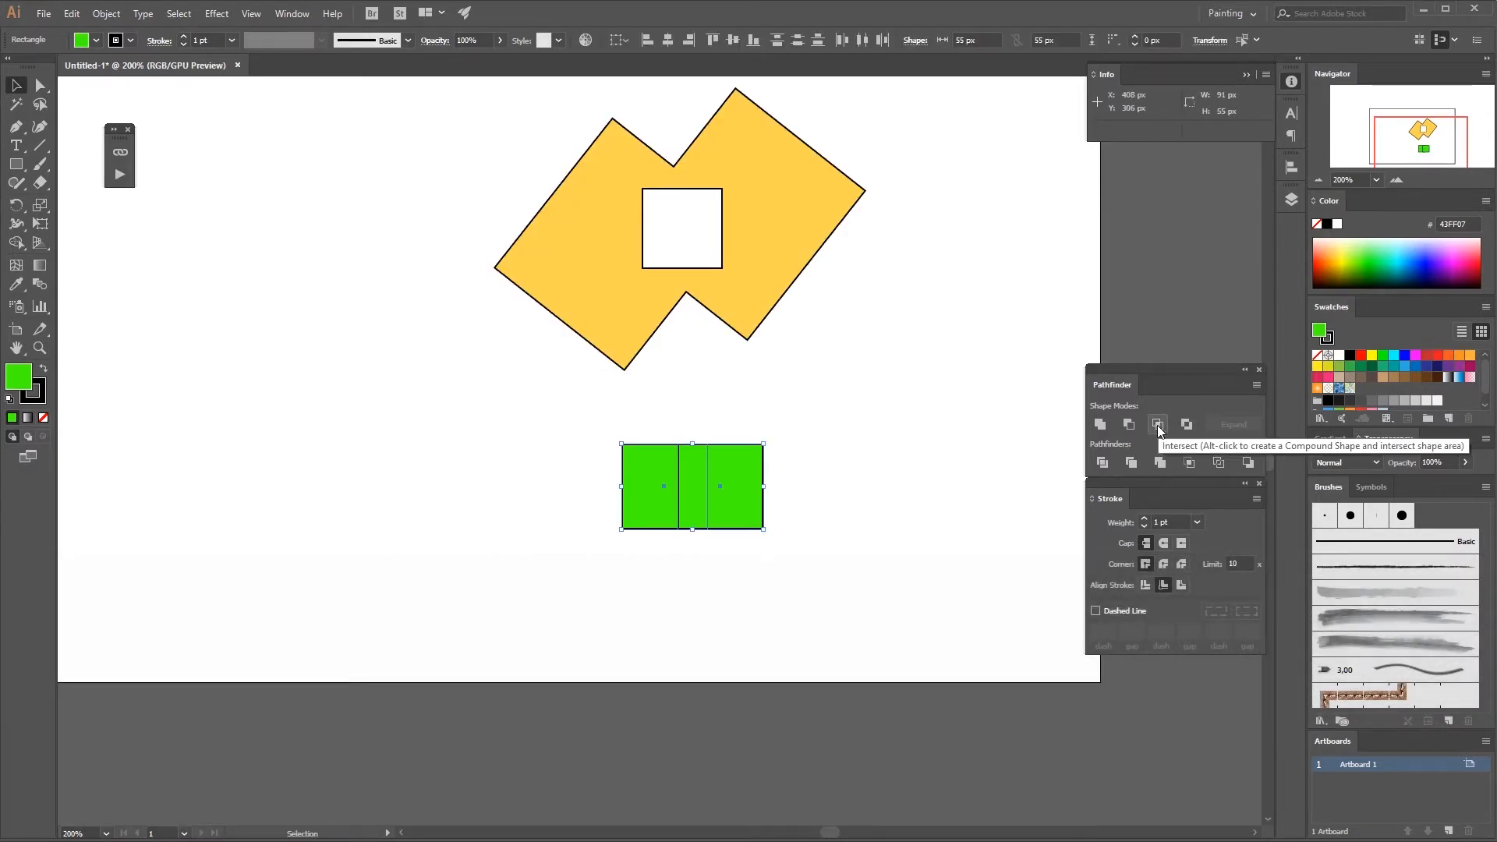
click(1158, 424)
click(798, 570)
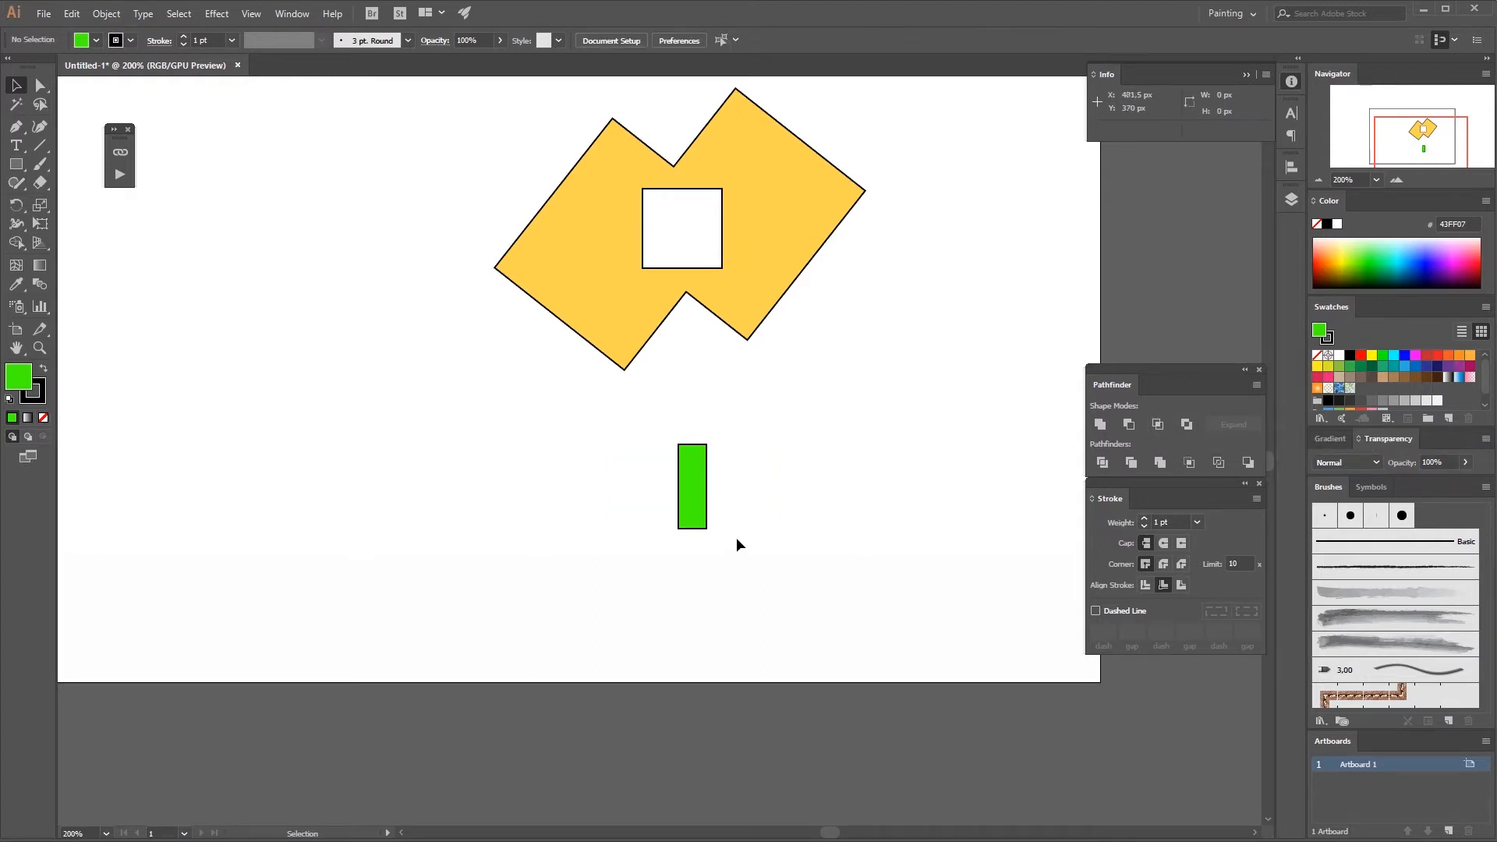
drag(682, 500, 827, 417)
click(822, 550)
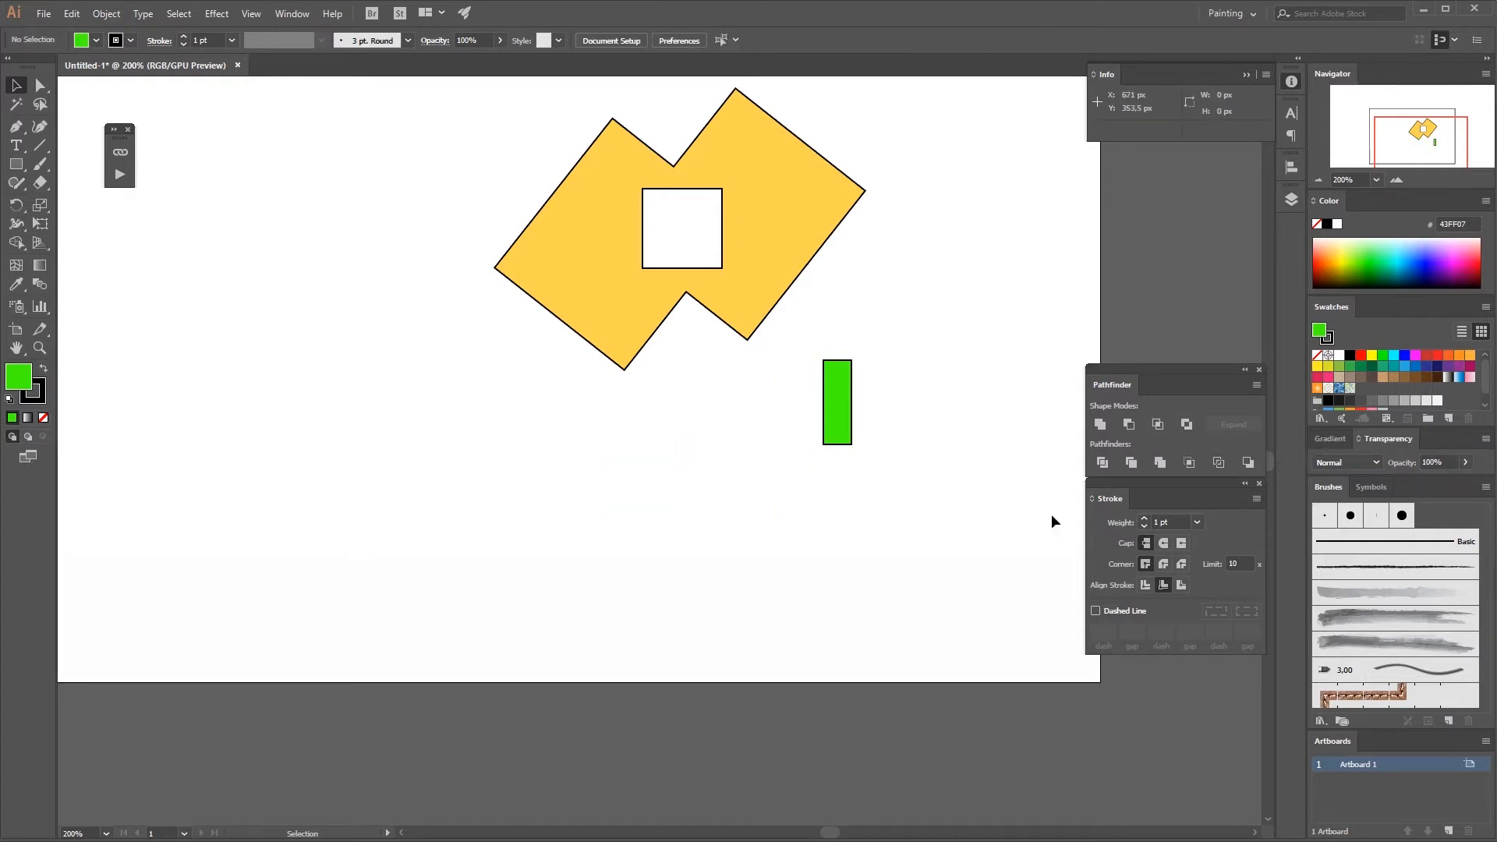
Undo the green strip's move and the Intersect operation so both overlapping squares are restored.
key(ctrl+z)
key(ctrl+z)
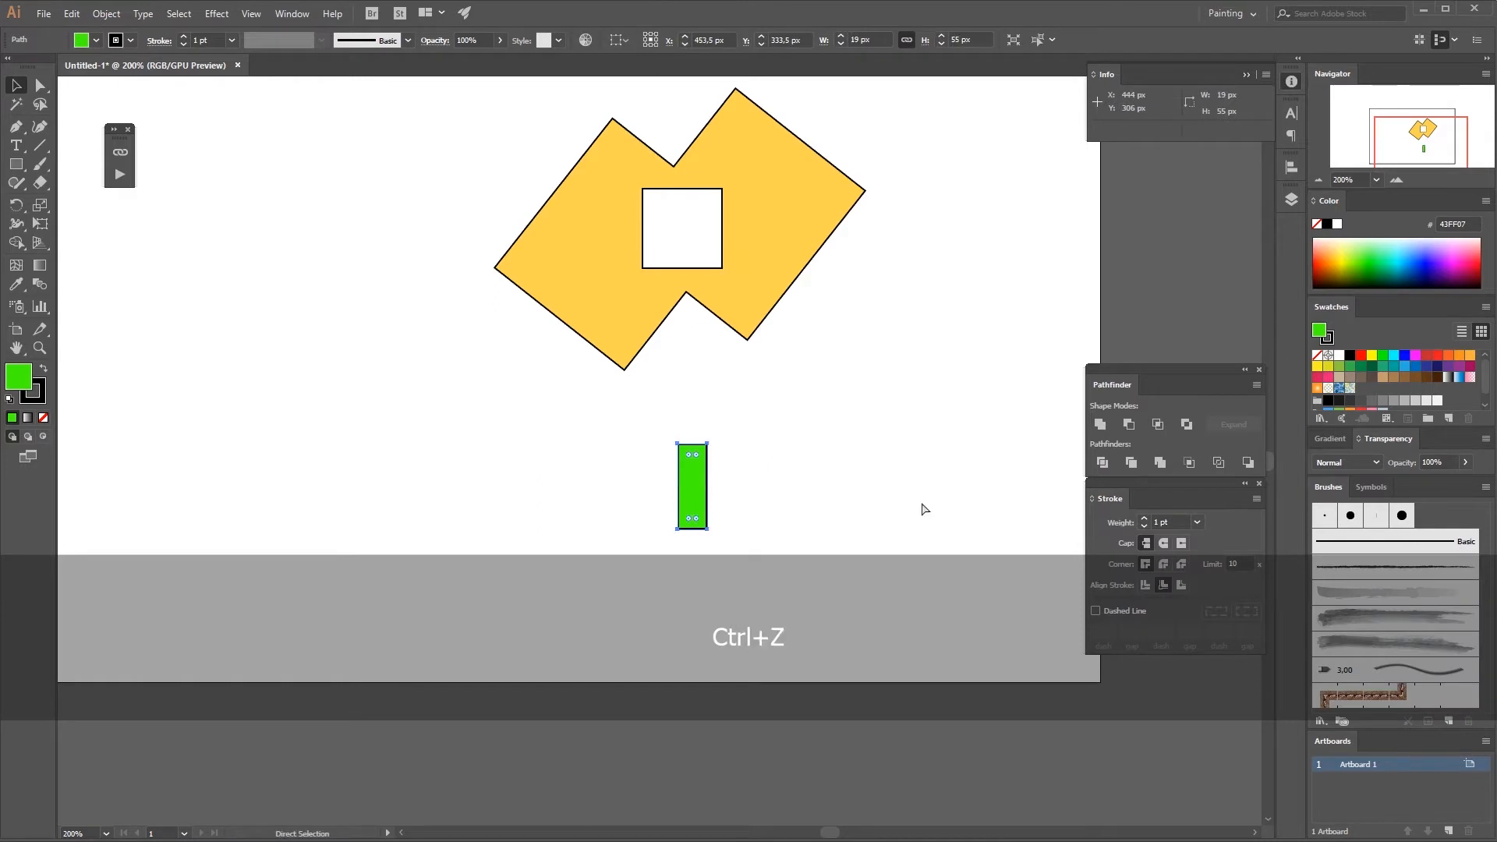
click(920, 496)
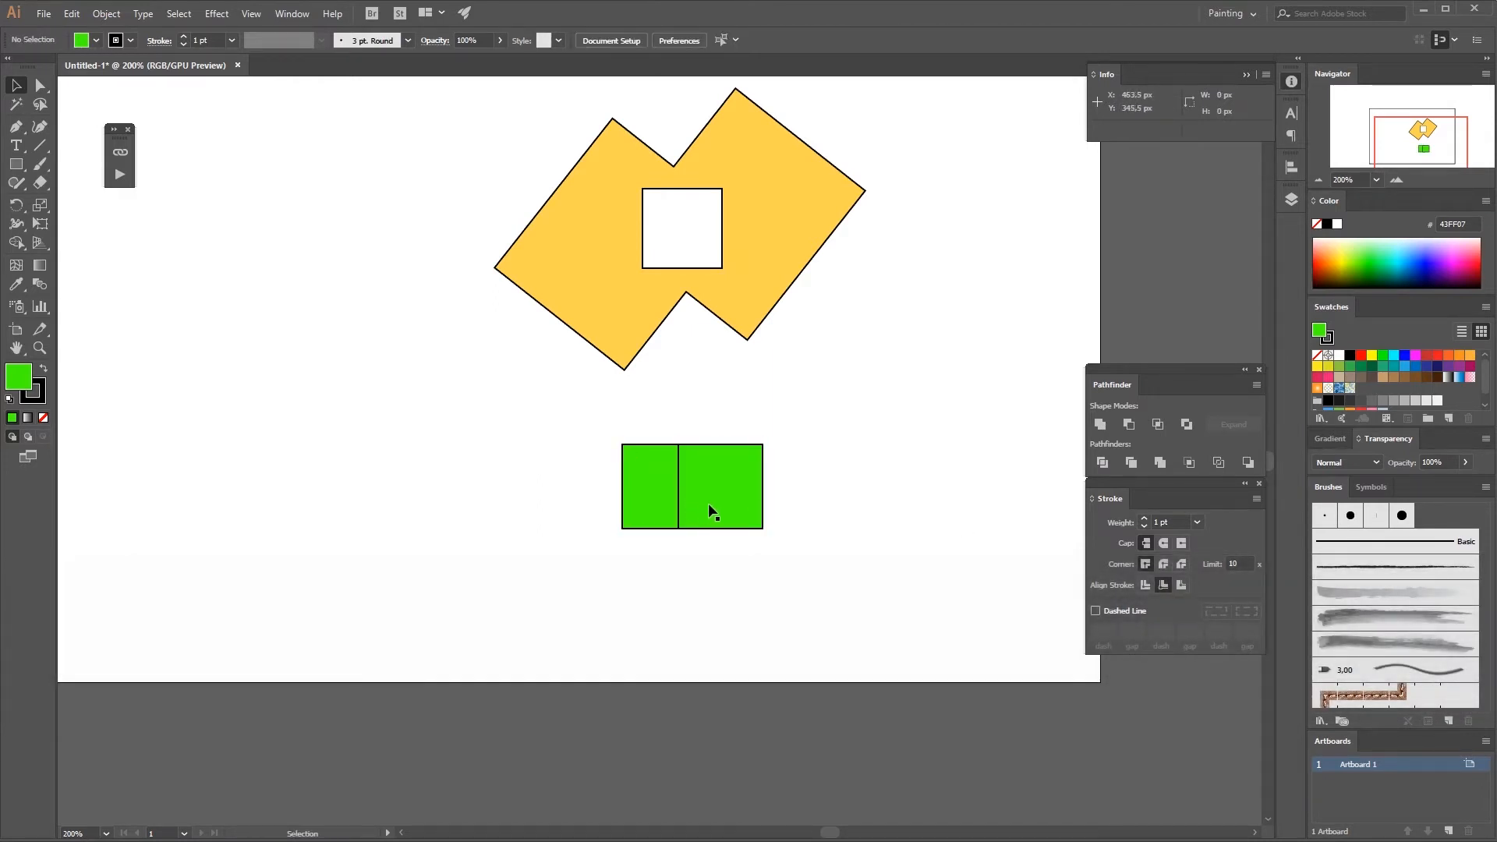
Try the Exclude shape mode on the two overlapping green squares, and undo it.
drag(811, 531, 648, 524)
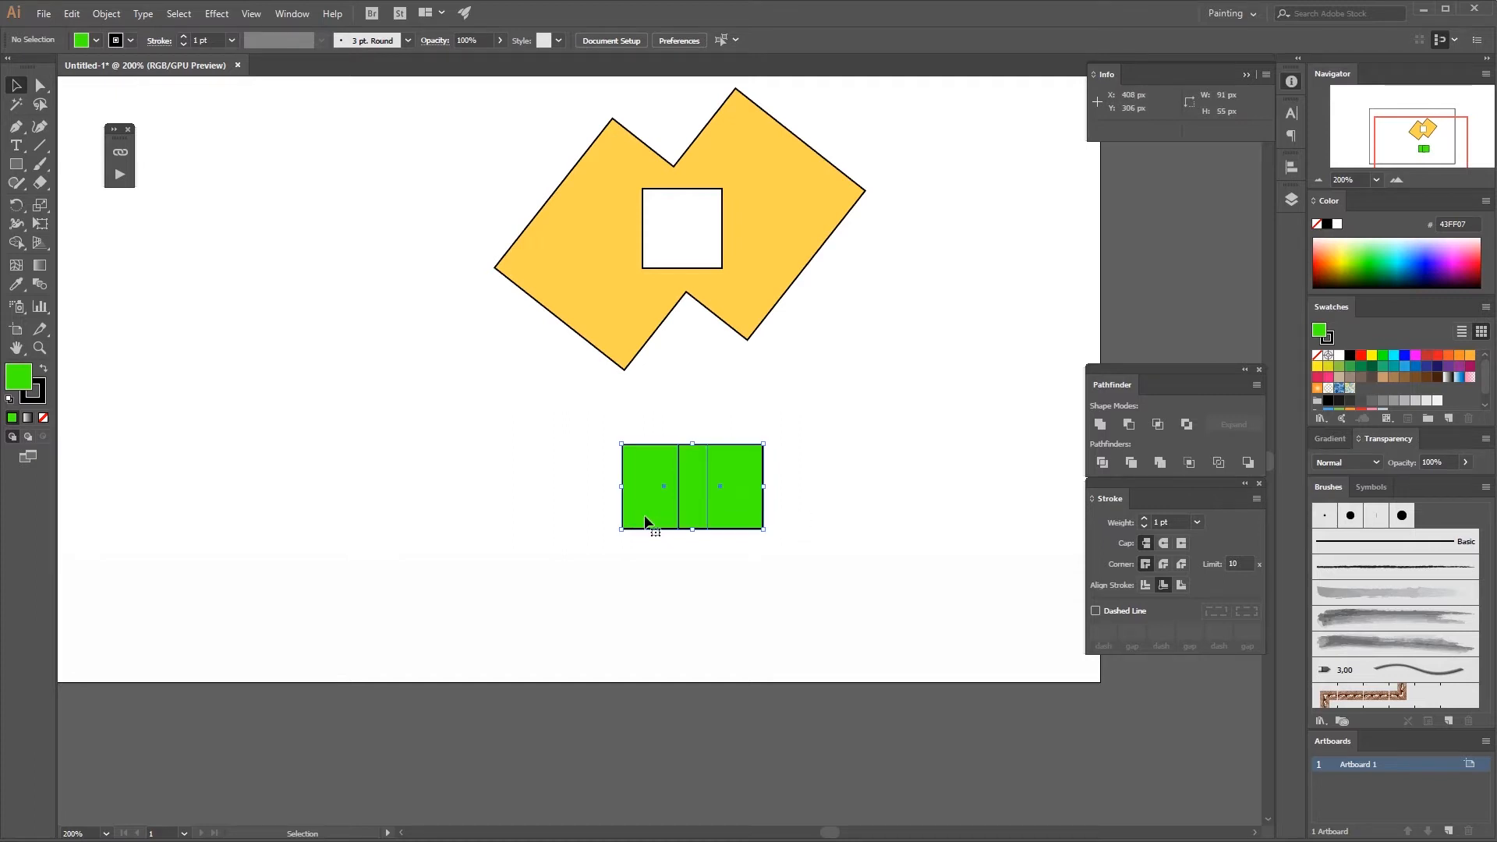
click(1187, 425)
click(873, 521)
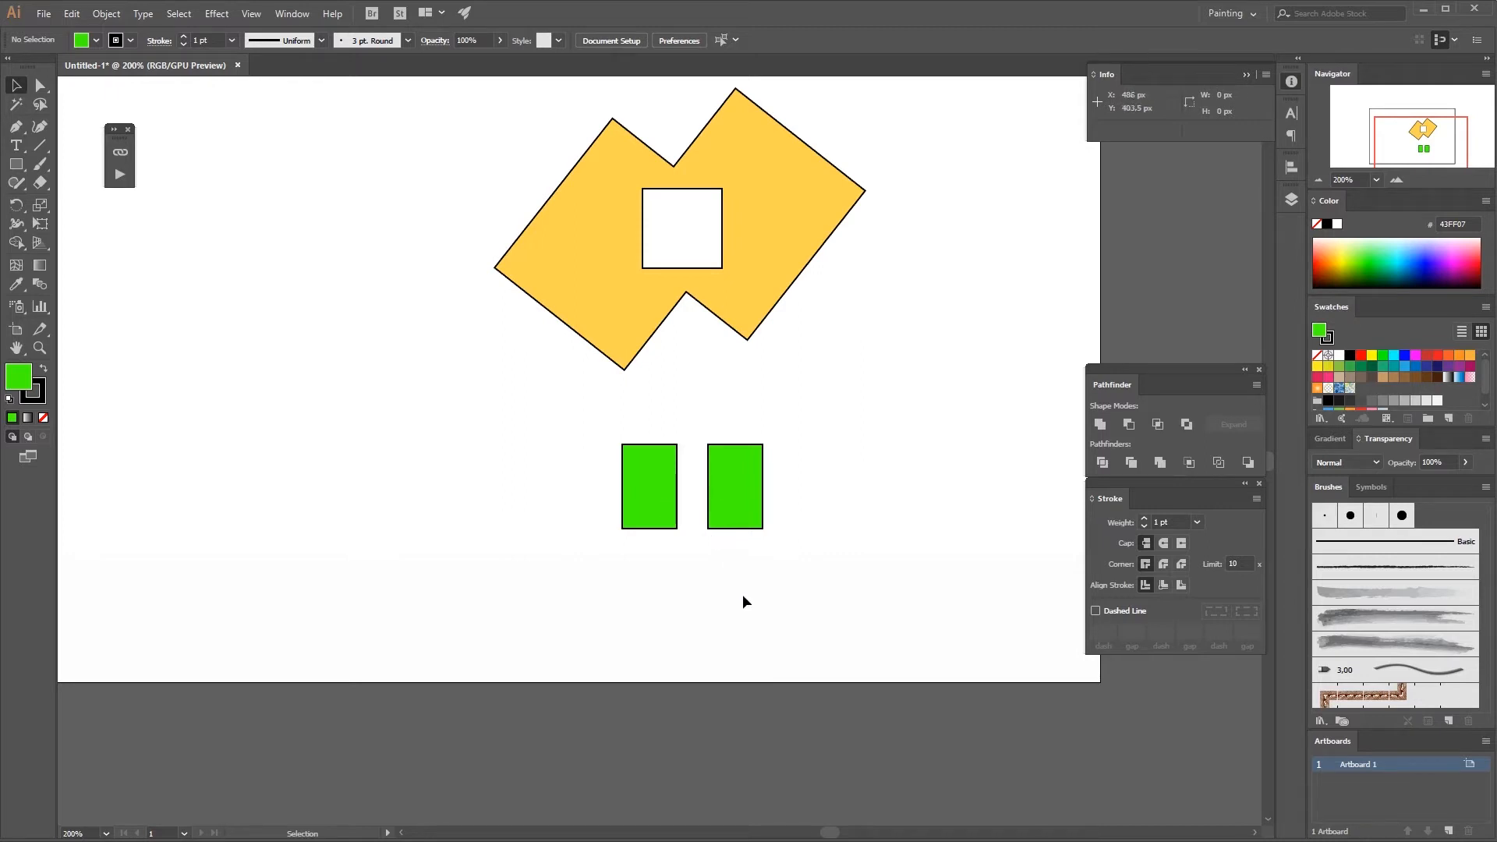
key(ctrl+z)
key(ctrl+z)
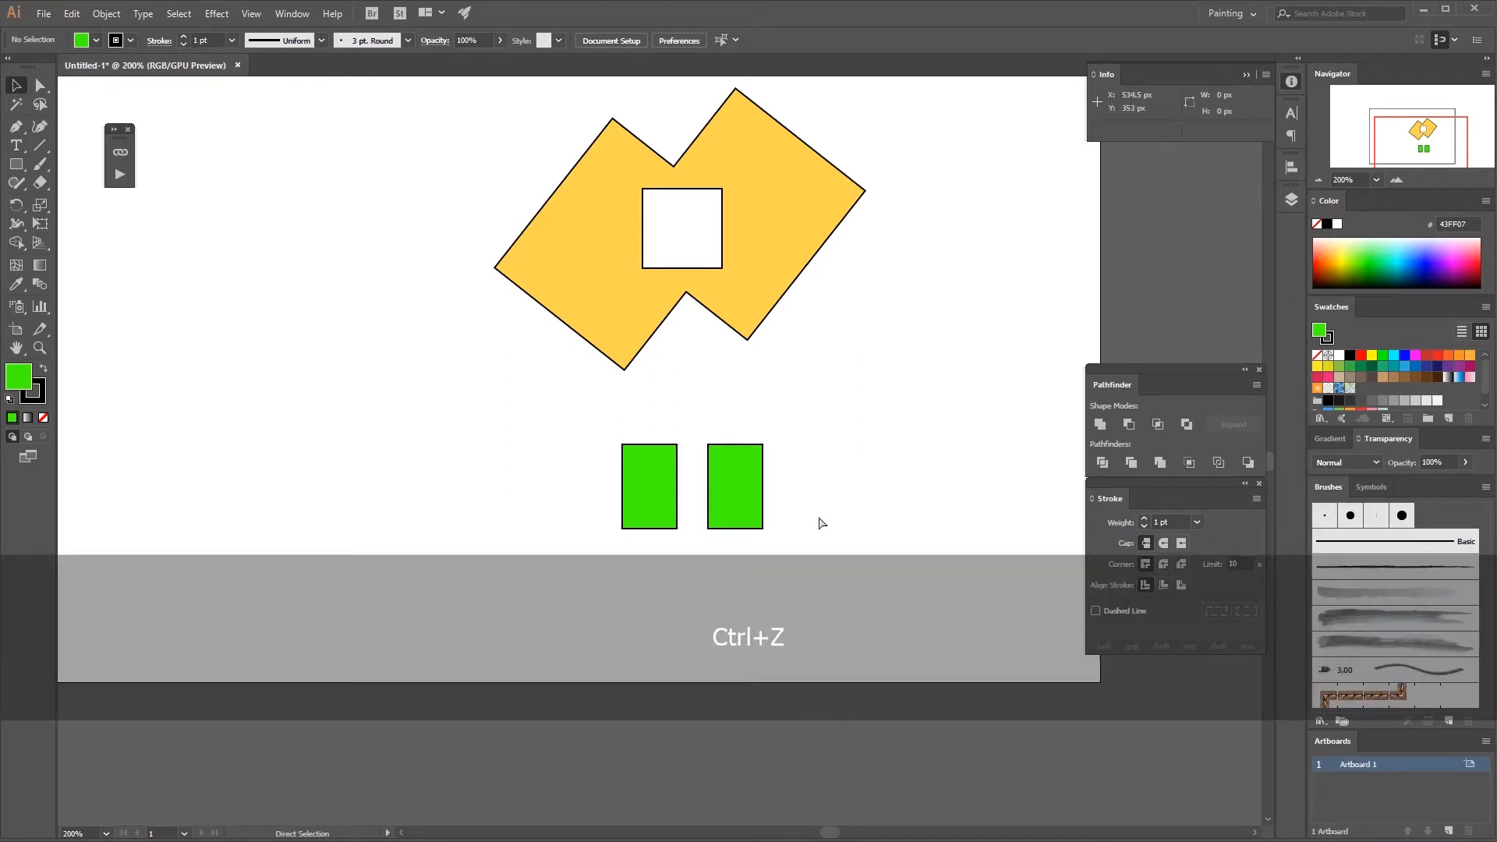
Try Minus Front on the two overlapping green squares, and undo the subtraction.
drag(827, 526, 611, 475)
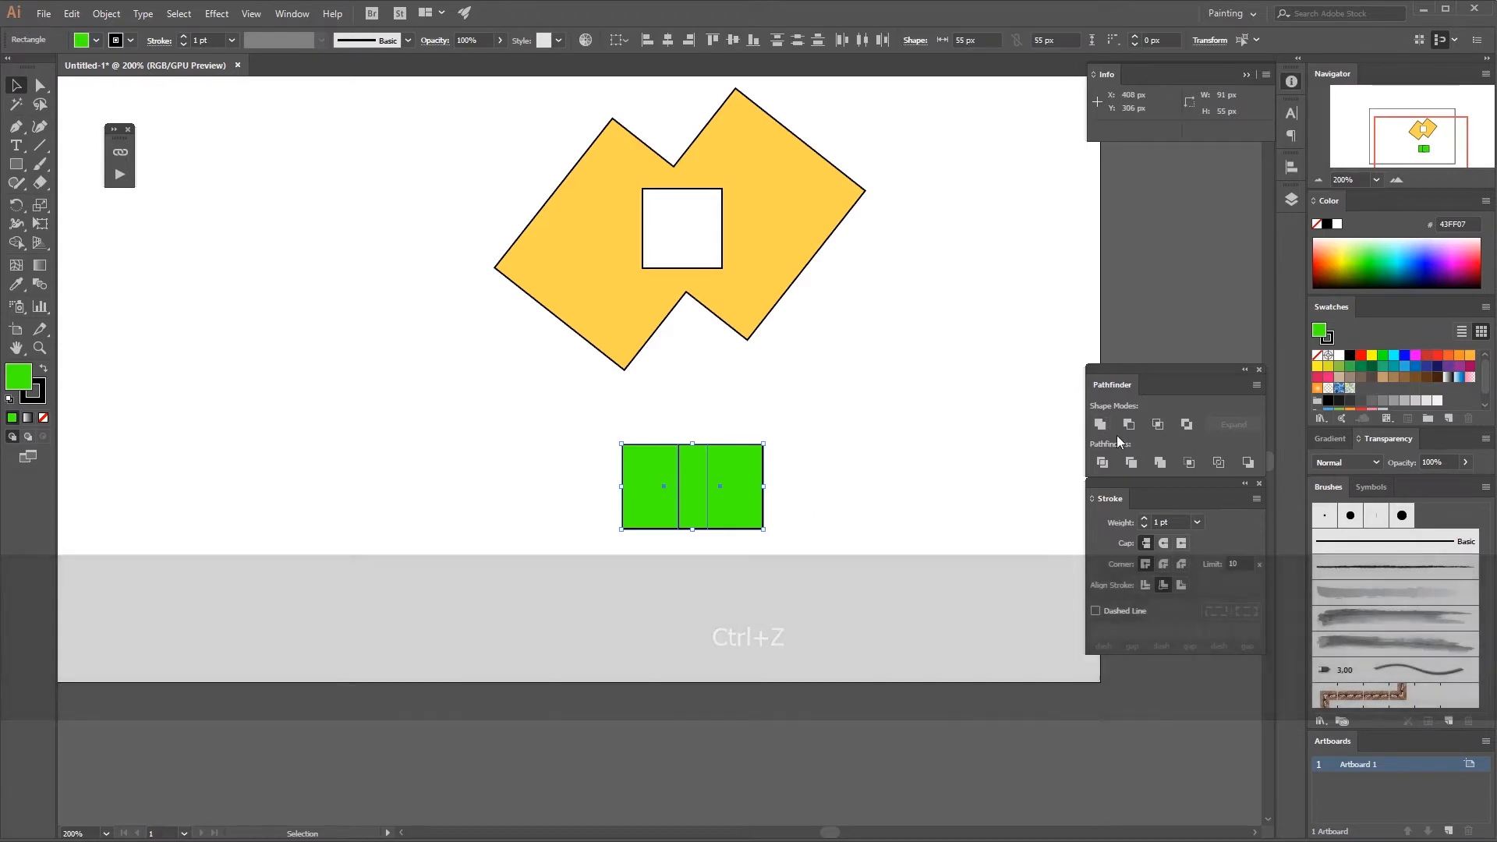
click(1129, 424)
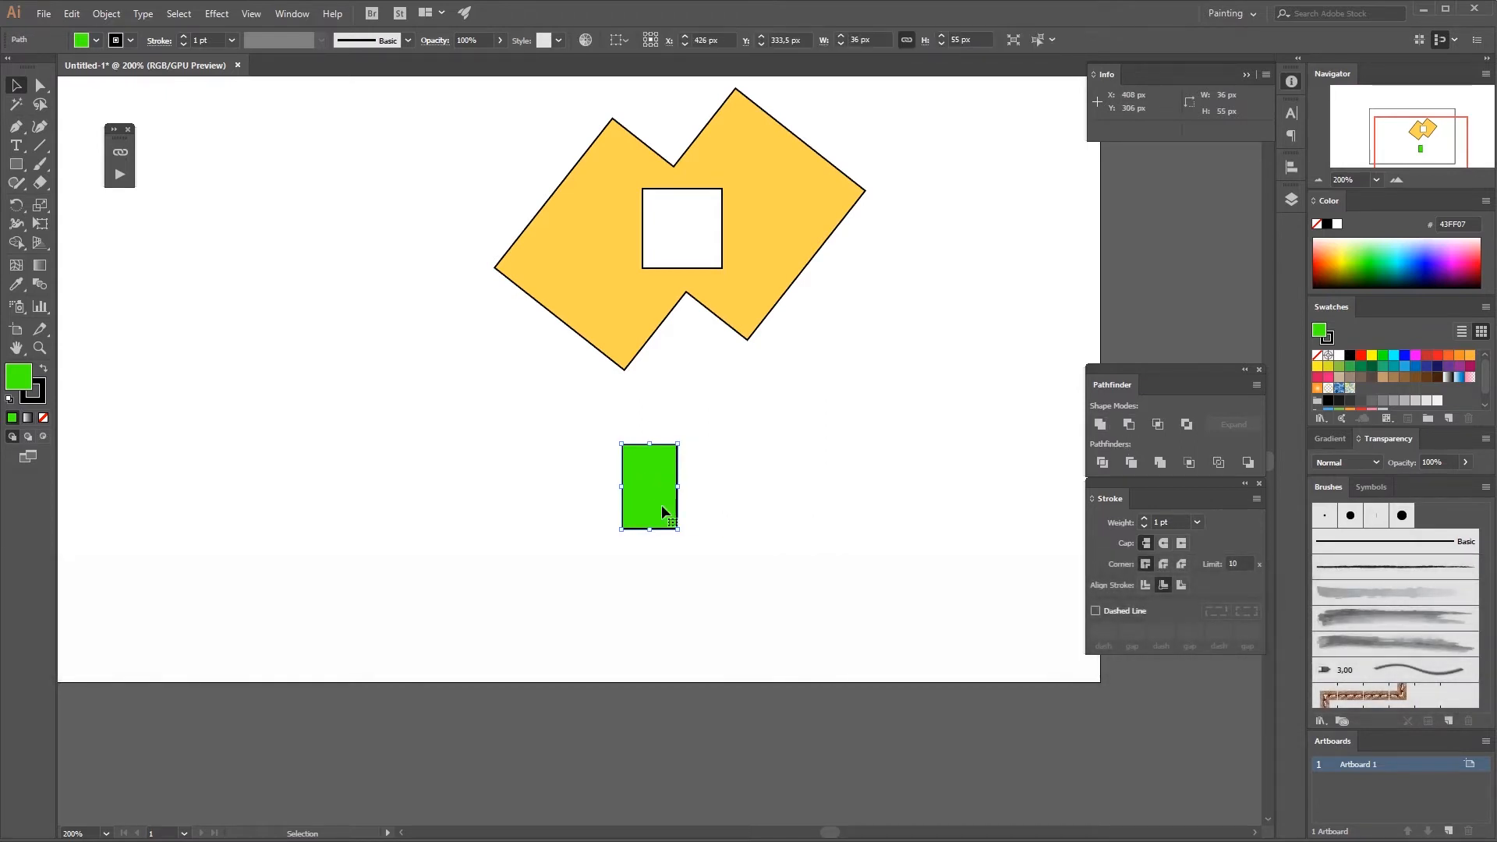
key(ctrl+z)
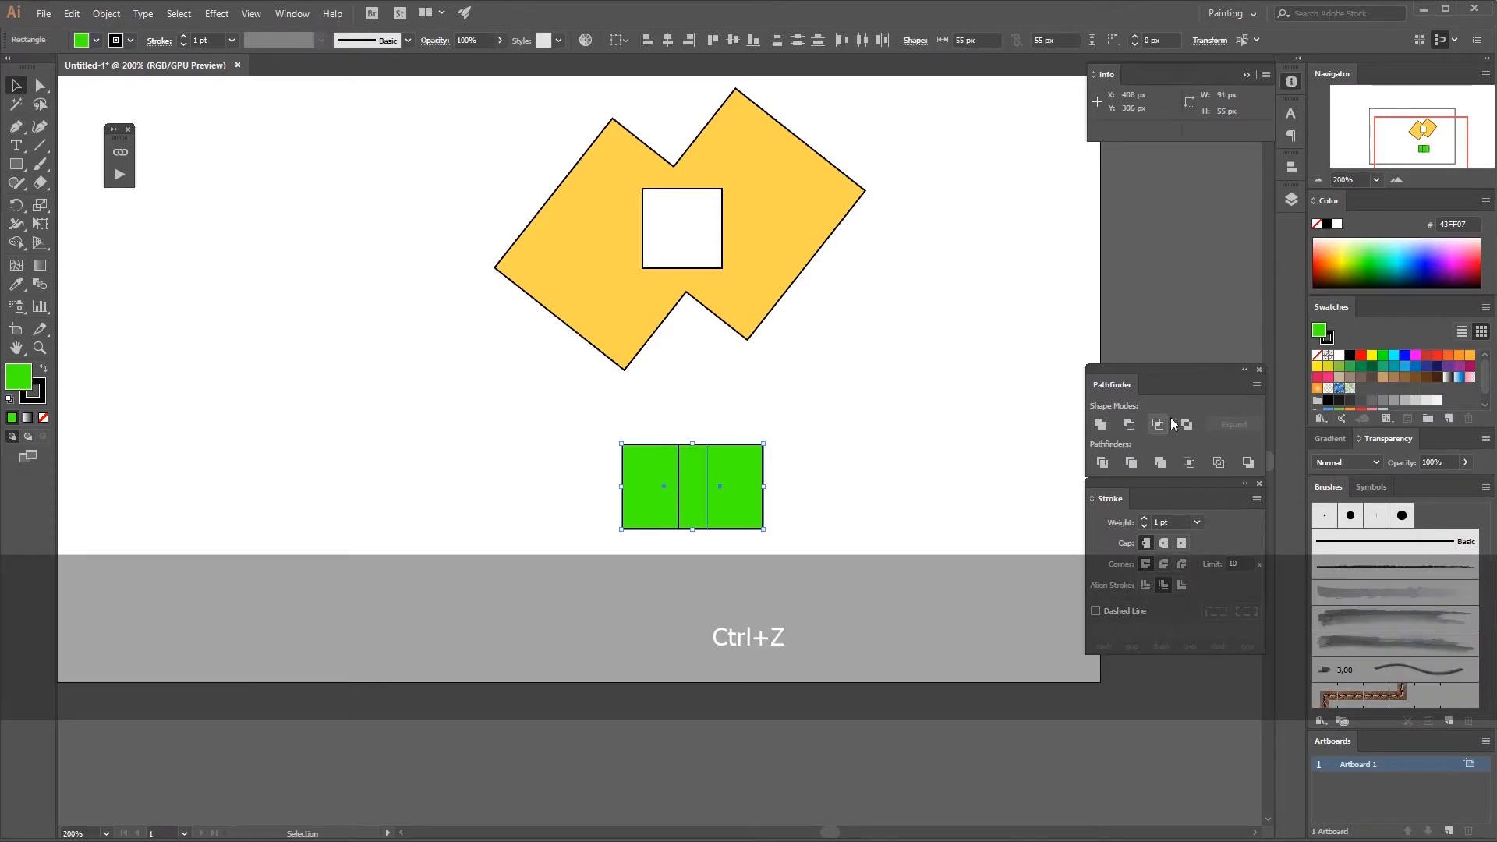
Apply Exclude to the overlapping green squares and delete the resulting group.
click(1186, 424)
click(905, 538)
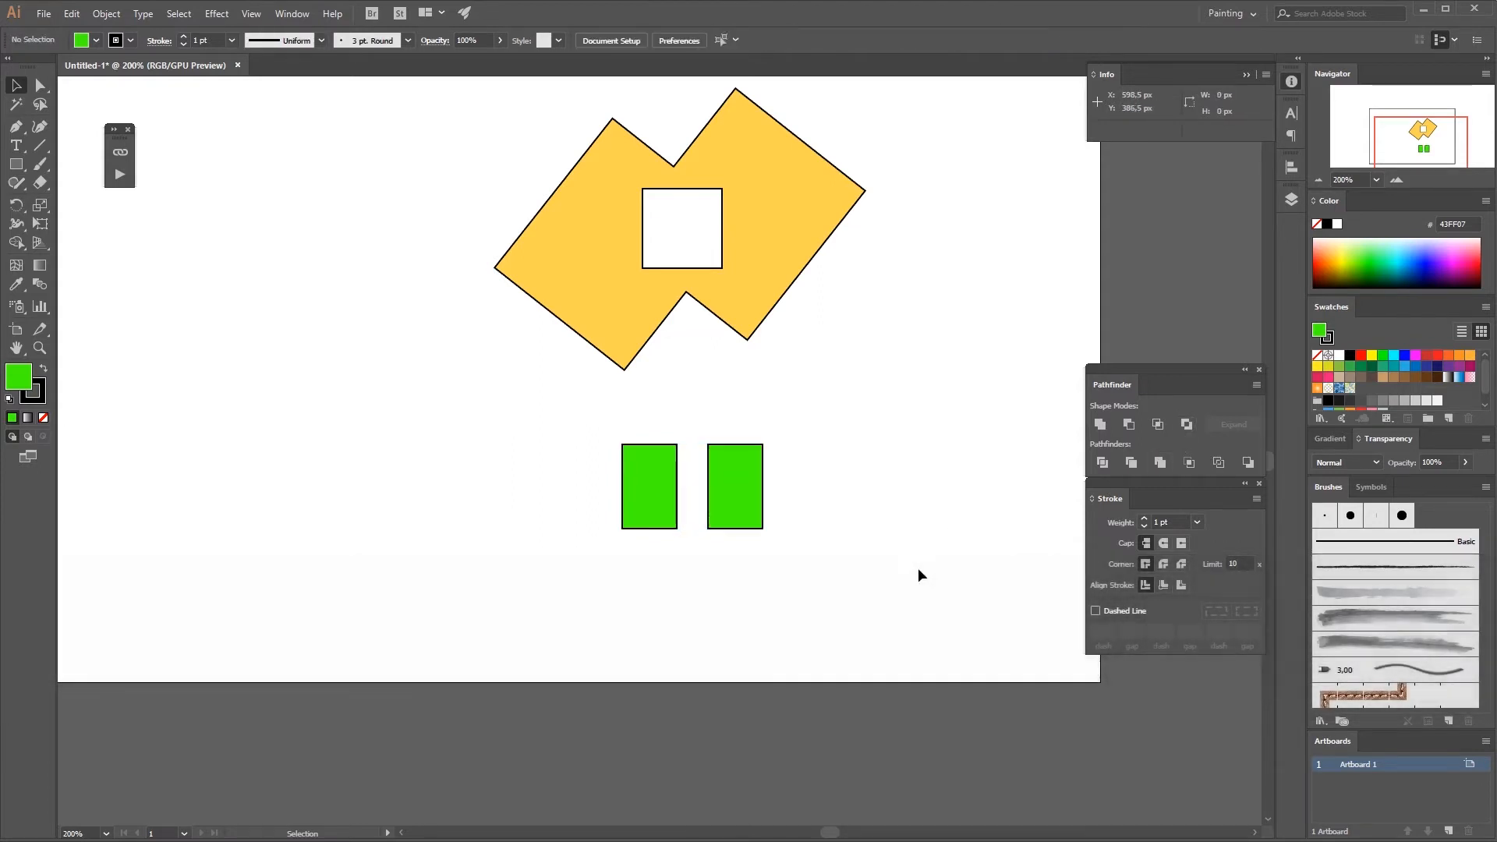
click(730, 504)
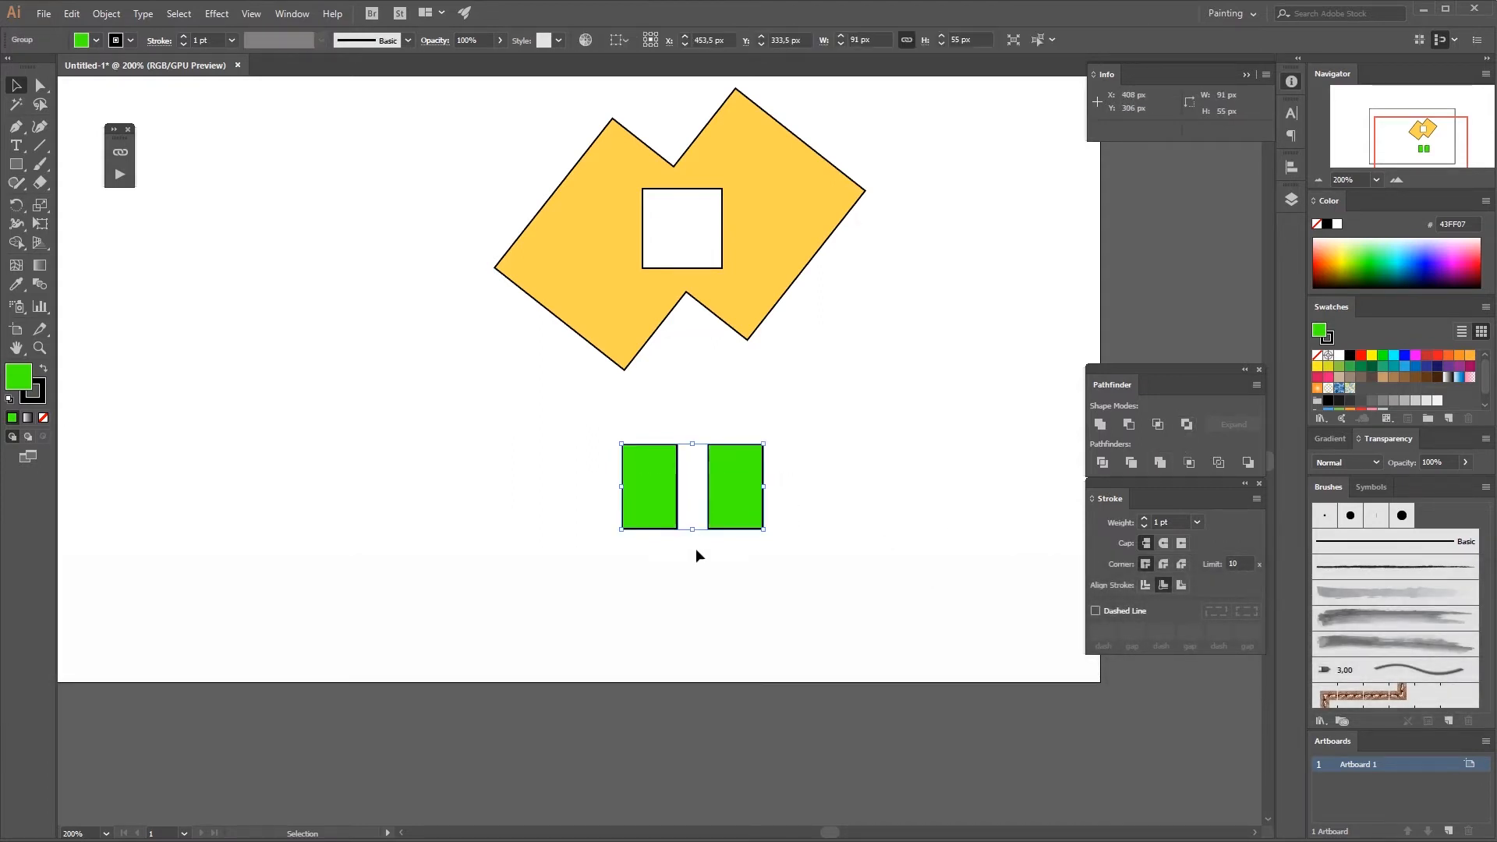
key(Delete)
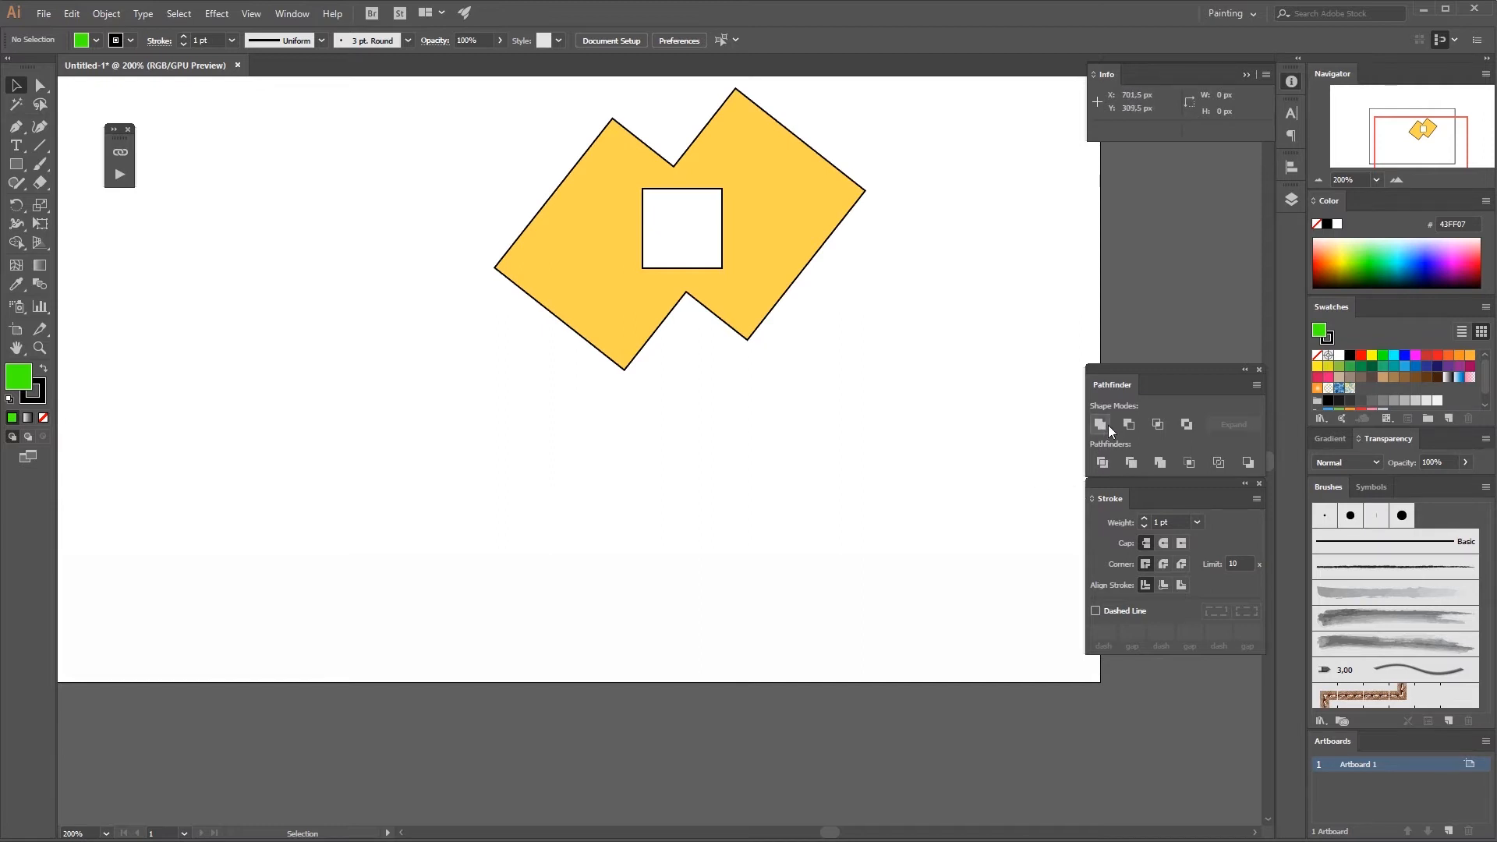
Delete the yellow compound shape to clear the artboard.
key(space)
drag(800, 393, 833, 535)
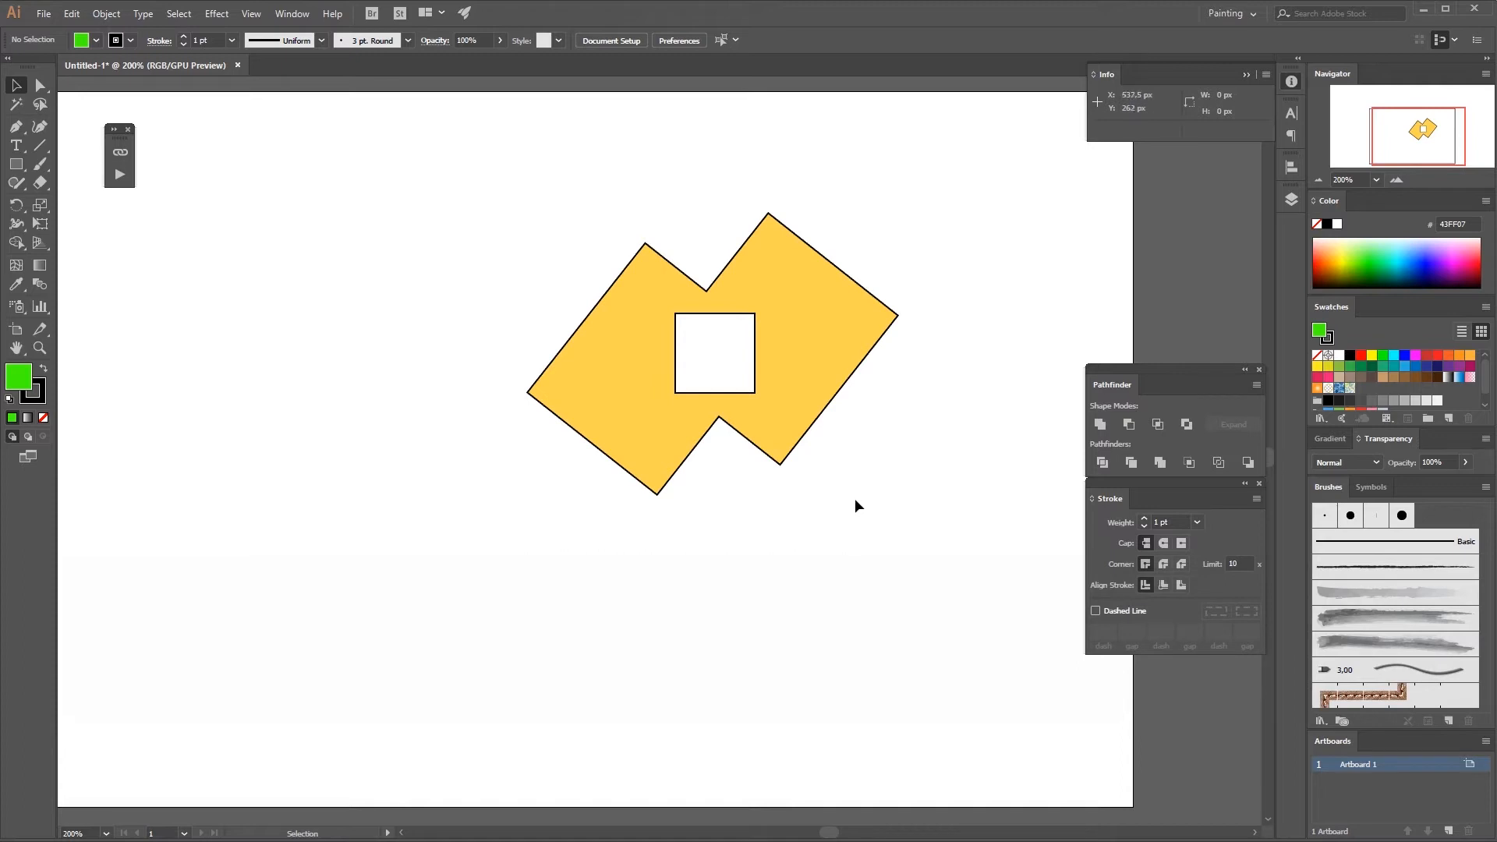
click(786, 447)
key(Delete)
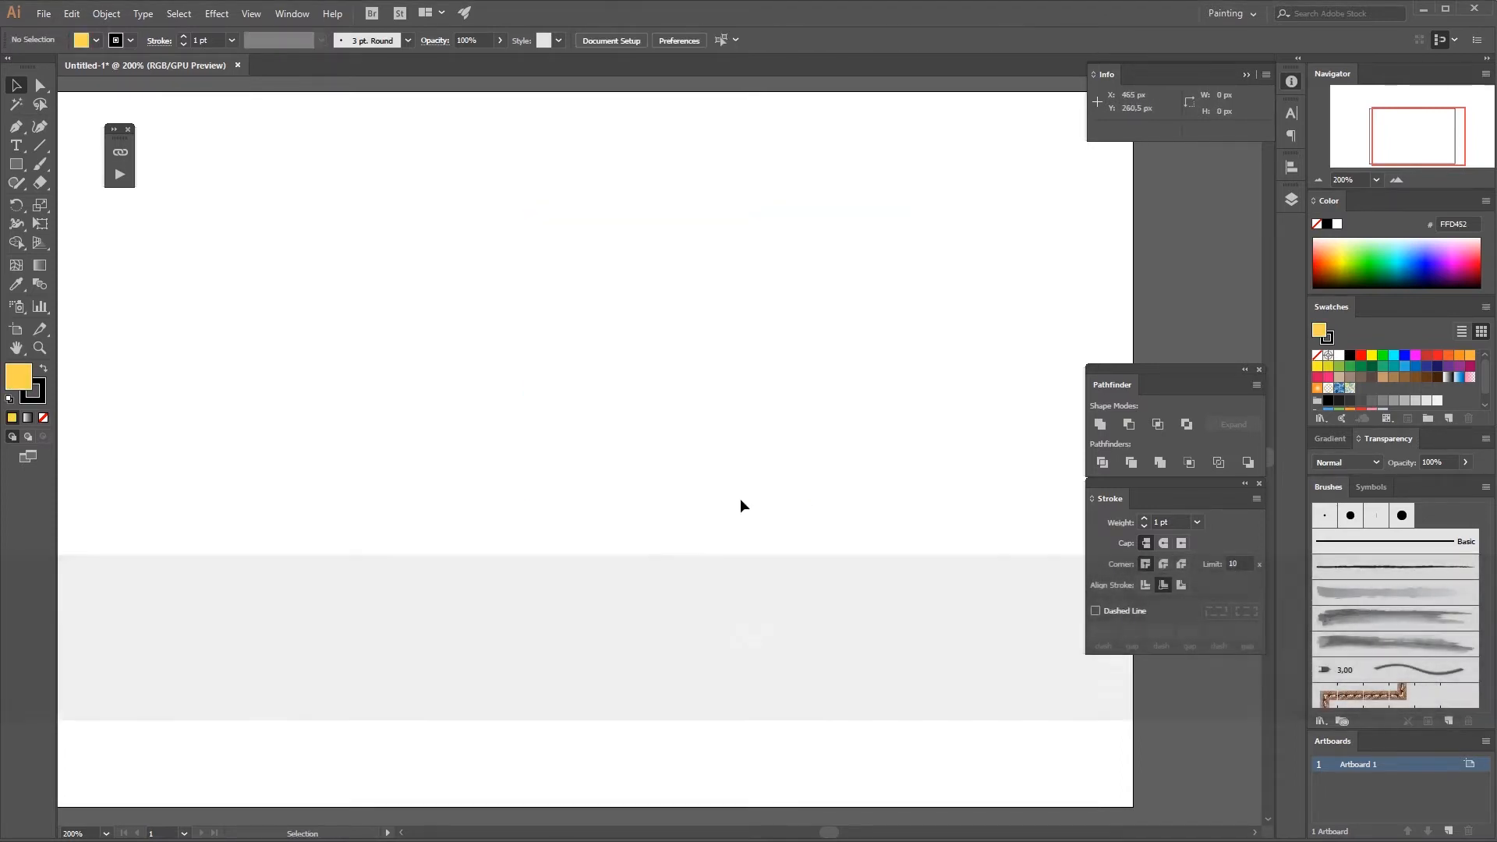
key(space)
drag(752, 479, 827, 479)
key(space)
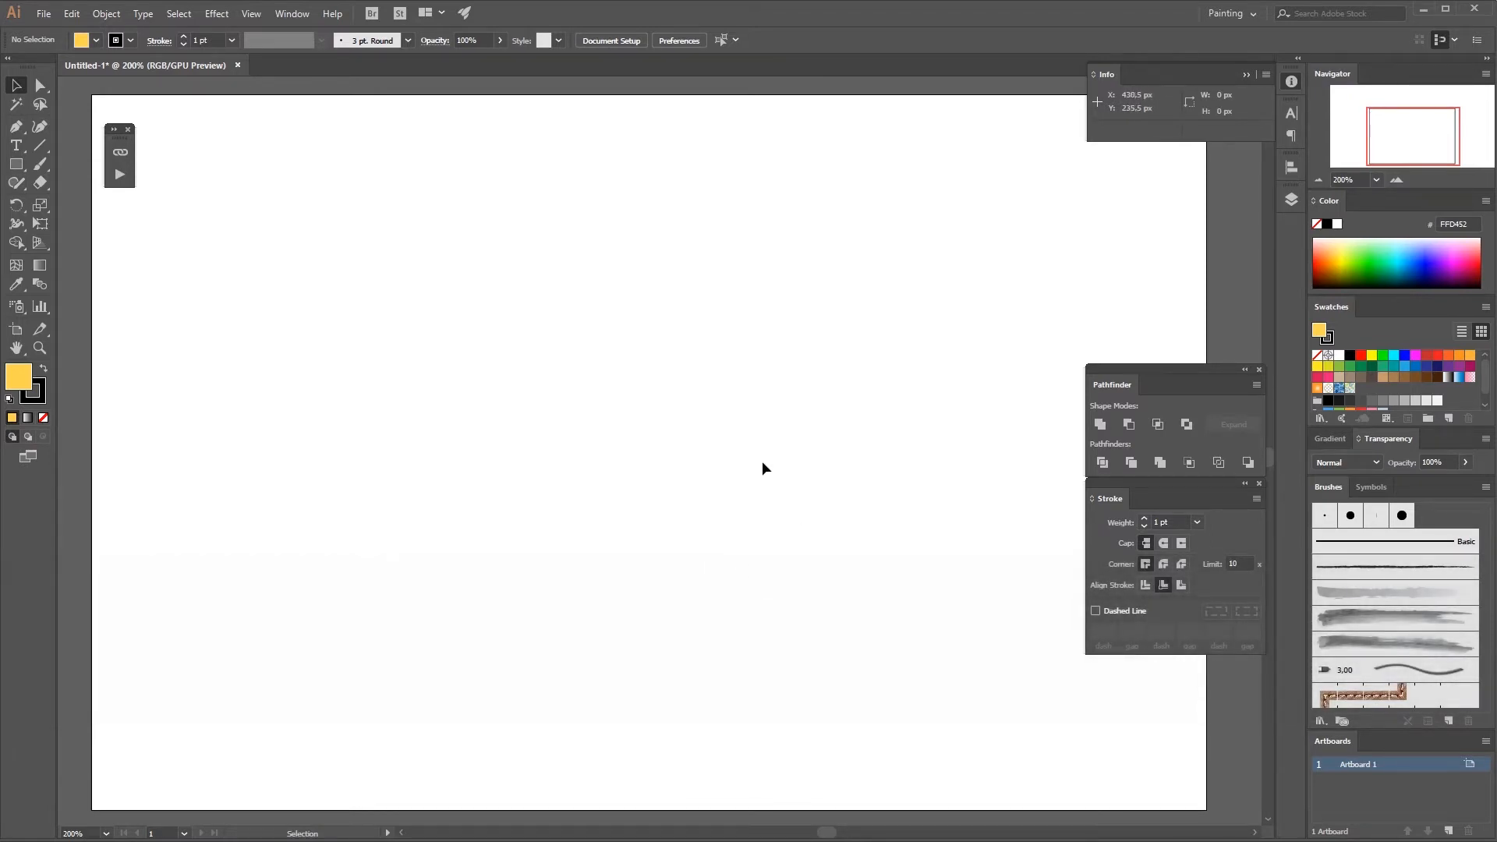
Draw a yellow 120 × 120 px square near the middle of the artboard and hide the Info readout.
key(m)
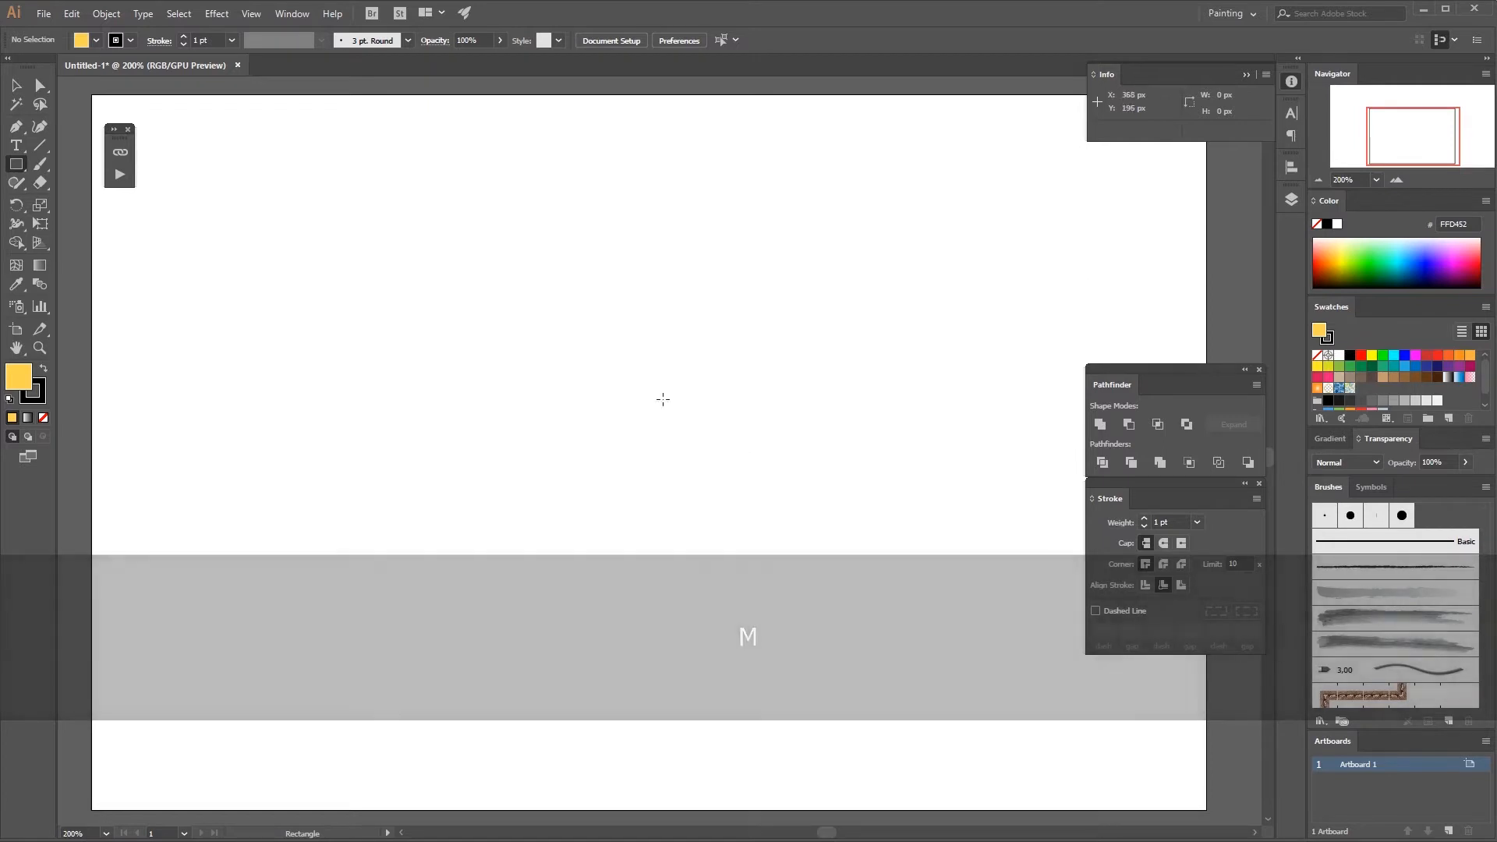
mouse_move(616, 328)
mouse_down()
mouse_move(741, 429)
mouse_move(803, 515)
mouse_up()
key(v)
click(868, 407)
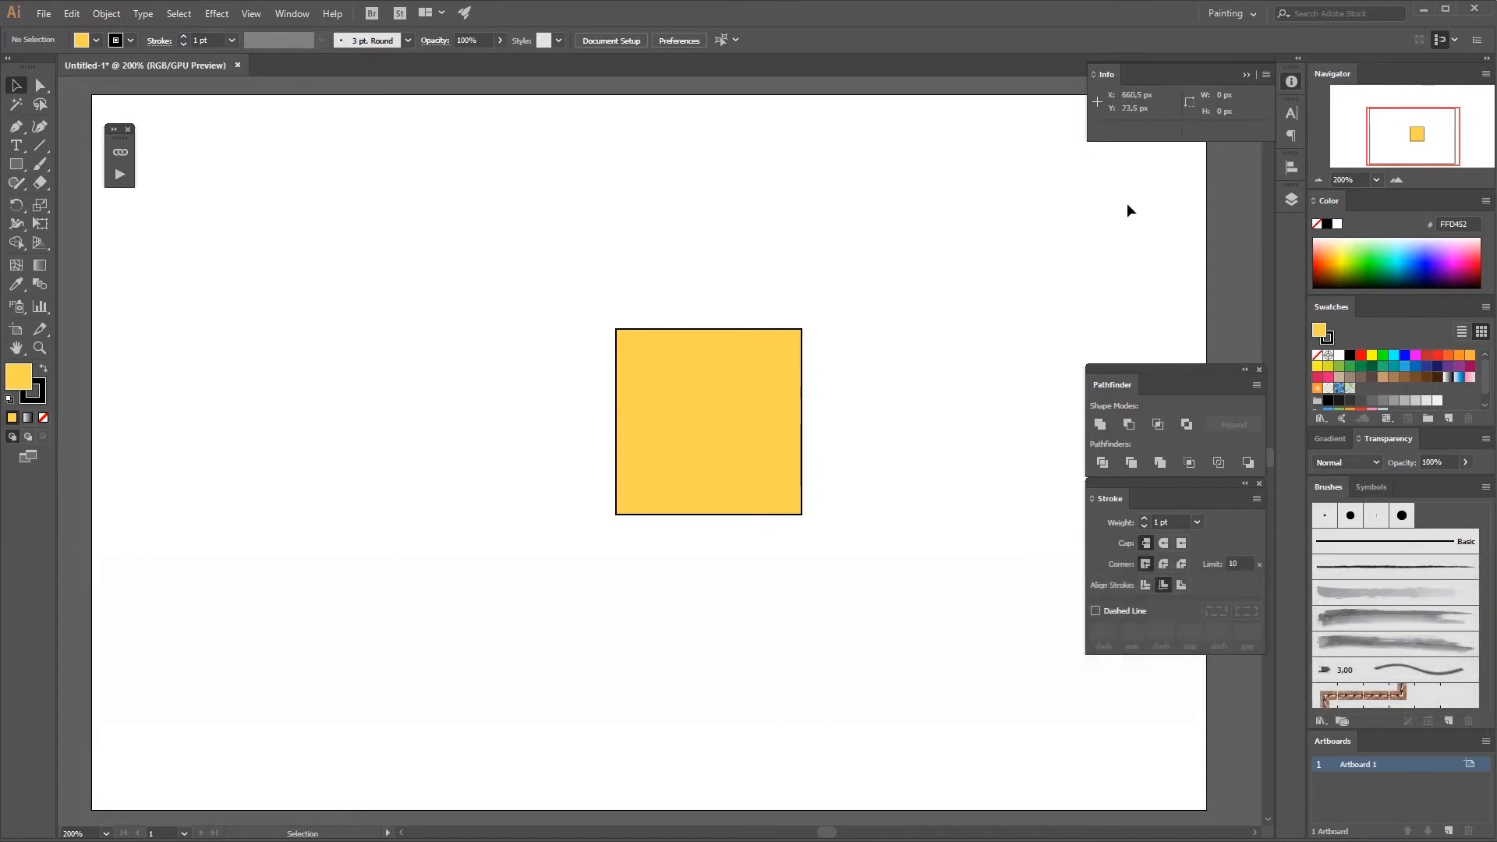
click(1192, 142)
click(739, 474)
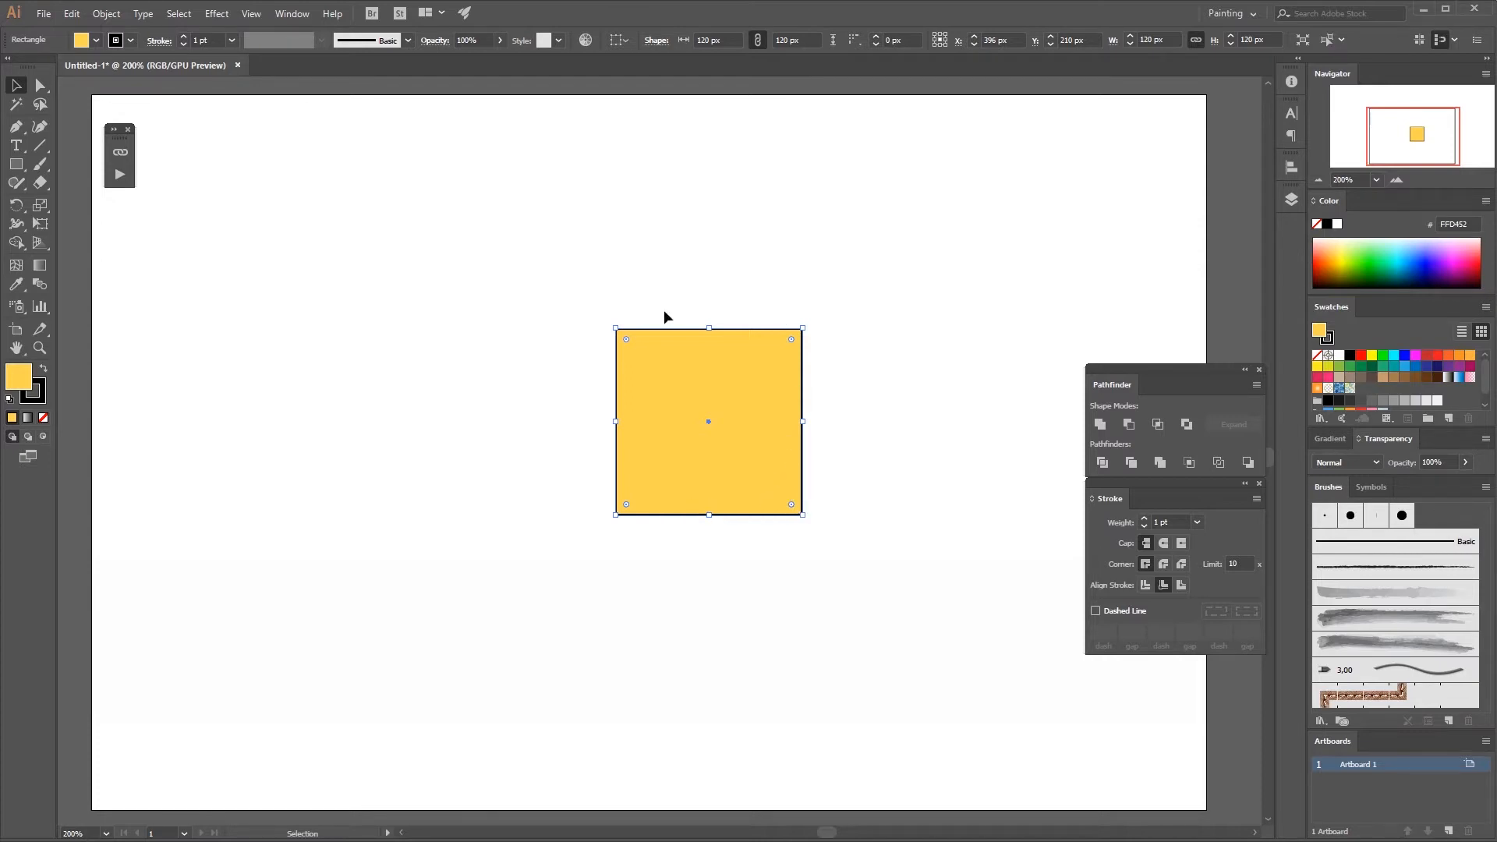
click(813, 455)
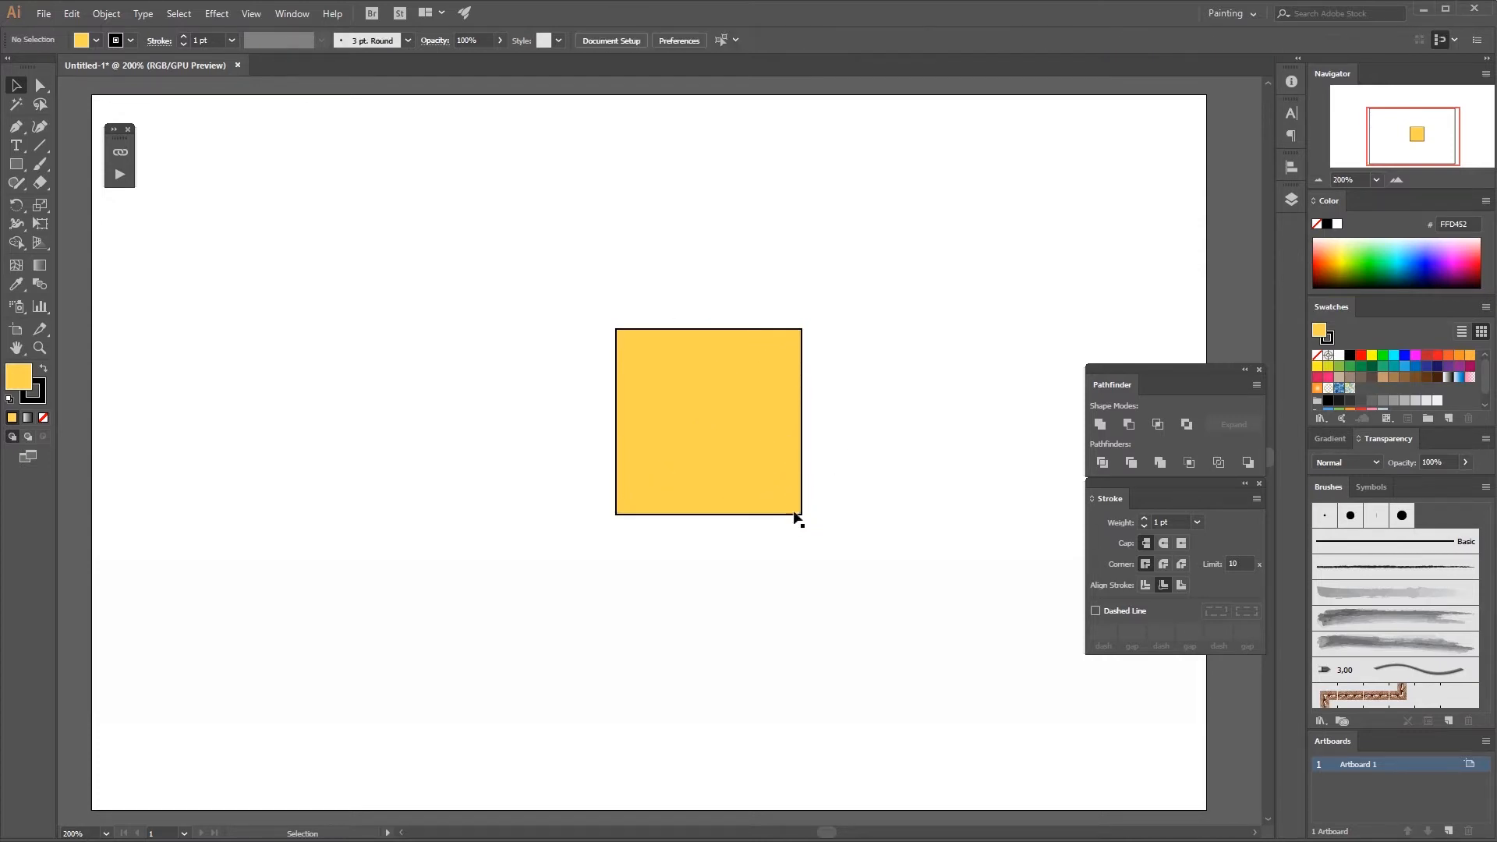
Set the yellow square's stroke colour to dark brown 604242.
click(786, 488)
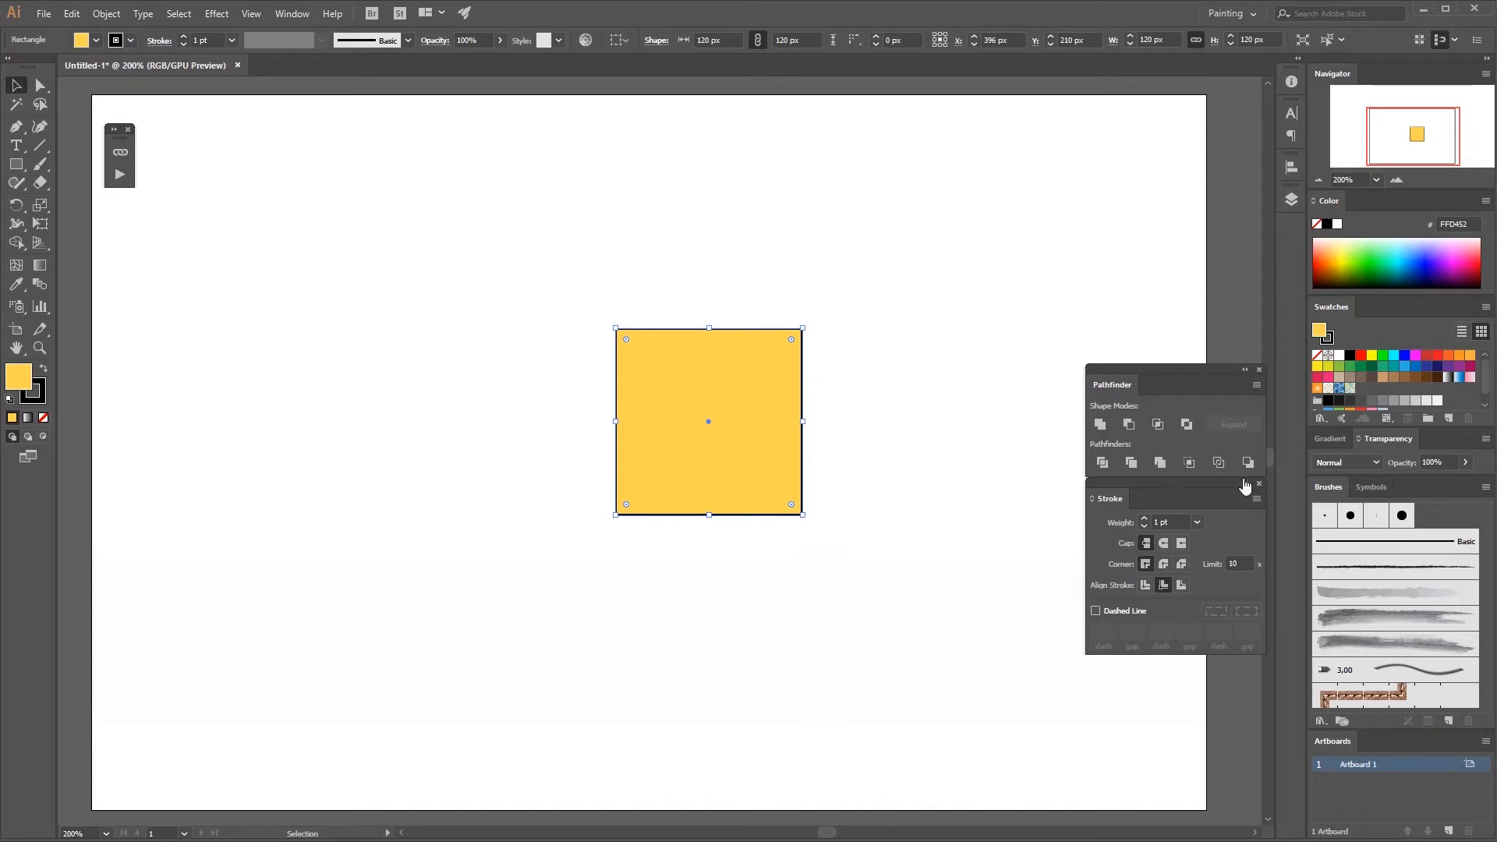
key(x)
double_click(43, 395)
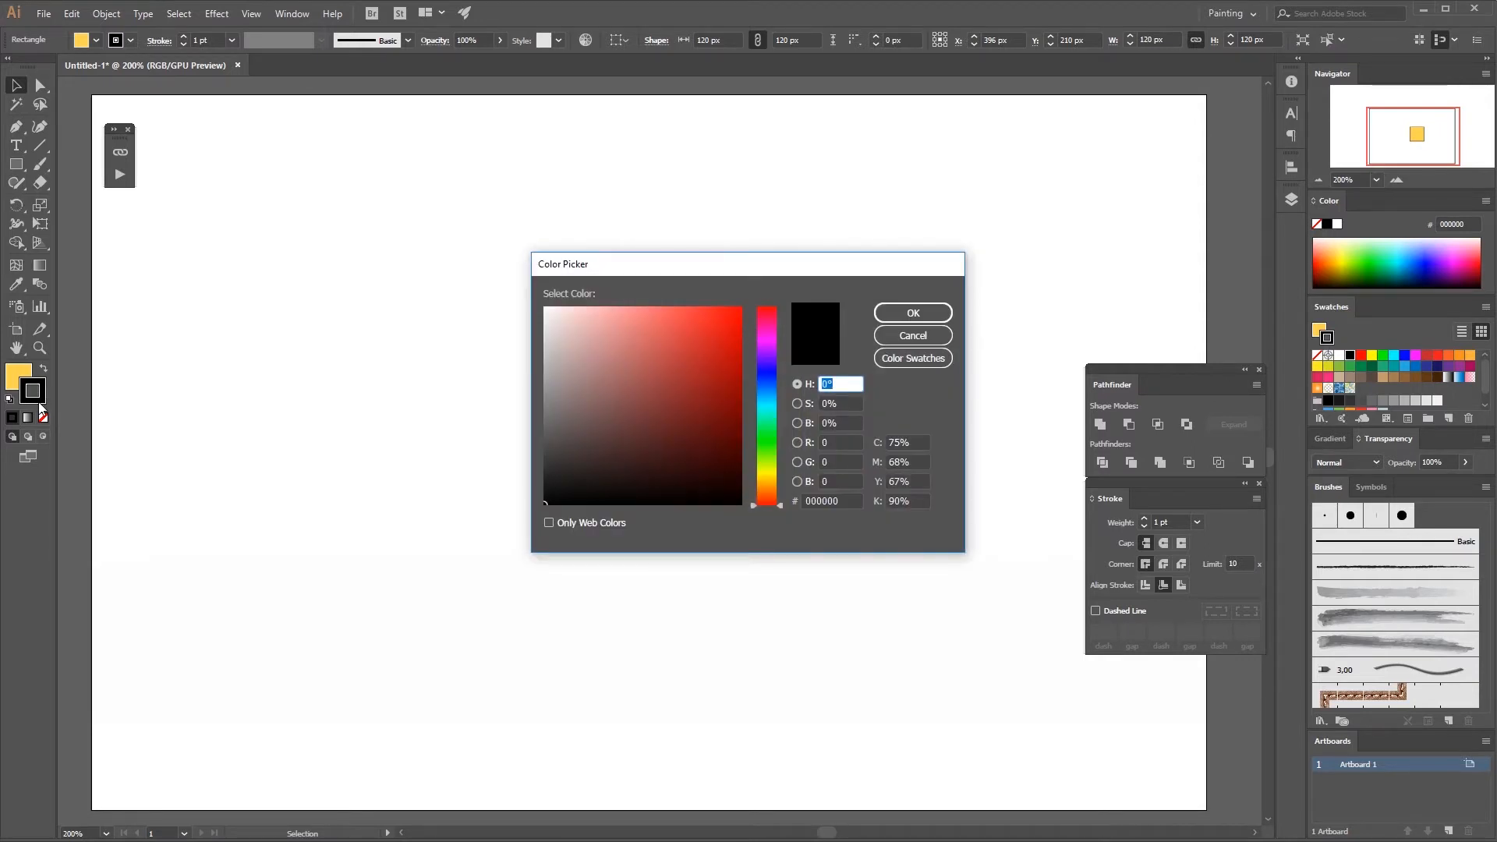
mouse_move(575, 324)
mouse_down()
mouse_move(615, 325)
mouse_move(675, 390)
mouse_move(707, 334)
mouse_move(610, 427)
mouse_move(629, 452)
mouse_move(608, 428)
mouse_up()
click(913, 313)
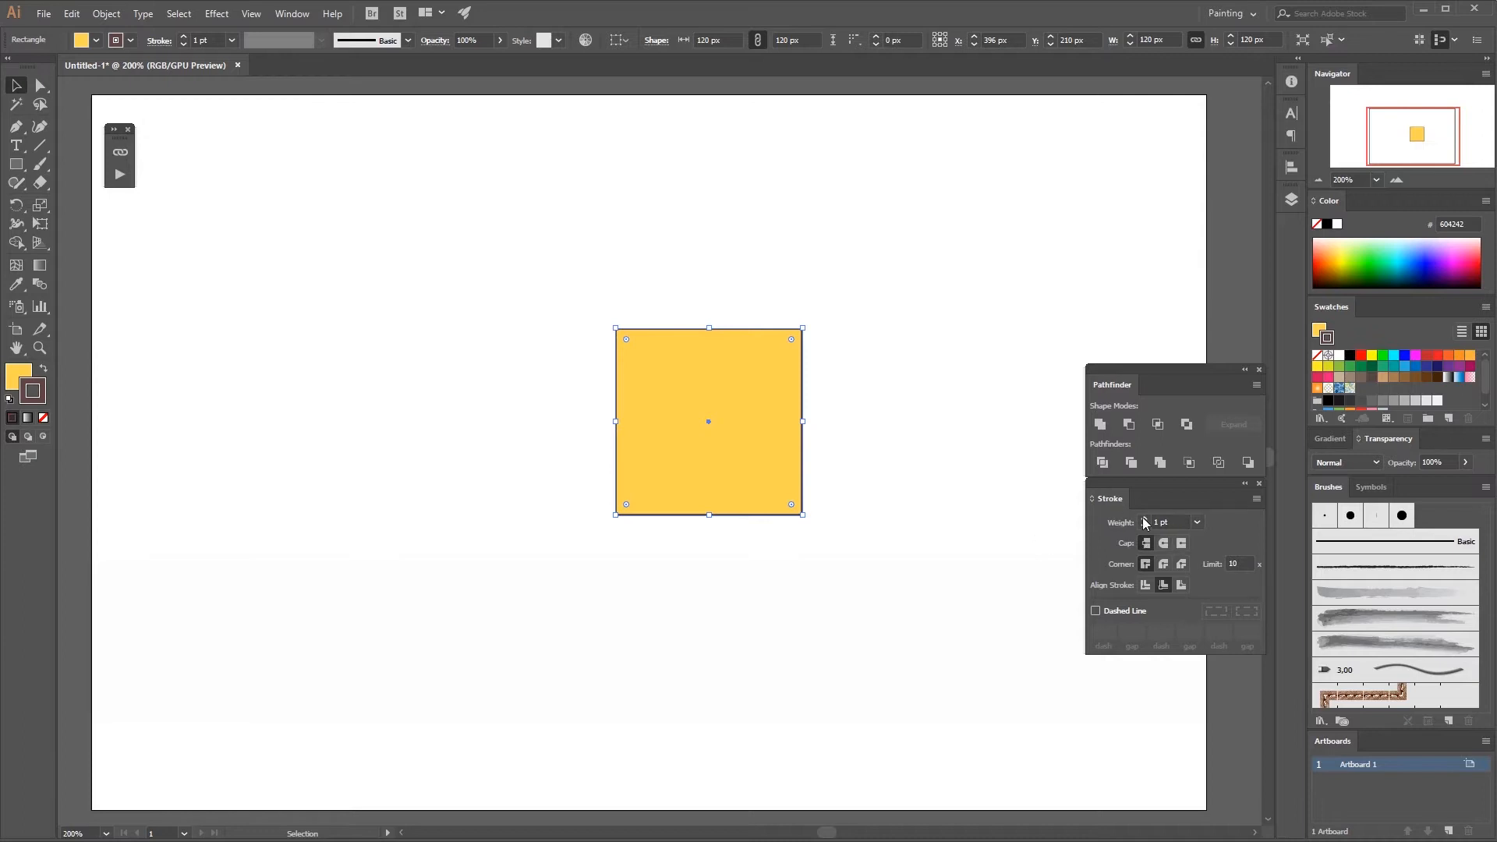
Scale the yellow square from its centre to 200 × 200 px, keeping its stroke aligned to the inside.
click(1170, 585)
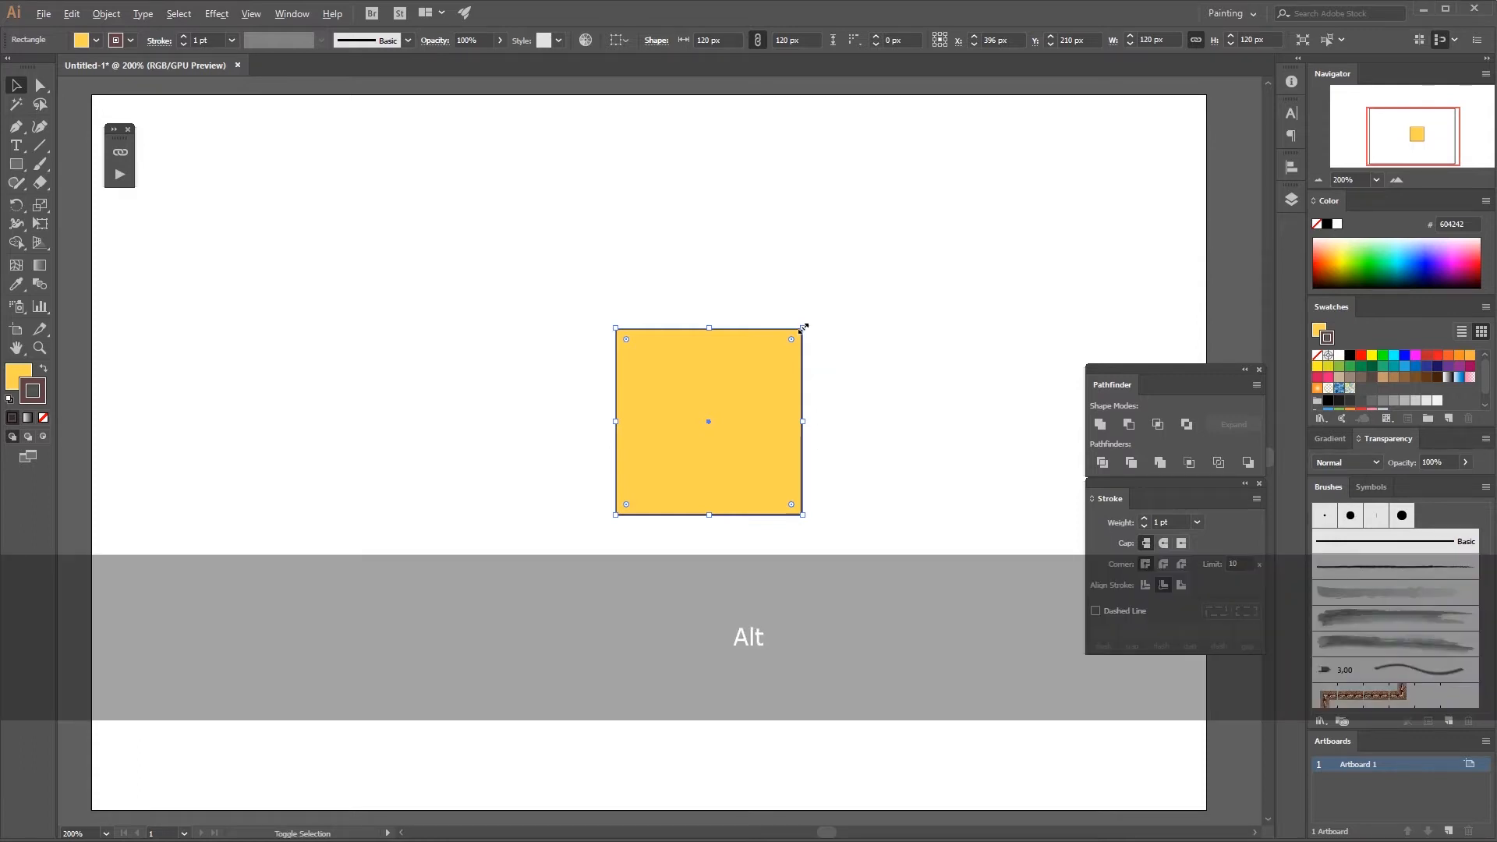
drag(802, 329, 902, 268)
click(903, 404)
click(849, 385)
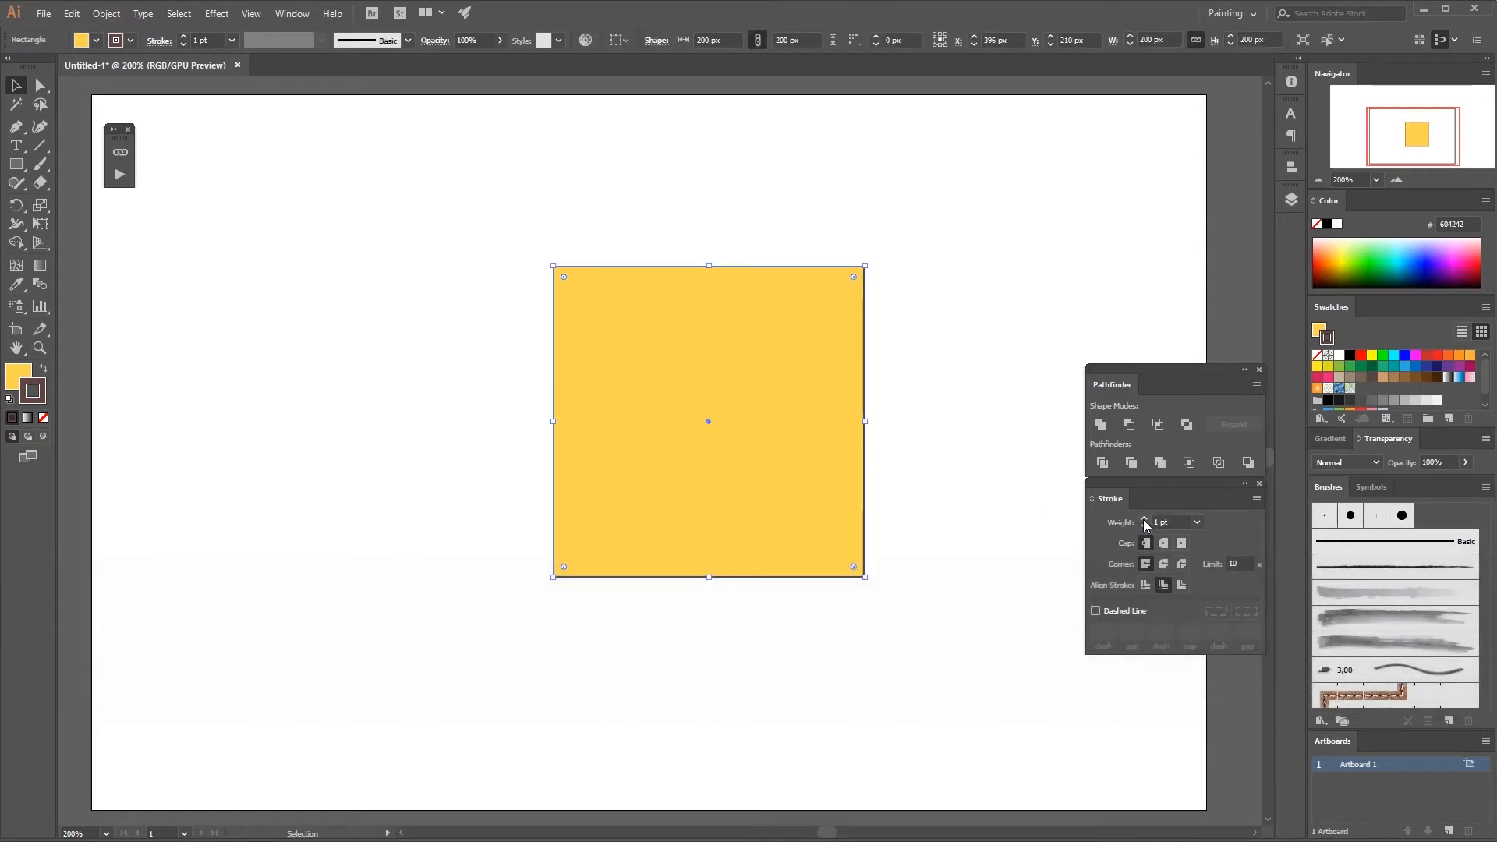
Set the yellow square's stroke weight to 7 pt and nudge the square down by 2 px.
click(1145, 518)
click(1144, 517)
click(1144, 517)
click(1144, 518)
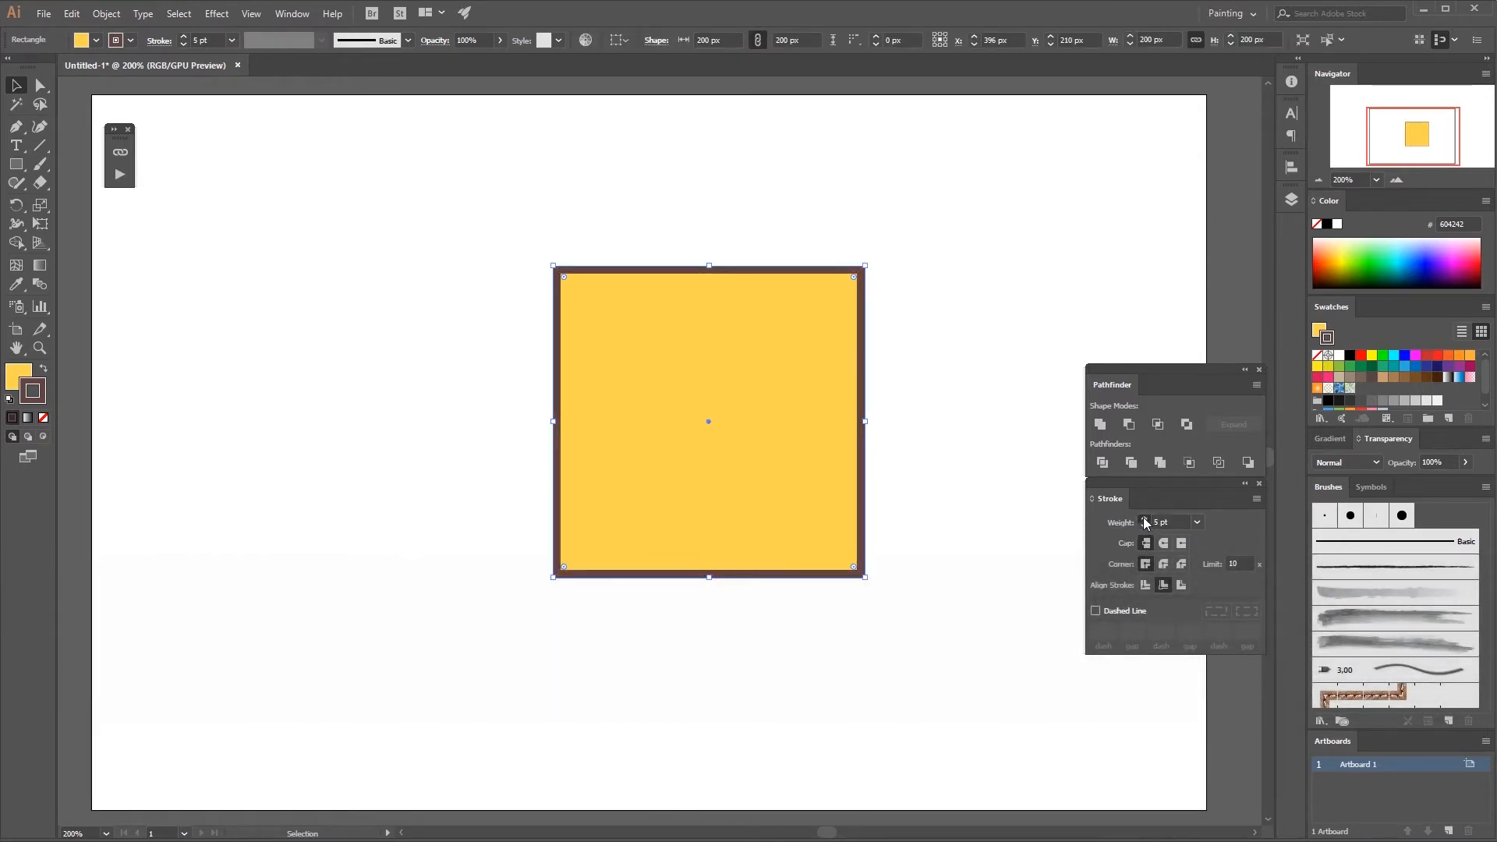
click(1144, 518)
click(1144, 518)
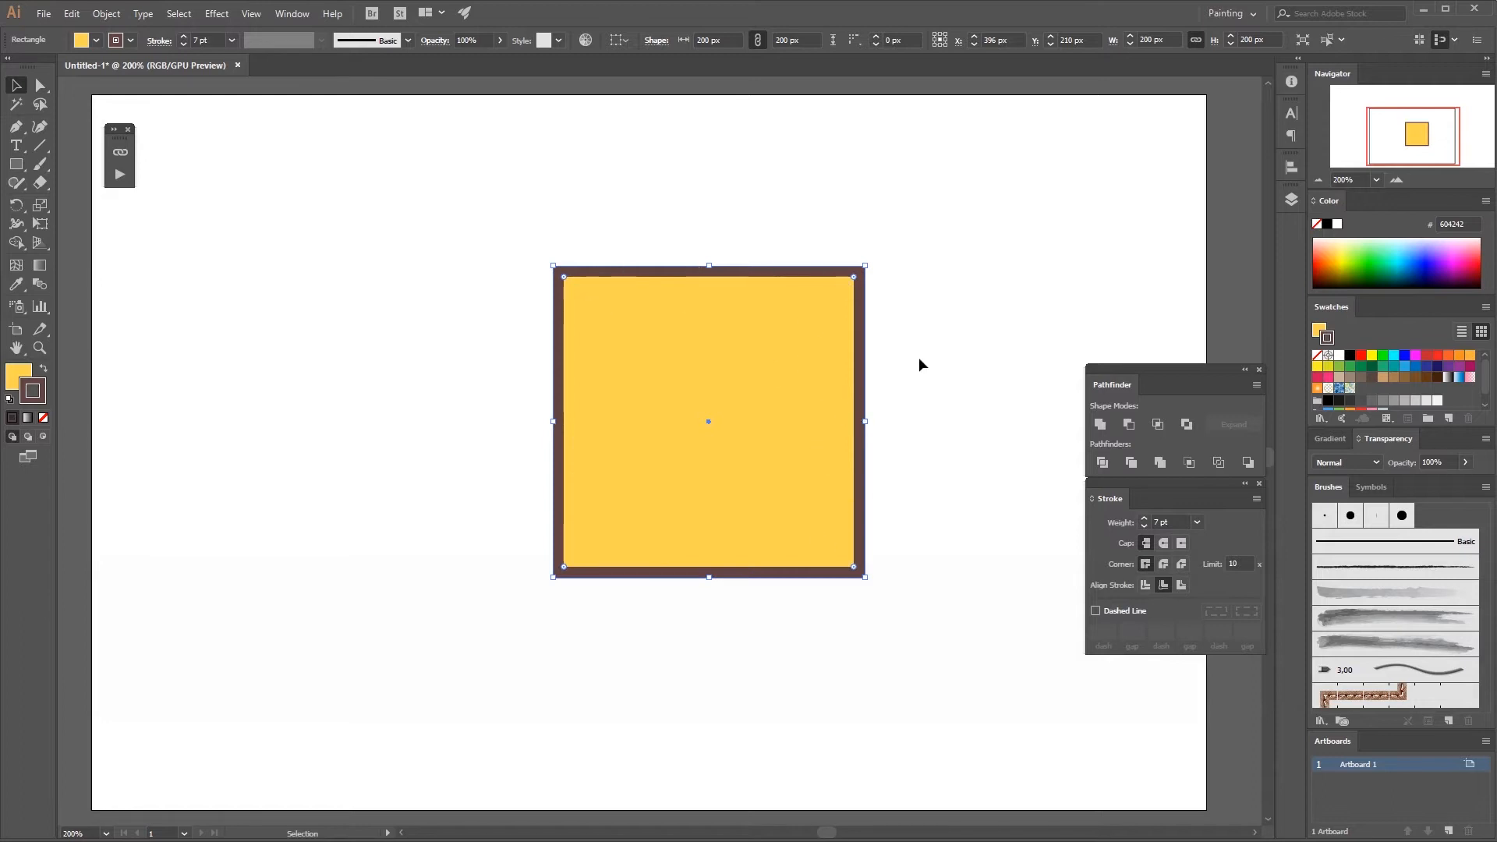
key(Down)
key(Down)
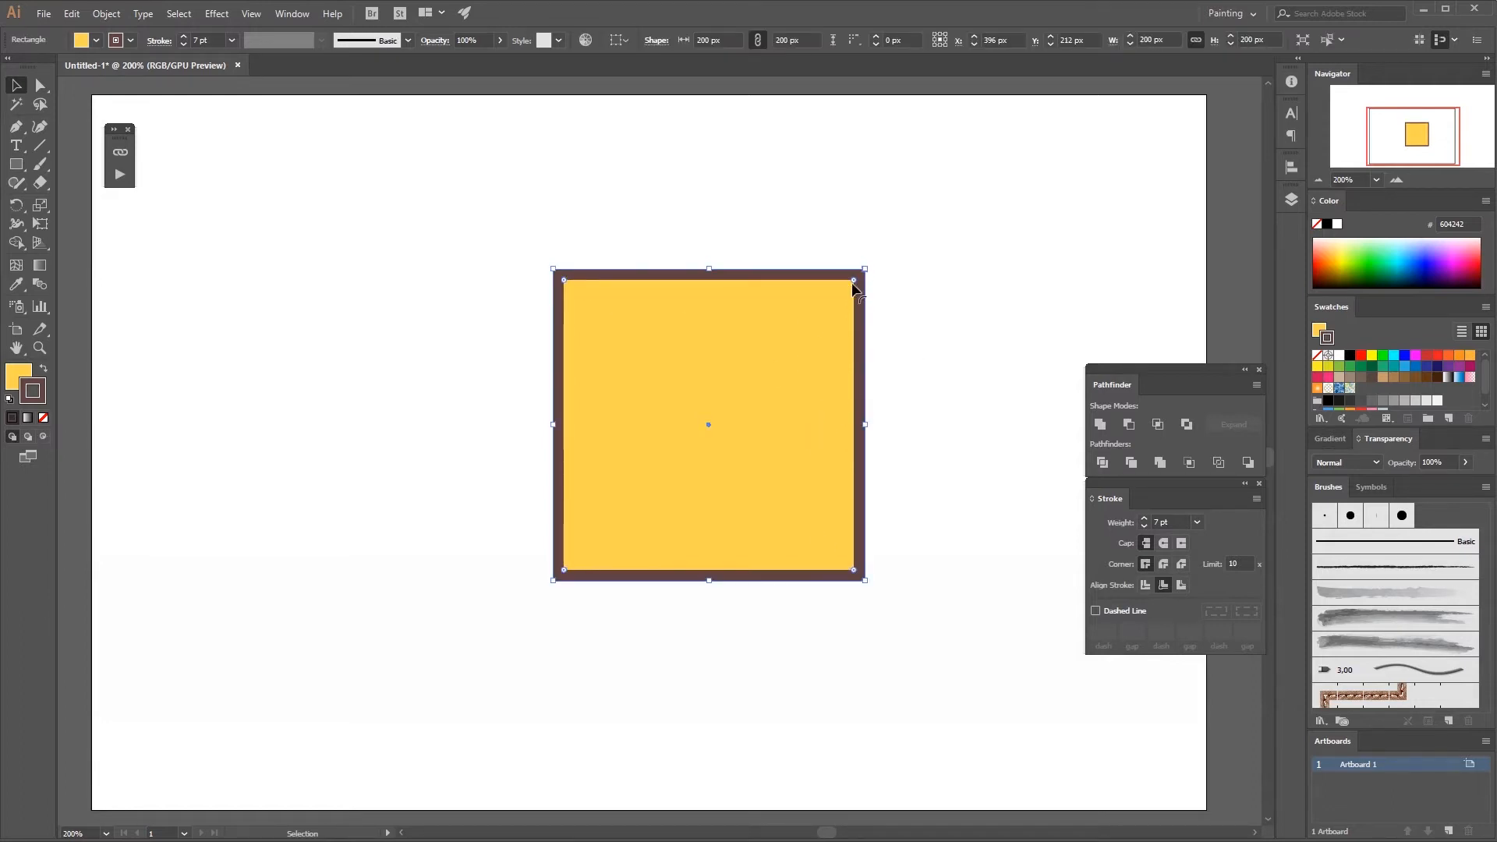
Try bevel corners, outside alignment and different caps on the square's stroke, ending with a round join and centre alignment.
click(1181, 564)
click(1181, 585)
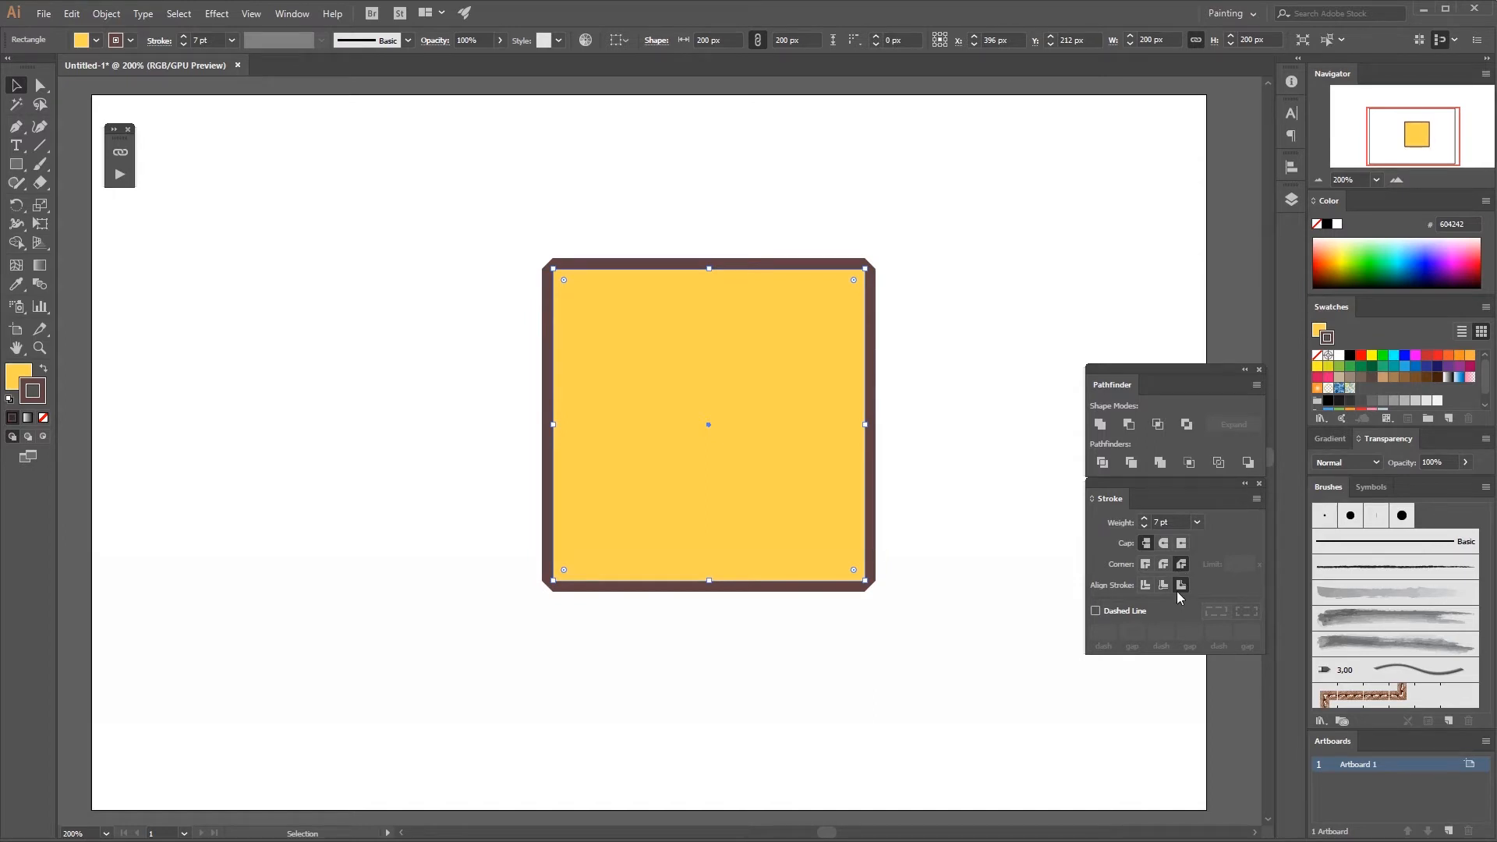
click(1181, 544)
click(1164, 544)
click(1163, 564)
click(1146, 544)
click(1146, 564)
click(1164, 564)
click(1146, 585)
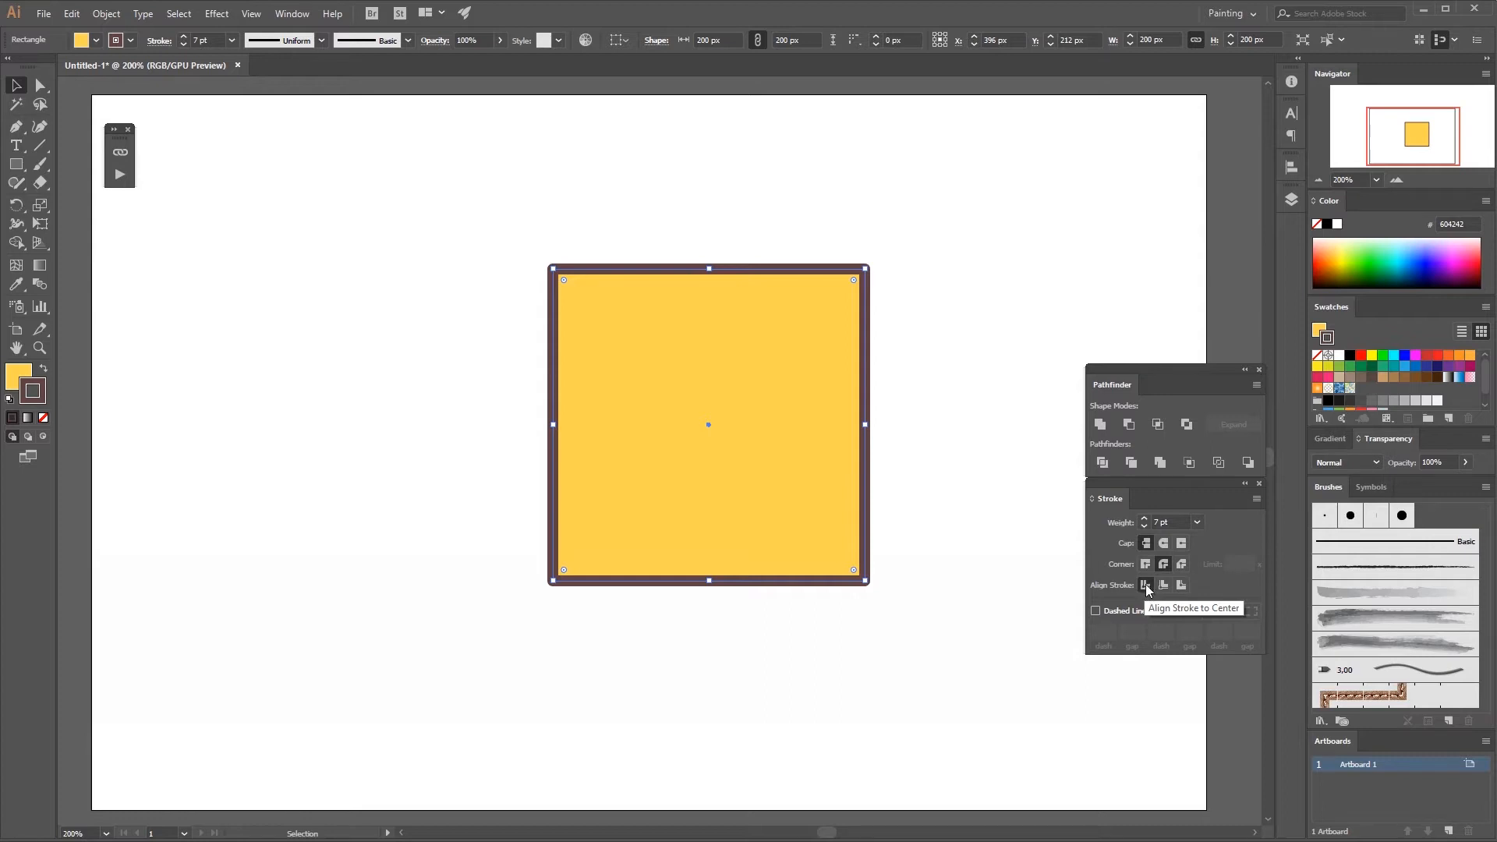
Compare the round and bevel corner joins with the miter join on the square's stroke, ending on the miter join.
click(1161, 541)
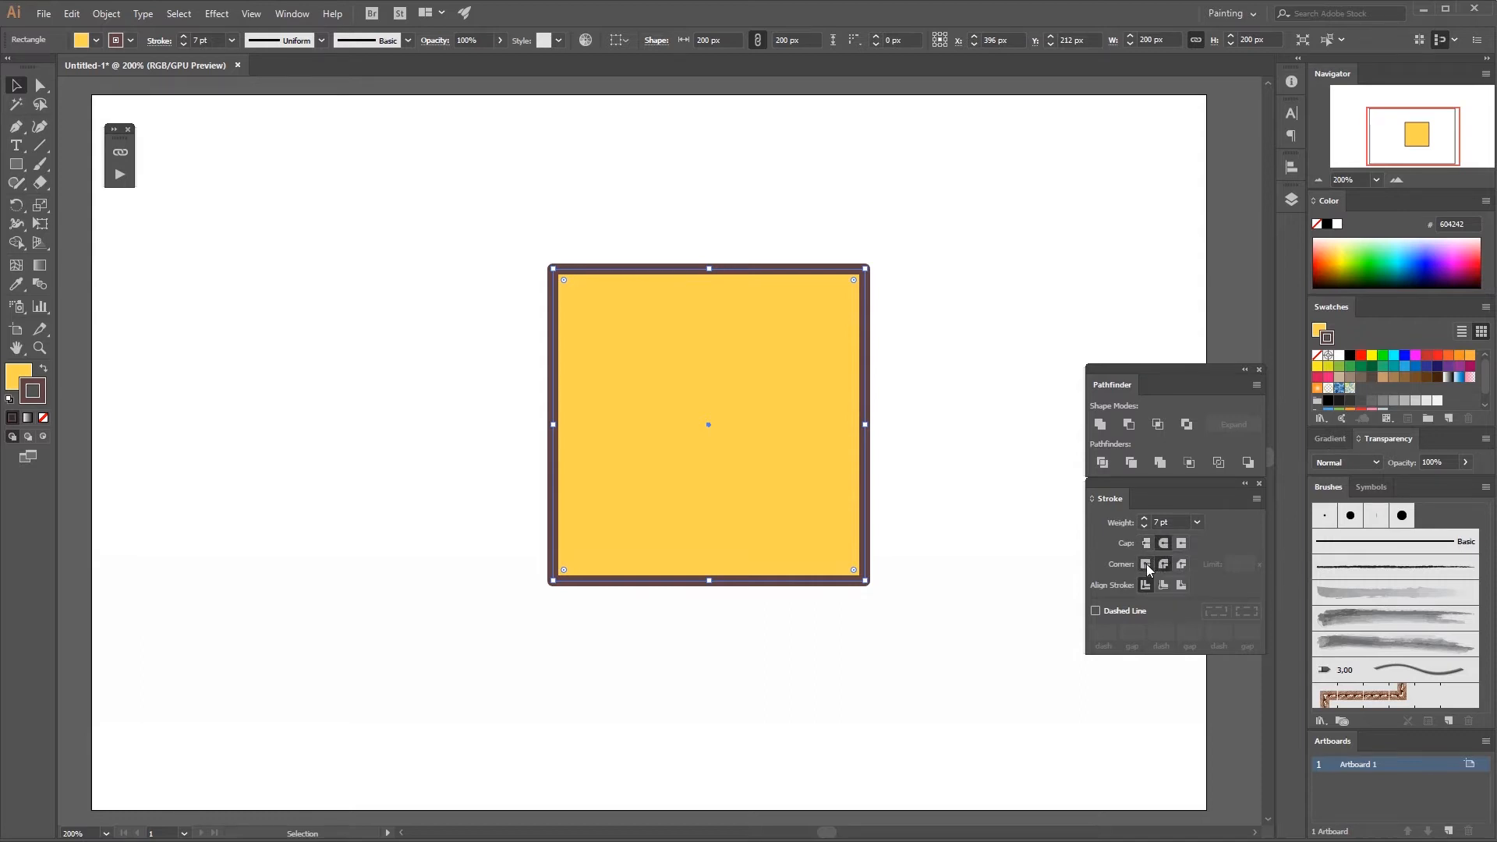
click(1146, 564)
click(1163, 563)
click(1147, 563)
click(1166, 566)
click(1144, 563)
click(1183, 567)
click(1146, 564)
Turn the square's stroke into a dashed line with a 90 pt dash.
click(1097, 611)
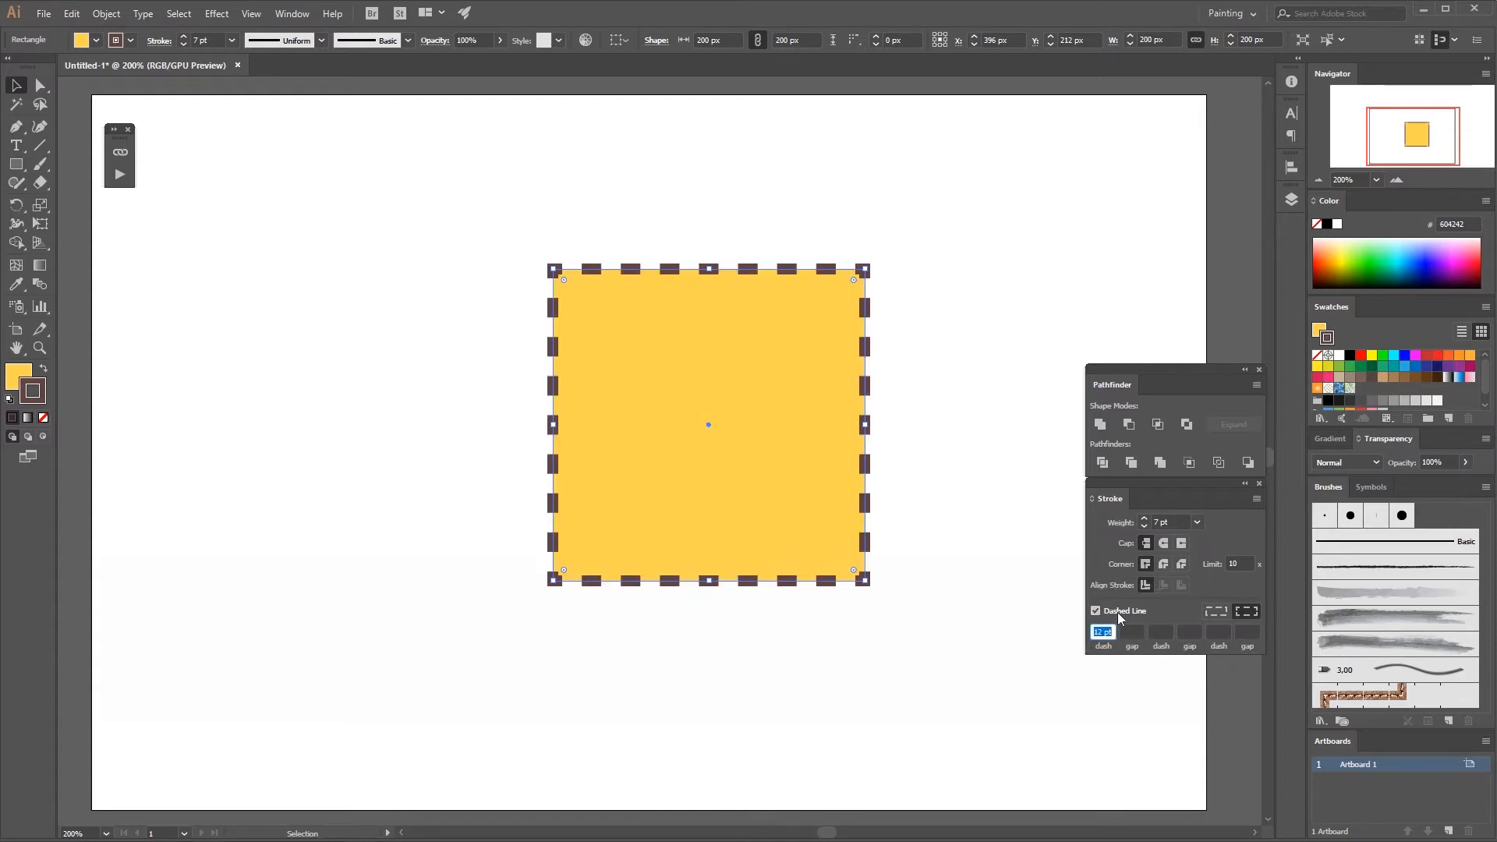
drag(1105, 632, 1079, 629)
text(90)
click(1129, 630)
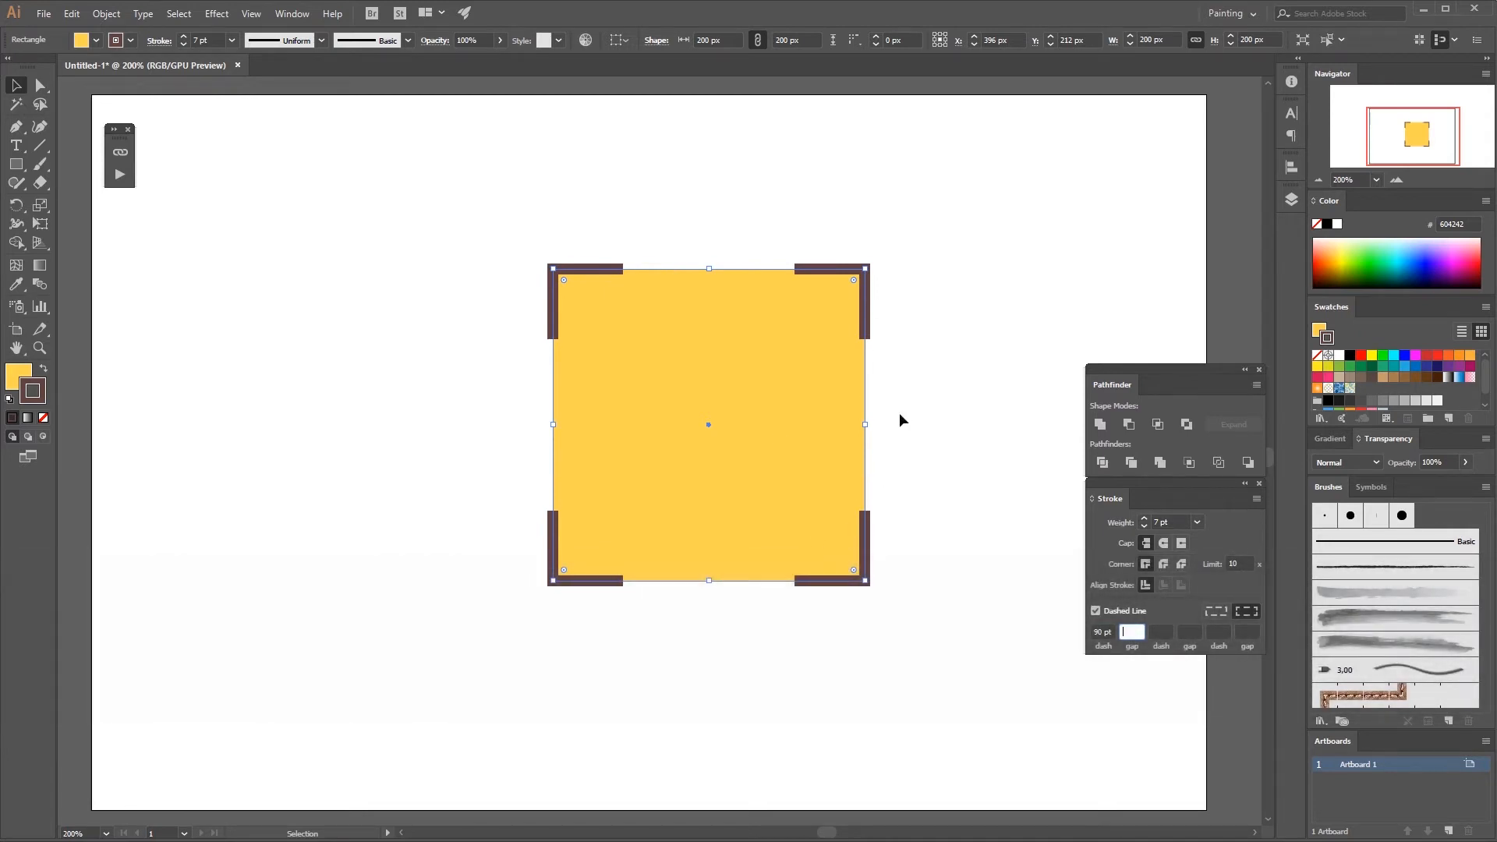
click(897, 419)
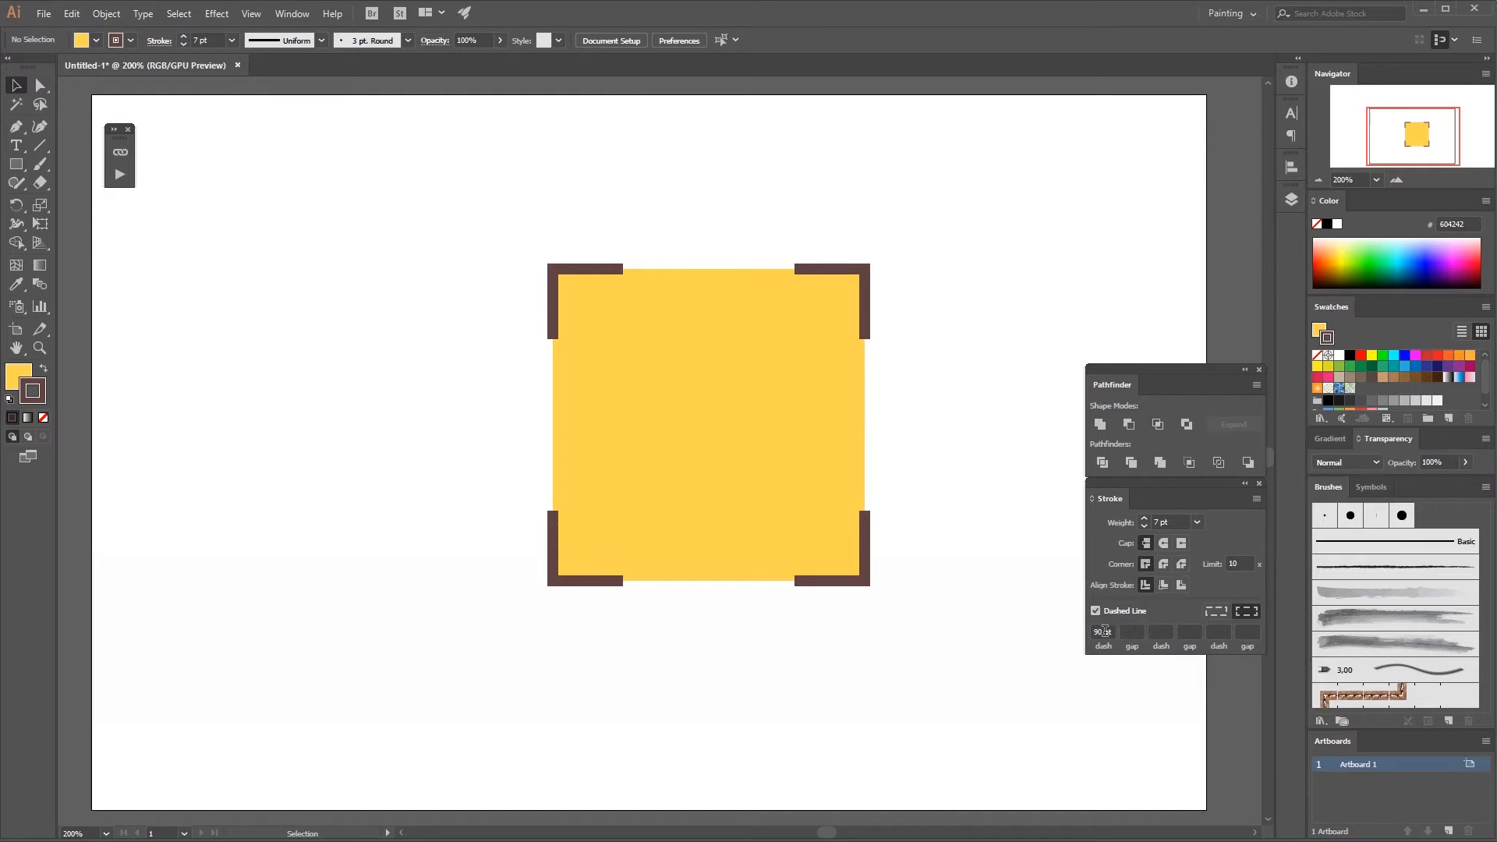
Set the dash length of the yellow square's dashed stroke to 5 pt.
drag(1104, 631, 1086, 632)
text(5)
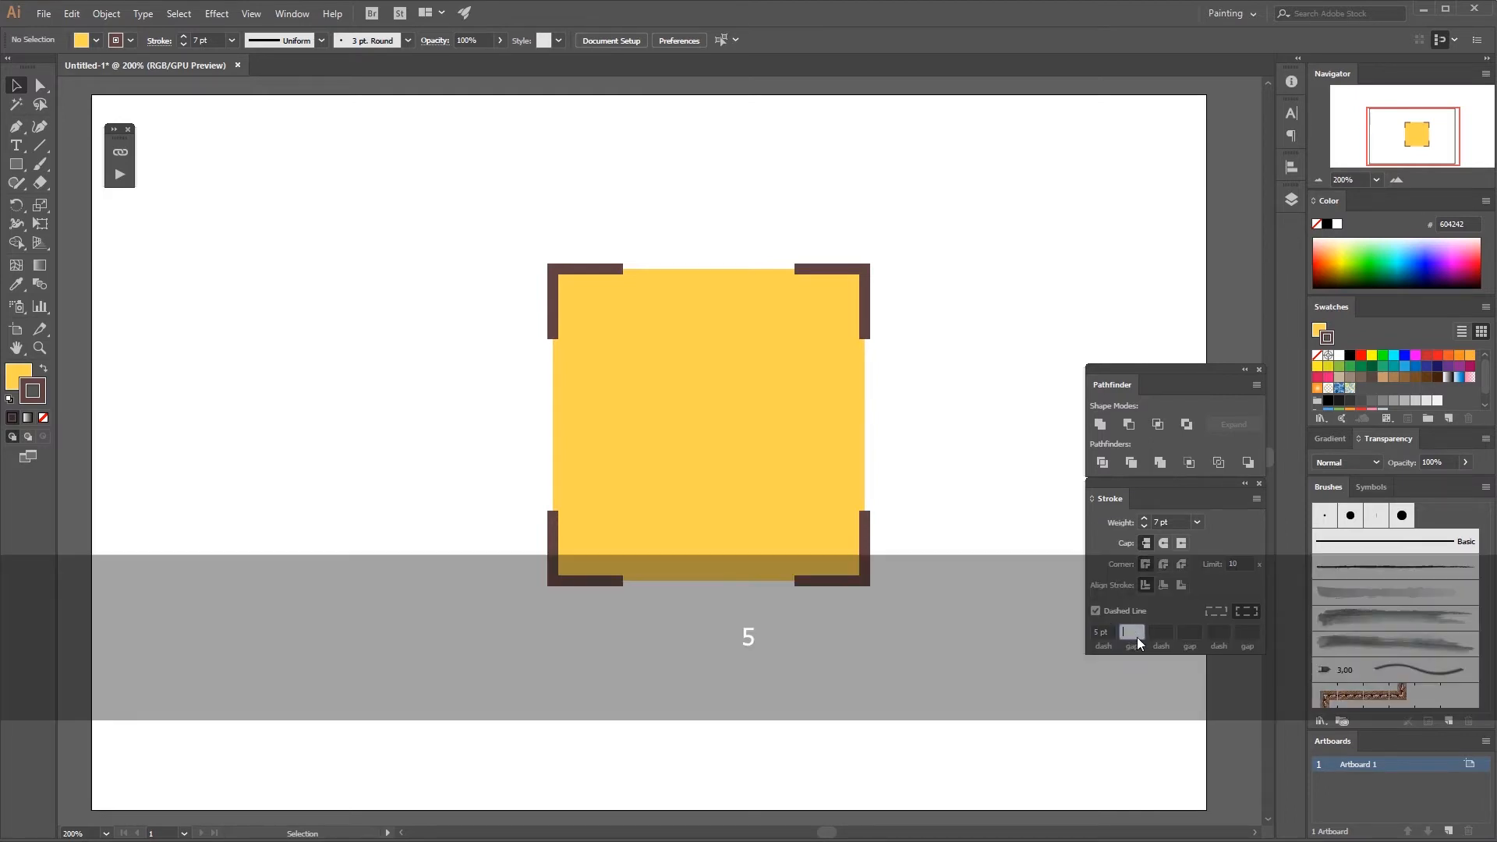
click(836, 535)
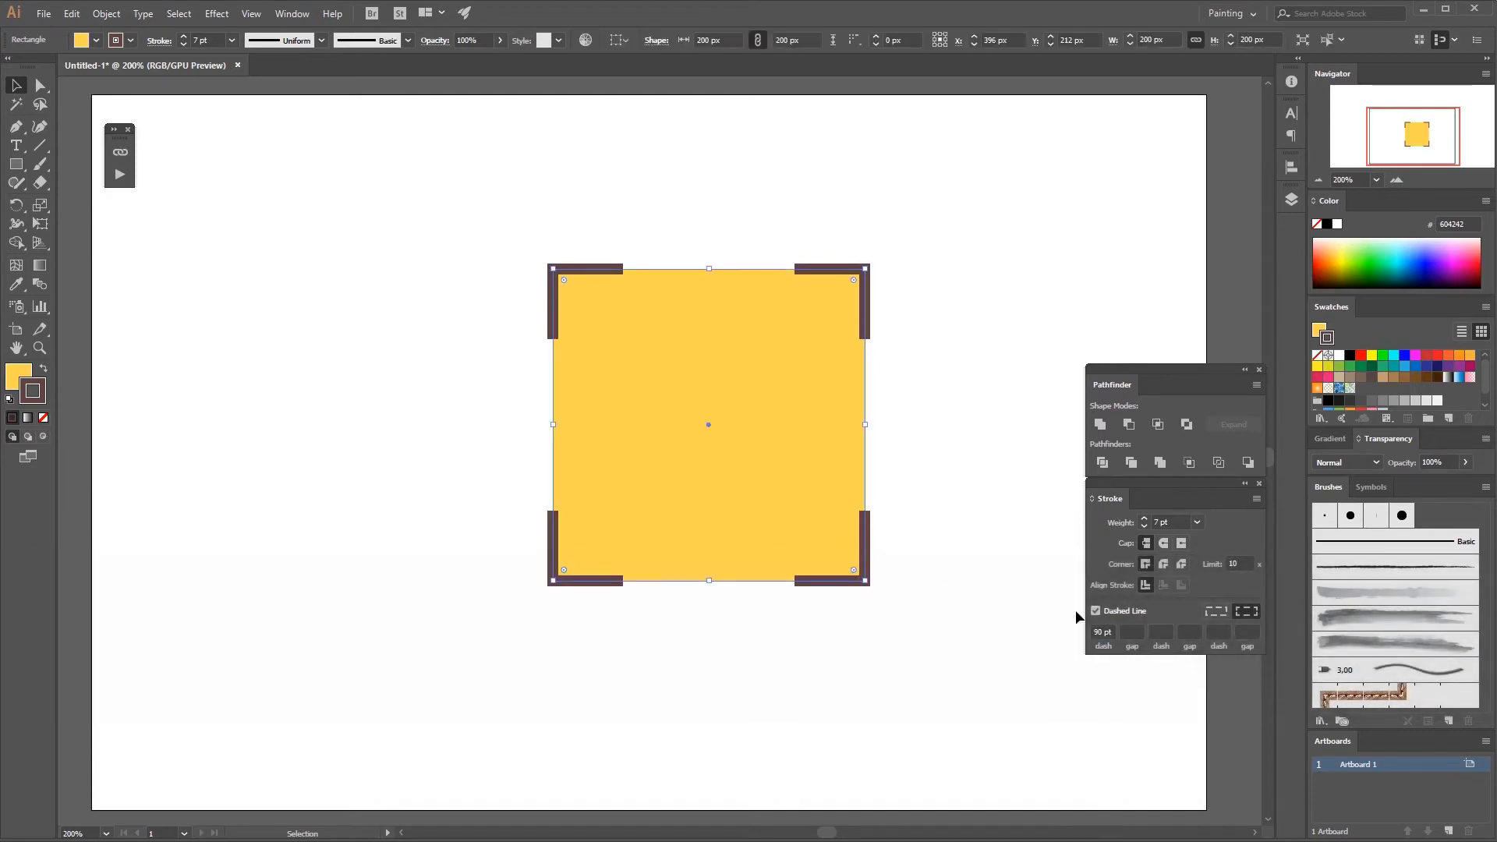
click(1103, 631)
text(5)
key(Tab)
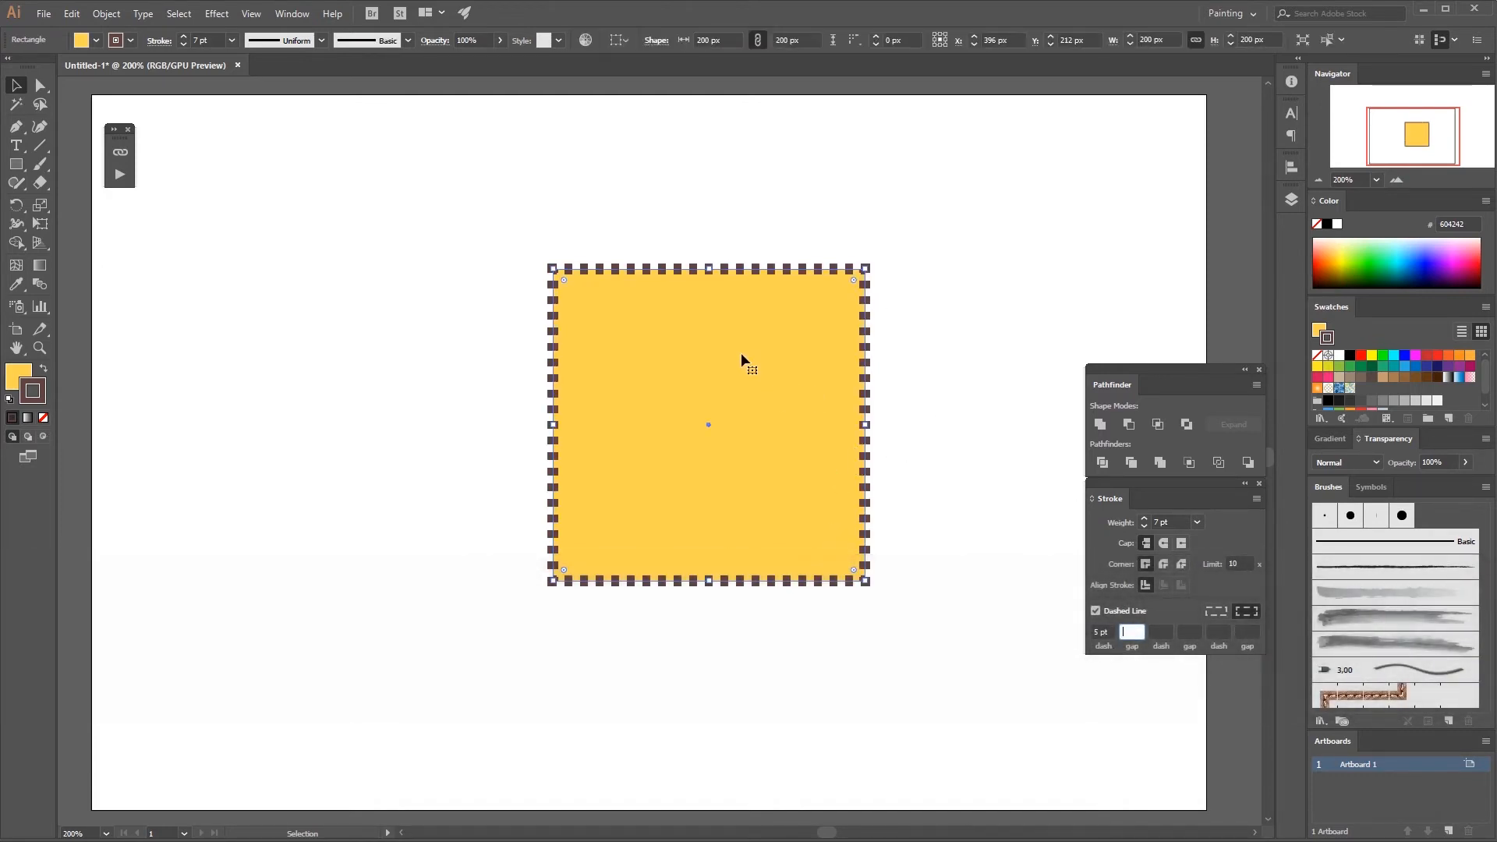
Give the yellow square's dashed stroke a round cap and round corner join, with a 14 pt dash.
click(1164, 543)
click(1163, 563)
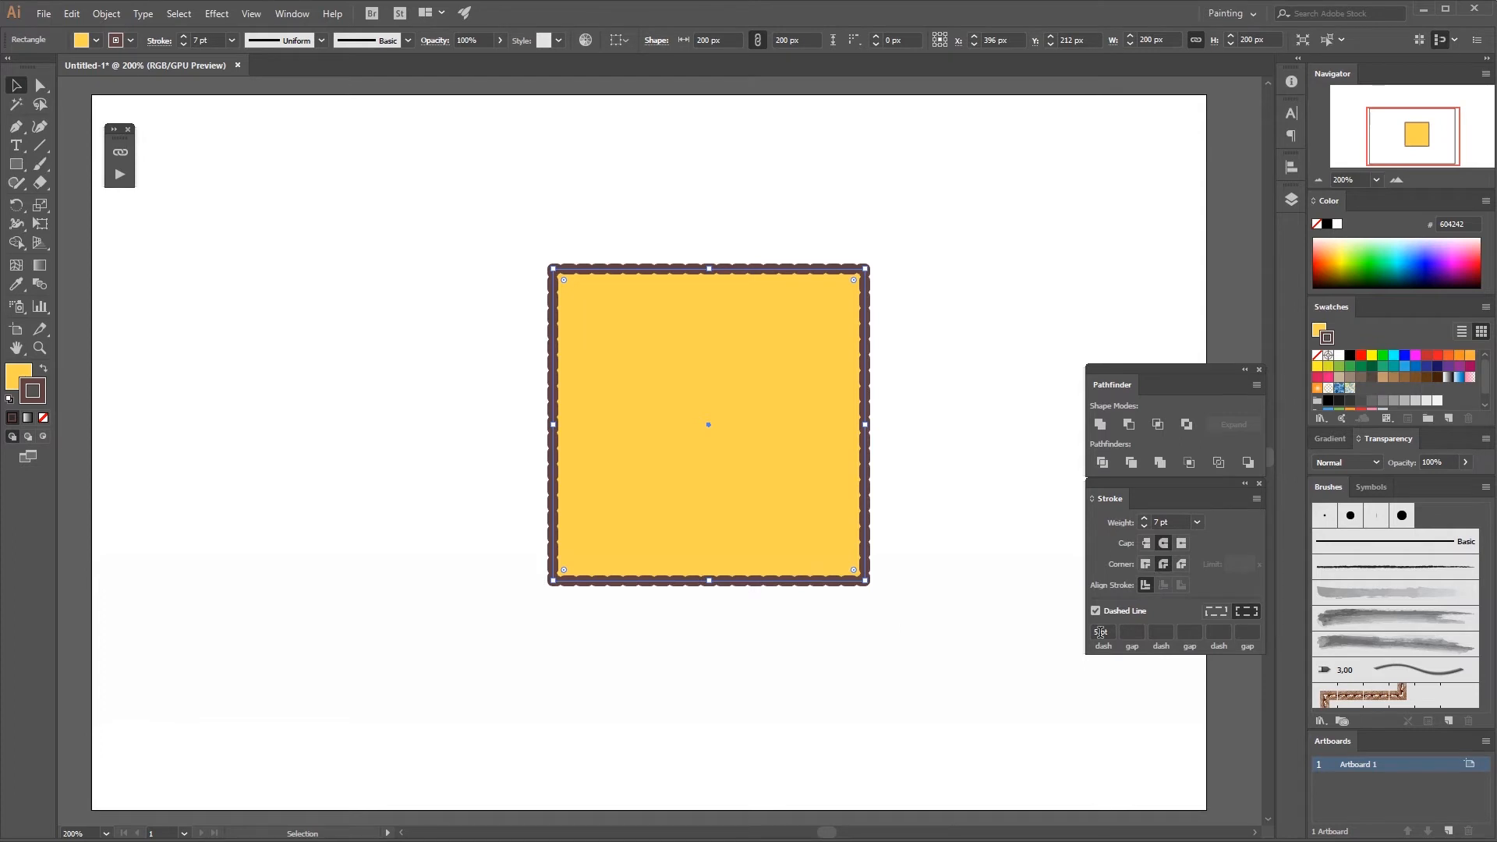
drag(1100, 631, 1084, 633)
text(14)
key(Tab)
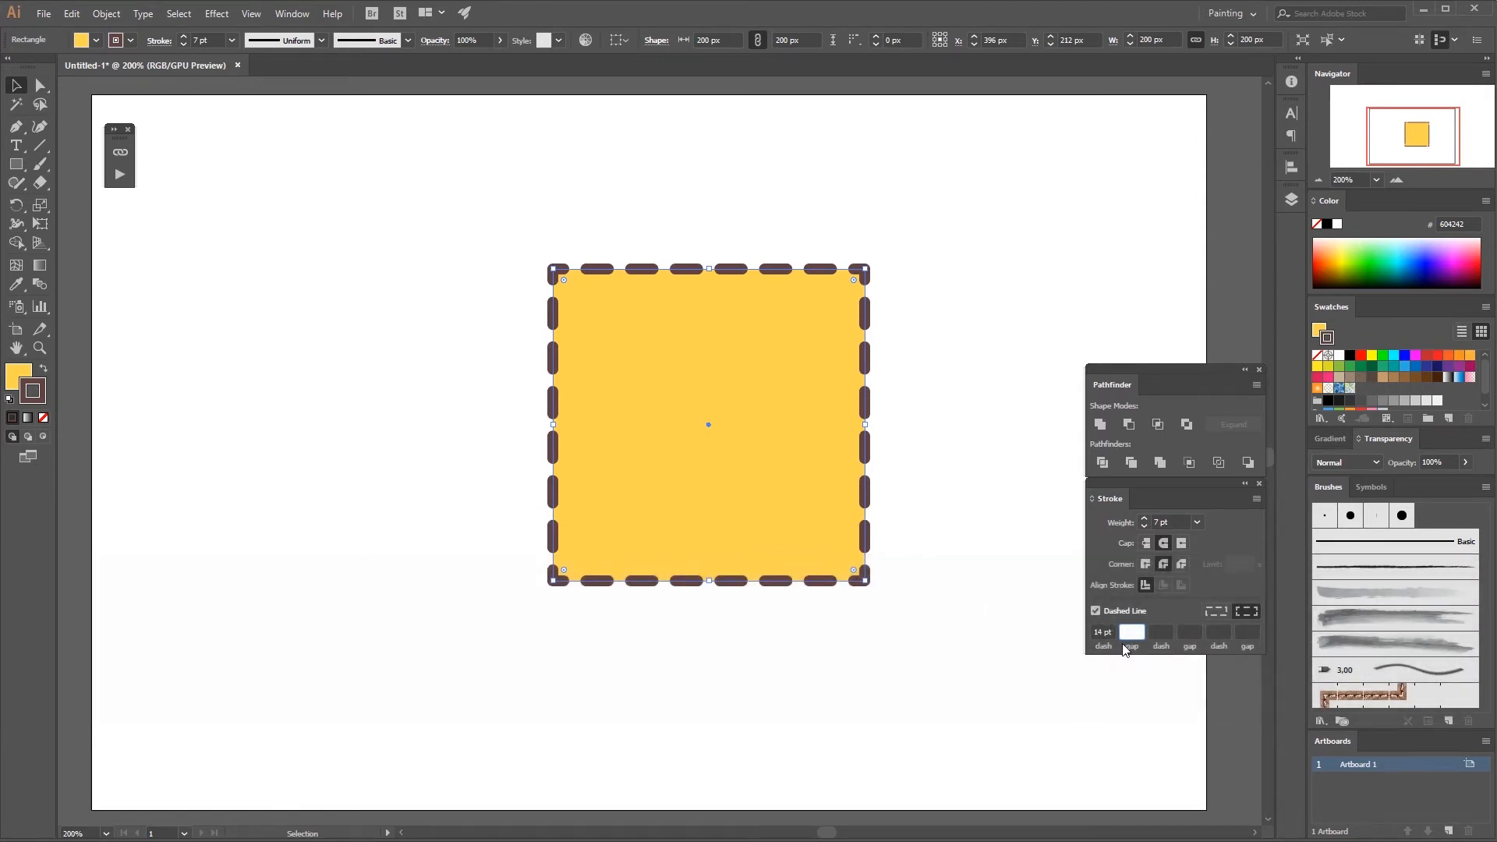
Try gap values of 5 pt, 12 pt and 20 pt between the dashes of the square's stroke.
text(5)
click(1152, 641)
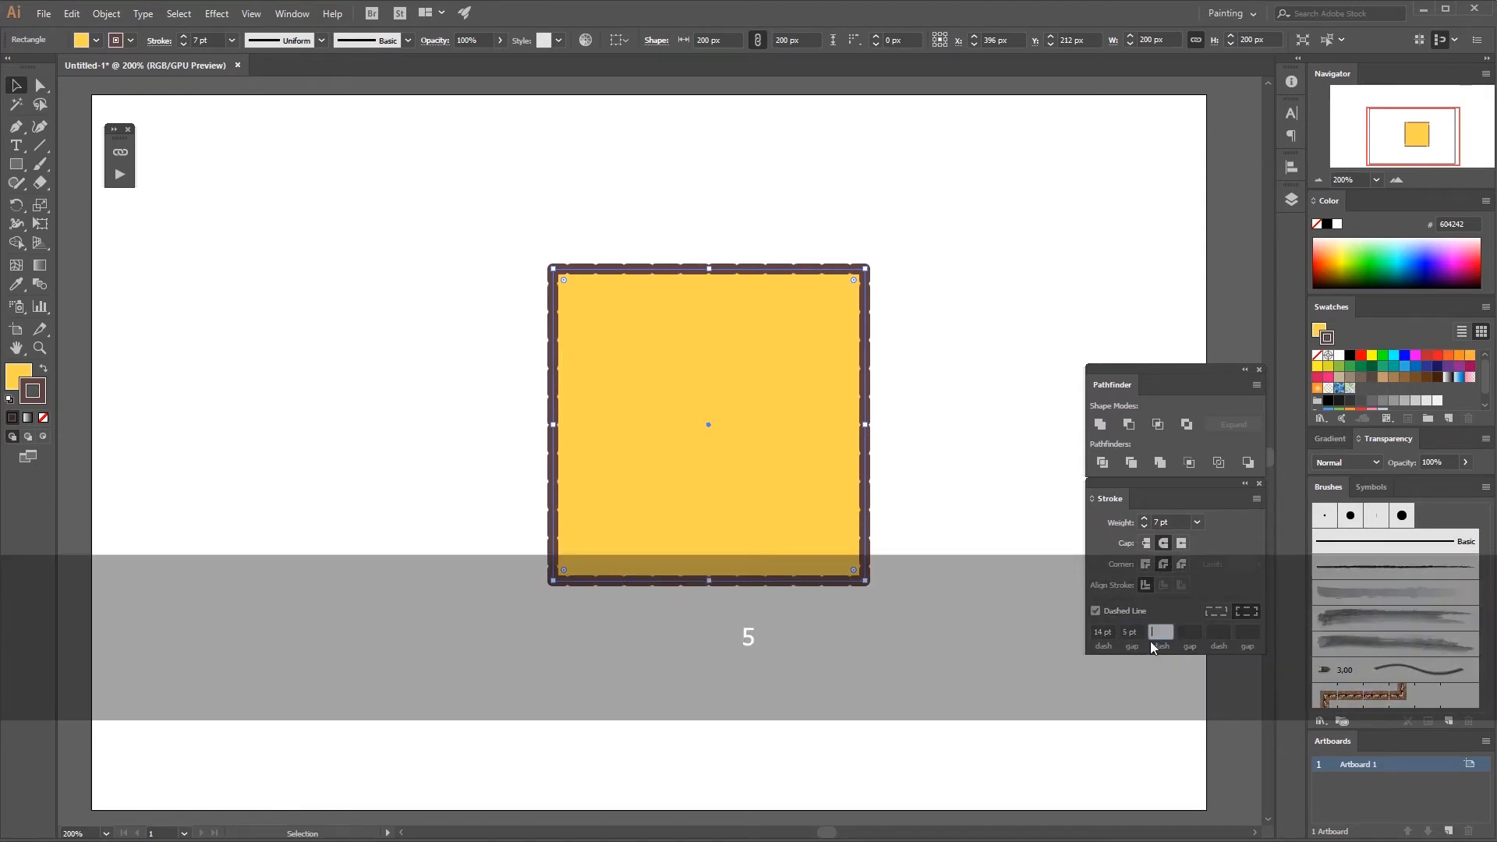
click(1133, 631)
text(12)
key(Return)
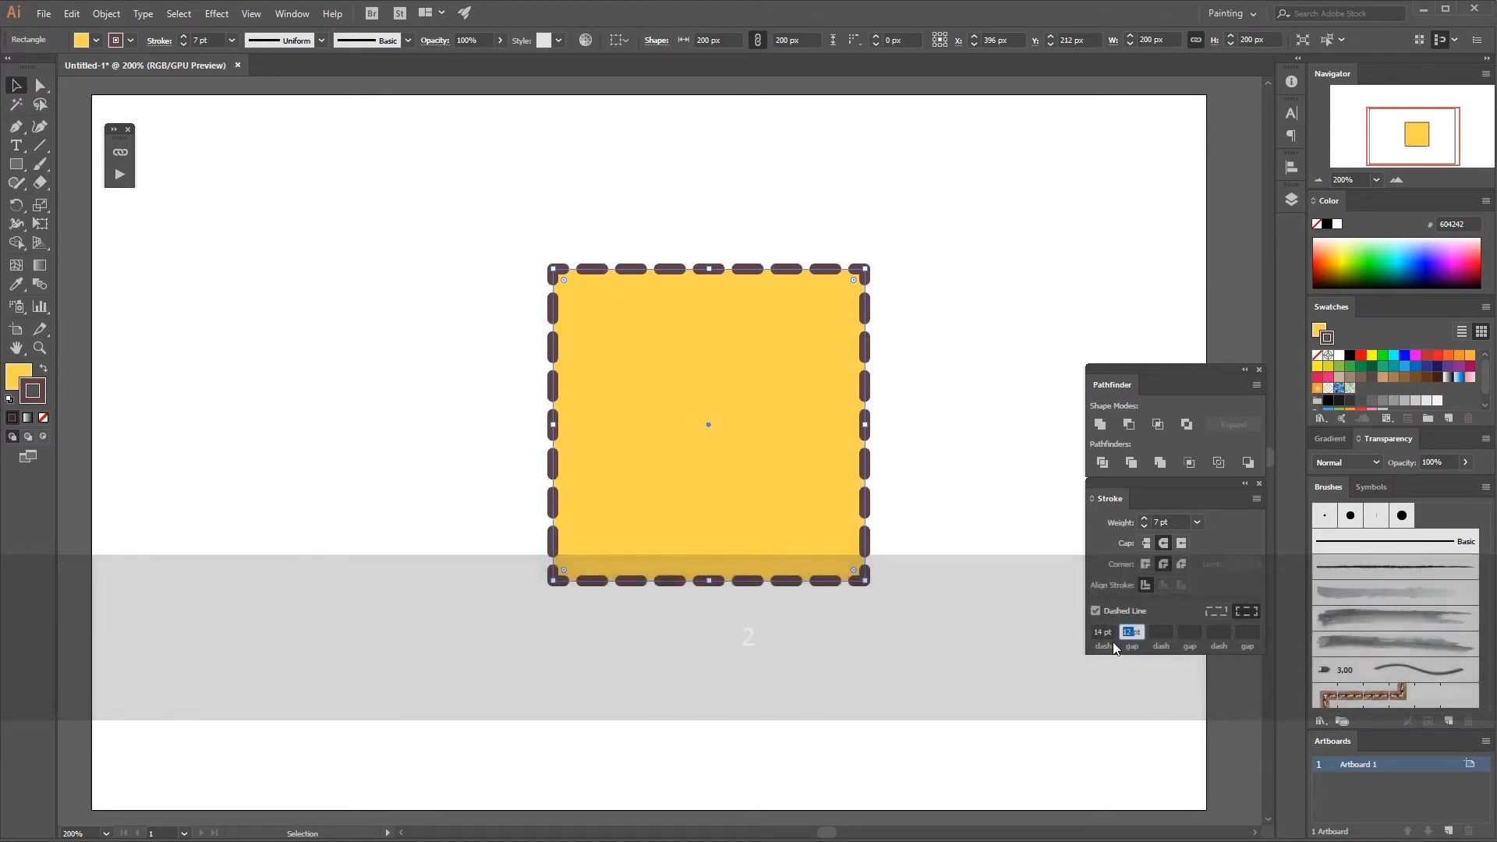
text(20)
click(1159, 634)
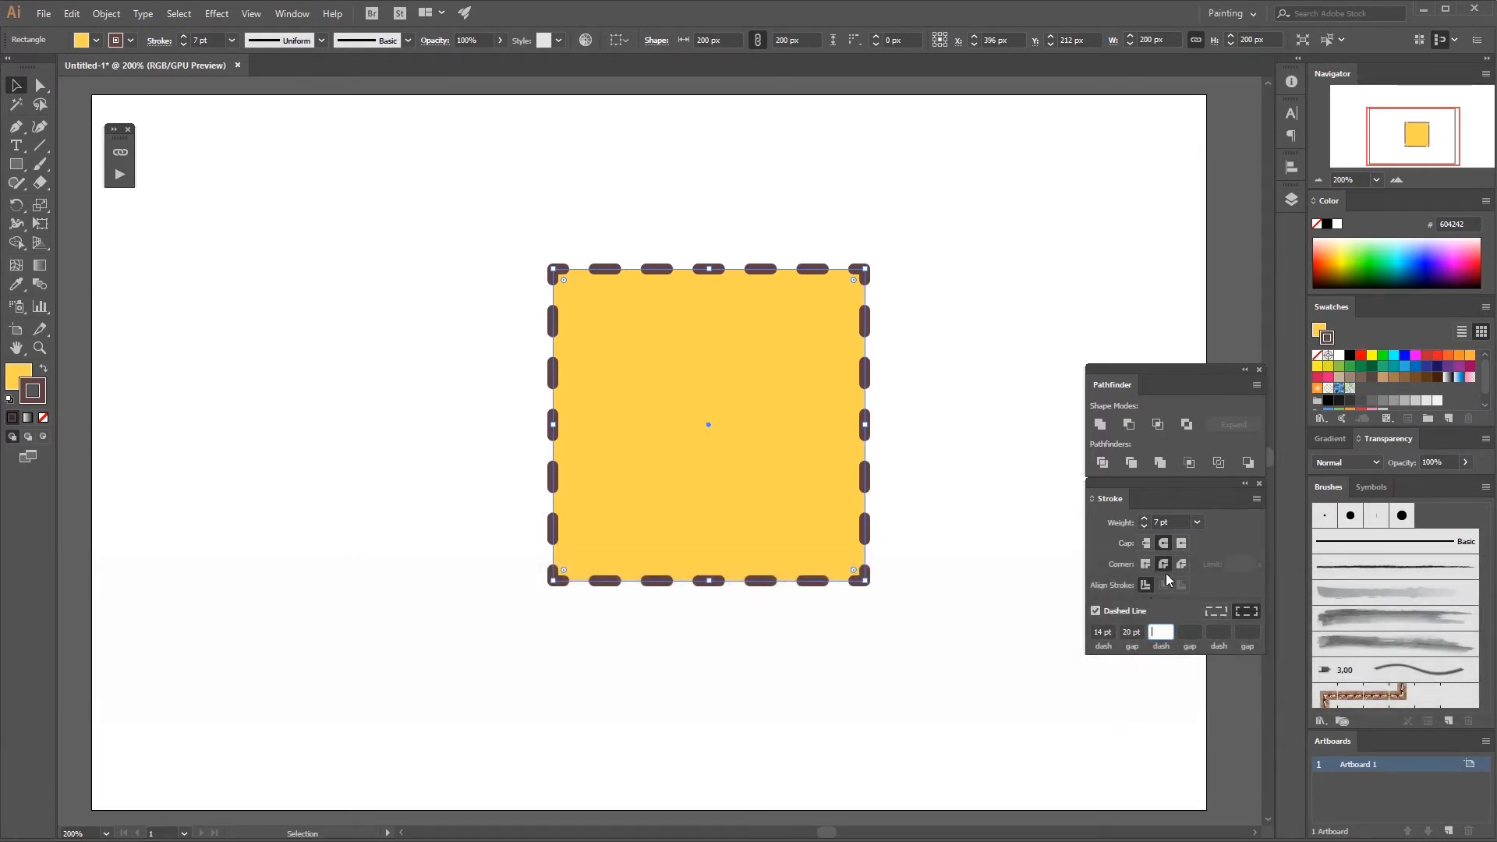
Compare the butt cap with the round cap on the dashes, keep the round cap and make the square's stroke solid again.
click(1144, 544)
click(1162, 547)
click(1108, 613)
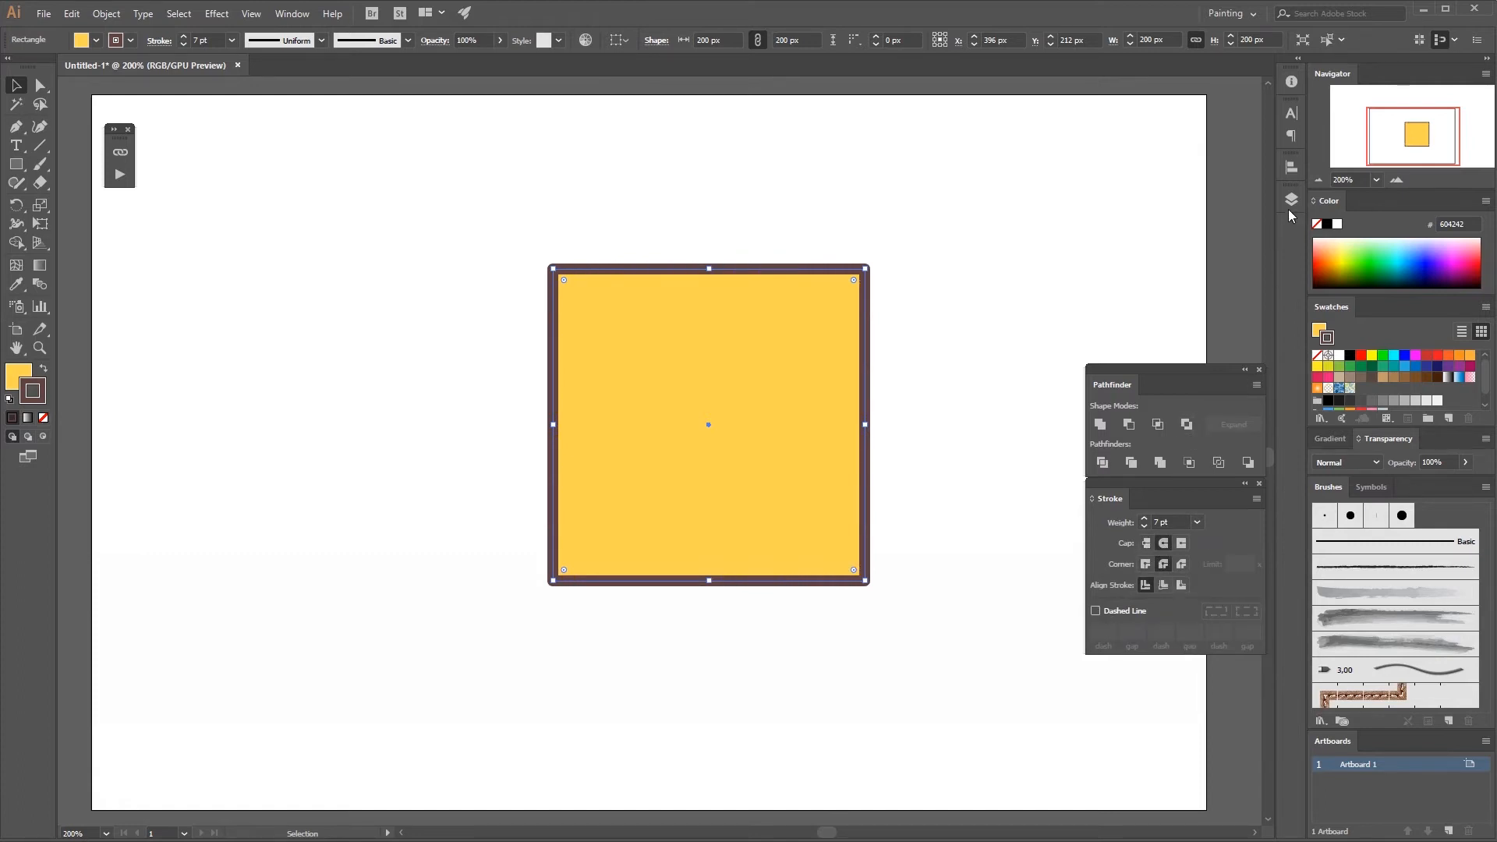
Deselect the square and examine the artboard by panning and by zooming in and out at several magnifications.
key(space)
drag(1423, 142, 1414, 138)
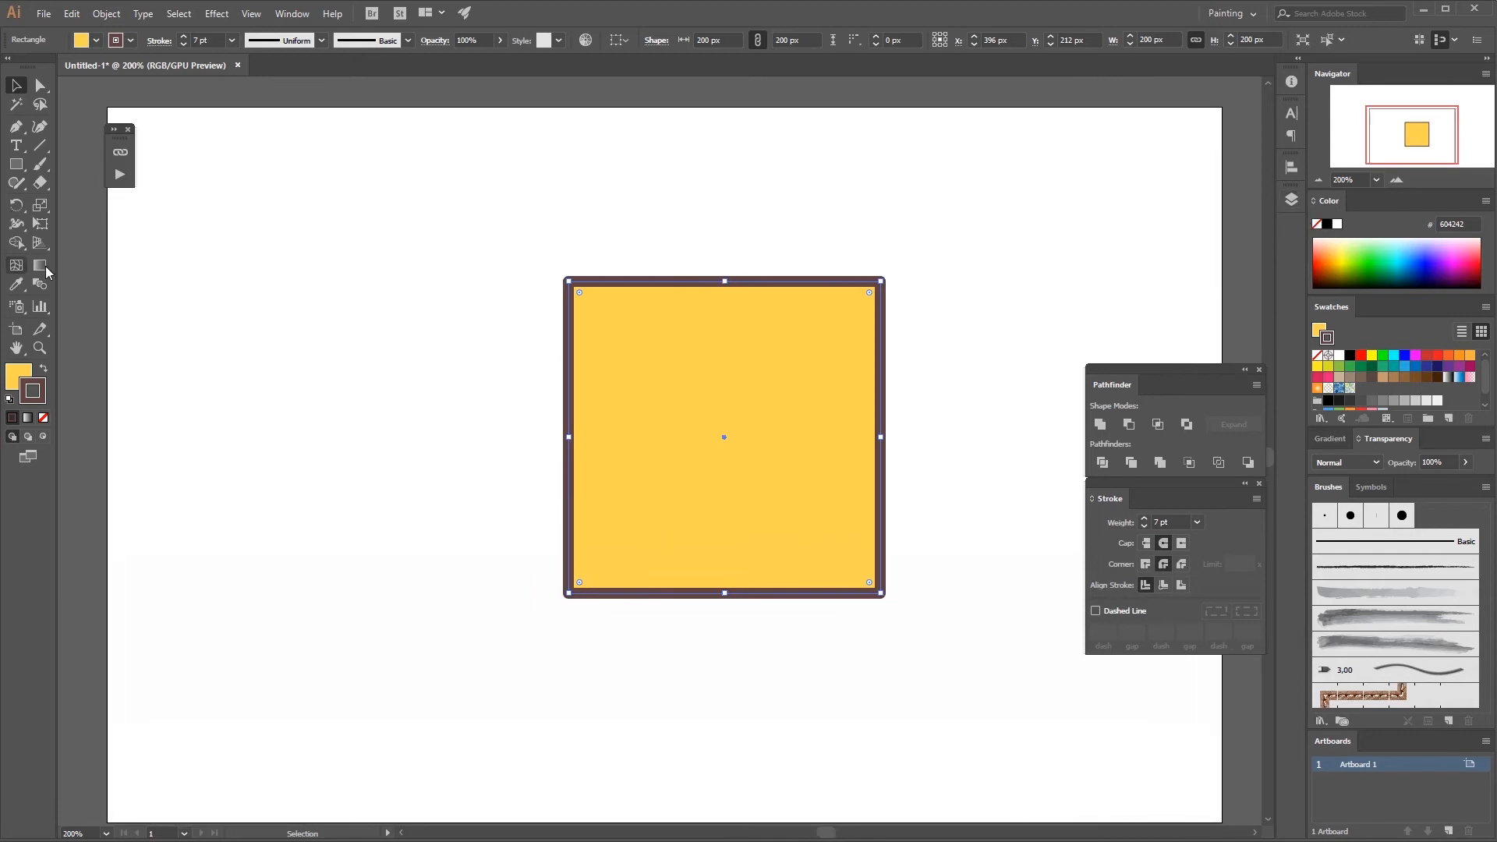
click(531, 591)
key(ctrl+slash)
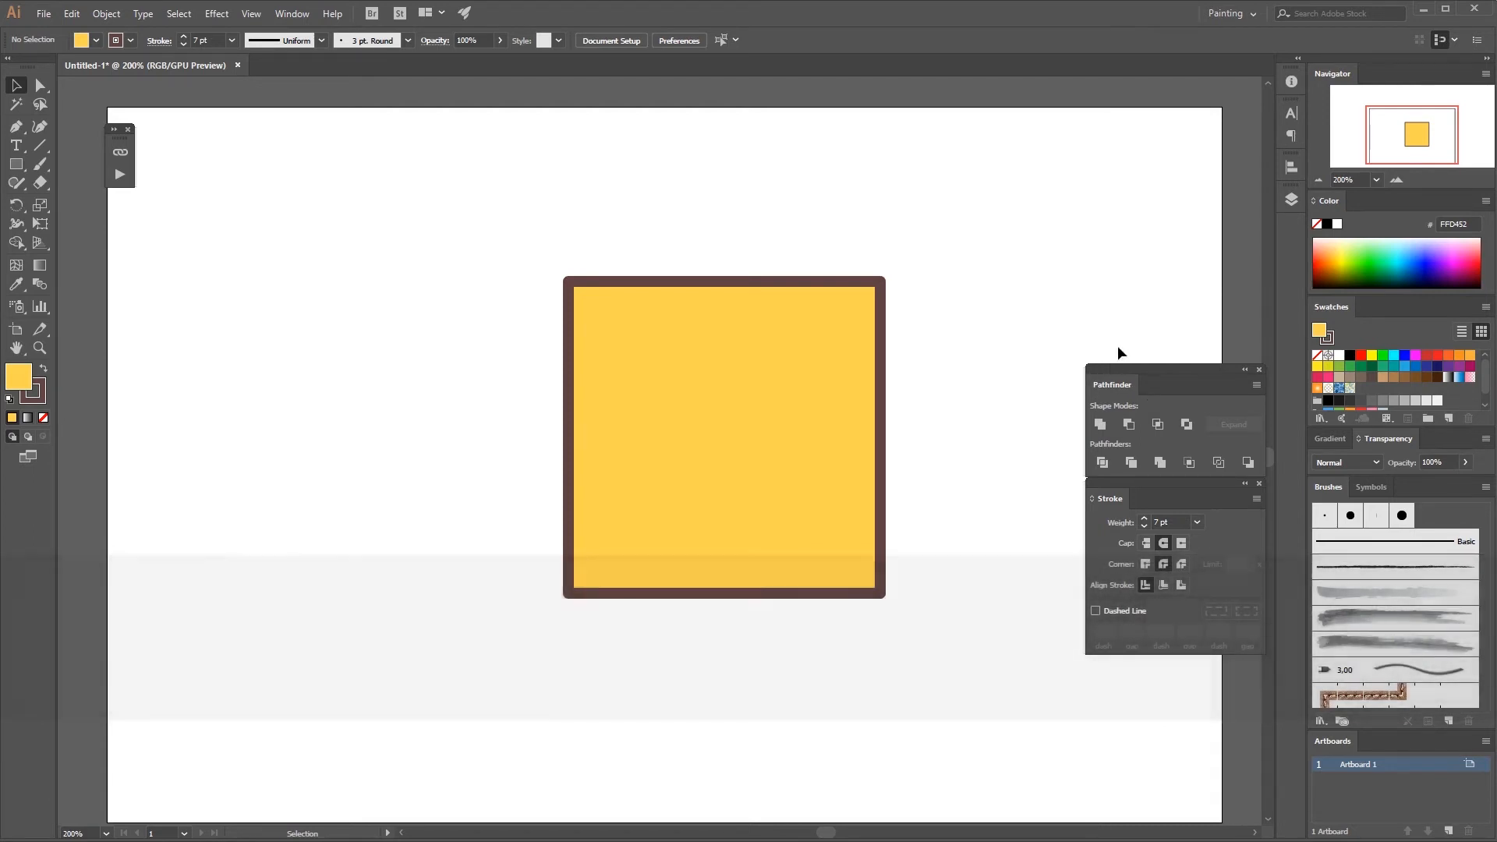
key(ctrl+space)
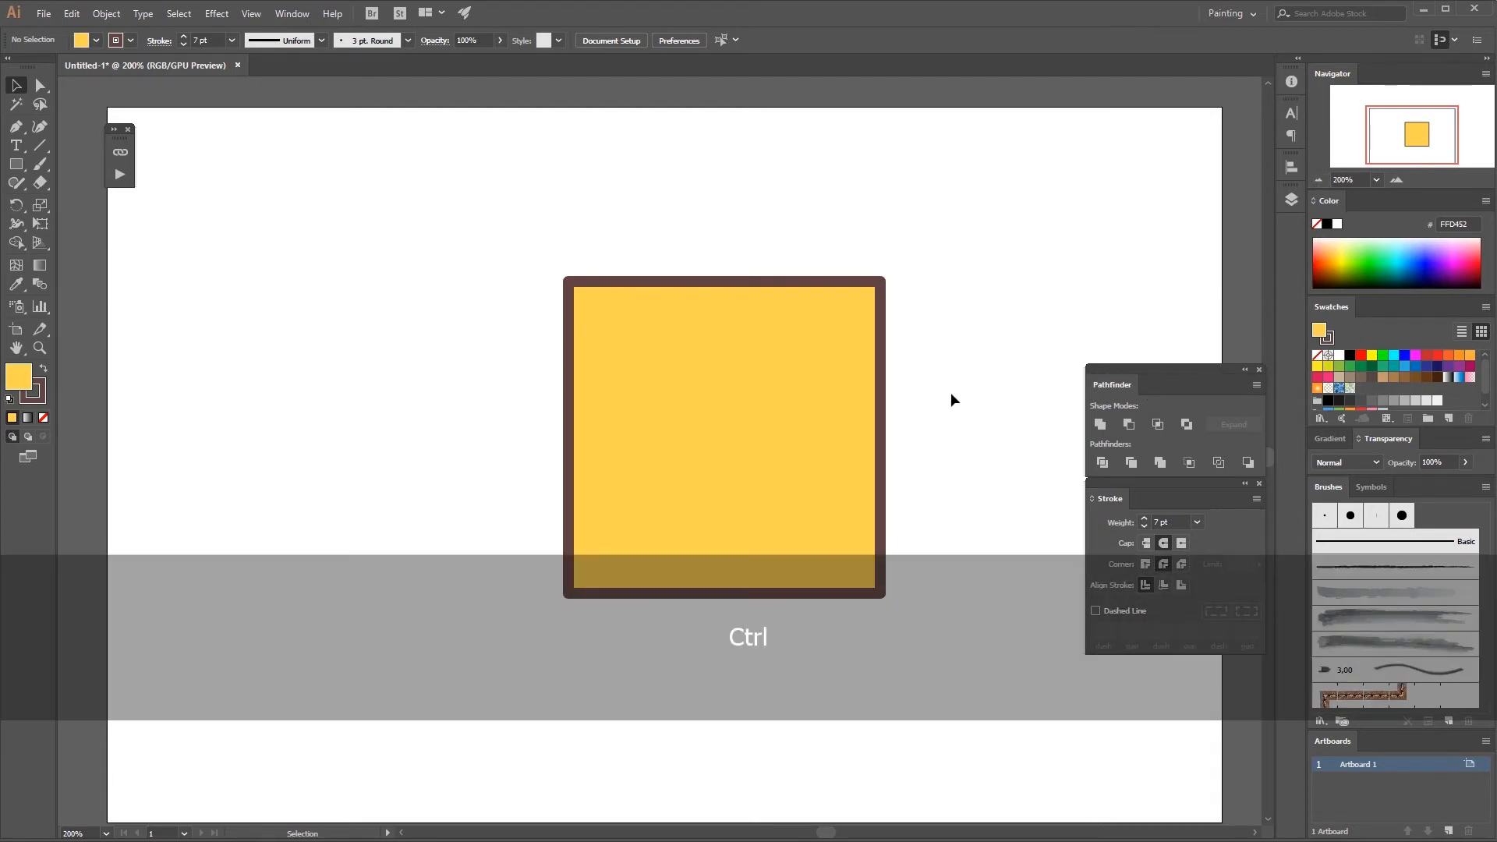
drag(956, 398, 992, 382)
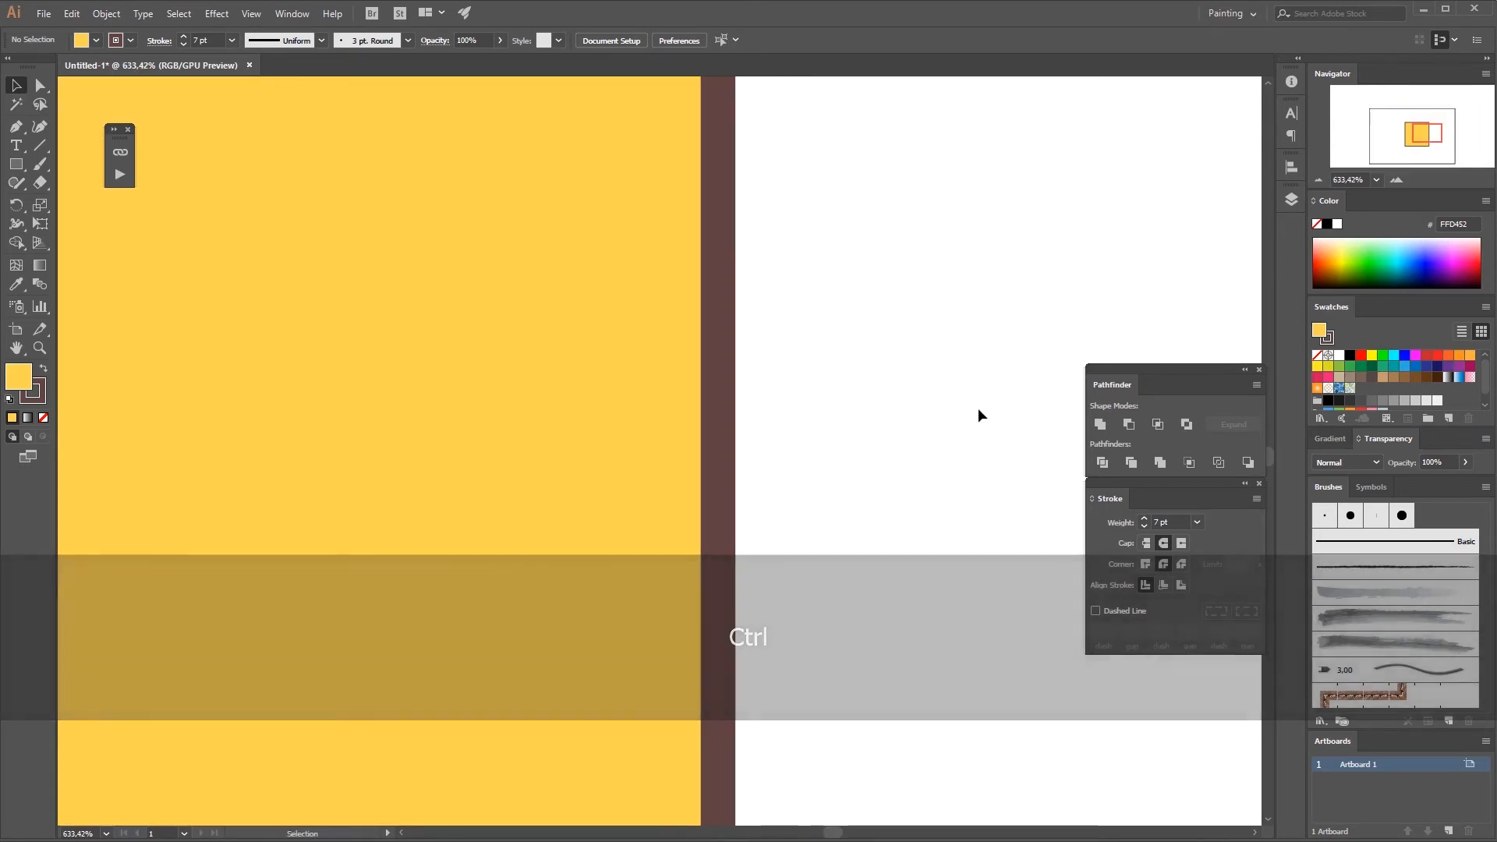
click(1320, 180)
click(1319, 180)
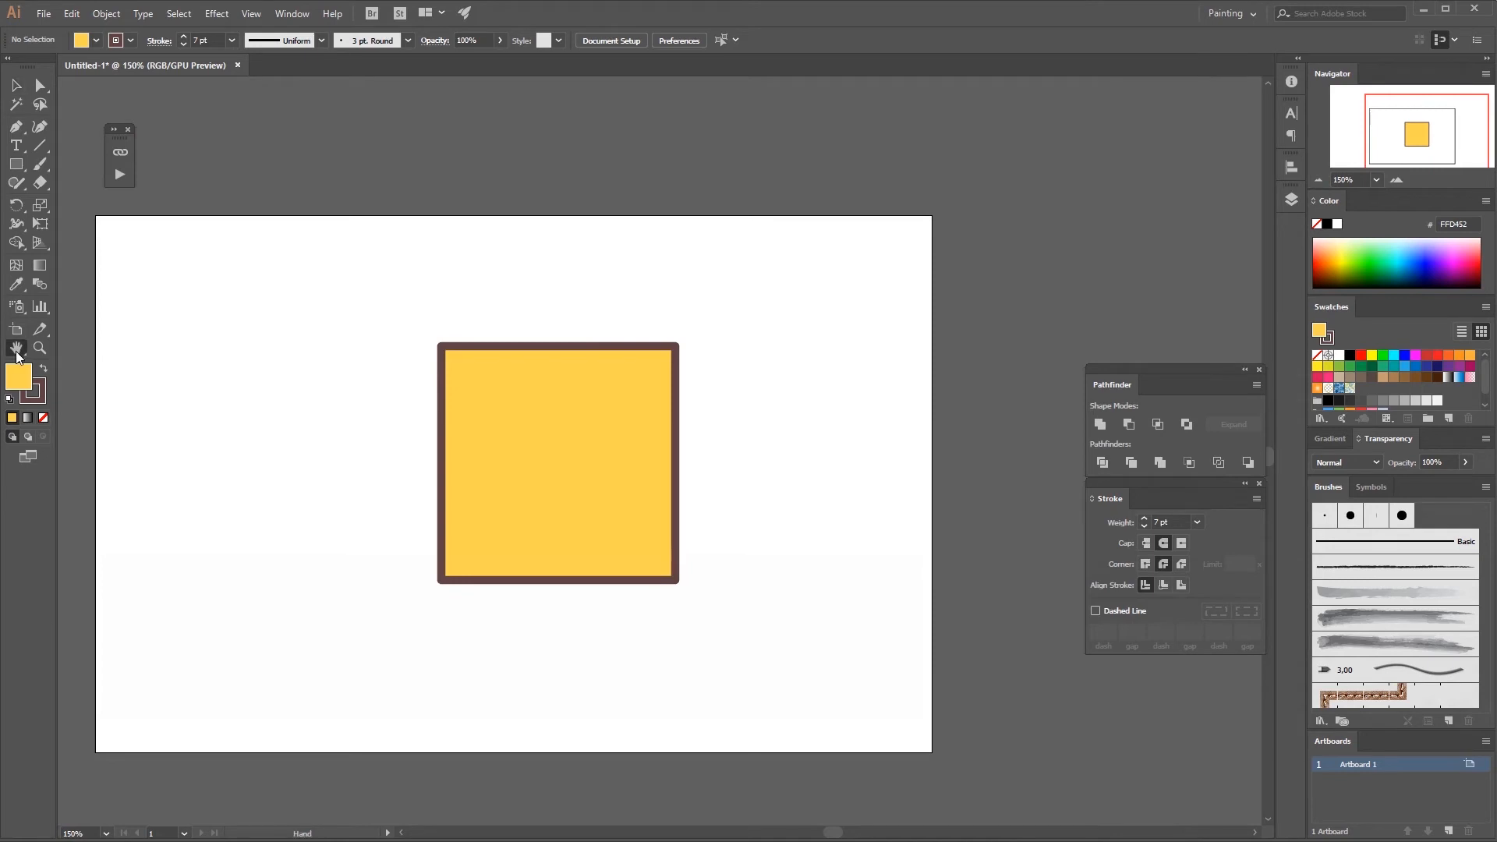
scroll(160, 316, up, 2)
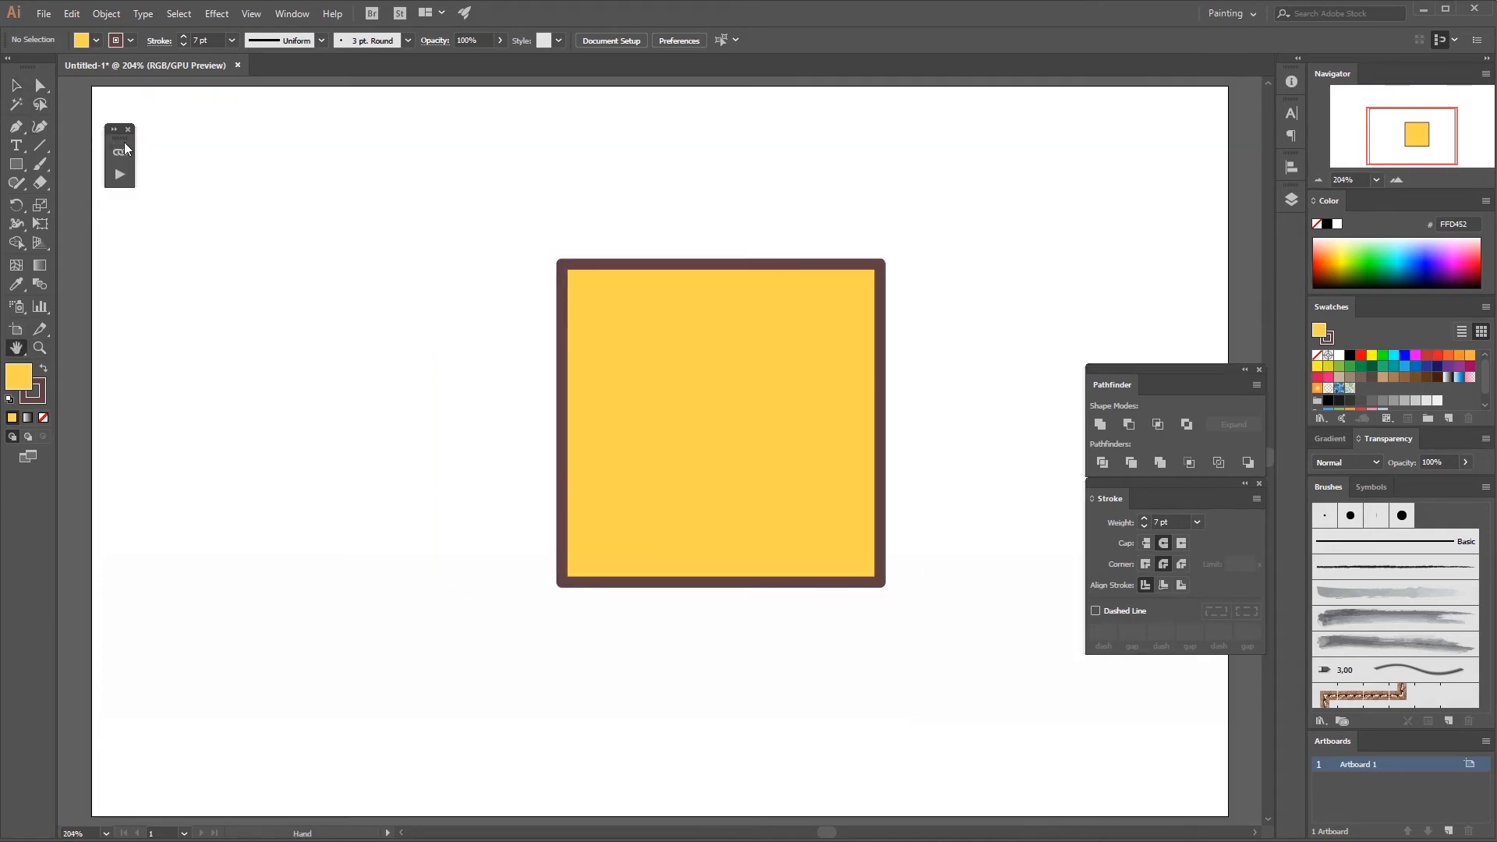
Display the document's linked files and place the image tutpad-blog from the TUTPAD folder on the artboard.
click(120, 153)
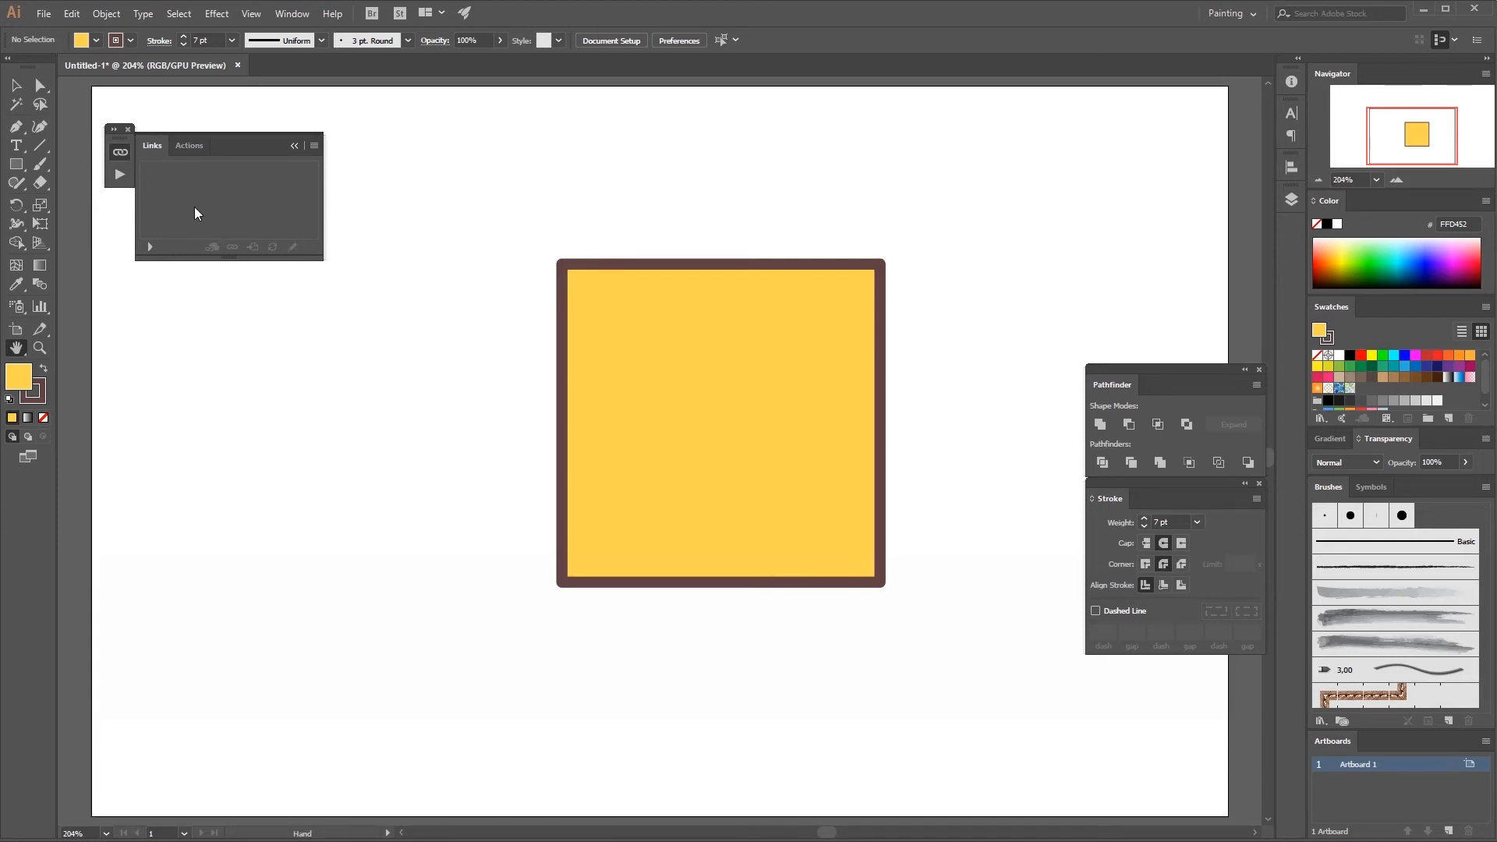
click(48, 13)
click(385, 281)
click(1319, 180)
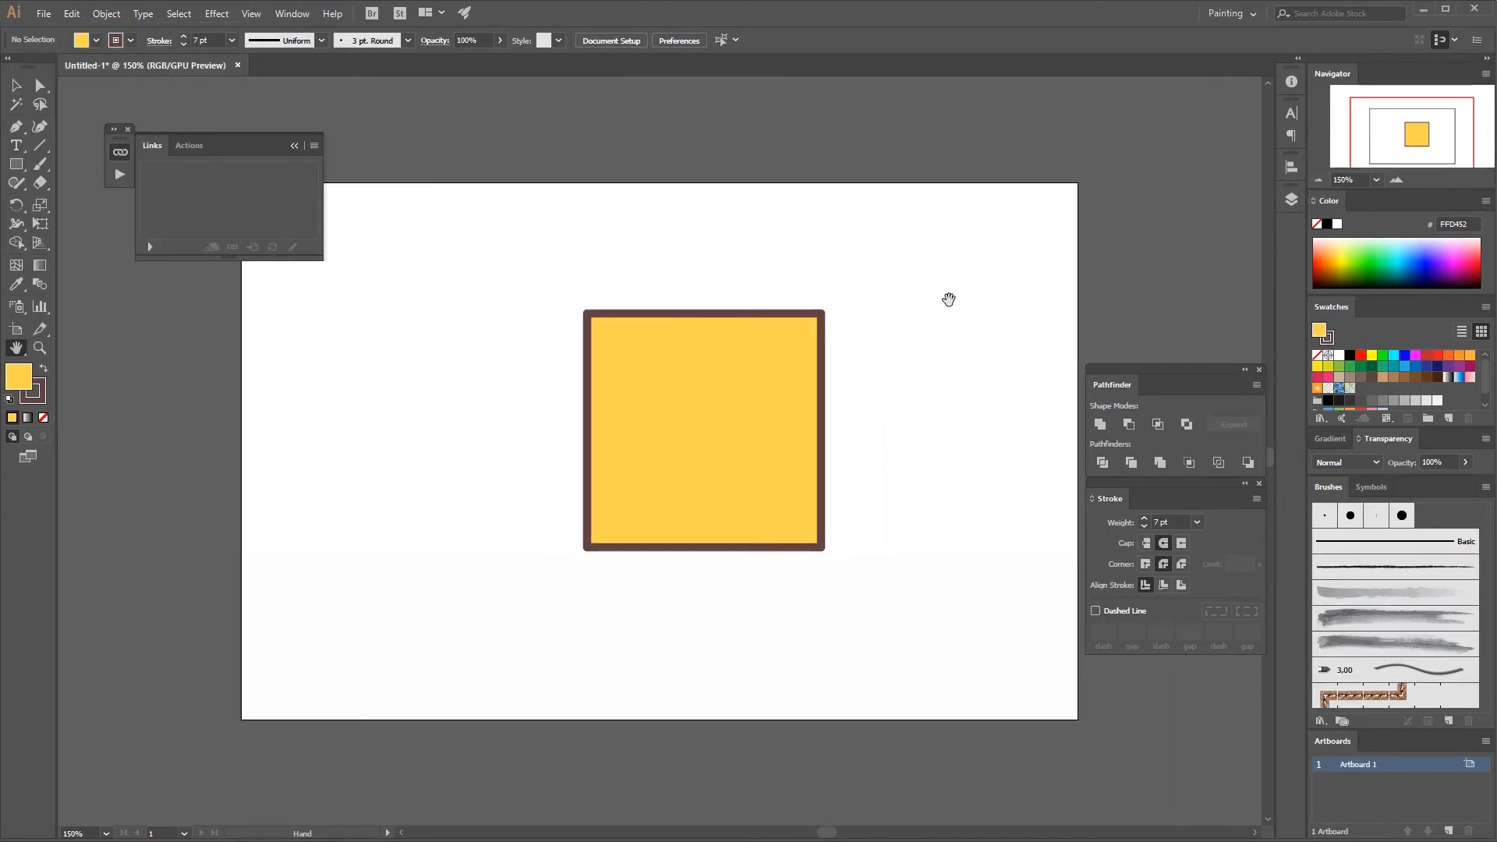
click(43, 13)
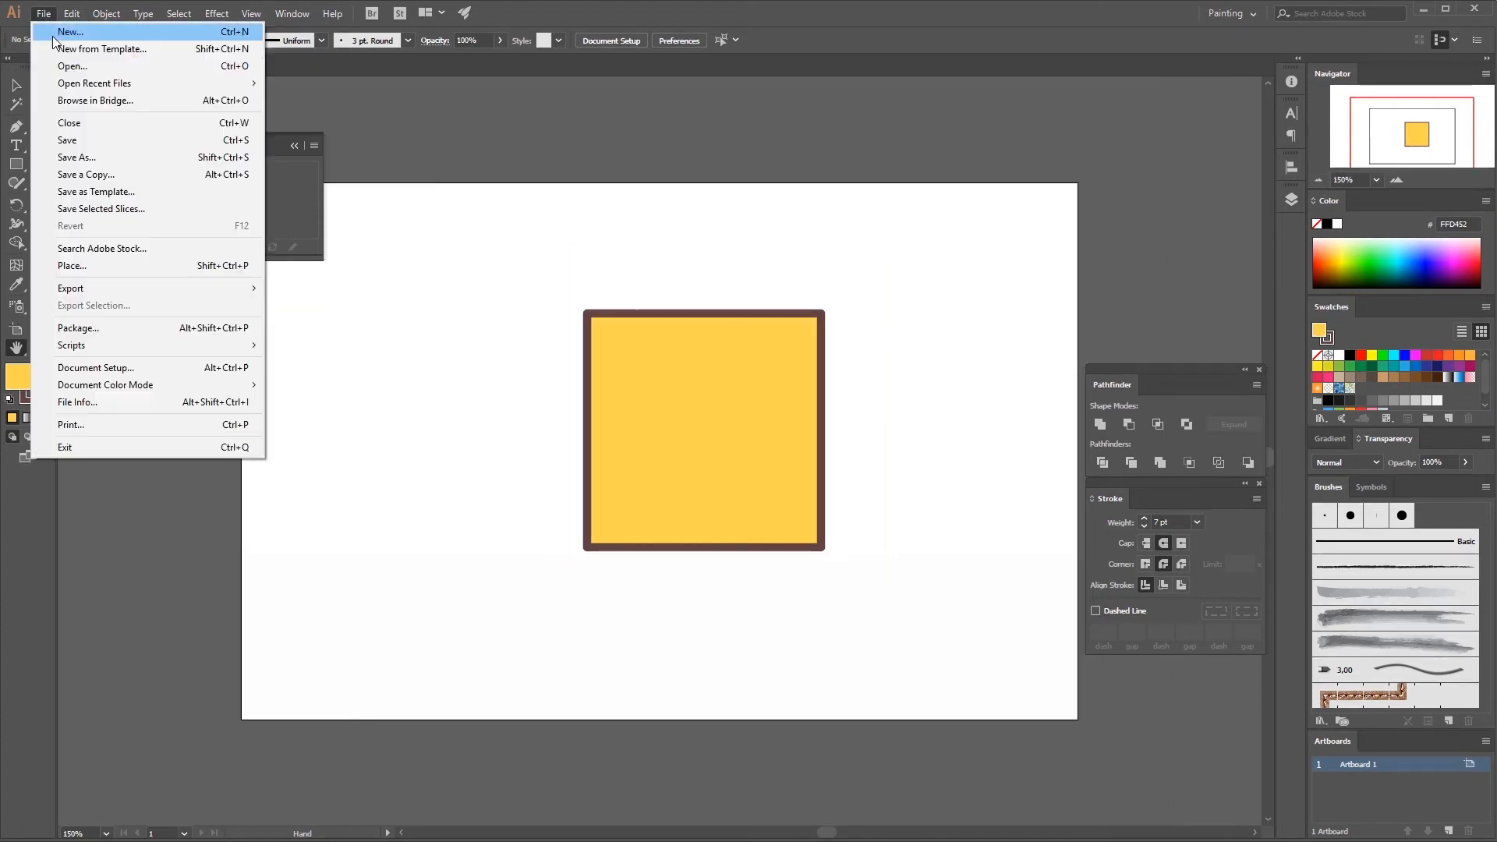
click(152, 267)
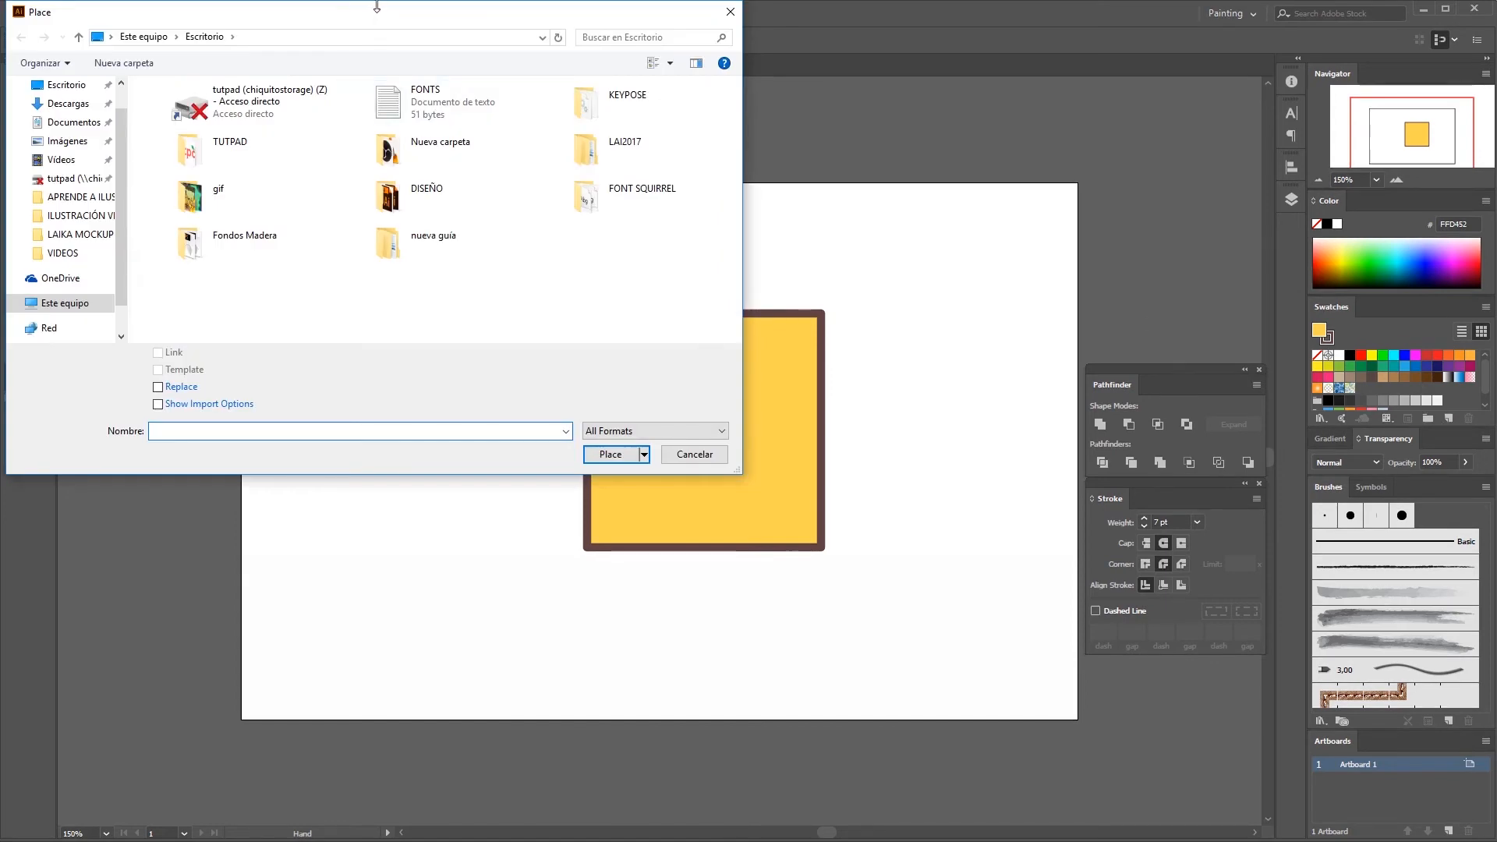
double_click(396, 254)
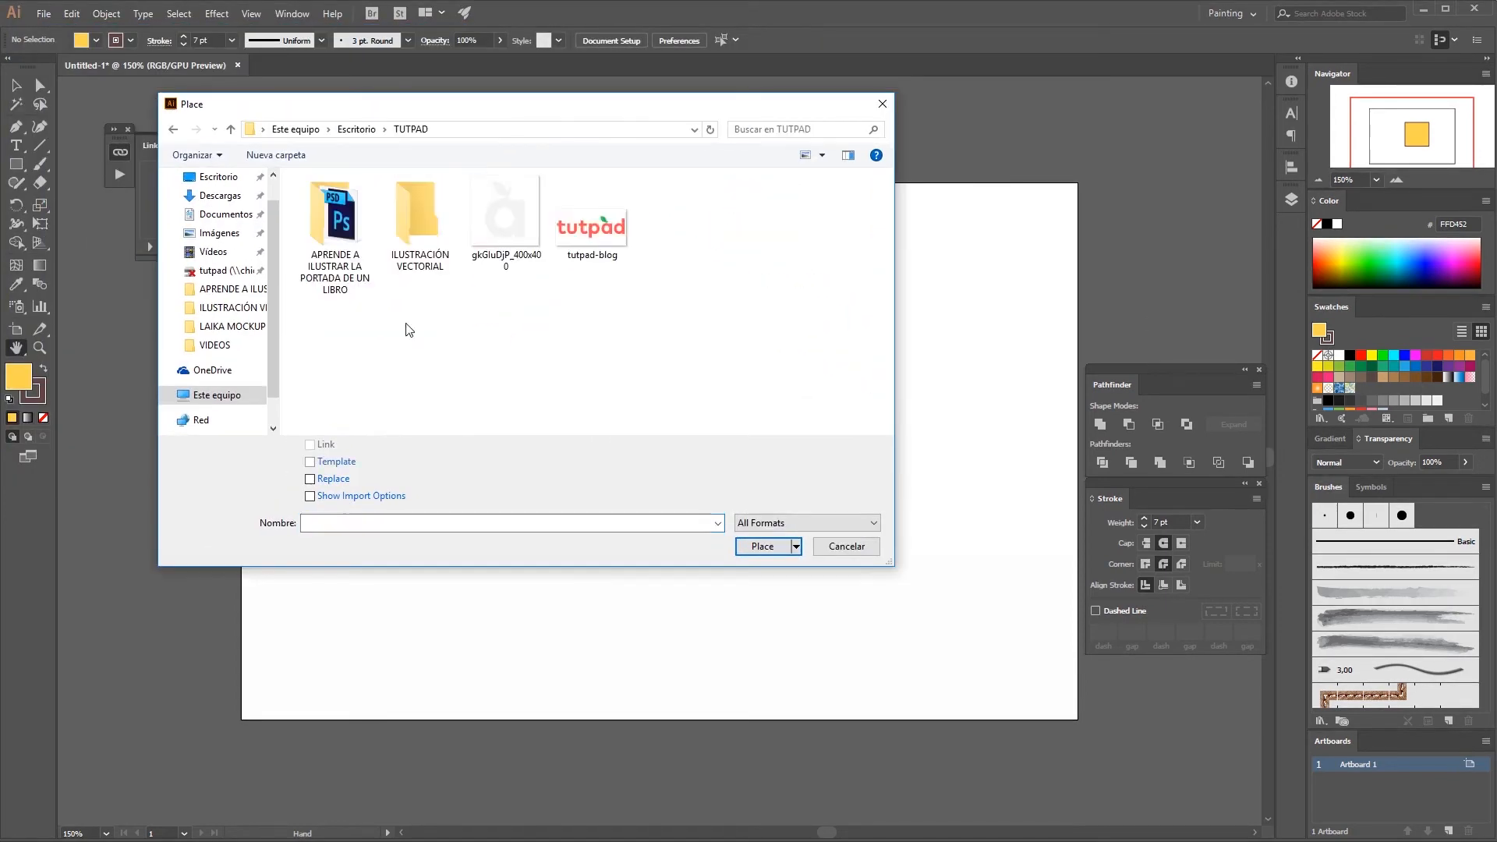
click(607, 258)
click(772, 549)
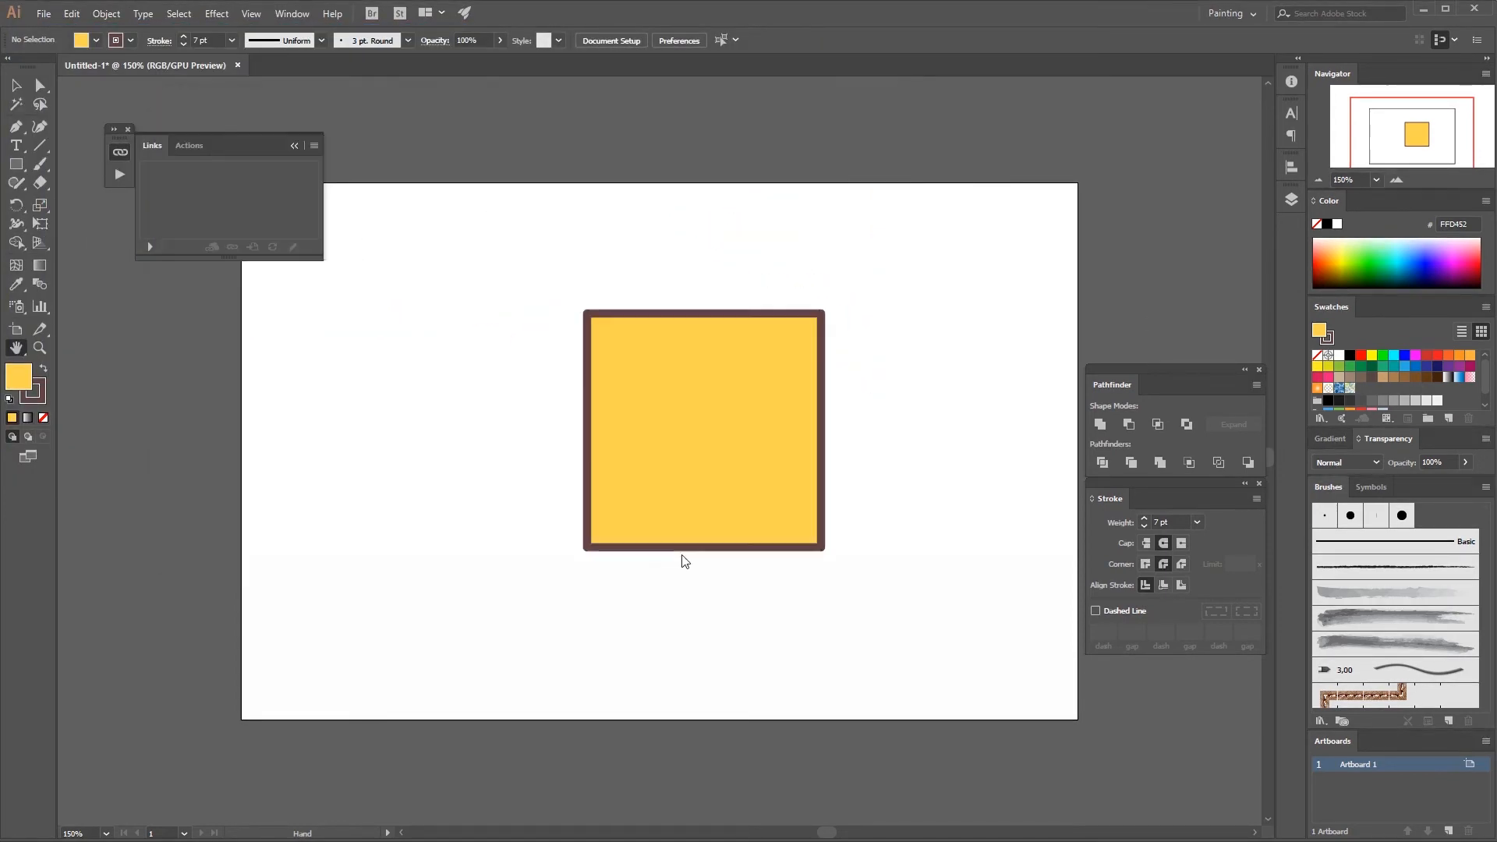
click(439, 355)
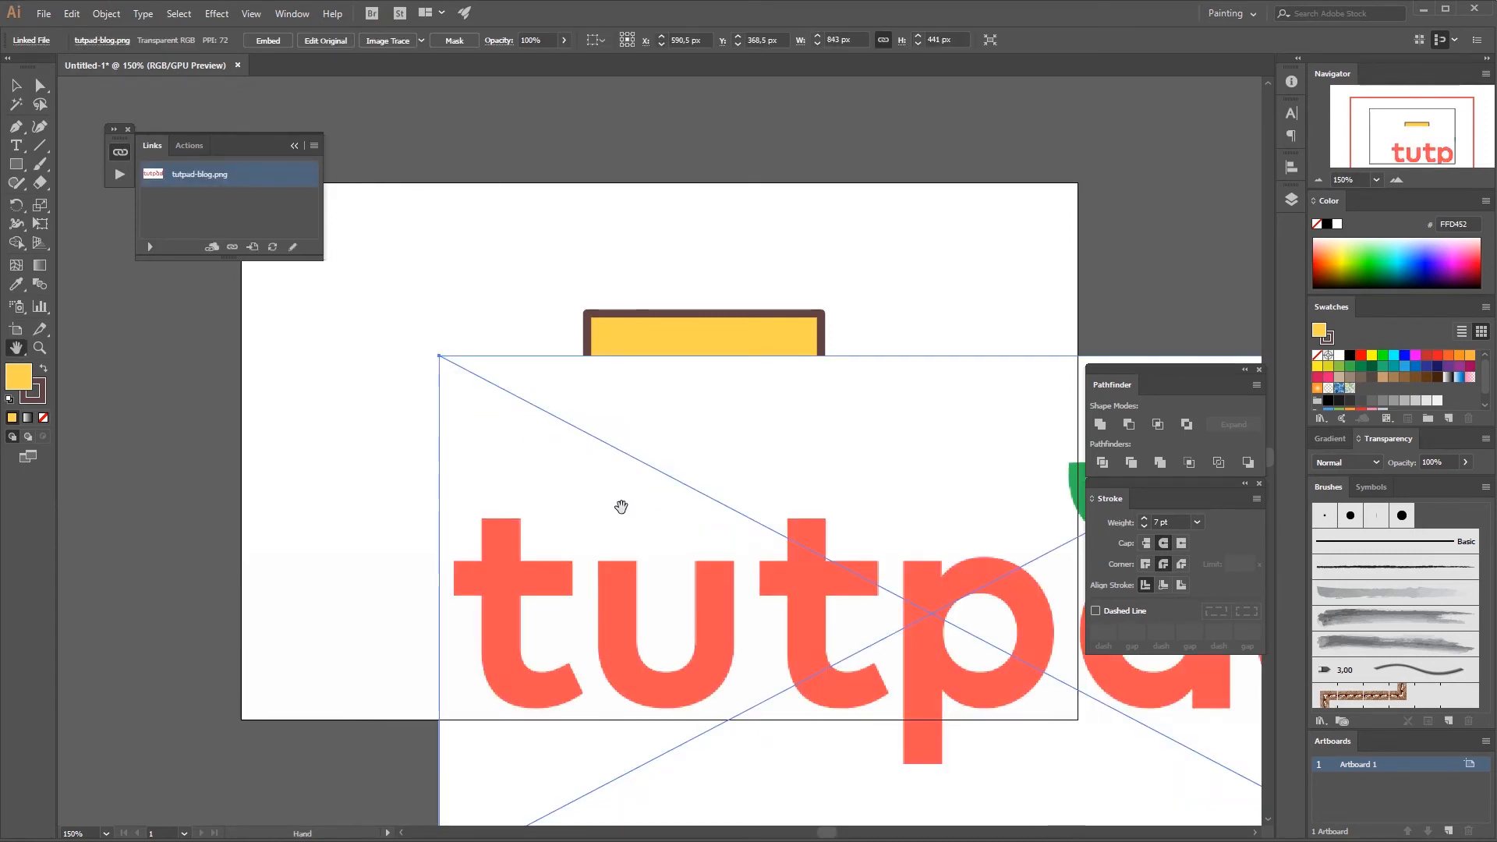
Scale the placed logo image proportionally to about 625 × 327 px and position it within the artboard, over the yellow square.
key(v)
drag(601, 456, 541, 363)
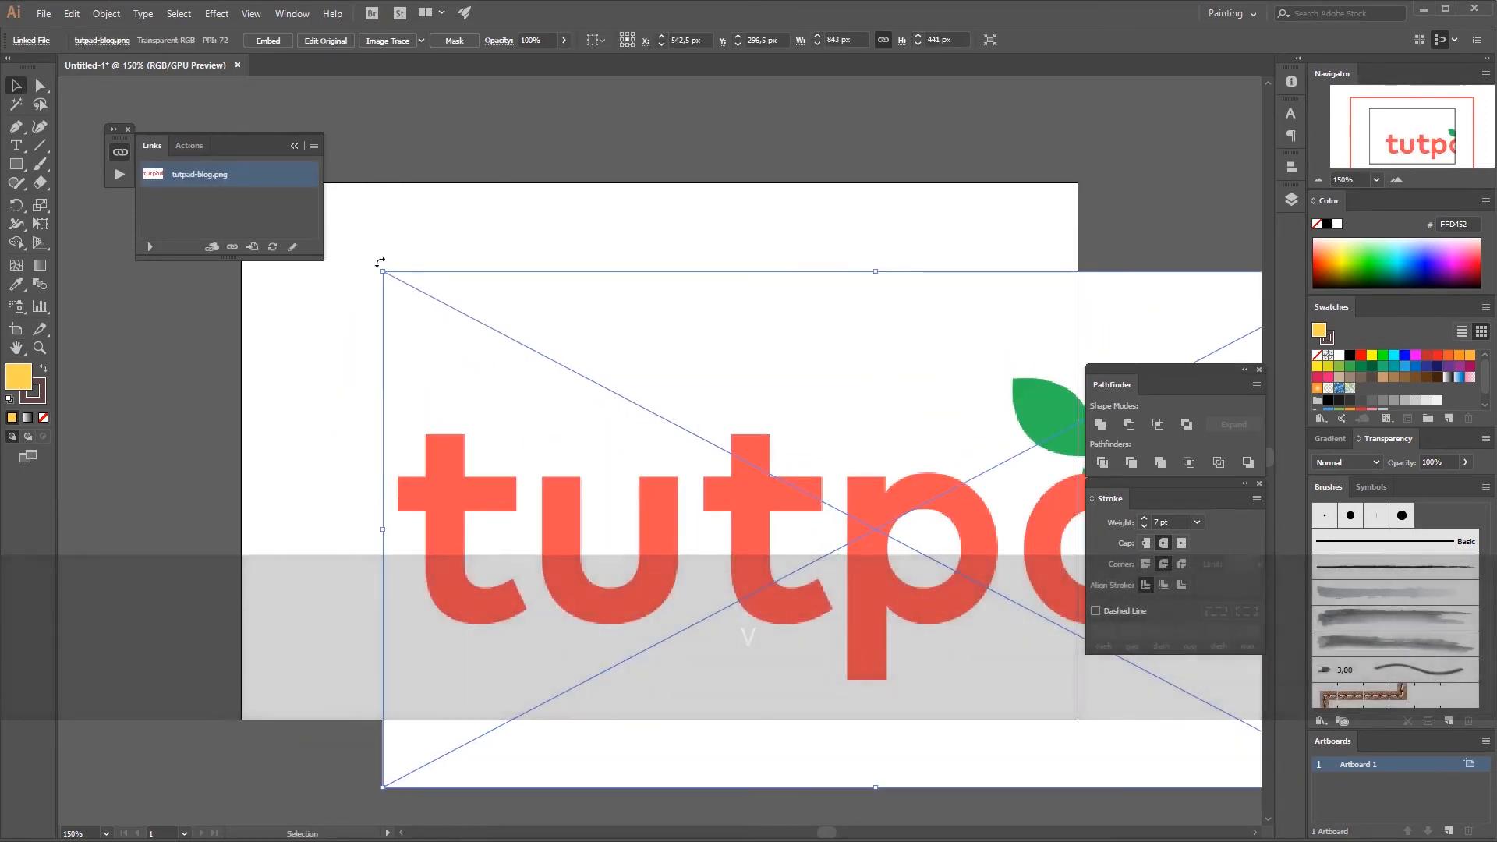
drag(383, 272, 637, 404)
drag(763, 522, 488, 377)
drag(739, 392, 746, 395)
click(812, 233)
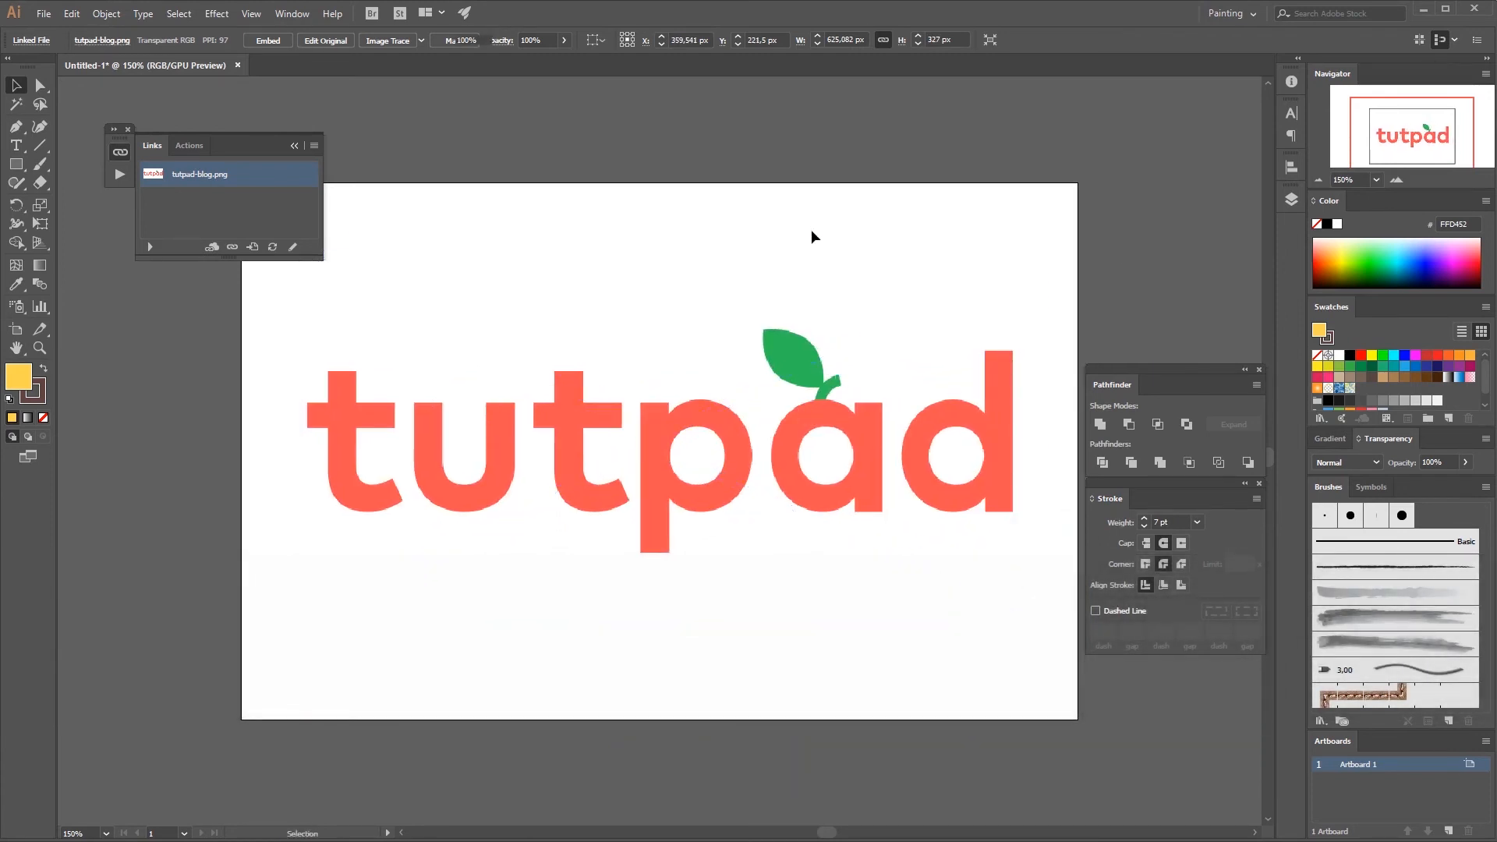
click(683, 458)
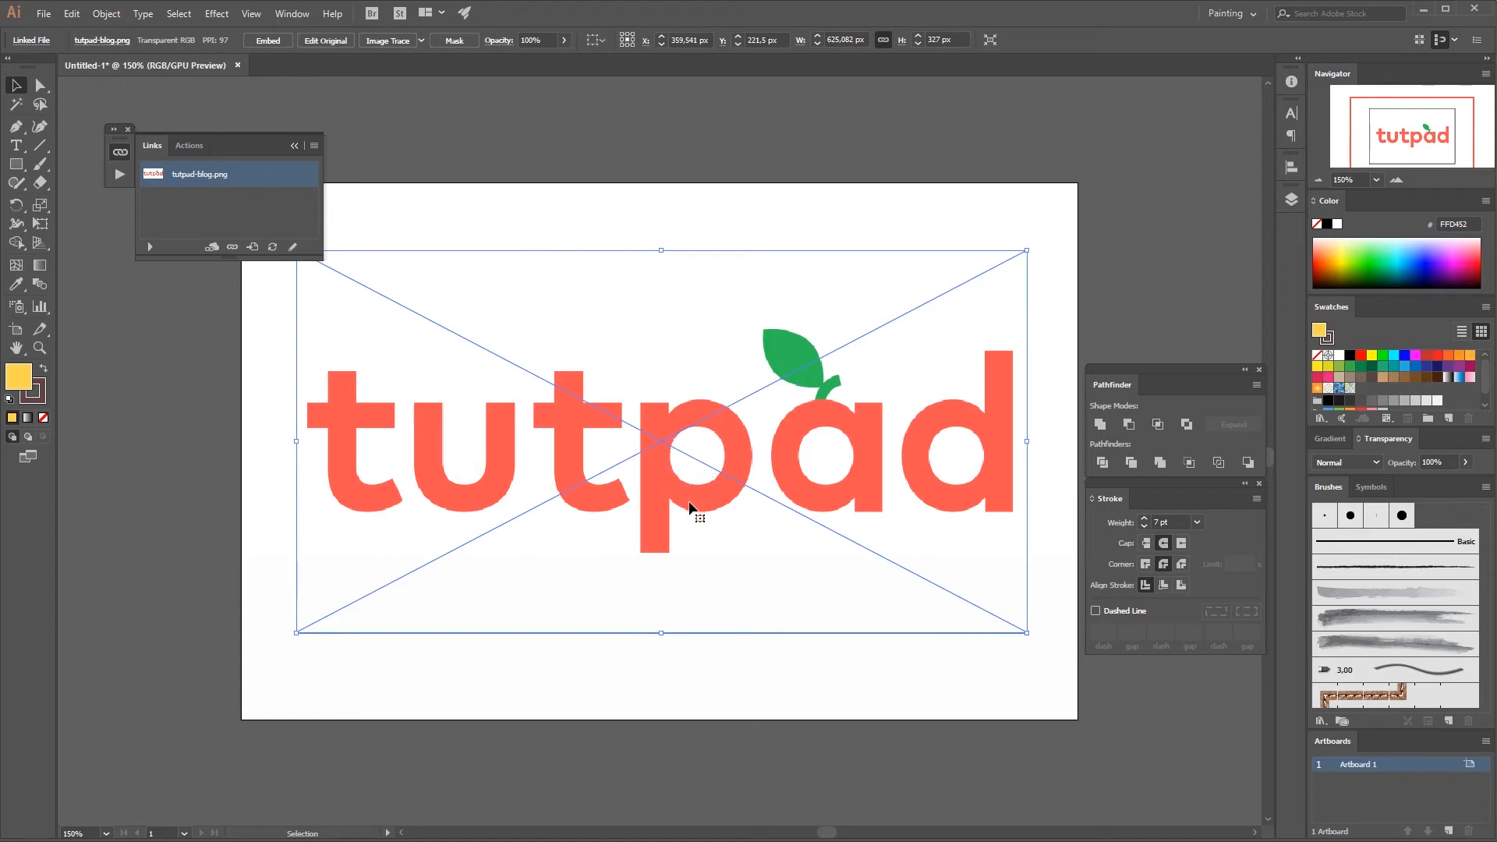
mouse_move(750, 459)
mouse_down()
mouse_move(770, 456)
mouse_move(747, 481)
mouse_up()
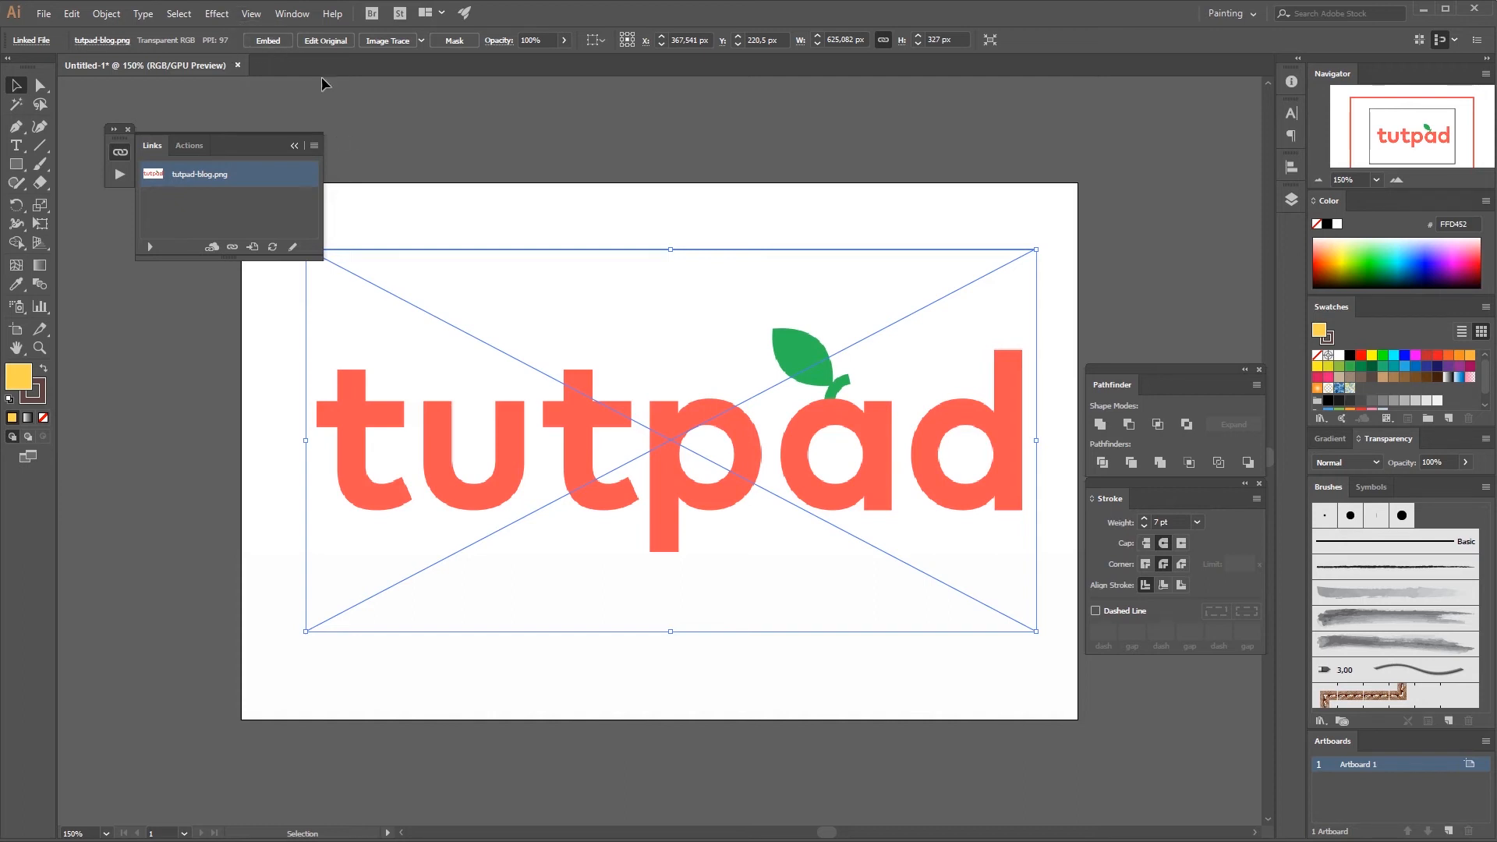
Embed the logo image in the document and inspect the Unembed save options without saving a file.
click(274, 41)
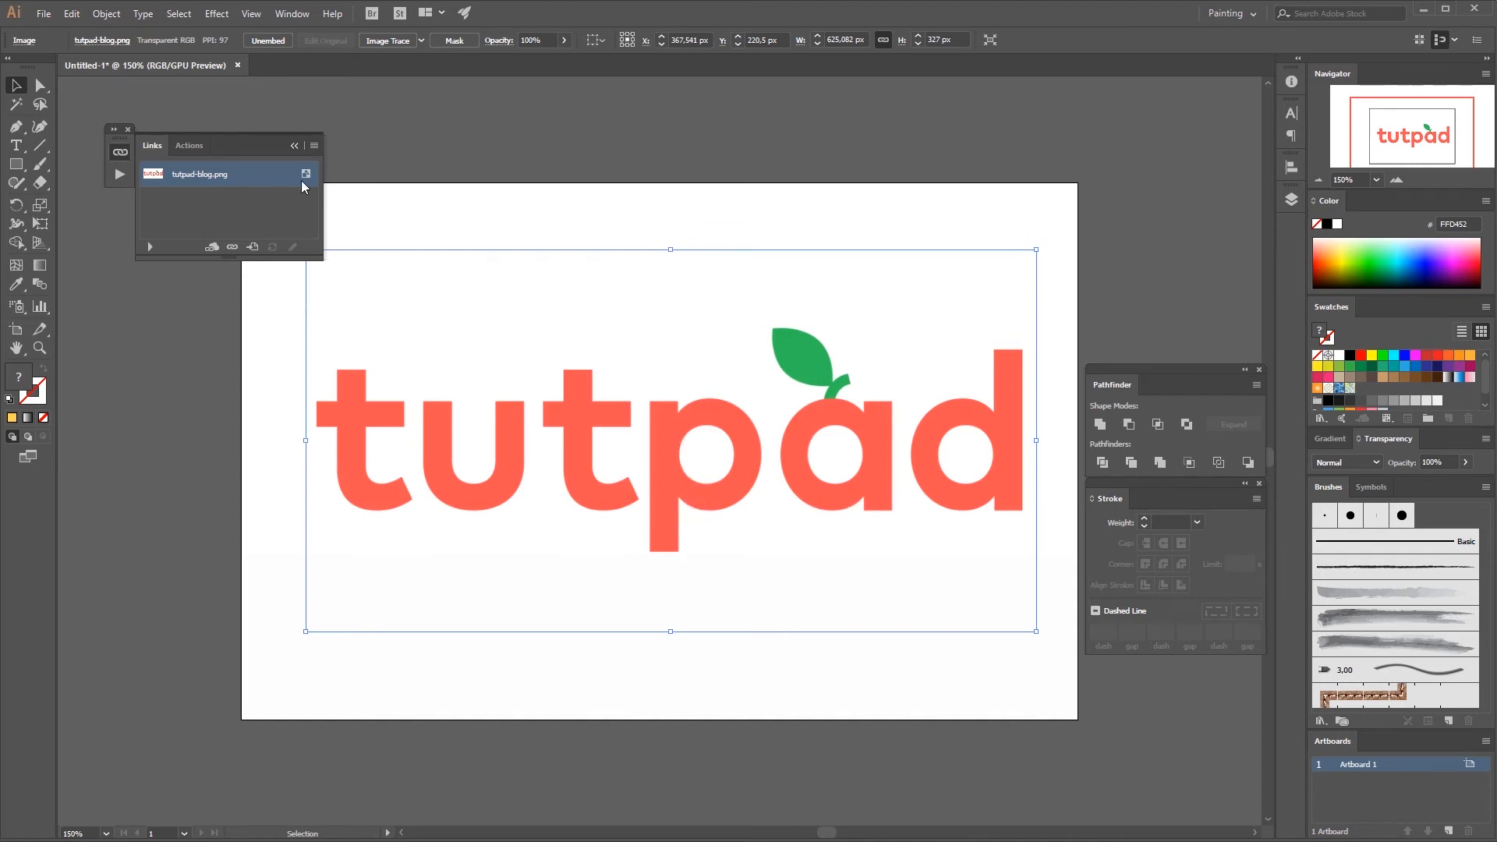
click(269, 41)
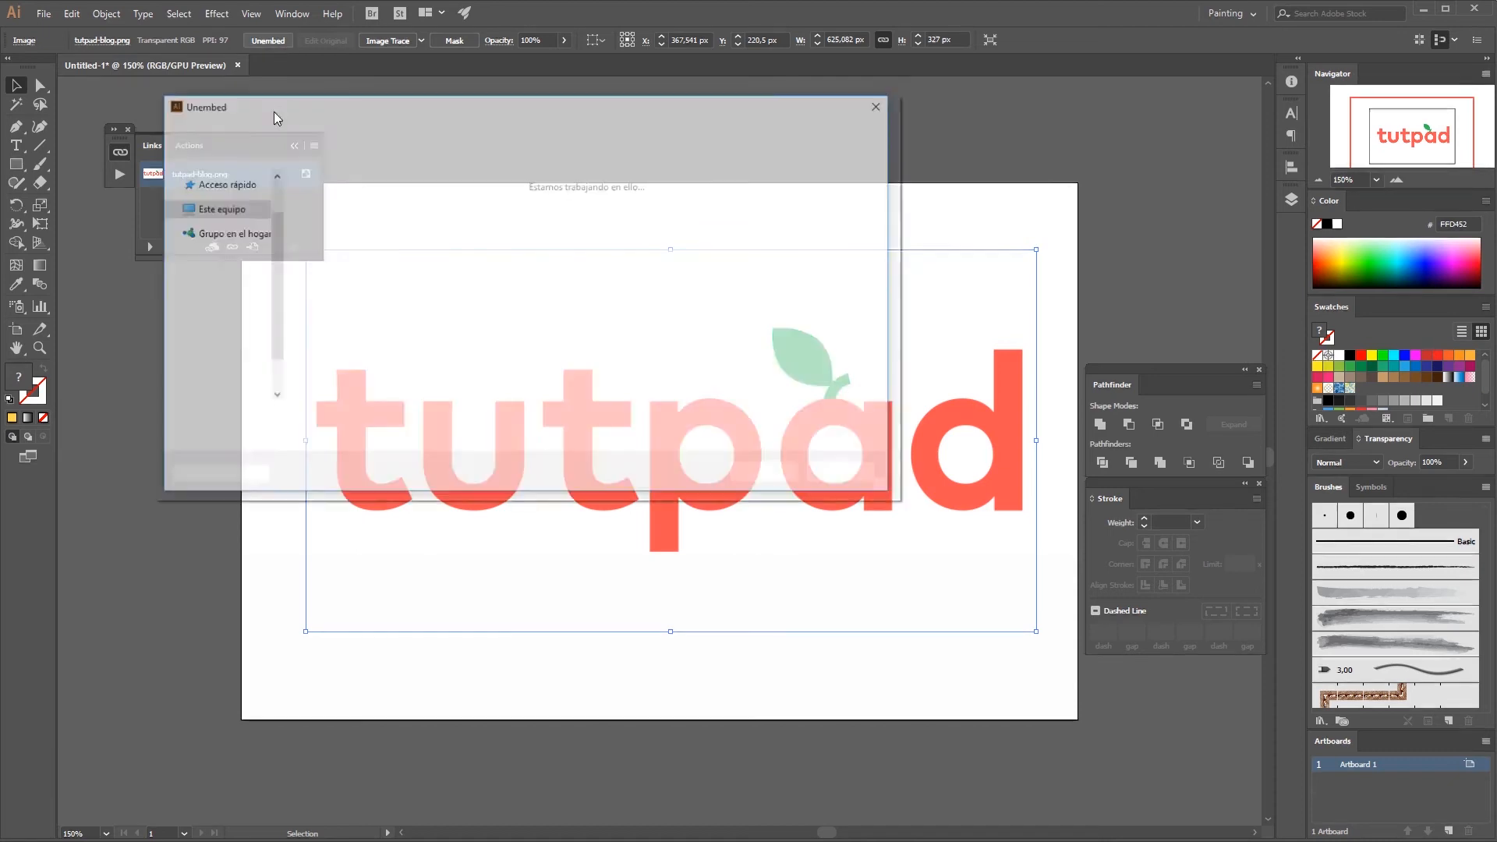
click(847, 474)
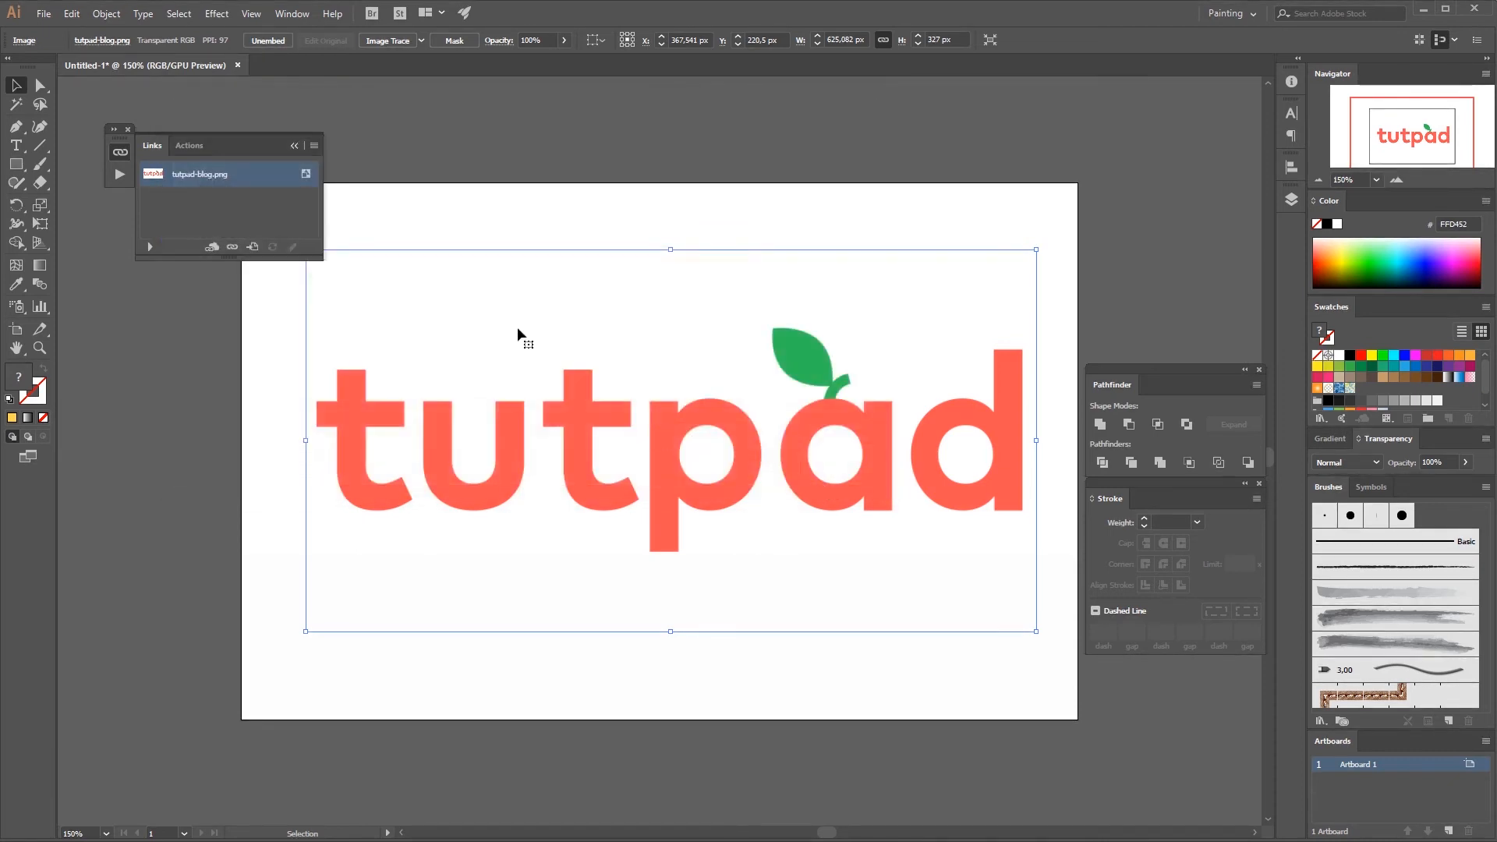
click(268, 43)
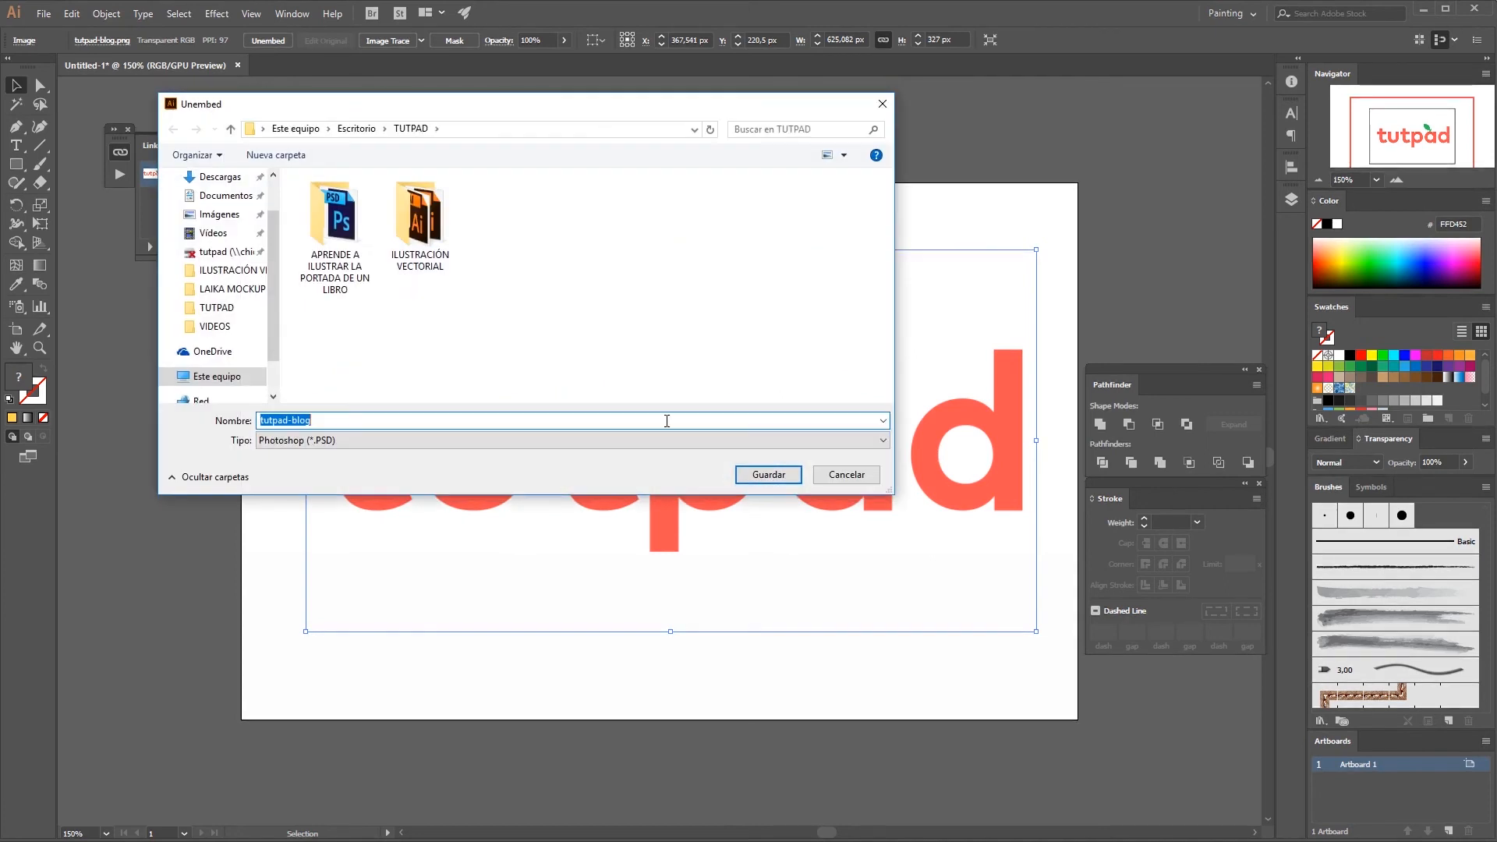
click(825, 478)
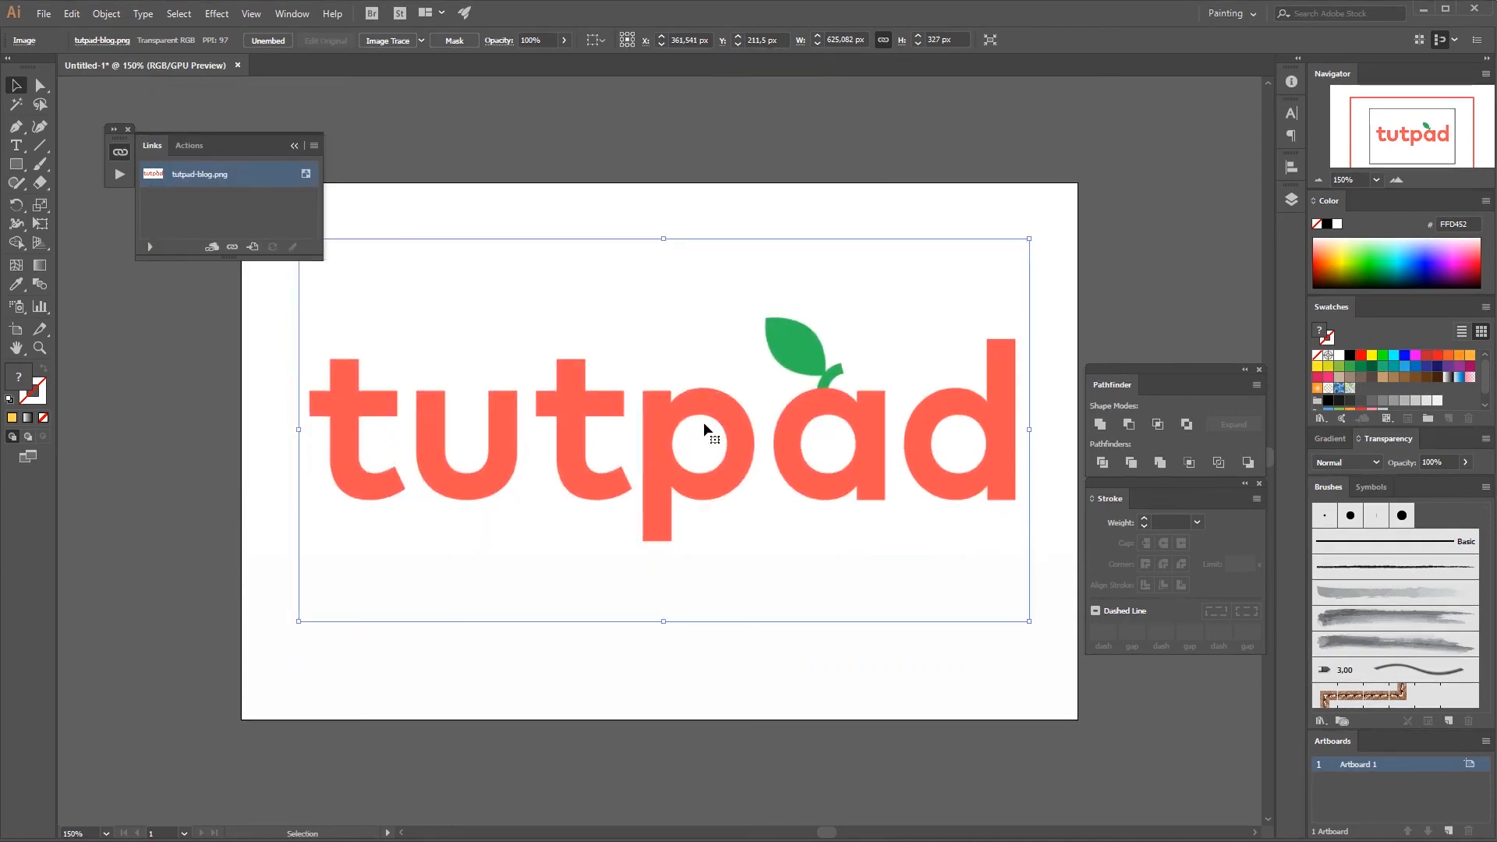
Delete the embedded logo image from the artboard and collapse the list of linked files.
key(Delete)
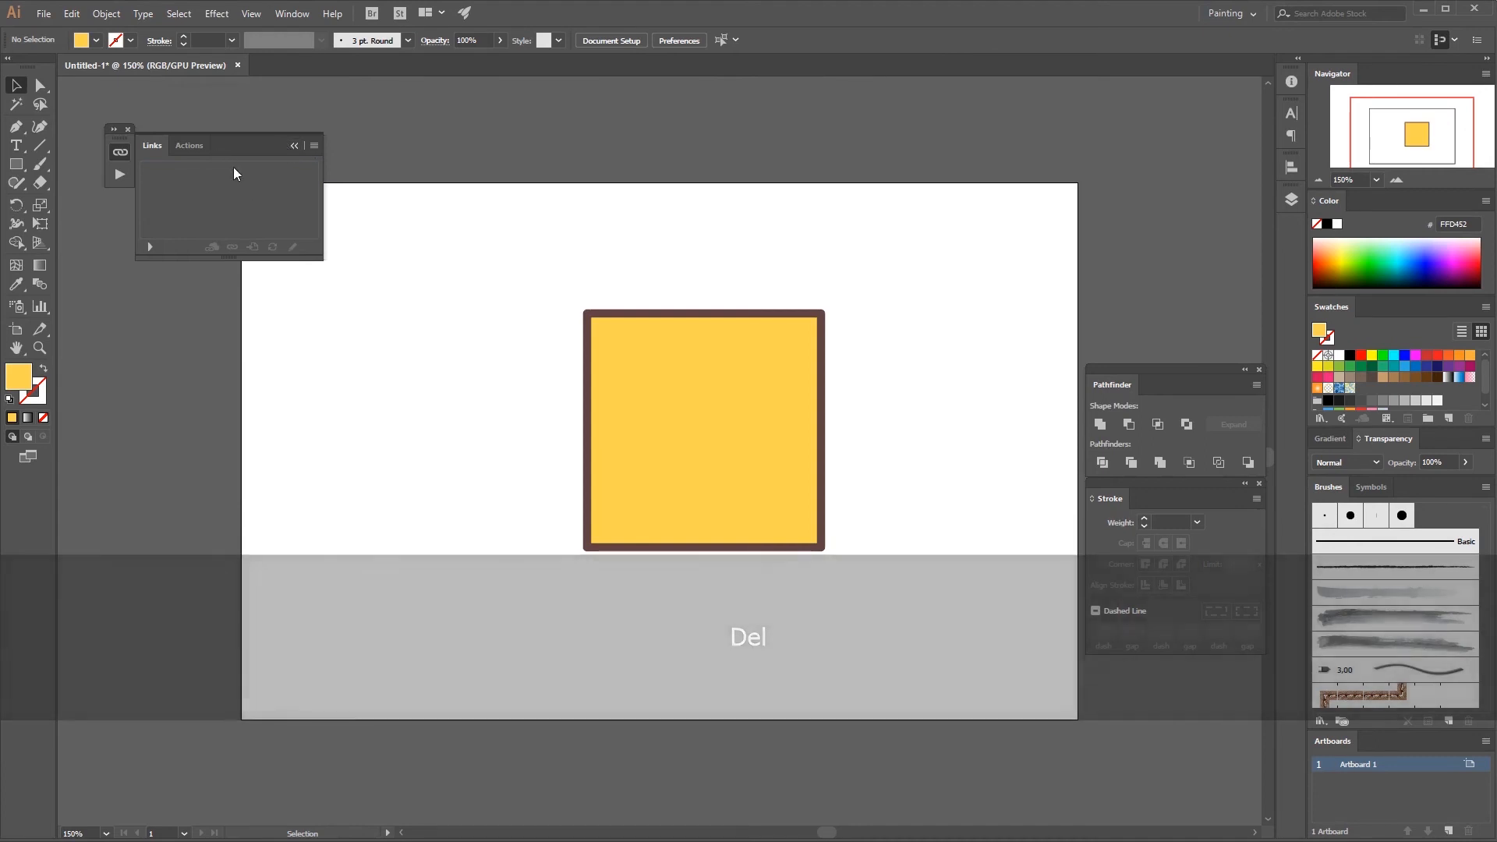
click(294, 145)
Create a new action named "square" in the Default Actions set and start recording it.
click(119, 173)
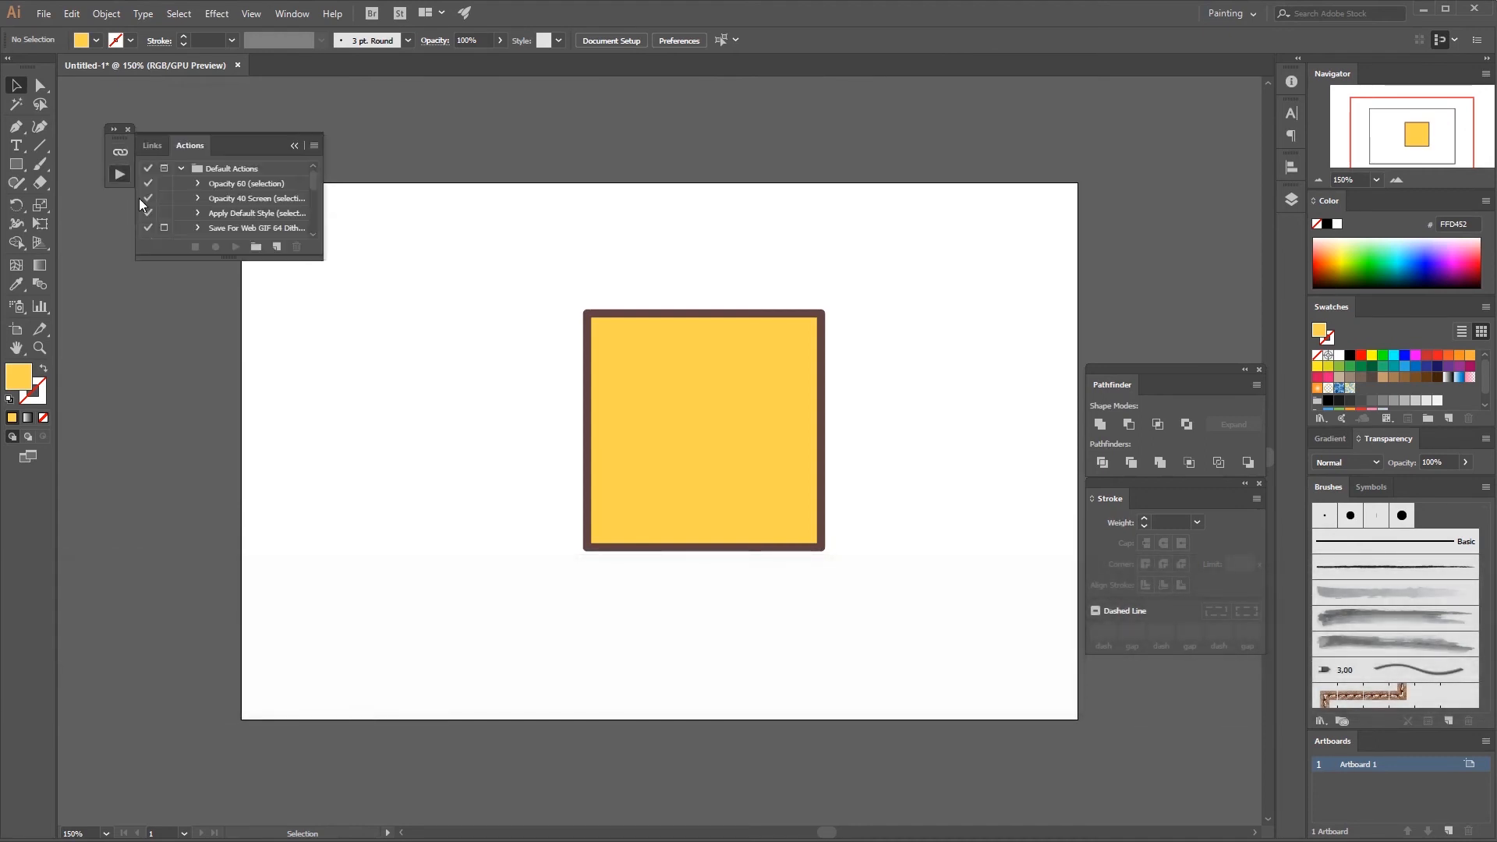
click(180, 169)
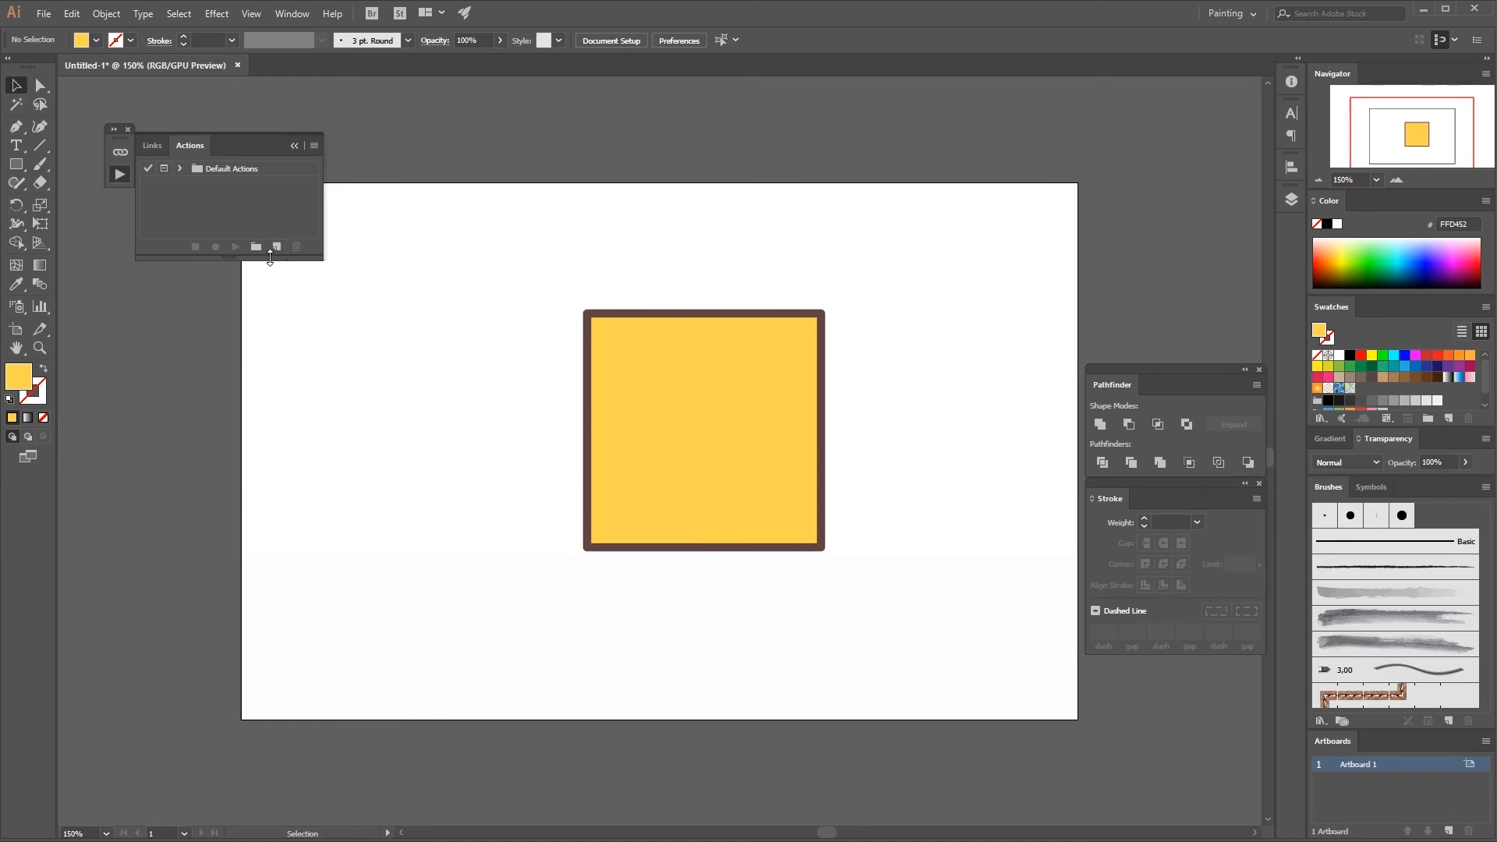
click(278, 247)
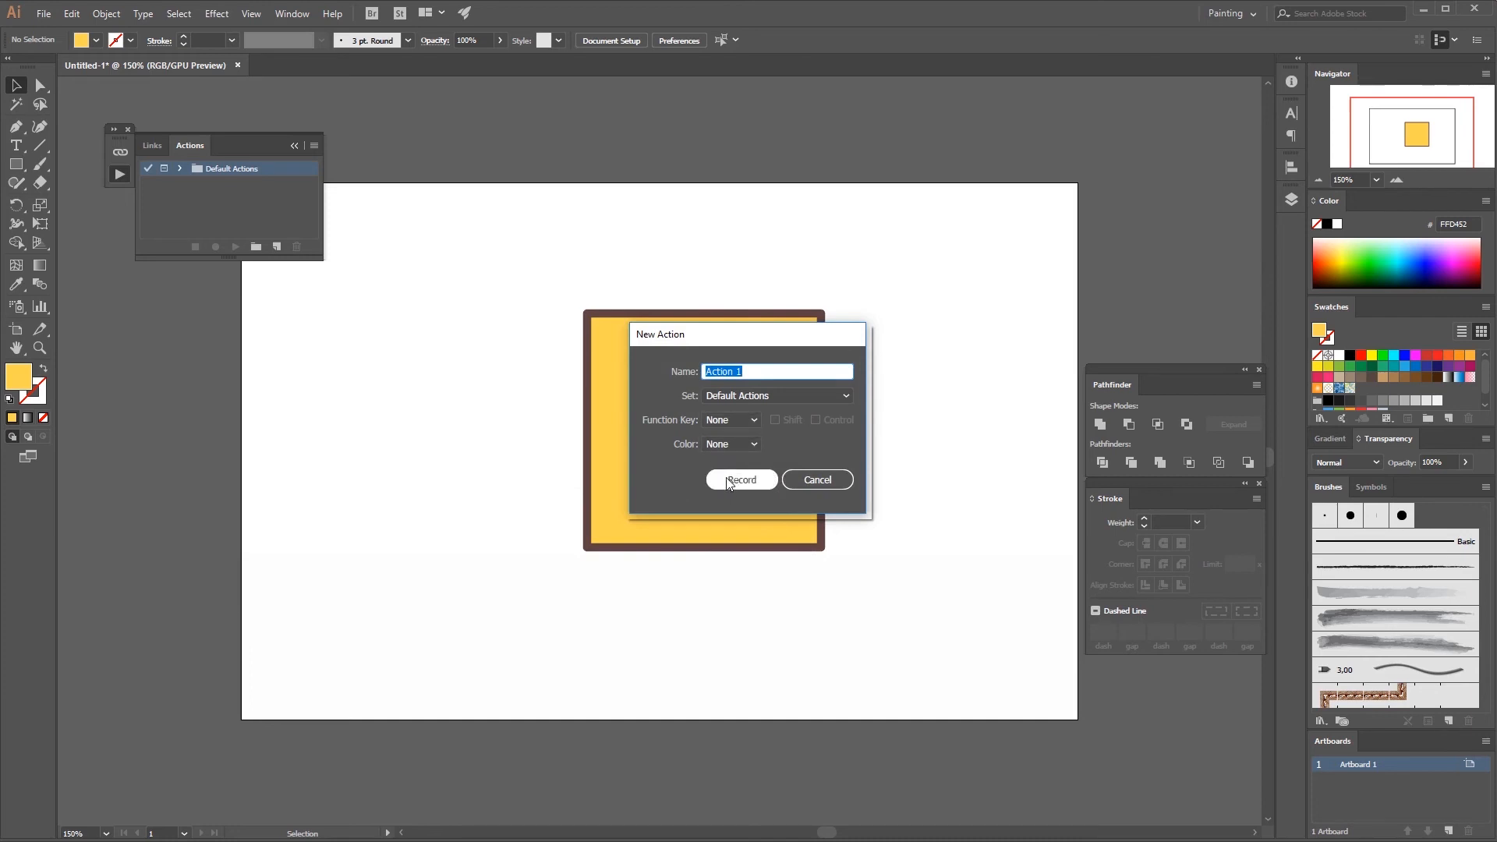
text(sq)
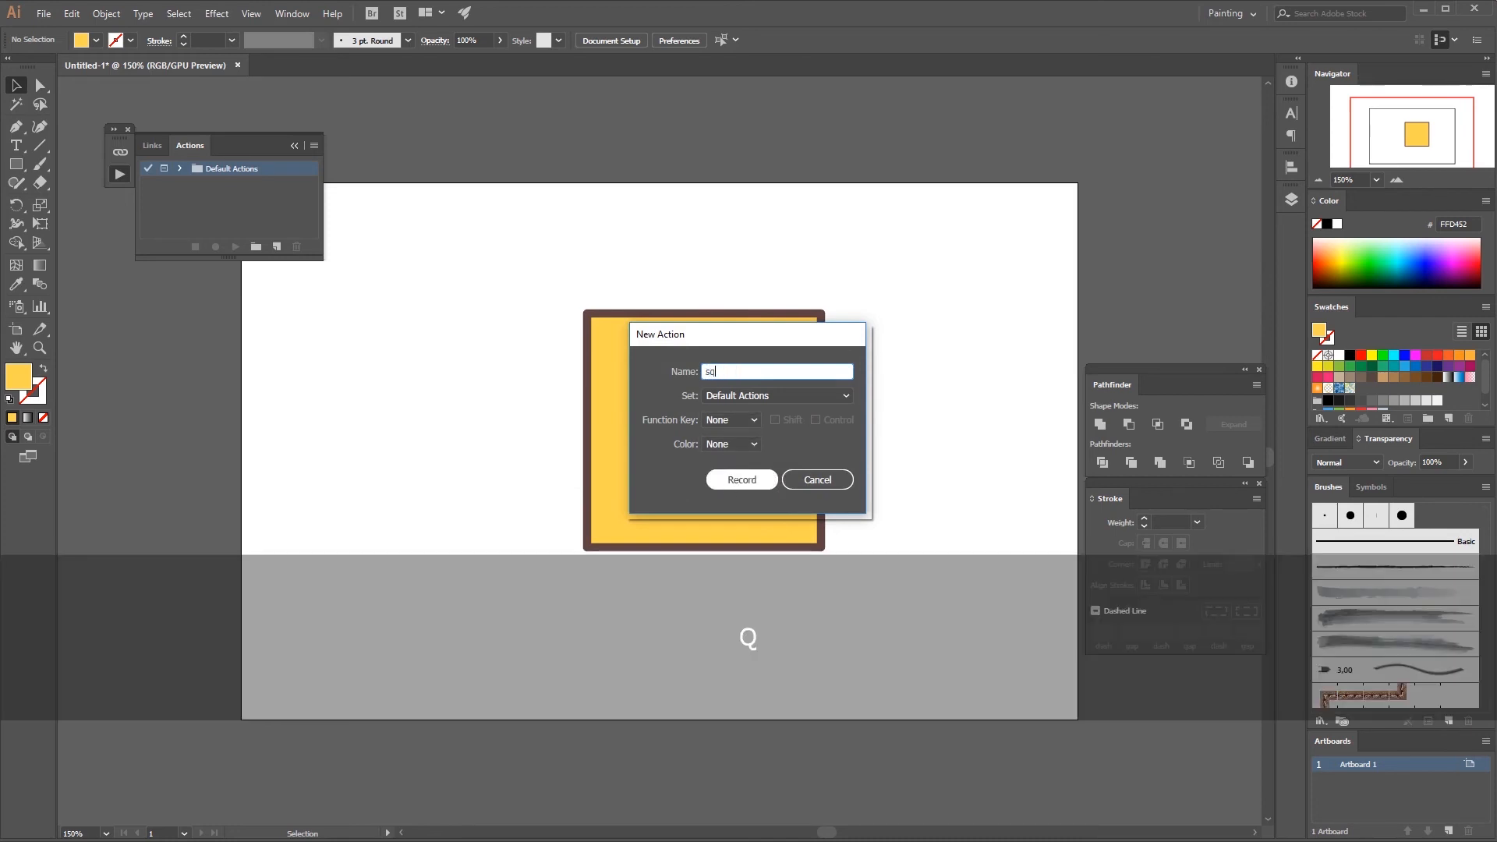
text(uare)
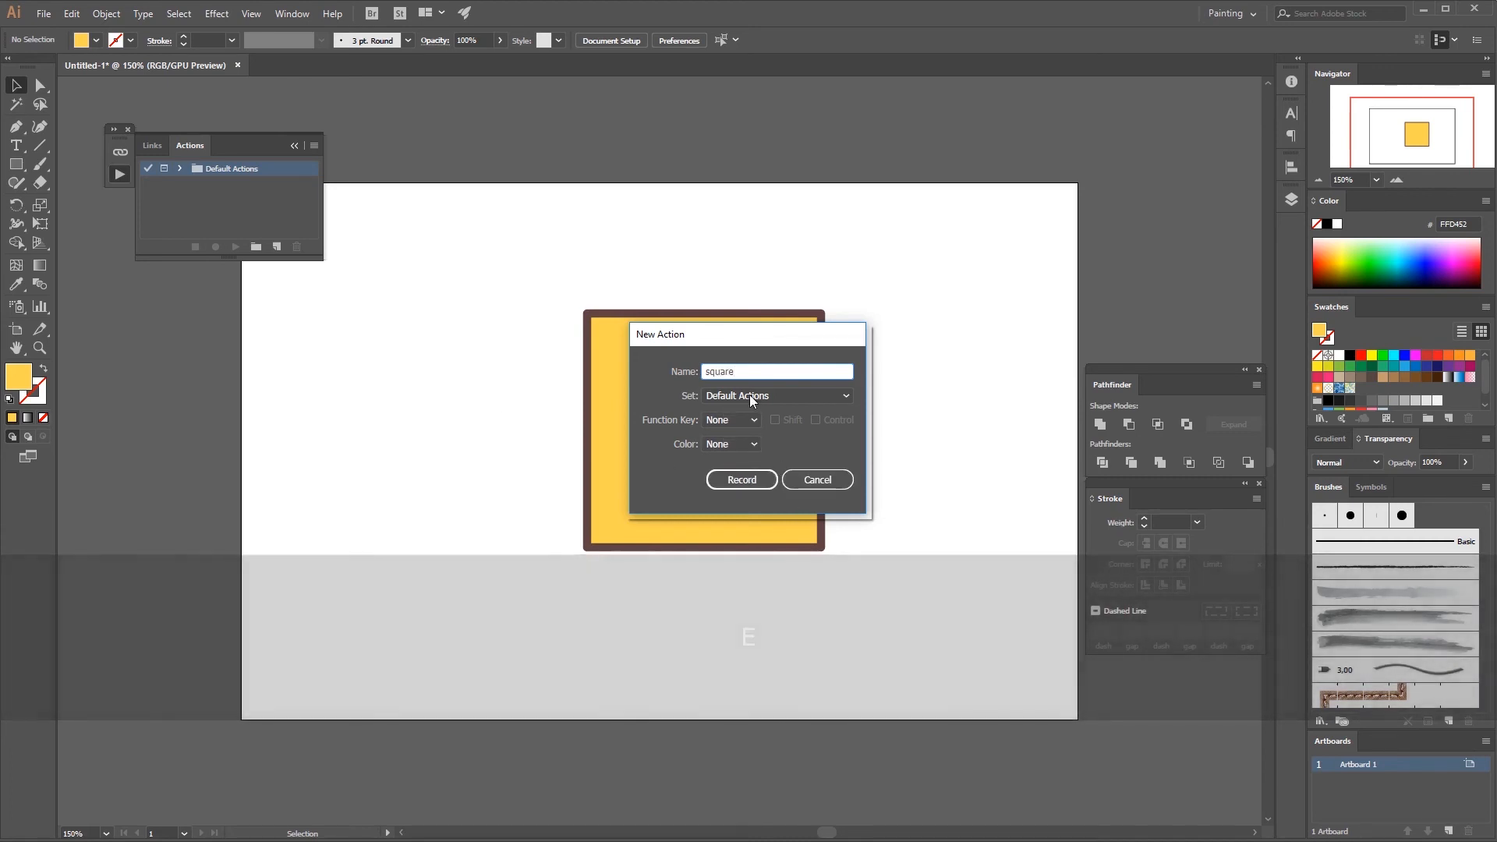
click(741, 480)
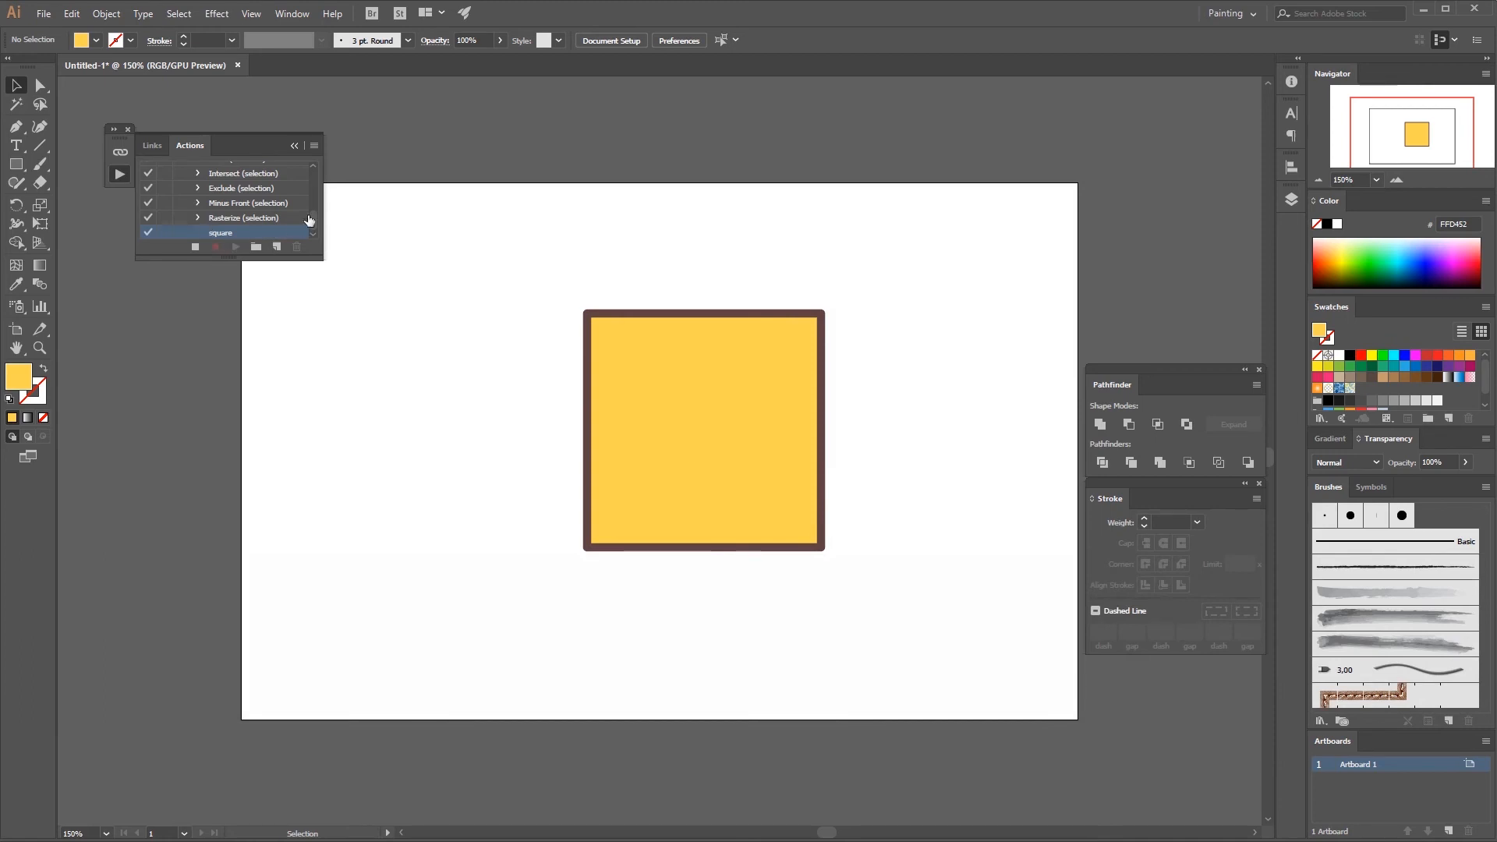
Record rotating the yellow square and raising its stroke weight to 15 pt in the "square" action, ending with the recording stopped.
drag(311, 221, 311, 231)
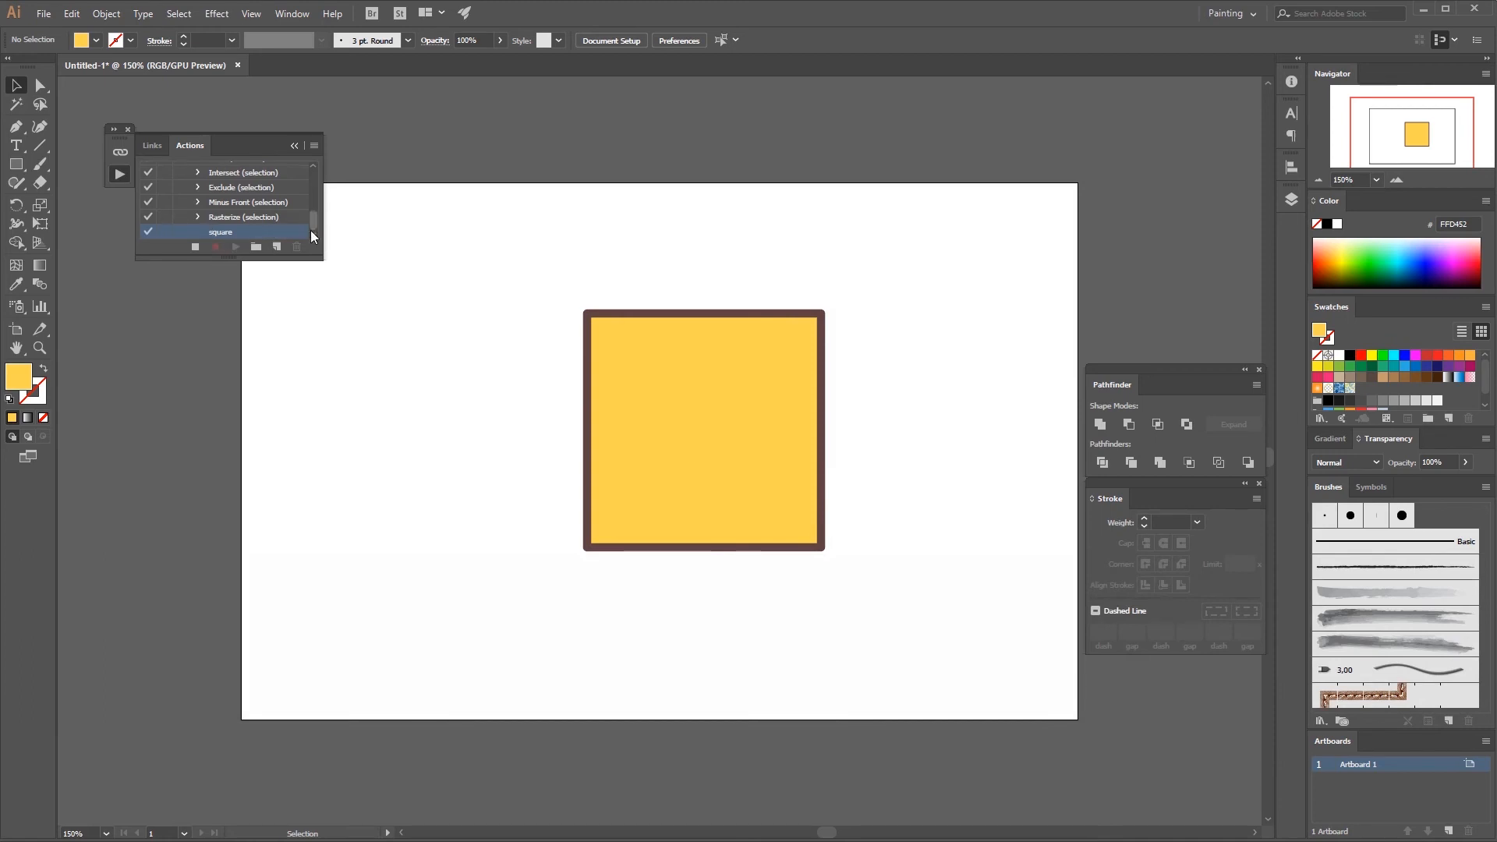
click(215, 248)
click(663, 443)
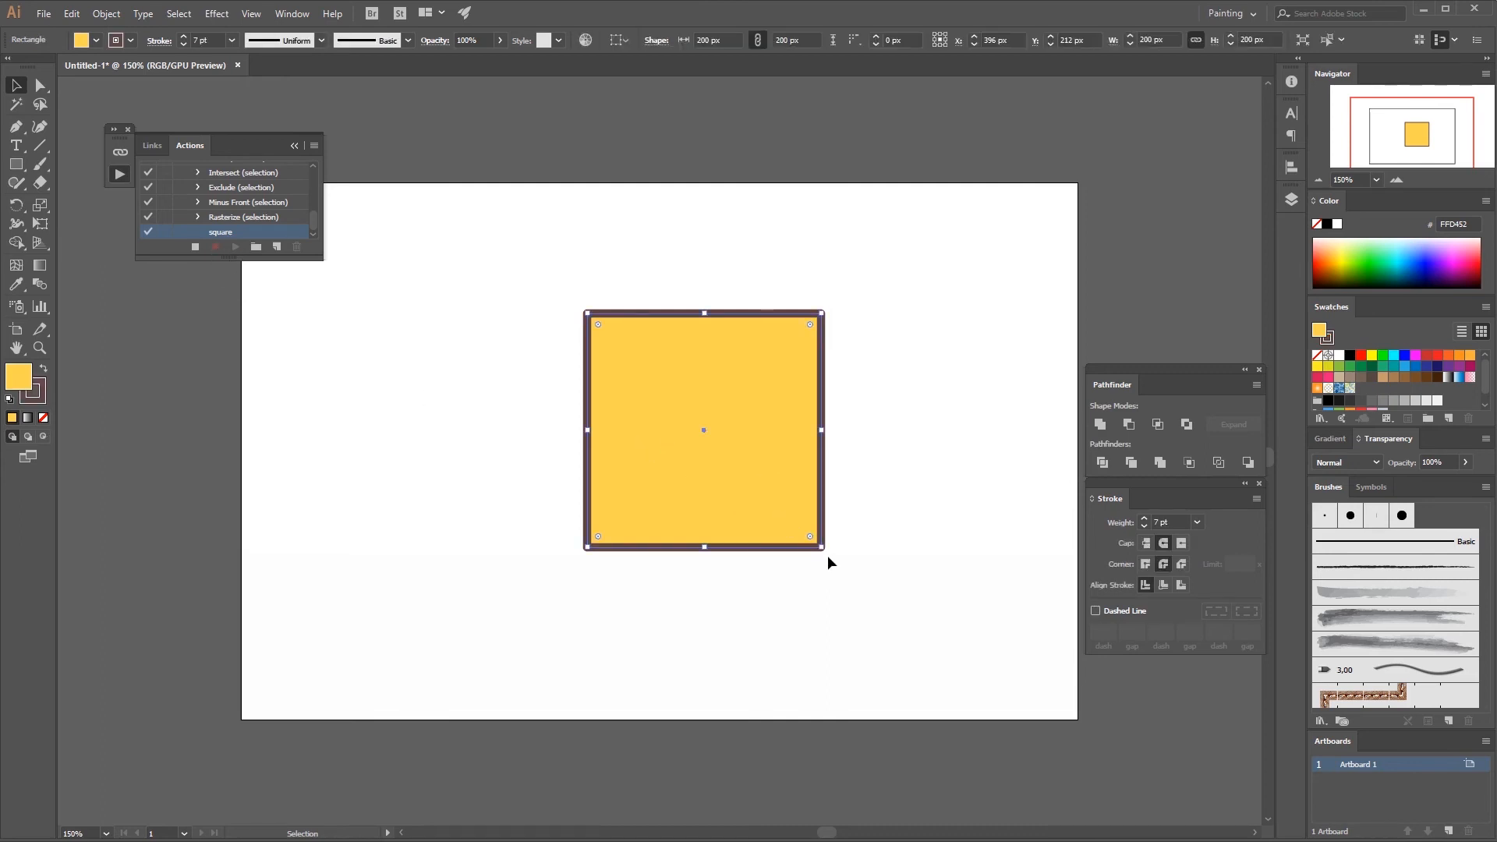
drag(829, 555, 663, 663)
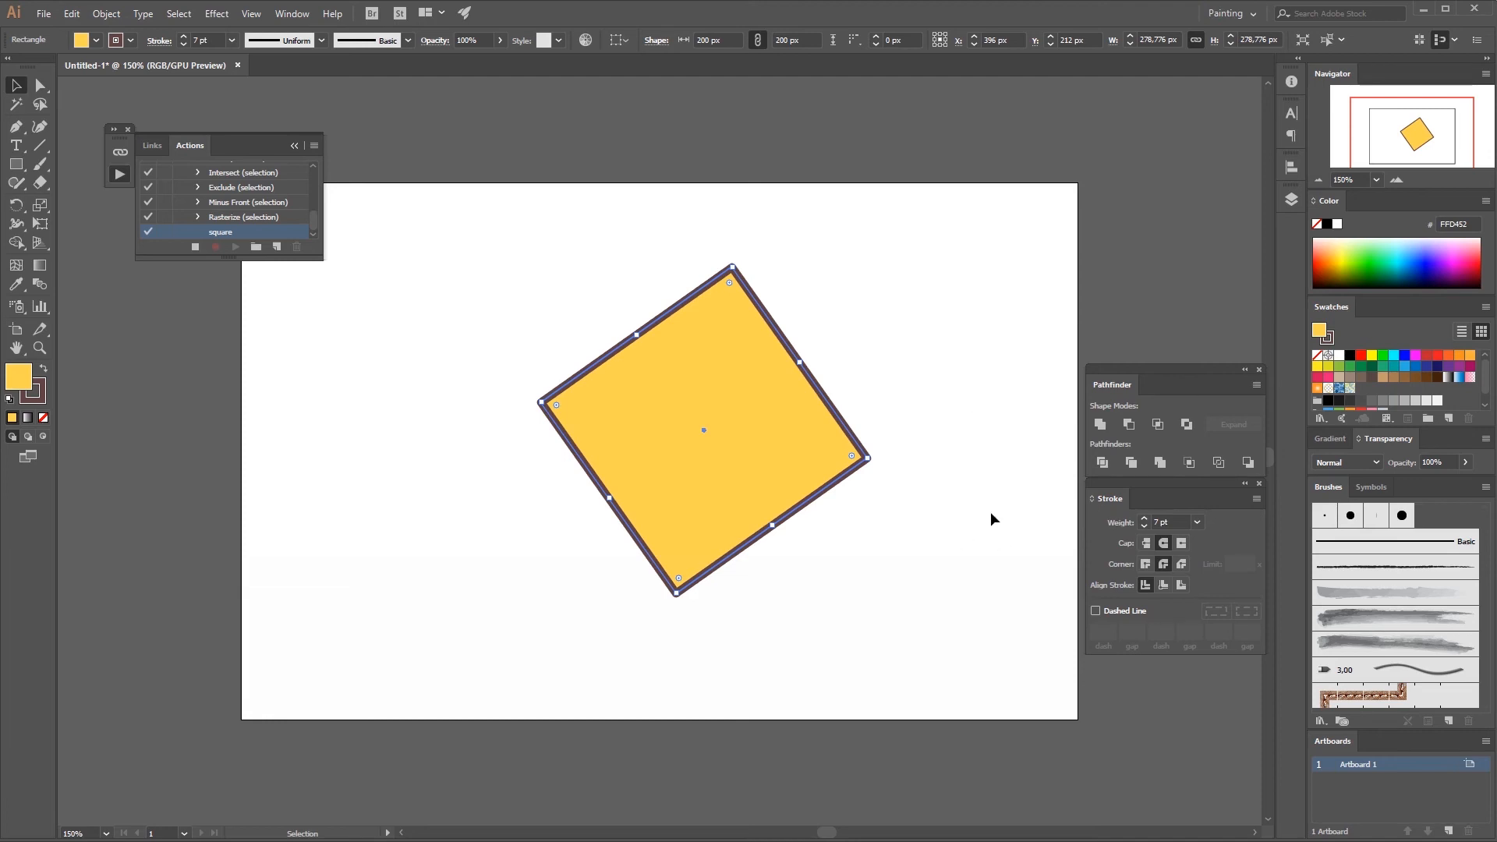
click(1144, 519)
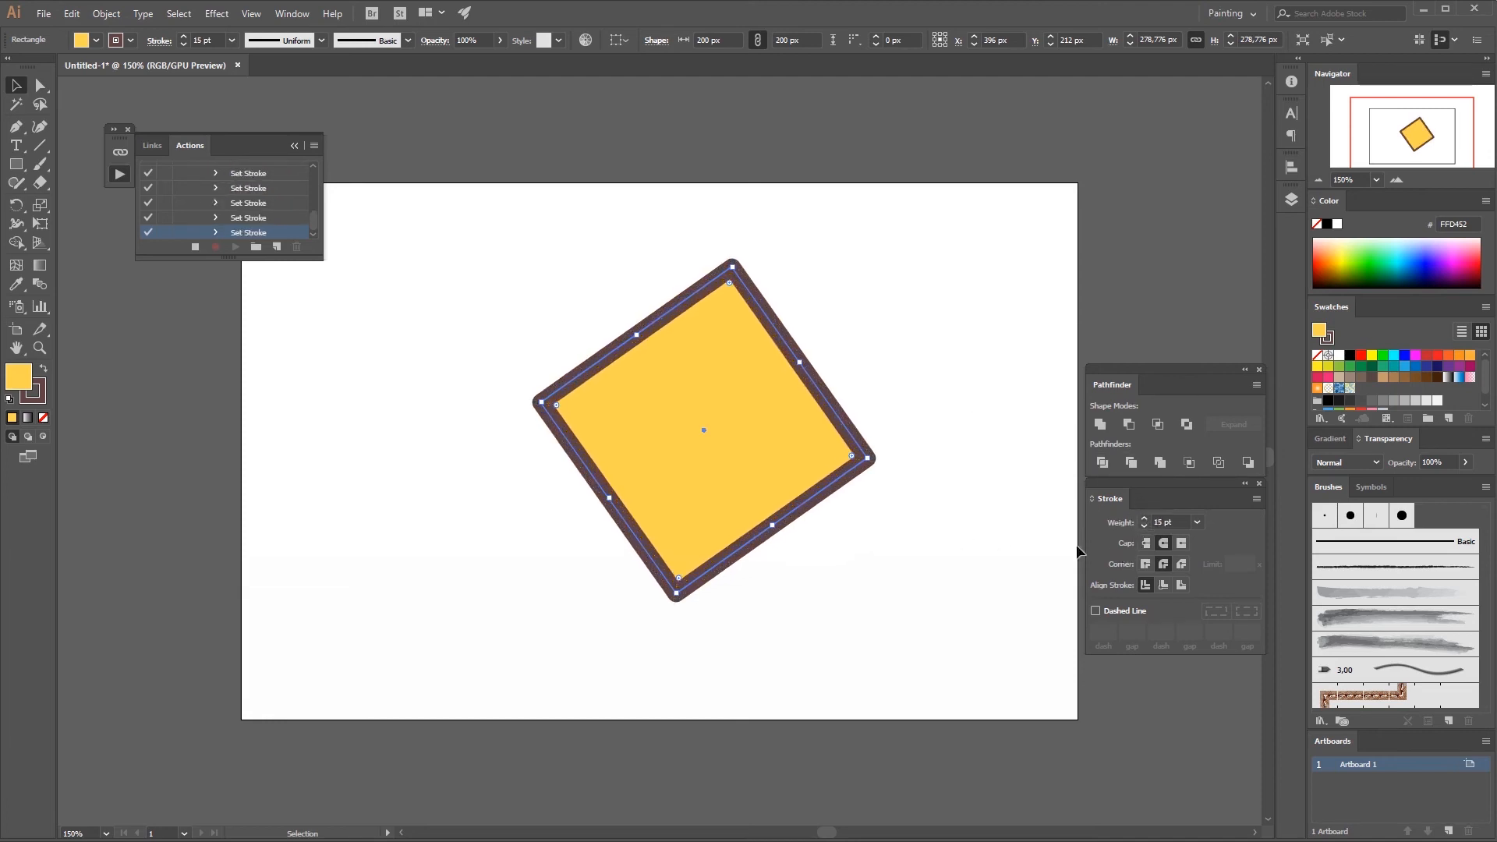
click(195, 247)
Shift the rotated square toward the artboard's left side and draw a second square of about 109 px beside it.
click(426, 432)
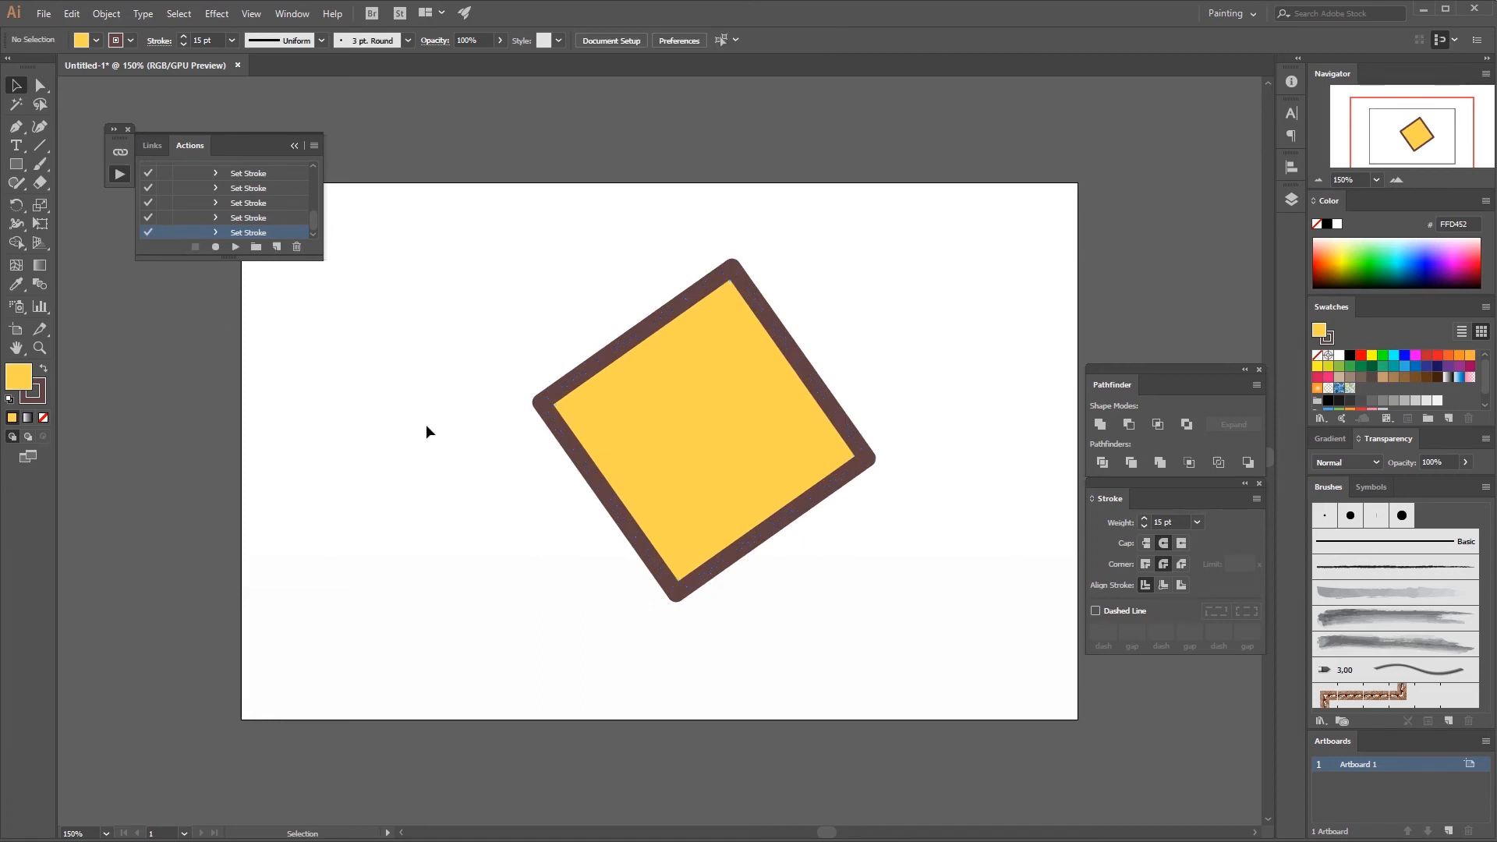
drag(705, 502, 503, 437)
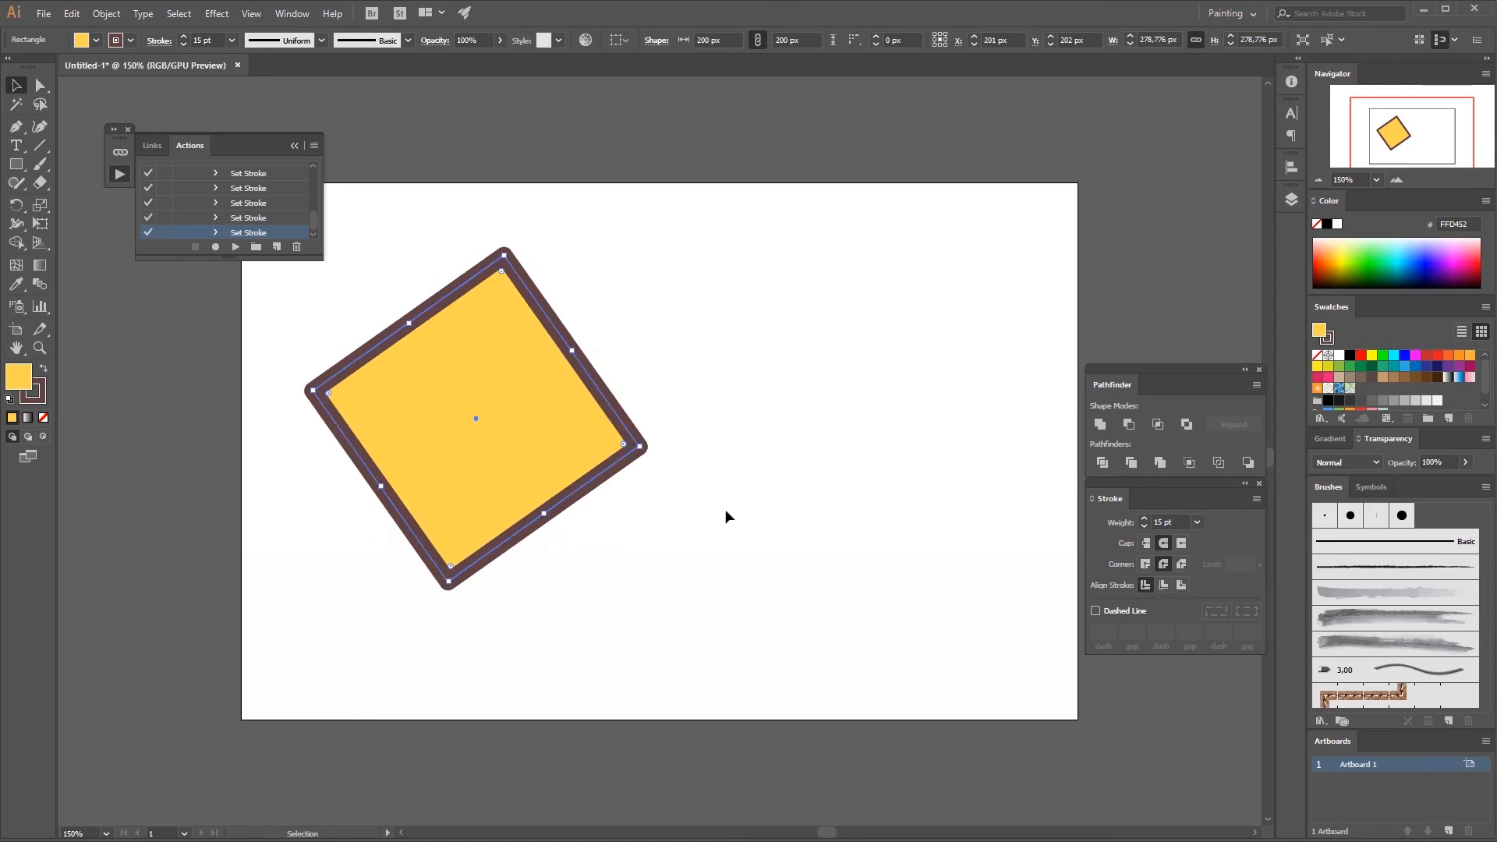
click(722, 511)
key(m)
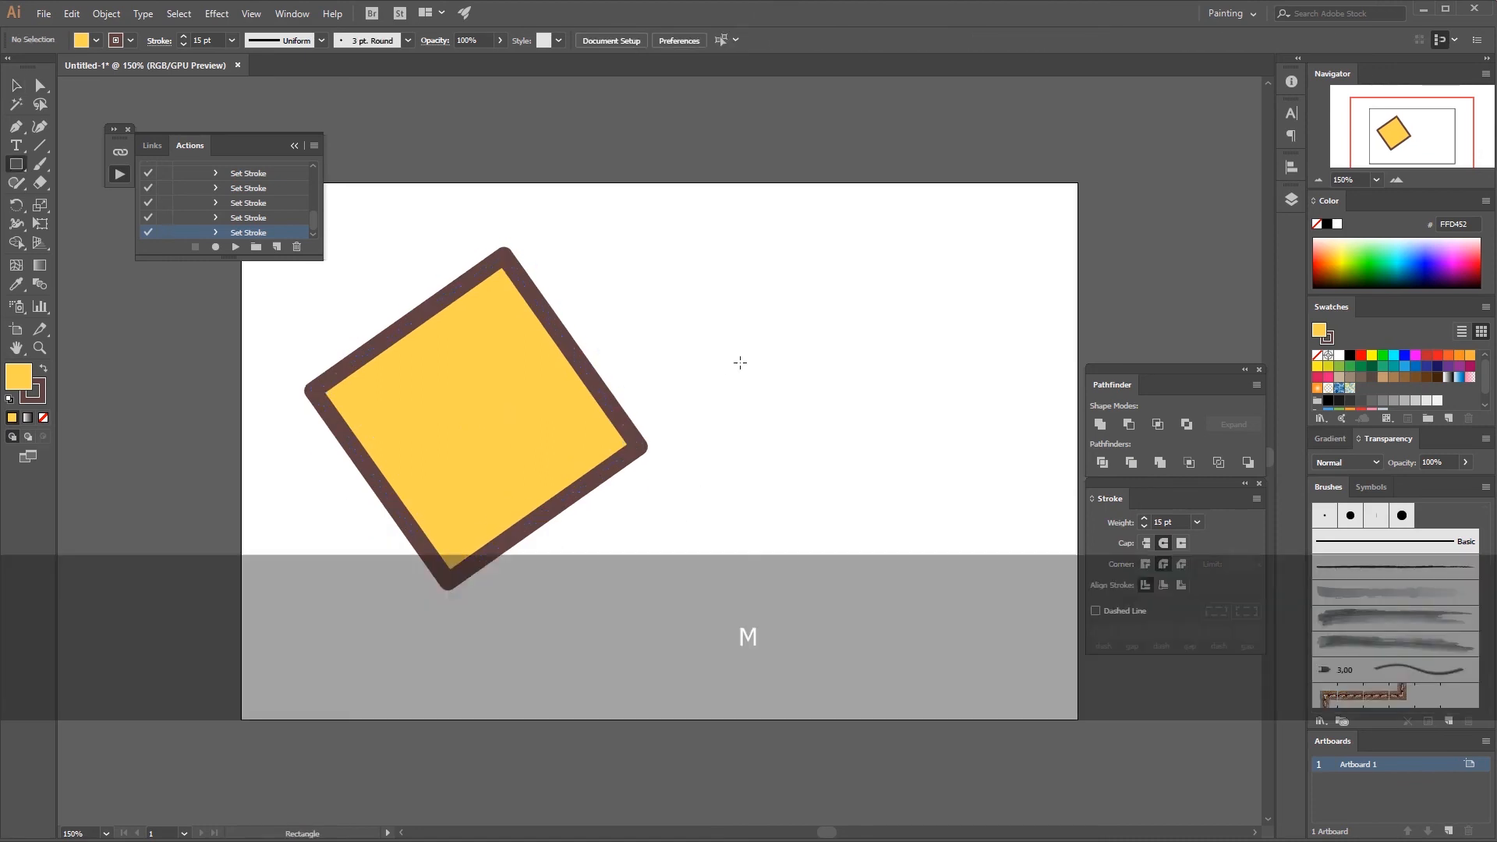
drag(739, 361, 825, 485)
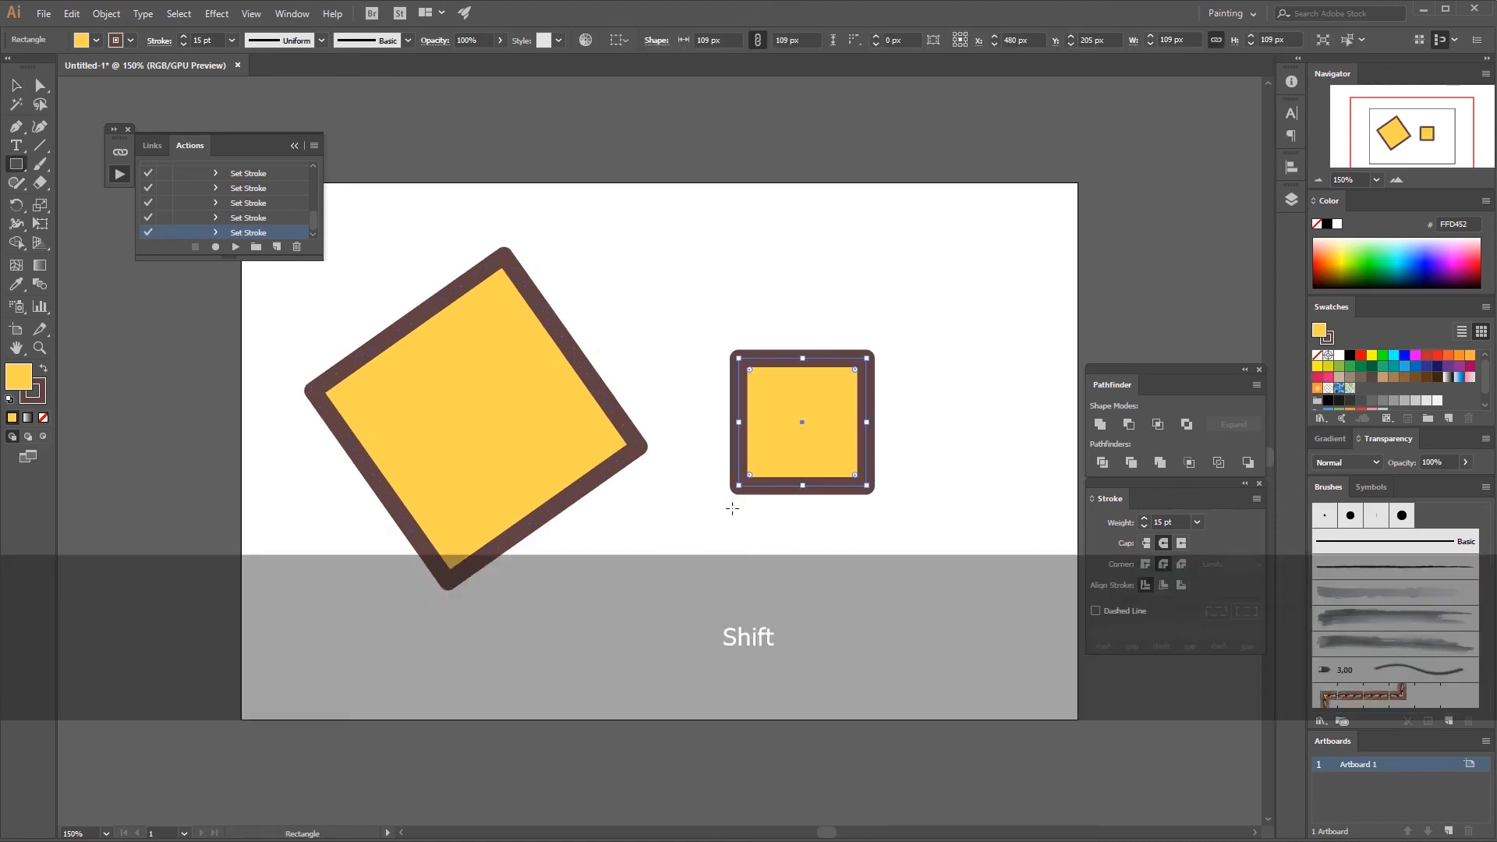
Reduce the small square's stroke weight to 3 pt and deselect it.
key(v)
click(1144, 528)
click(1144, 528)
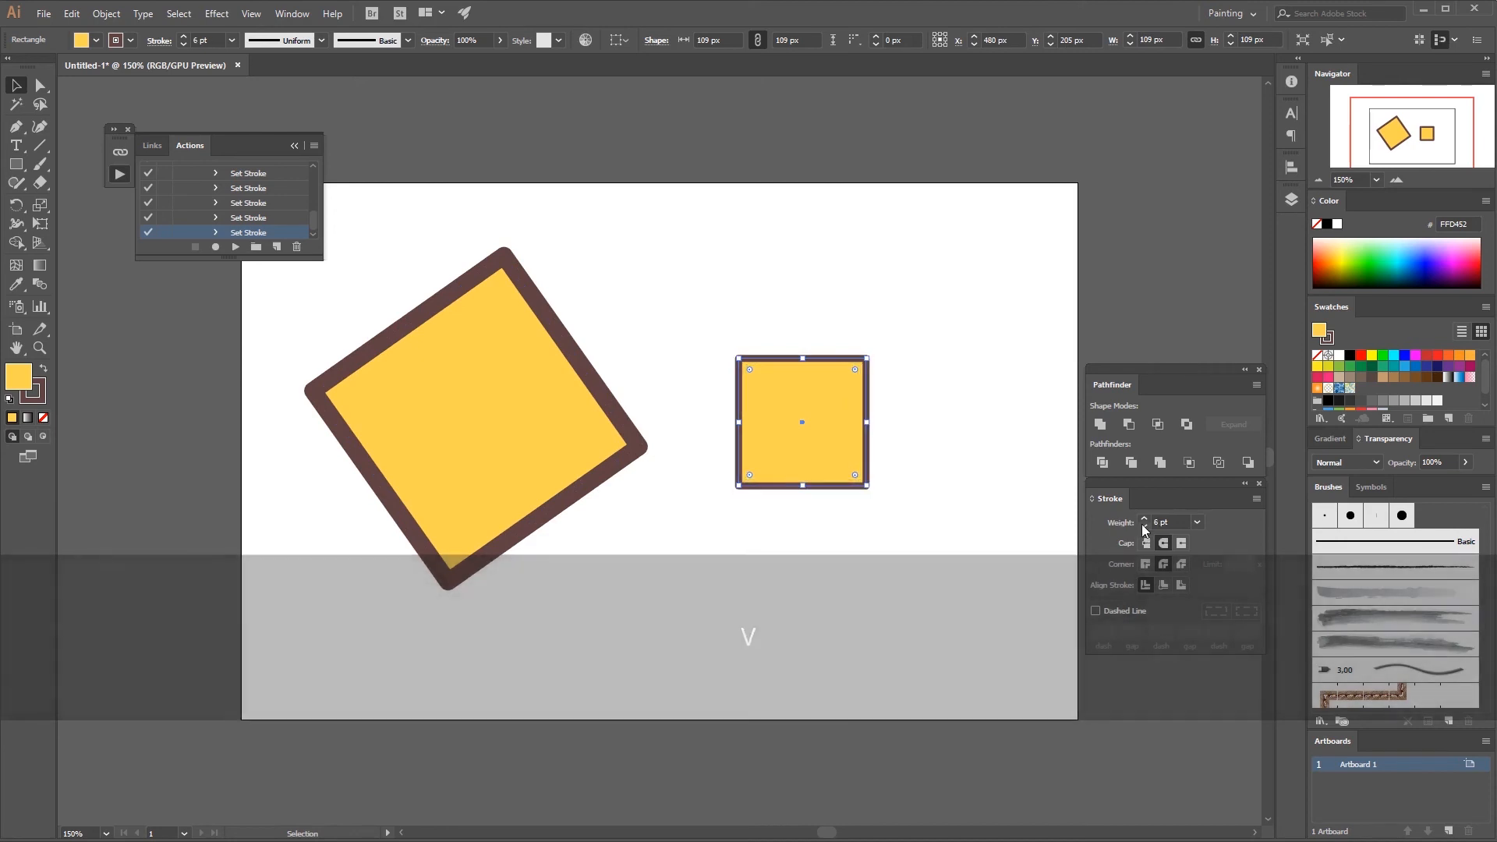
click(1144, 528)
click(1145, 528)
click(1144, 528)
click(915, 549)
Play the recorded action on the small square and shift the large rotated square to about X 176 px, Y 185 px.
click(817, 433)
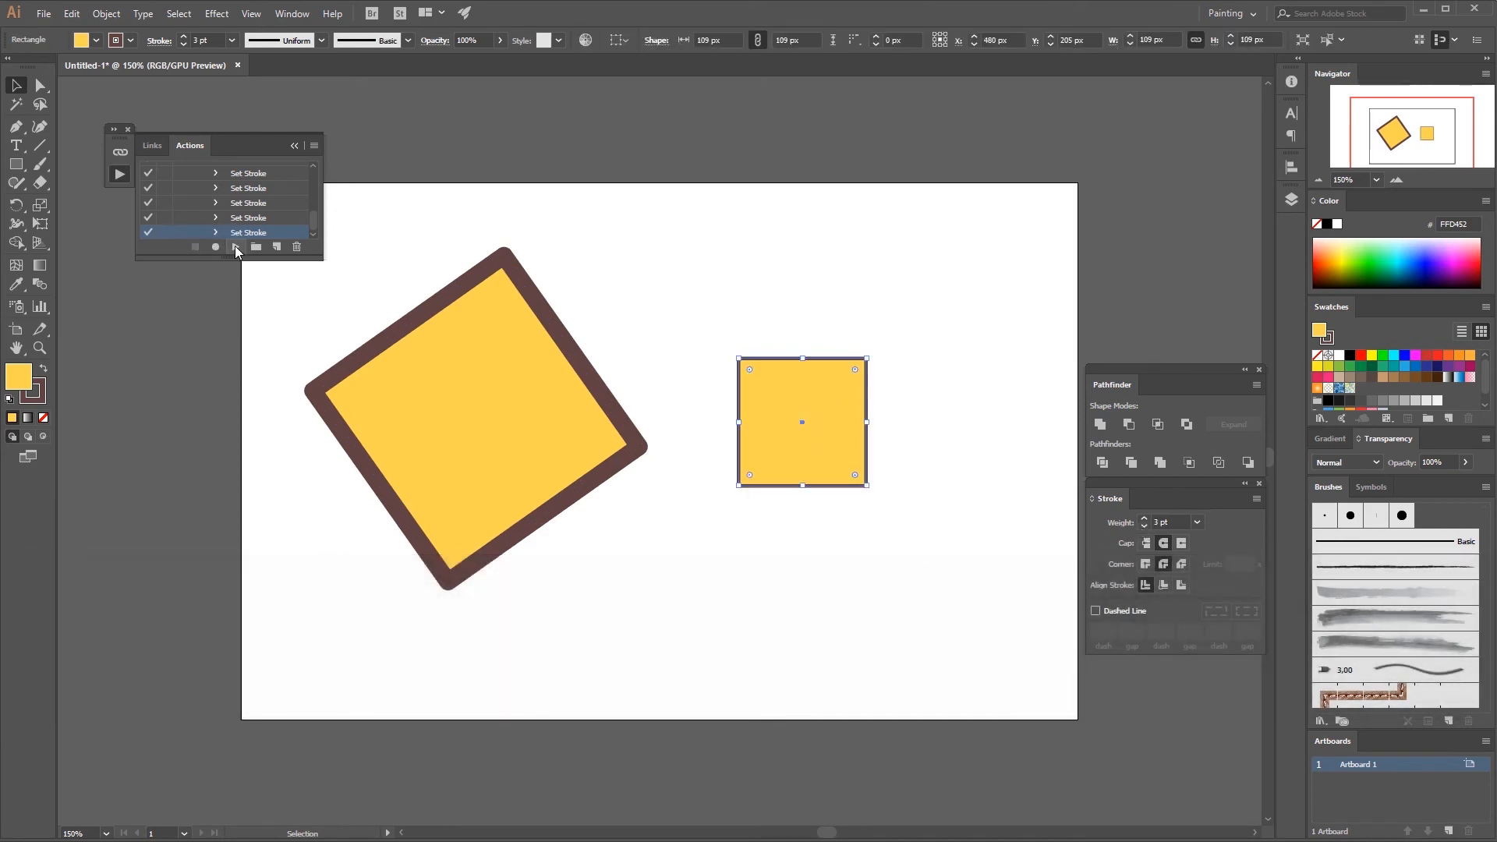
click(235, 247)
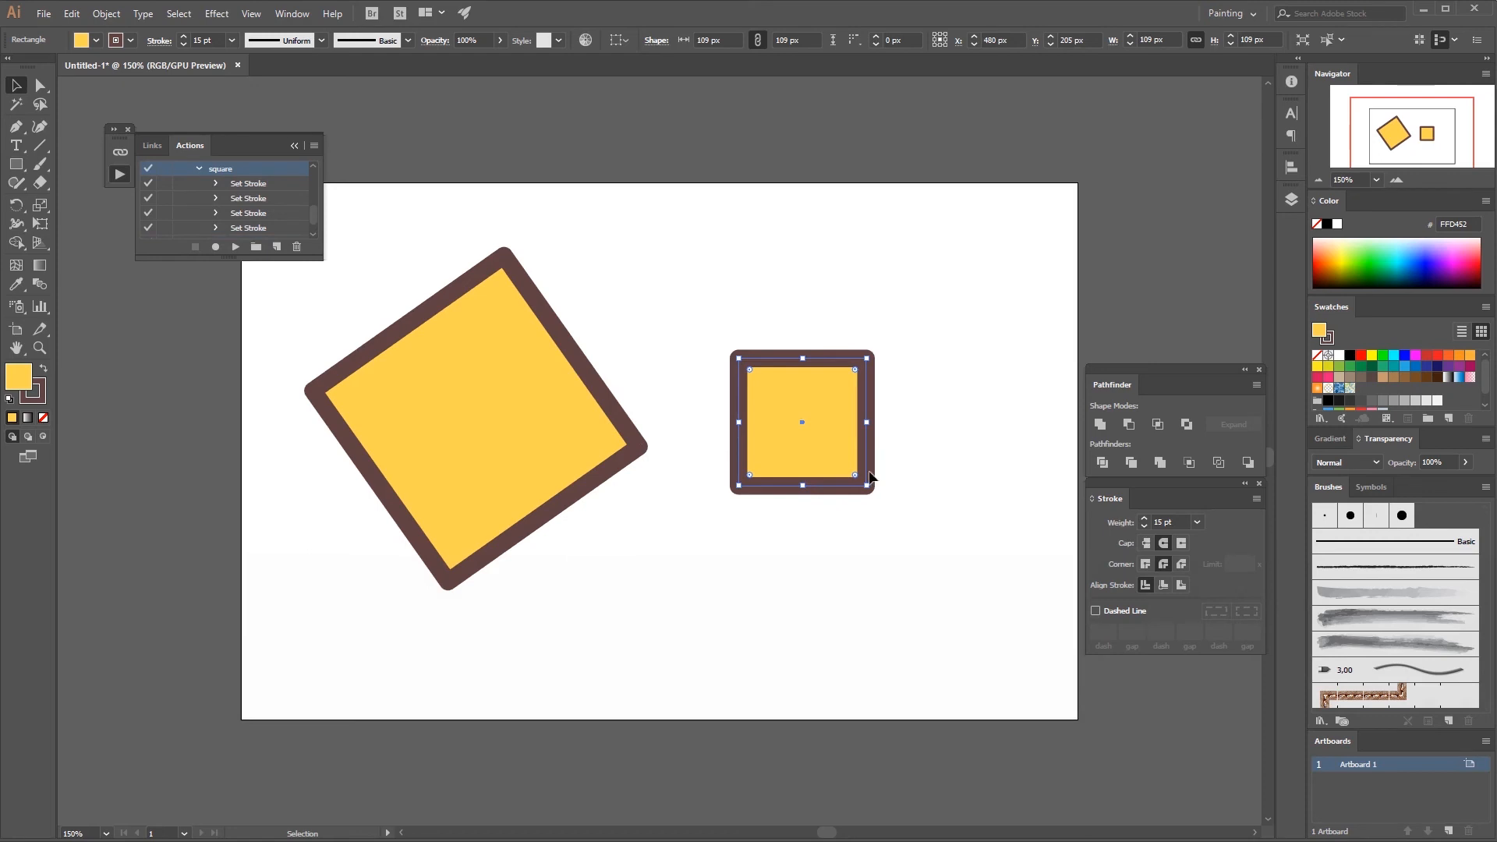
click(710, 510)
click(772, 479)
drag(522, 460, 491, 436)
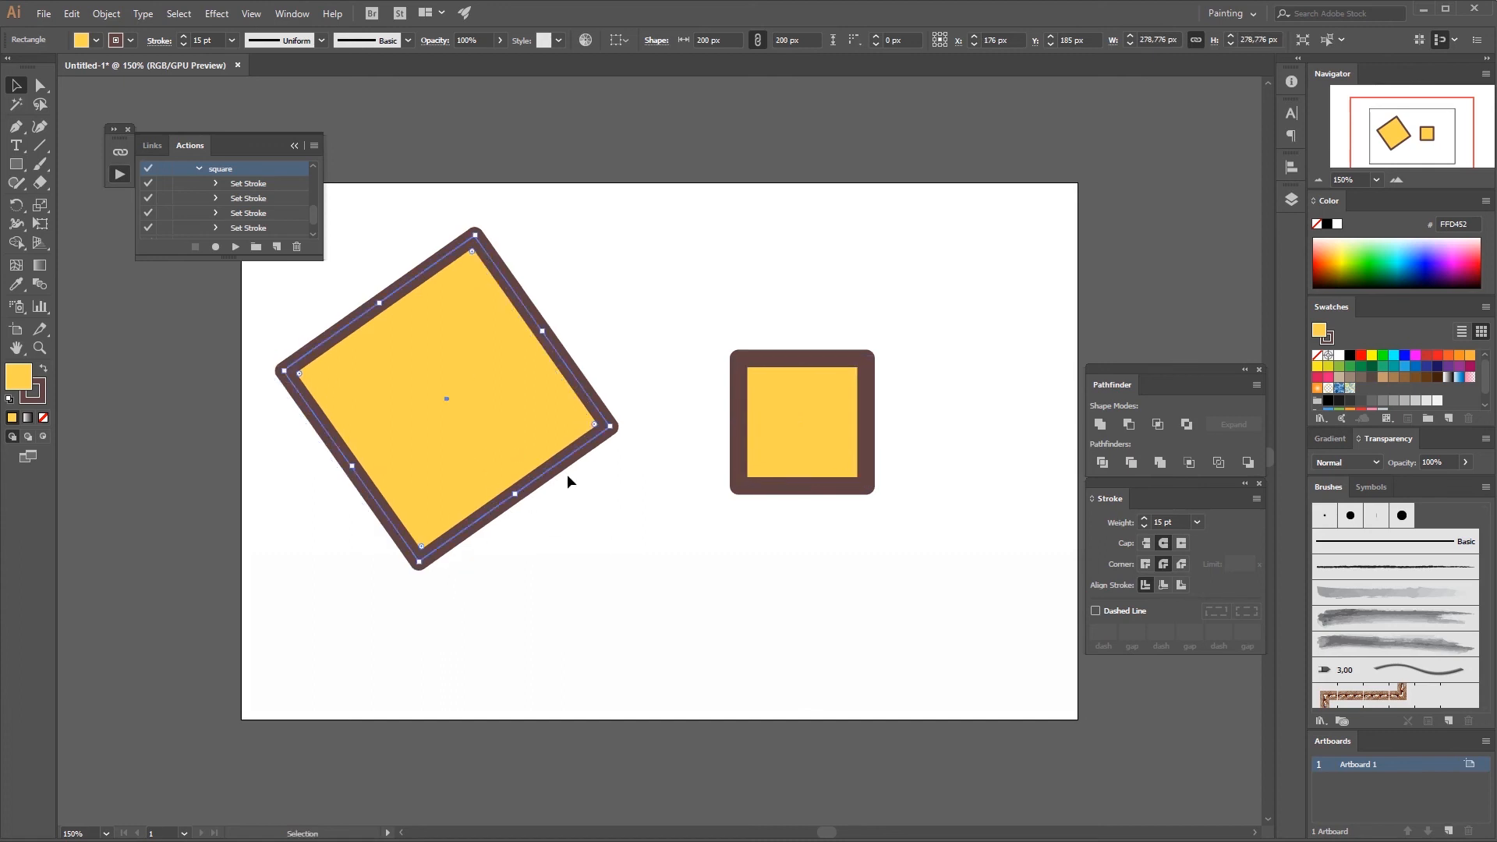
Resume recording at the end of the "square" action and add rotations that turn the small square into a 45° diamond.
click(811, 449)
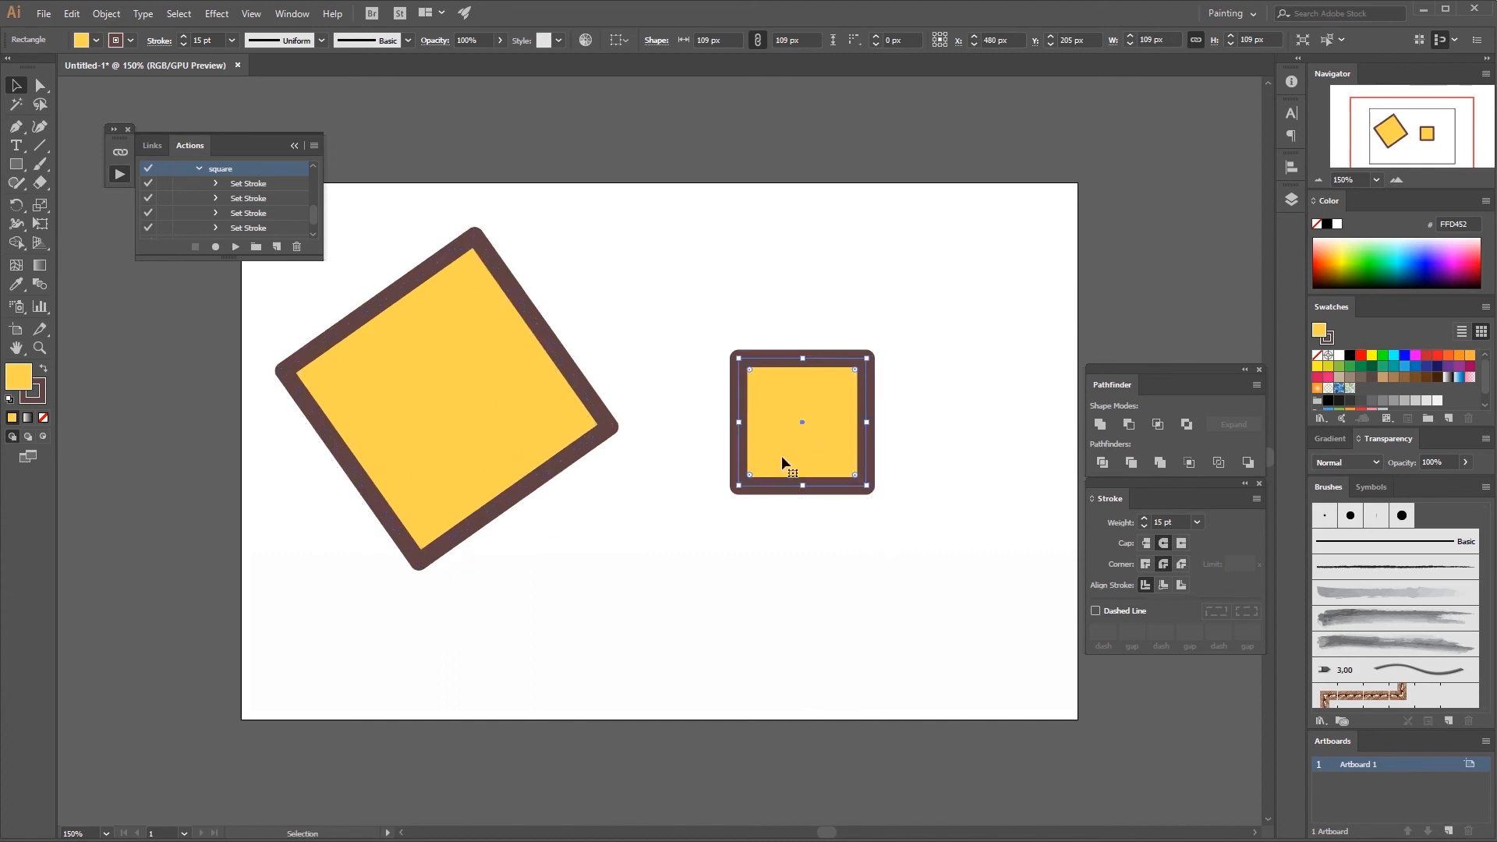
click(308, 227)
scroll(311, 213, down, 1)
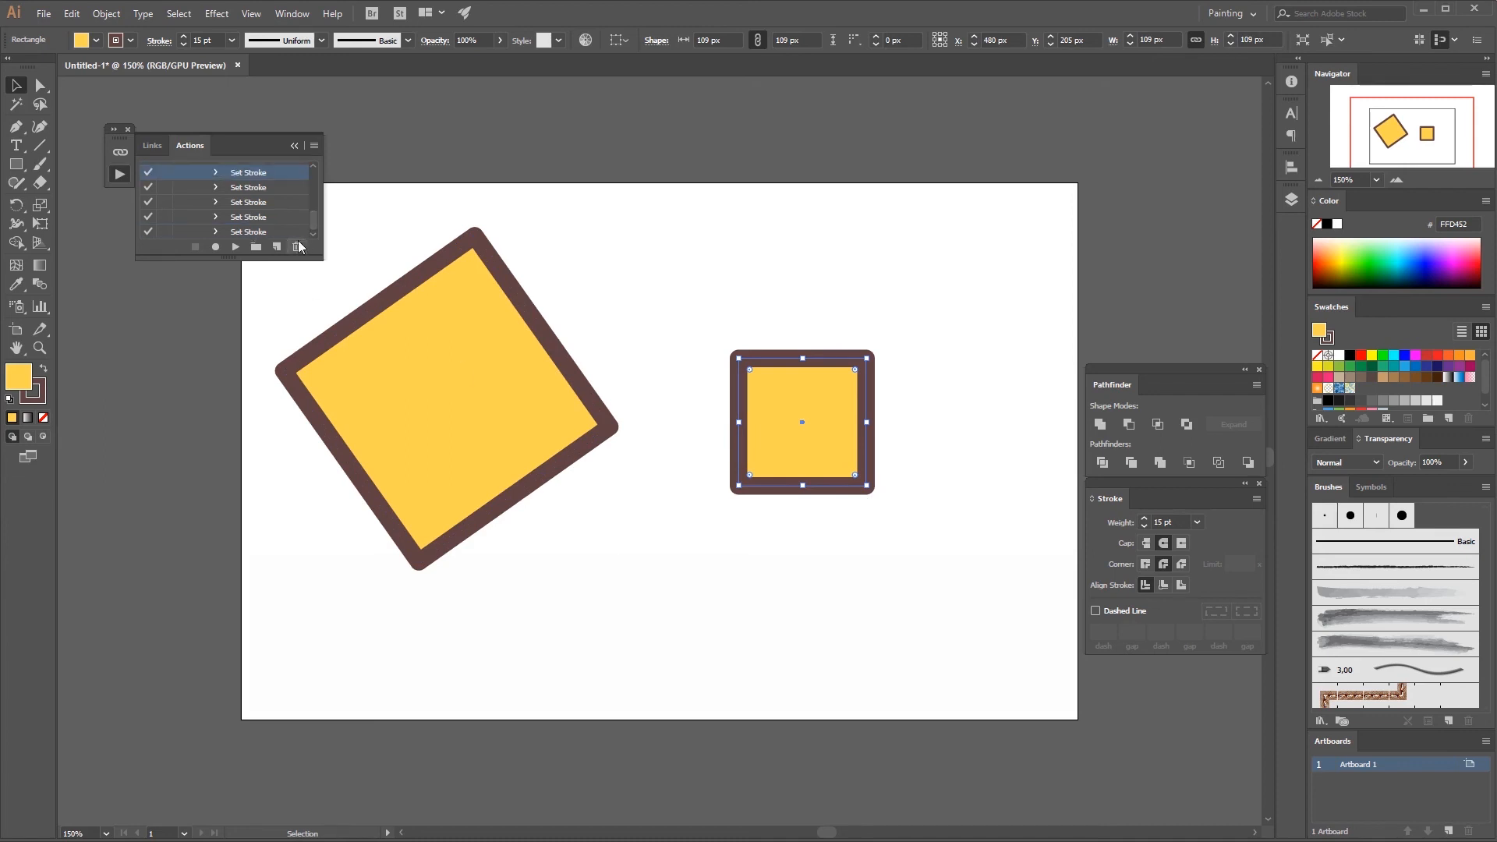
click(215, 247)
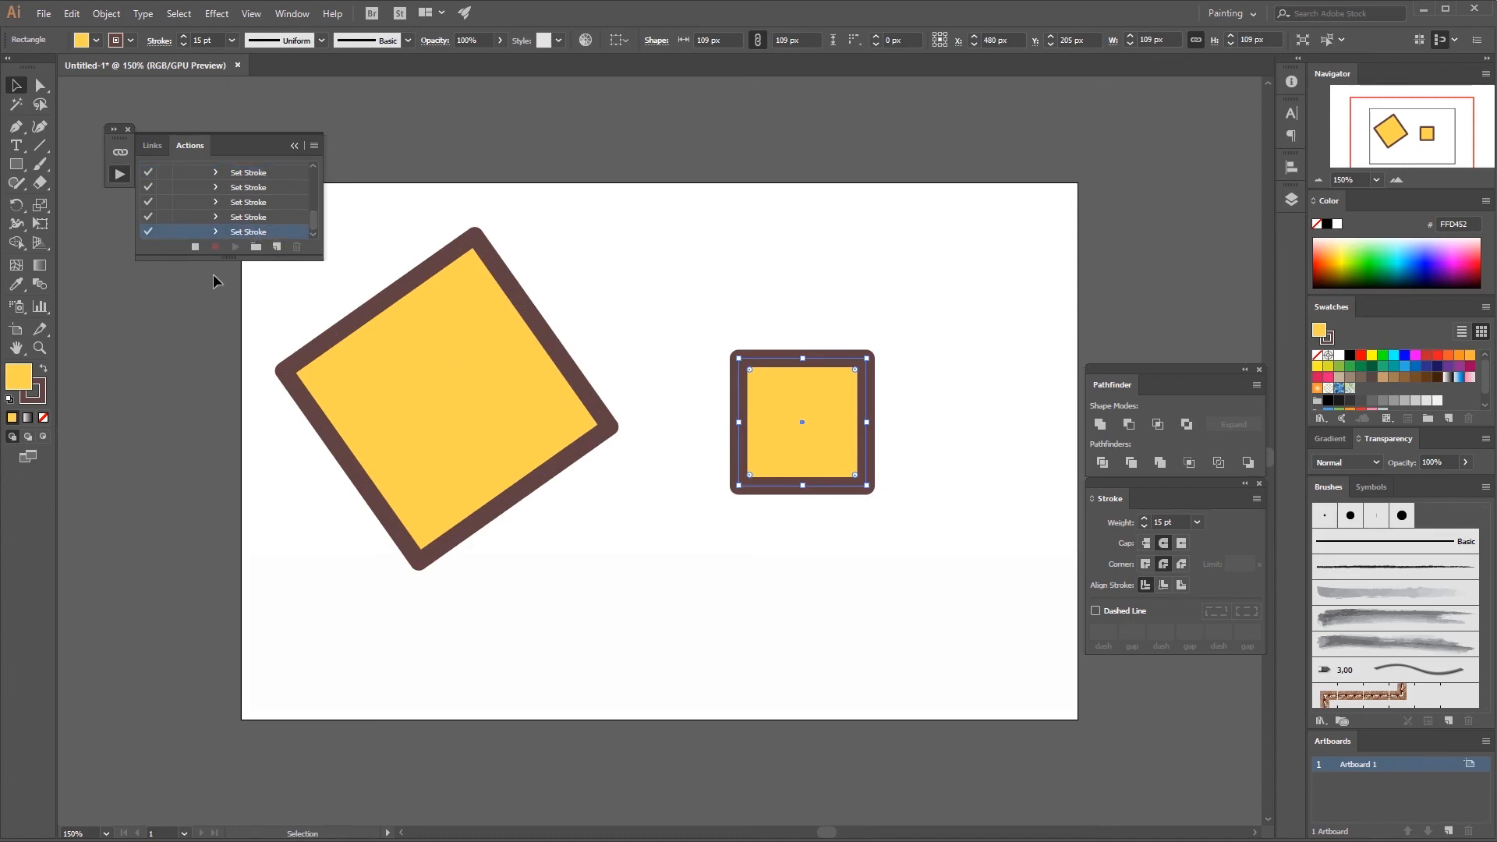
double_click(16, 204)
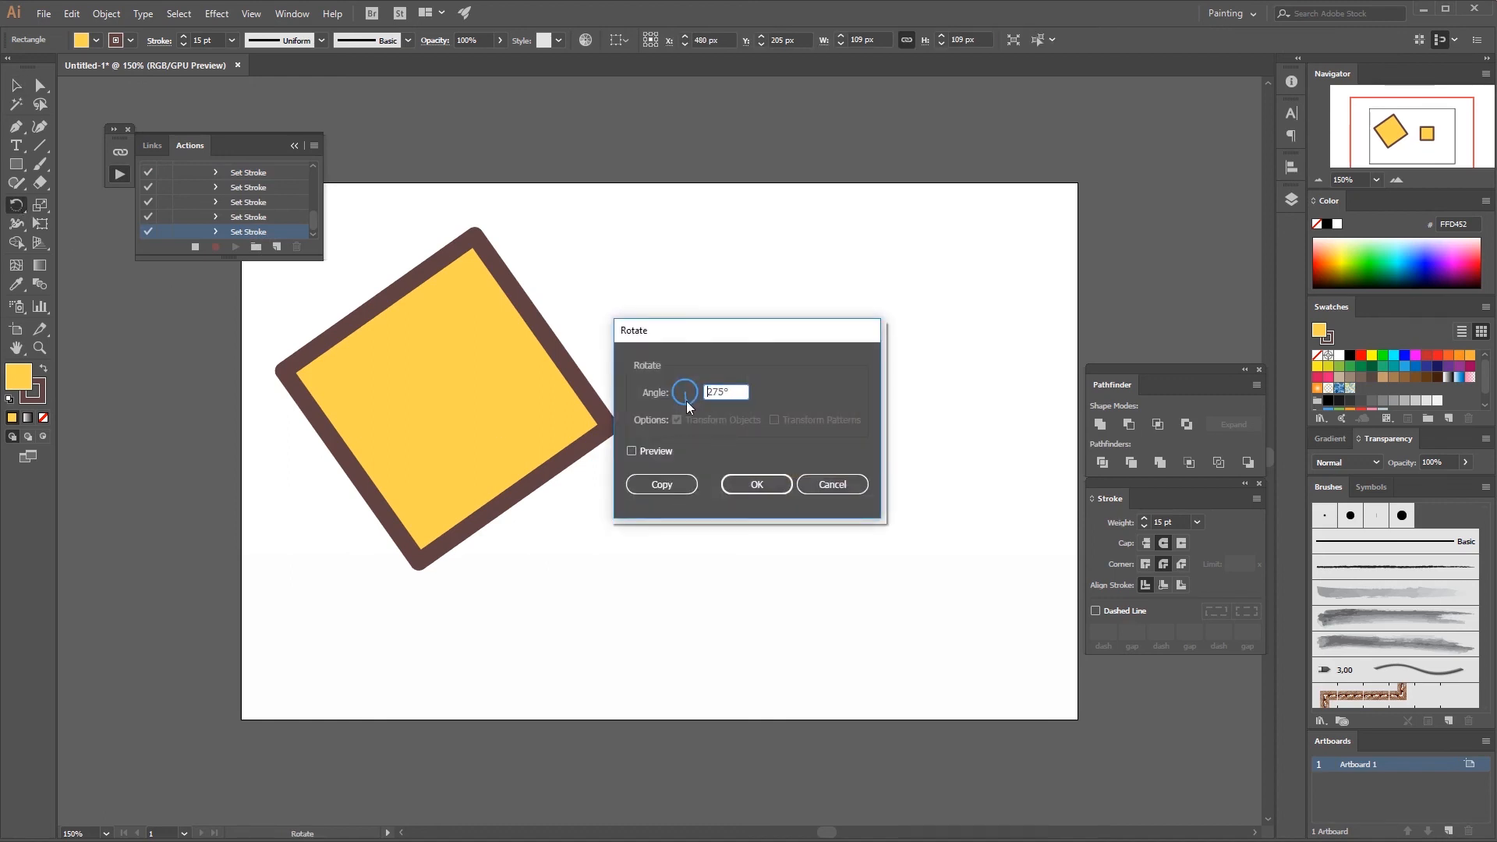
click(755, 484)
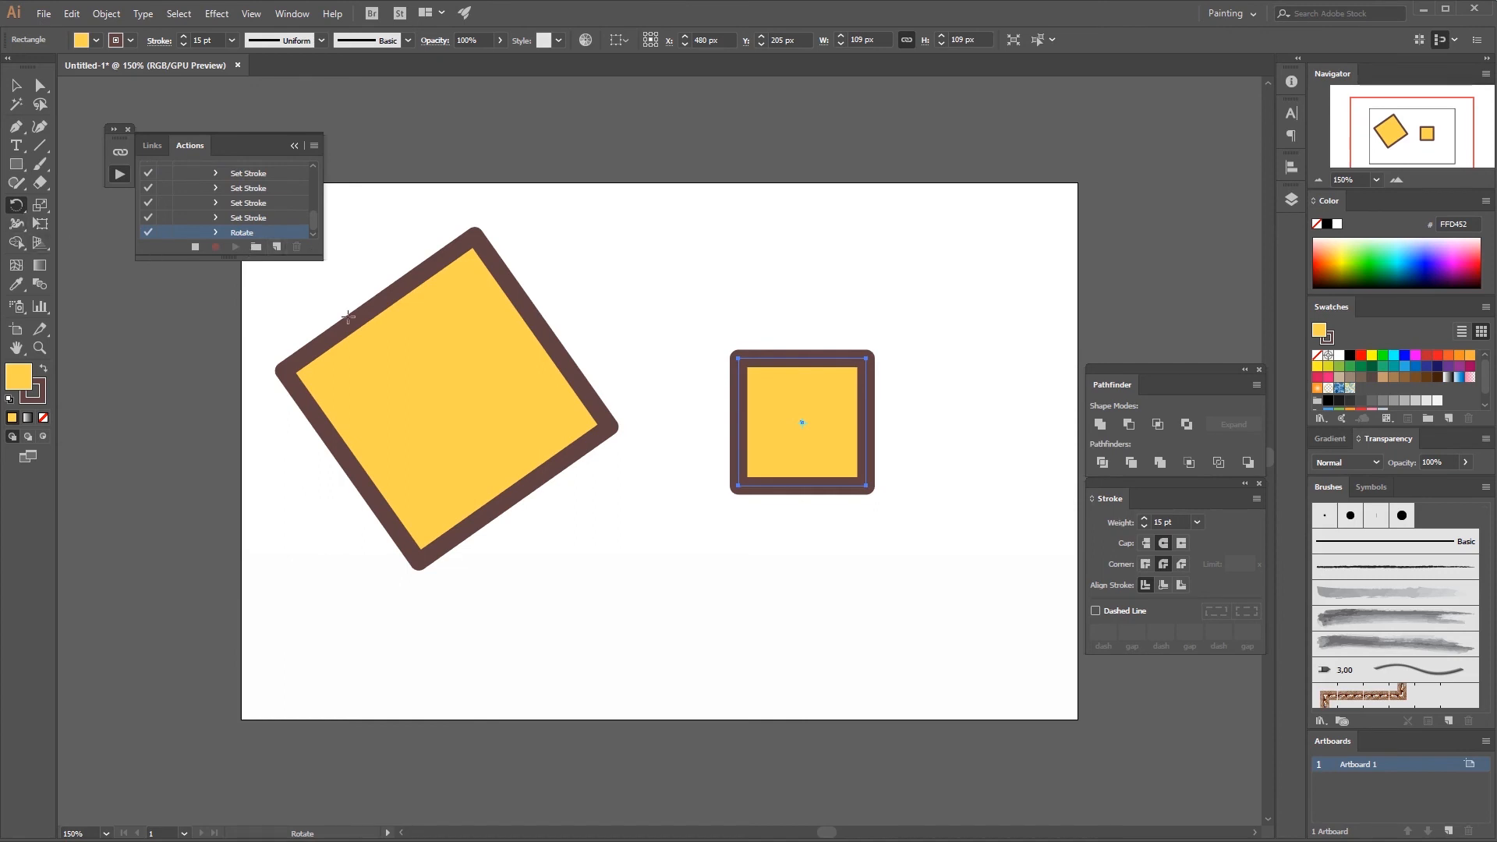
drag(838, 488, 821, 499)
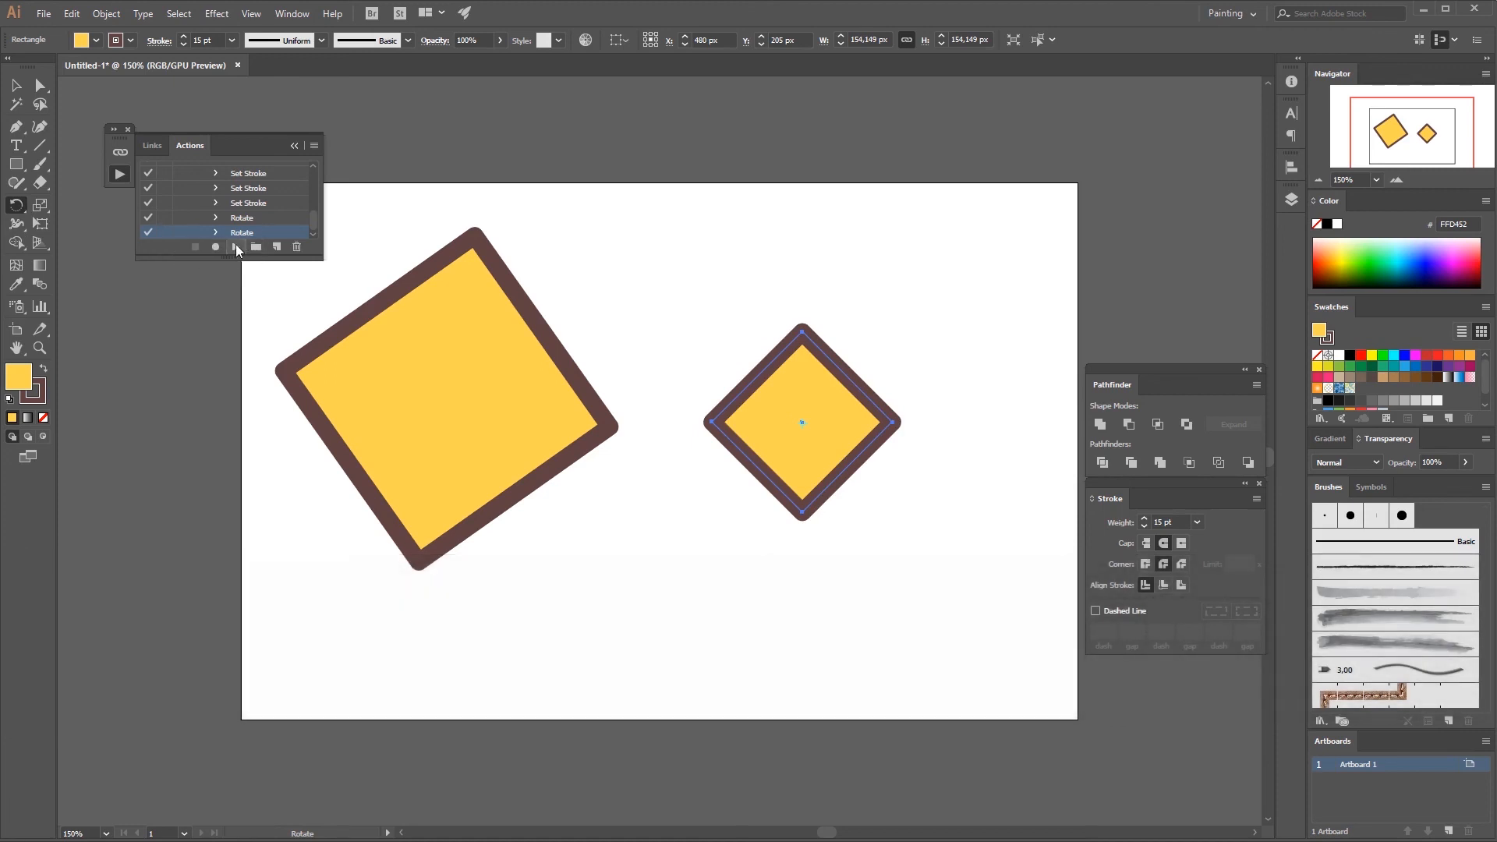
Play the extended "square" action repeatedly on the small square to test the recorded rotation.
click(235, 246)
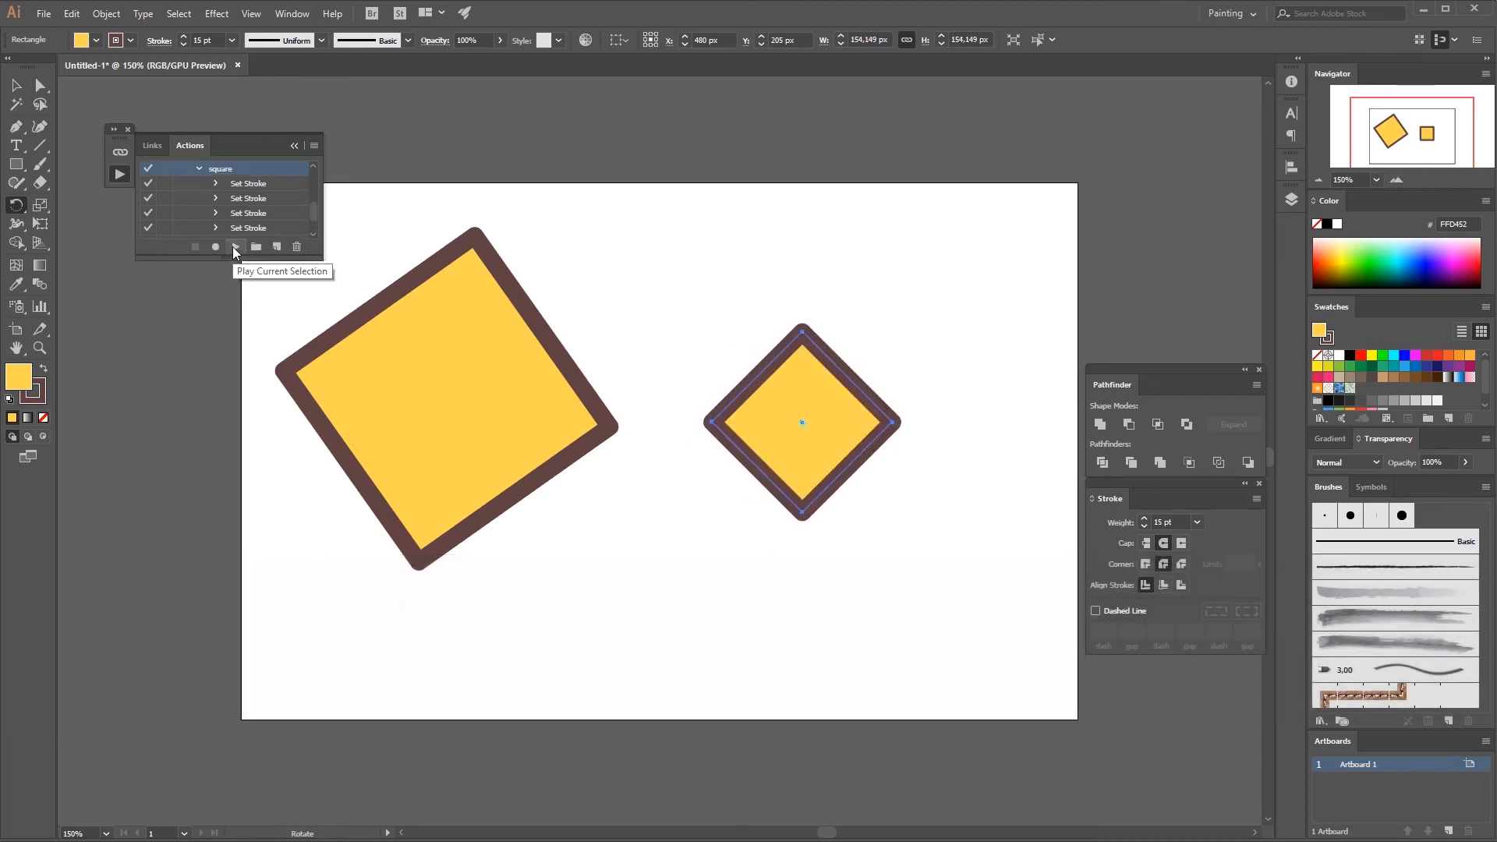
scroll(310, 231, down, 2)
click(235, 247)
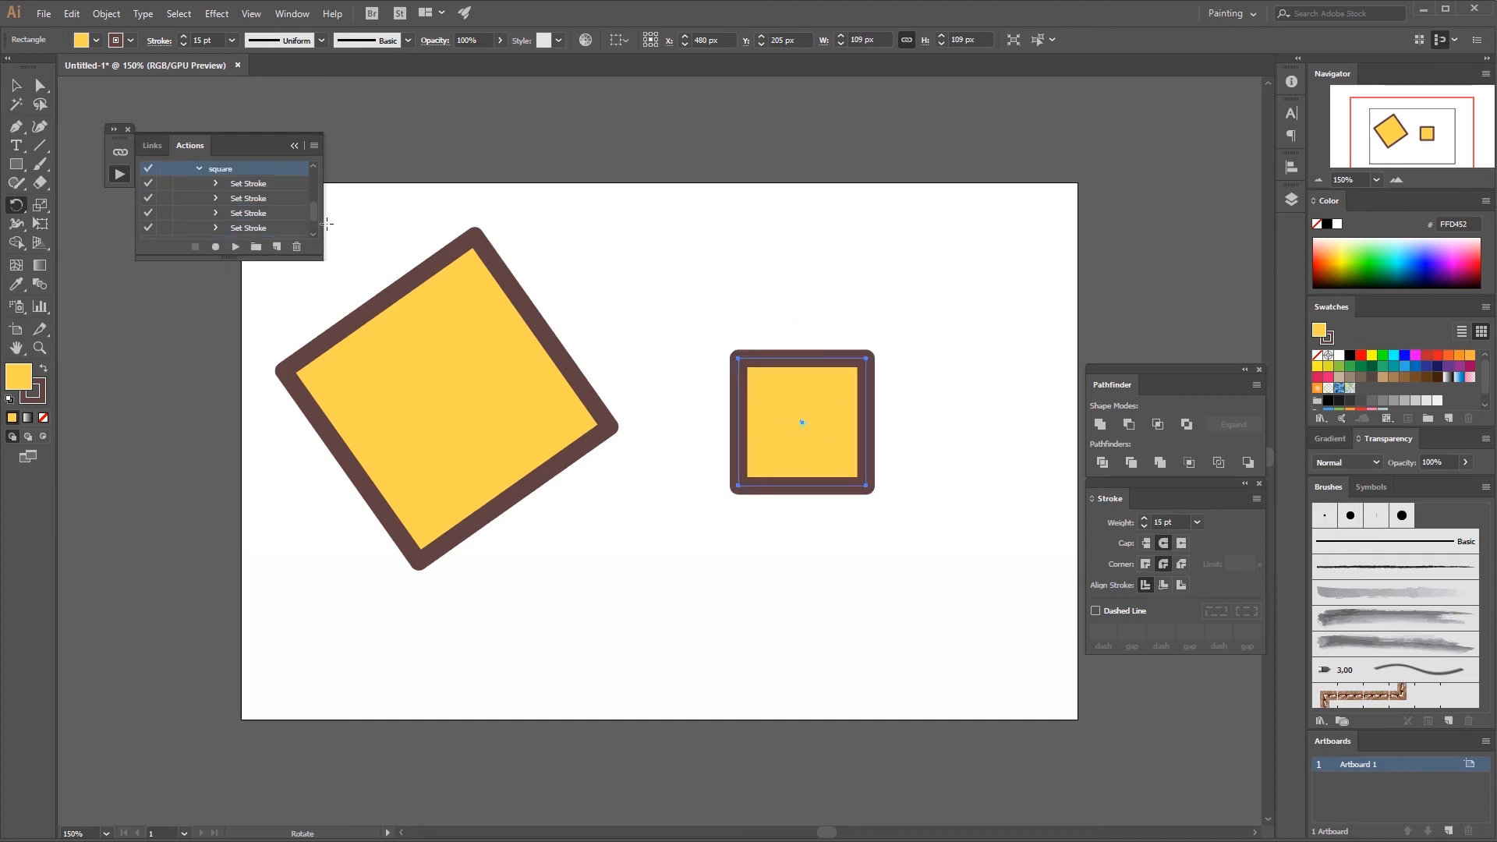
click(235, 247)
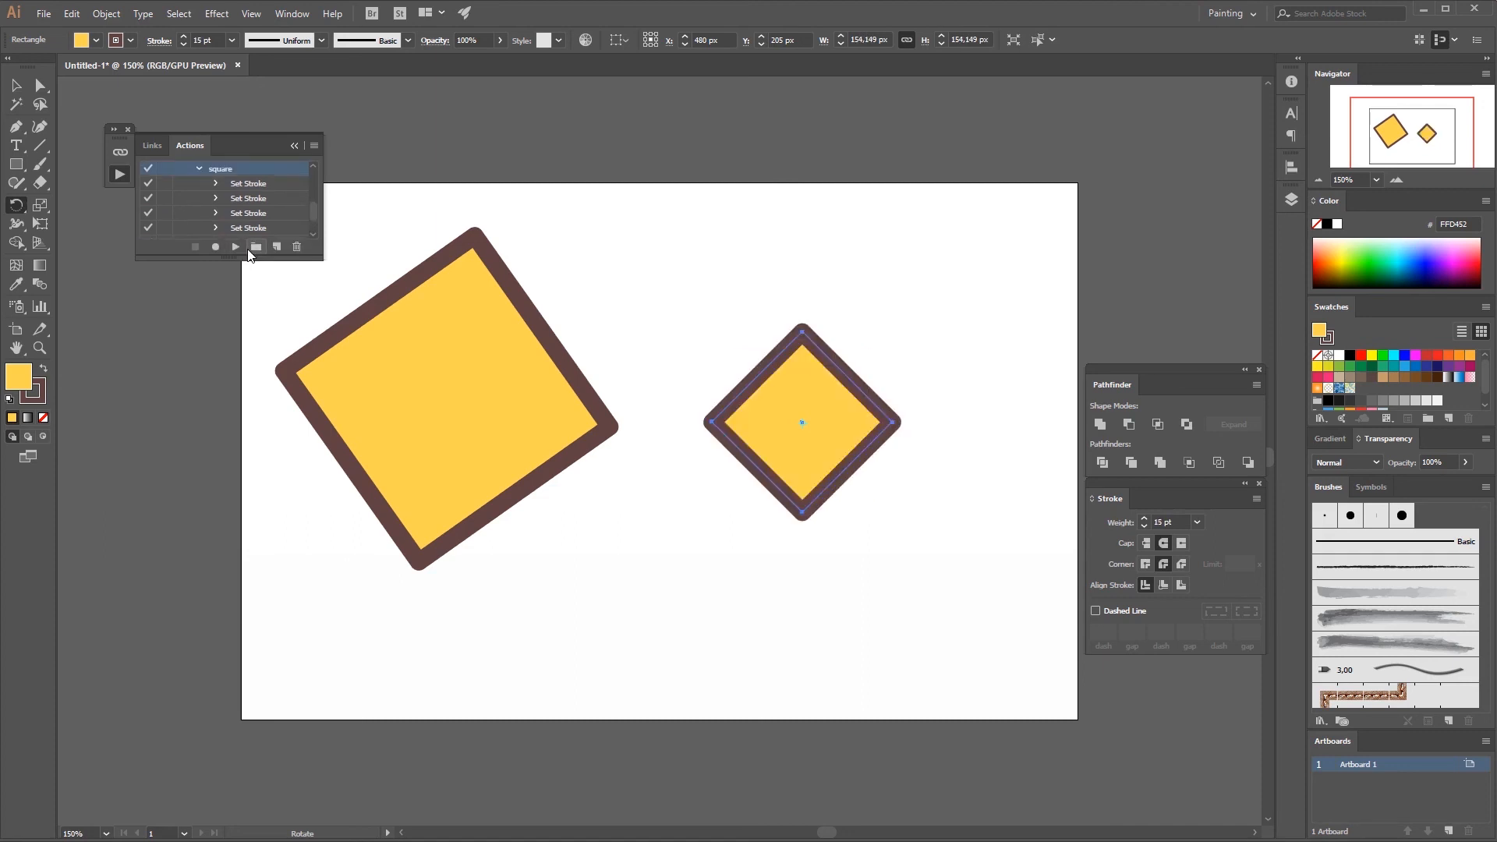
Collapse the Default Actions set and create a new action set named "Set 1".
click(265, 235)
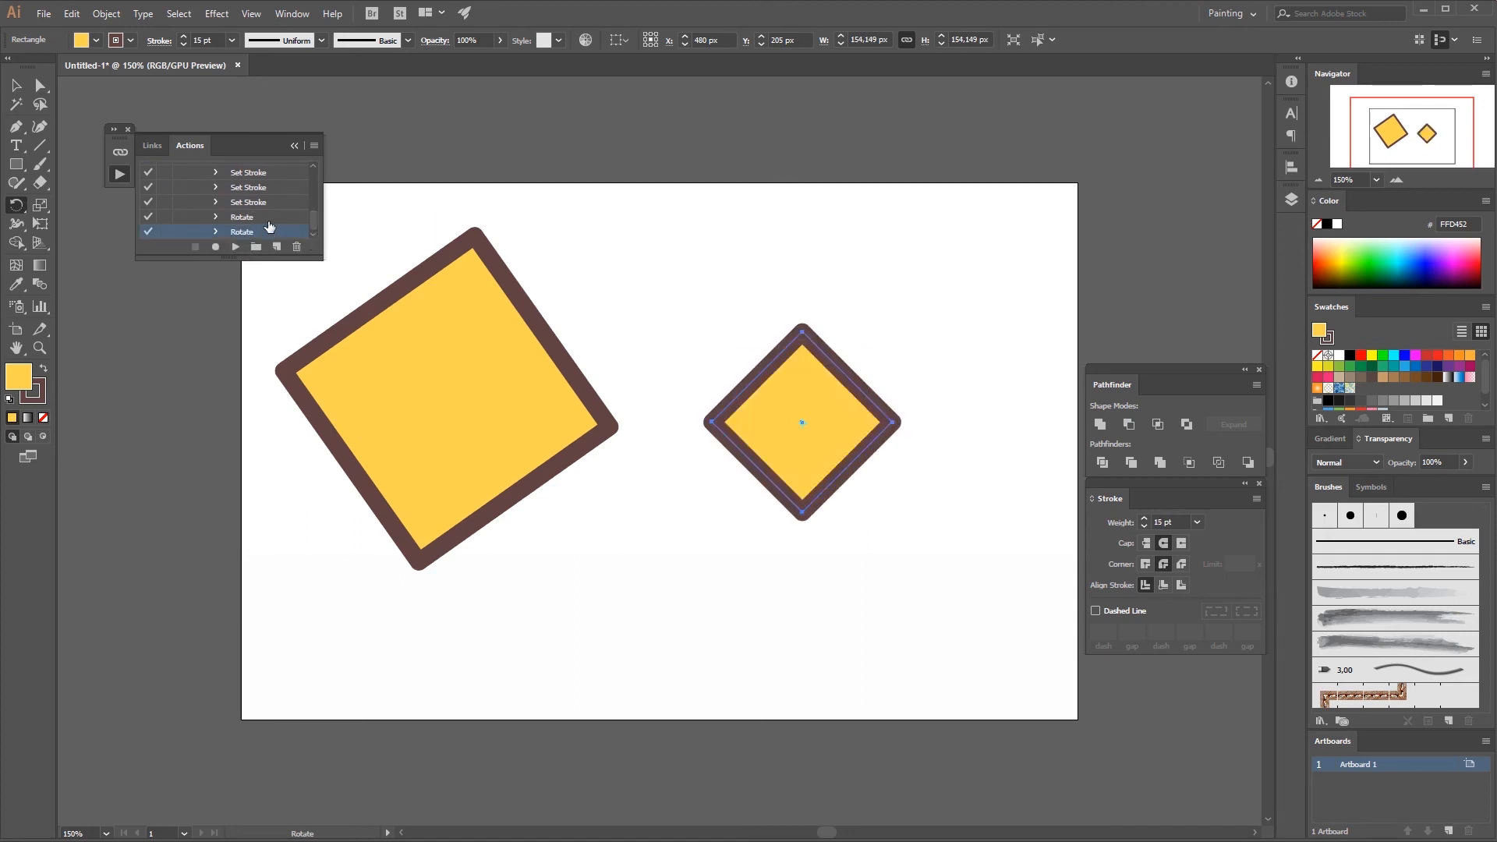
drag(314, 208, 321, 160)
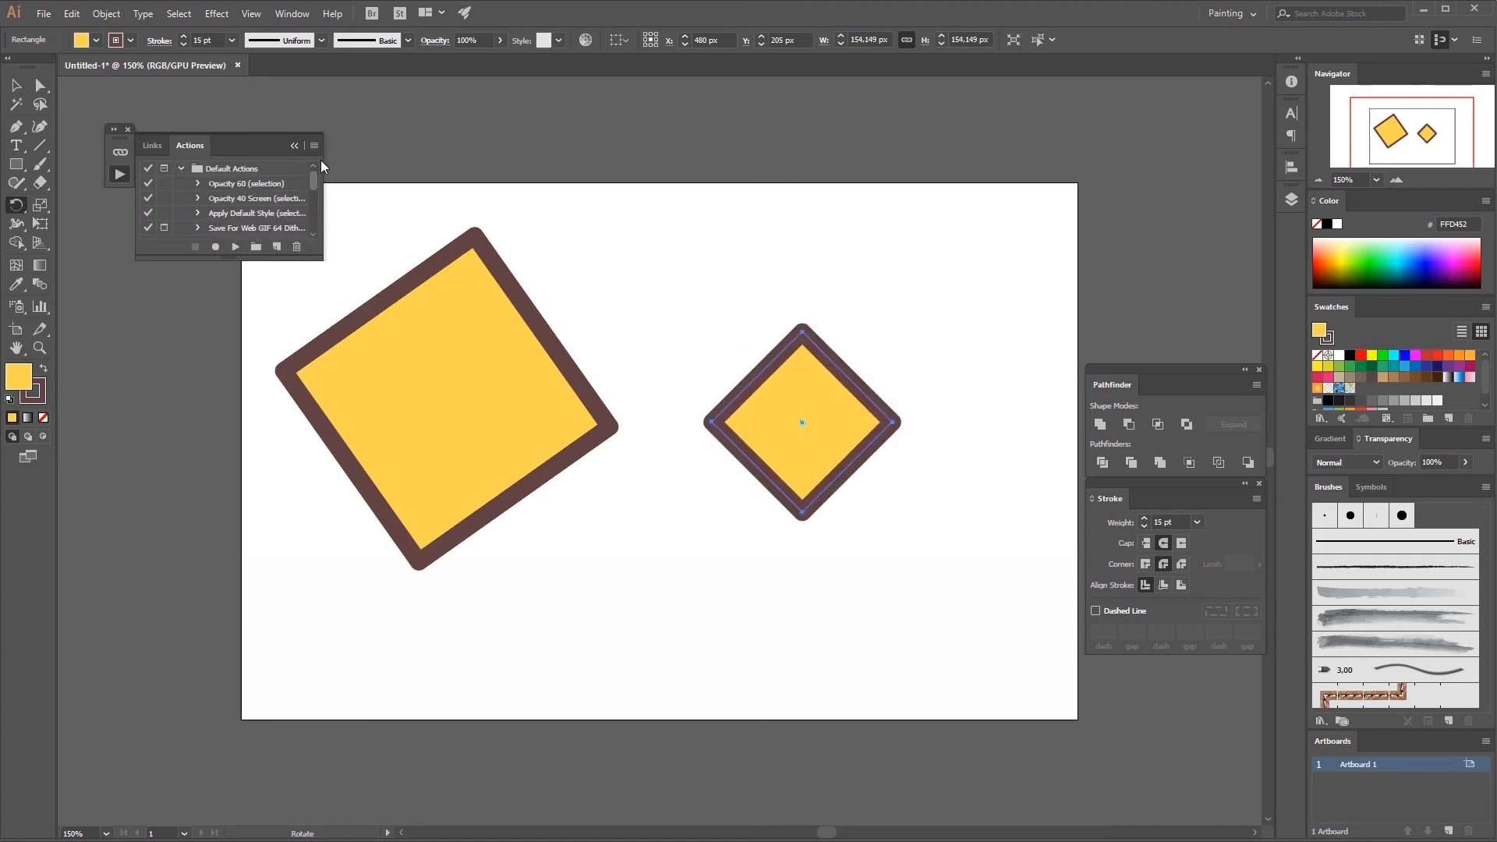
click(180, 169)
click(256, 246)
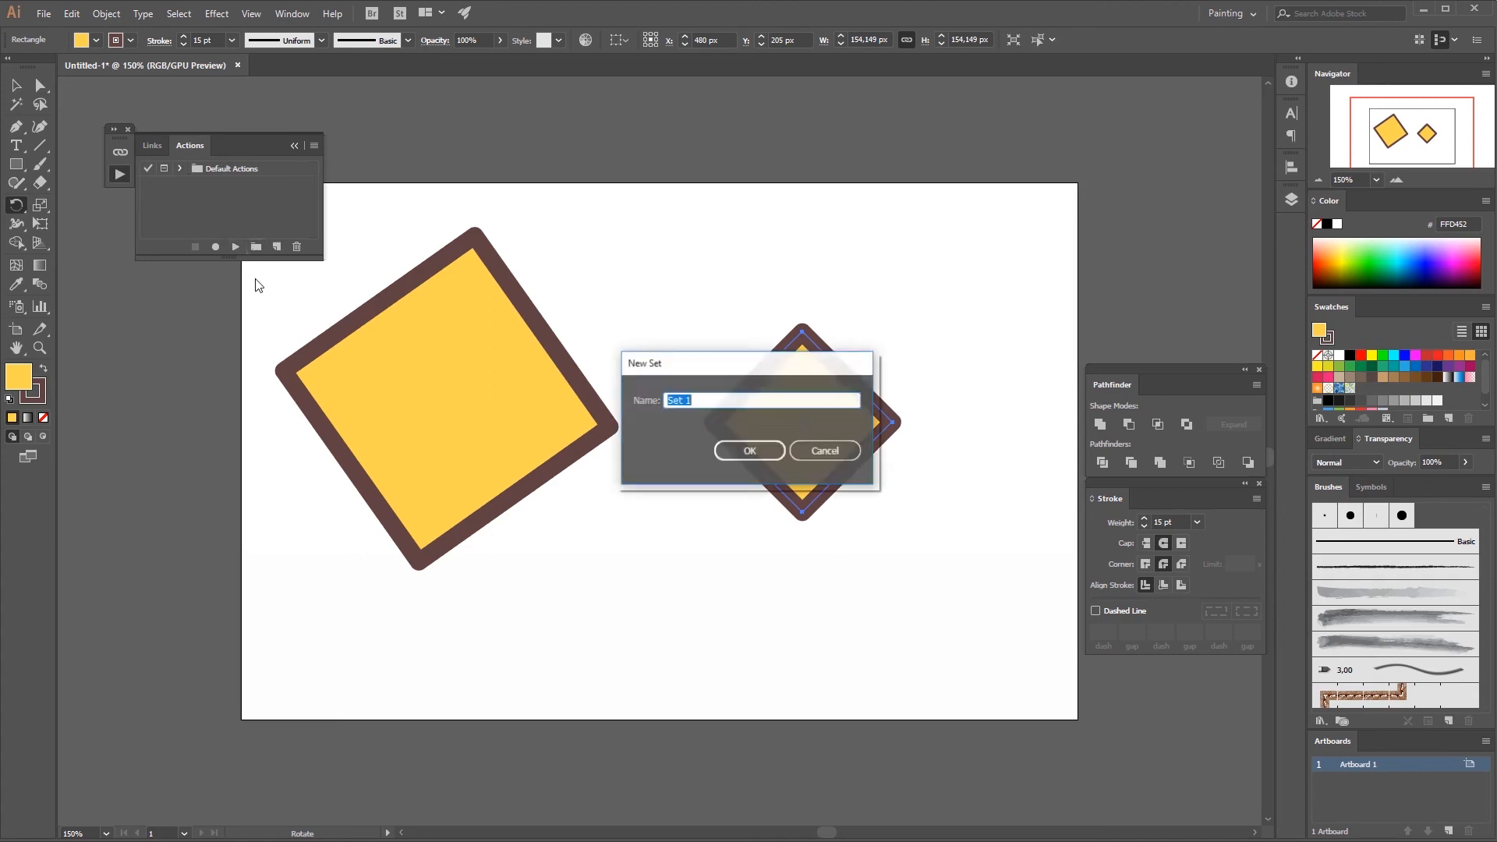
key(Return)
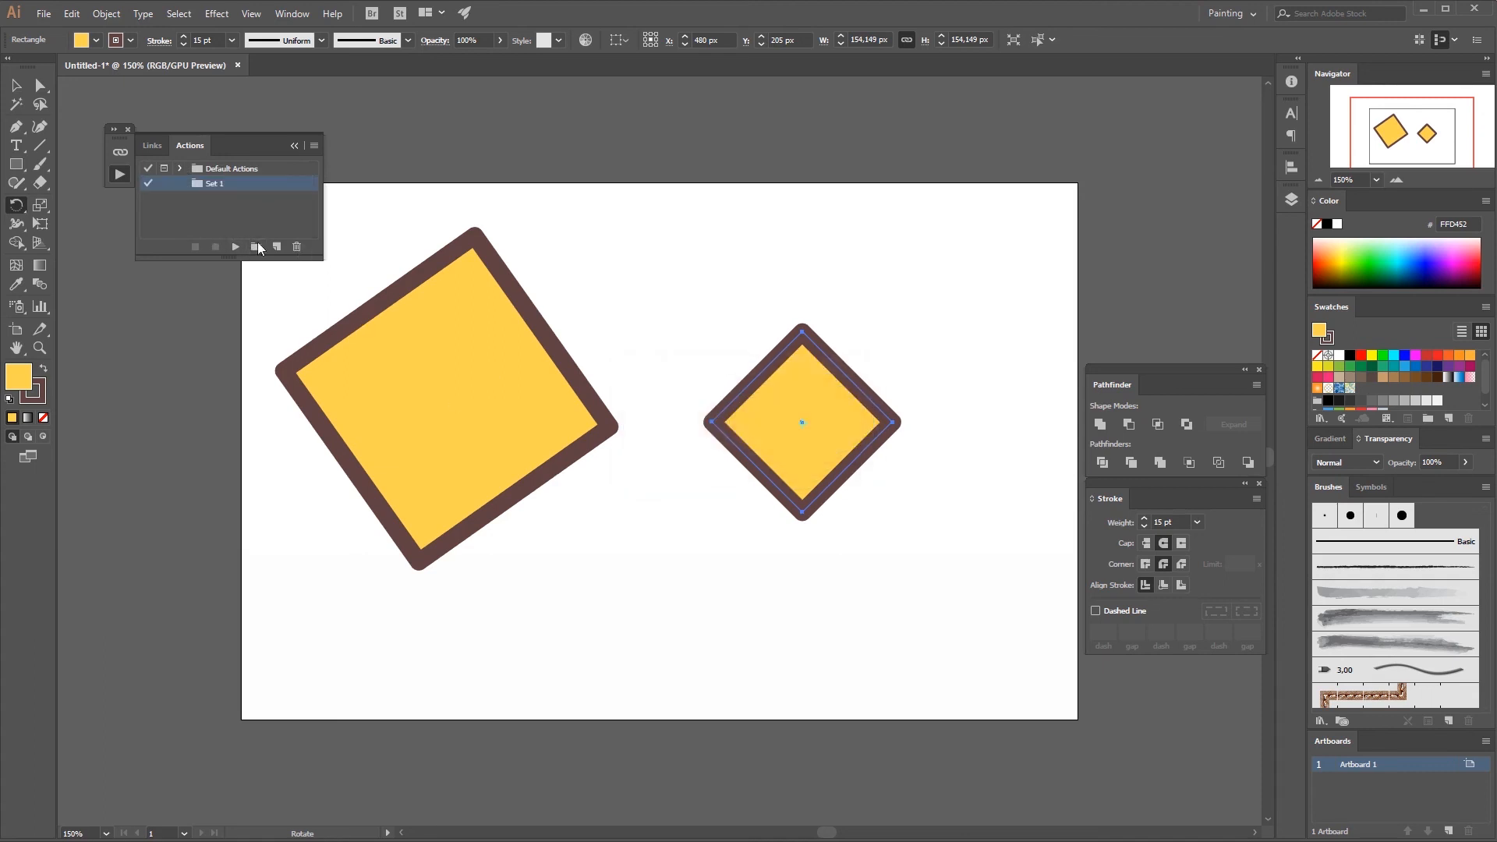
key(v)
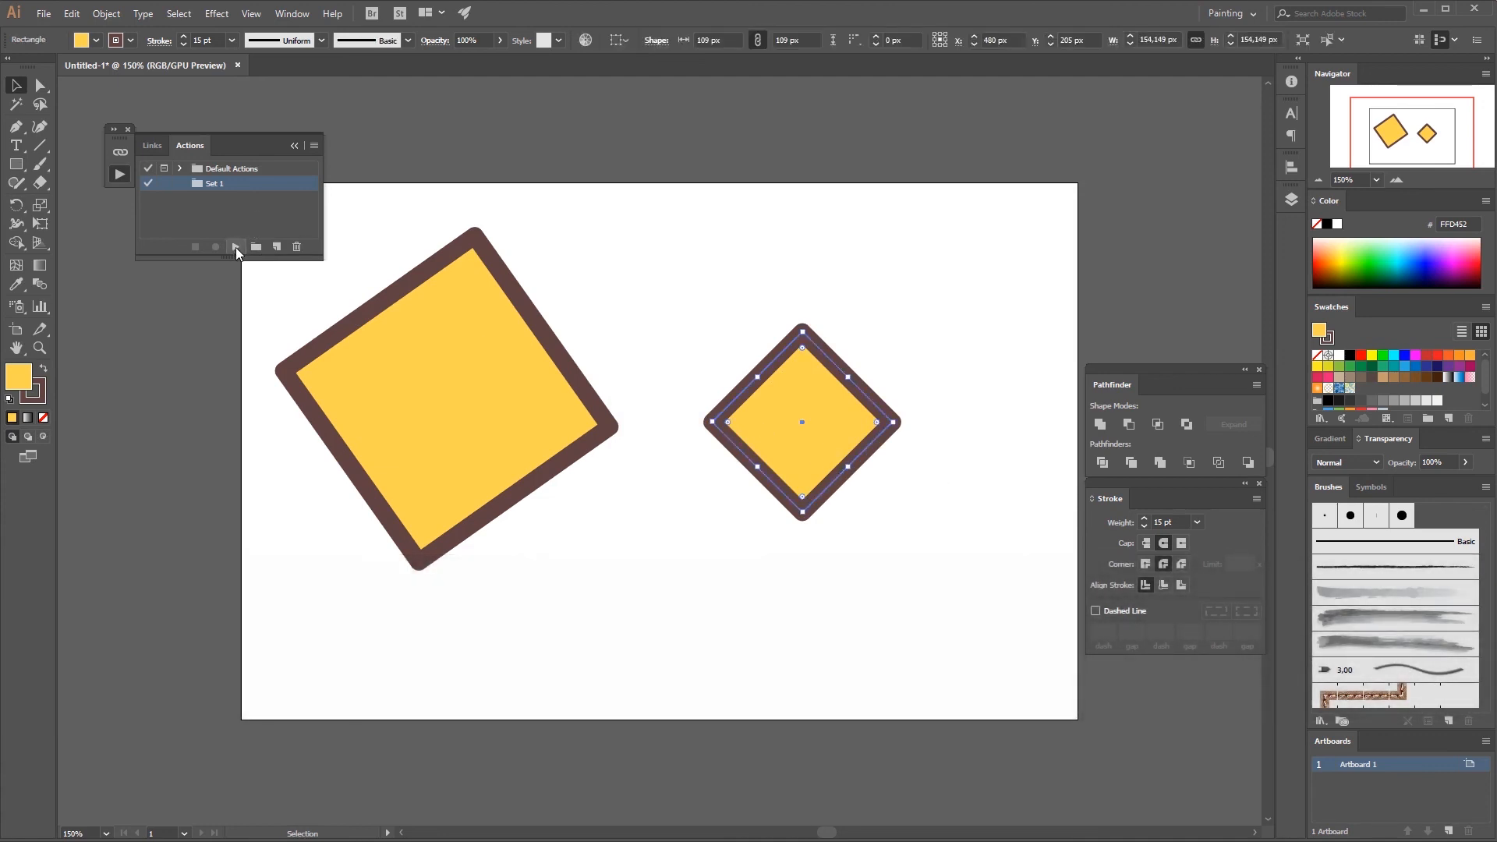
double_click(207, 184)
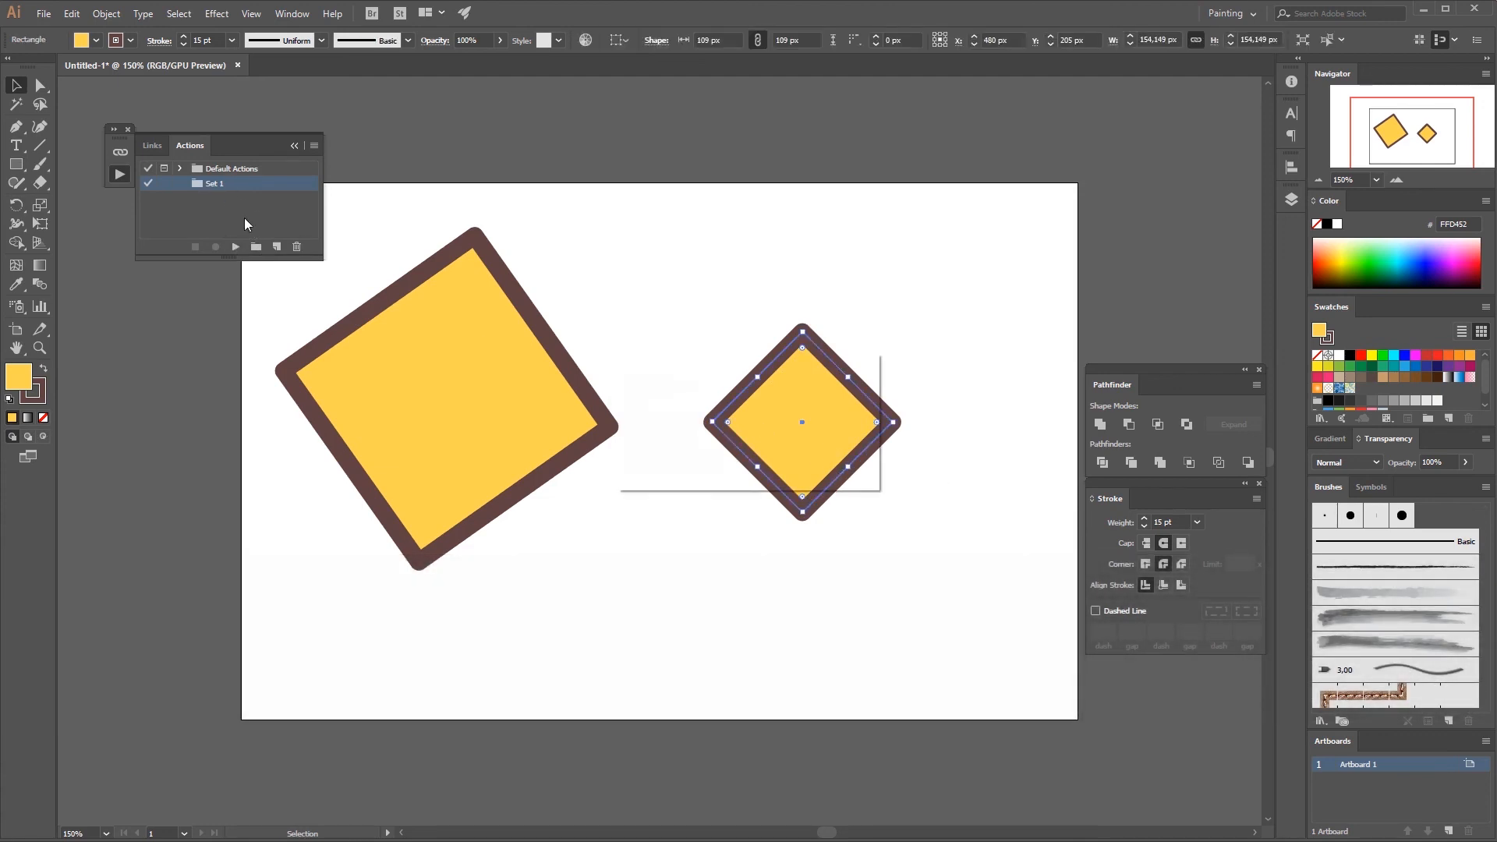
Create a new action named "Action 1" in Set 1 for the small diamond and start recording it.
click(814, 456)
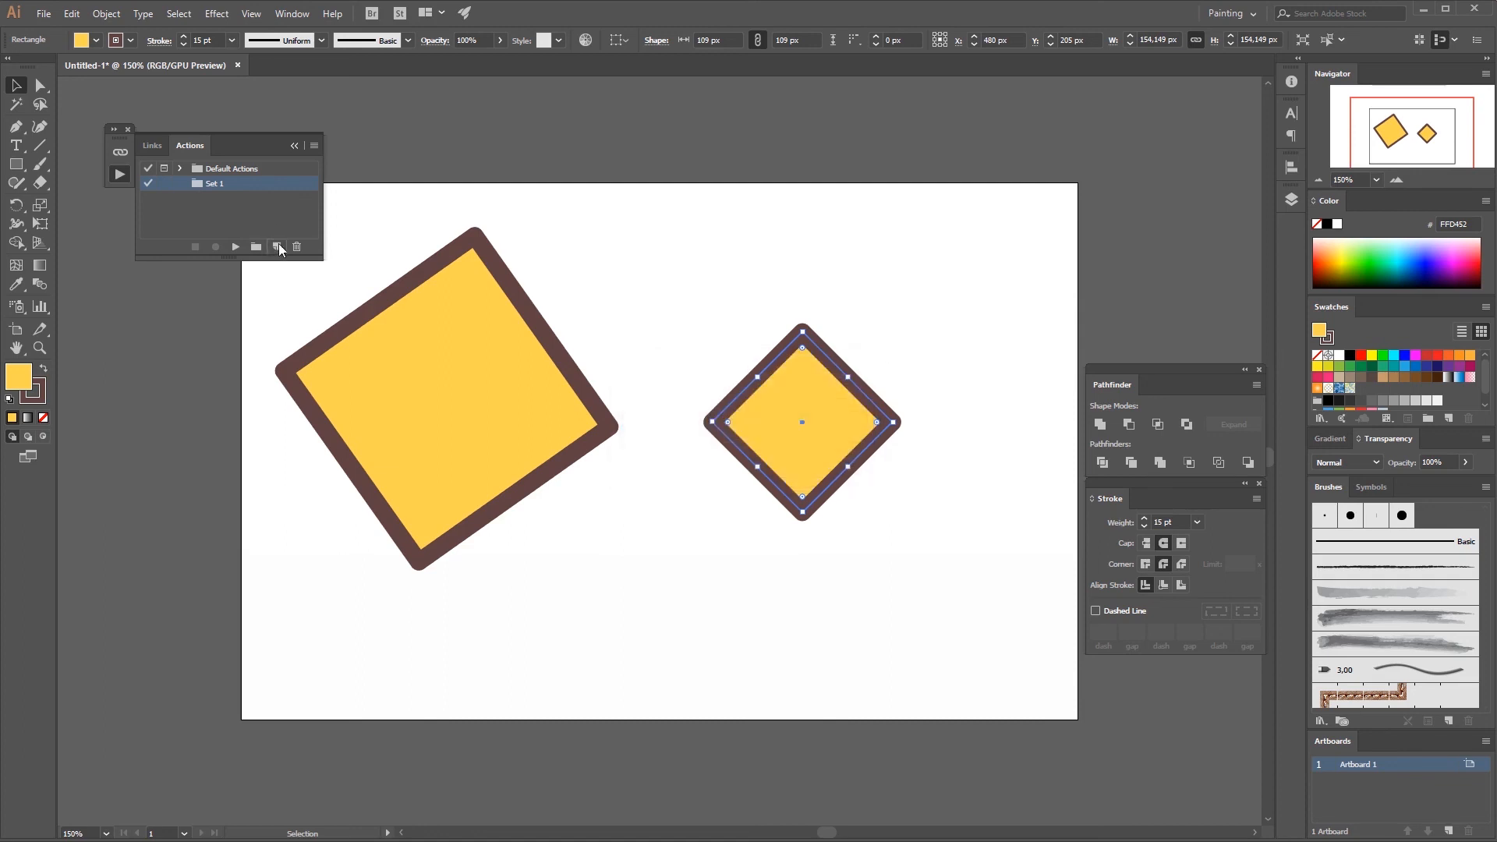
click(277, 245)
click(745, 481)
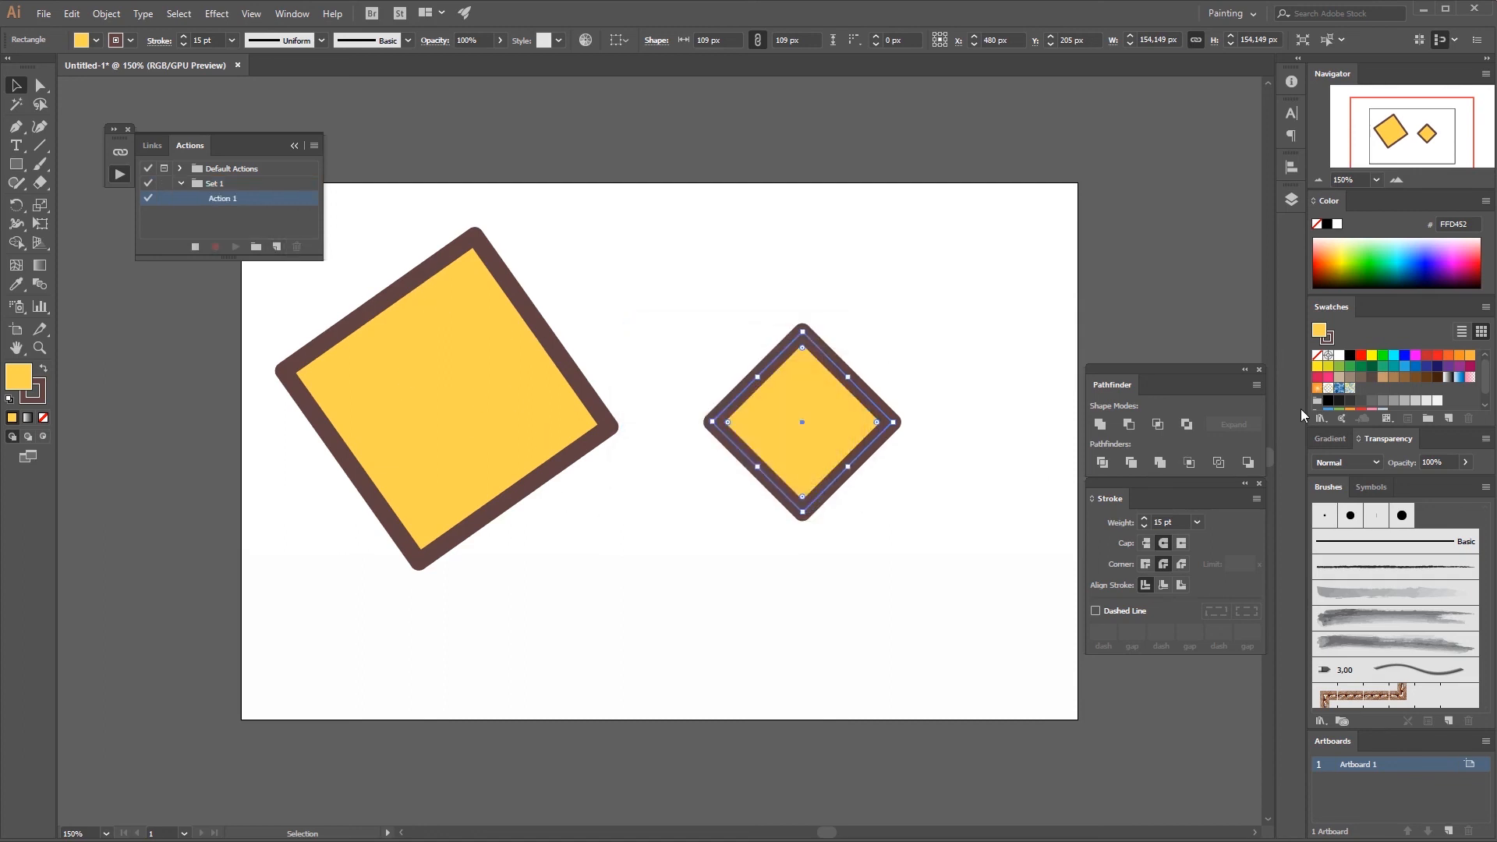
Record reducing the small diamond's stroke weight to 9 pt and rotating it slightly, ending with the recording stopped.
click(1145, 526)
click(1145, 526)
click(1144, 526)
click(1144, 527)
click(1145, 527)
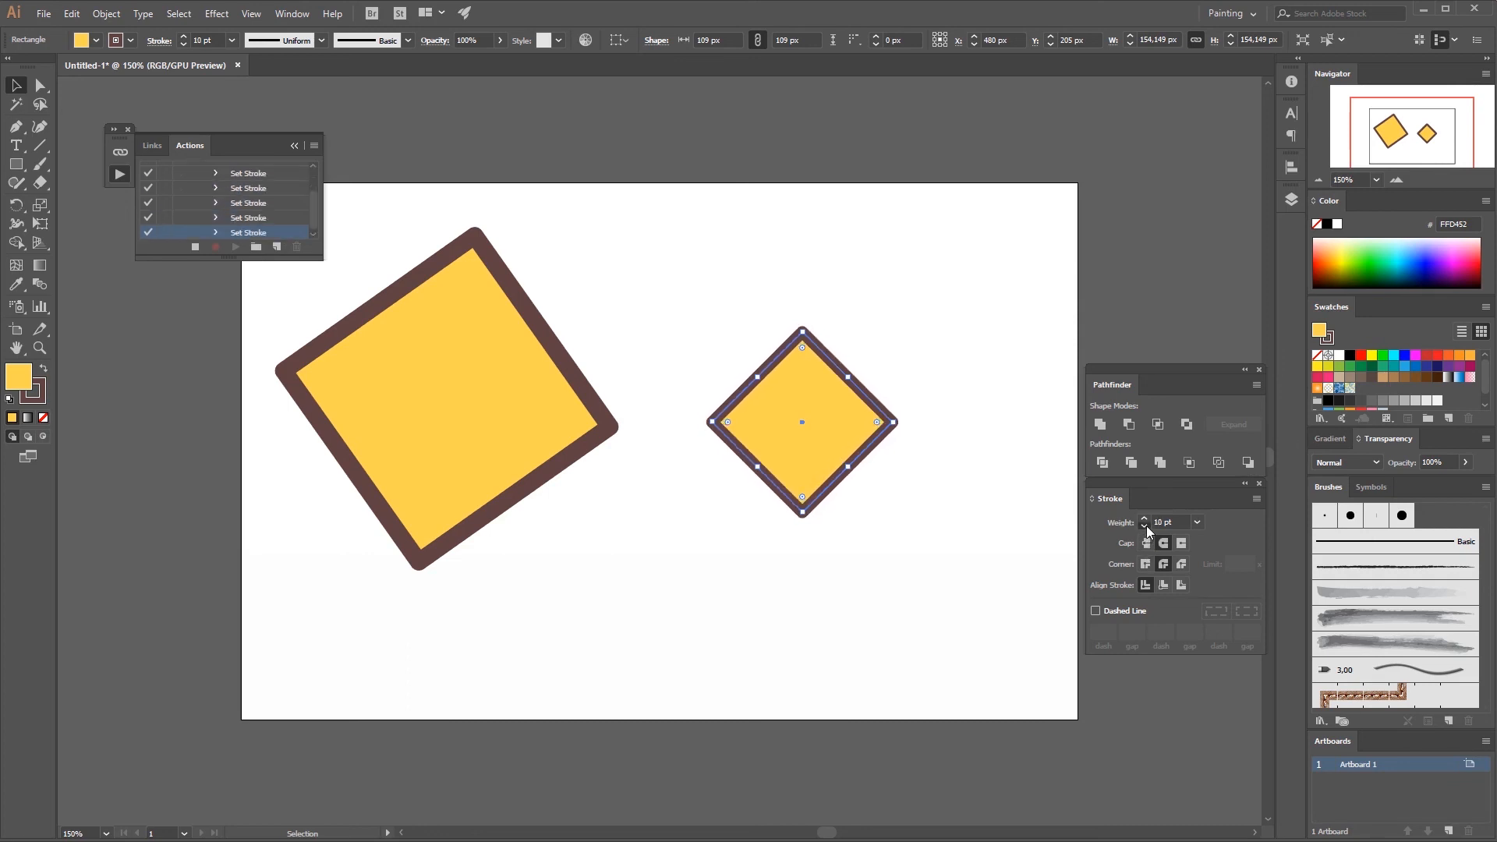
click(1145, 526)
key(v)
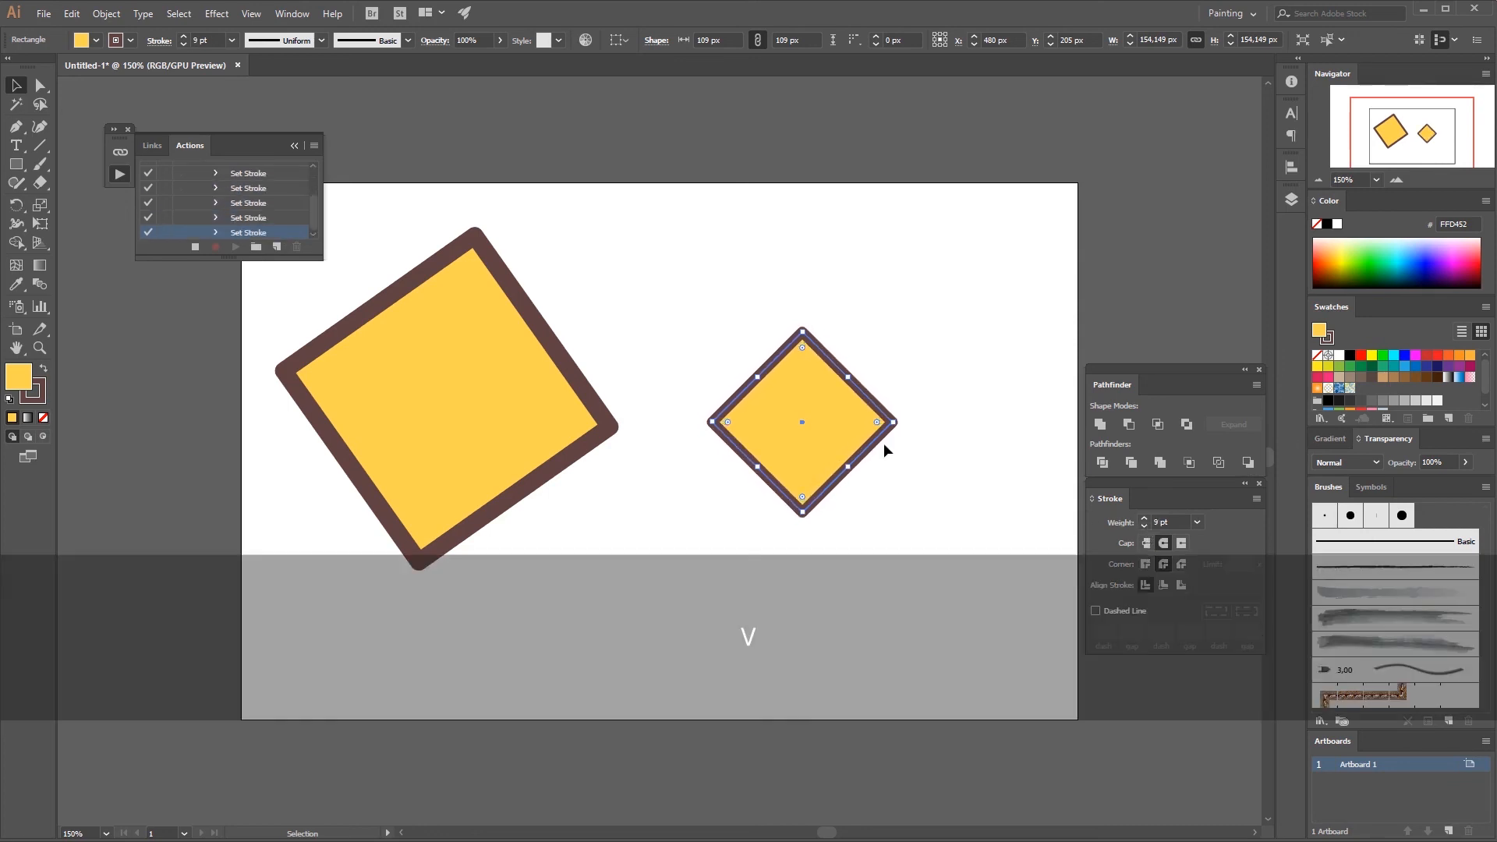
drag(901, 428, 828, 511)
click(16, 204)
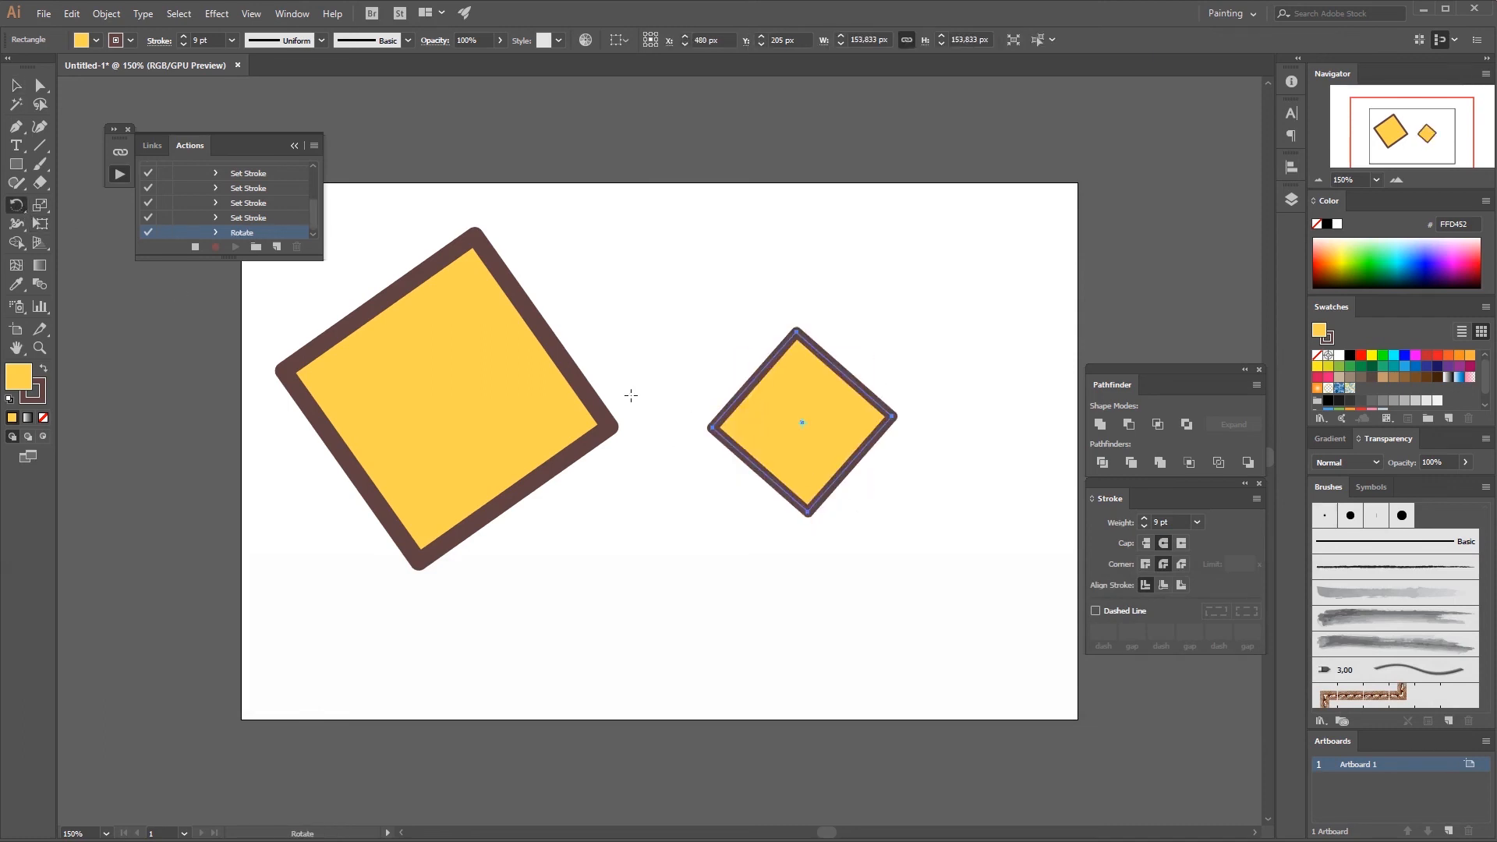
click(195, 247)
Collapse the steps of Action 1 and the Set 1 folder in the actions list, leaving Set 1 selected.
drag(314, 213, 320, 146)
click(199, 196)
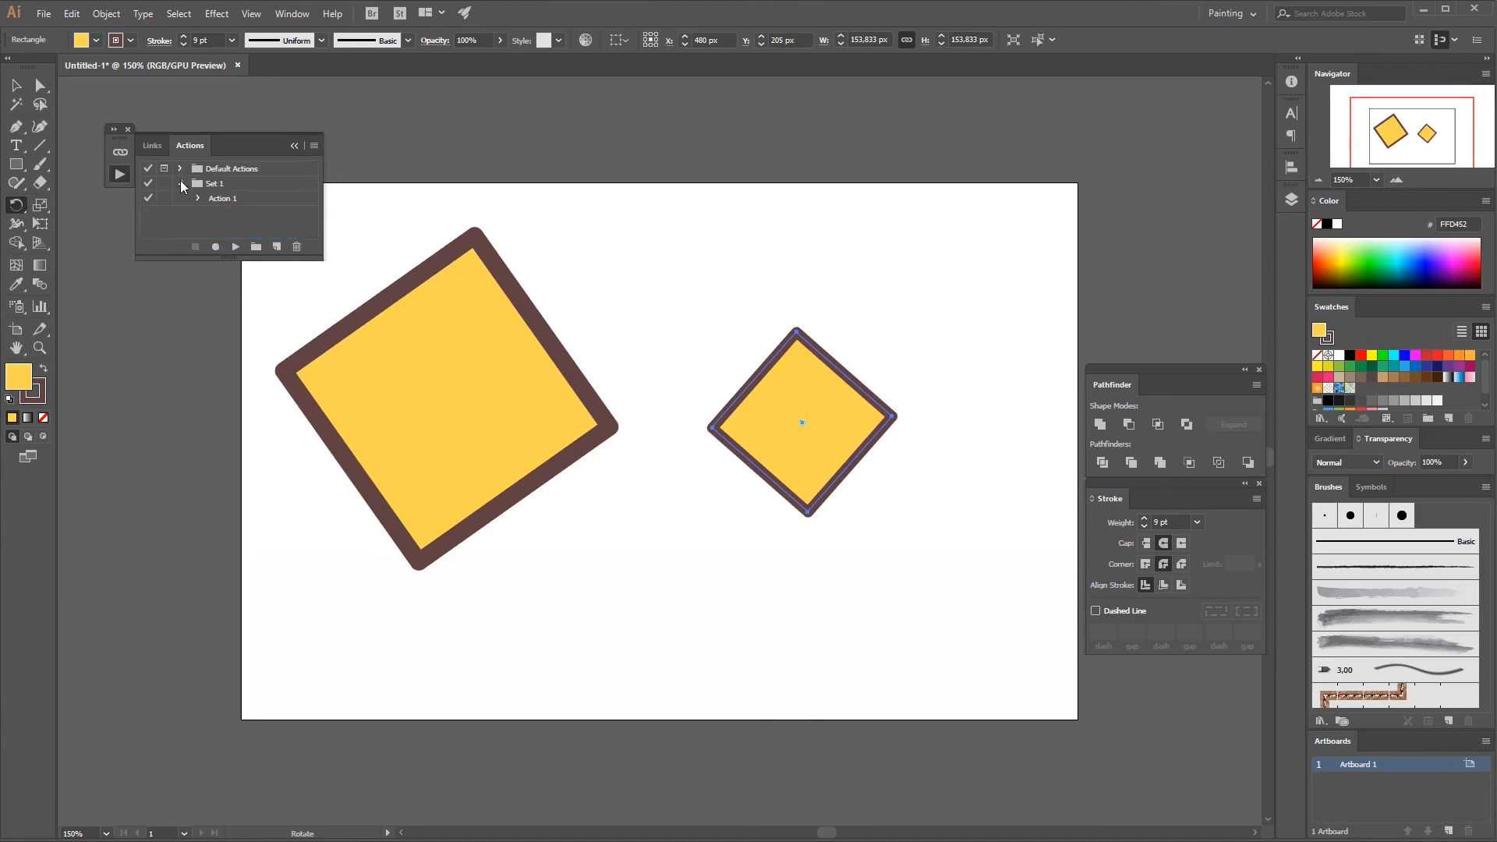
click(181, 183)
click(225, 187)
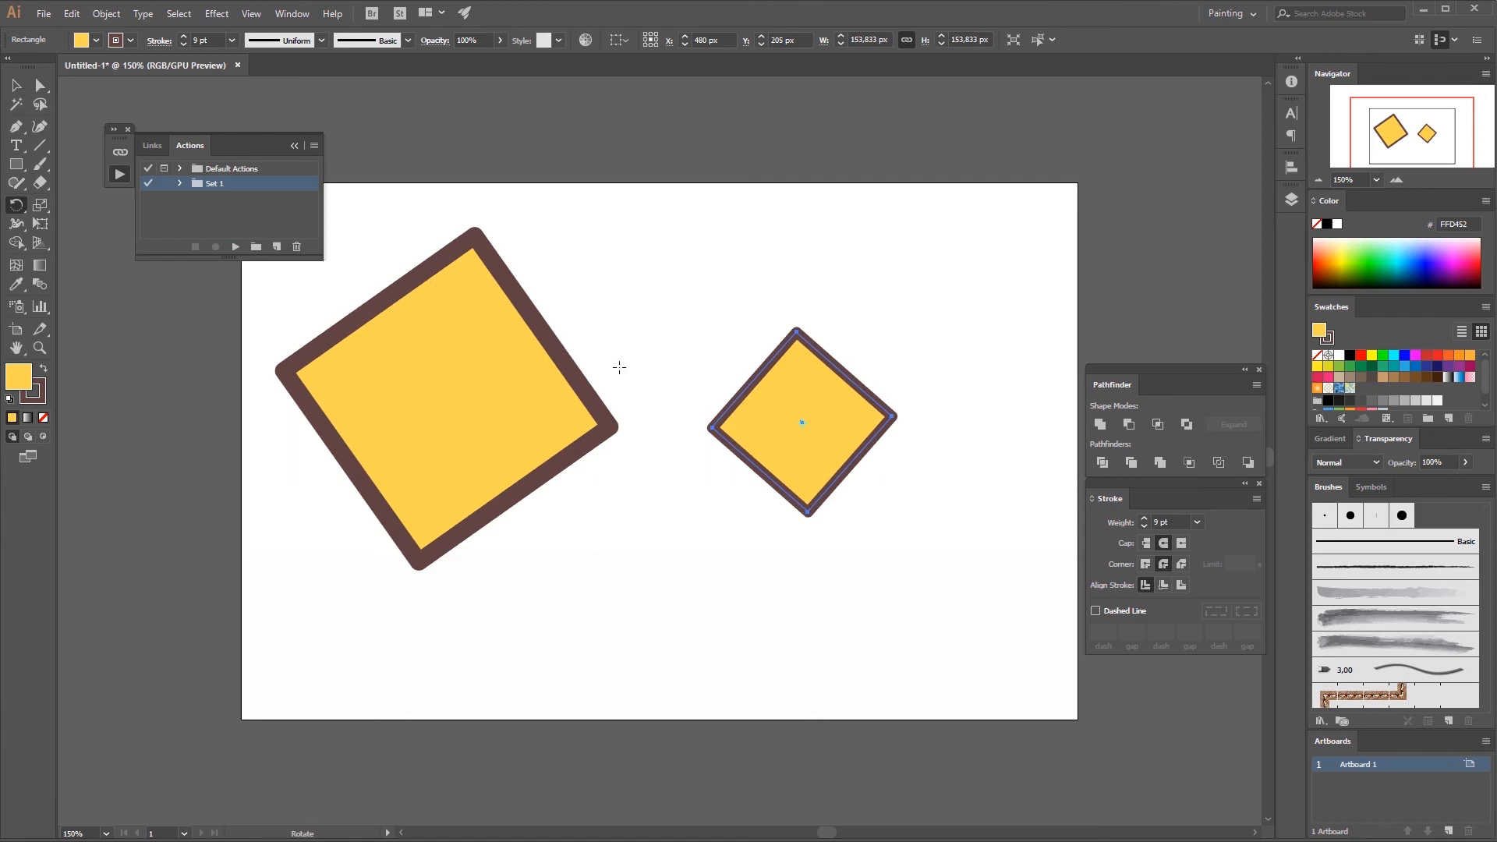
Delete both yellow squares from the artboard.
key(v)
key(Delete)
click(573, 431)
key(Delete)
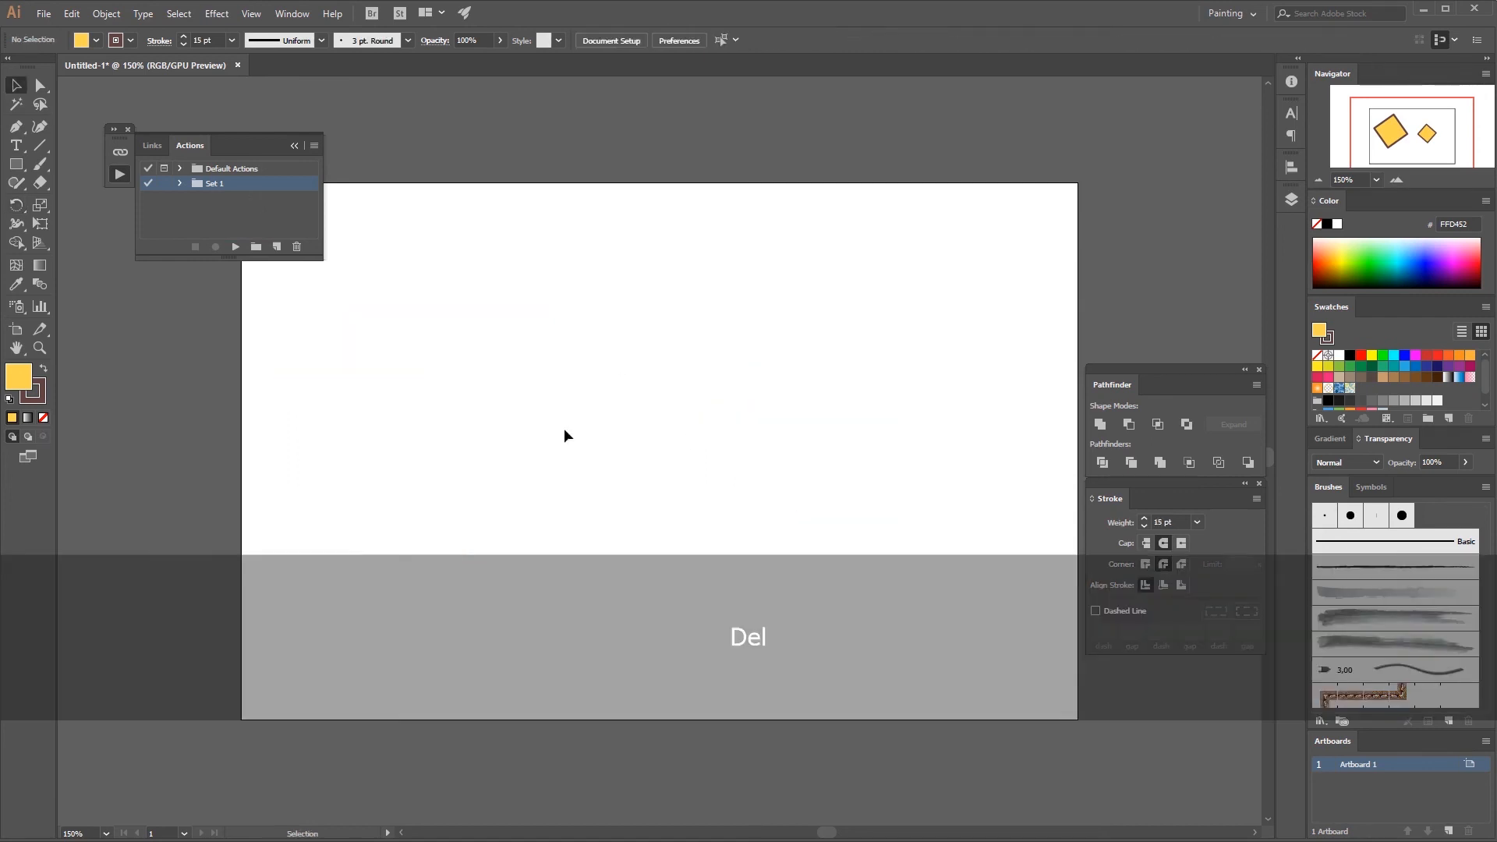
Draw a yellow square of about 94 px near the artboard's centre, set its stroke weight to 1 pt and move it slightly right and down.
key(m)
mouse_move(595, 333)
mouse_down()
mouse_move(673, 430)
mouse_move(704, 442)
mouse_up()
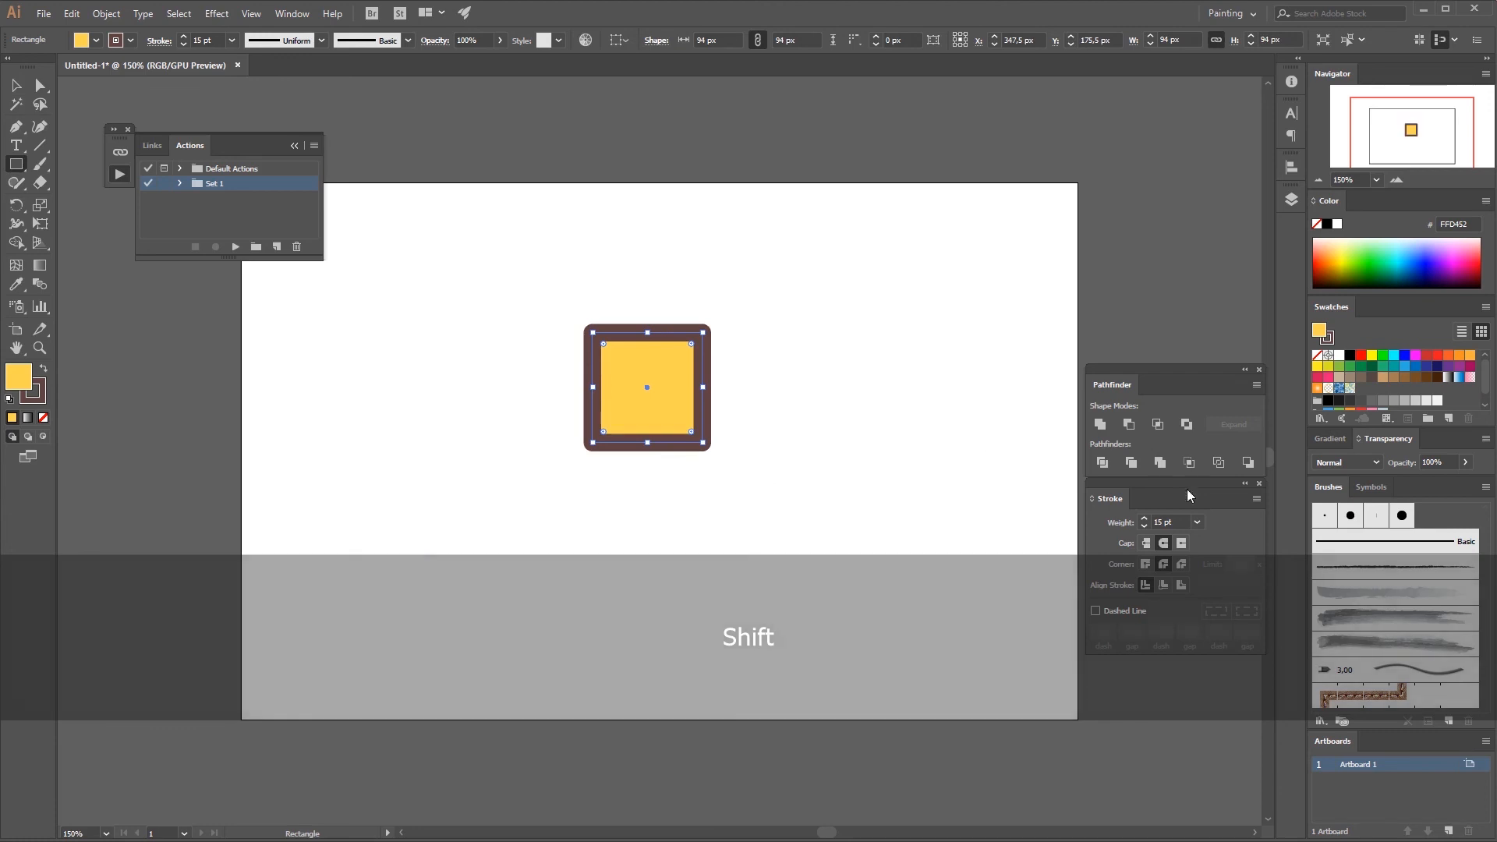
click(1197, 521)
click(1210, 204)
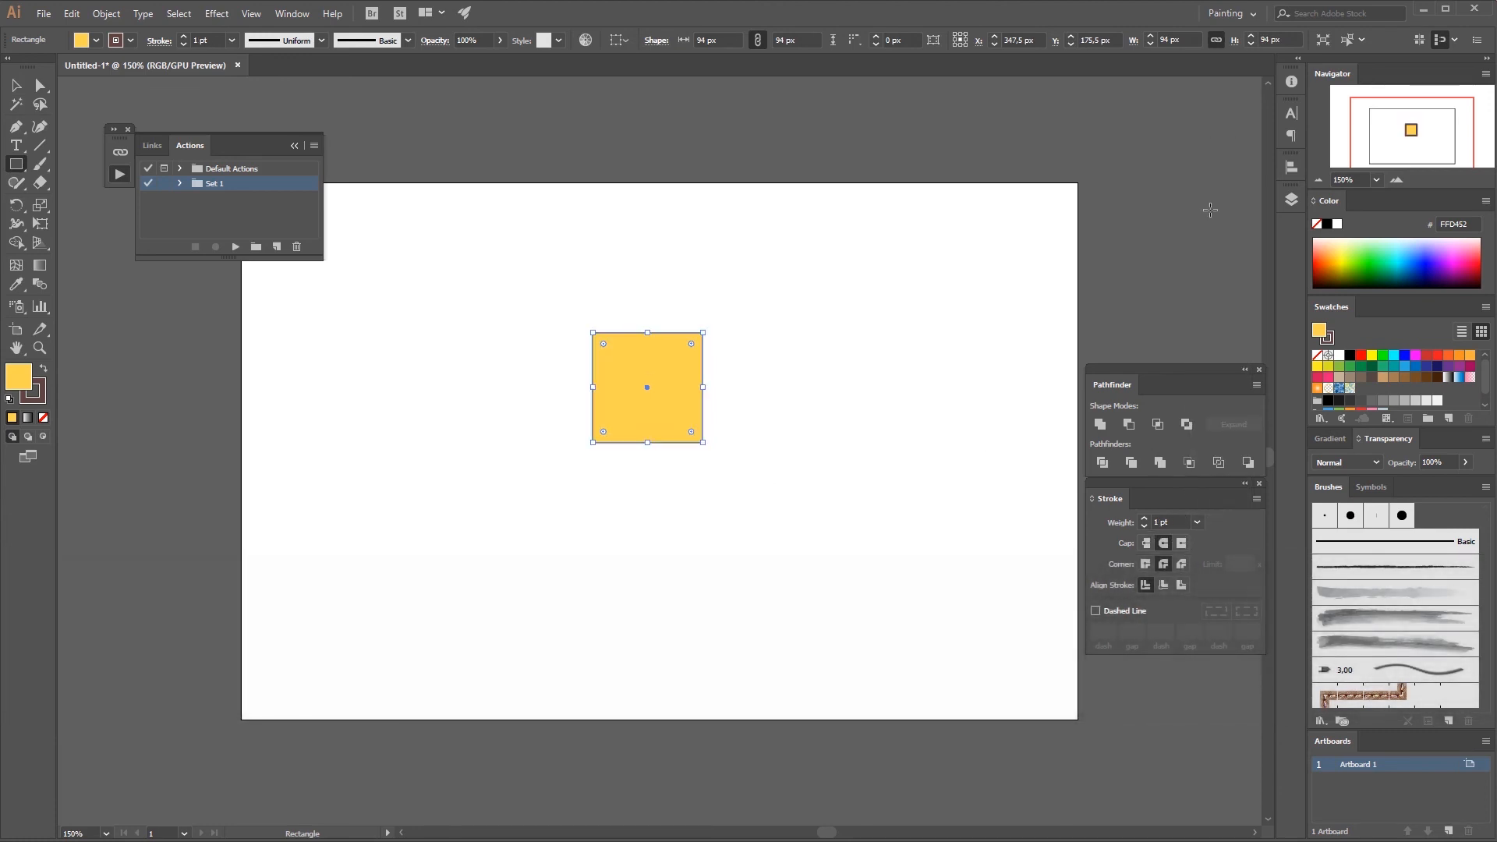
key(v)
drag(665, 438, 715, 452)
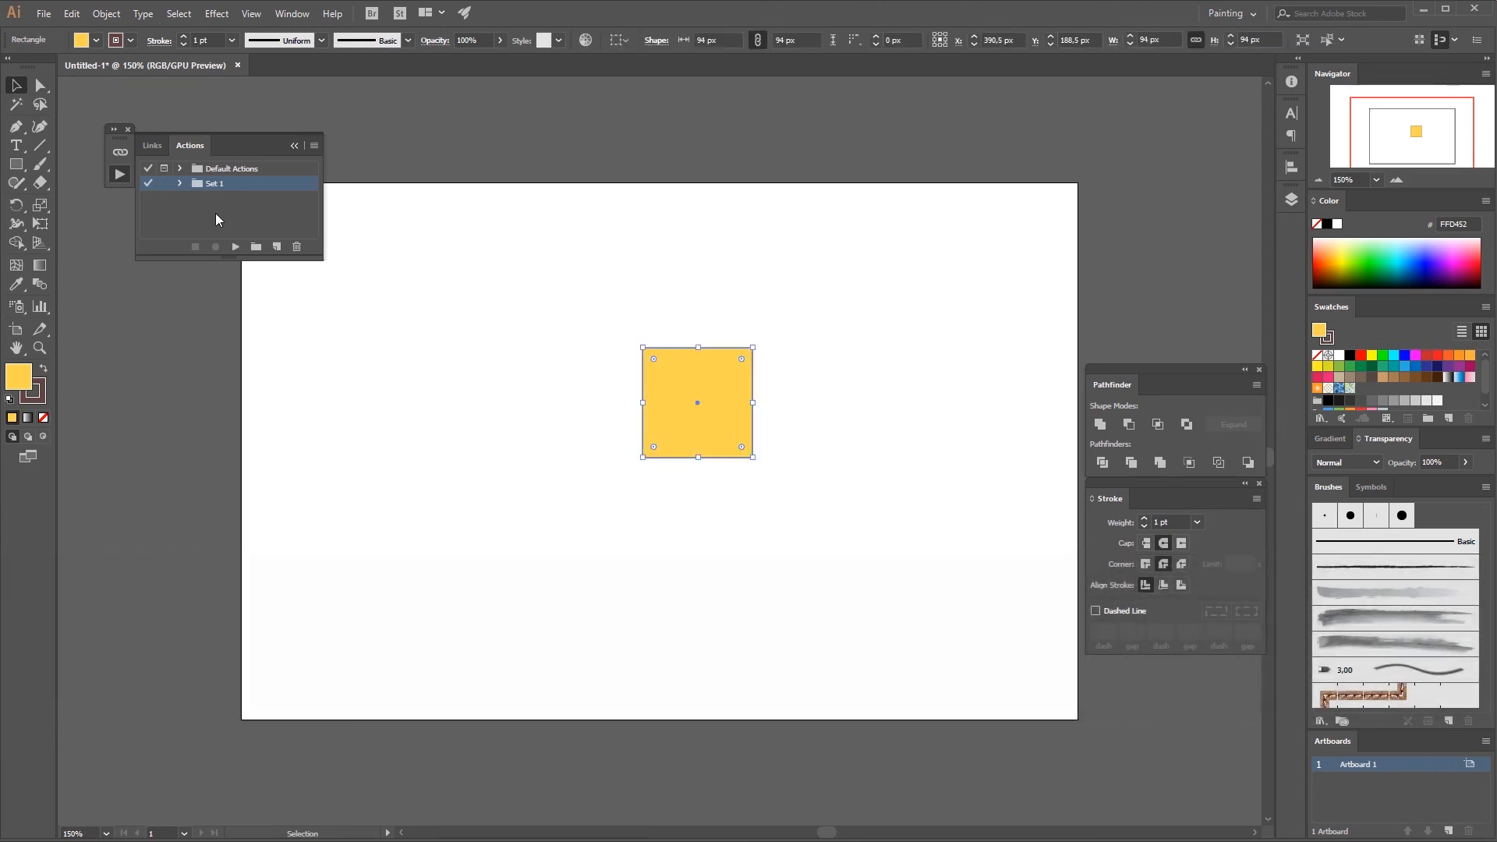
Try playing the recorded Set 1 on the yellow square and undo its rotation.
click(235, 247)
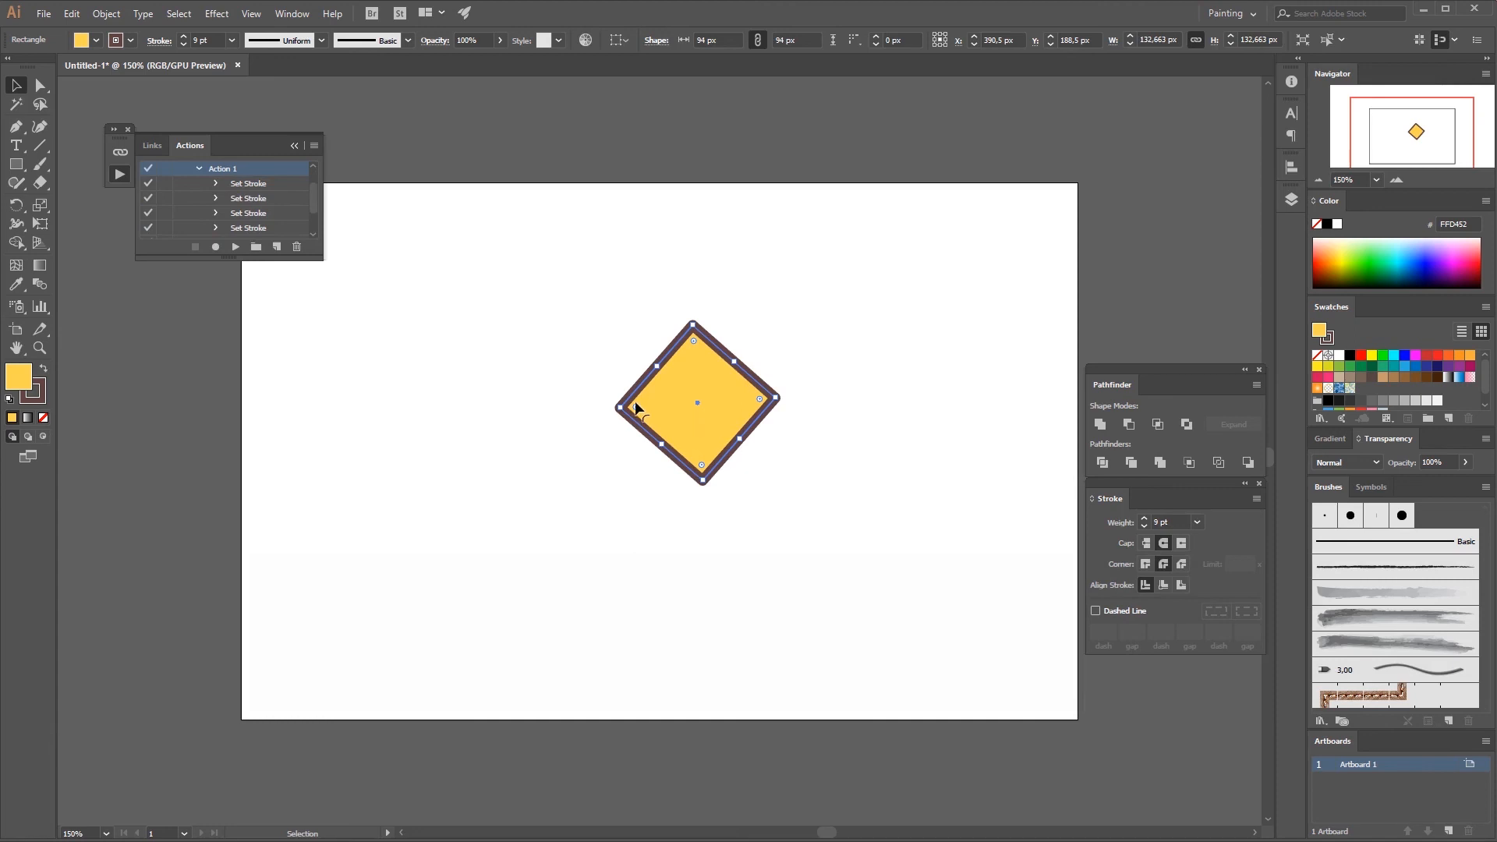
key(ctrl+z)
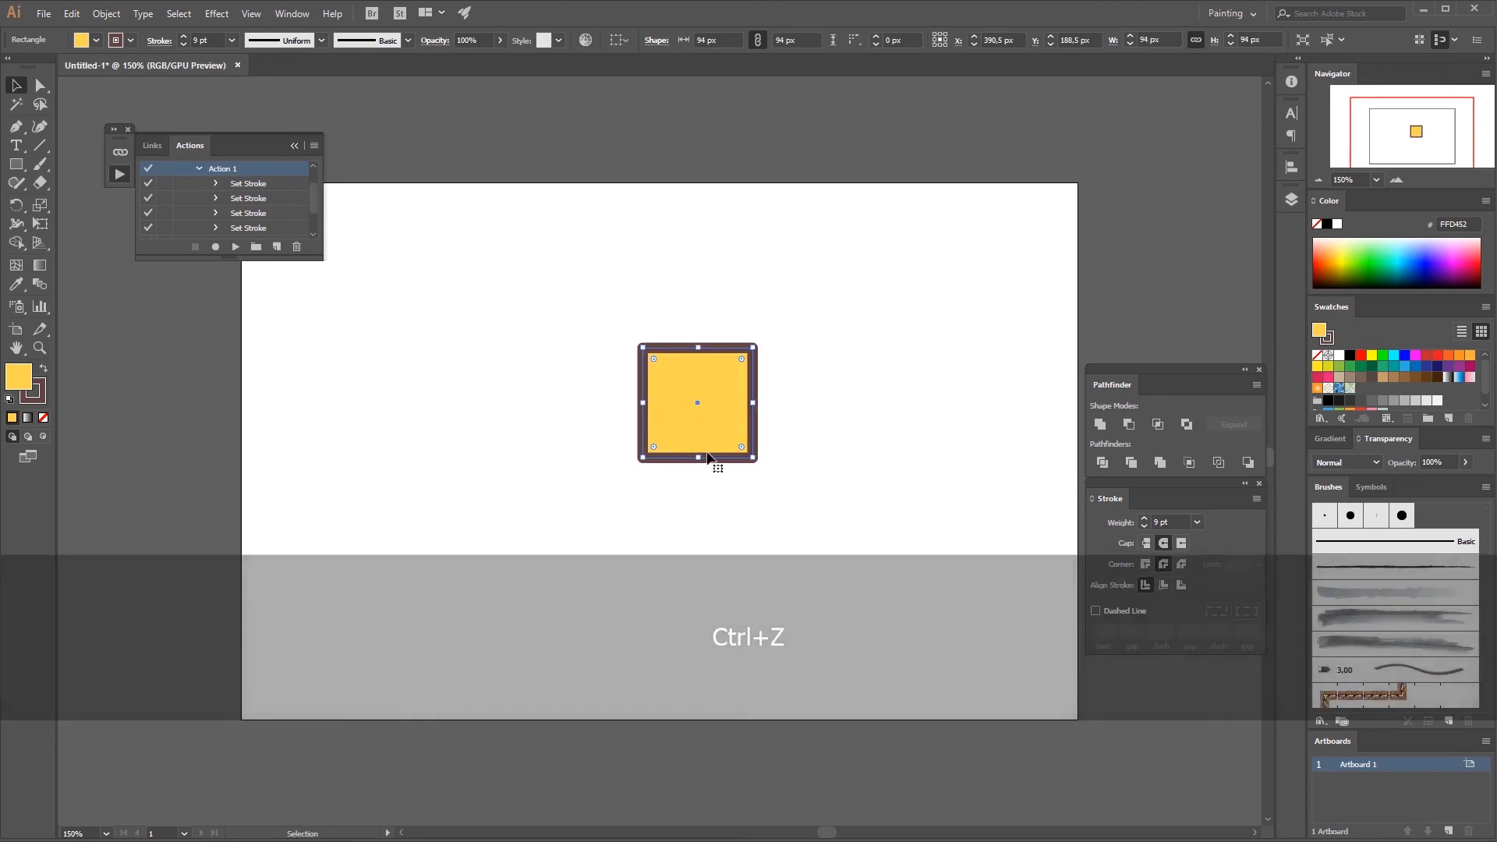
key(ctrl+z)
key(ctrl+z)
key(ctrl+z)
key(ctrl+z)
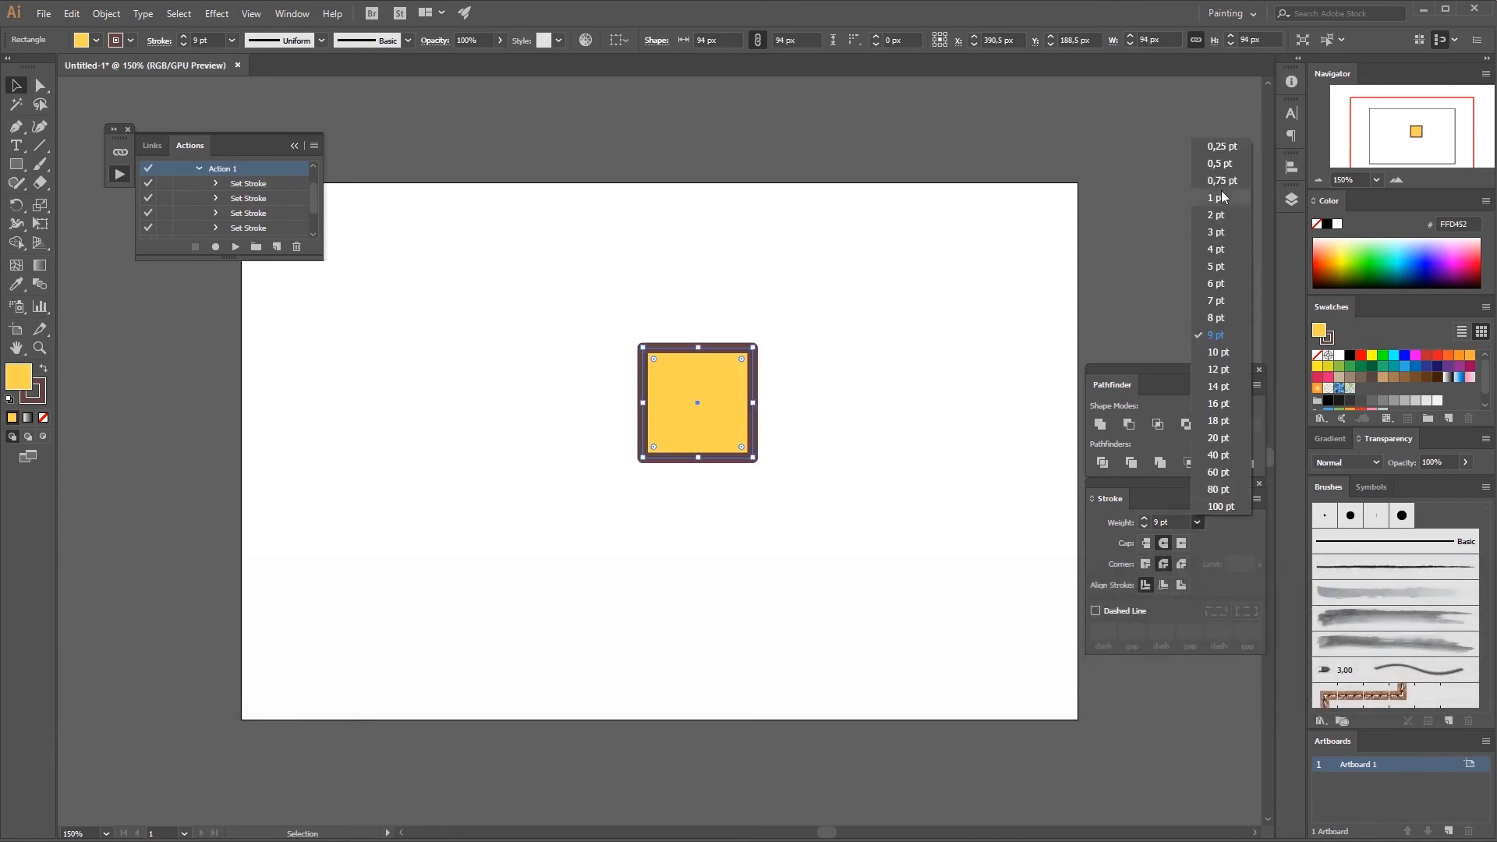
Set the square's stroke weight to 0.75 pt and select Set 1 in the actions list.
click(760, 459)
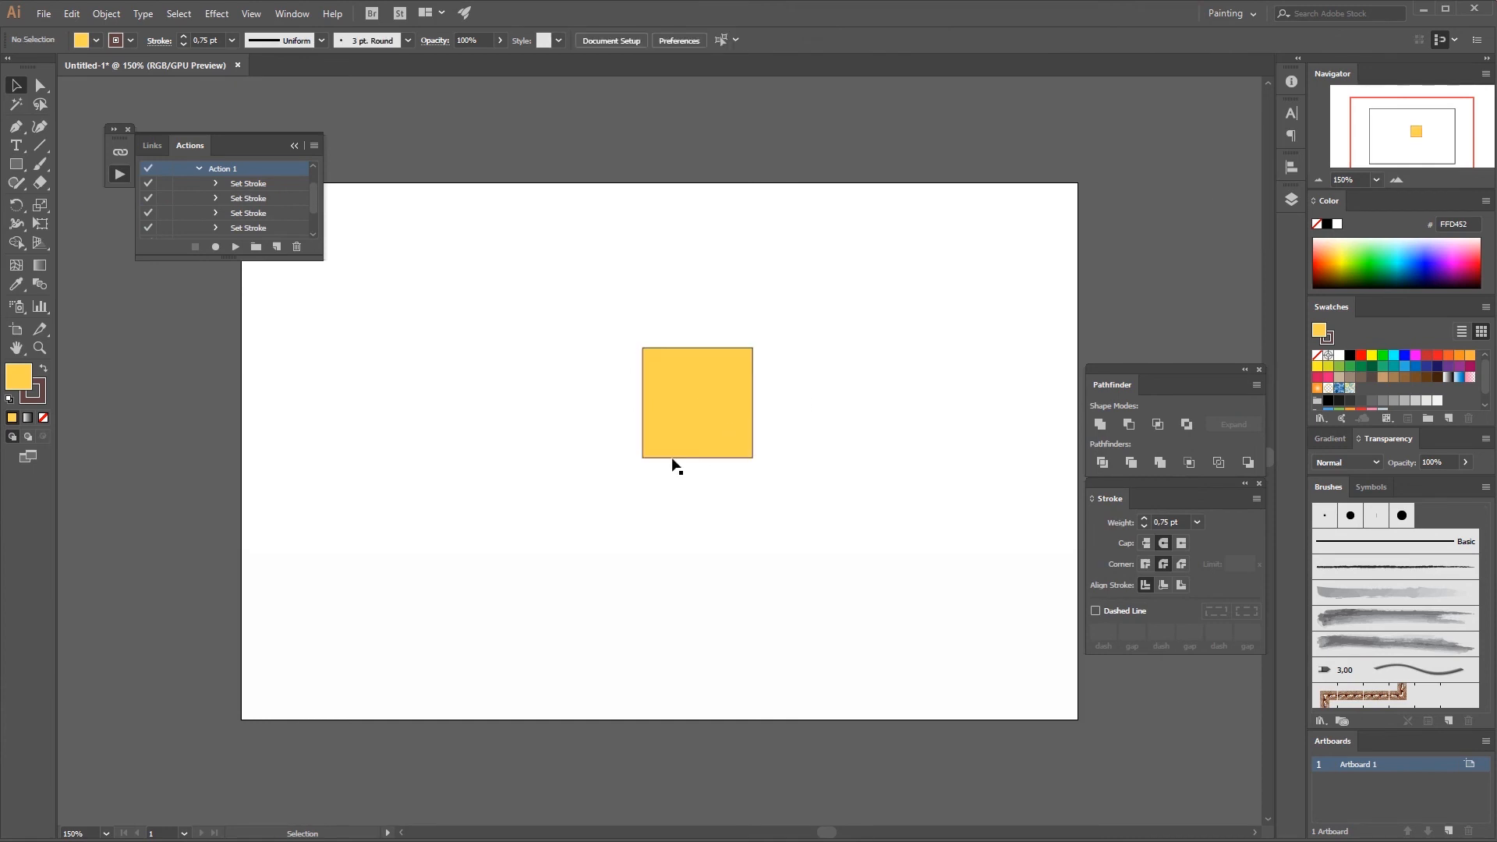
scroll(315, 193, up, 2)
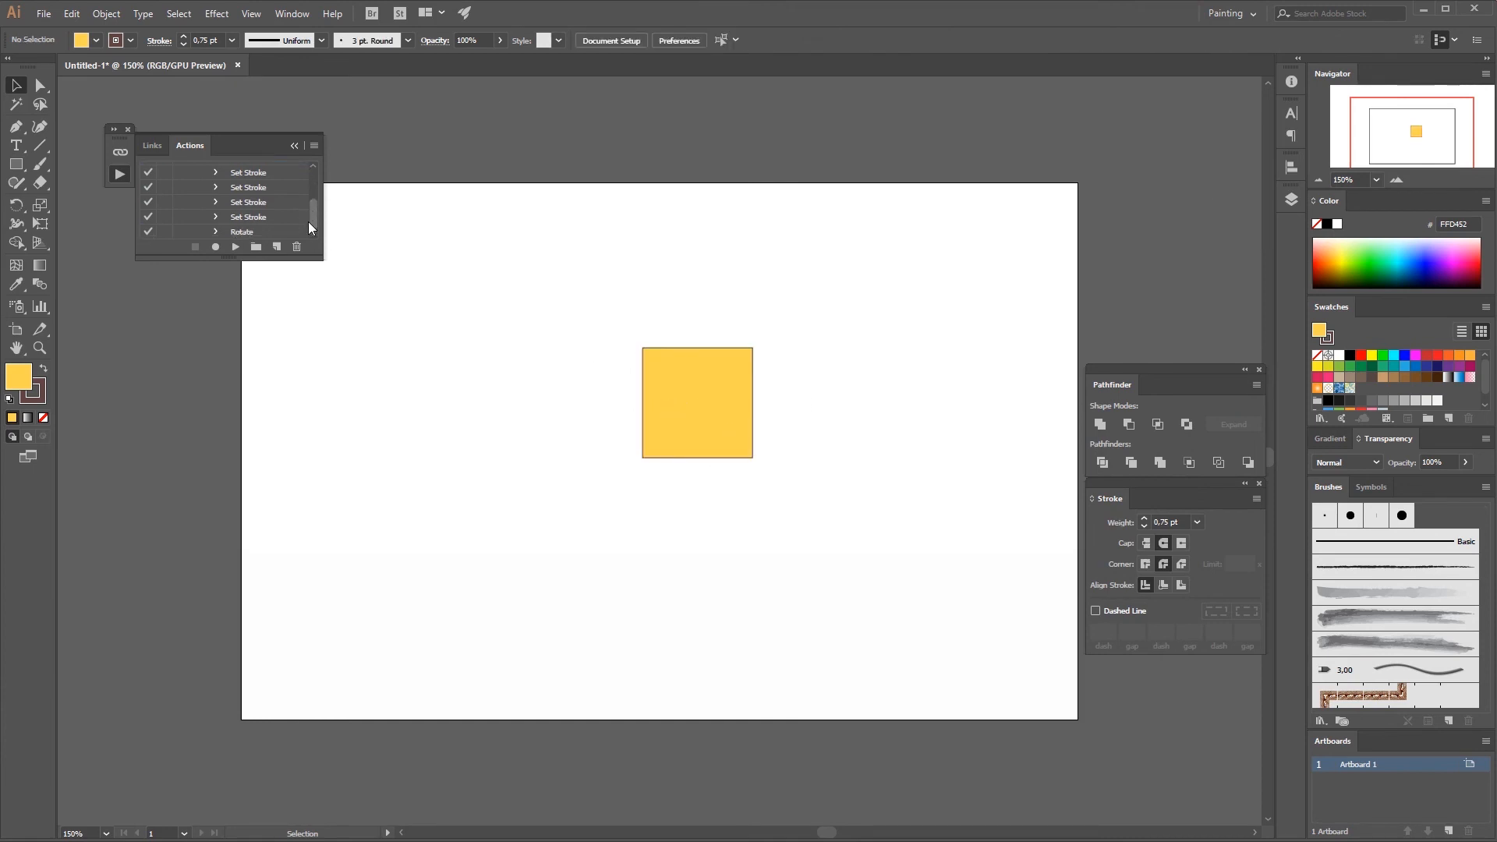
click(246, 186)
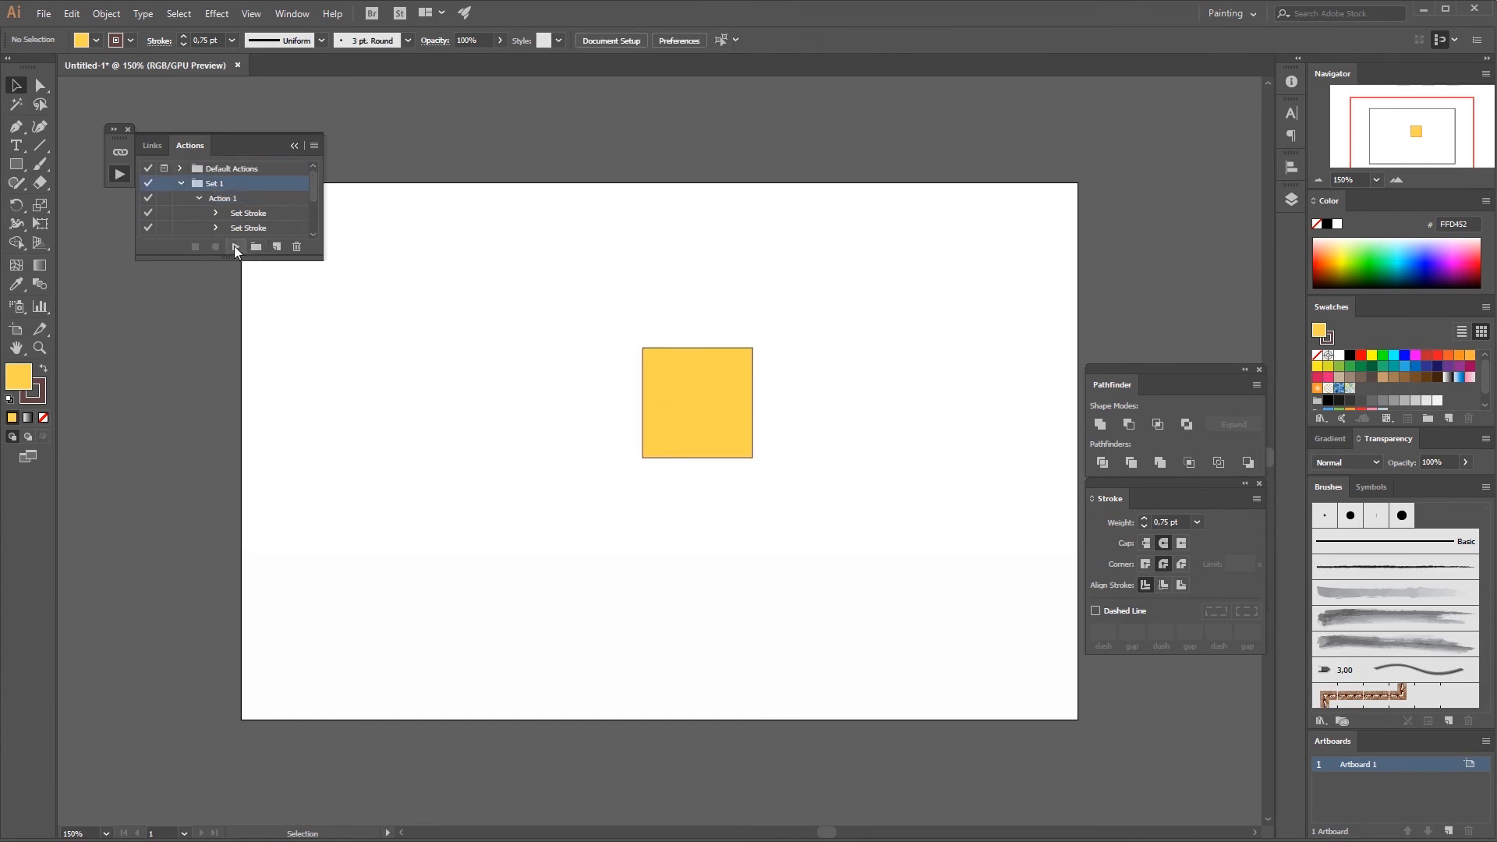
click(739, 424)
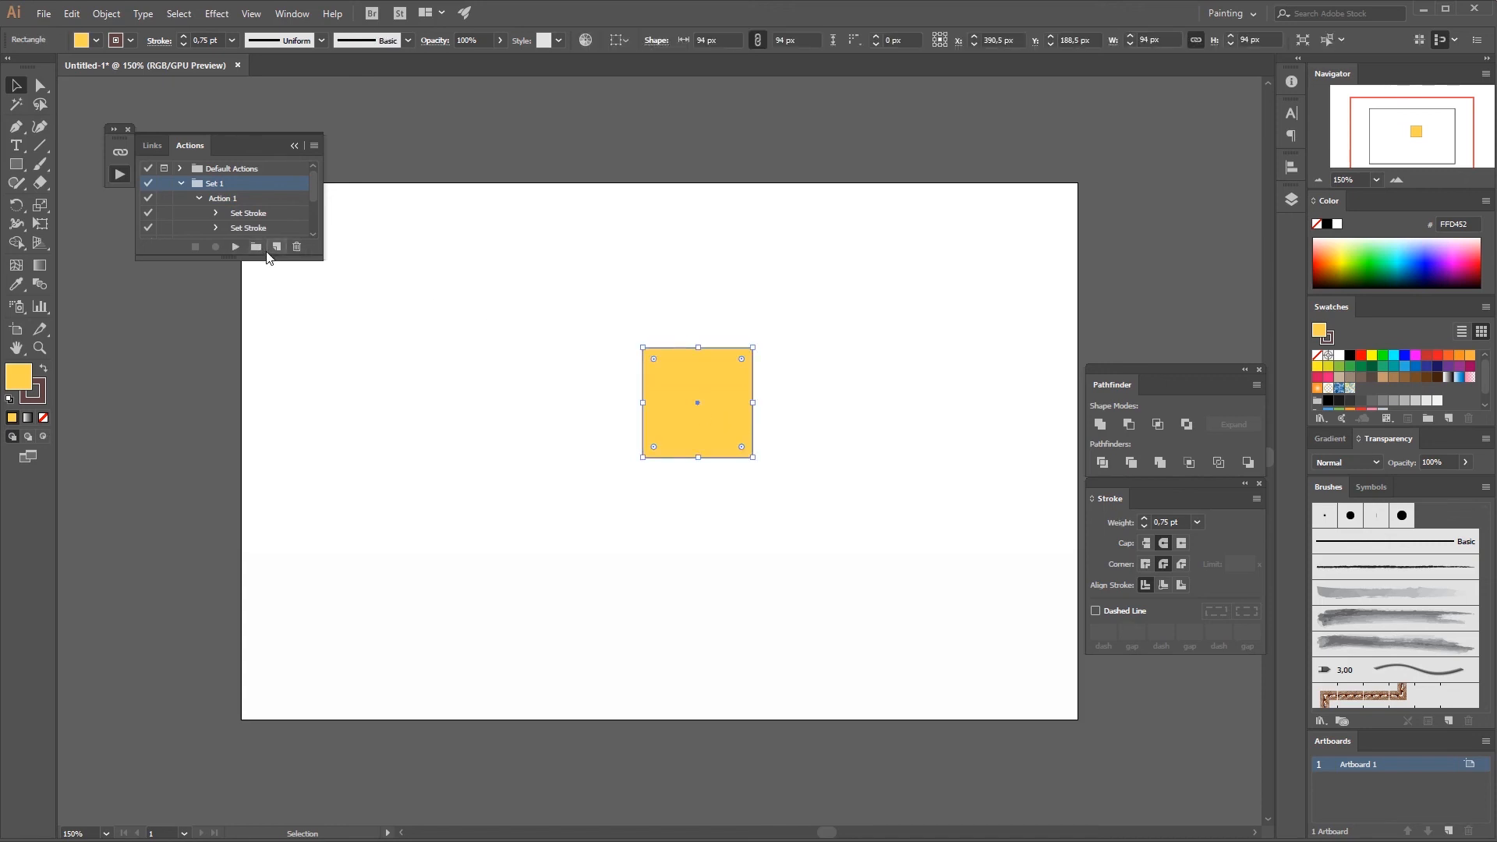
click(322, 326)
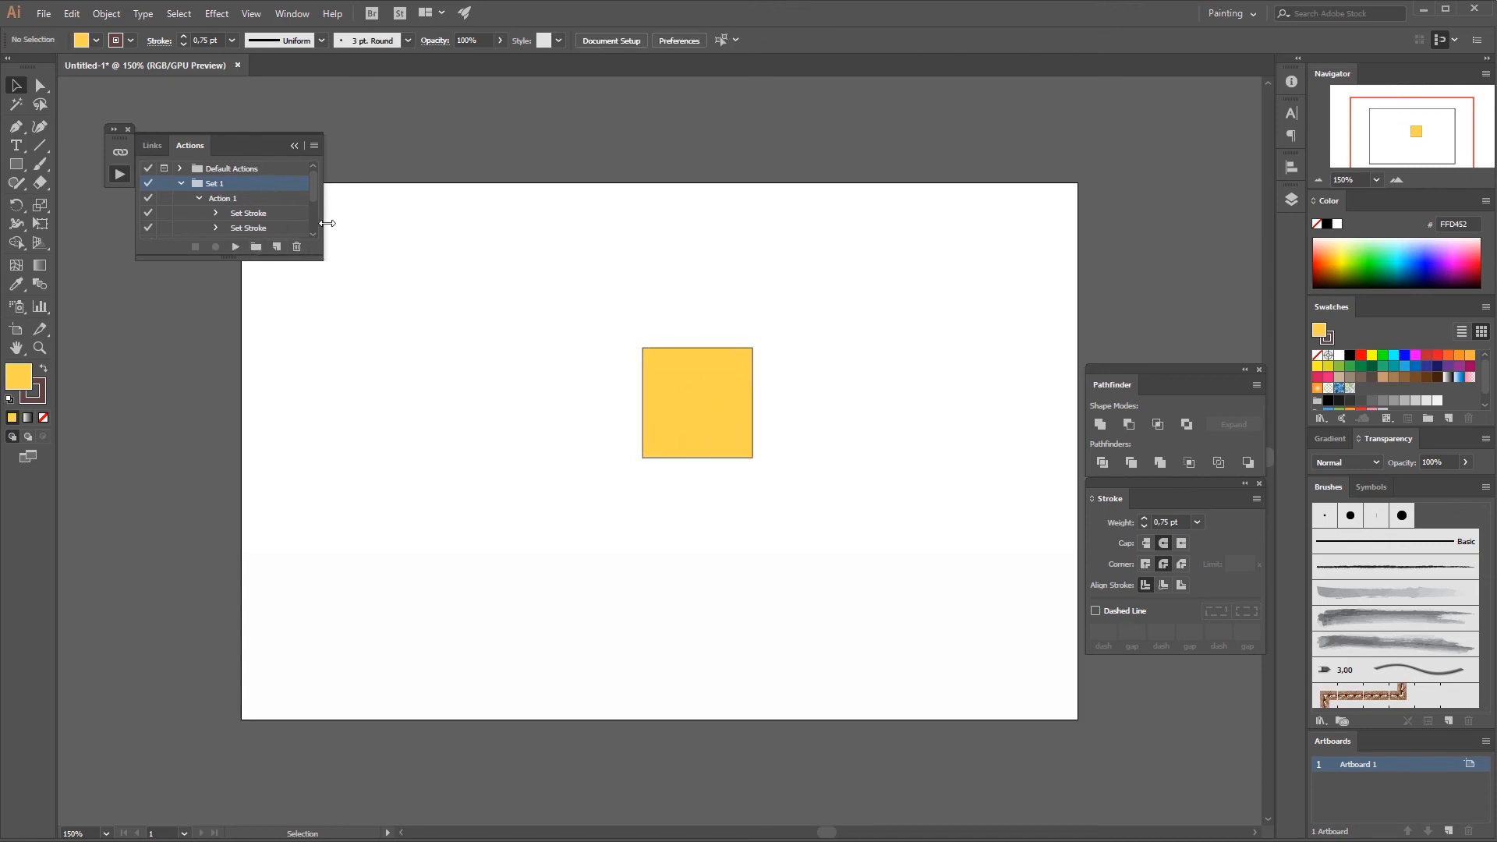
Draw a yellow circle about 93 px wide and place it just right of the square, level with it.
click(706, 437)
key(l)
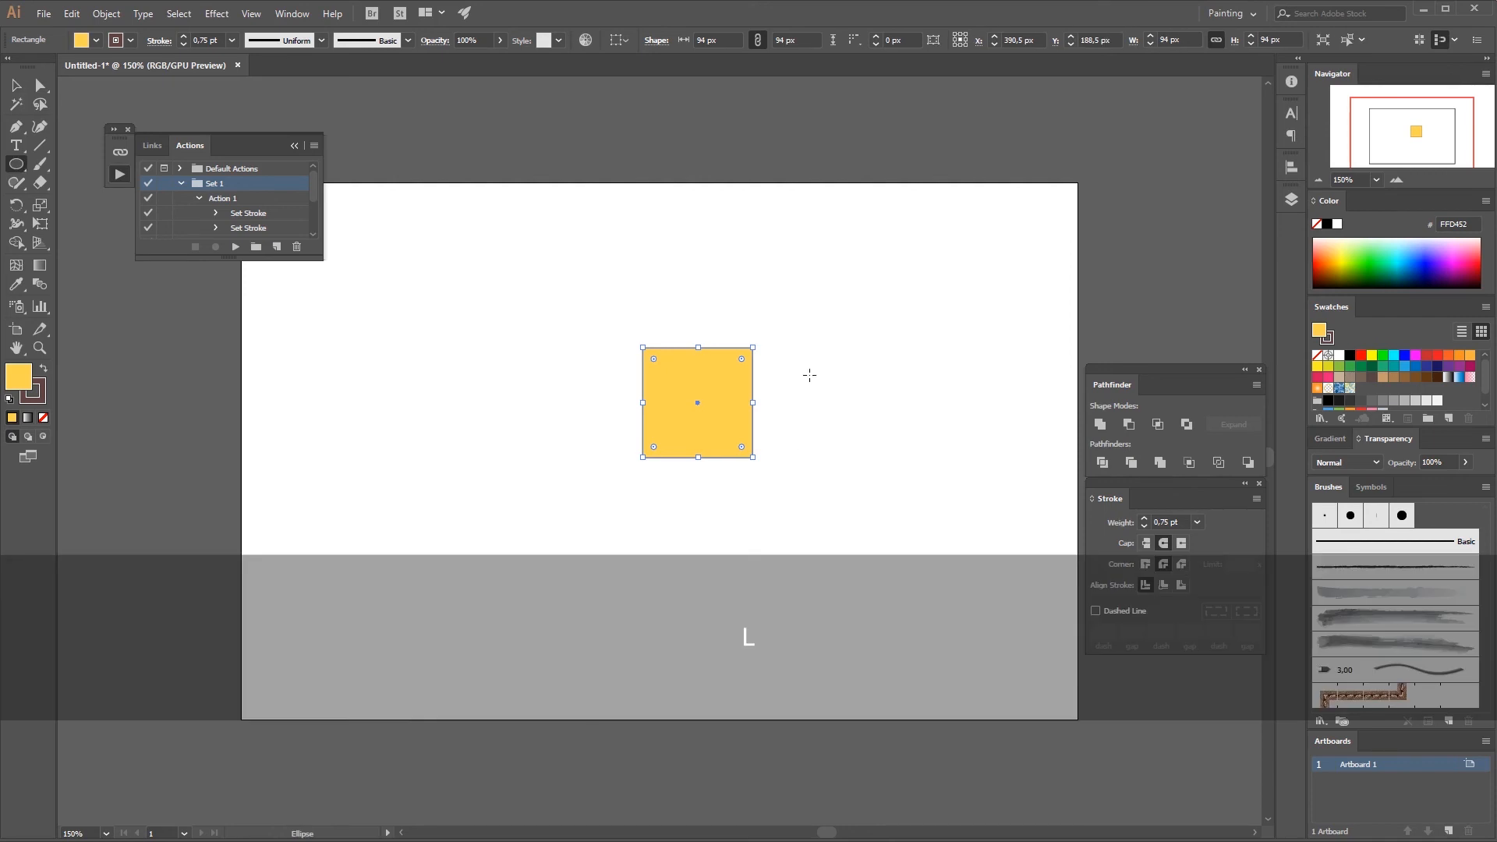
drag(819, 370, 925, 477)
key(v)
drag(863, 432, 839, 404)
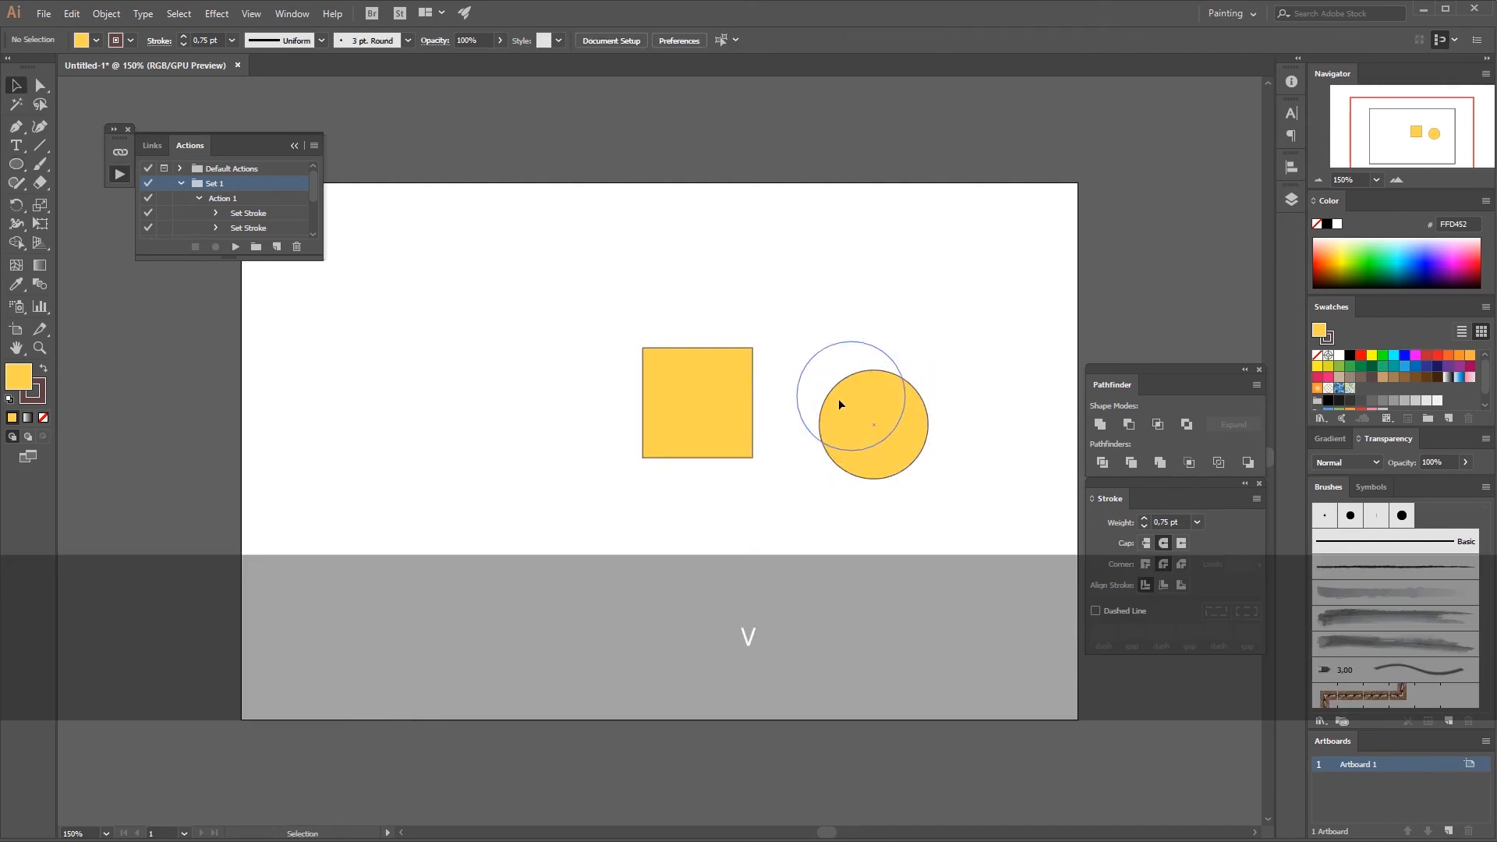
click(790, 476)
Play the recorded action on the square, and play it again on the circle.
click(690, 409)
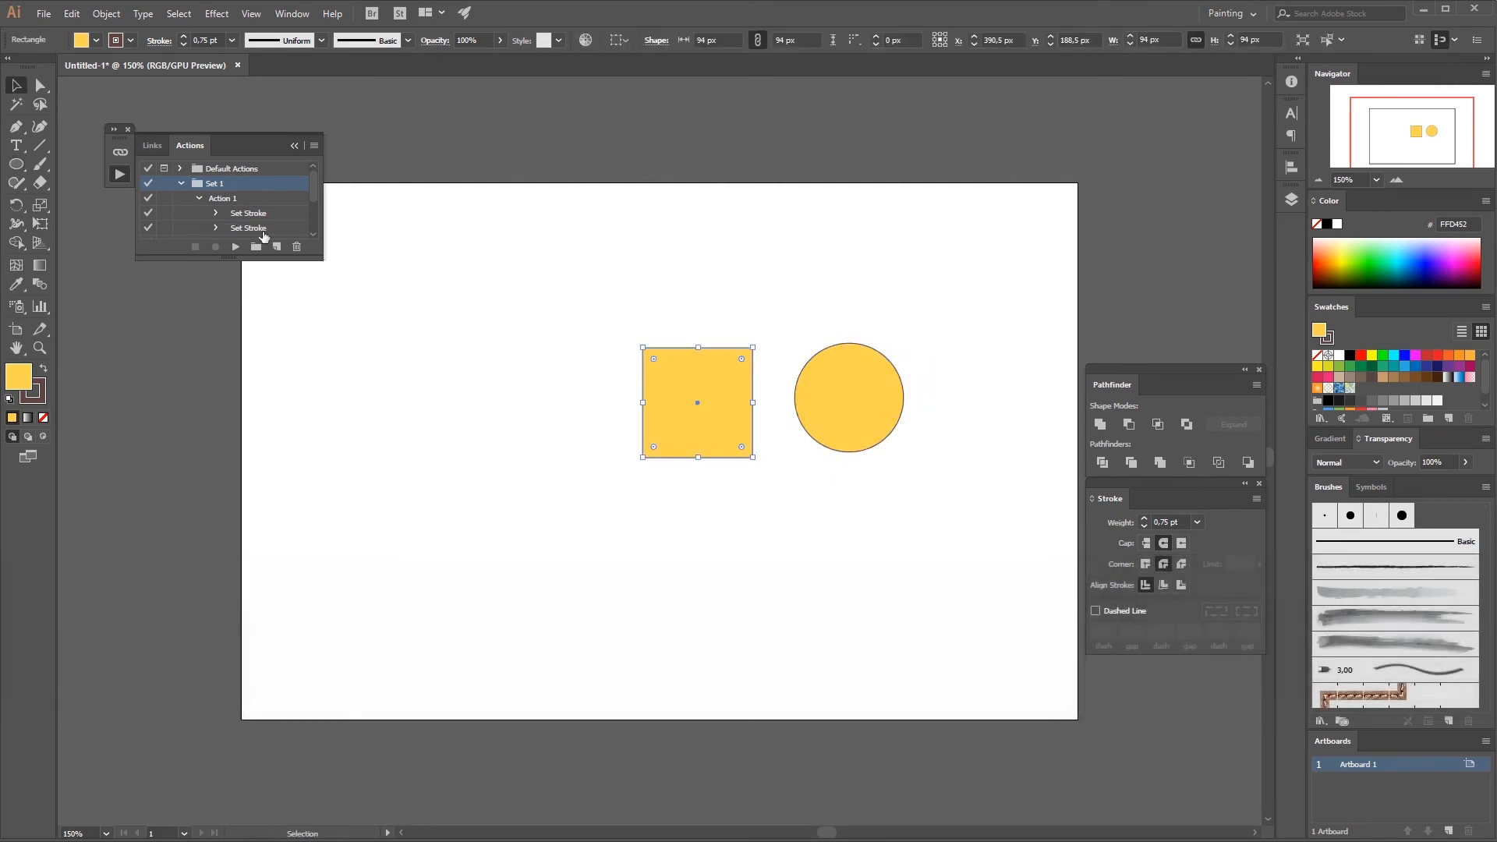
click(234, 247)
click(850, 405)
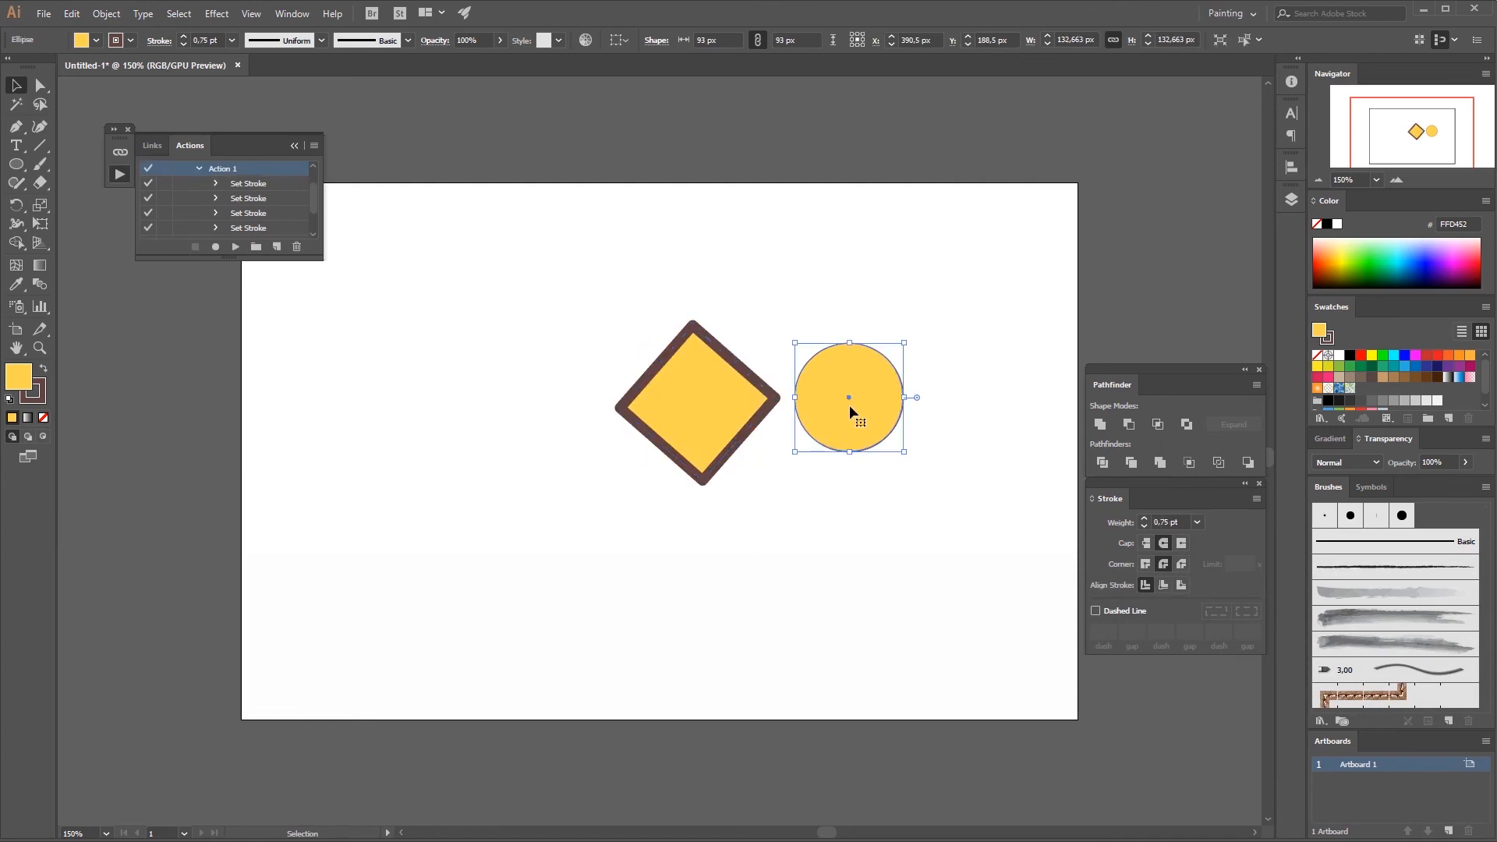
click(235, 246)
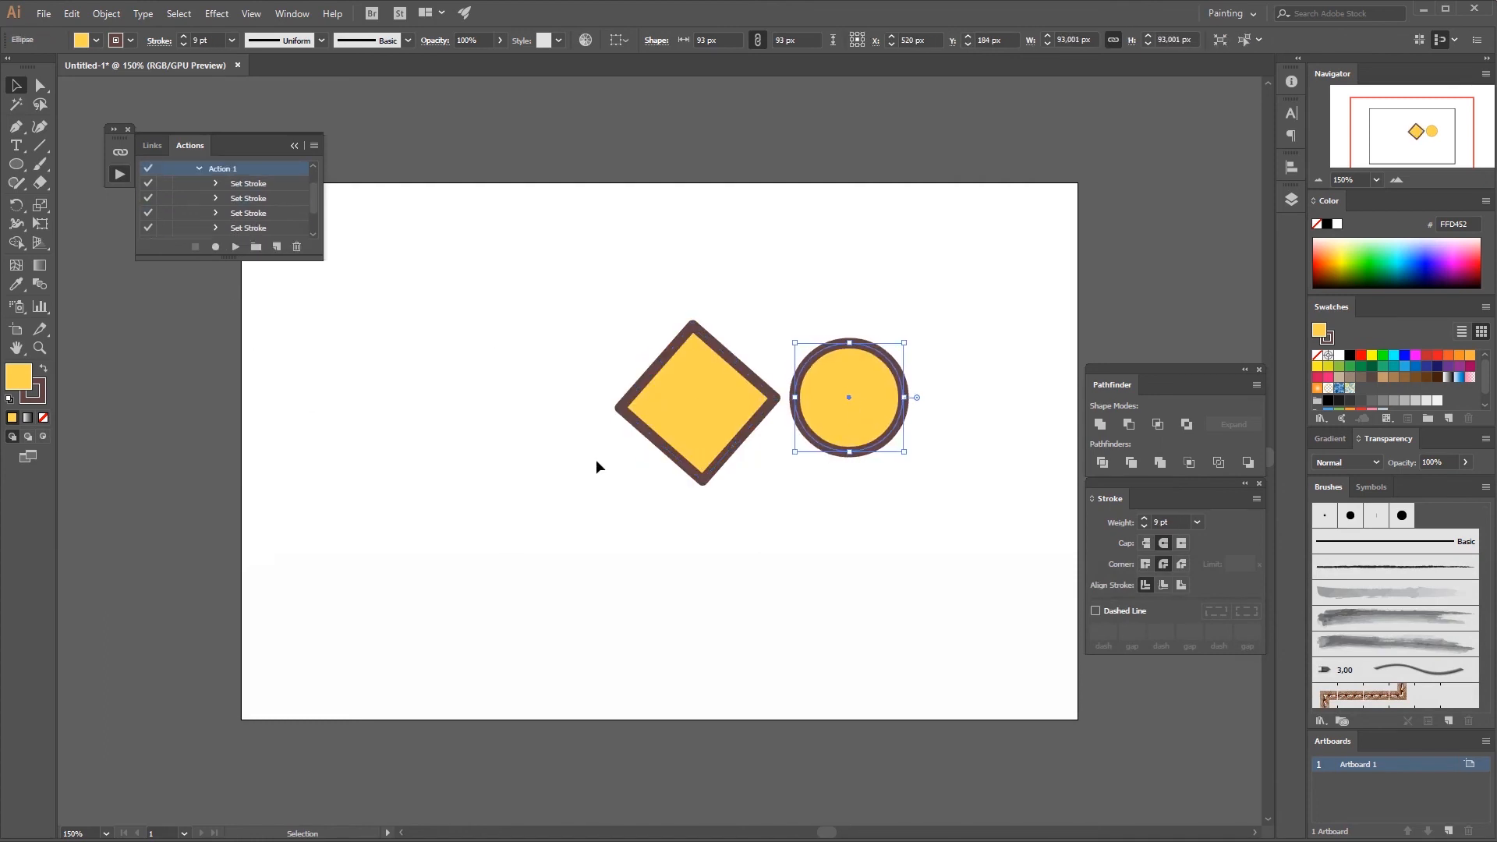
click(817, 463)
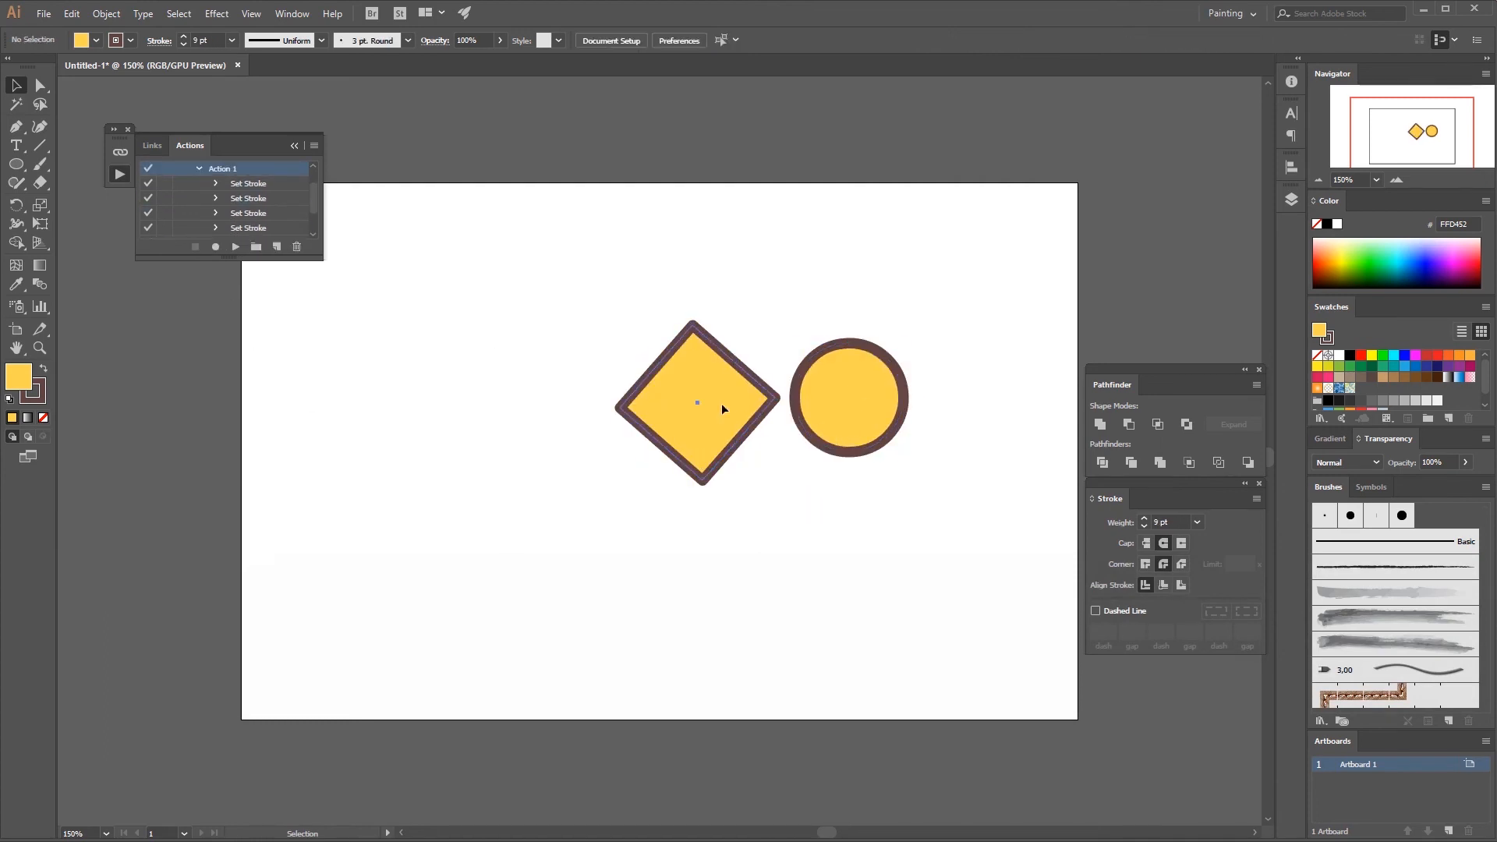
Move the rotated square up and left, away from the circle.
drag(722, 404, 660, 375)
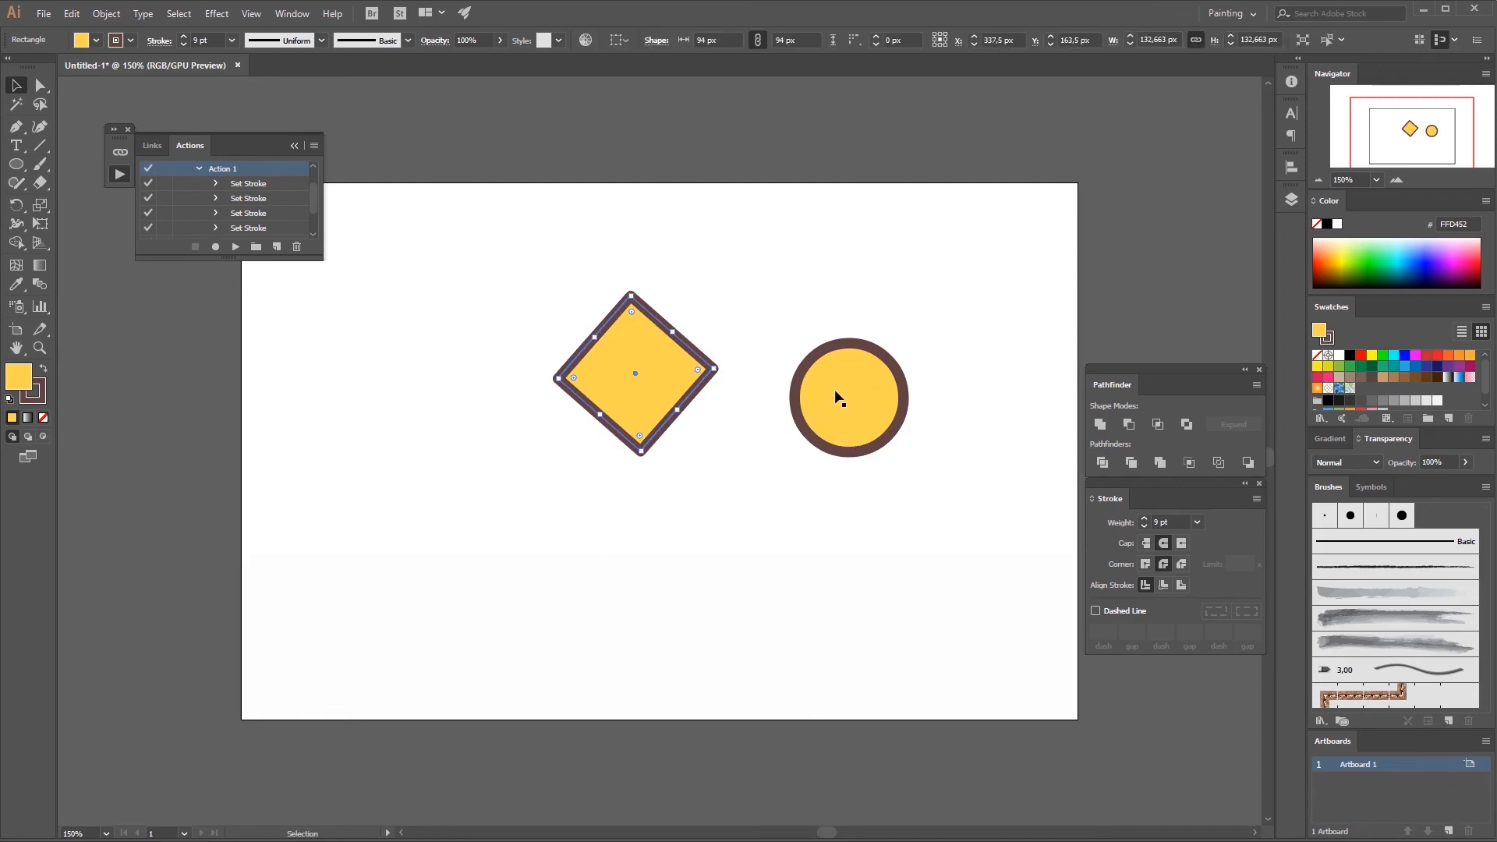
click(780, 479)
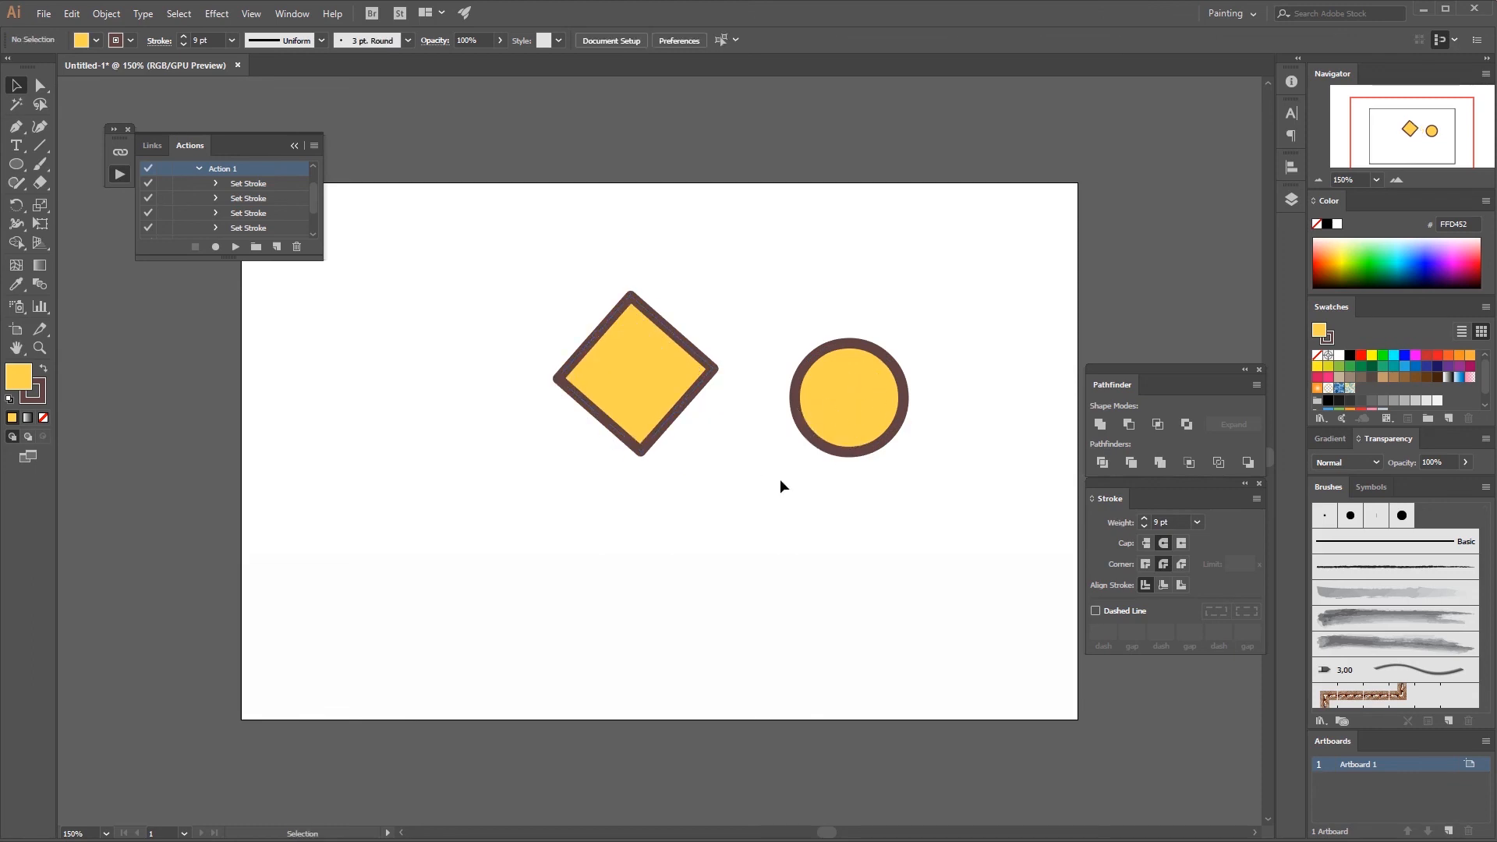
click(854, 404)
drag(911, 459, 936, 494)
click(806, 521)
Delete the rotated square and the circle from the artboard and collapse the actions list.
key(Delete)
drag(559, 411, 877, 513)
key(Delete)
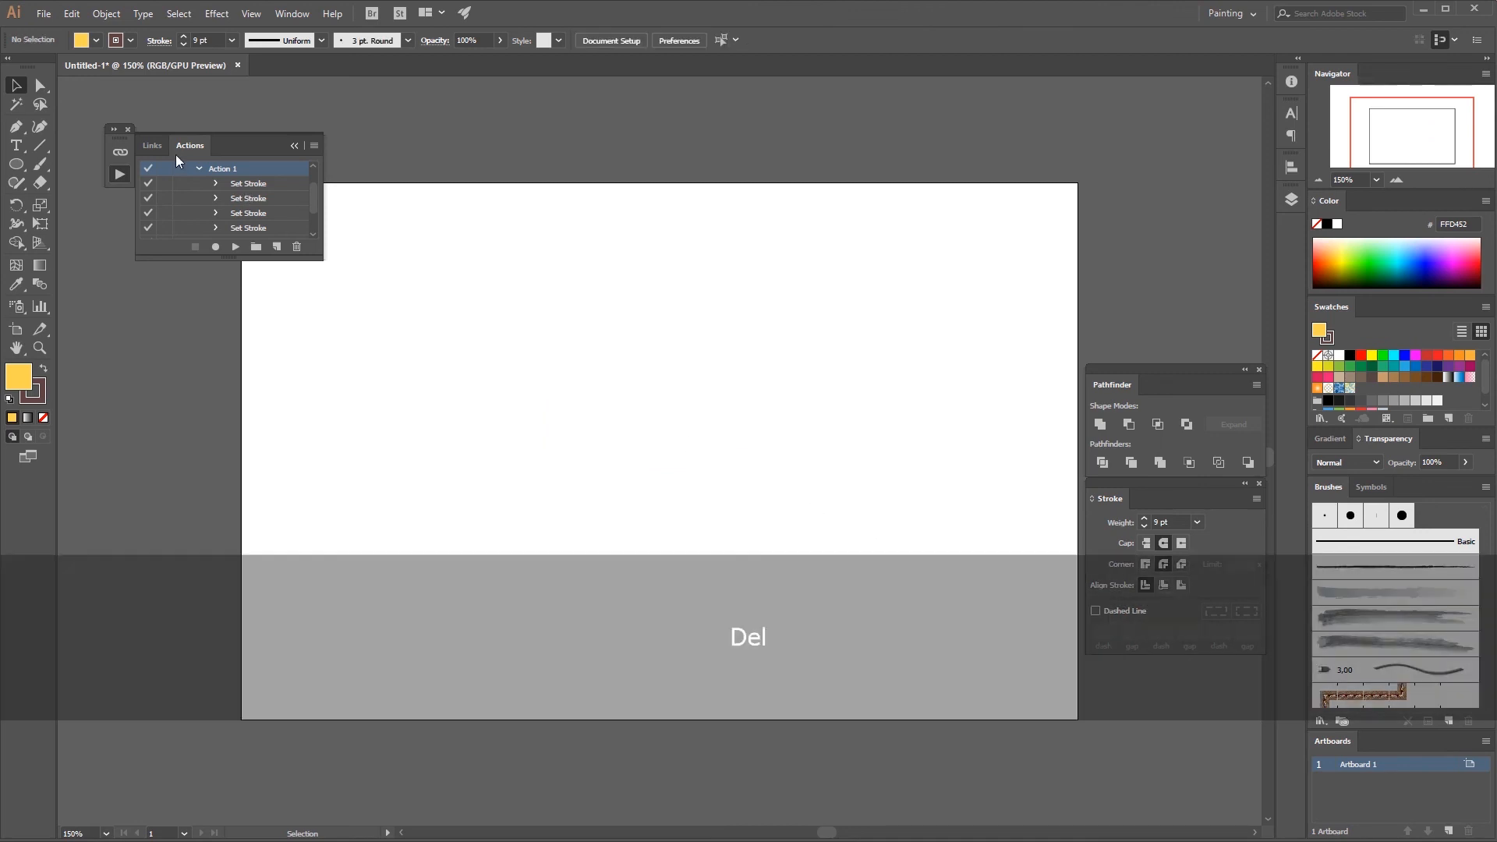
click(292, 146)
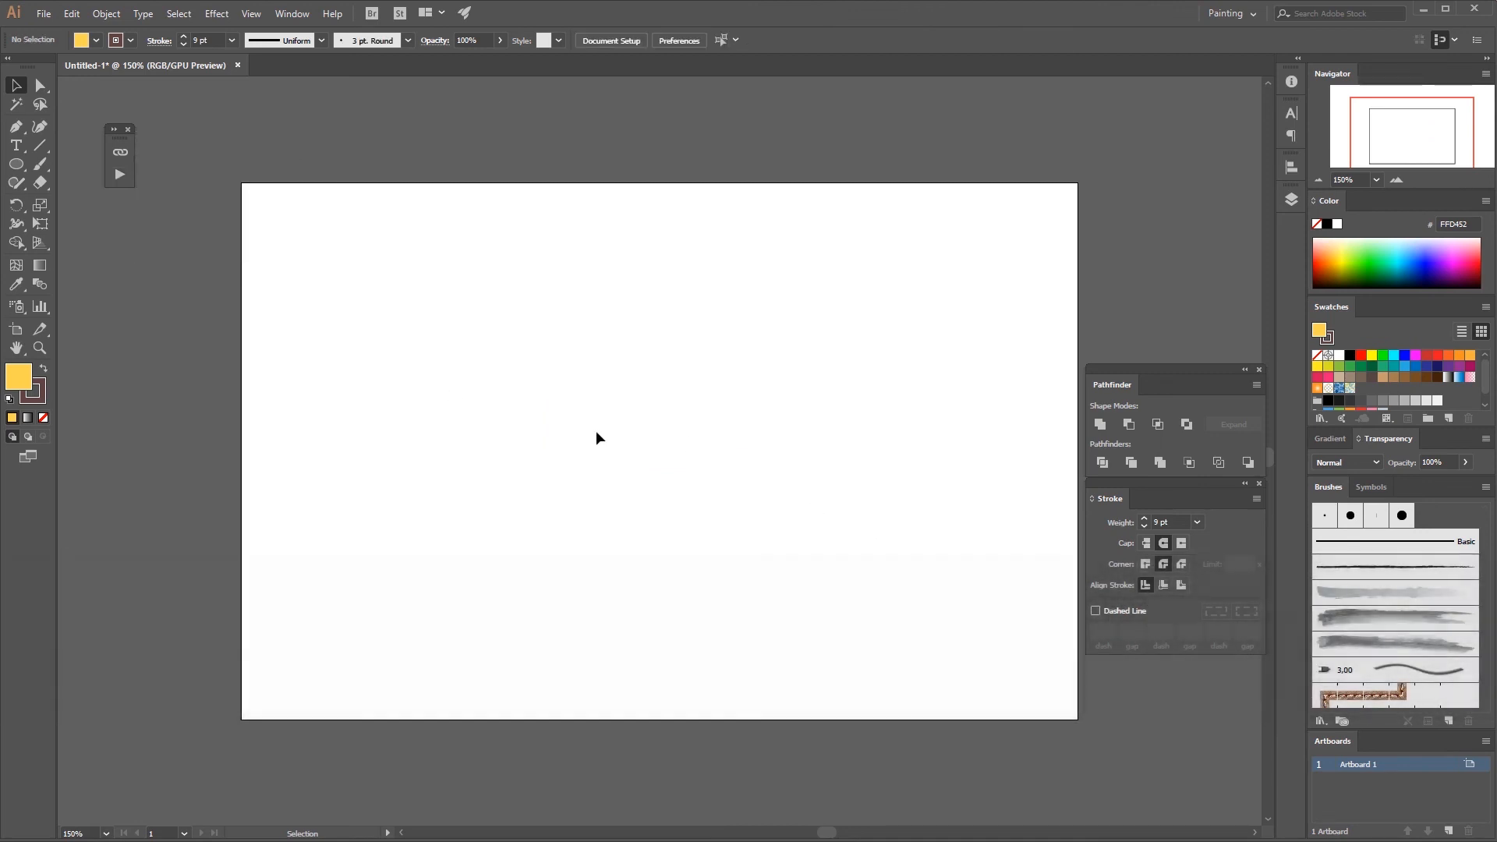